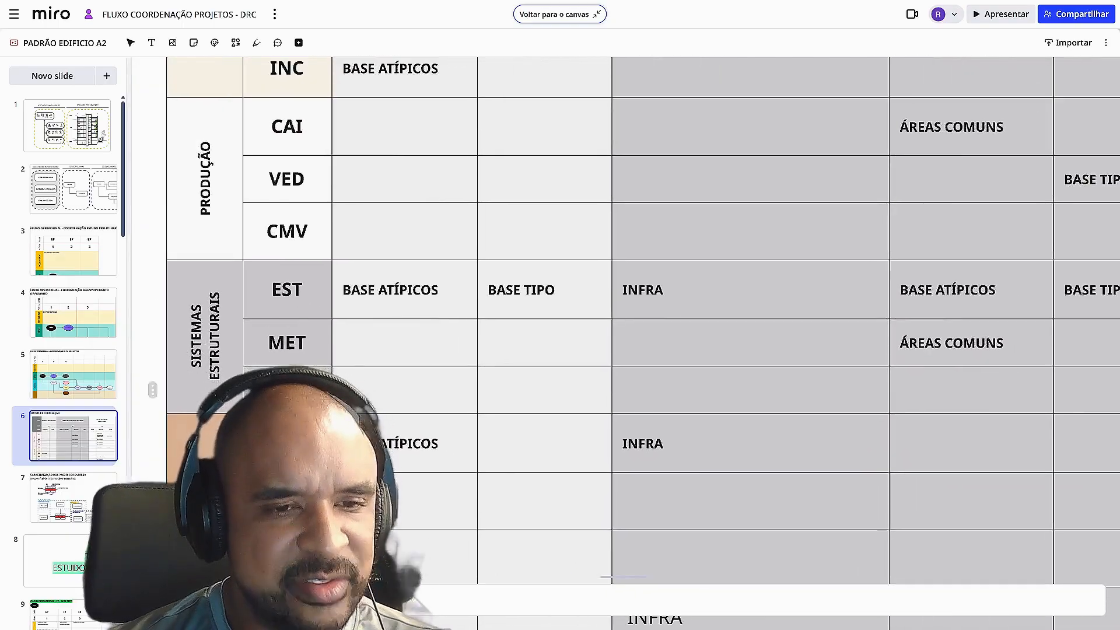
# - Examine the correlation matrix's discipline rows from Produção through structural systems and infrastructure down to the building systems
pyautogui.scroll(-3, 275, 311)
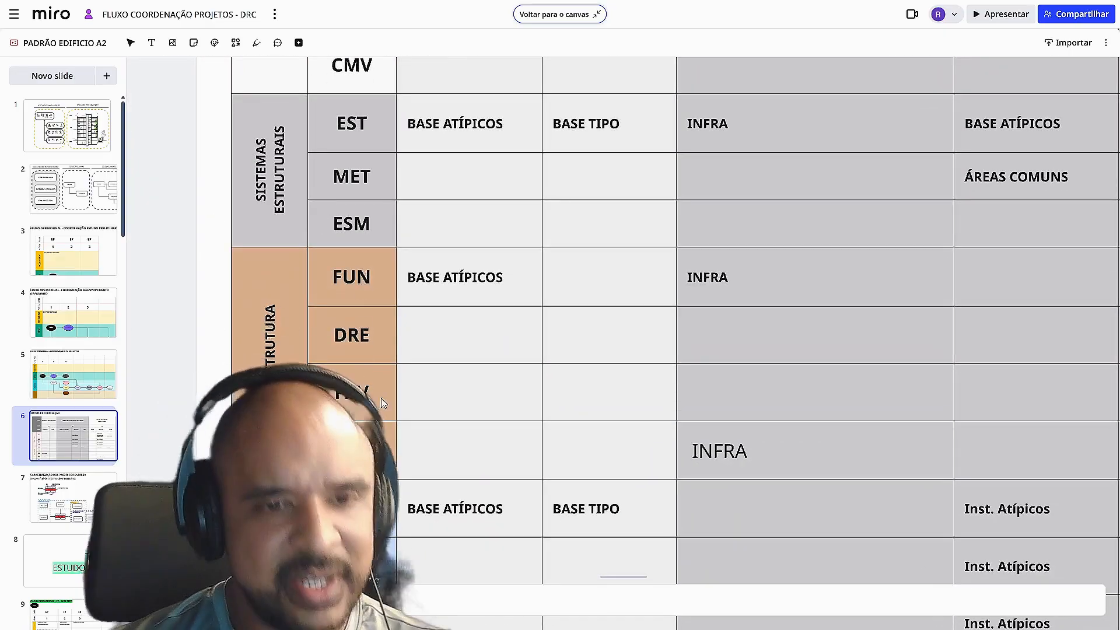
pyautogui.scroll(-5, 292, 282)
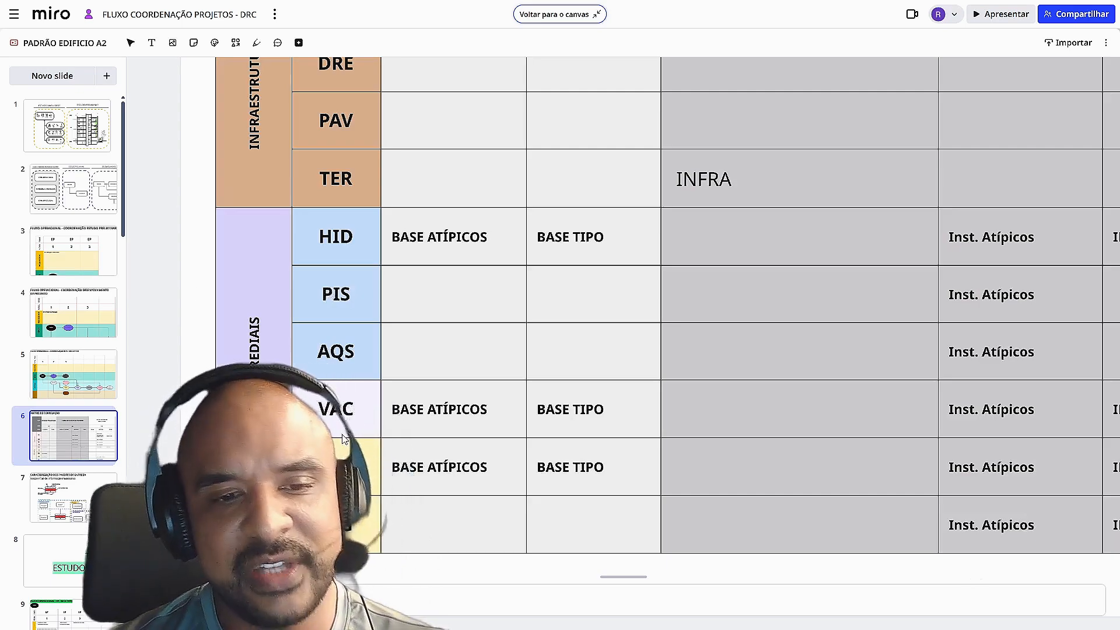
pyautogui.scroll(-2, 344, 426)
# - Review the matrix header's project phases: Estudo Preliminar (EP), Desenvolvimento de Produto (AP) and Detalhamento Executivo (EX)
pyautogui.moveTo(445, 225); pyautogui.dragTo(387, 487)
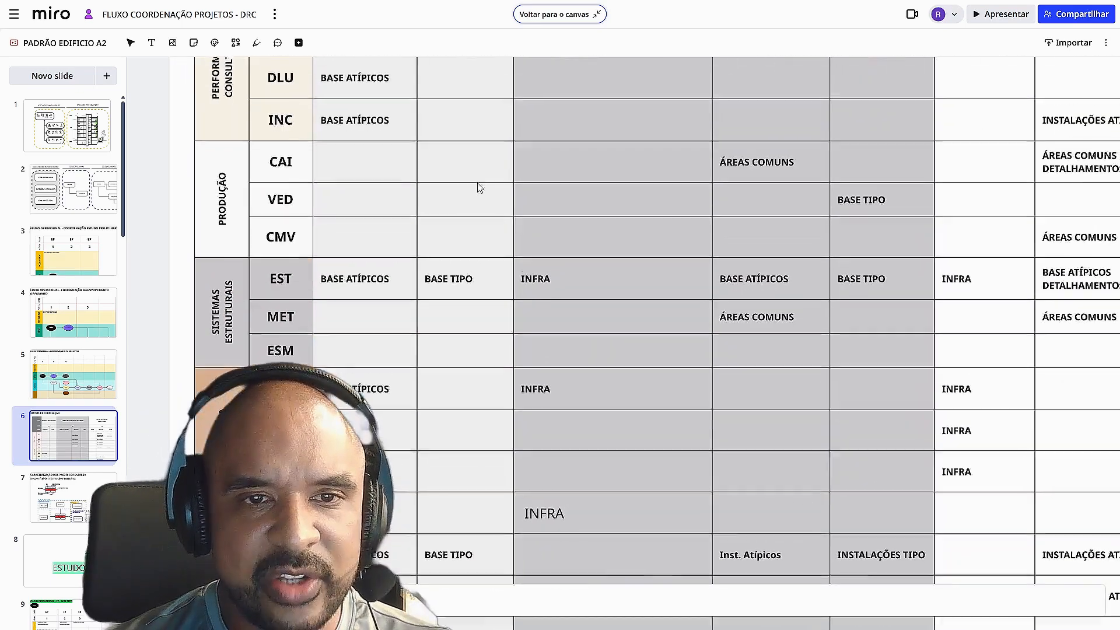
pyautogui.moveTo(488, 160); pyautogui.dragTo(405, 470)
pyautogui.moveTo(391, 262); pyautogui.dragTo(443, 457)
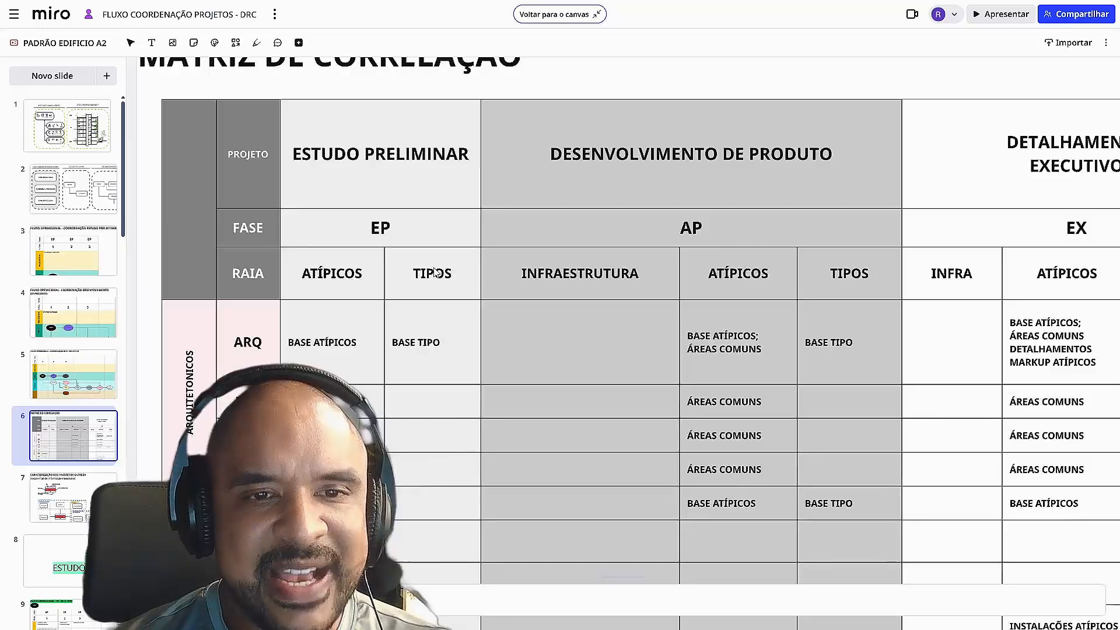
pyautogui.scroll(2, 388, 215)
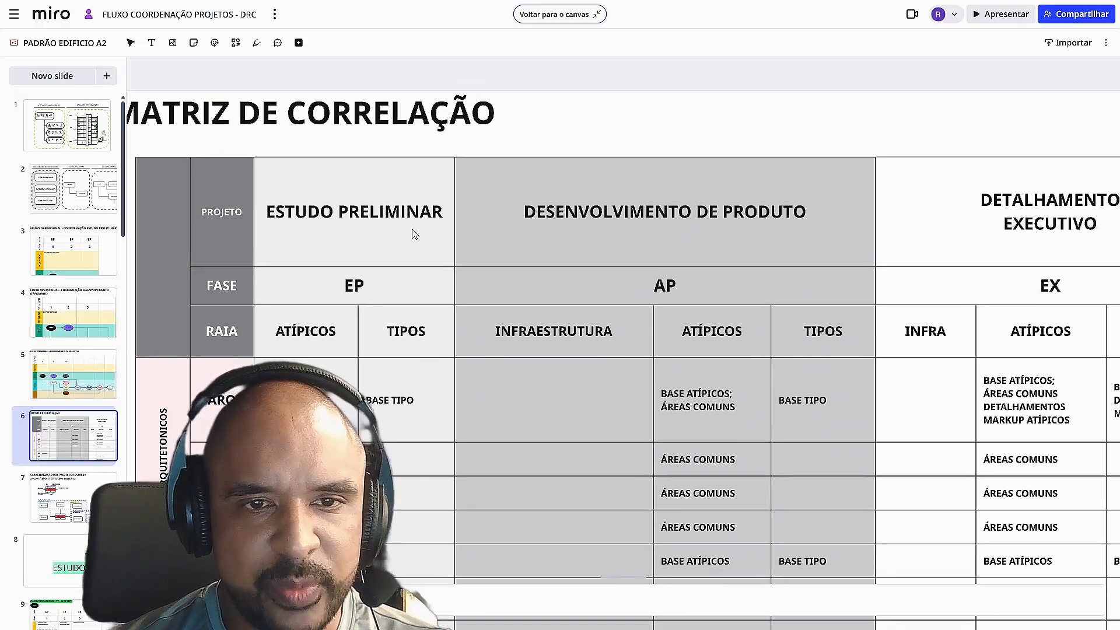
pyautogui.hscroll(5, 467, 247)
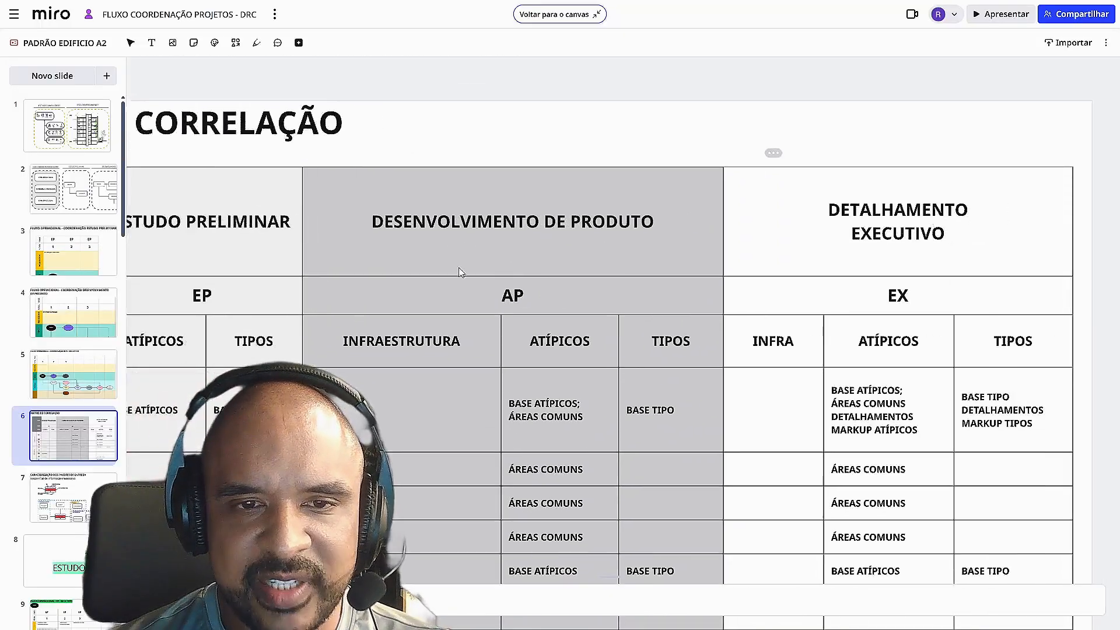
pyautogui.moveTo(459, 269); pyautogui.dragTo(723, 230)
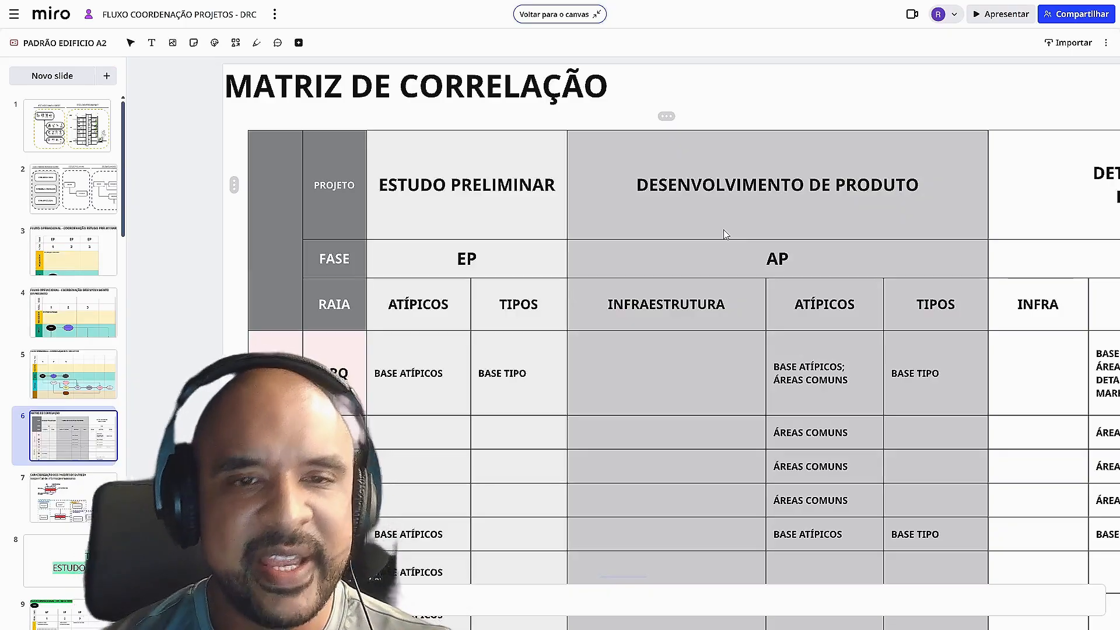
pyautogui.moveTo(684, 205); pyautogui.dragTo(457, 232)
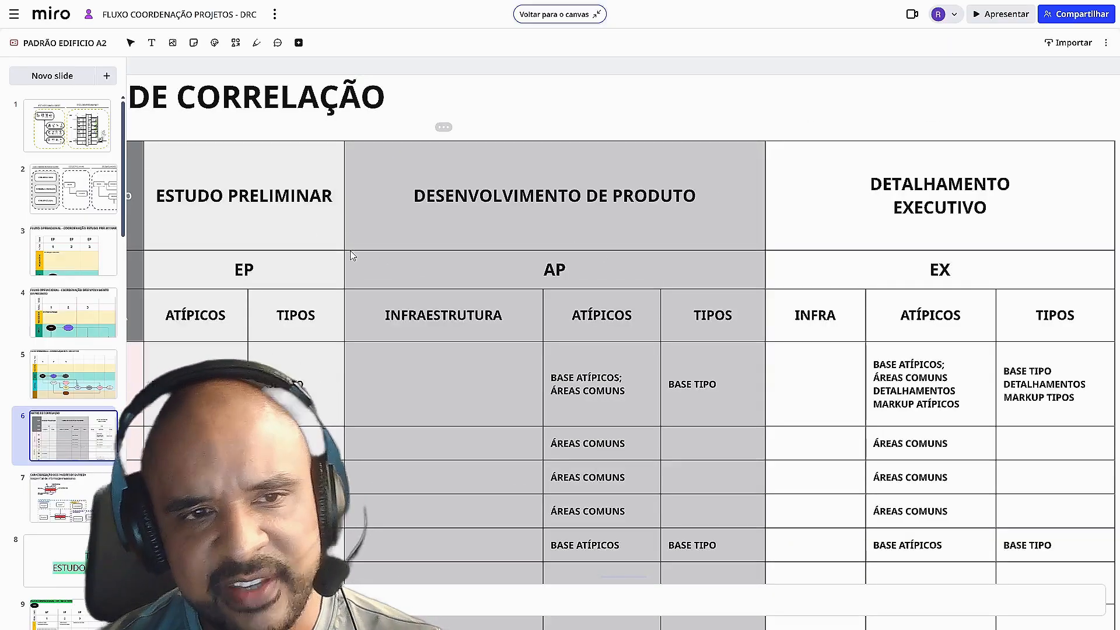
pyautogui.moveTo(352, 250)
pyautogui.mouseDown()
pyautogui.moveTo(468, 243)
pyautogui.moveTo(350, 258)
pyautogui.mouseUp()
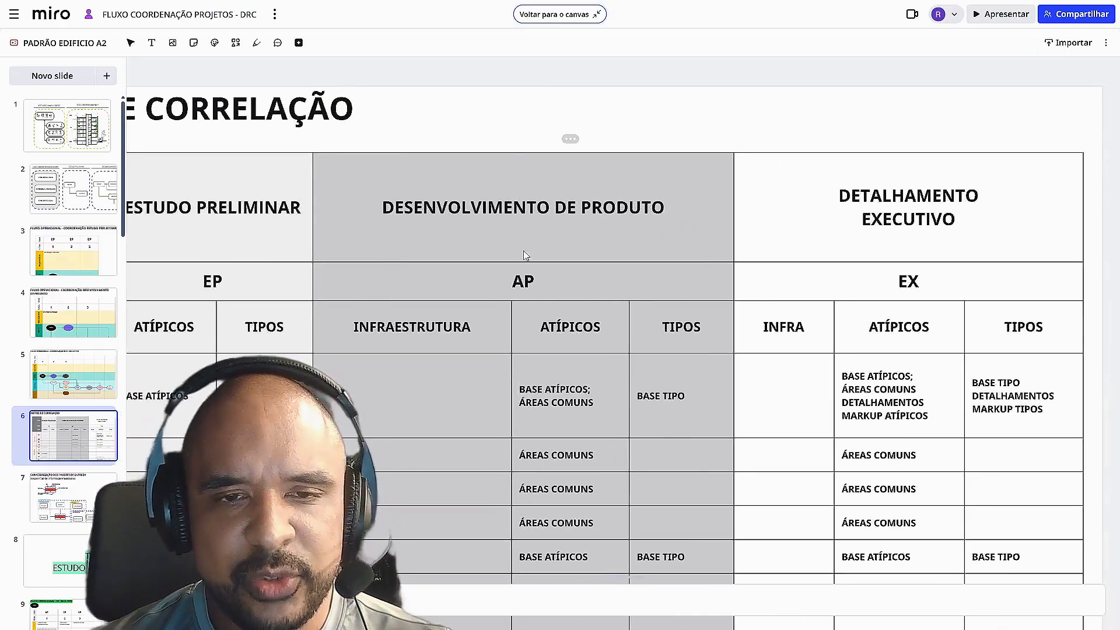
pyautogui.moveTo(516, 273); pyautogui.dragTo(691, 235)
pyautogui.moveTo(751, 255); pyautogui.dragTo(542, 275)
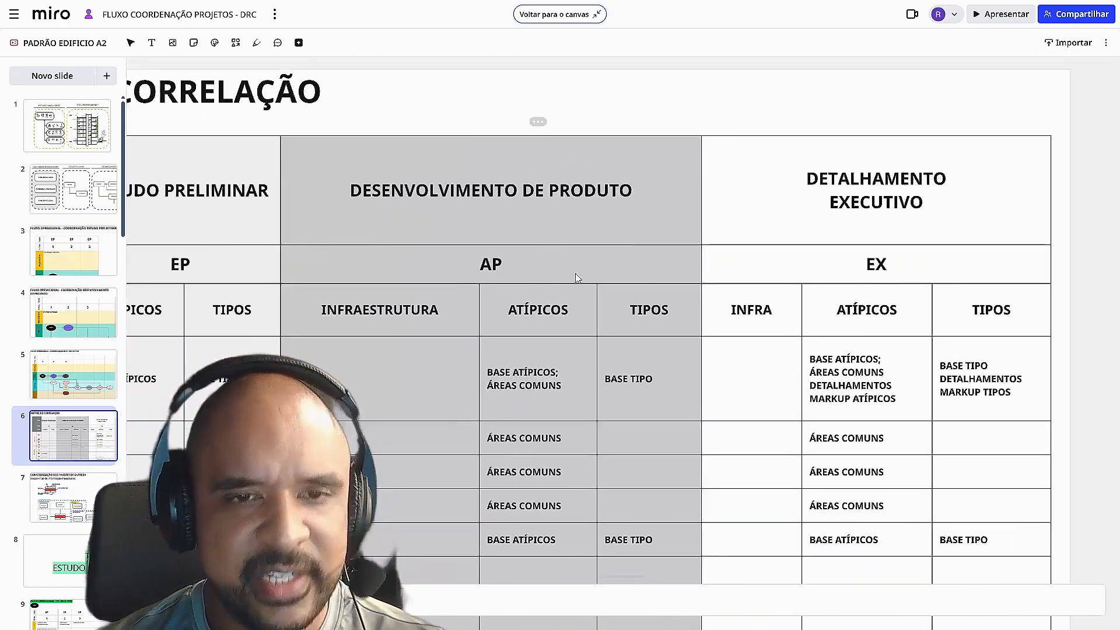
pyautogui.moveTo(635, 278); pyautogui.dragTo(314, 348)
pyautogui.moveTo(572, 344); pyautogui.dragTo(522, 333)
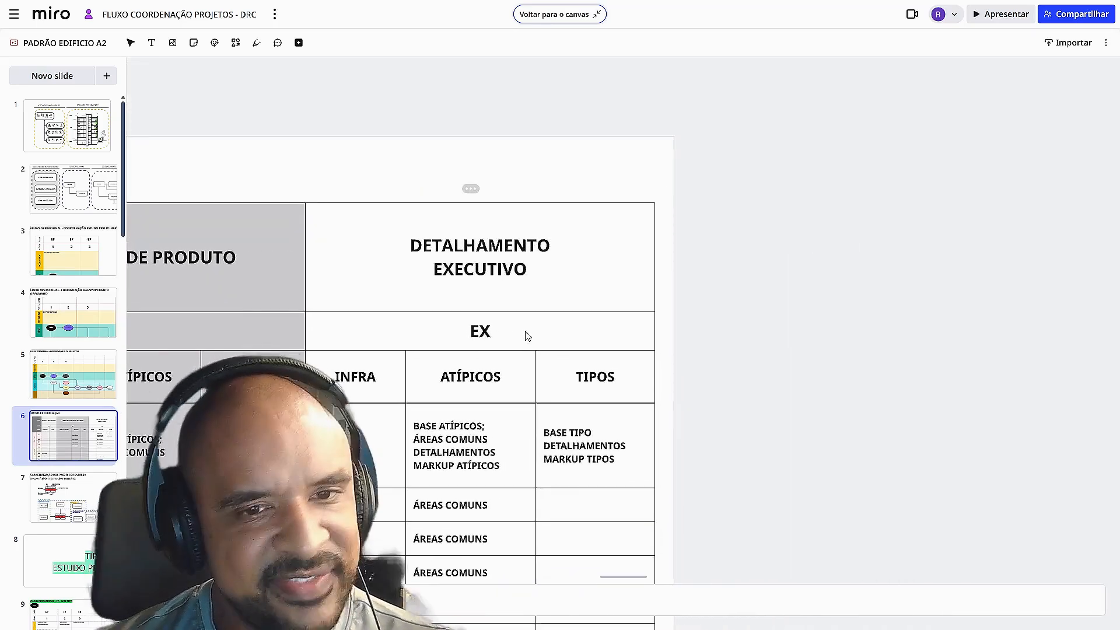
pyautogui.moveTo(377, 313); pyautogui.dragTo(983, 275)
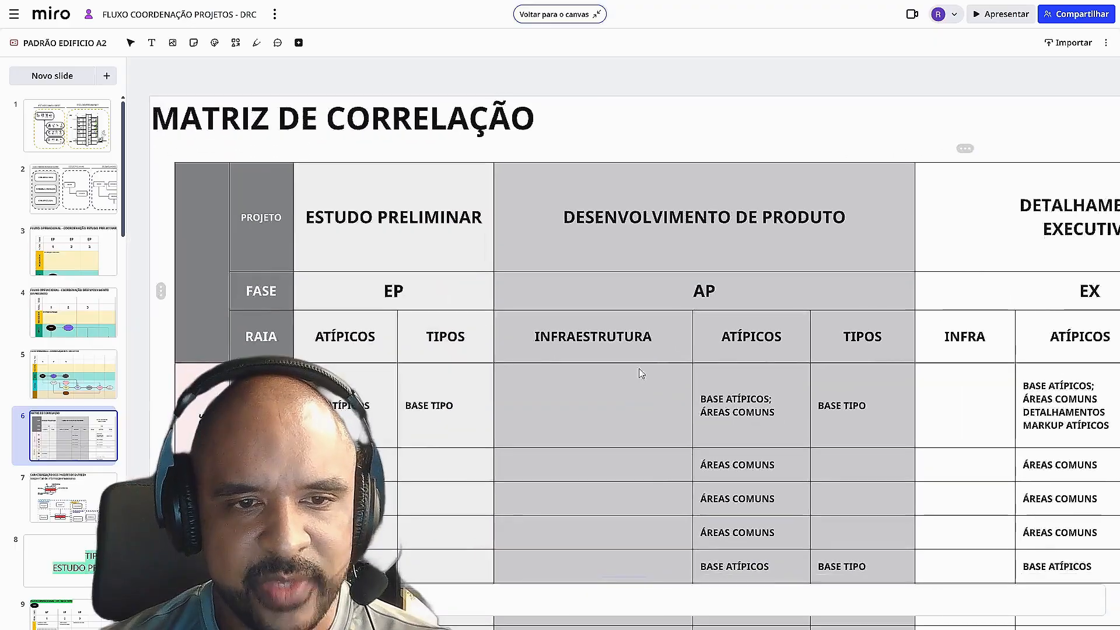
# - Compare the Raia columns for infrastructure, Atípicos and Tipos under the EP, AP and EX phases of the matrix
pyautogui.moveTo(433, 383); pyautogui.dragTo(423, 320)
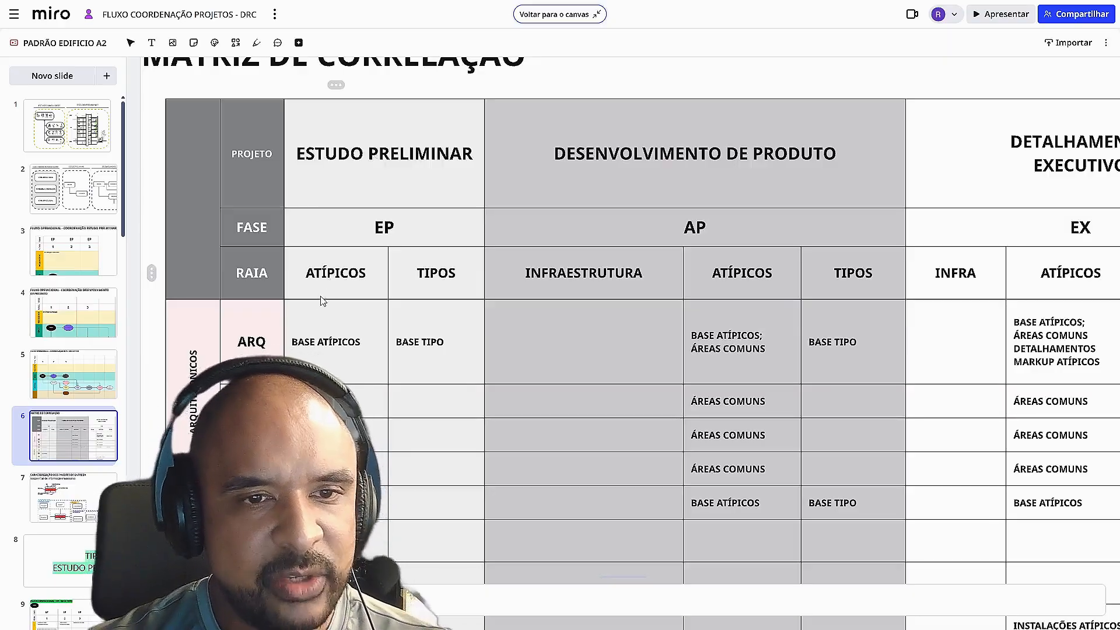
pyautogui.scroll(-2, 366, 185)
pyautogui.hscroll(3, 365, 186)
pyautogui.hscroll(4, 497, 182)
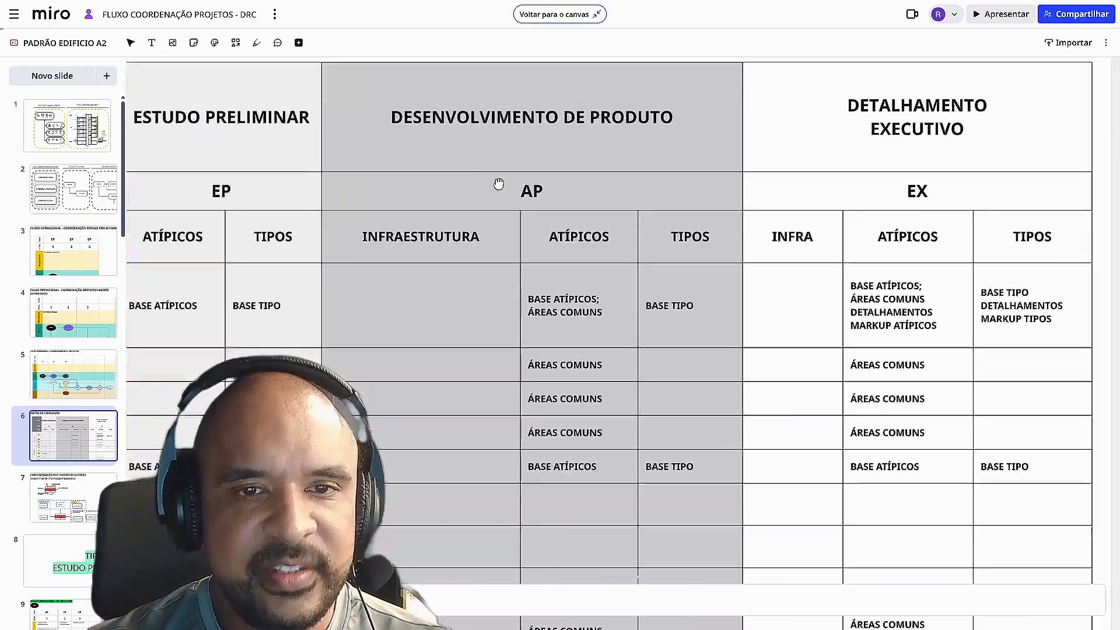
pyautogui.scroll(3, 427, 290)
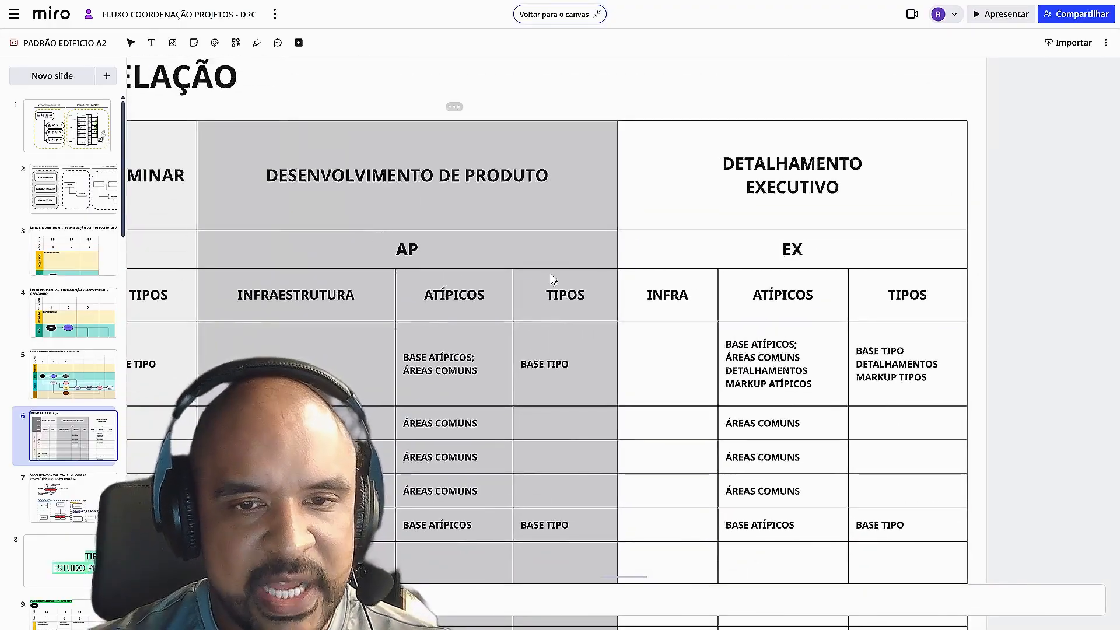
pyautogui.hscroll(5, 448, 244)
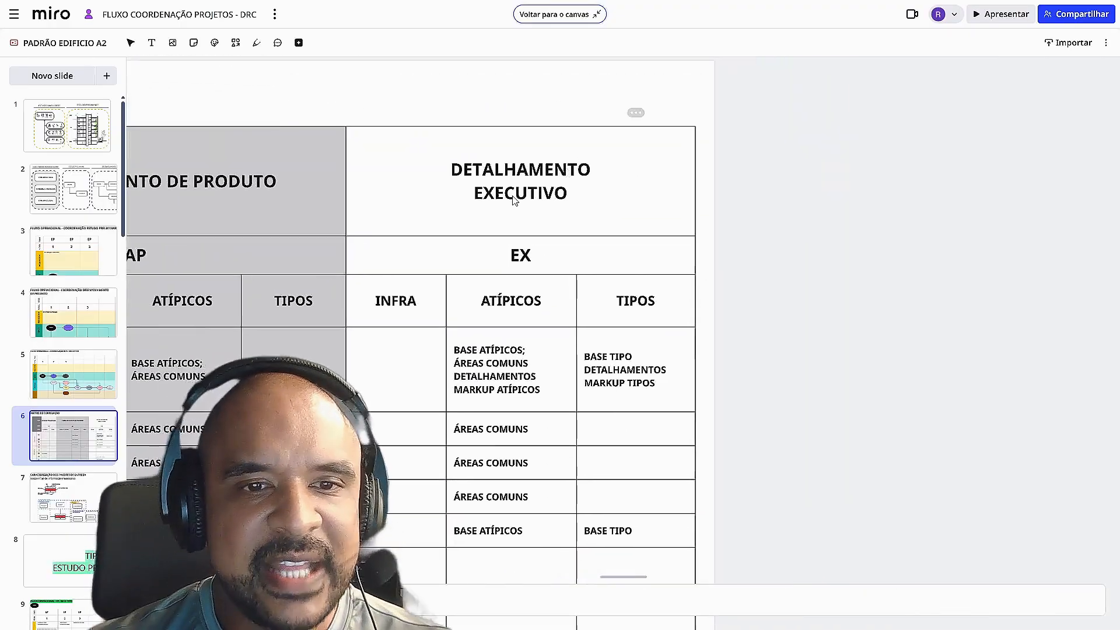
pyautogui.hscroll(2, 475, 337)
pyautogui.scroll(1, 474, 337)
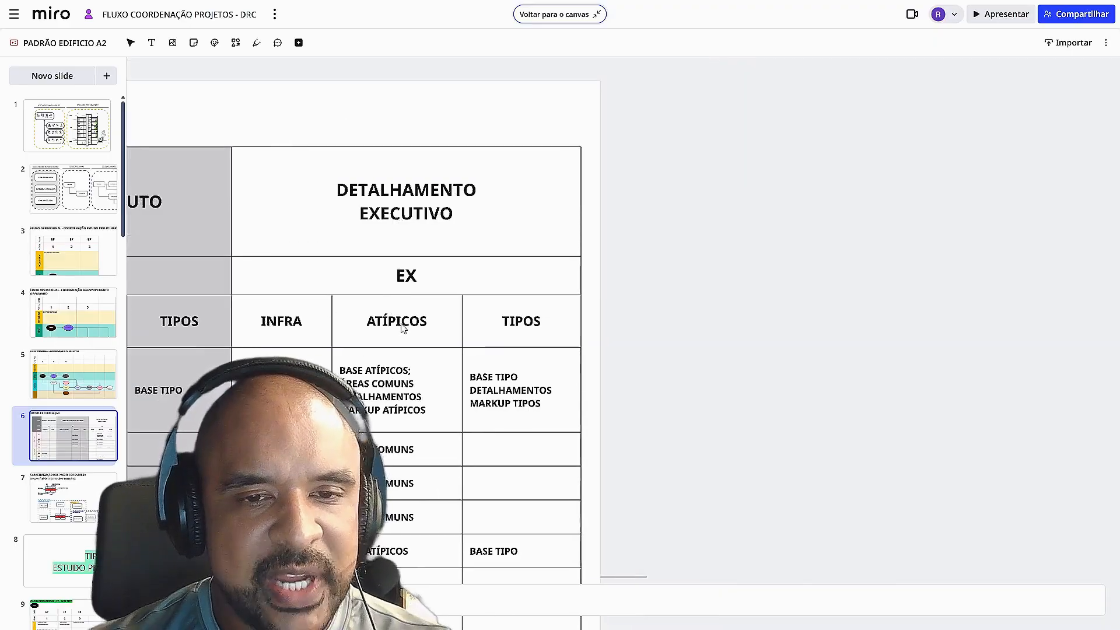
pyautogui.hscroll(-14, 330, 367)
pyautogui.scroll(-1, 330, 368)
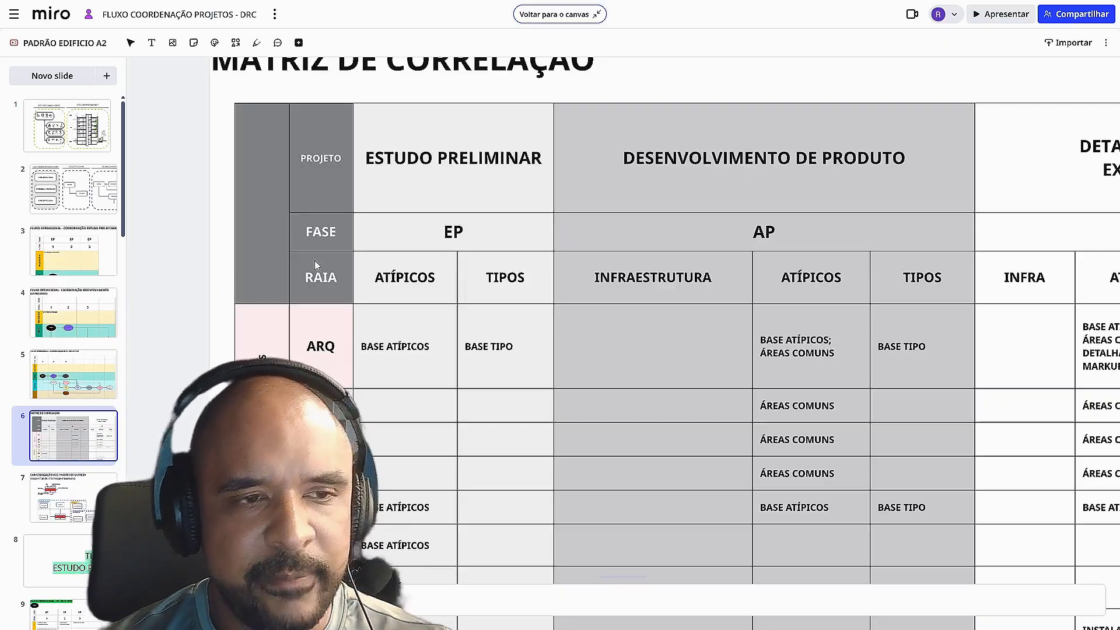
# - Open the Fluxo Operacional - Coordenação Estudo Preliminar slide and examine the flow across its Tipos and Atípicos lanes
pyautogui.click(57, 263)
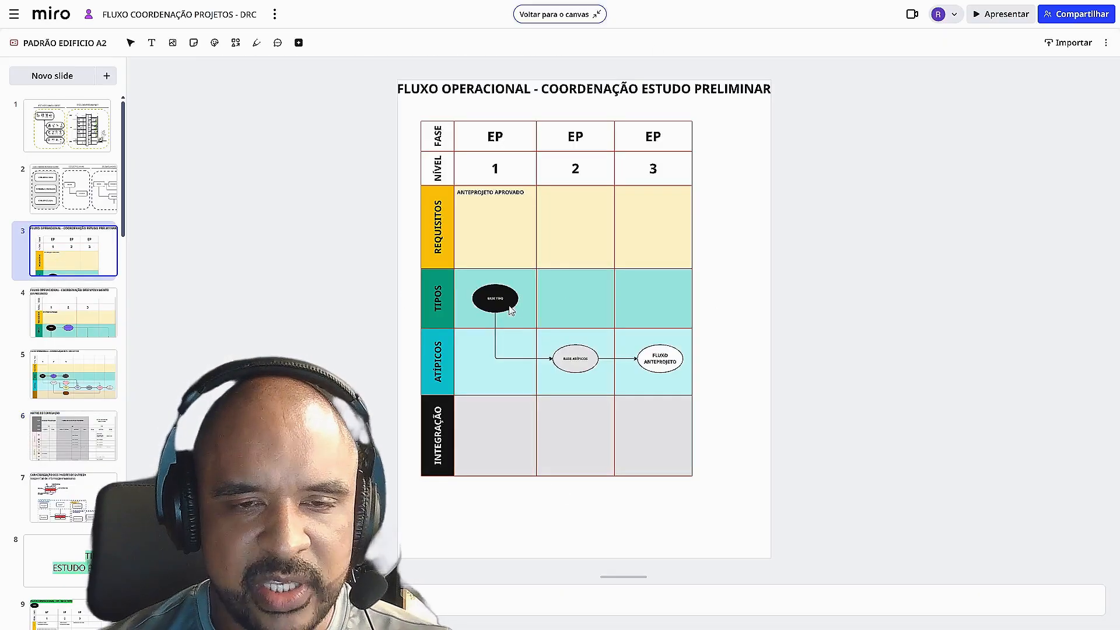
pyautogui.scroll(4, 548, 307)
pyautogui.scroll(5, 531, 260)
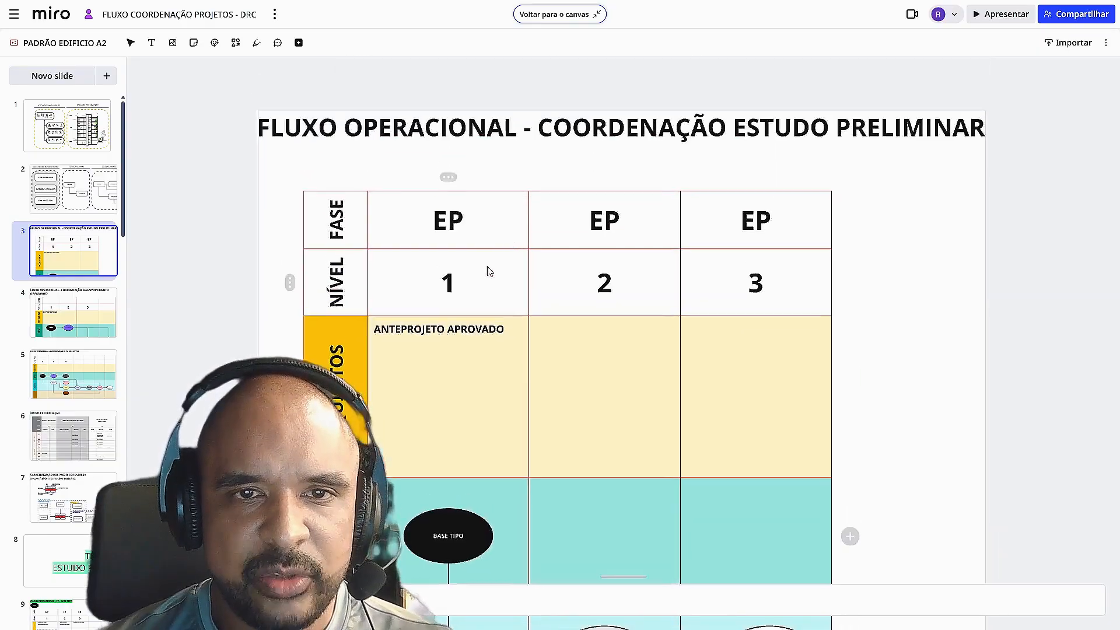
pyautogui.scroll(-4, 444, 234)
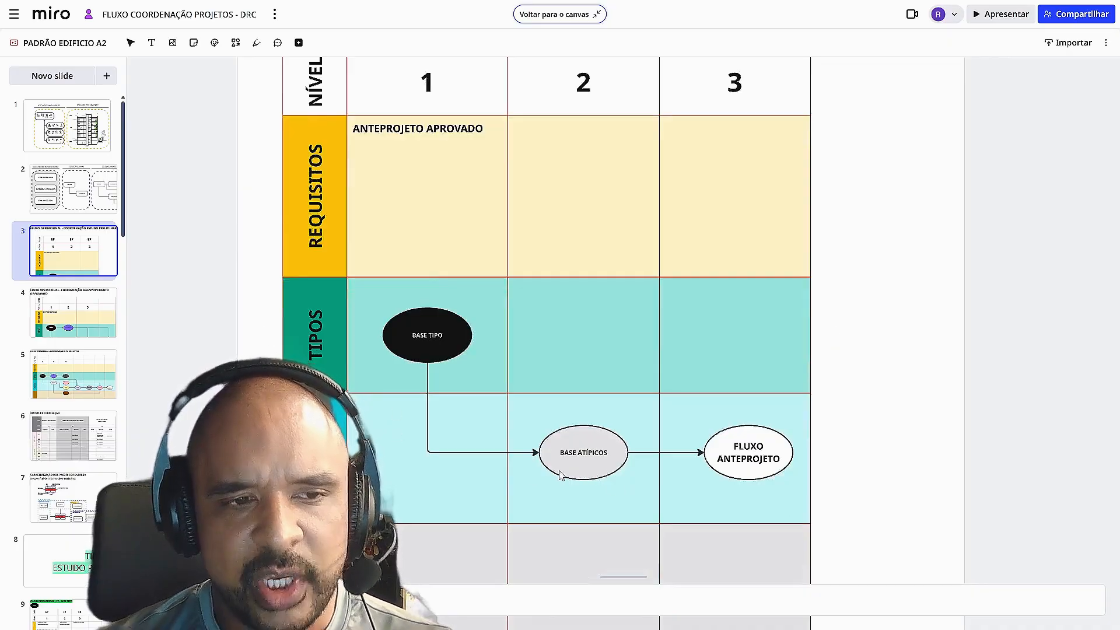
pyautogui.hscroll(1, 426, 353)
pyautogui.scroll(-1, 426, 353)
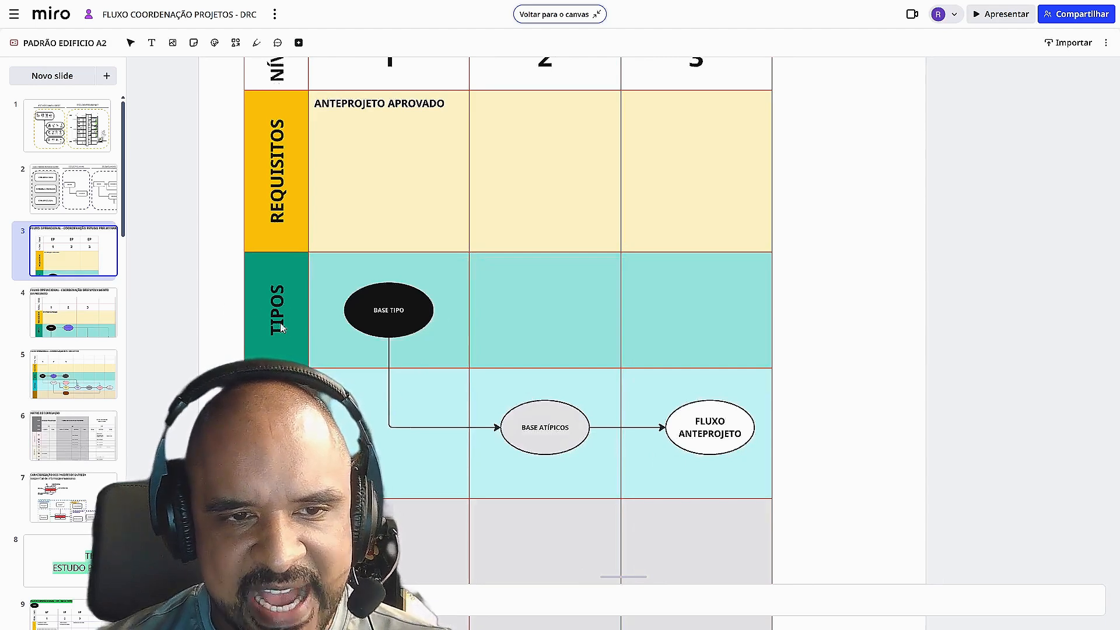
pyautogui.scroll(1, 315, 297)
pyautogui.hscroll(1, 315, 298)
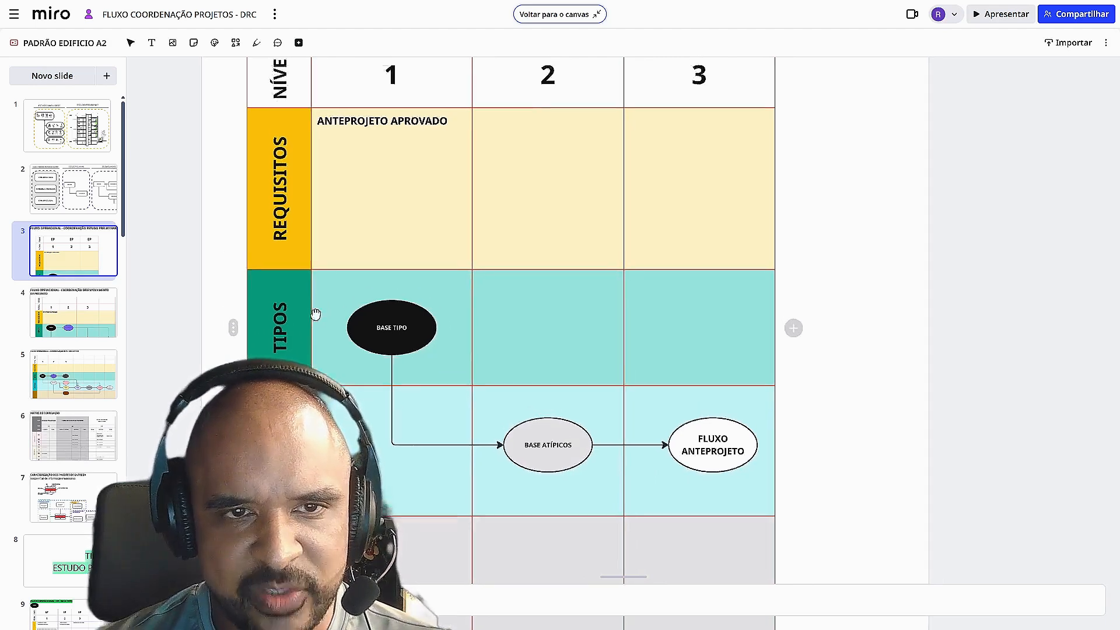
# - Return to the Matriz de Correlação slide and inspect the ARQ row's Atípicos and Tipos cells in the EP phase
pyautogui.click(50, 434)
pyautogui.scroll(5, 461, 187)
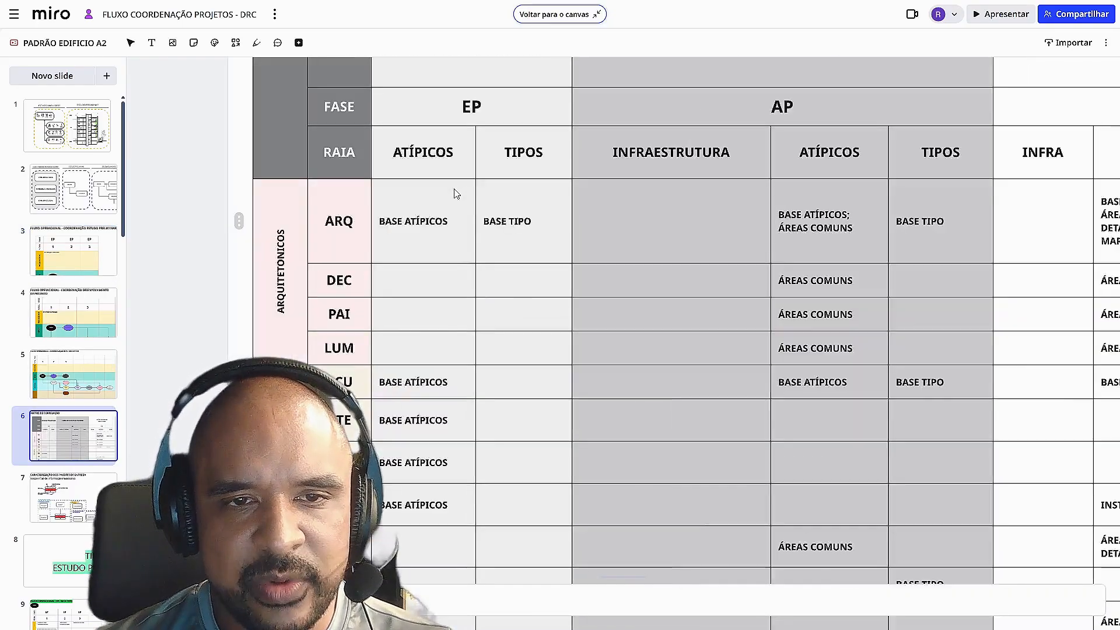
pyautogui.moveTo(441, 221); pyautogui.dragTo(383, 344)
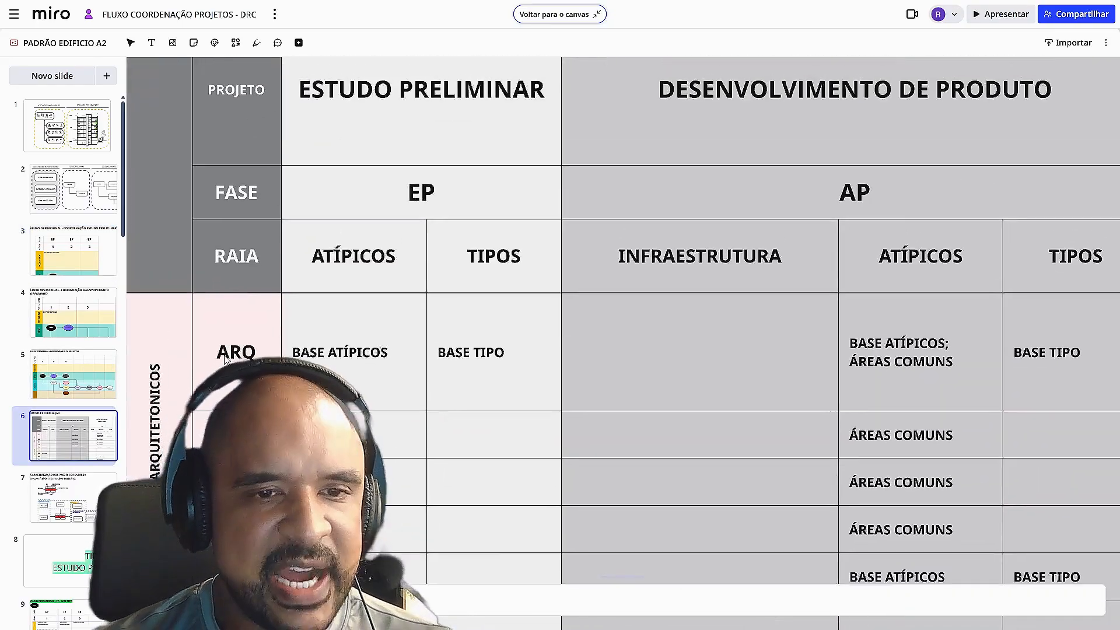
pyautogui.moveTo(226, 360); pyautogui.dragTo(257, 312)
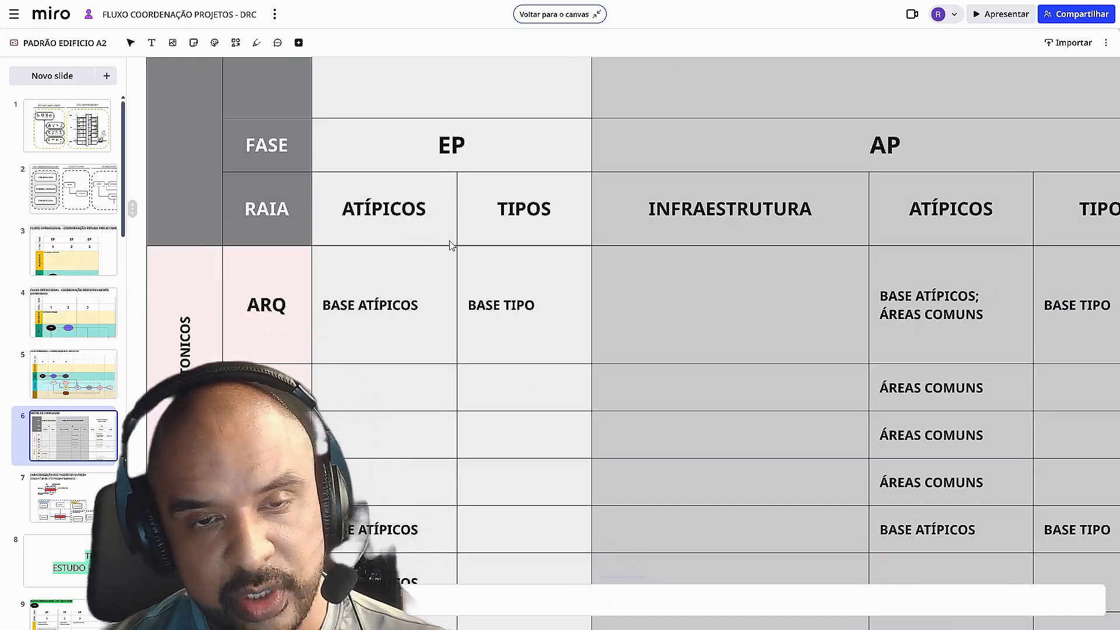
pyautogui.click(358, 331)
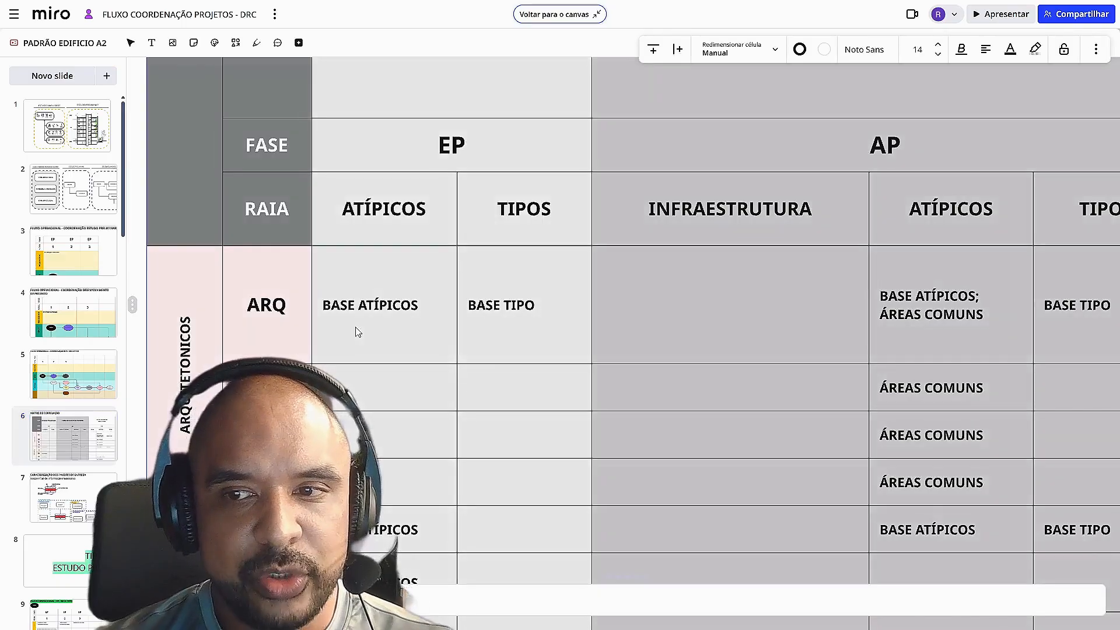
pyautogui.click(493, 305)
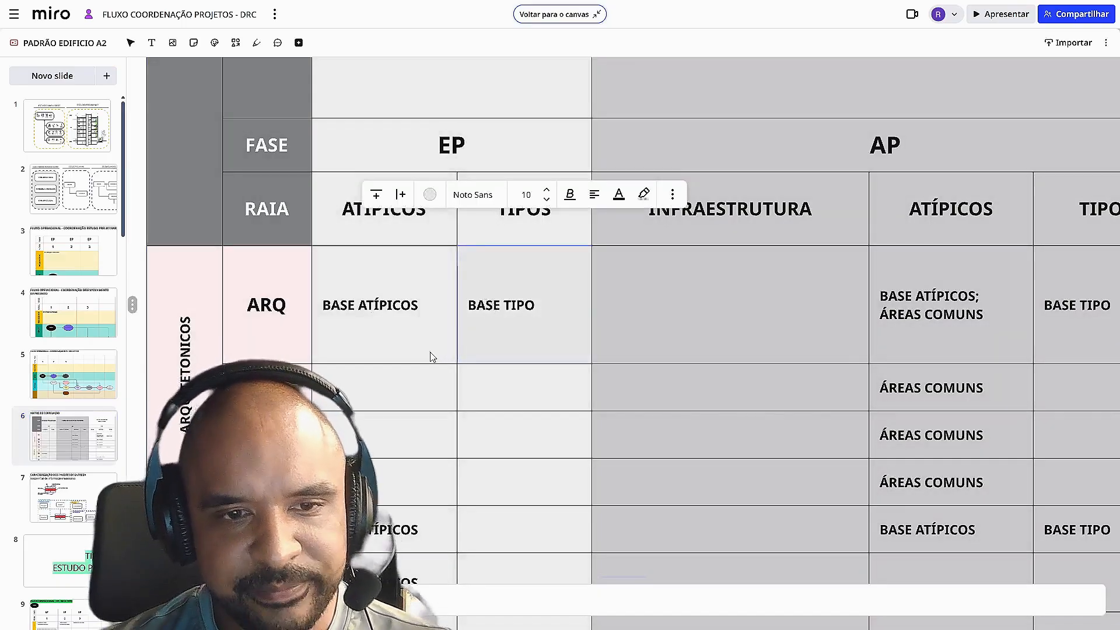
# - Highlight the EP-phase Atípicos cells of the ACU, DTE, DLU and INC disciplines, and clear the selection
pyautogui.moveTo(431, 355); pyautogui.dragTo(469, 109)
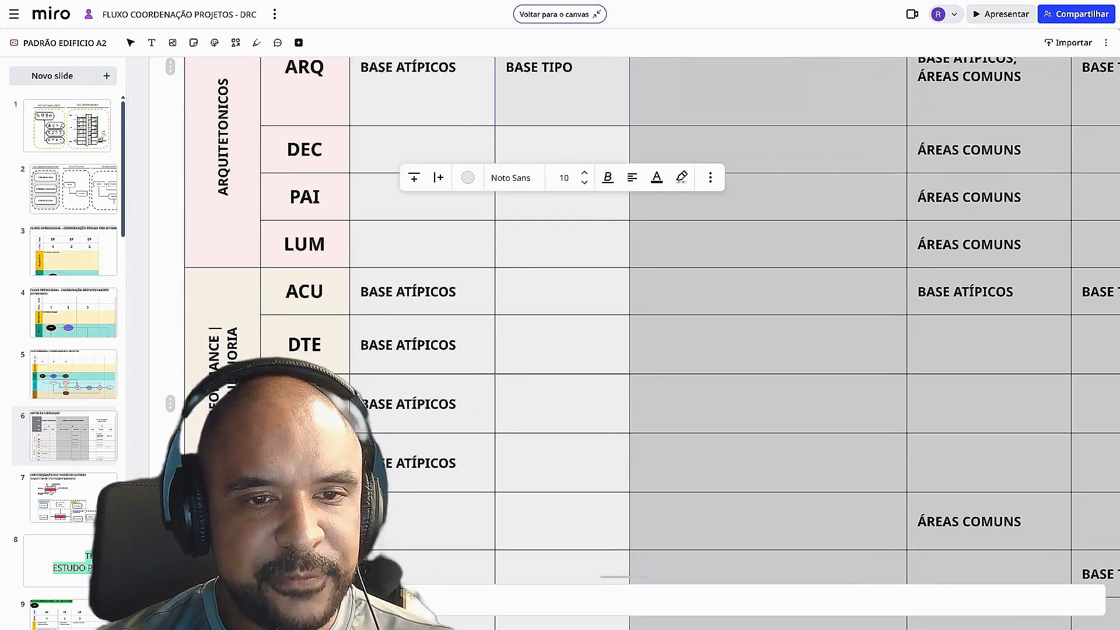
pyautogui.click(388, 307)
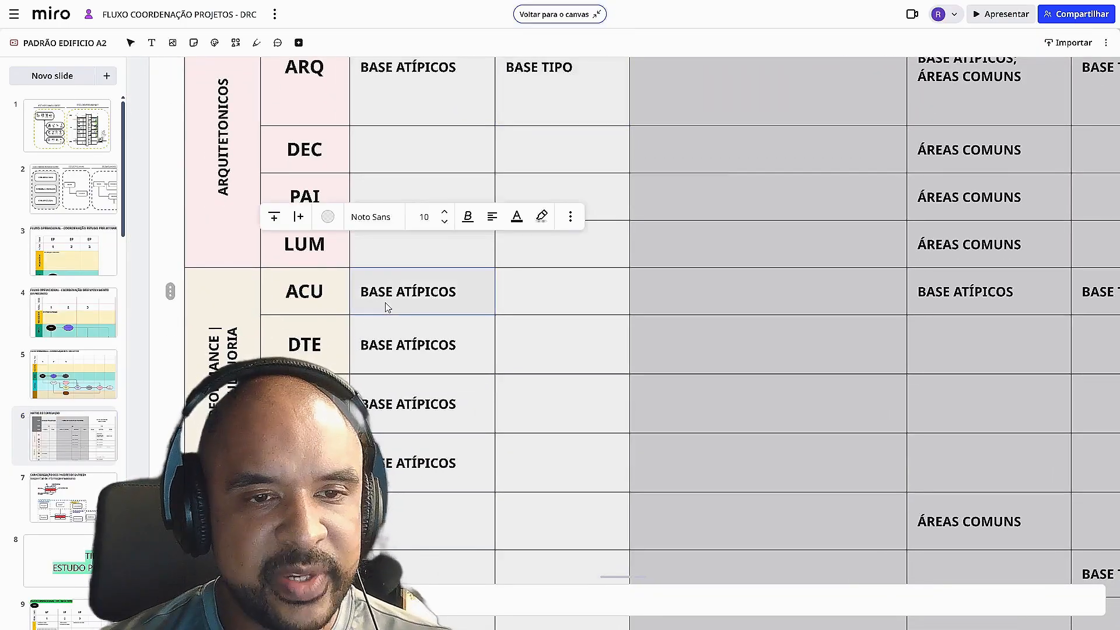
pyautogui.click(290, 293)
pyautogui.click(292, 357)
pyautogui.click(295, 405)
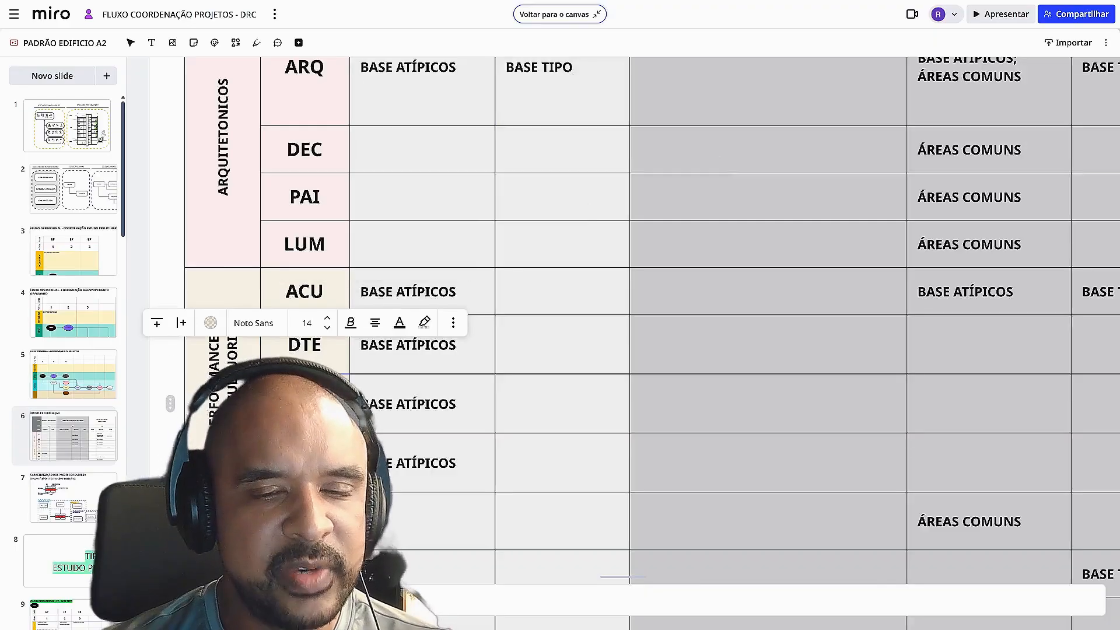
pyautogui.click(297, 458)
pyautogui.moveTo(427, 300); pyautogui.dragTo(441, 477)
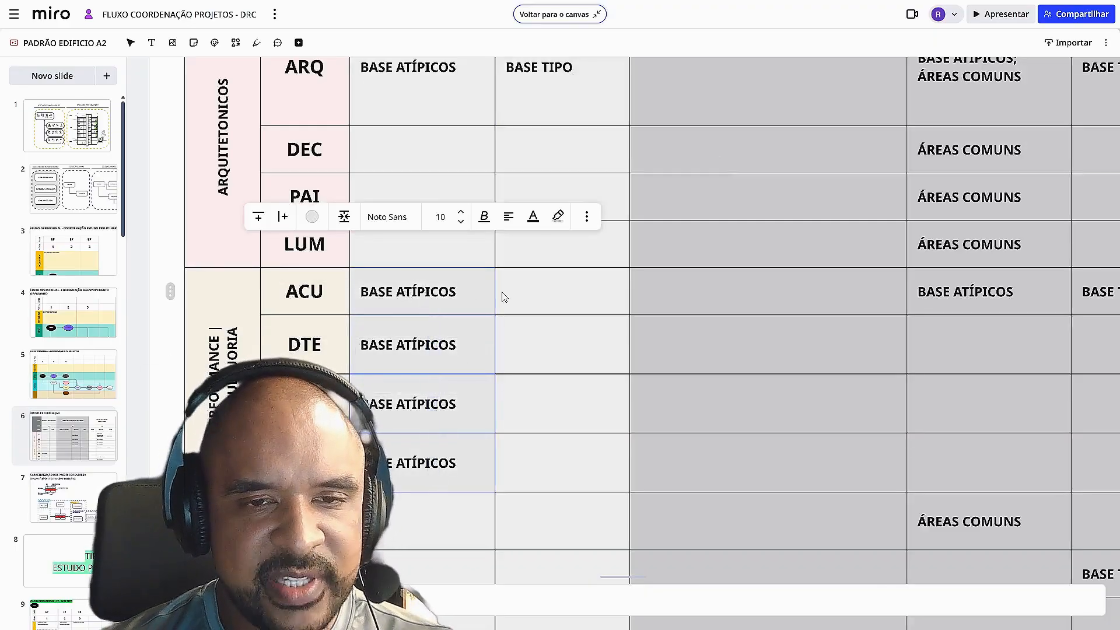
pyautogui.click(164, 239)
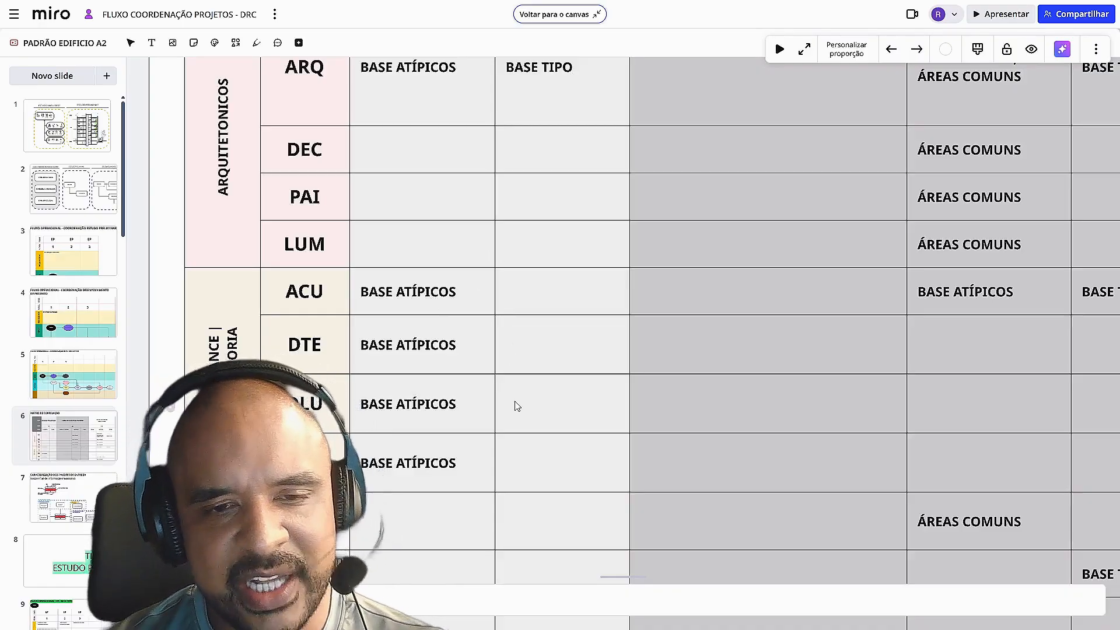
# - Examine the EP-phase entries in the structural systems and infrastructure rows, including EST and FUN
pyautogui.moveTo(451, 452); pyautogui.dragTo(425, 163)
pyautogui.moveTo(432, 385); pyautogui.dragTo(383, 297)
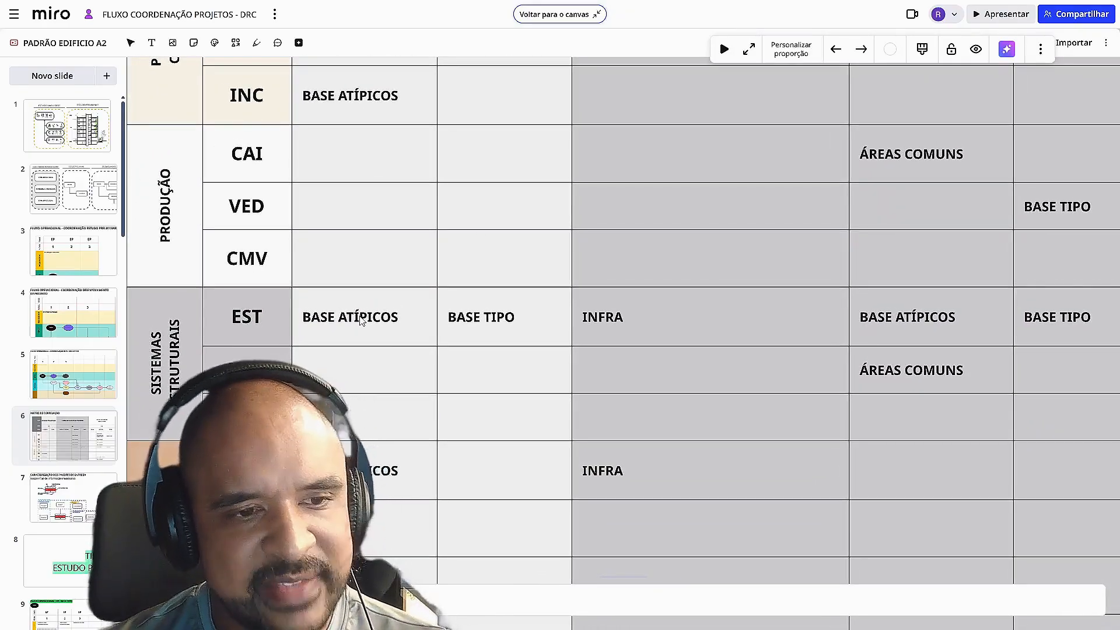
pyautogui.scroll(-5, 379, 290)
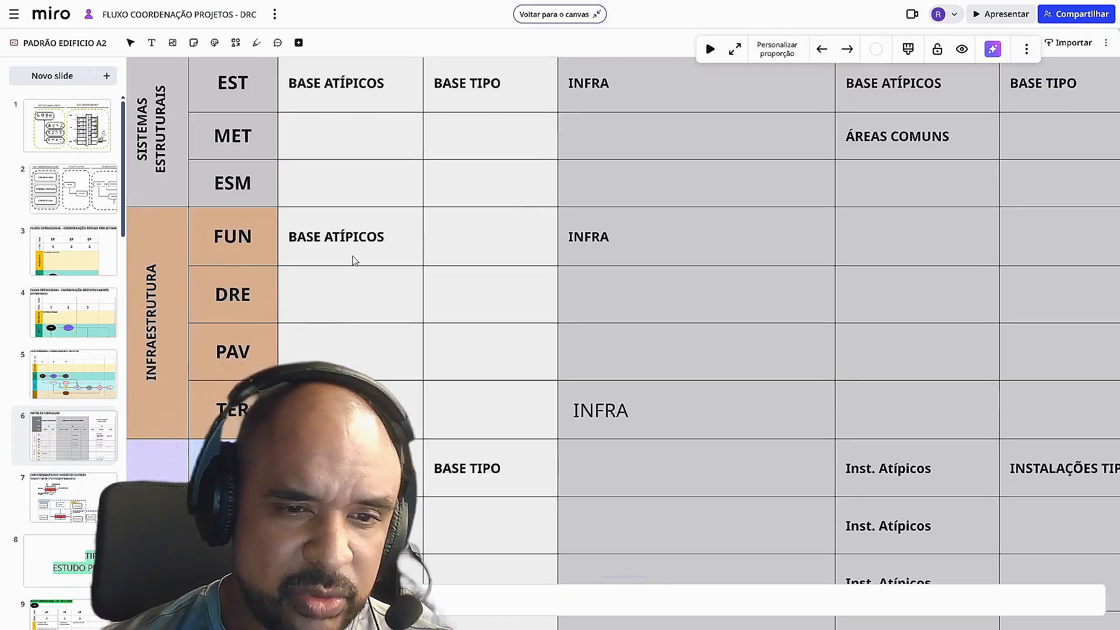
# - Compare the EST and FUN rows between the EP-phase columns and the AP-phase Infraestrutura column
pyautogui.moveTo(373, 252); pyautogui.dragTo(373, 484)
pyautogui.scroll(-3, 462, 289)
pyautogui.moveTo(506, 244); pyautogui.dragTo(450, 524)
pyautogui.moveTo(498, 346); pyautogui.dragTo(468, 28)
pyautogui.moveTo(430, 478); pyautogui.dragTo(468, 250)
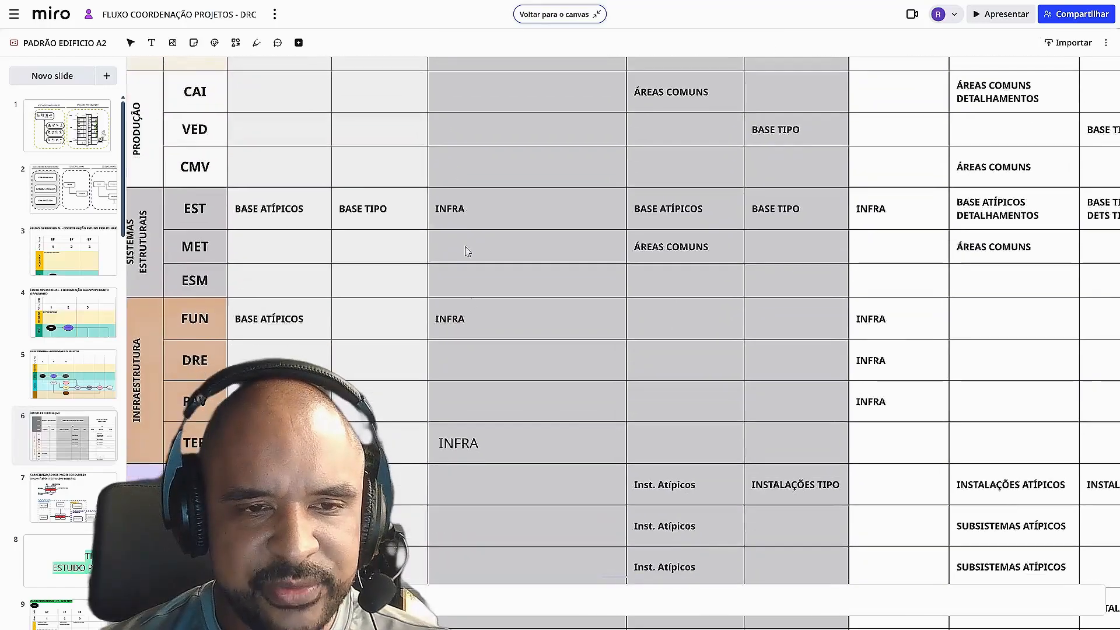
pyautogui.scroll(3, 472, 322)
pyautogui.moveTo(384, 358); pyautogui.dragTo(532, 351)
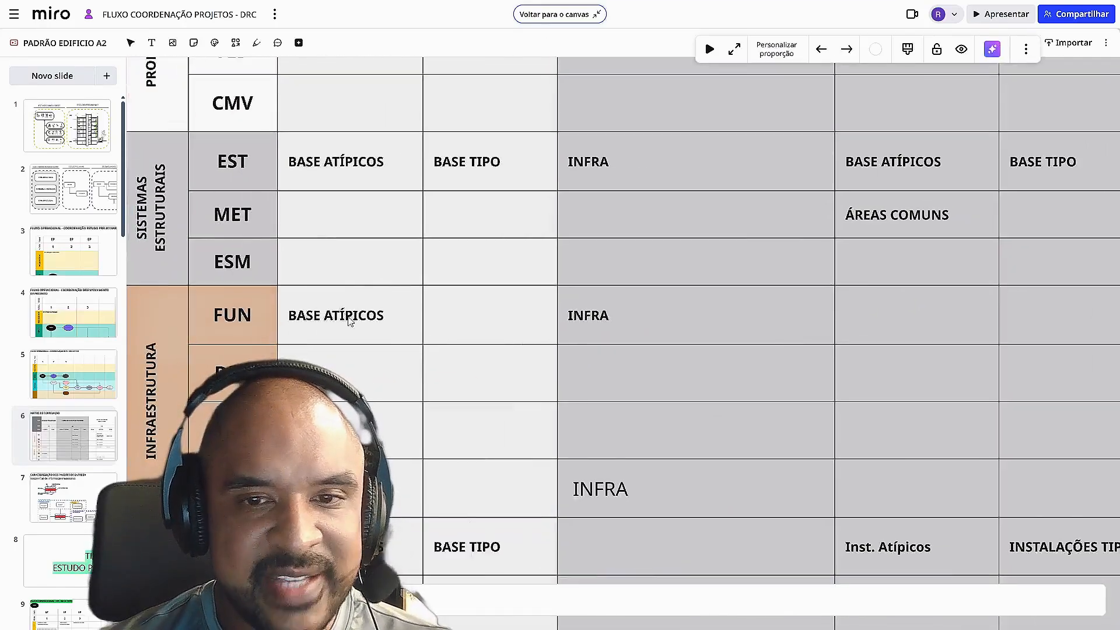
pyautogui.moveTo(612, 294); pyautogui.dragTo(411, 330)
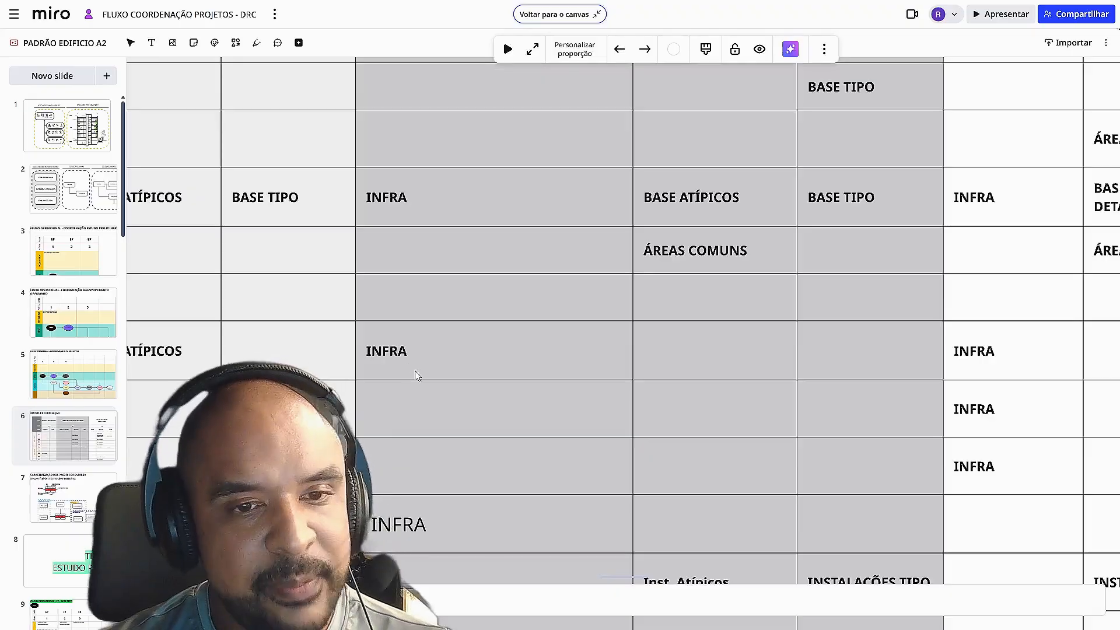
pyautogui.moveTo(417, 372); pyautogui.dragTo(597, 379)
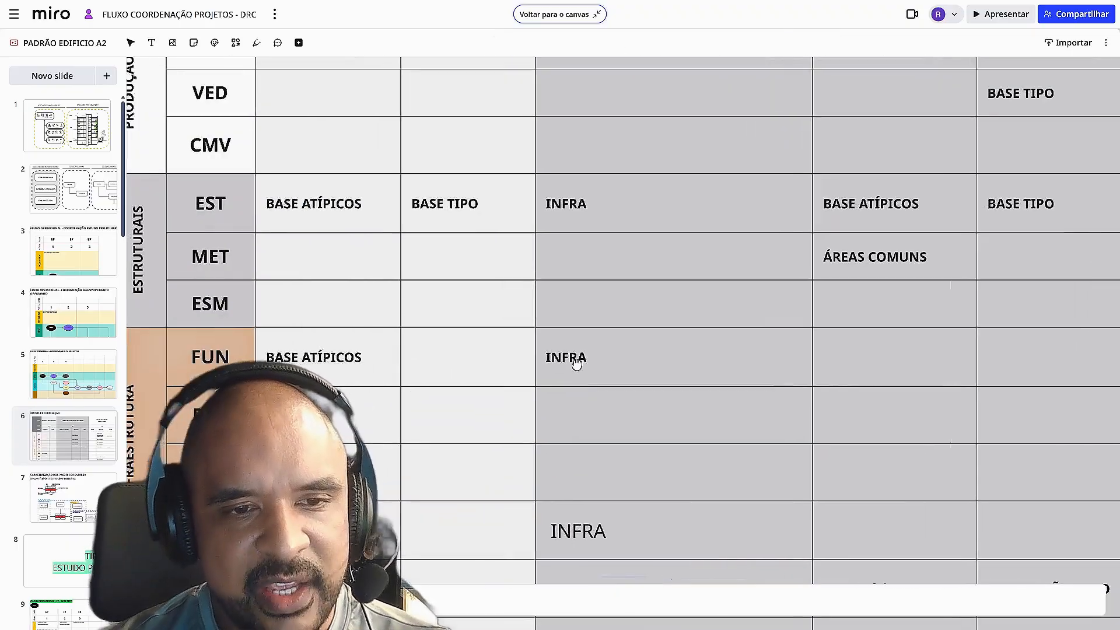
# - Examine the EP-phase Atípicos and Tipos cells of the Sistemas Prediais disciplines, from HID down to the last row
pyautogui.scroll(-6, 576, 358)
pyautogui.hscroll(-2, 577, 358)
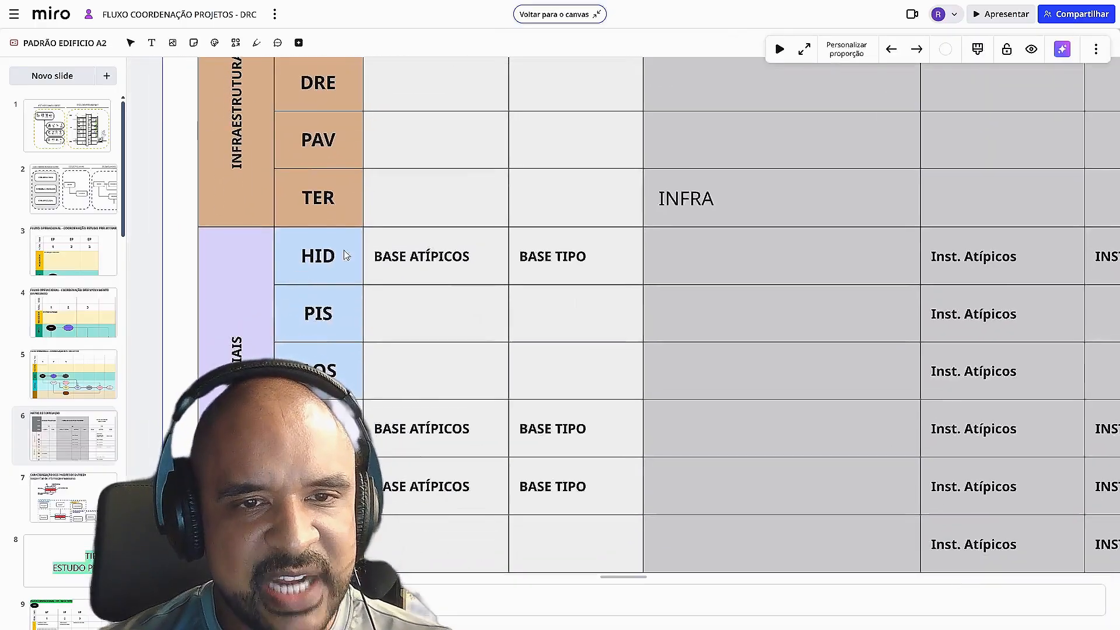
pyautogui.scroll(-2, 513, 283)
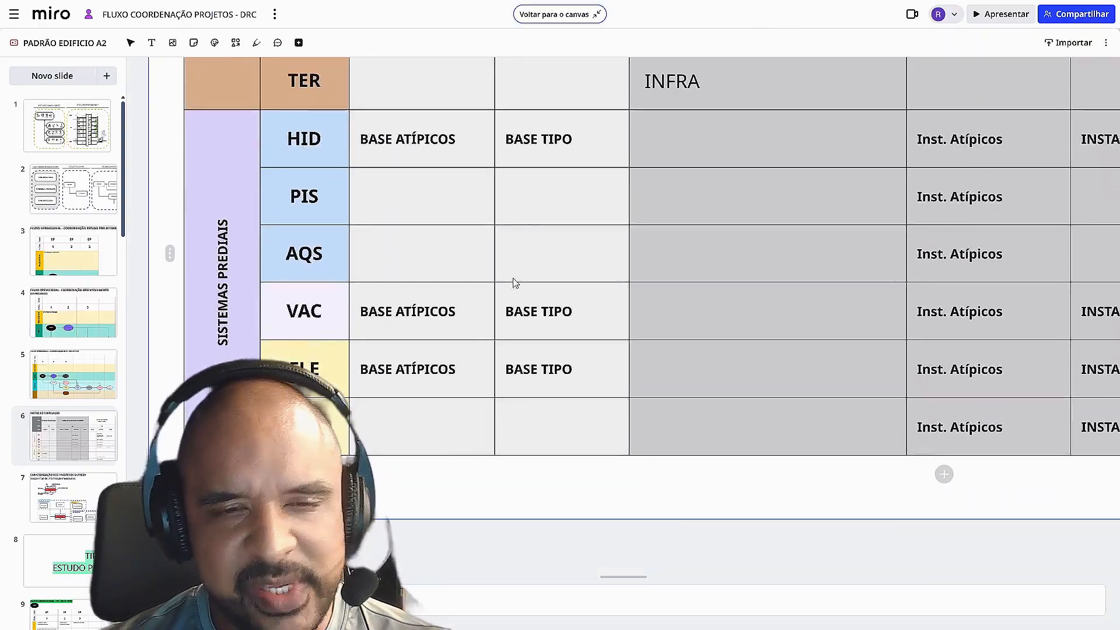
pyautogui.scroll(-2, 522, 283)
# - Return to the matrix header and examine the architectural disciplines' cells across the EP and AP phases
pyautogui.moveTo(655, 152); pyautogui.dragTo(473, 443)
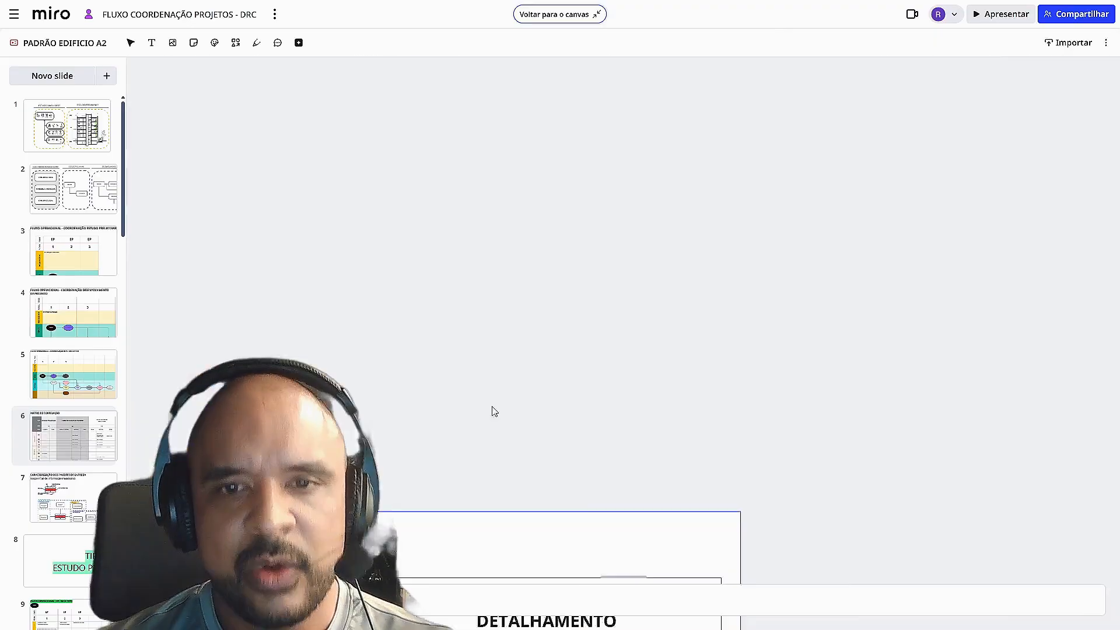
pyautogui.moveTo(403, 402); pyautogui.dragTo(672, 239)
pyautogui.moveTo(305, 456); pyautogui.dragTo(702, 272)
pyautogui.moveTo(326, 480); pyautogui.dragTo(515, 395)
pyautogui.scroll(2, 666, 274)
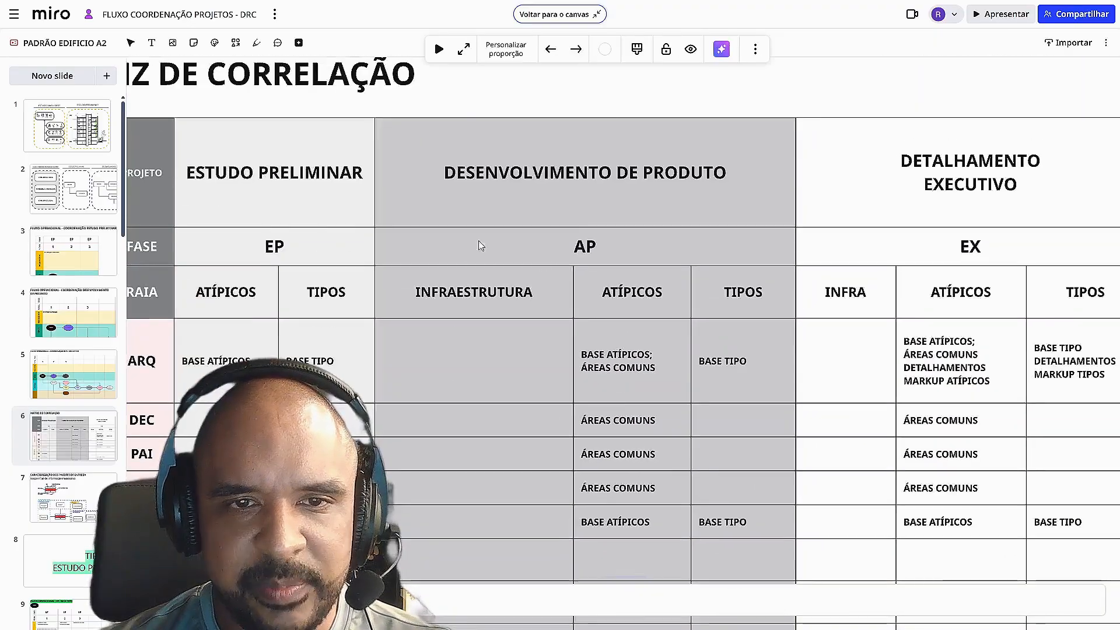
pyautogui.scroll(-3, 598, 273)
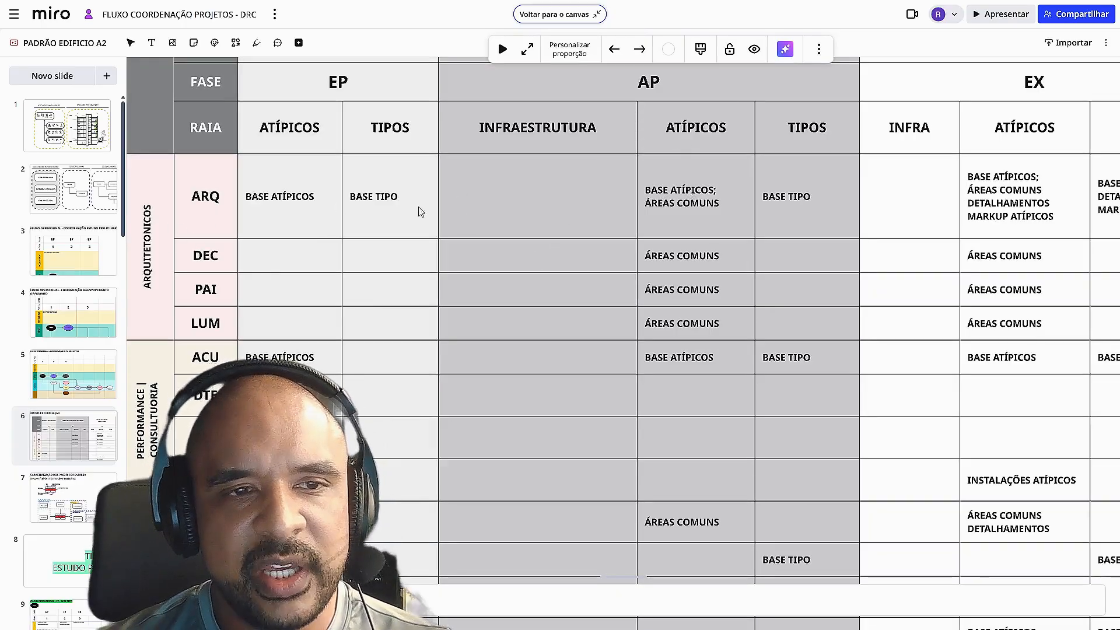
pyautogui.scroll(2, 480, 242)
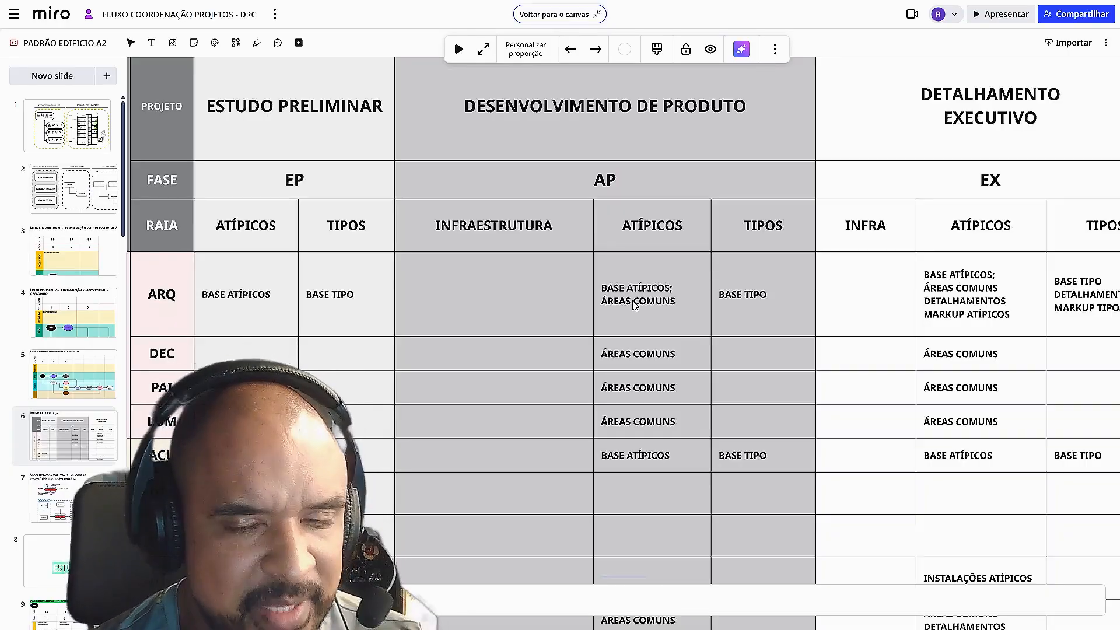
# - Examine the EX-phase Infra, Atípicos and Tipos columns from the architectural rows down to the structural rows
pyautogui.moveTo(674, 262); pyautogui.dragTo(260, 265)
pyautogui.moveTo(583, 367); pyautogui.dragTo(617, 65)
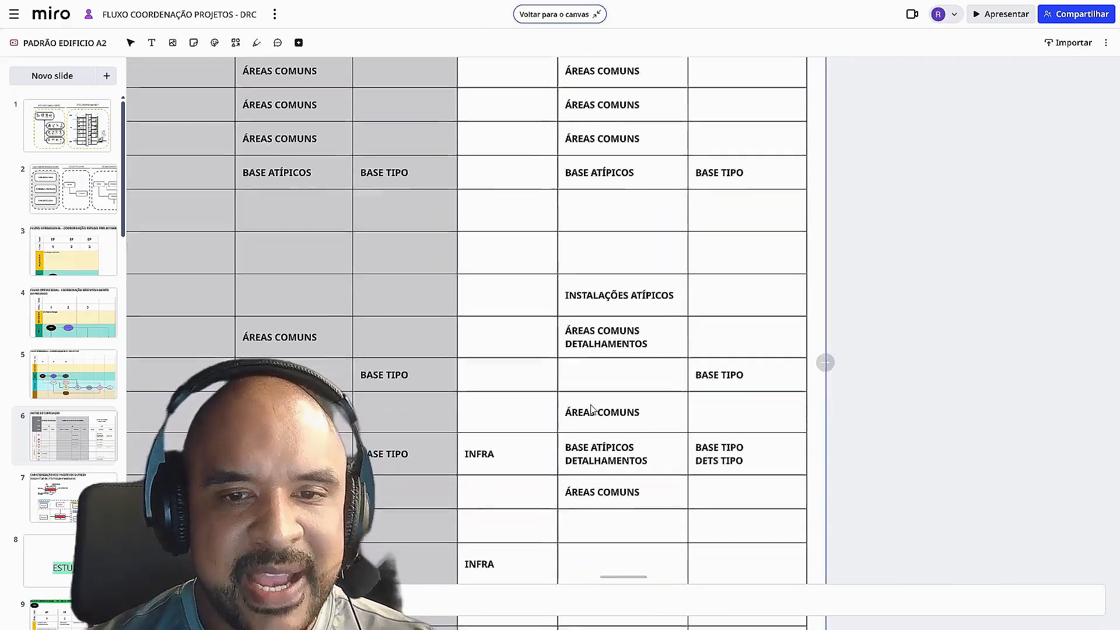
pyautogui.moveTo(594, 410); pyautogui.dragTo(605, 284)
pyautogui.moveTo(593, 335); pyautogui.dragTo(613, 290)
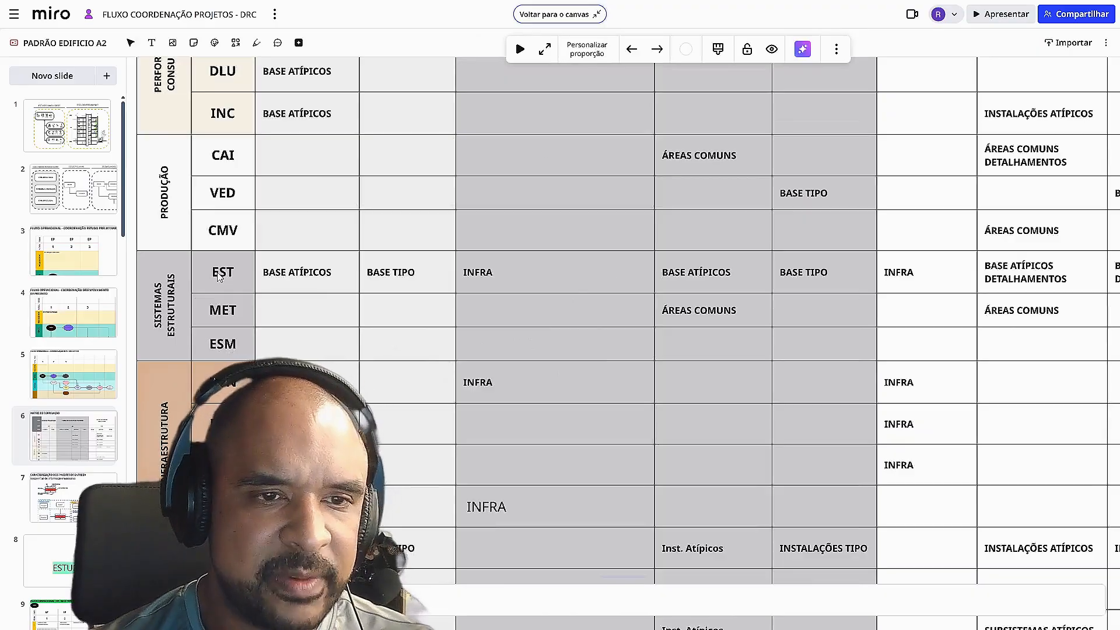
# - Follow the EST row from its AP cells into the EX phase, inspecting the Infra, Atípicos and Tipos entries
pyautogui.moveTo(809, 338); pyautogui.dragTo(432, 373)
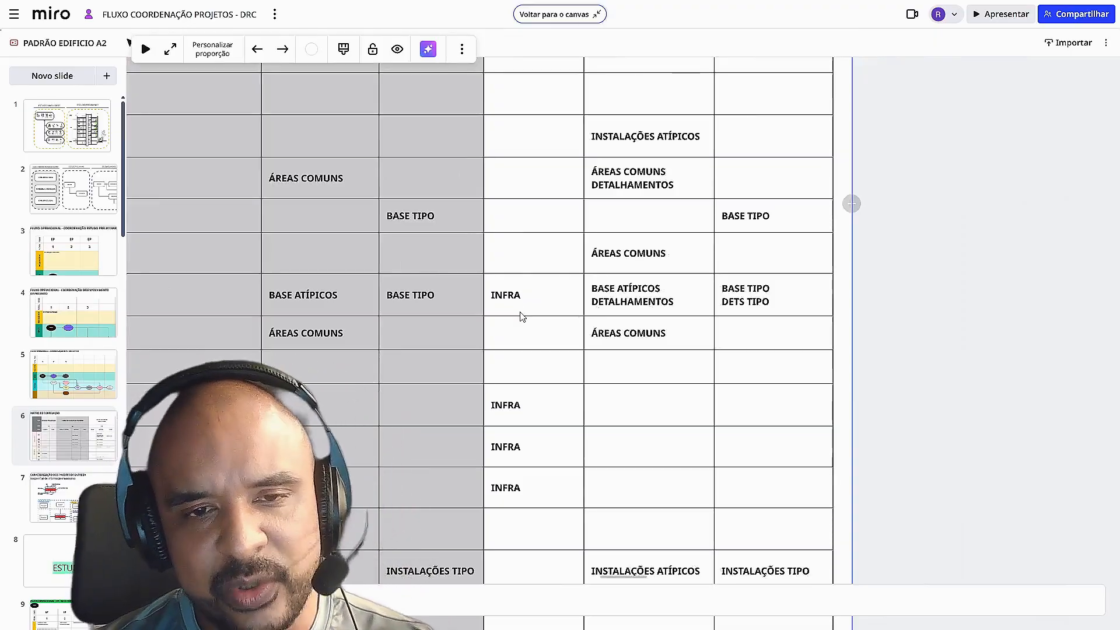
pyautogui.hscroll(5, 507, 289)
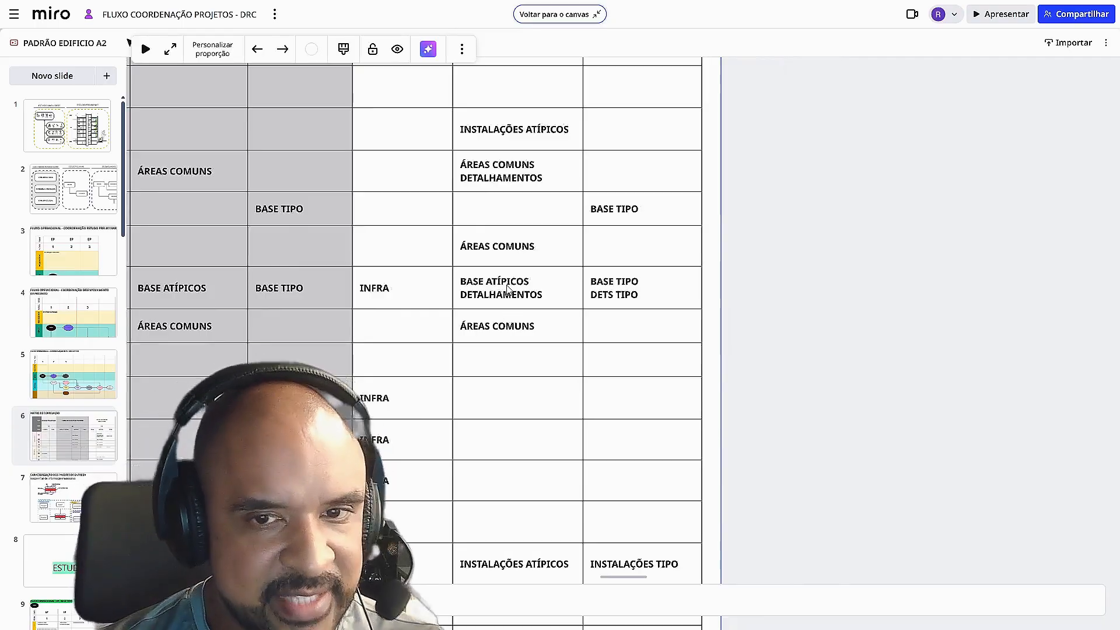
pyautogui.moveTo(525, 320)
pyautogui.mouseDown()
pyautogui.moveTo(365, 444)
pyautogui.moveTo(362, 460)
pyautogui.moveTo(315, 357)
pyautogui.mouseUp()
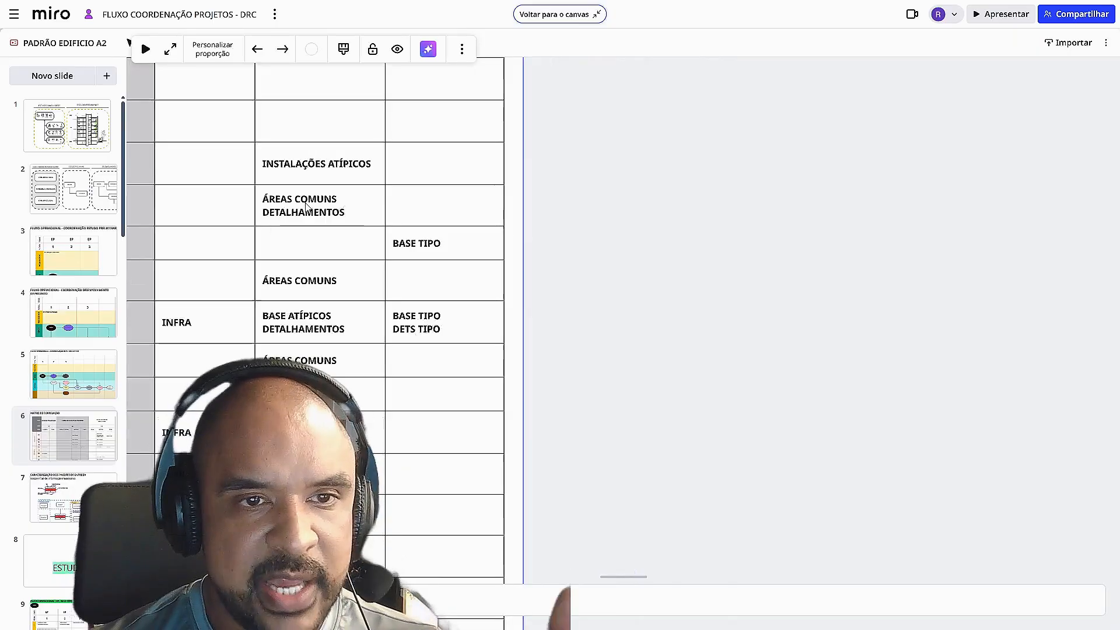
pyautogui.moveTo(302, 202); pyautogui.dragTo(848, 230)
pyautogui.moveTo(640, 219); pyautogui.dragTo(800, 262)
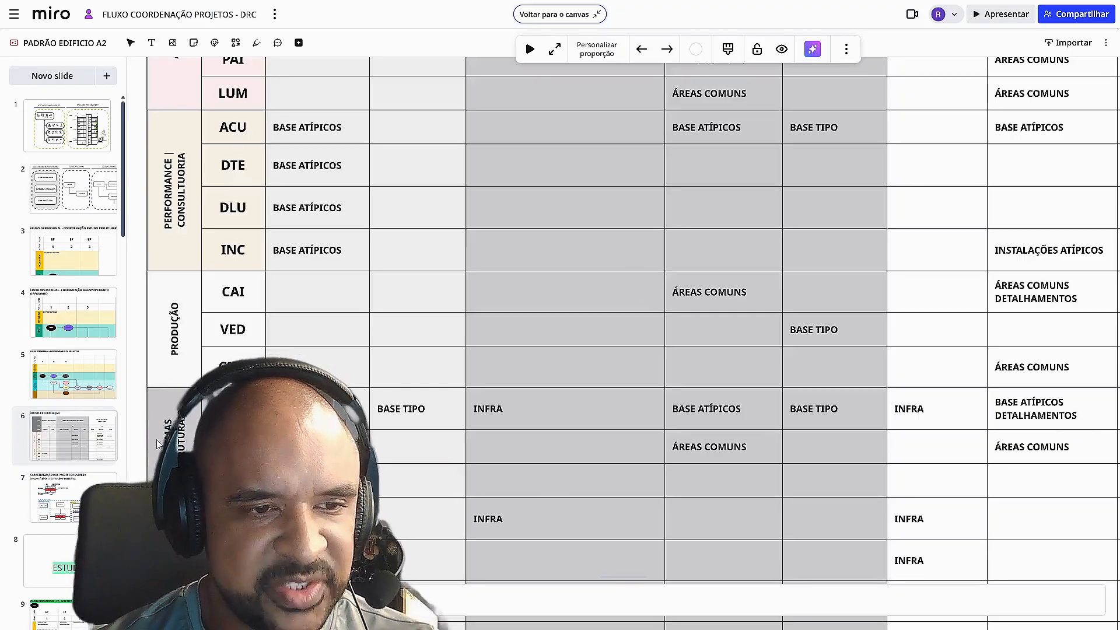
# - Reopen the Matriz de Correlação slide and compare the ARQ row's cells across the AP and EX phases
pyautogui.scroll(-2, 70, 362)
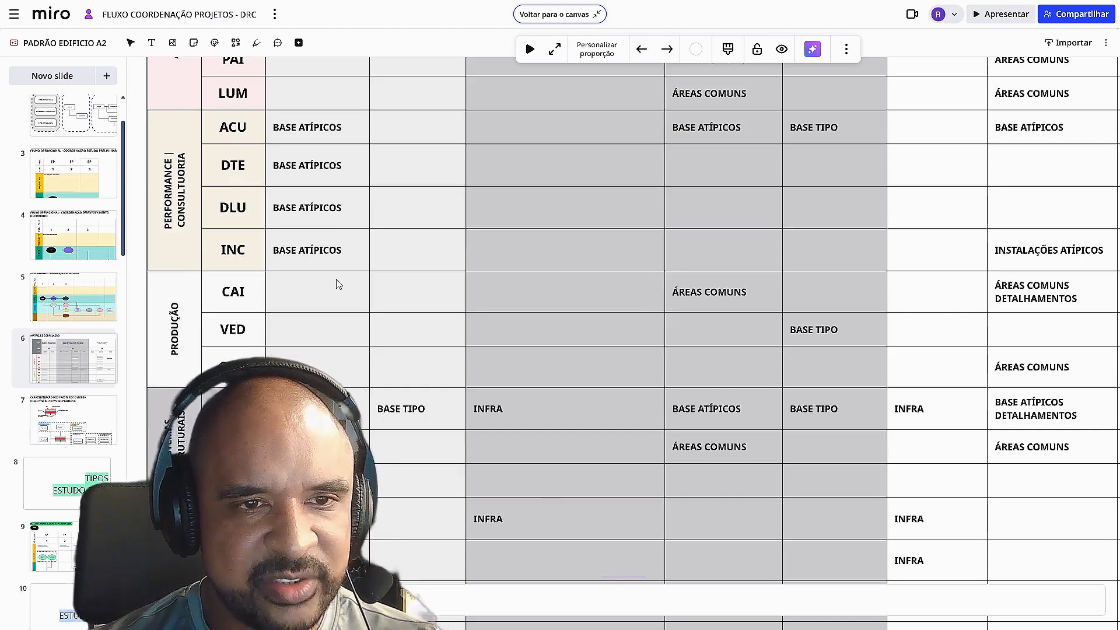
pyautogui.scroll(8, 338, 284)
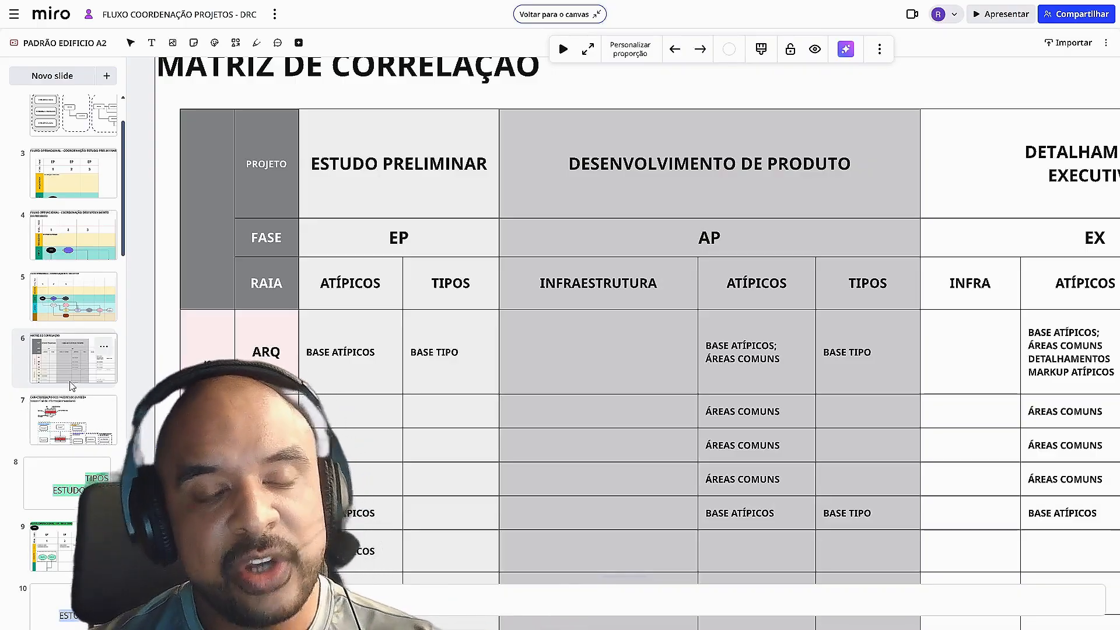
pyautogui.click(72, 412)
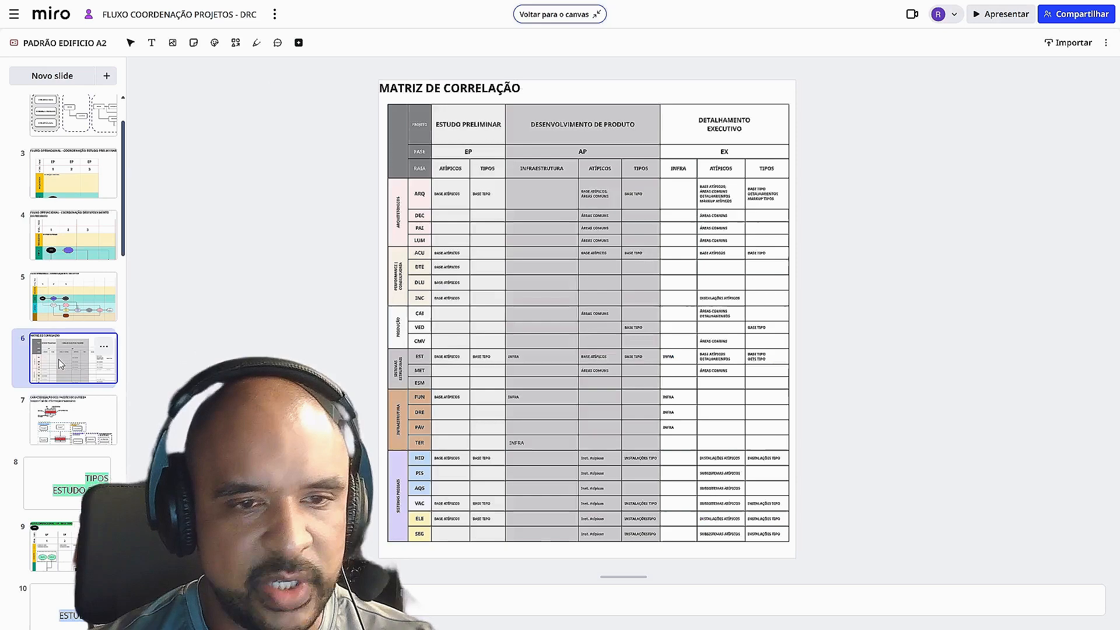
pyautogui.click(63, 366)
pyautogui.scroll(10, 558, 187)
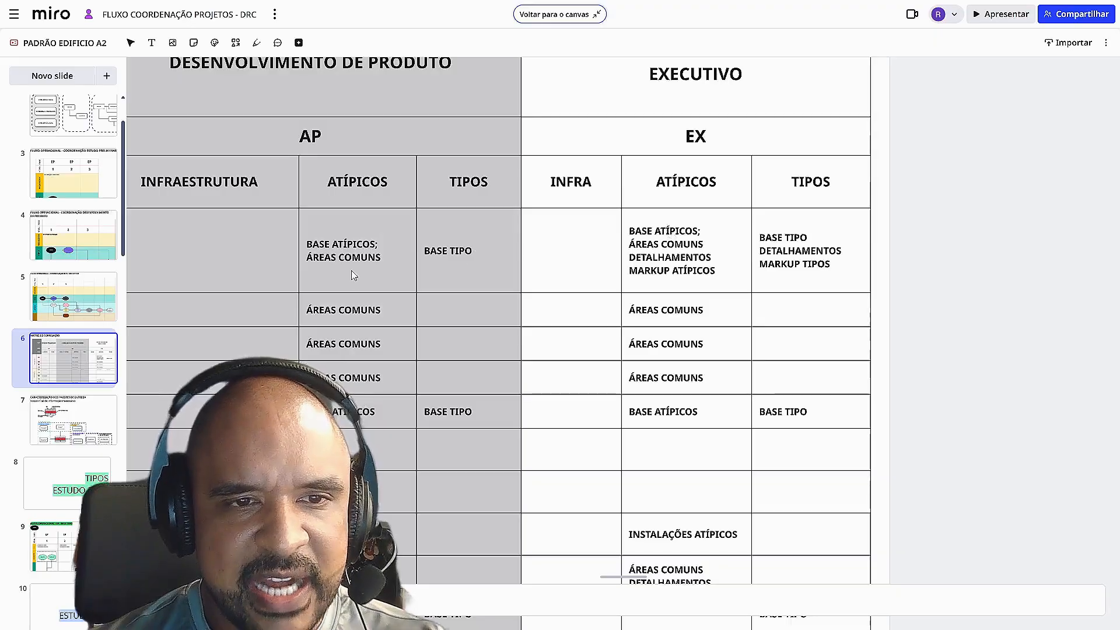
pyautogui.hscroll(-5, 770, 267)
pyautogui.hscroll(7, 375, 250)
pyautogui.moveTo(233, 244); pyautogui.dragTo(212, 245)
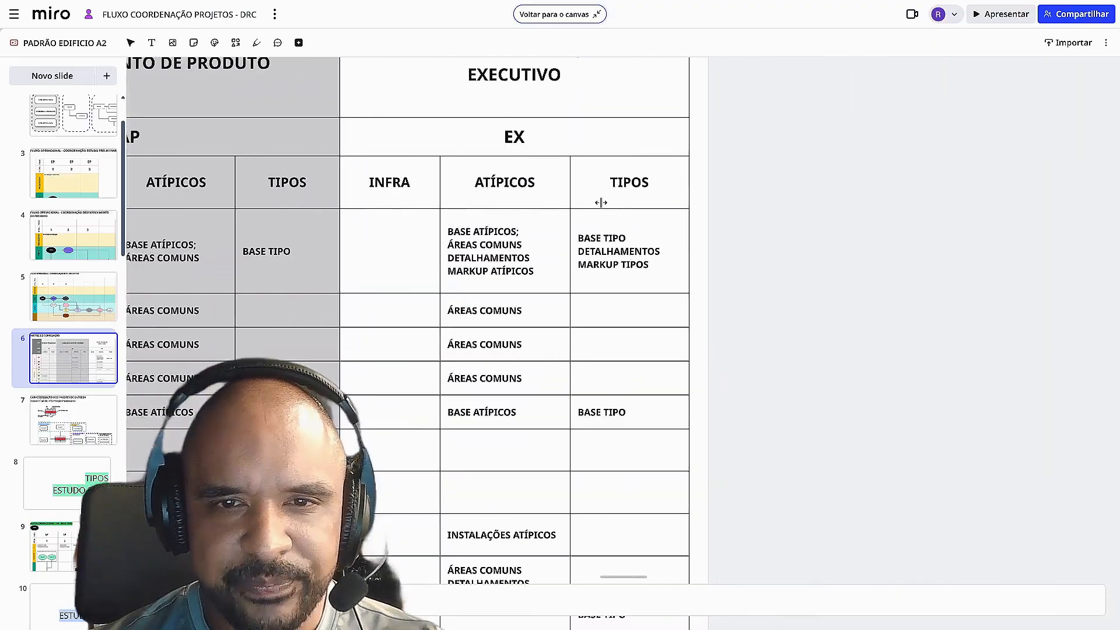
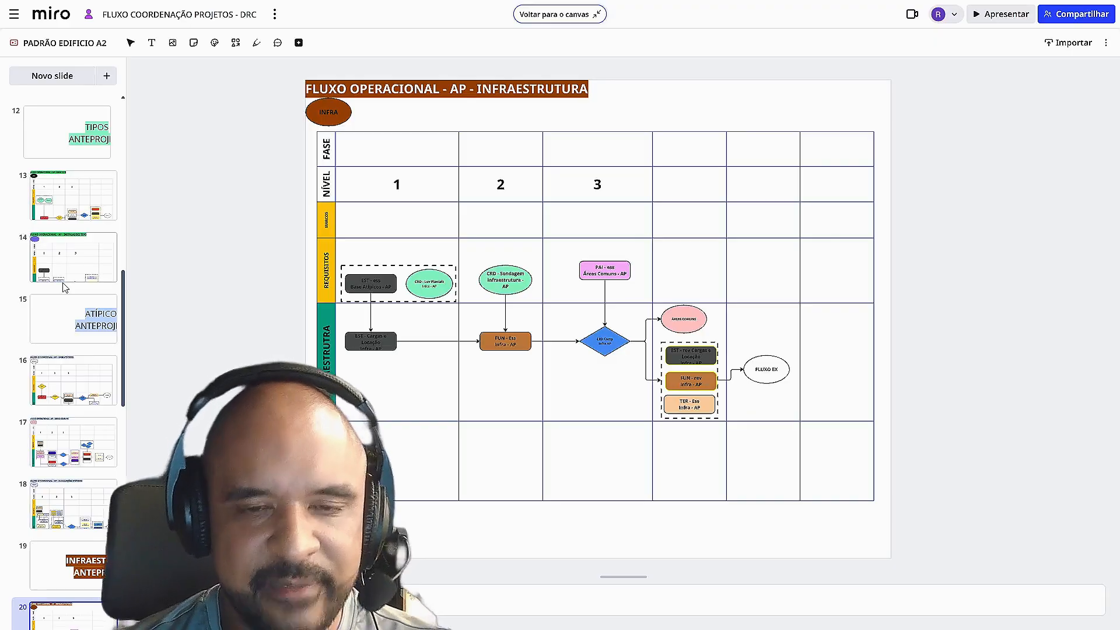
# - Browse forward from the AP Infraestrutura flow through the EX Base Tipo and Markup Tipo flows to EX Subsistemas Atípicos
pyautogui.press('Down')
pyautogui.press('Down')
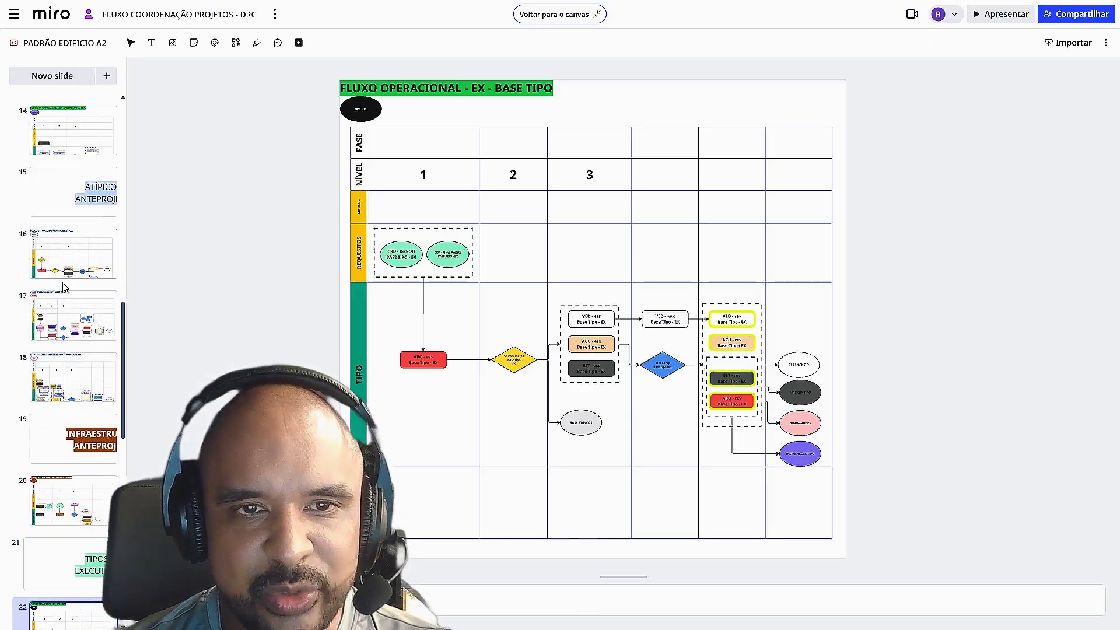
pyautogui.press('Down')
pyautogui.press('Down')
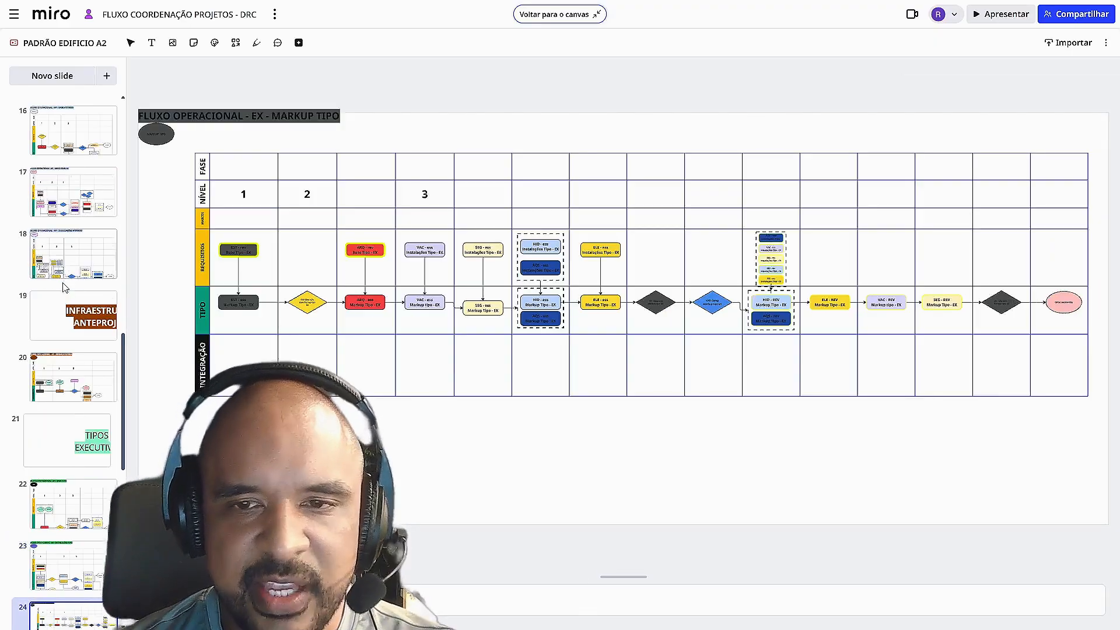
pyautogui.press('Down')
pyautogui.press('Down')
pyautogui.press('Down')
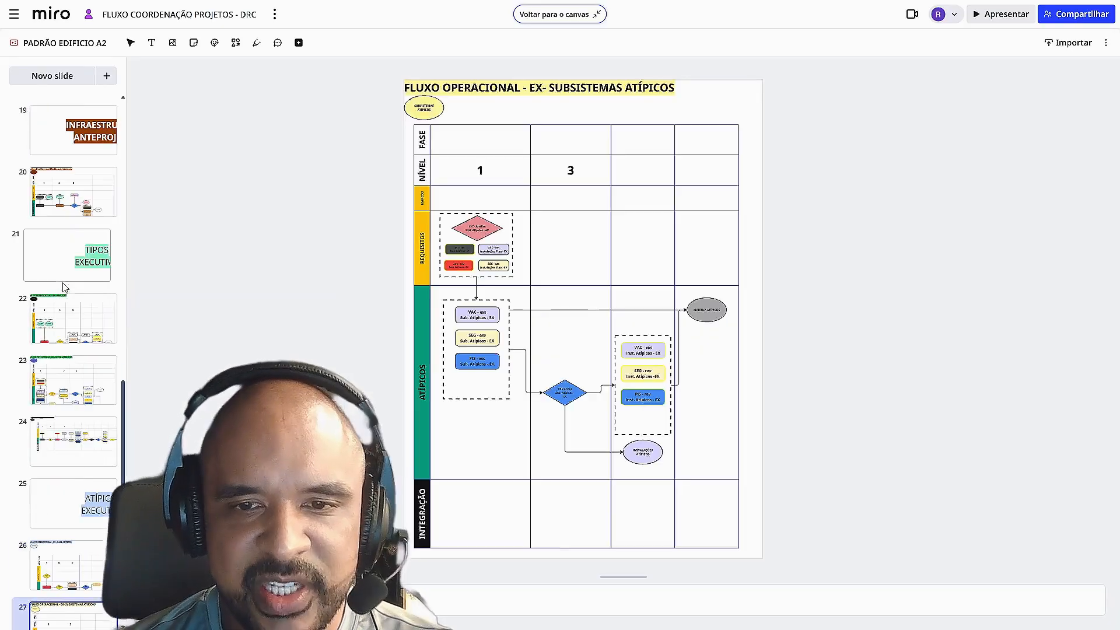
# - Continue through the EX Áreas Comuns and Dets Atípicos flow slides to the Infraestrutura Executivo section
pyautogui.press('Down')
pyautogui.press('Down')
pyautogui.press('Down')
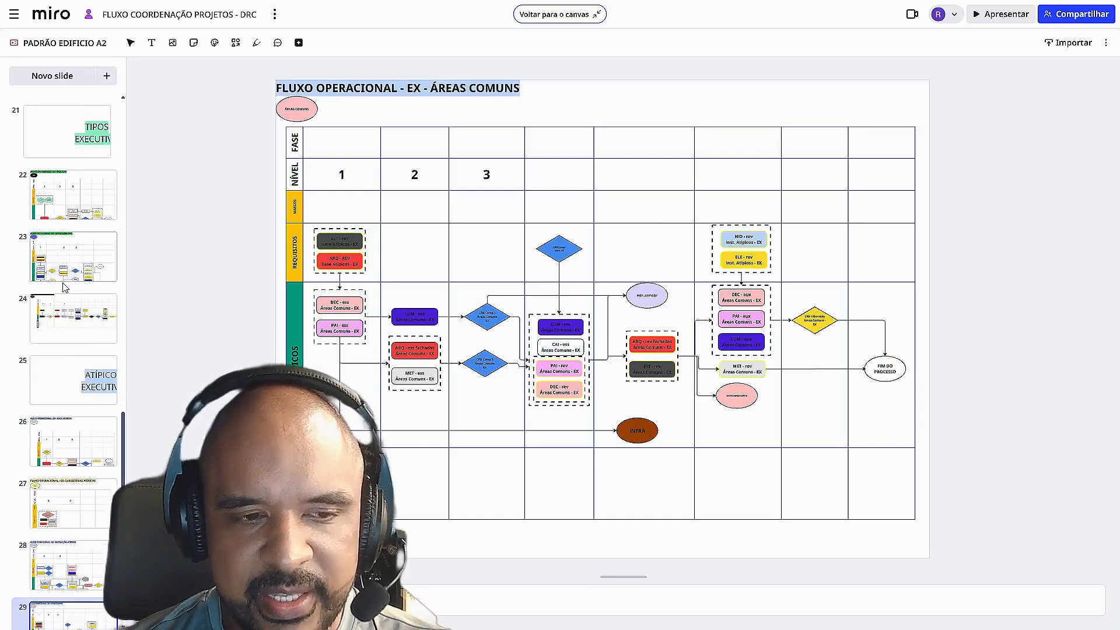
pyautogui.press('Down')
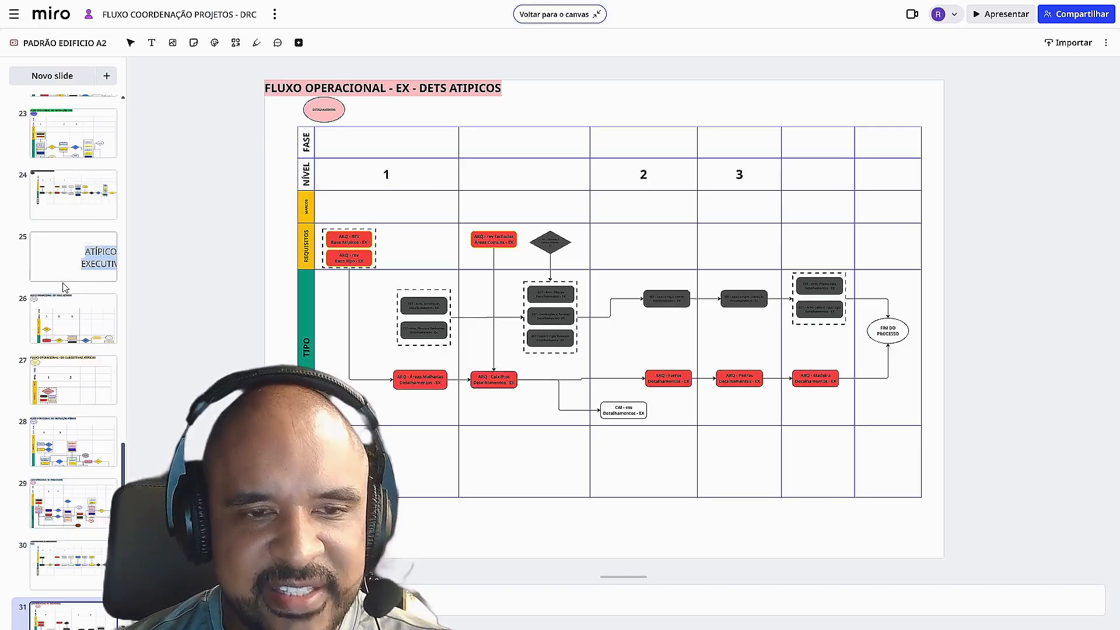
pyautogui.press('Down')
pyautogui.press('Down')
# - Go back through the executive-phase slides to the AP flow for atypical installations on slide 18
pyautogui.press('Up')
pyautogui.press('Up')
pyautogui.press('Up')
pyautogui.press('Up')
pyautogui.press('Up')
pyautogui.press('Up')
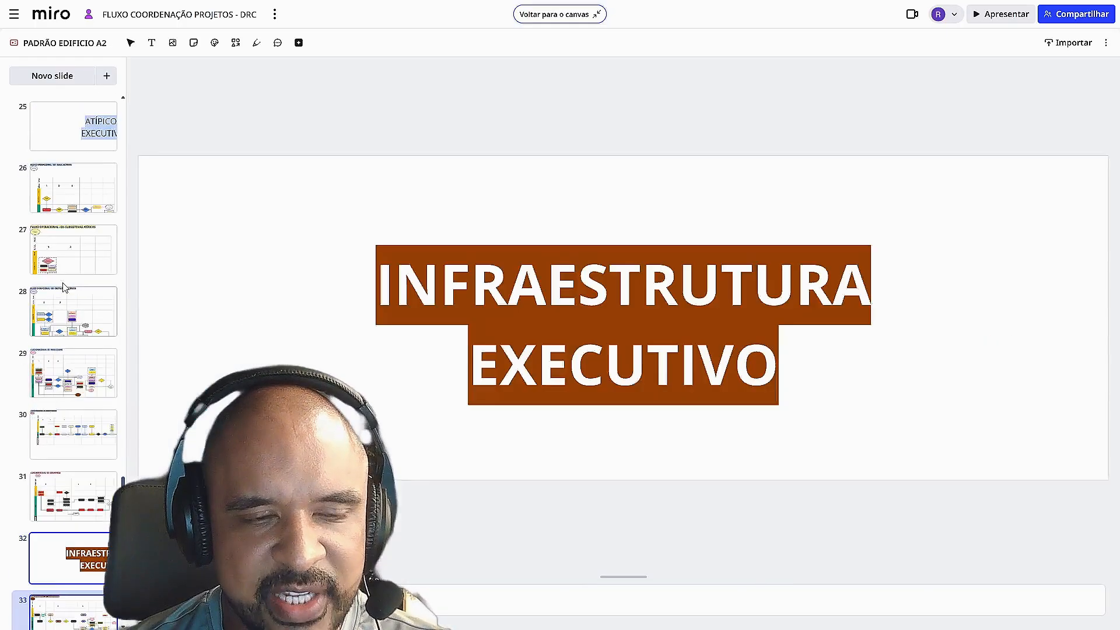
pyautogui.press('Up')
pyautogui.press('Up')
pyautogui.press('Up')
pyautogui.press('Up')
pyautogui.press('Up')
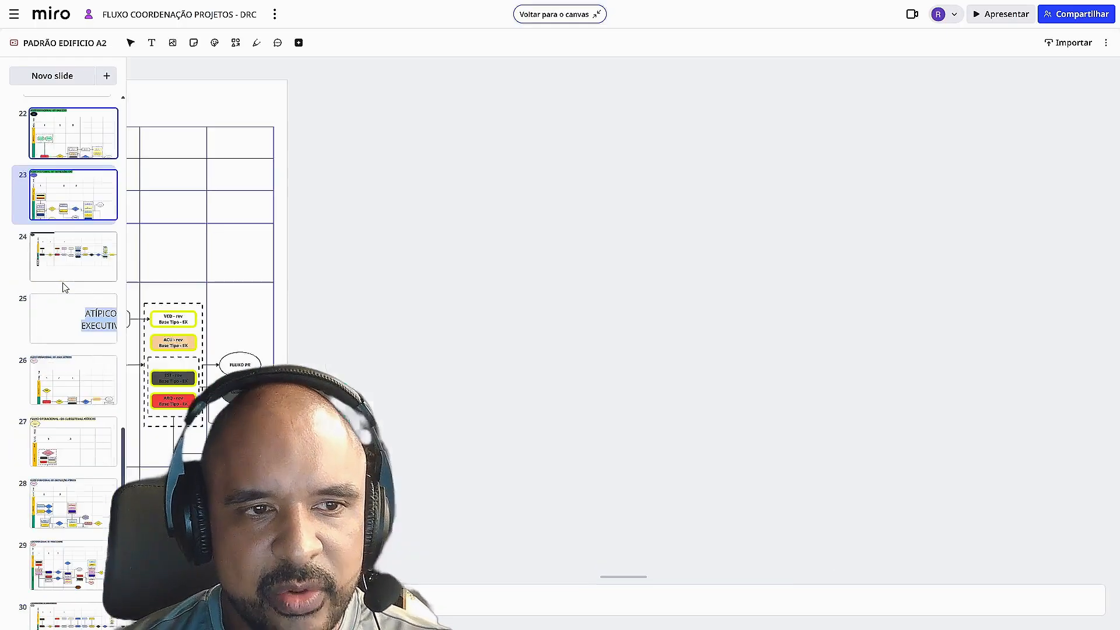
pyautogui.press('Up')
pyautogui.press('Up')
pyautogui.press('Up')
pyautogui.press('Up')
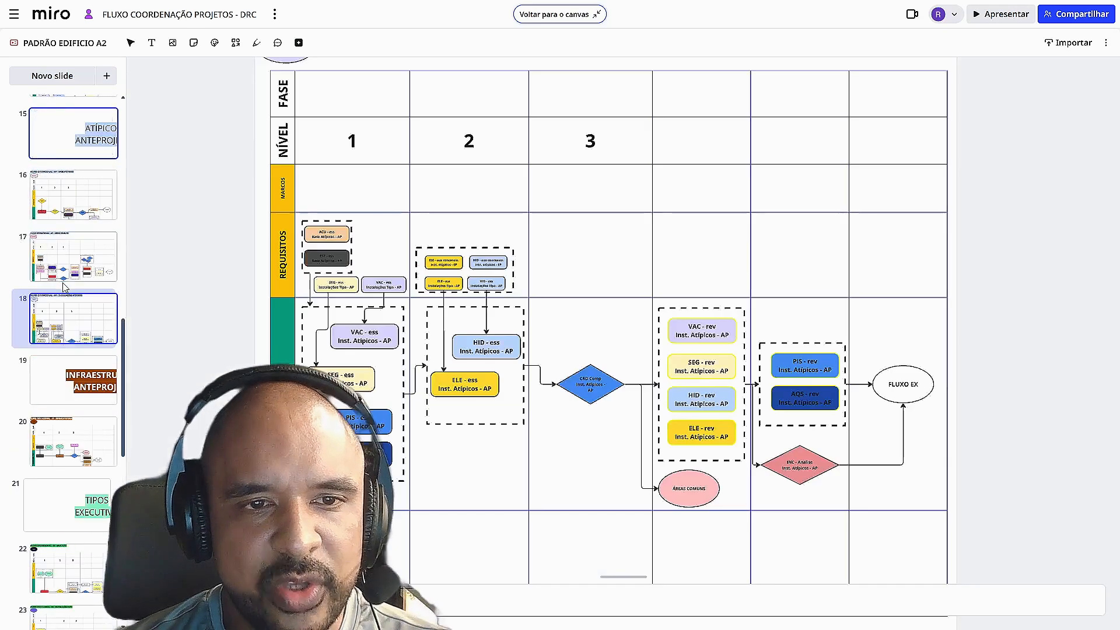
# - Review the preceding AP slides, including Áreas Comuns and the Atípicos Anteprojeto divider, back to the AP Instalações Tipo flow
pyautogui.press('Up')
pyautogui.press('Up')
pyautogui.press('Up')
pyautogui.press('Up')
pyautogui.press('Up')
pyautogui.press('Up')
pyautogui.press('Up')
pyautogui.press('Up')
pyautogui.press('Up')
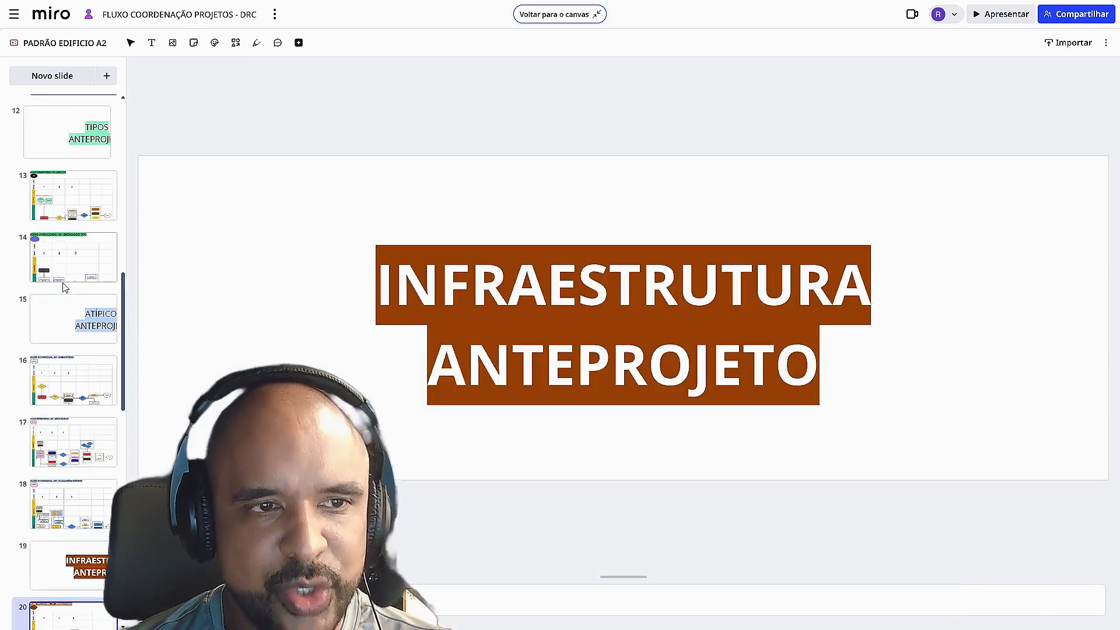
pyautogui.press('Up')
pyautogui.press('Up')
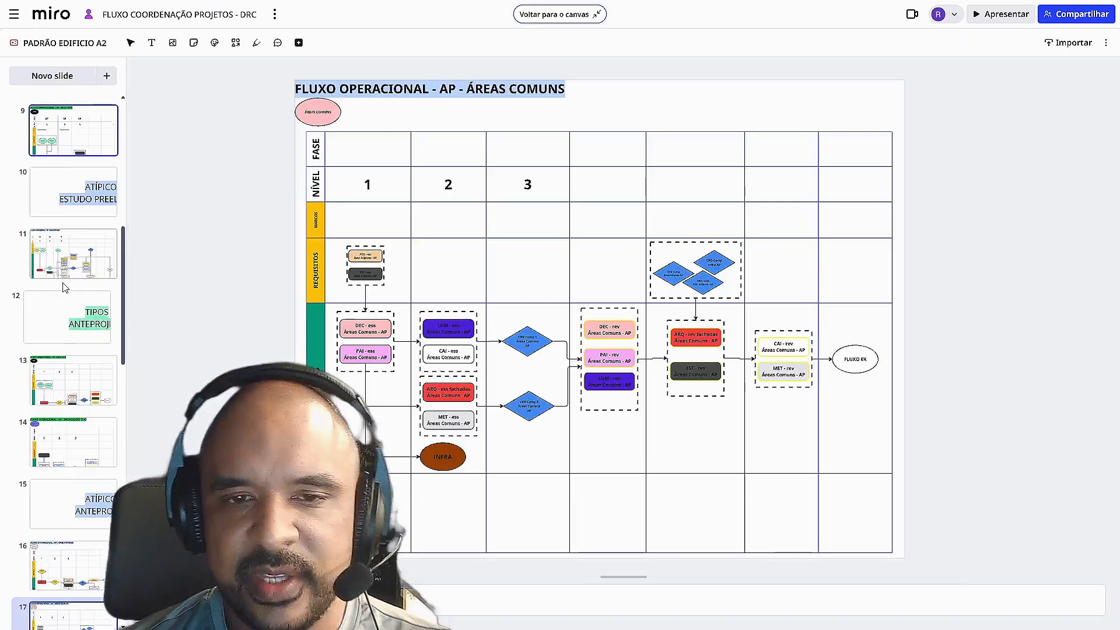
pyautogui.press('Up')
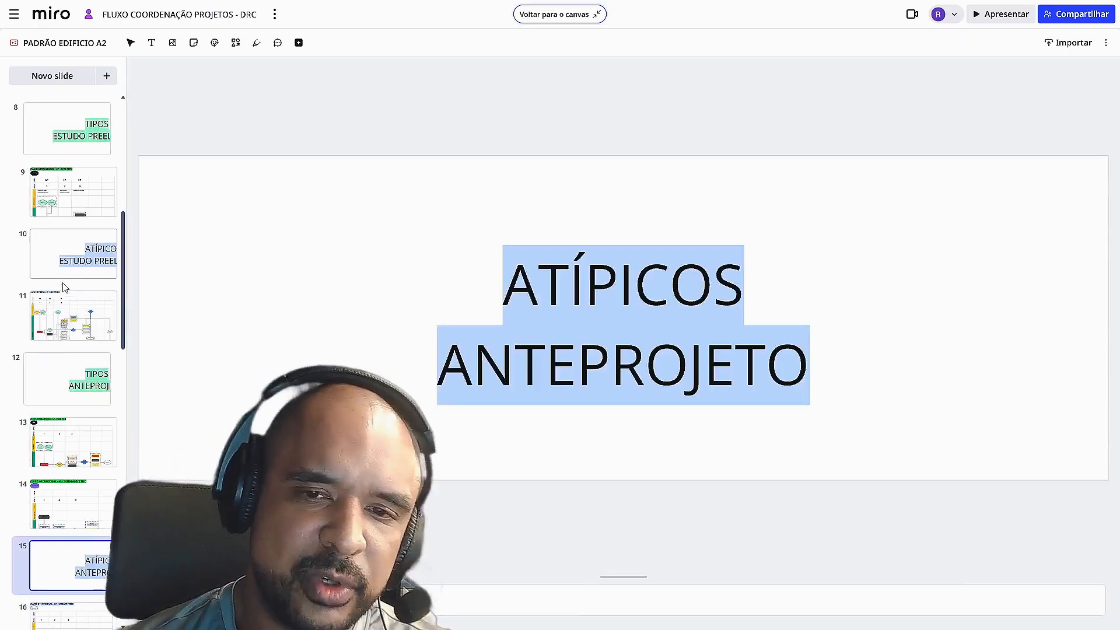
pyautogui.press('Up')
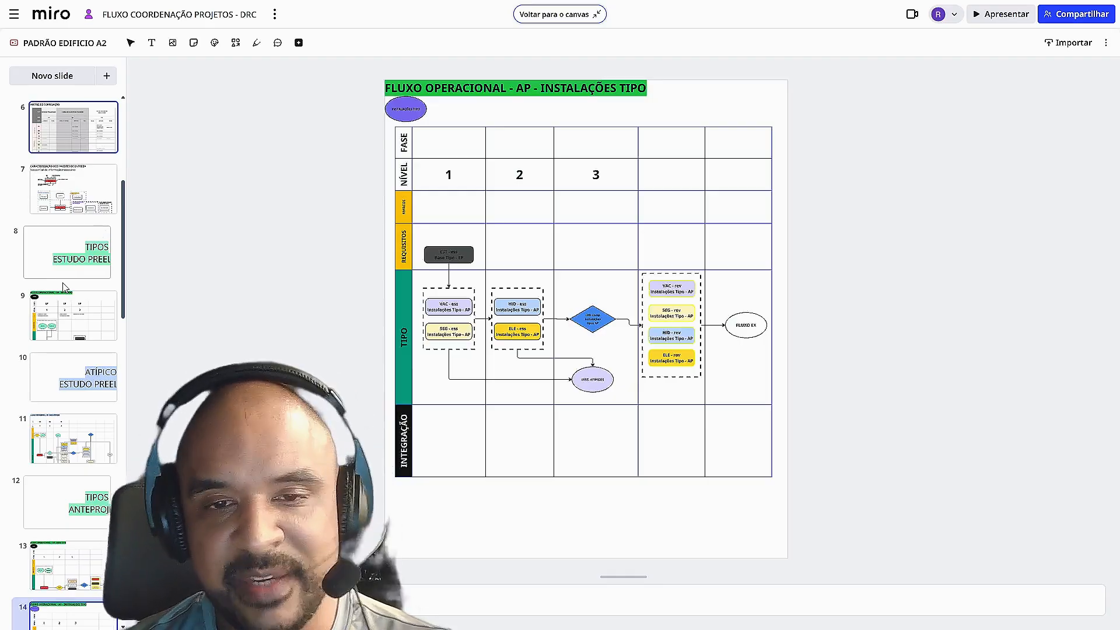
# - Advance from the AP Instalações Tipo flow to the Atípicos Anteprojeto divider slide
pyautogui.press('Down')
pyautogui.press('Down')
pyautogui.press('Down')
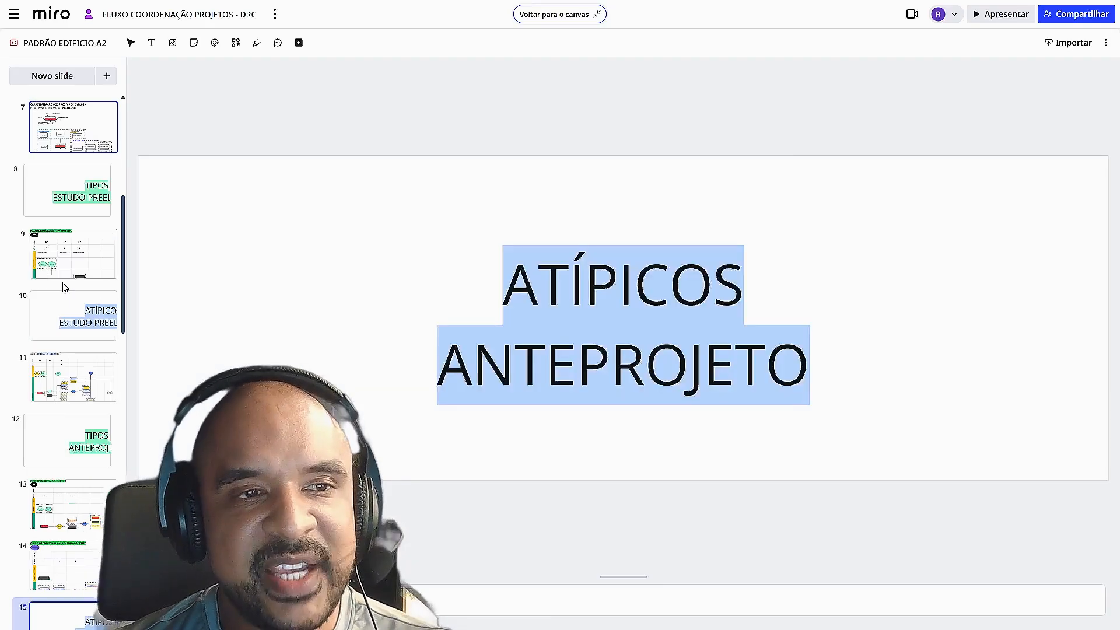
# - Advance through the AP flow slides for atypical installations and past the Tipos Executivo divider slide
pyautogui.press('Down')
pyautogui.press('Down')
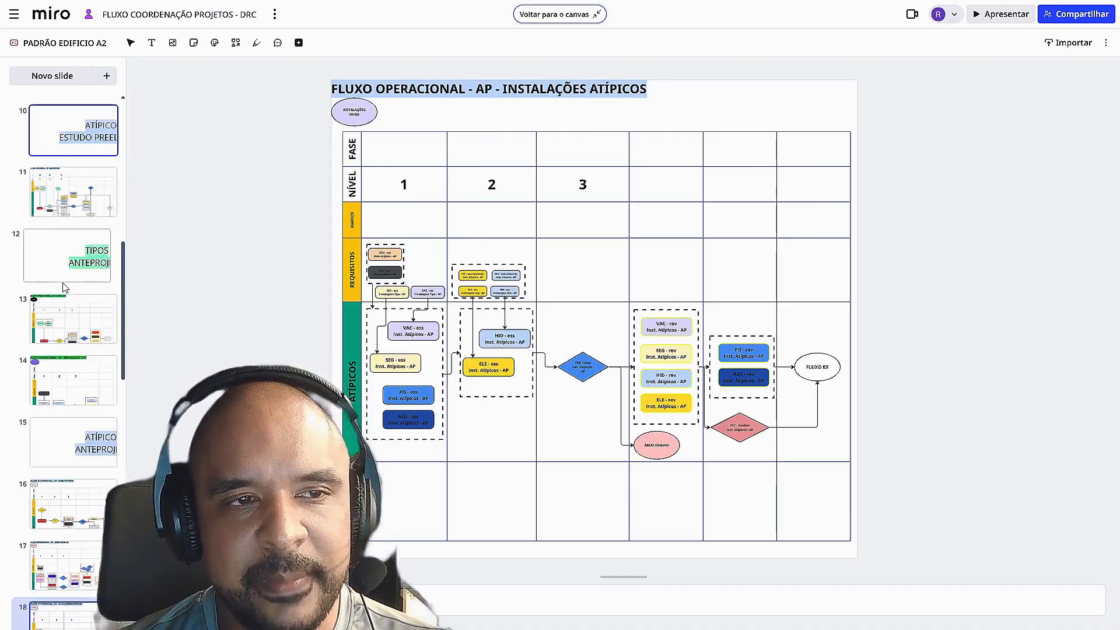
pyautogui.press('Down')
pyautogui.press('Down')
pyautogui.press('Down')
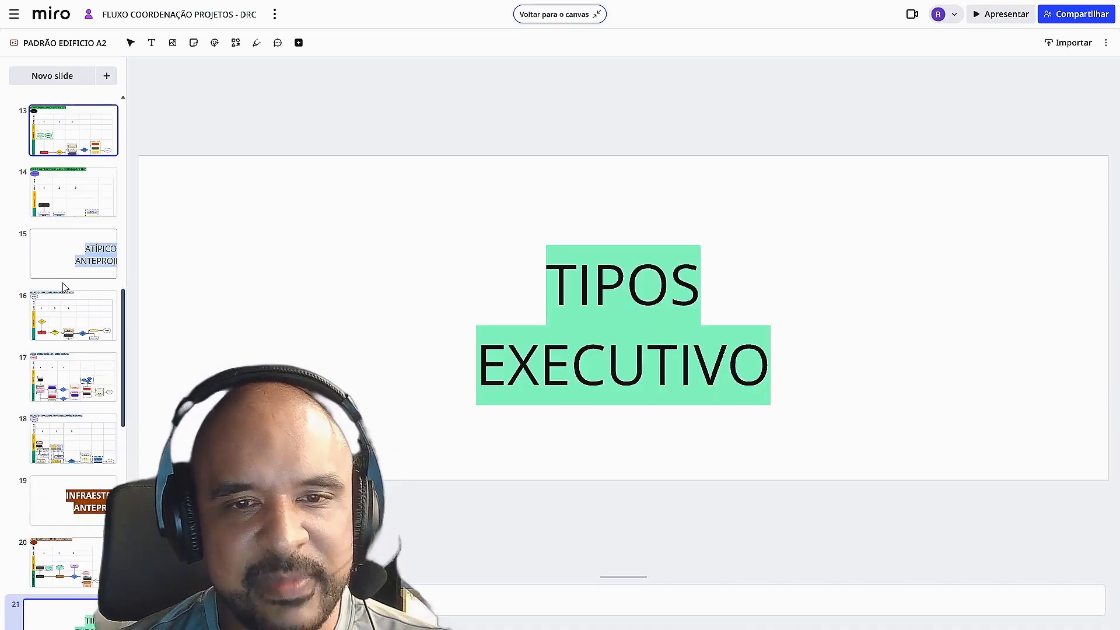
pyautogui.press('Down')
pyautogui.press('Down')
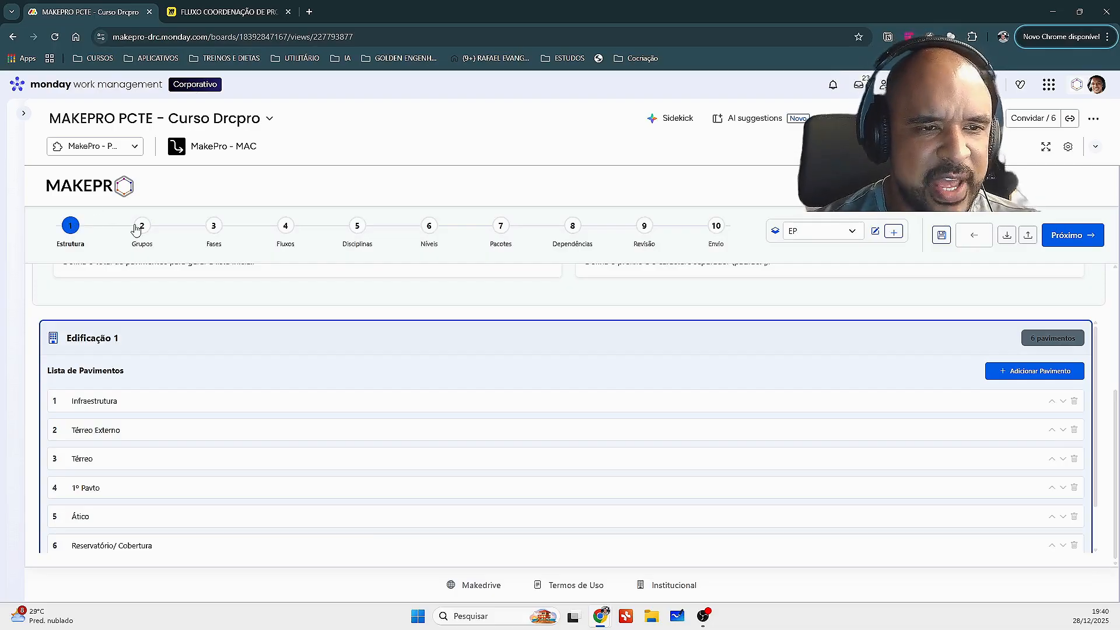
# - Open the Dependências stage of the MAKEPRO PCTE board in monday and examine the EP package flows for Base Exteriores and Base Interiores
pyautogui.scroll(3, 175, 292)
pyautogui.scroll(-3, 292, 300)
pyautogui.scroll(3, 465, 270)
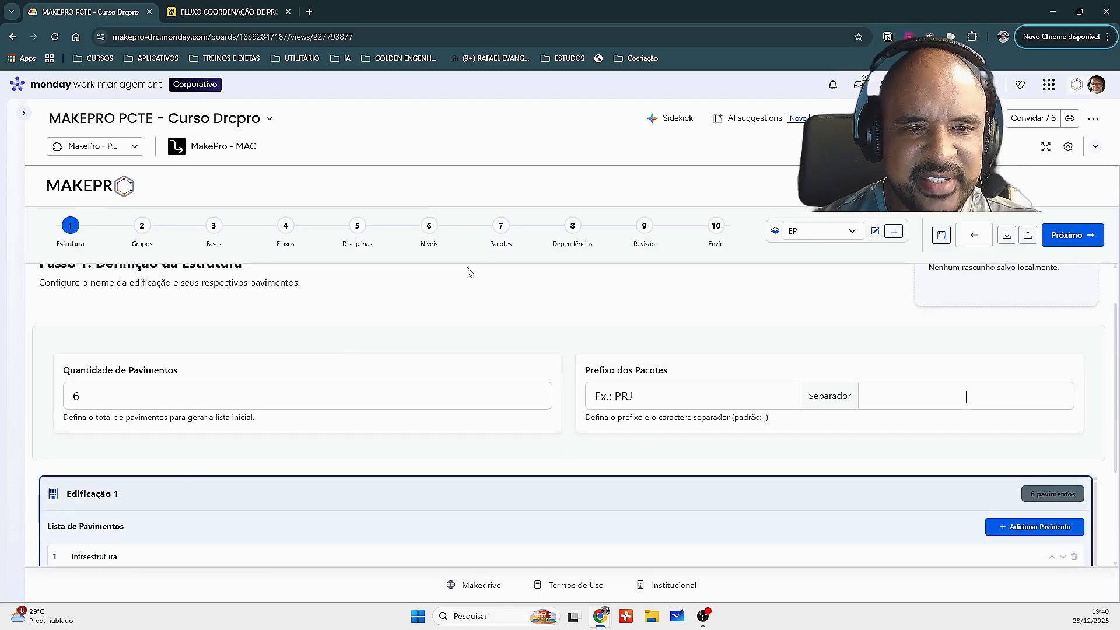
pyautogui.click(574, 226)
pyautogui.scroll(-3, 531, 415)
pyautogui.scroll(-5, 530, 415)
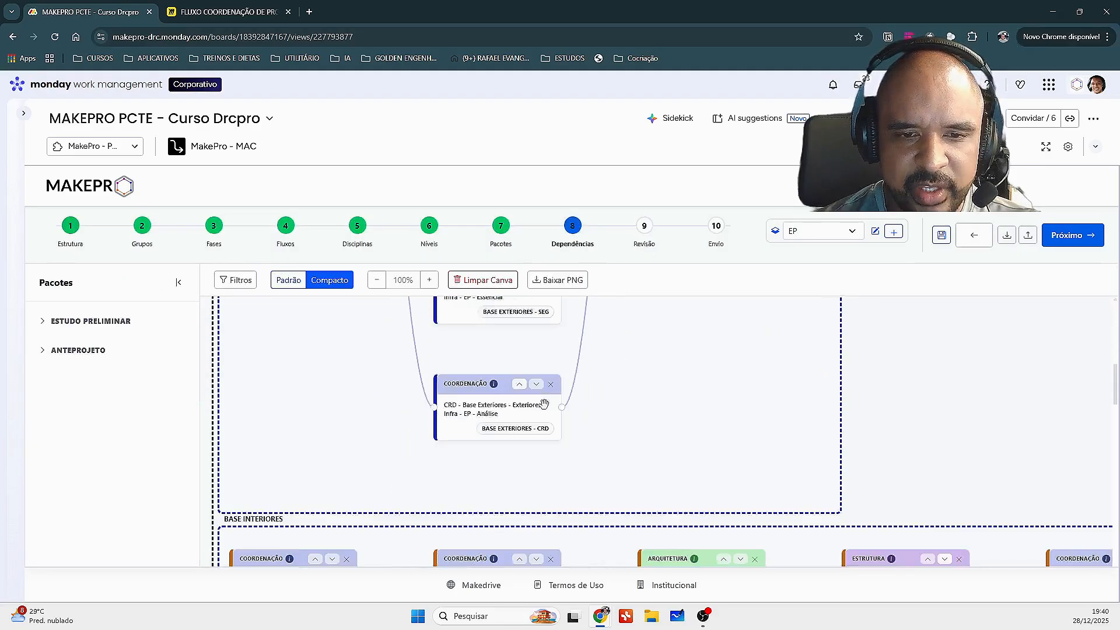
pyautogui.scroll(2, 531, 415)
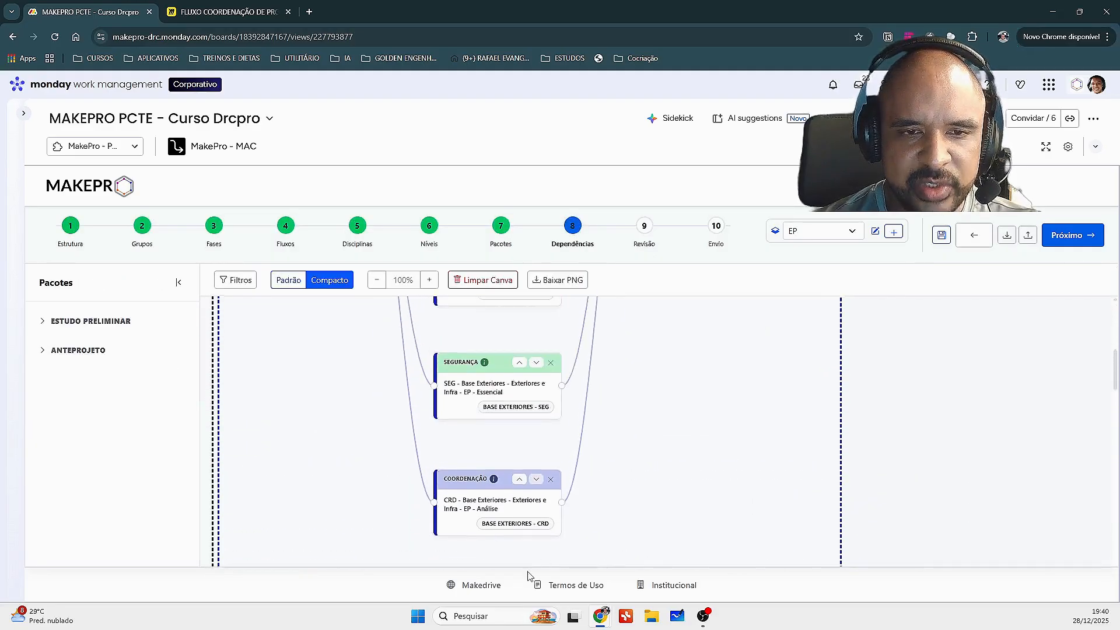
pyautogui.scroll(-4, 473, 365)
pyautogui.hscroll(15, 633, 475)
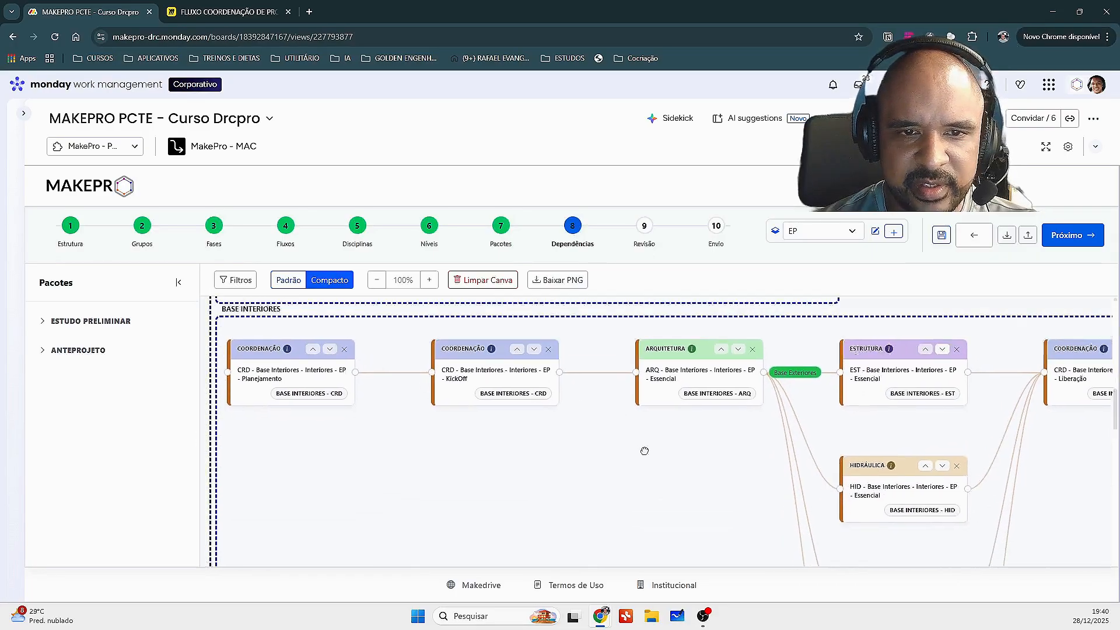
pyautogui.moveTo(691, 389); pyautogui.dragTo(590, 515)
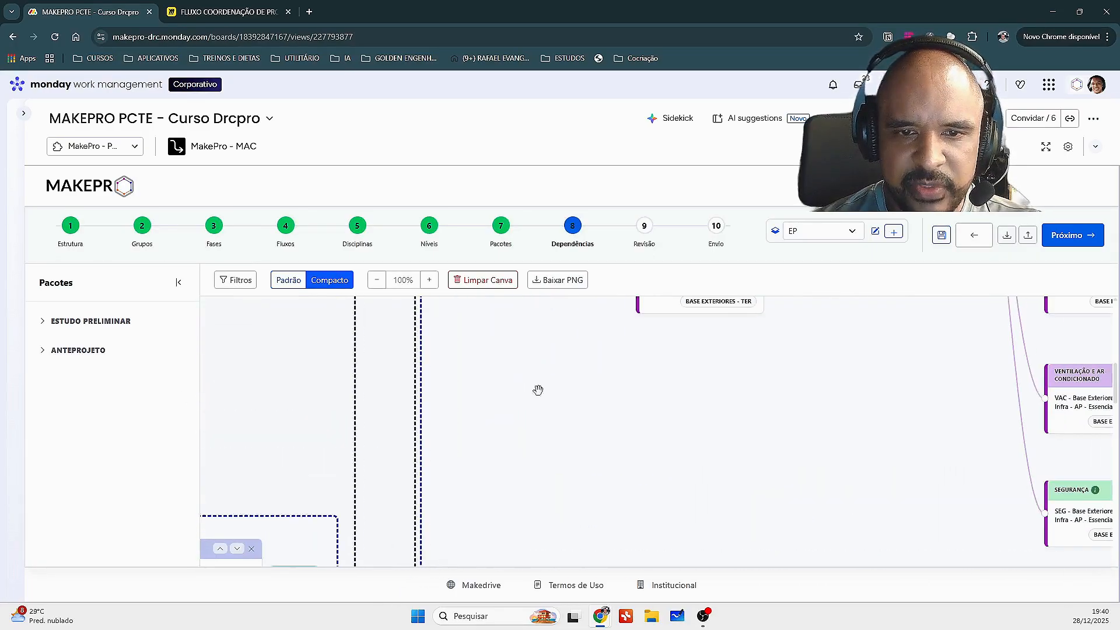
# - Reduce the dependency canvas to 60% and examine the AP and EP package connections across Base Exteriores and Base Interiores
pyautogui.click(377, 283)
pyautogui.click(376, 283)
pyautogui.click(377, 283)
pyautogui.click(377, 284)
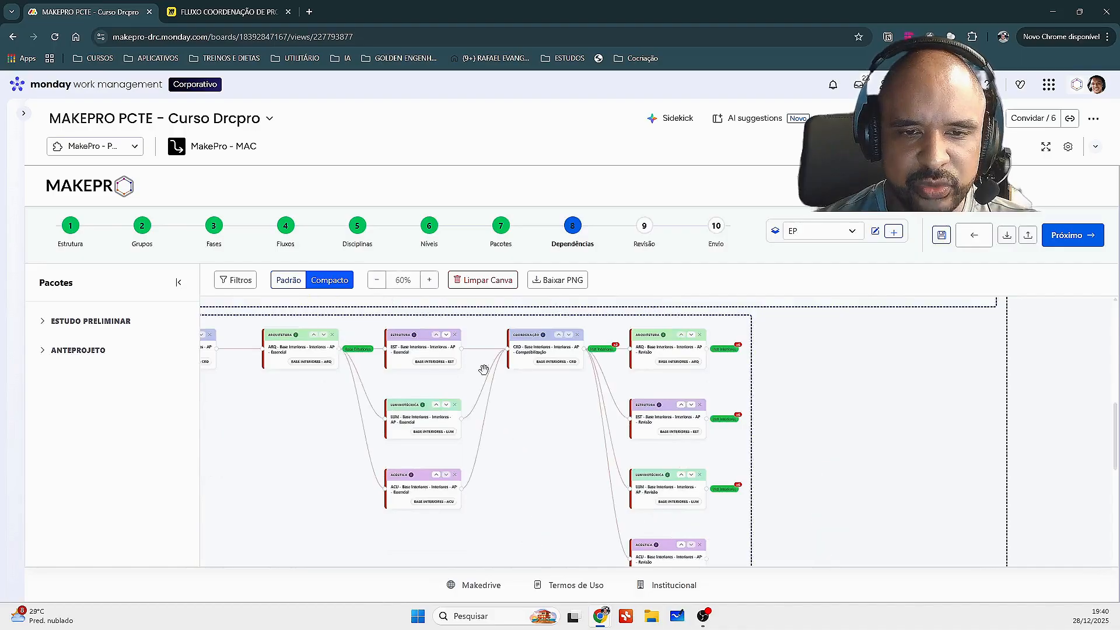
pyautogui.scroll(-6, 482, 367)
pyautogui.moveTo(704, 546); pyautogui.dragTo(589, 449)
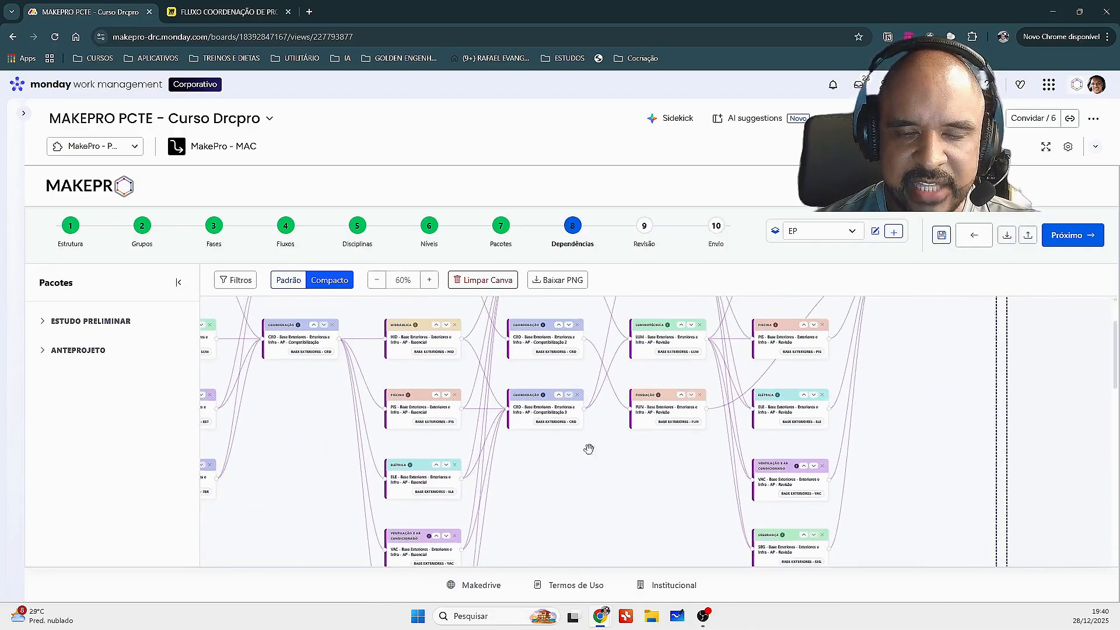
pyautogui.moveTo(571, 386); pyautogui.dragTo(813, 252)
pyautogui.moveTo(495, 407); pyautogui.dragTo(611, 278)
pyautogui.moveTo(427, 472); pyautogui.dragTo(819, 473)
pyautogui.moveTo(579, 470); pyautogui.dragTo(762, 485)
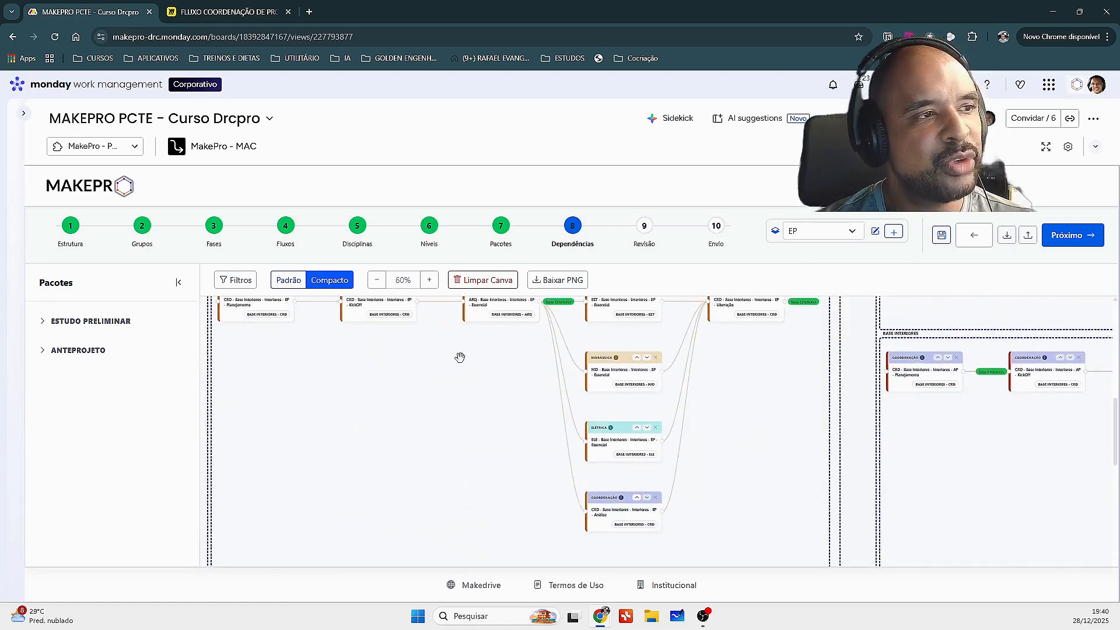
pyautogui.scroll(3, 305, 405)
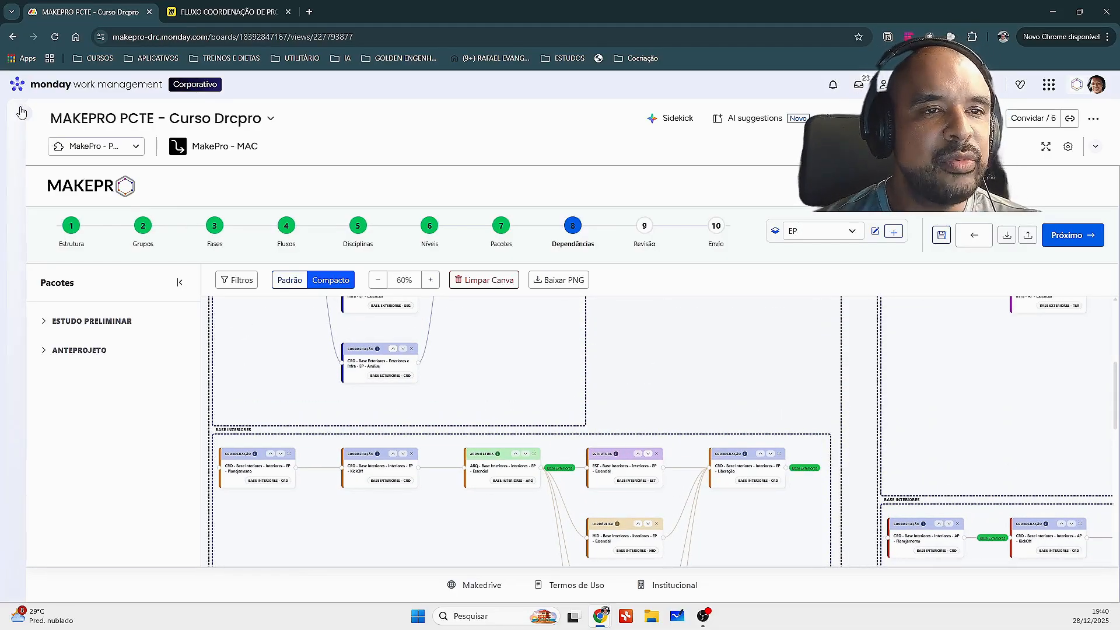
# - Switch to Miro, search the boards for "drc" and open FLUXO COORDENAÇÃO PROJETOS - DRC with the board list closed
pyautogui.click(225, 12)
pyautogui.scroll(-6, 314, 281)
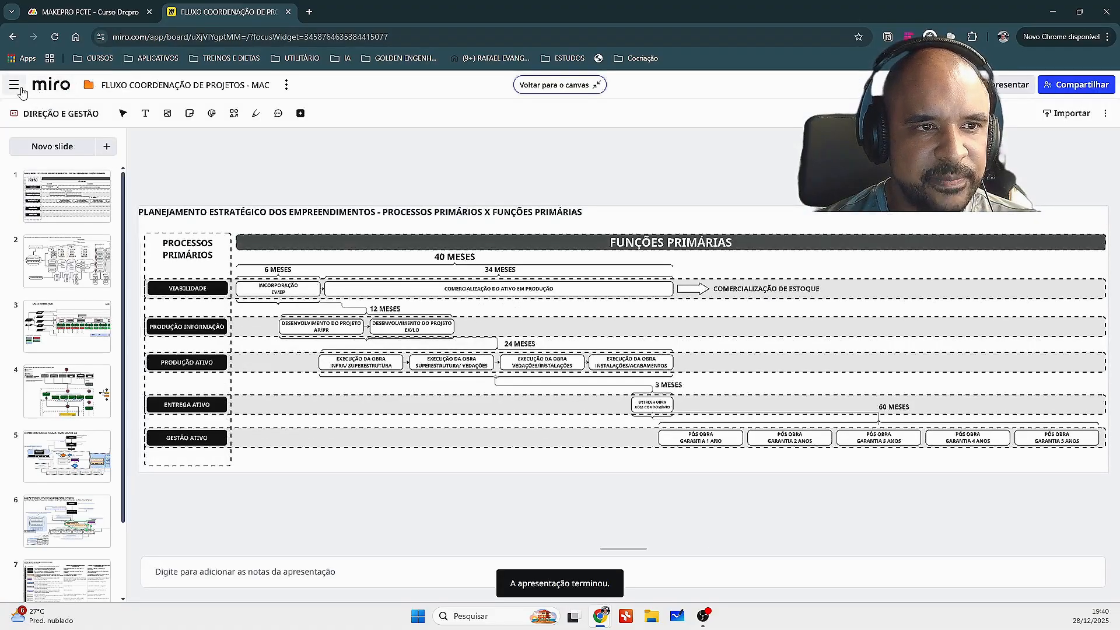
pyautogui.click(14, 85)
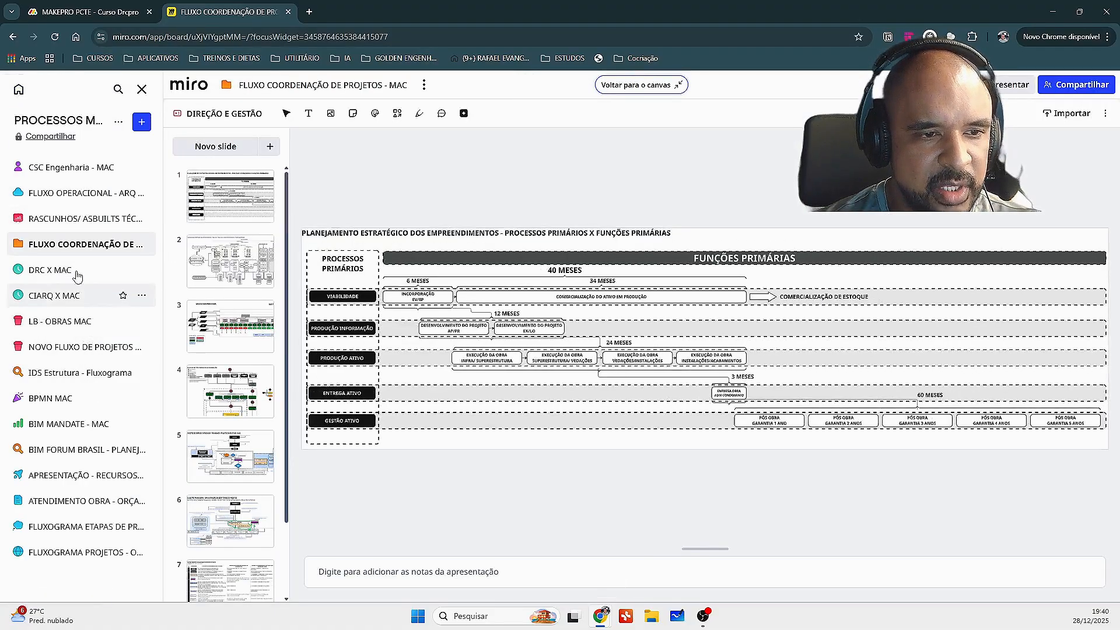
pyautogui.click(116, 90)
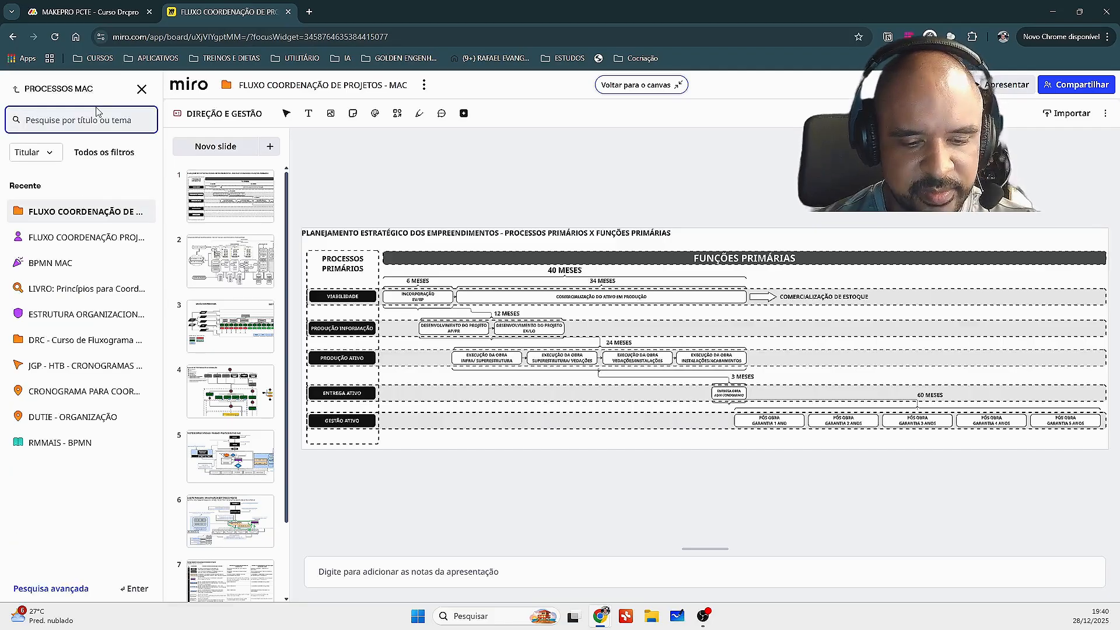
pyautogui.write('drc')
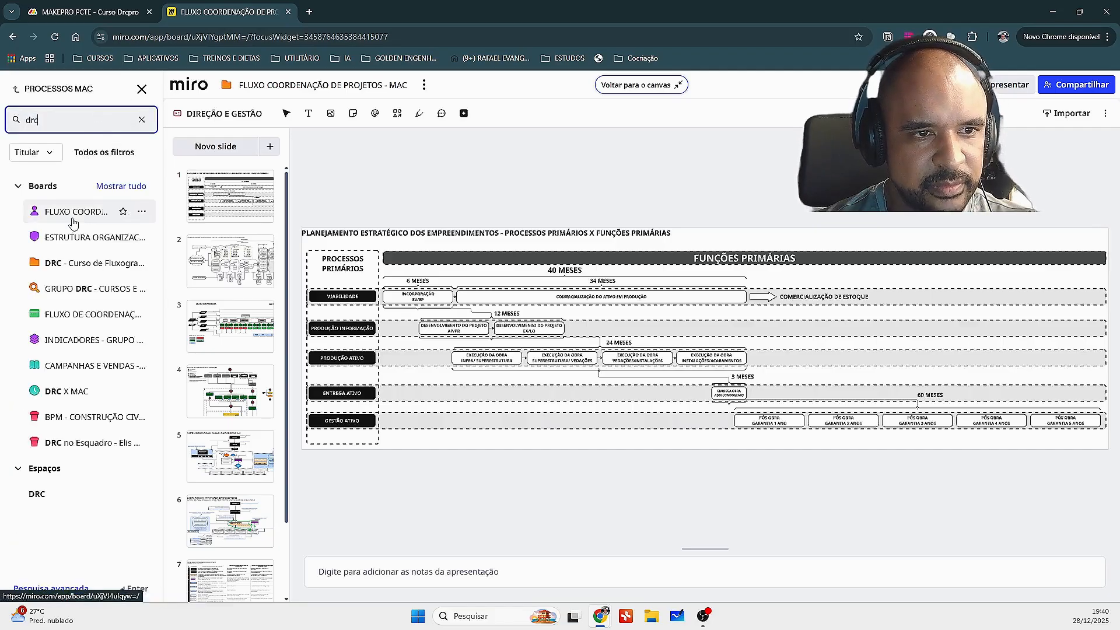
pyautogui.click(75, 213)
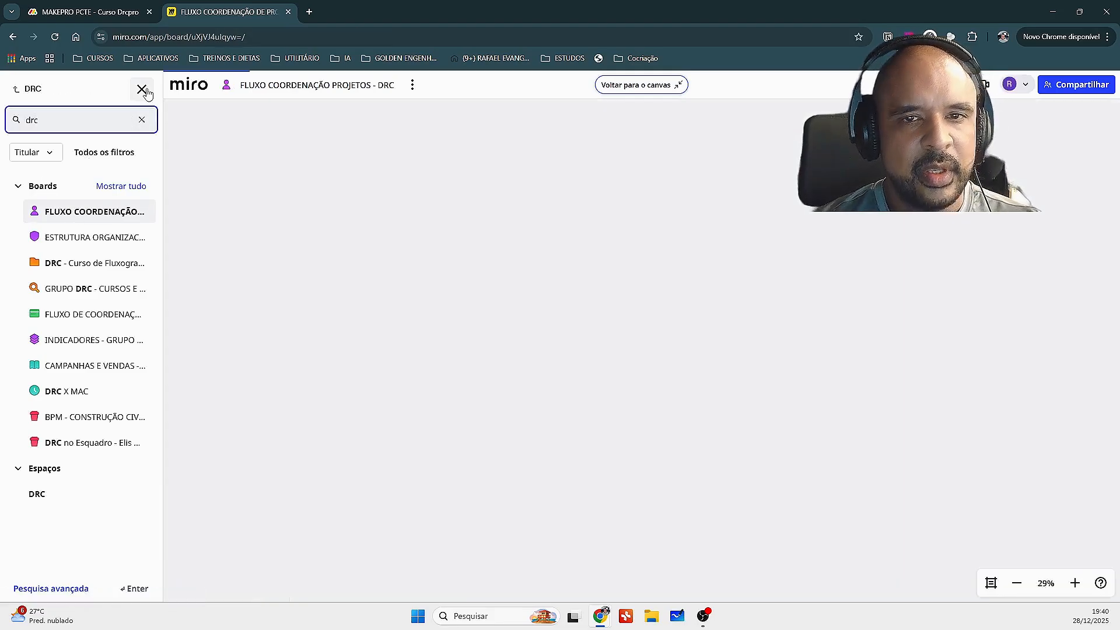
pyautogui.click(142, 90)
# - Return to monday, collapse the Projeto MAKEPRO folder and start duplicating the MAKEPRO PCTE - Curso Drcpro board
pyautogui.click(64, 11)
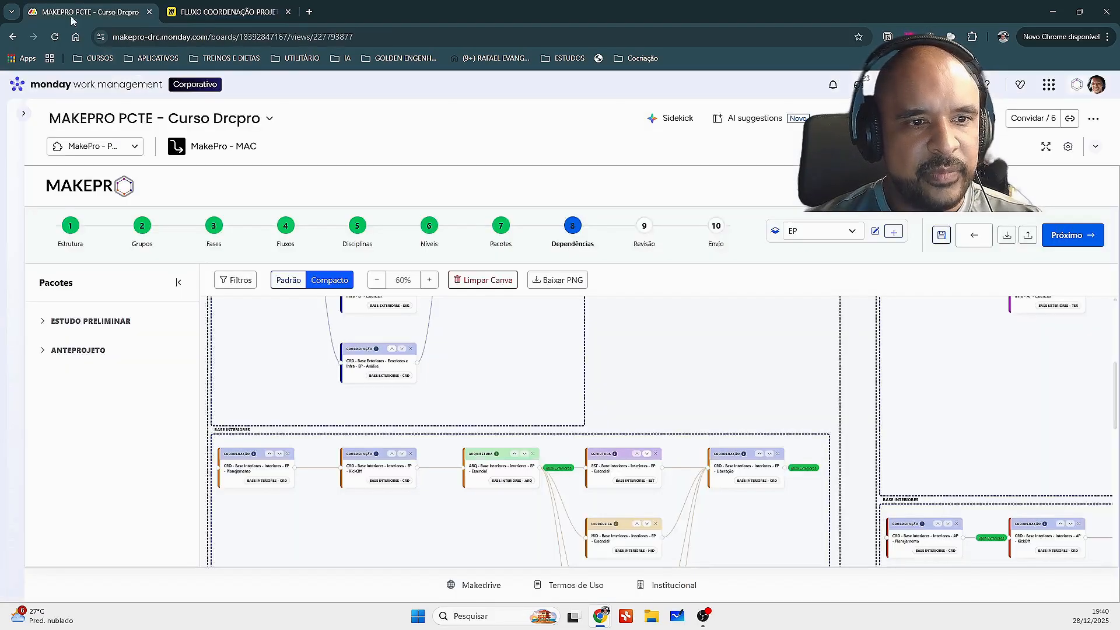
pyautogui.click(28, 114)
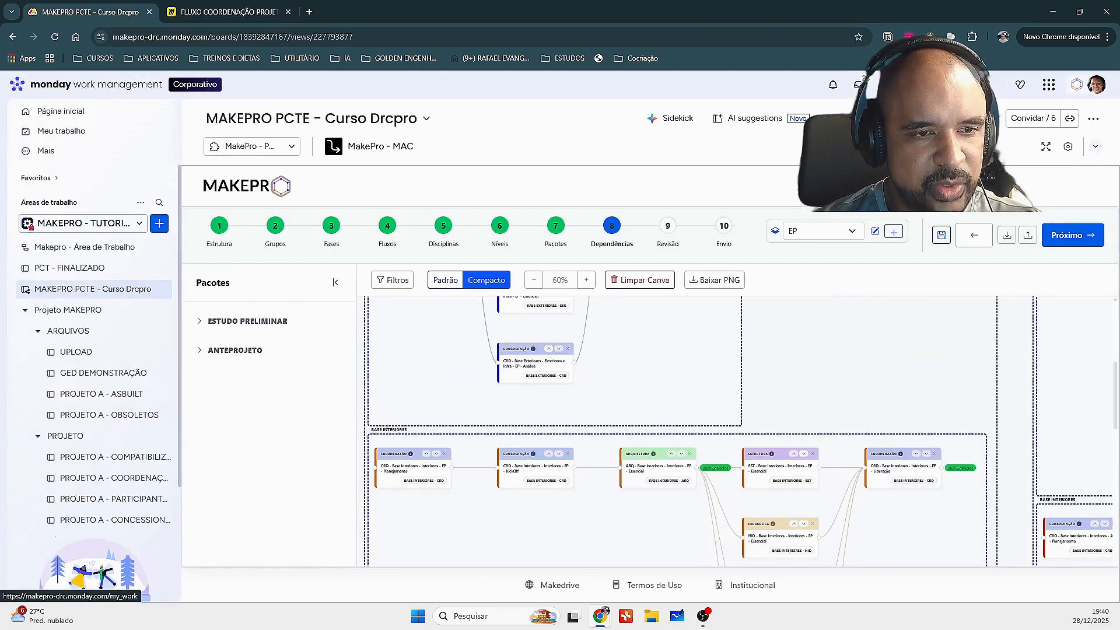
pyautogui.click(25, 311)
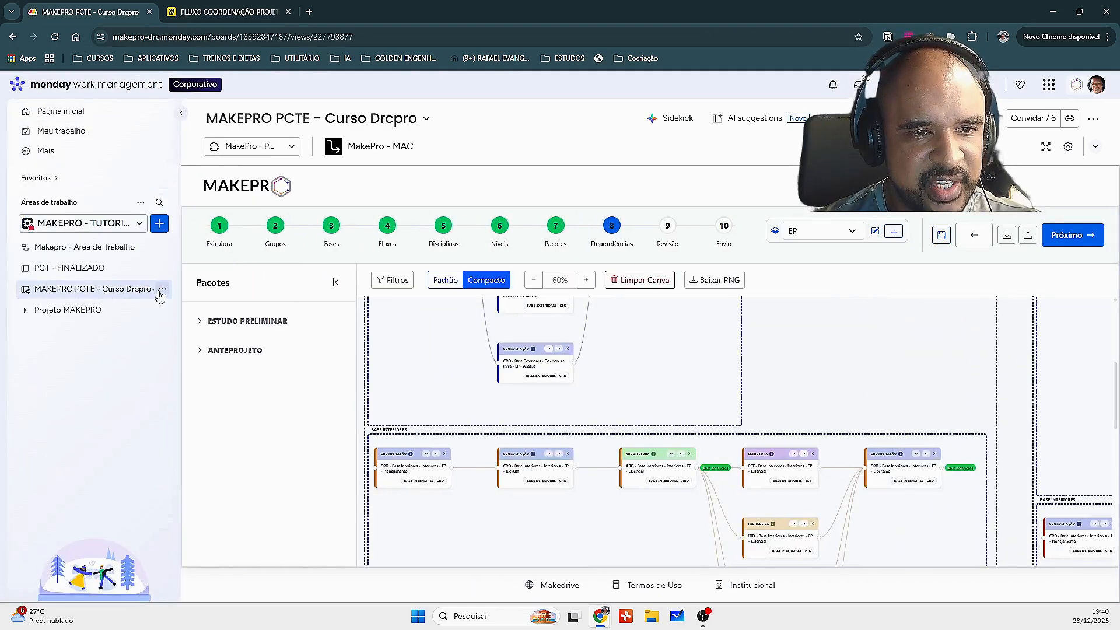
pyautogui.click(162, 291)
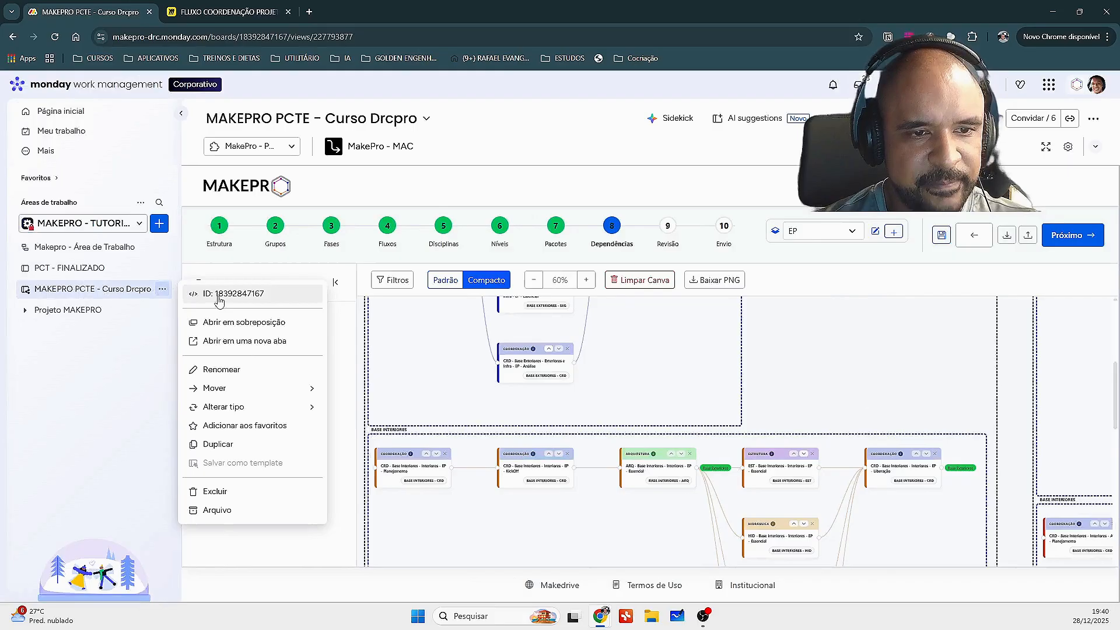
pyautogui.click(240, 447)
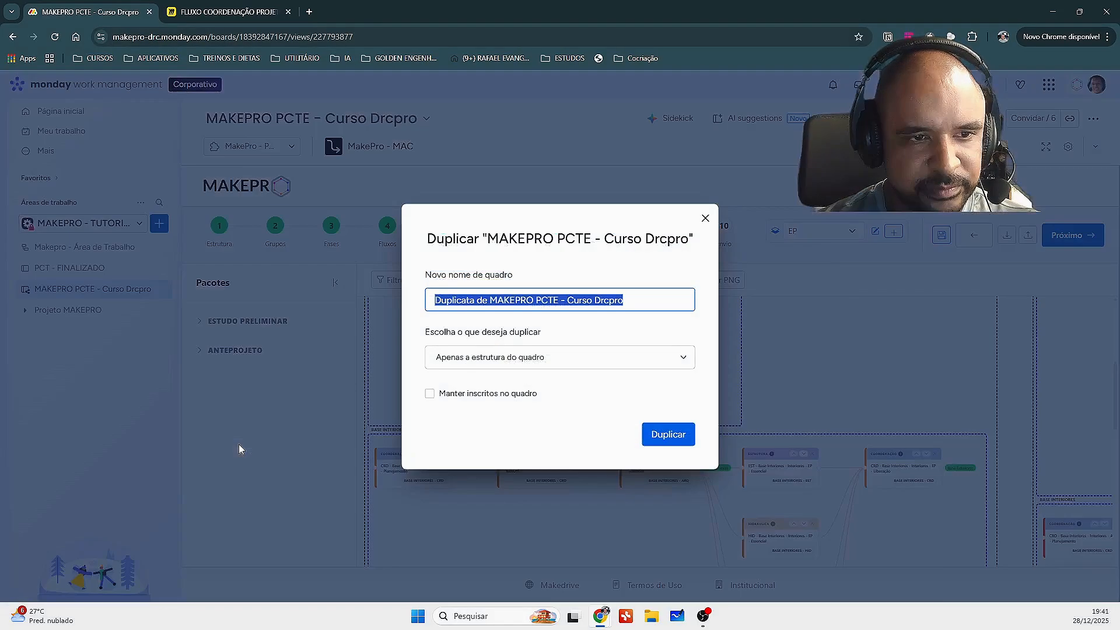
# - Name the copy MAKEPRO FLUXOS - TUTORIAL, keep the option to duplicate only the board structure, and create it
pyautogui.click(492, 302)
pyautogui.moveTo(491, 302); pyautogui.dragTo(418, 302)
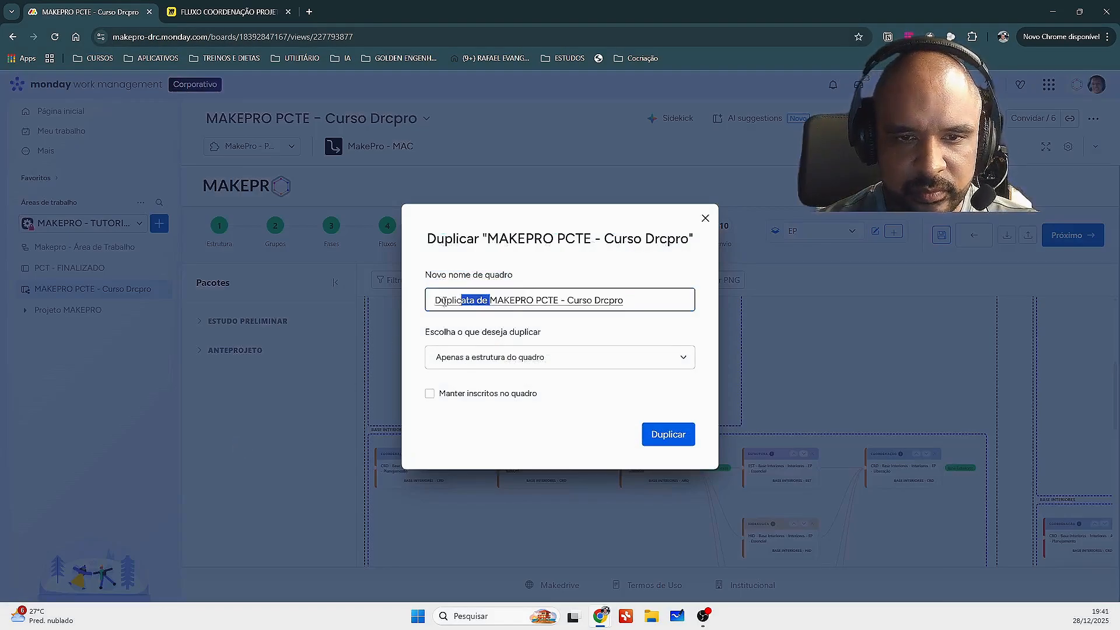
pyautogui.press('BackSpace')
pyautogui.moveTo(572, 300); pyautogui.dragTo(483, 316)
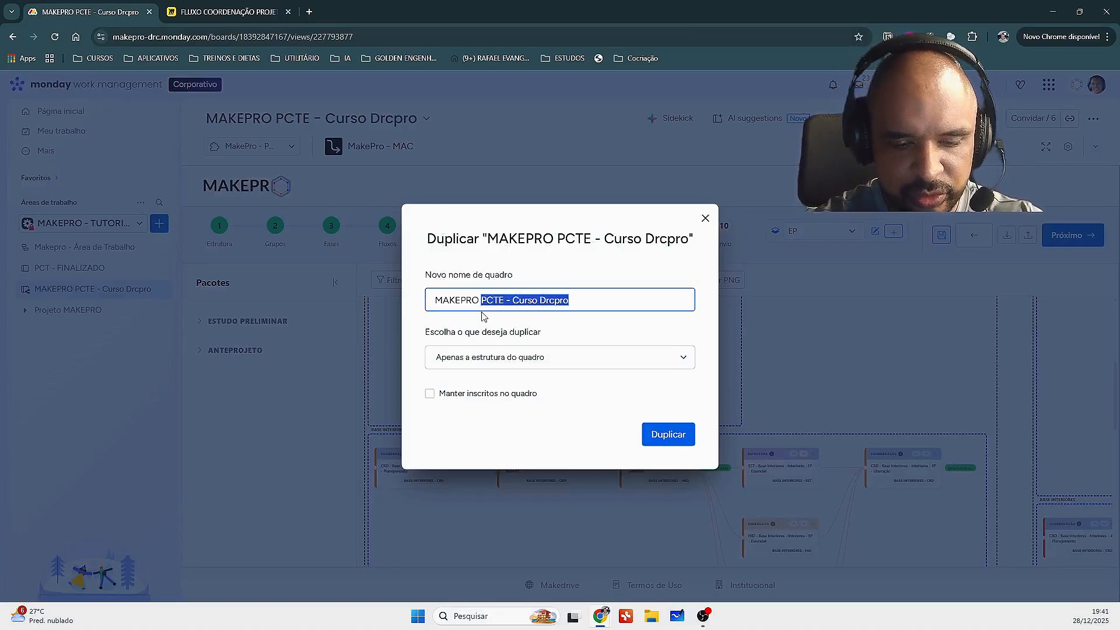
pyautogui.write('PRO FLUXOS')
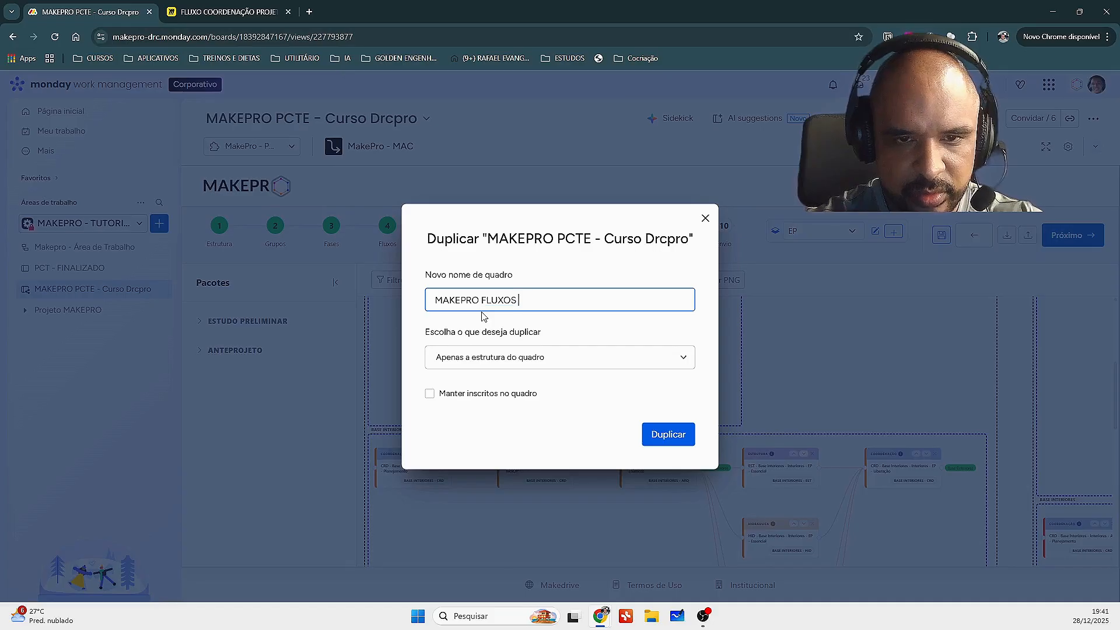
pyautogui.write(' - TUTORIAL')
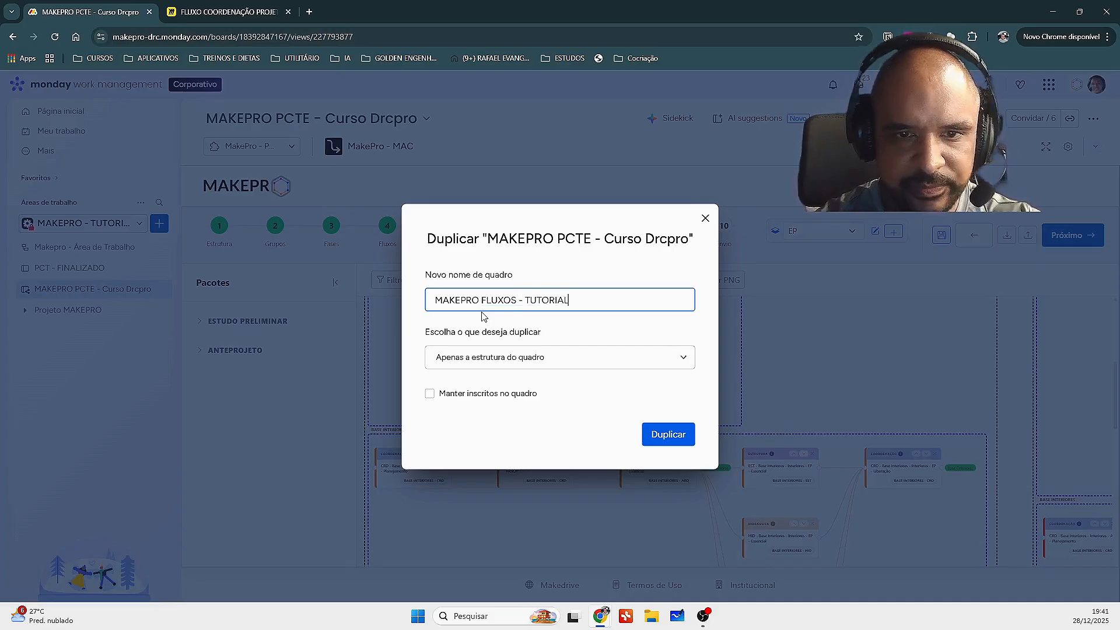
pyautogui.click(552, 362)
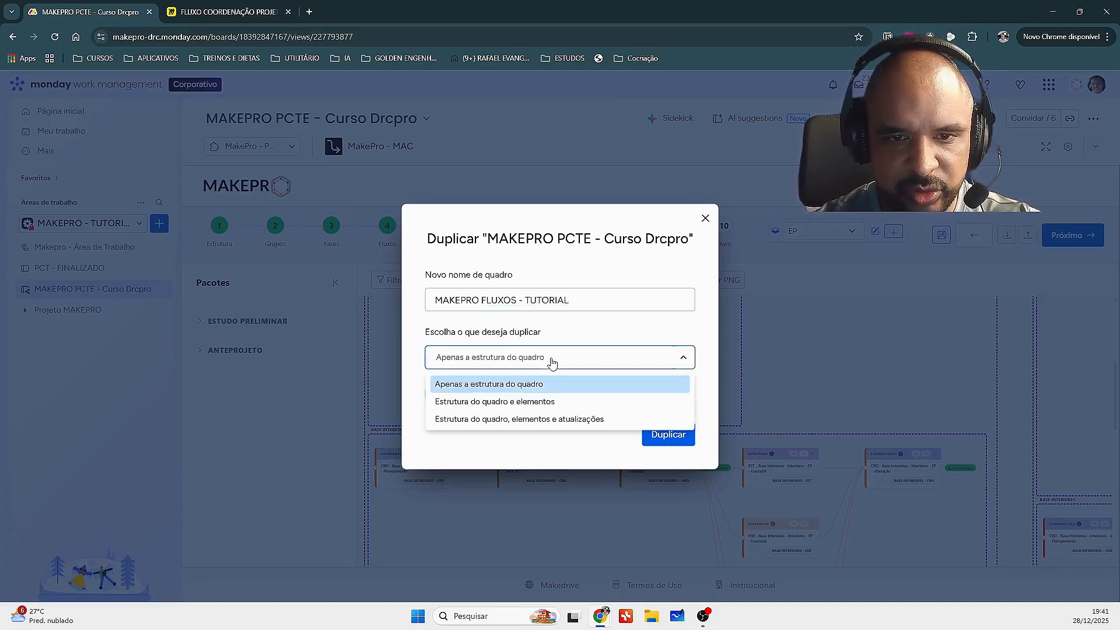
pyautogui.click(552, 362)
pyautogui.click(668, 434)
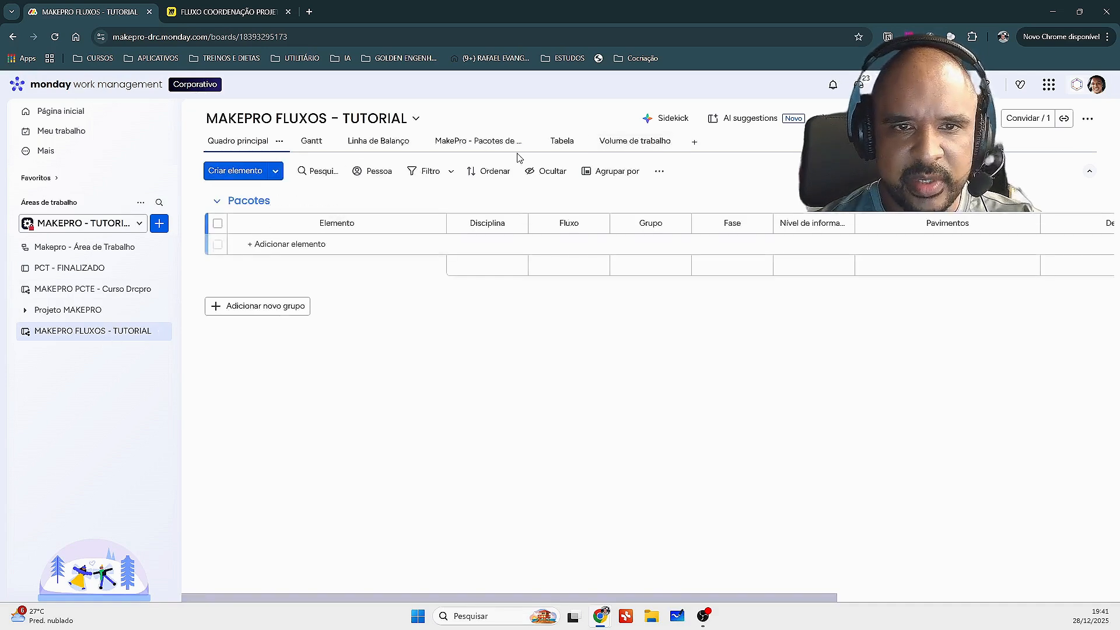
# - Open the MakePro packages view of the new board and collapse the view header and the workspace navigation
pyautogui.click(1086, 174)
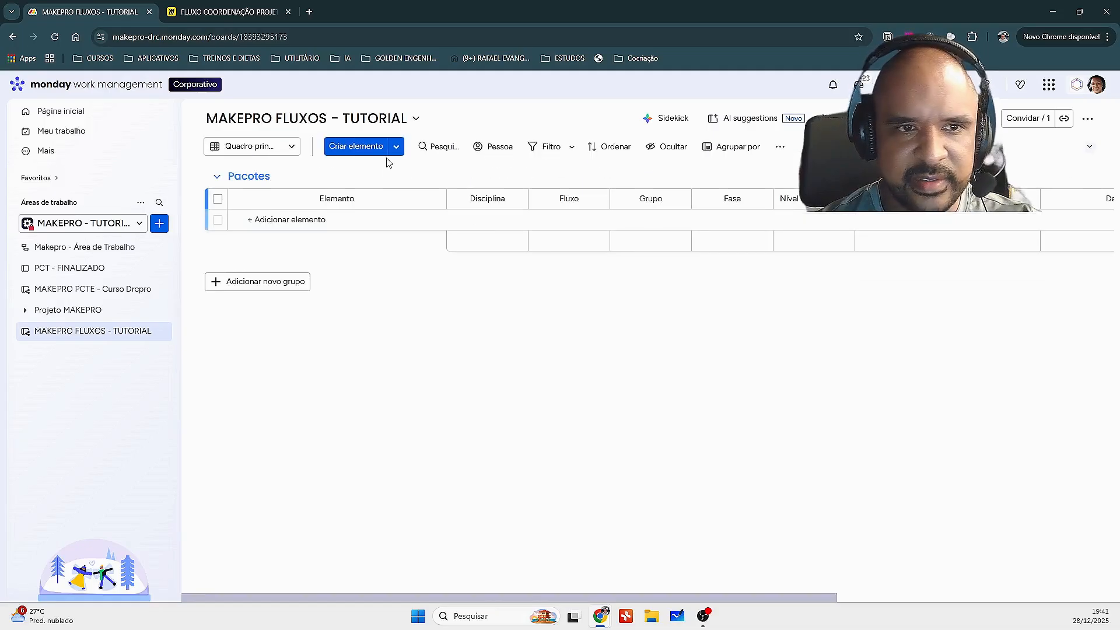
pyautogui.click(263, 150)
pyautogui.click(289, 261)
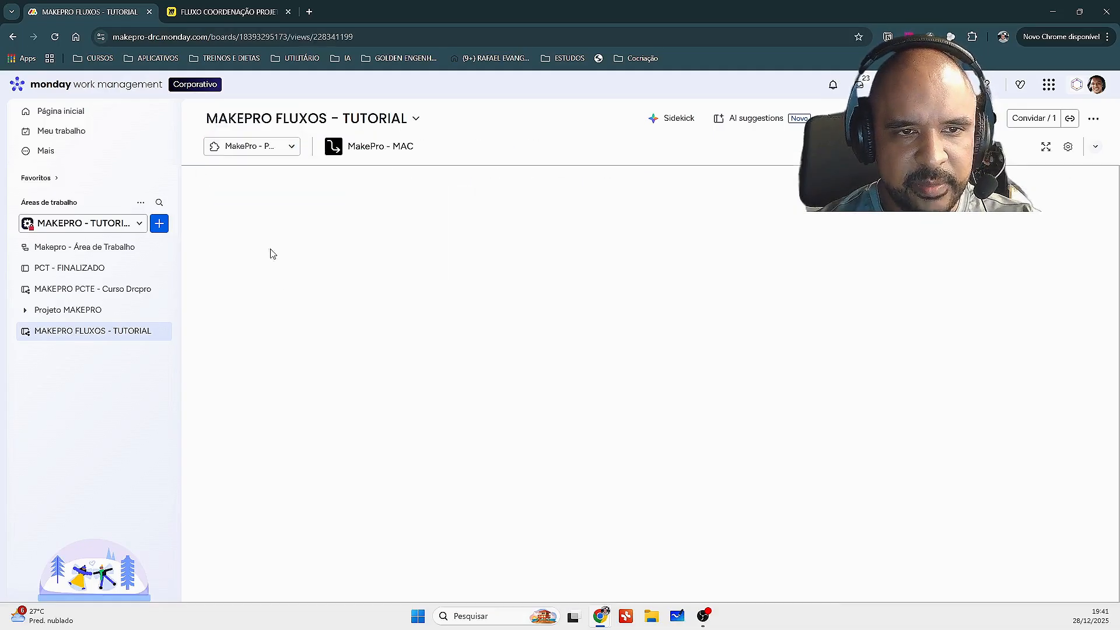
pyautogui.scroll(-2, 318, 383)
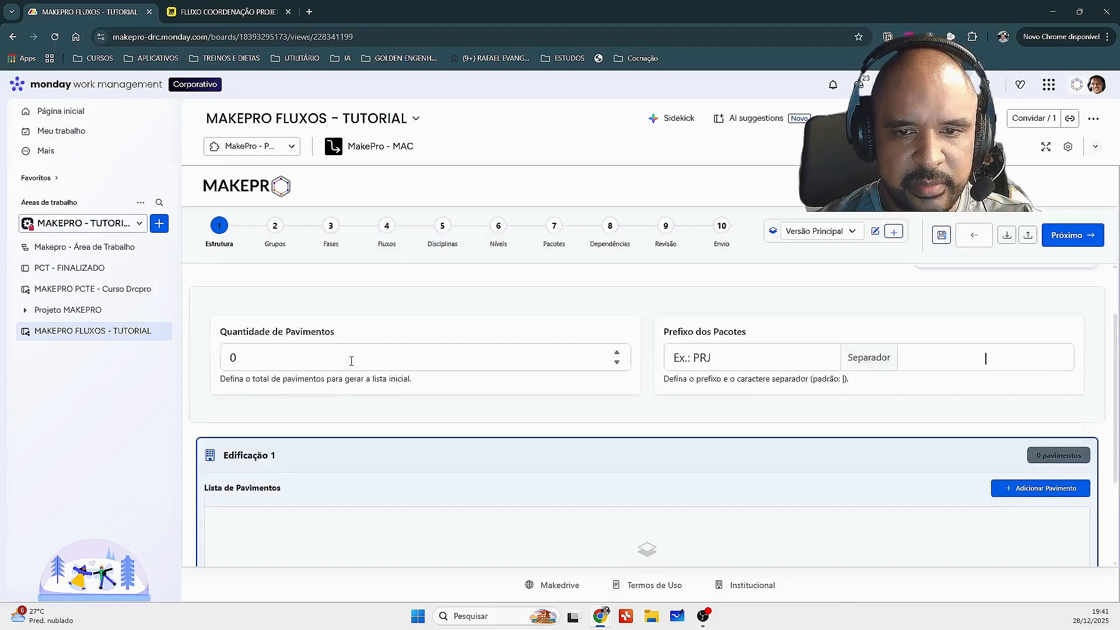
pyautogui.scroll(2, 351, 361)
pyautogui.click(1046, 147)
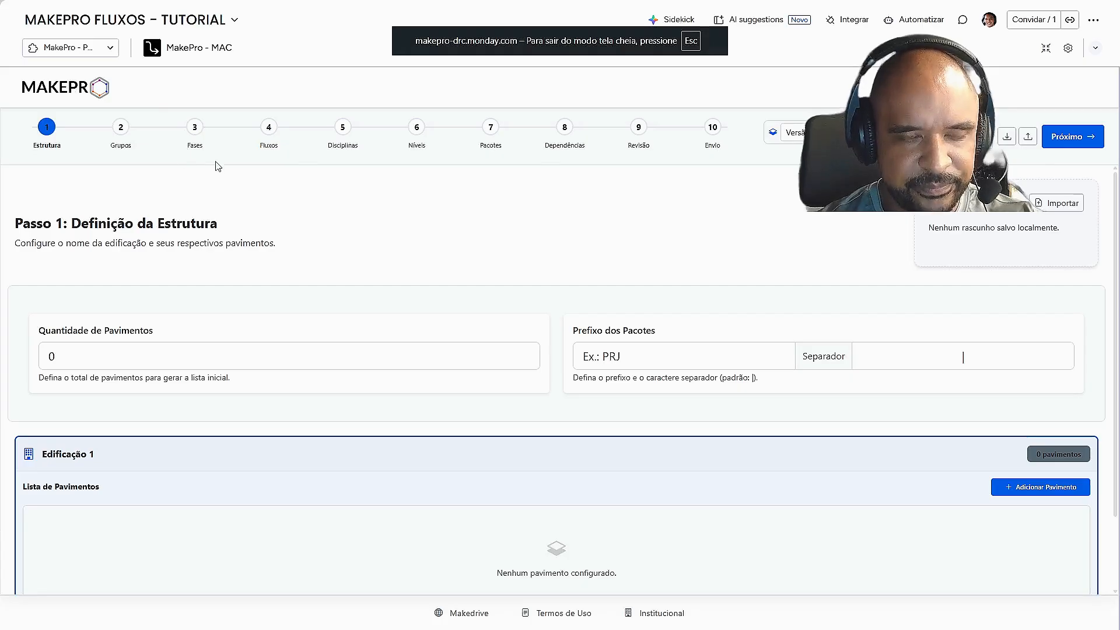
pyautogui.press('Escape')
pyautogui.click(180, 113)
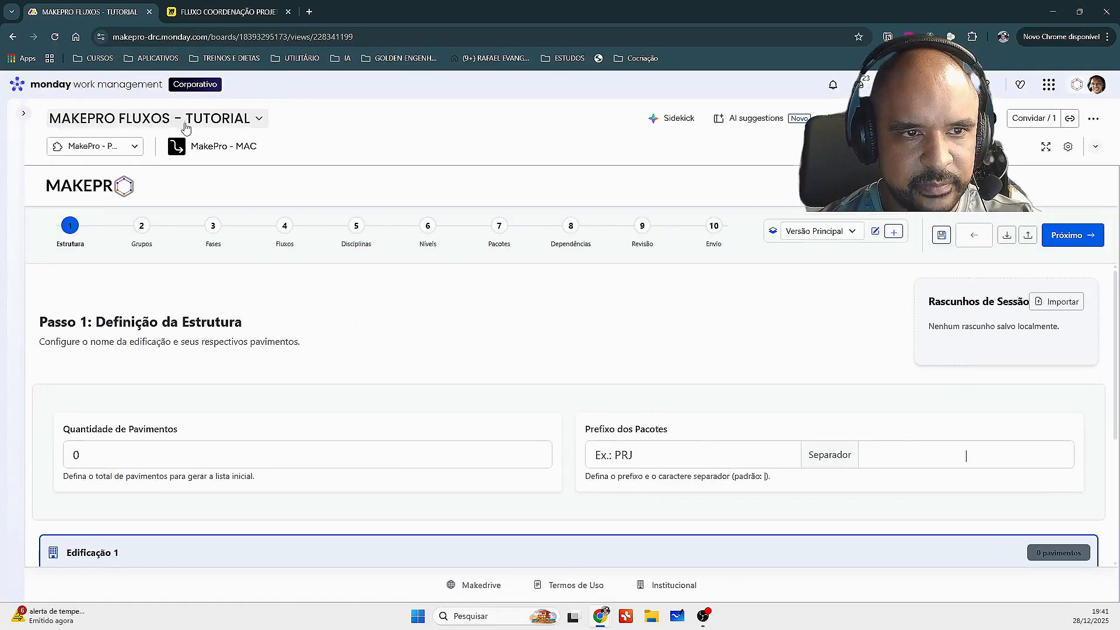
# - Switch to the Miro DRC board and locate the EX Base Tipo operational flow in frame 22
pyautogui.click(266, 7)
pyautogui.scroll(-6, 499, 326)
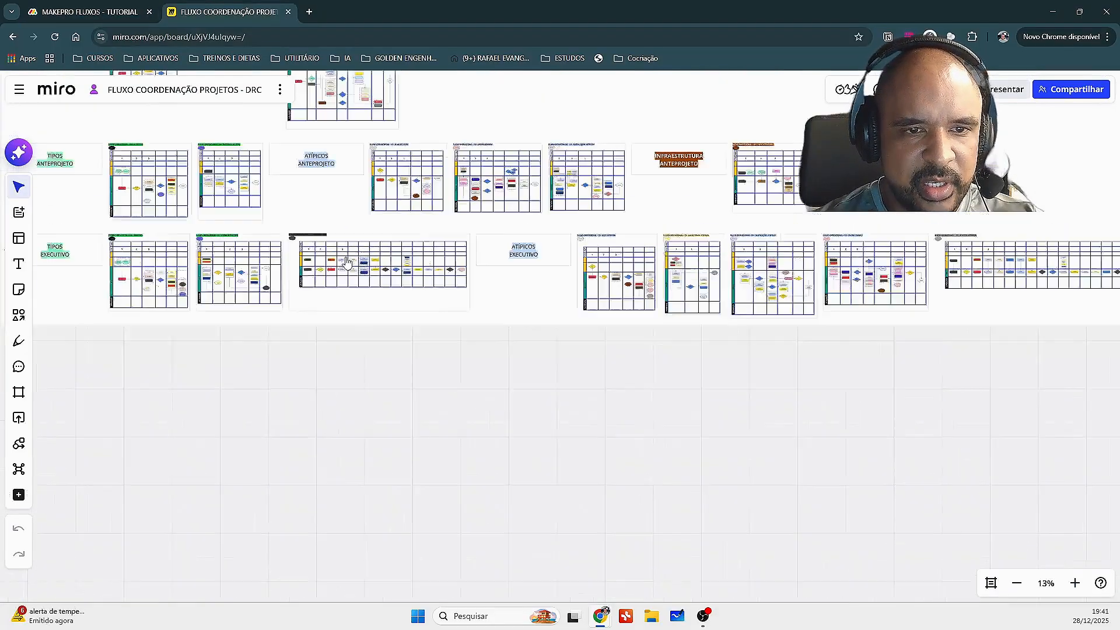
pyautogui.moveTo(546, 240); pyautogui.dragTo(360, 371)
pyautogui.scroll(-5, 363, 368)
pyautogui.moveTo(269, 356); pyautogui.dragTo(578, 309)
pyautogui.scroll(6, 345, 352)
pyautogui.scroll(4, 344, 350)
pyautogui.scroll(5, 349, 513)
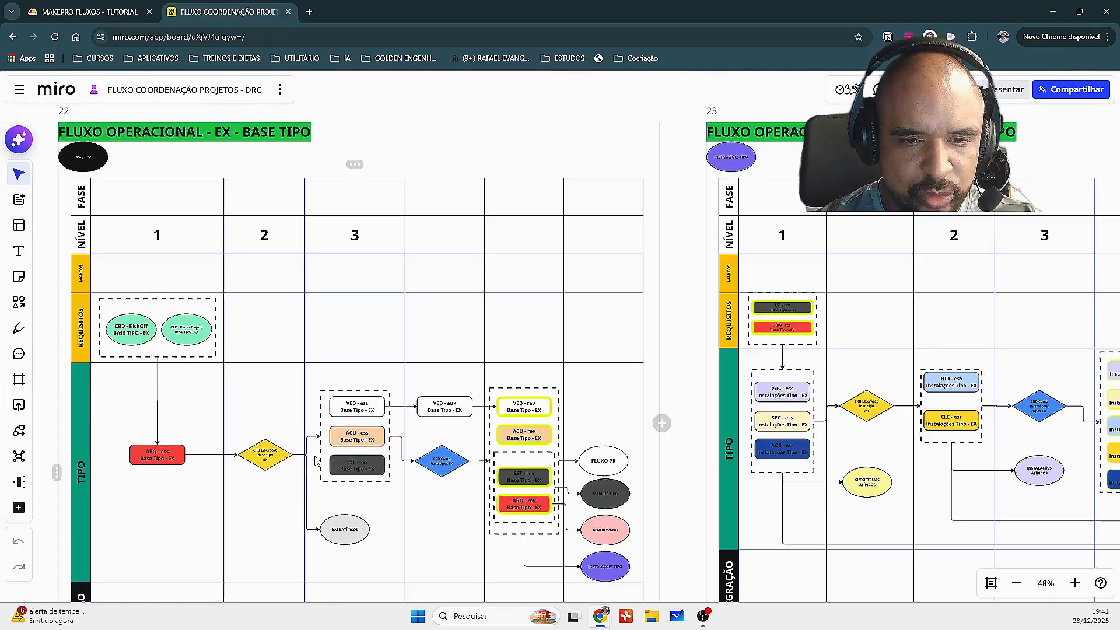
# - Examine the AP Base Tipo operational flow in frame 13 of the Miro board, from its requirements through to the FLUXO EX output
pyautogui.scroll(-6, 383, 512)
pyautogui.scroll(6, 412, 387)
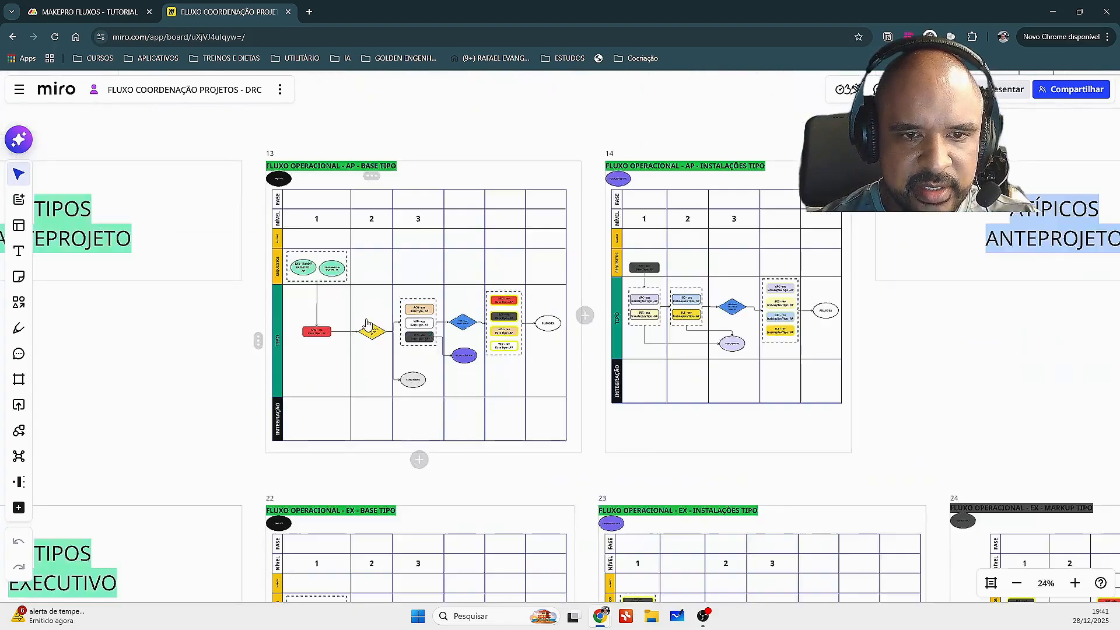
pyautogui.scroll(-5, 459, 392)
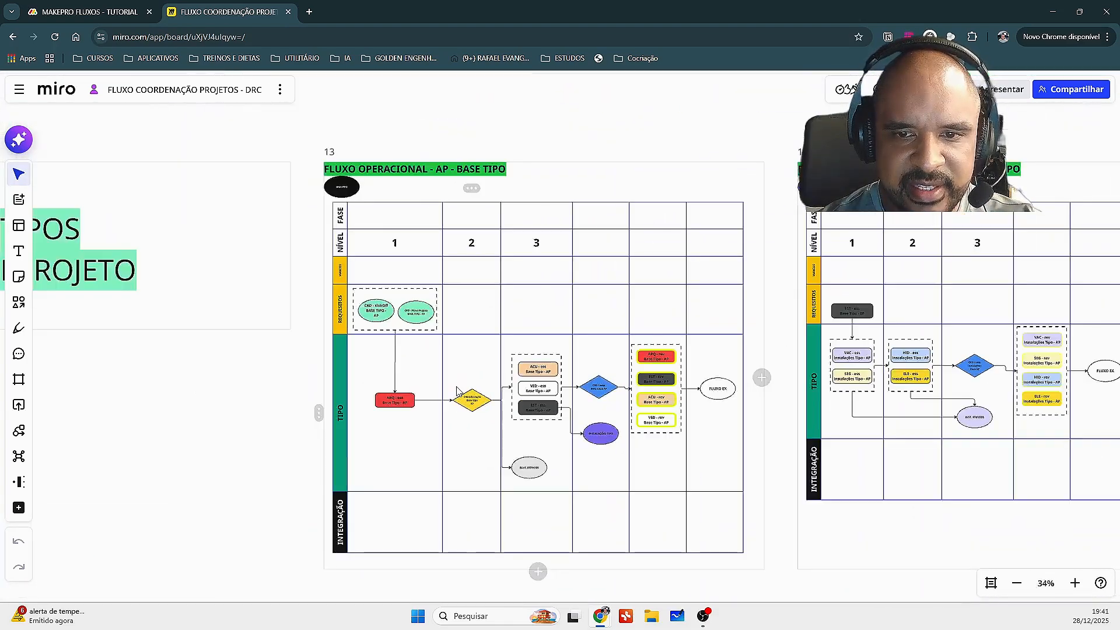
pyautogui.scroll(3, 459, 392)
pyautogui.moveTo(442, 340); pyautogui.dragTo(327, 287)
pyautogui.scroll(3, 394, 305)
pyautogui.scroll(3, 322, 329)
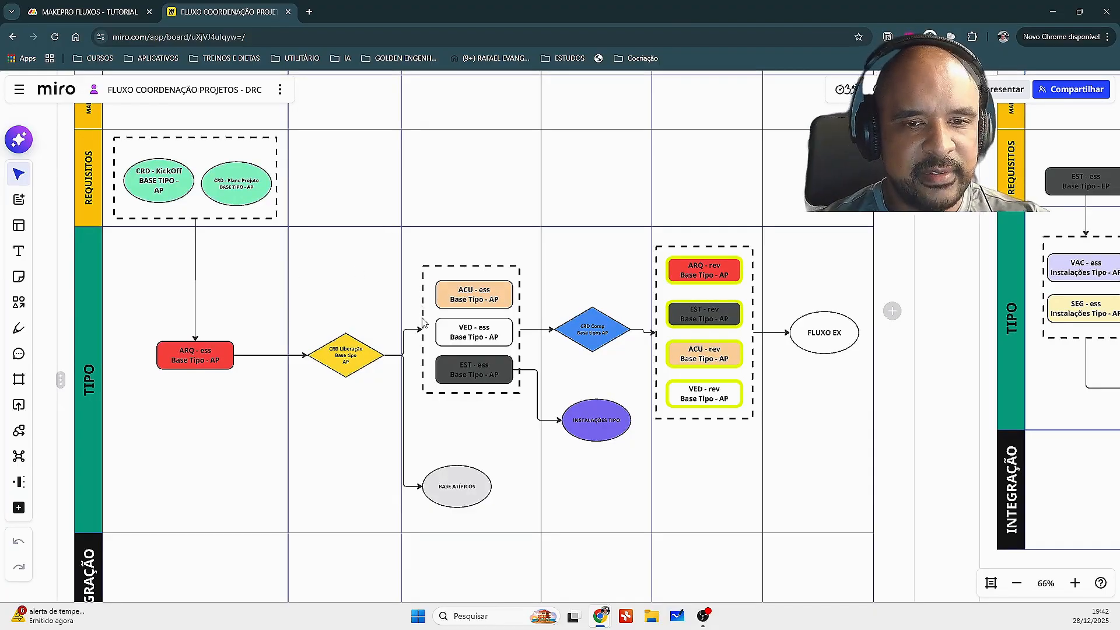
# - Switch back to the MAKEPRO FLUXOS - TUTORIAL board in monday and open its MakePro - Pacotes view
pyautogui.click(97, 17)
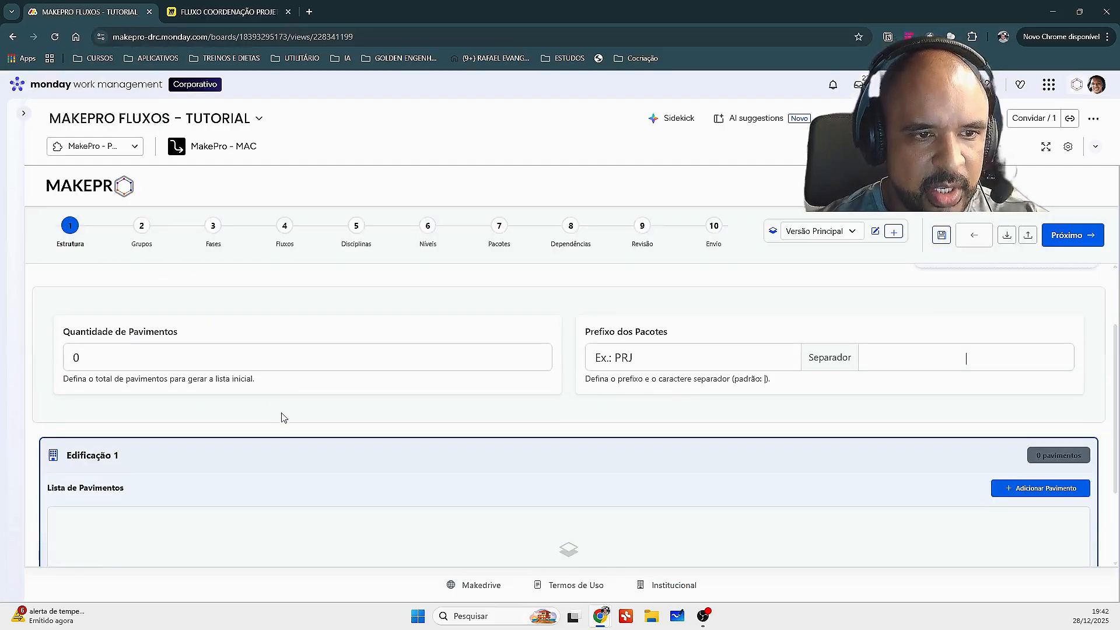
pyautogui.click(112, 152)
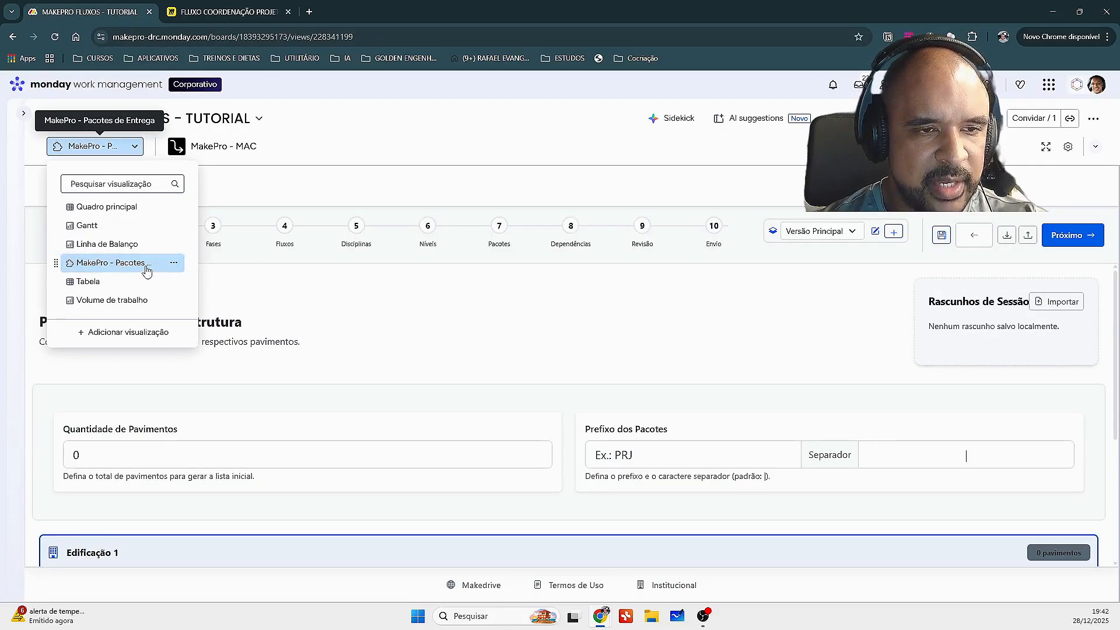
pyautogui.click(119, 268)
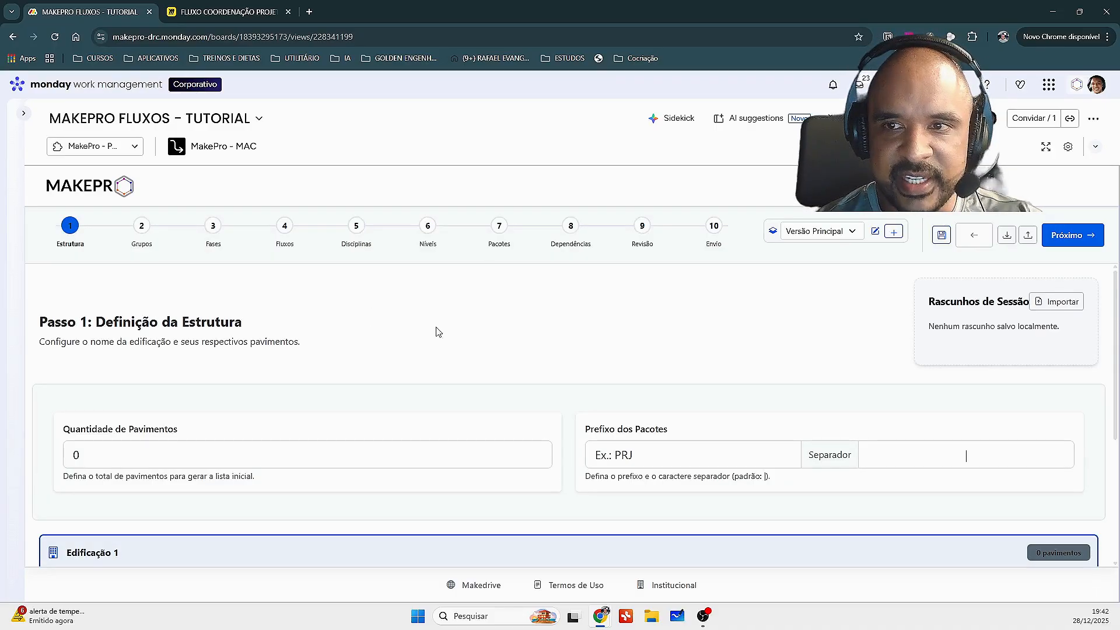
pyautogui.scroll(-3, 441, 321)
pyautogui.scroll(3, 282, 387)
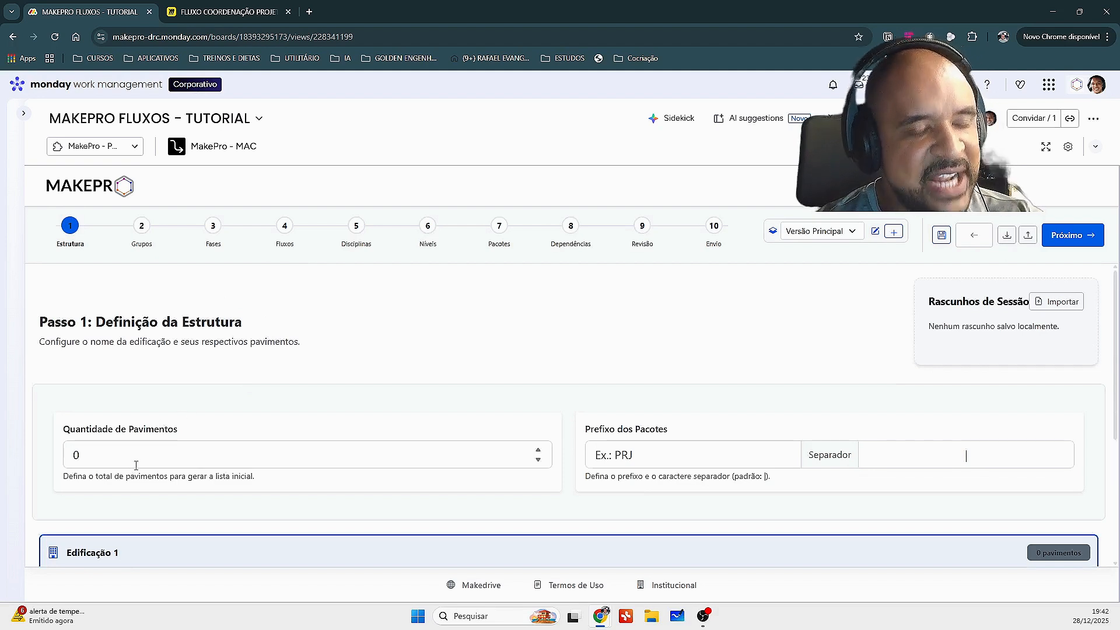
# - Add a first floor to Edificação 1 in the Estrutura step and name it Fundações
pyautogui.scroll(-1, 213, 423)
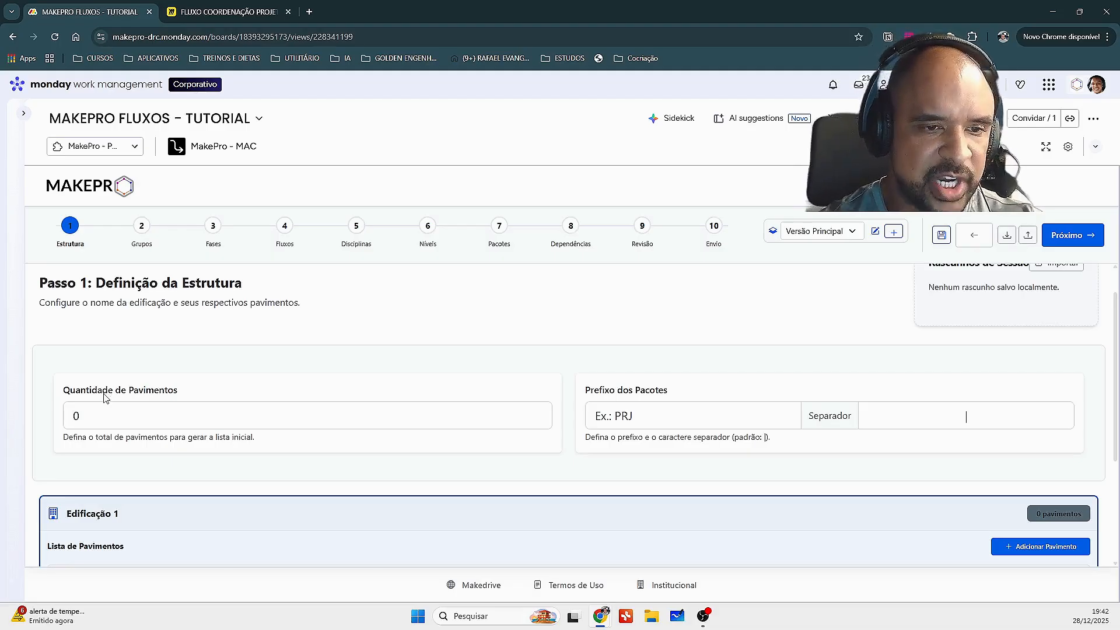
pyautogui.doubleClick(75, 415)
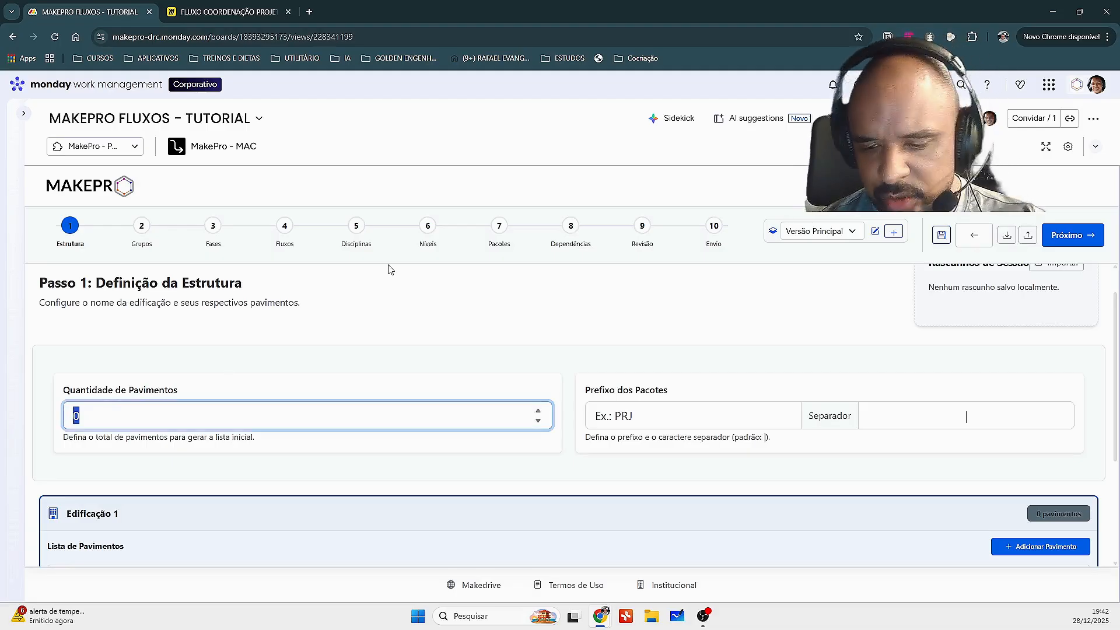
pyautogui.scroll(-2, 392, 327)
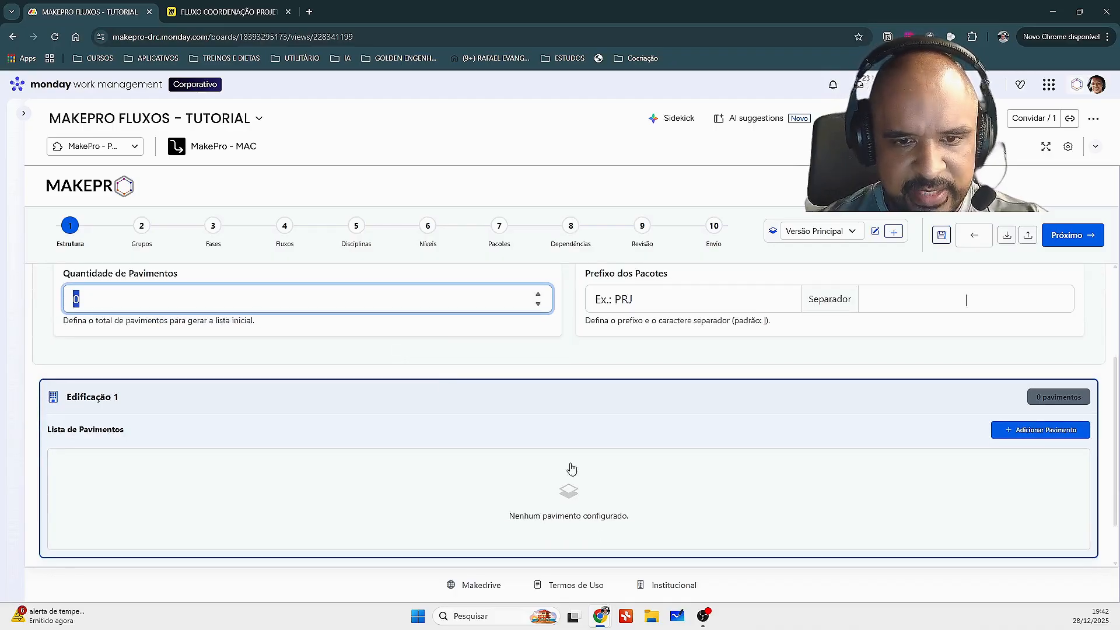
pyautogui.click(1025, 438)
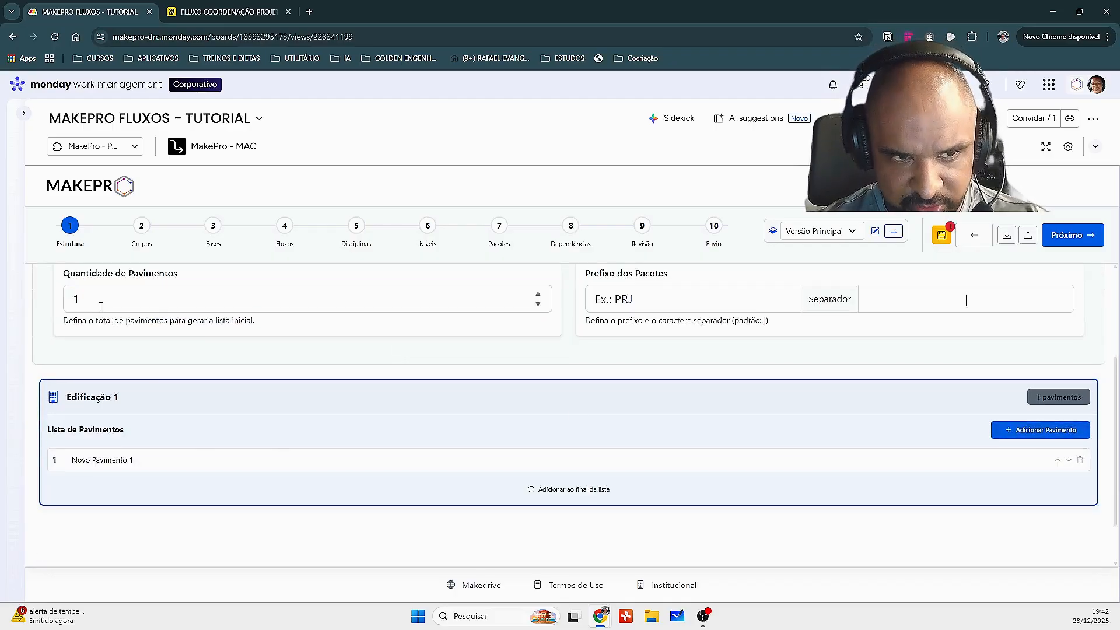
pyautogui.click(137, 455)
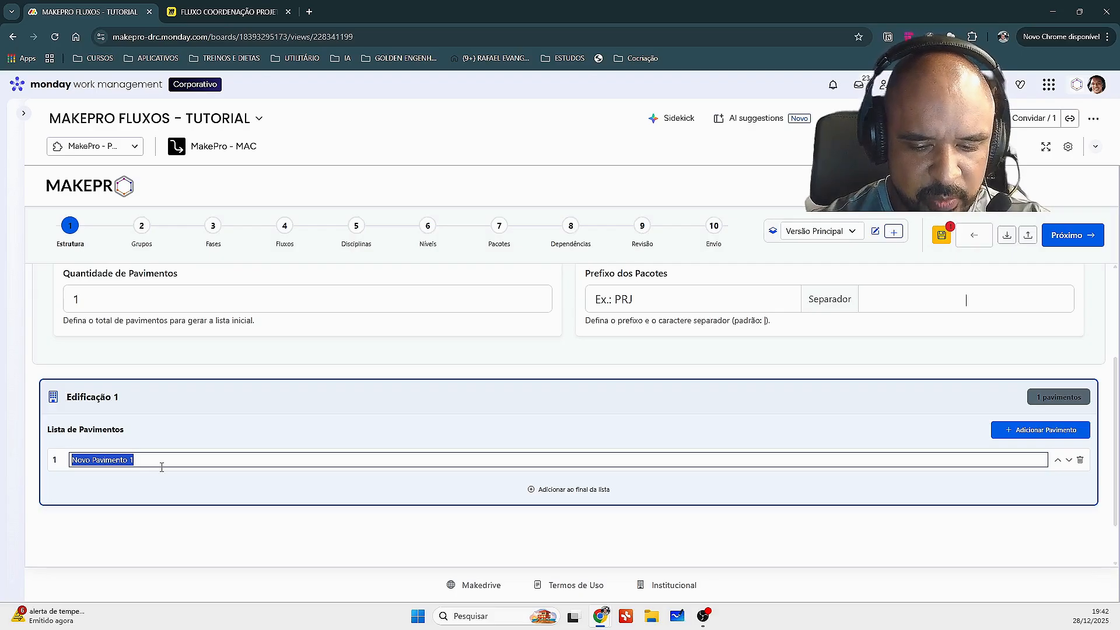
pyautogui.write('fUN')
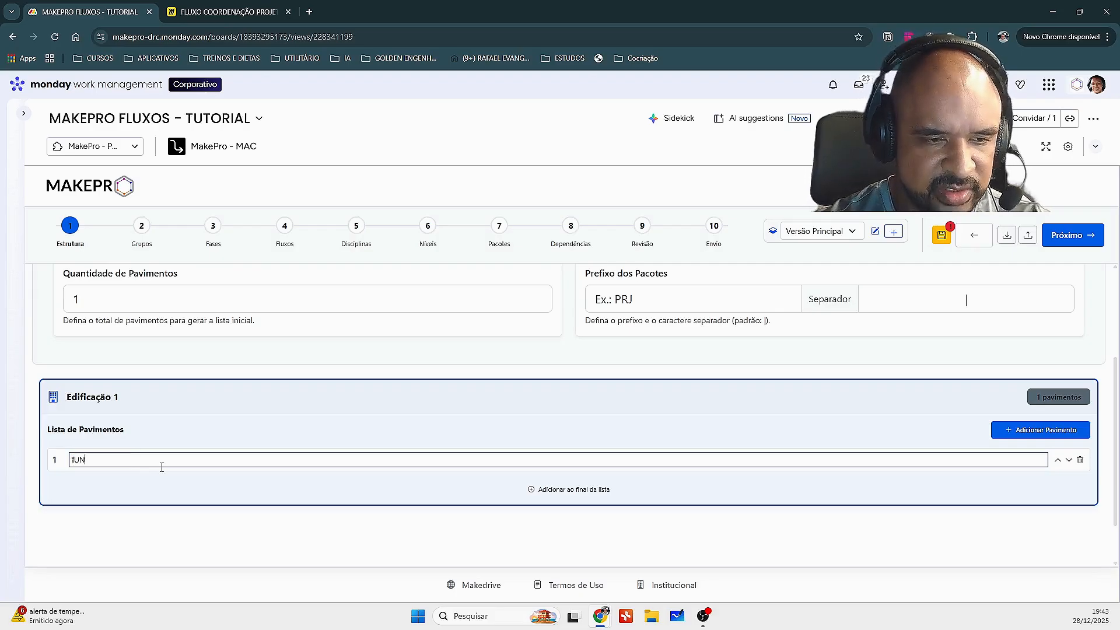
pyautogui.press('BackSpace')
pyautogui.press('BackSpace')
pyautogui.press('BackSpace')
pyautogui.write('F')
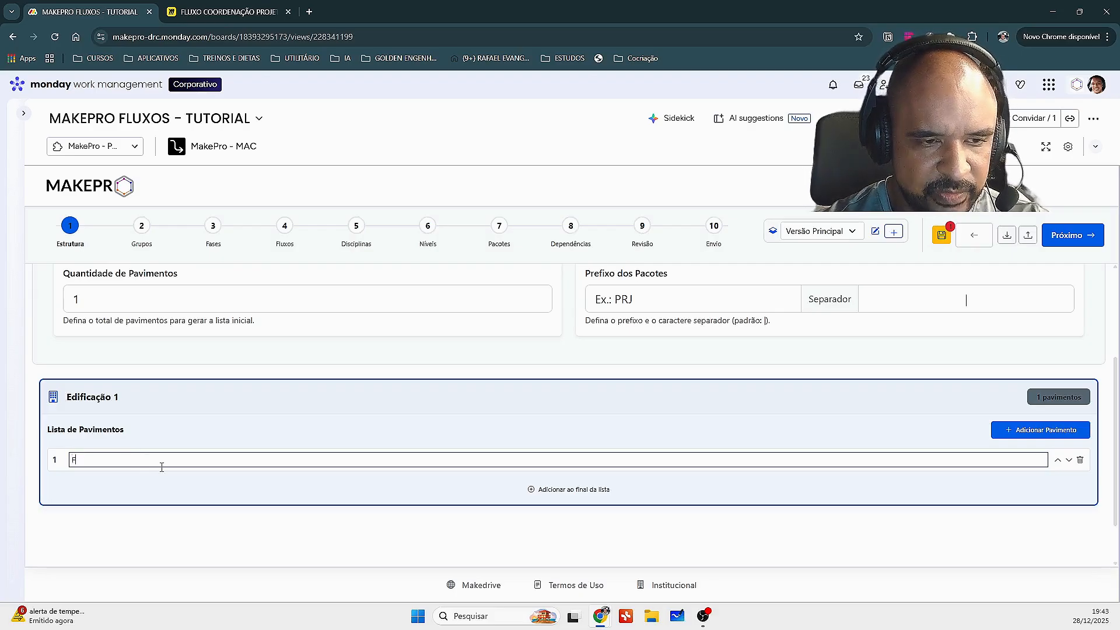
pyautogui.write('undações')
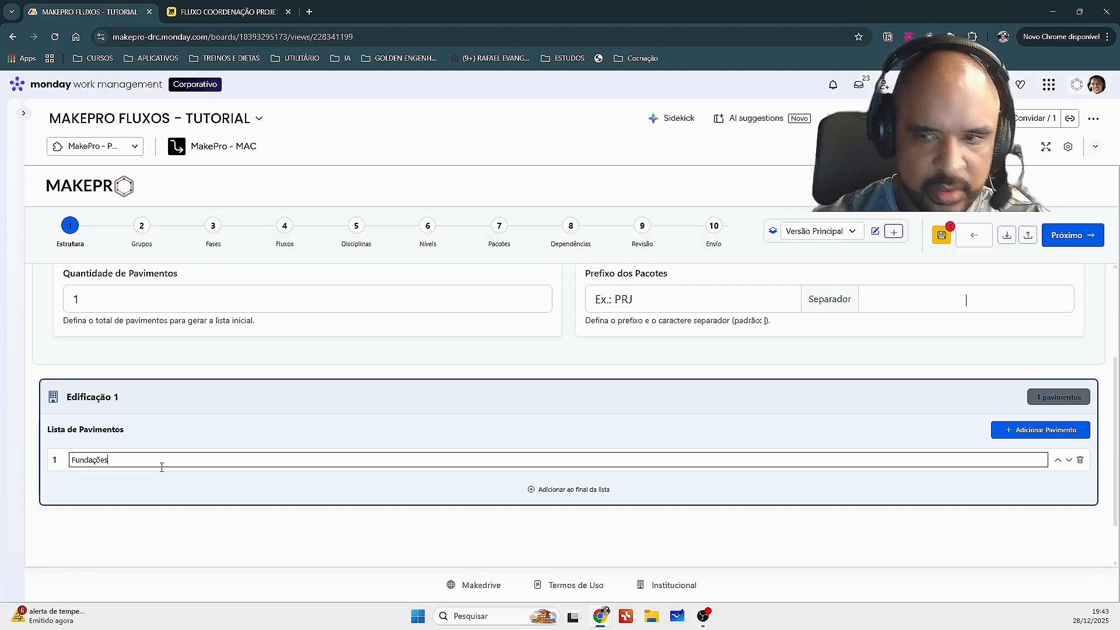
# - Add two more floors to Edificação 1, naming the second Subsolo and the third Térreo
pyautogui.click(999, 431)
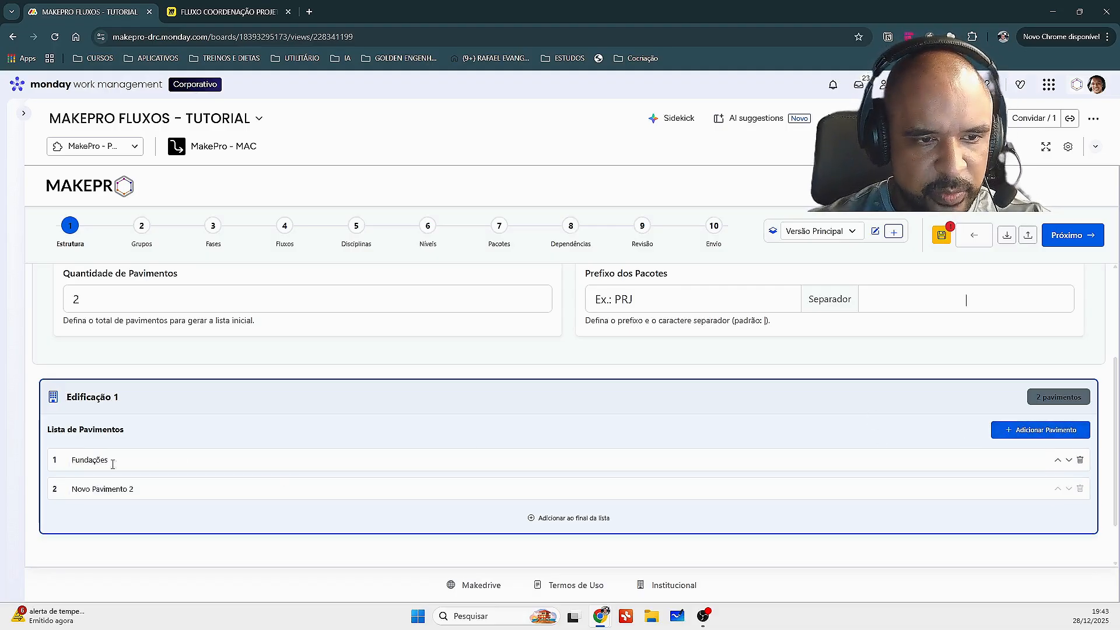
pyautogui.click(104, 488)
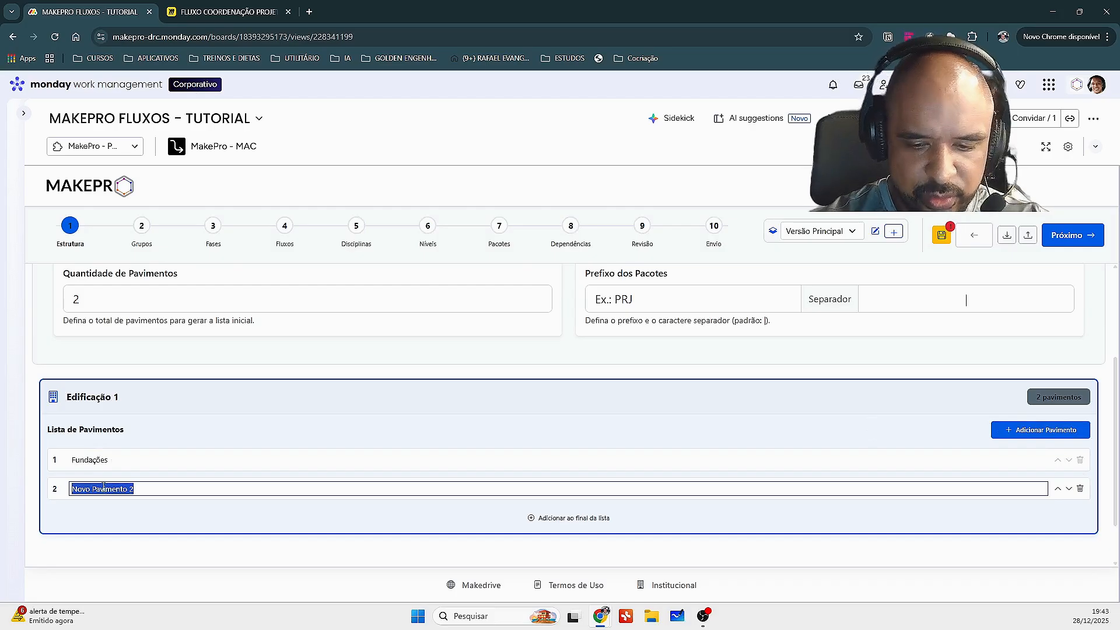
pyautogui.write('Subsolo')
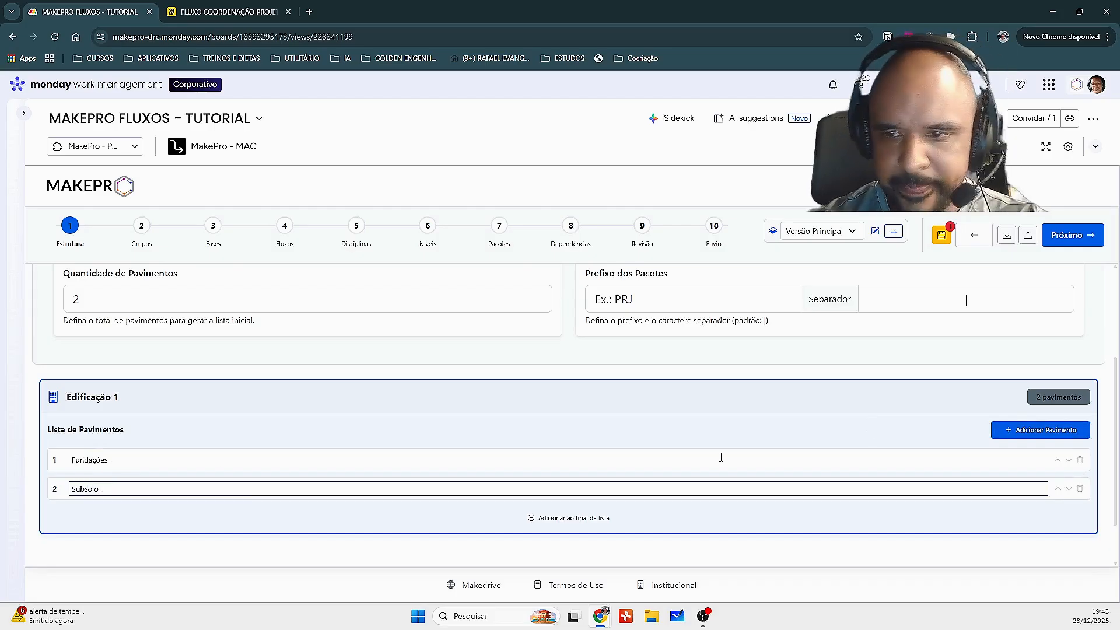
pyautogui.click(1013, 430)
pyautogui.scroll(-1, 275, 500)
pyautogui.doubleClick(114, 459)
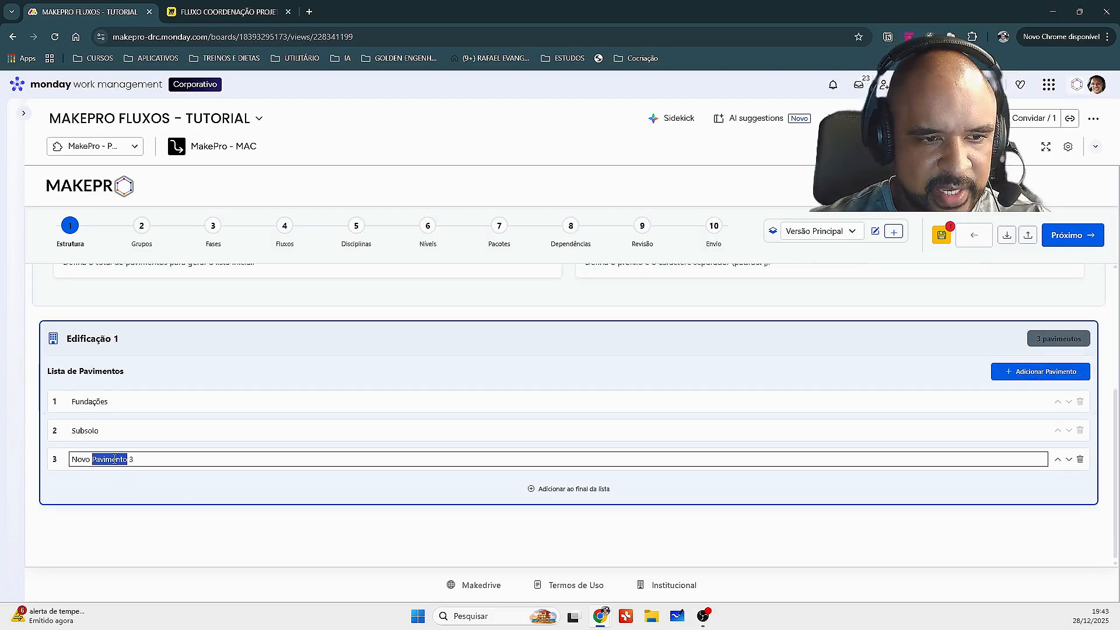
pyautogui.click(114, 459)
pyautogui.write('Té')
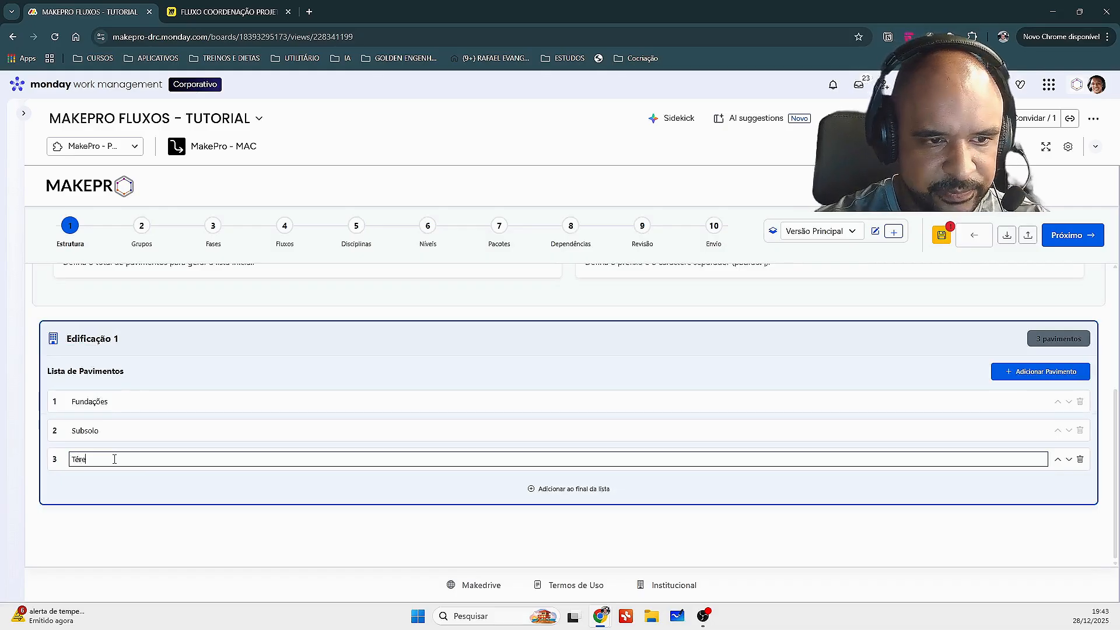
pyautogui.write('rreo')
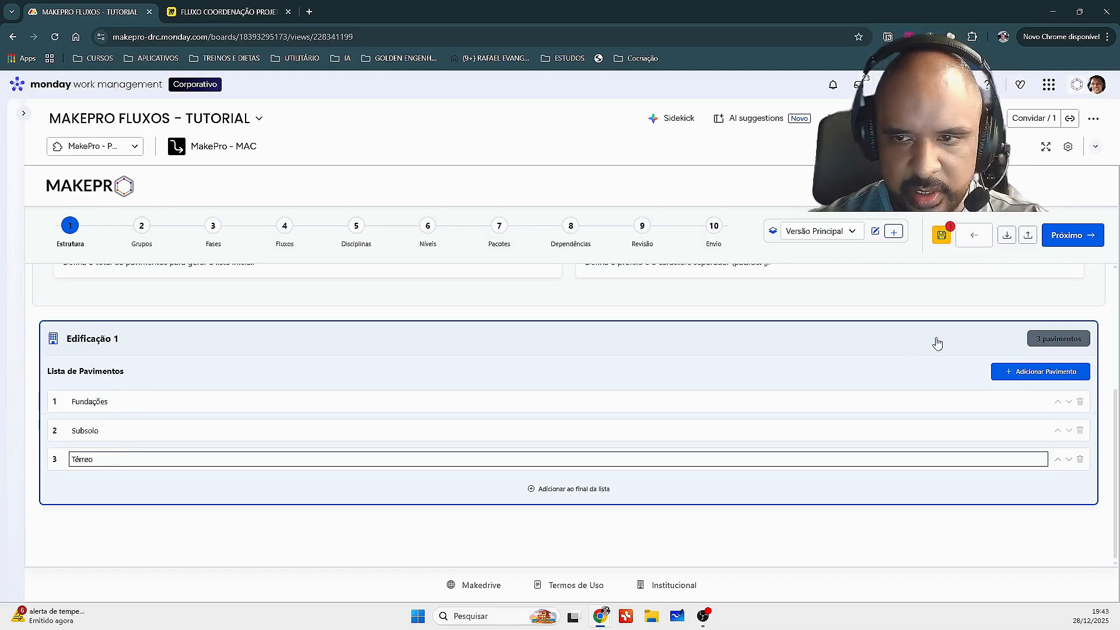
# - Add a fourth floor to Edificação 1 and raise the number of floors to 6
pyautogui.click(1018, 372)
pyautogui.tripleClick(99, 488)
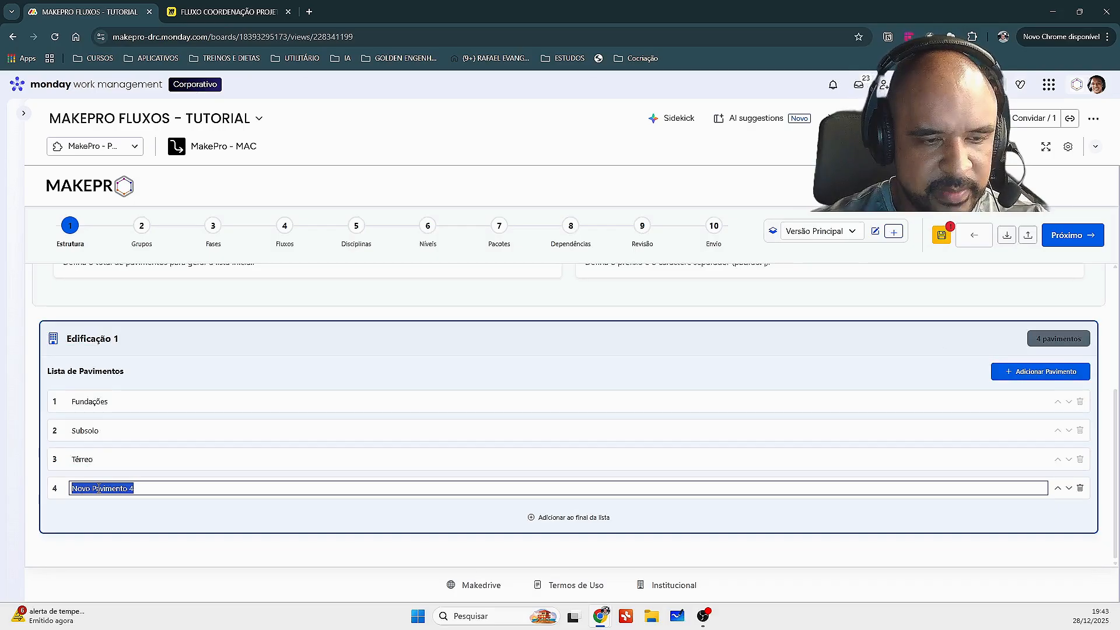
pyautogui.scroll(1, 117, 455)
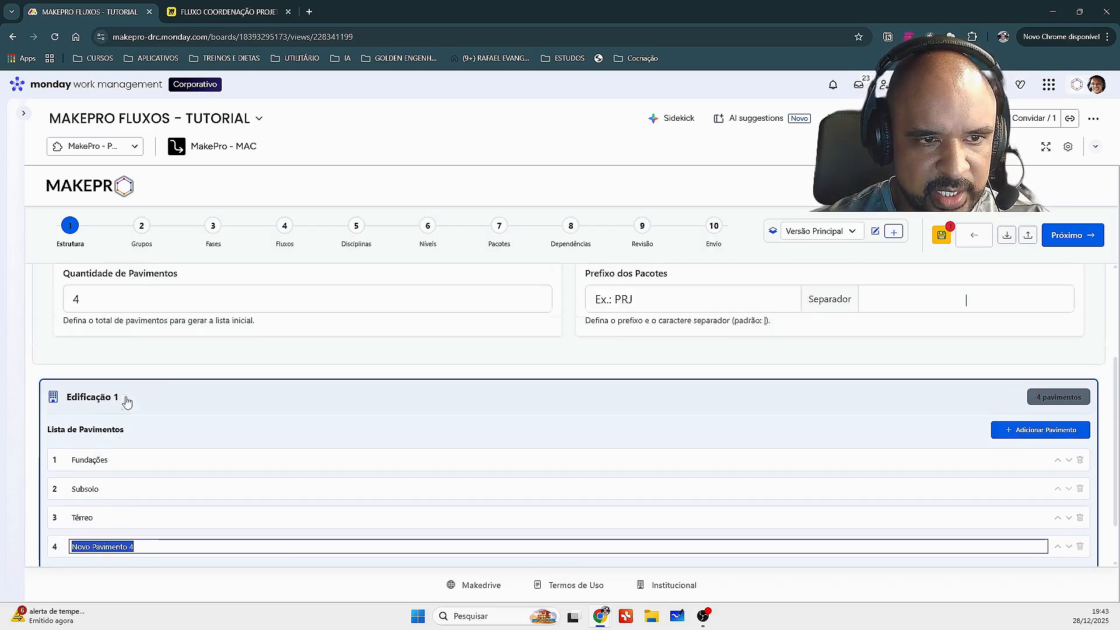
pyautogui.click(540, 296)
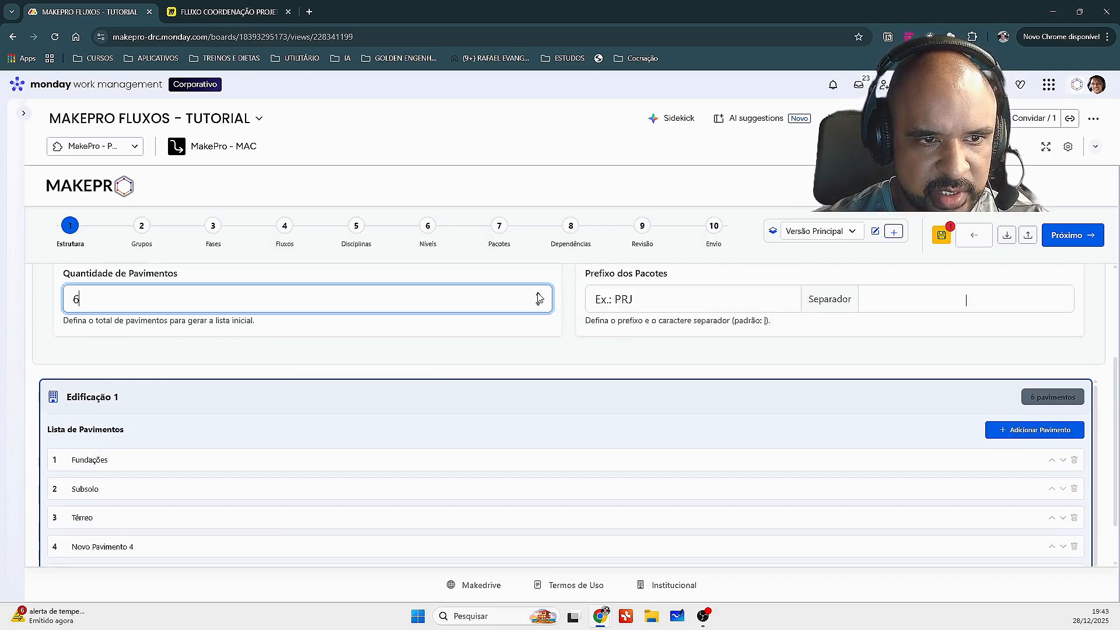
# - Rename the fourth floor of Edificação 1 as 1º Pavto
pyautogui.scroll(-3, 344, 441)
pyautogui.tripleClick(107, 439)
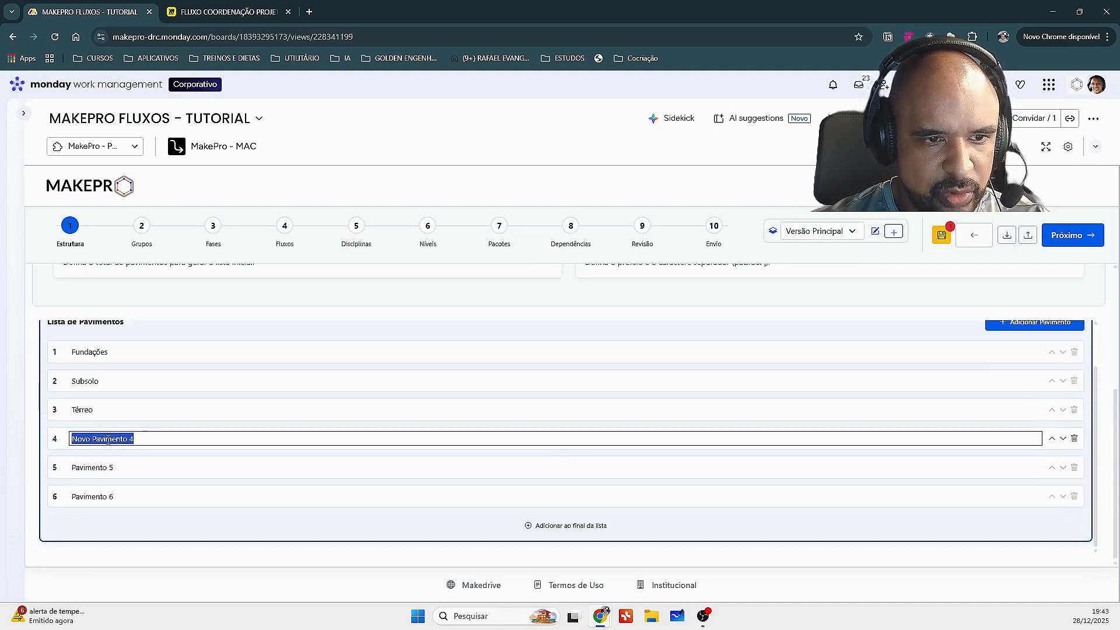
pyautogui.write('1')
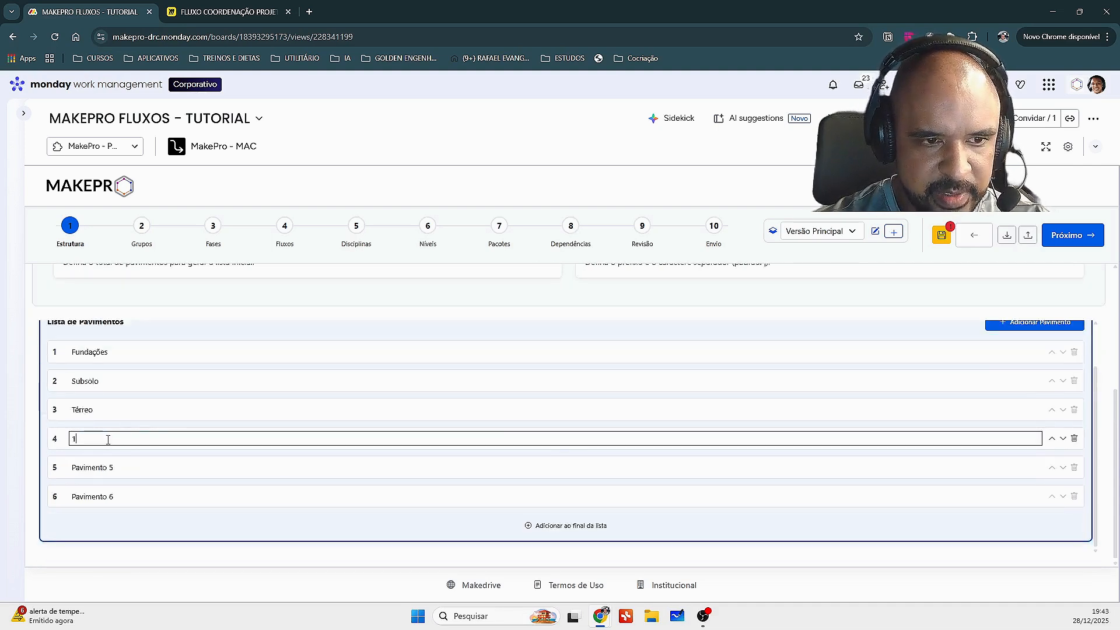
pyautogui.write('º P')
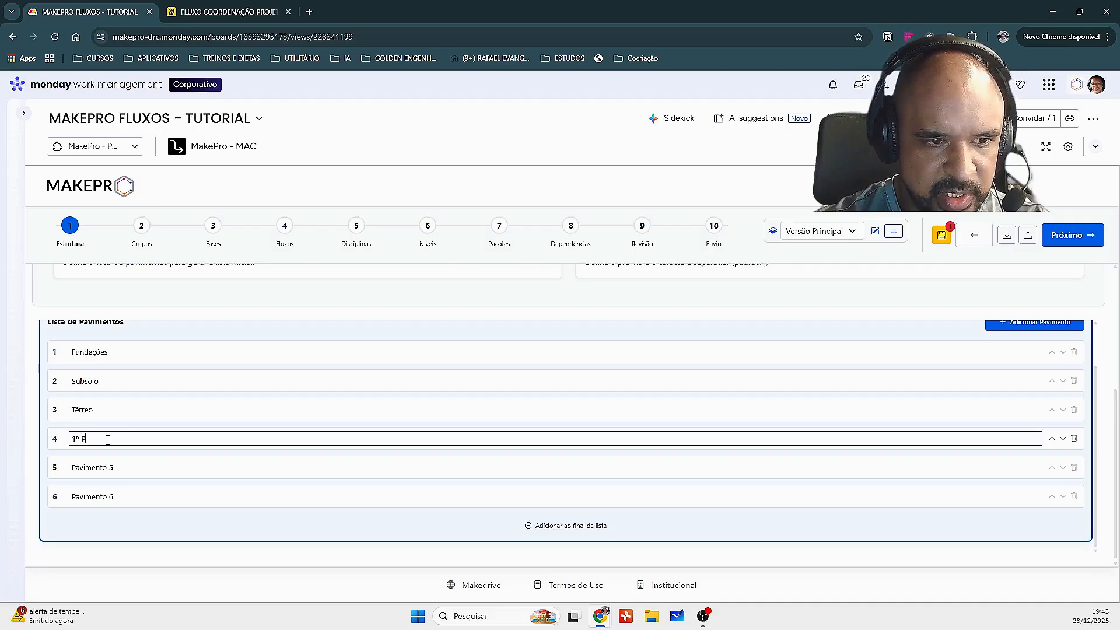
pyautogui.write('avto')
# - Reuse the fourth floor's name for the fifth and sixth floors, changing them to 2º Pavto and 3º Pavto
pyautogui.hotkey('ctrl', 'shift', 'Left')
pyautogui.hotkey('ctrl', 'shift', 'Left')
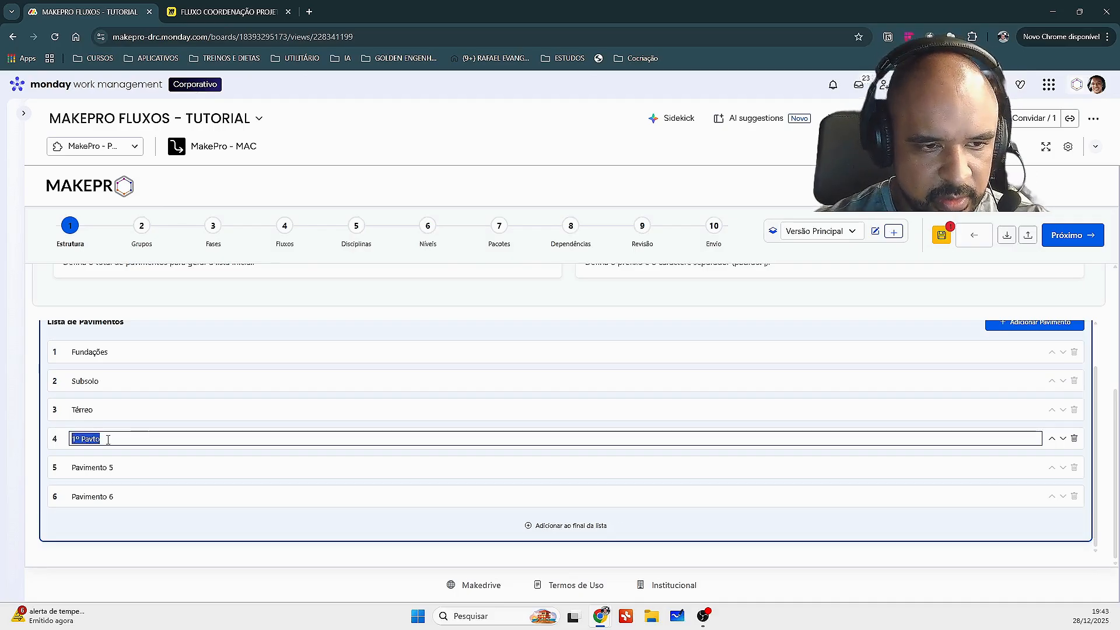
pyautogui.hotkey('ctrl', 'c')
pyautogui.click(82, 468)
pyautogui.hotkey('ctrl', 'v')
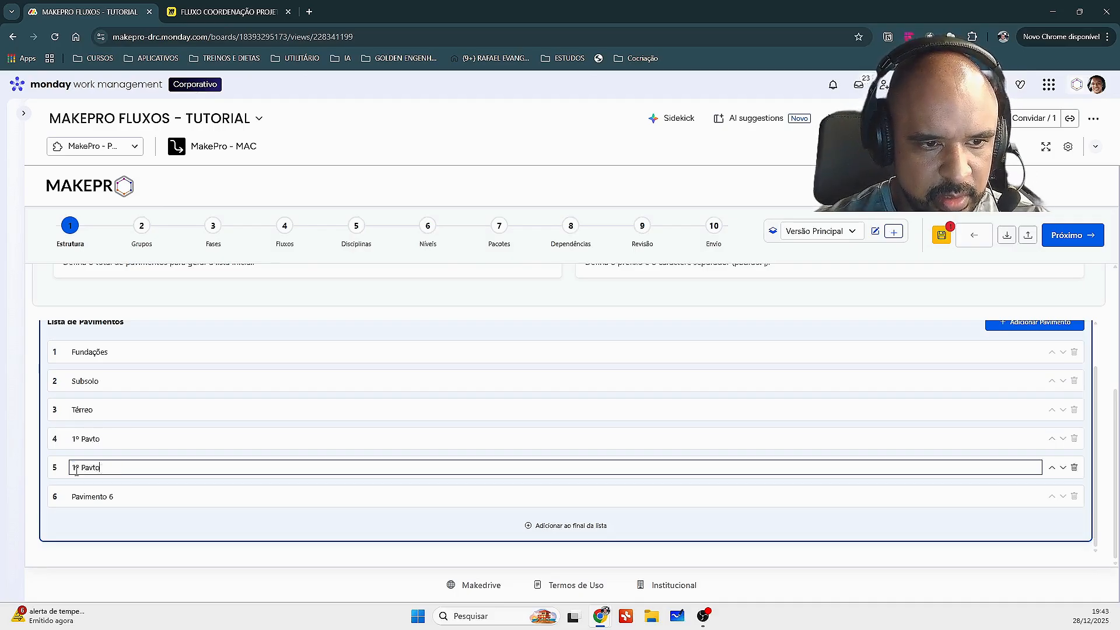
pyautogui.moveTo(75, 468); pyautogui.dragTo(74, 468)
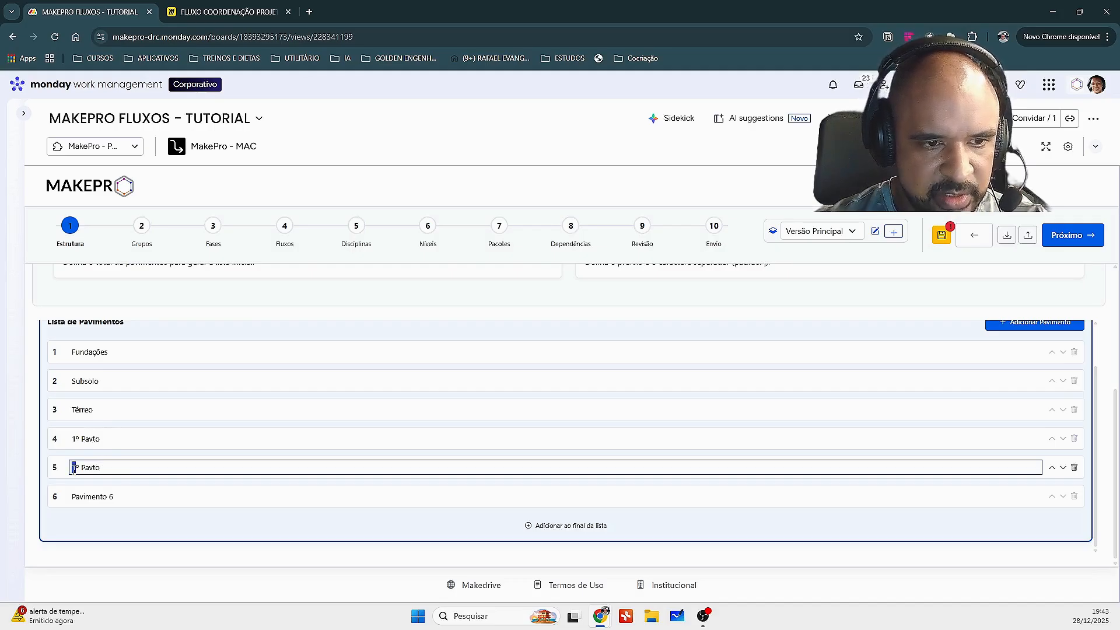
pyautogui.write('2')
pyautogui.click(75, 496)
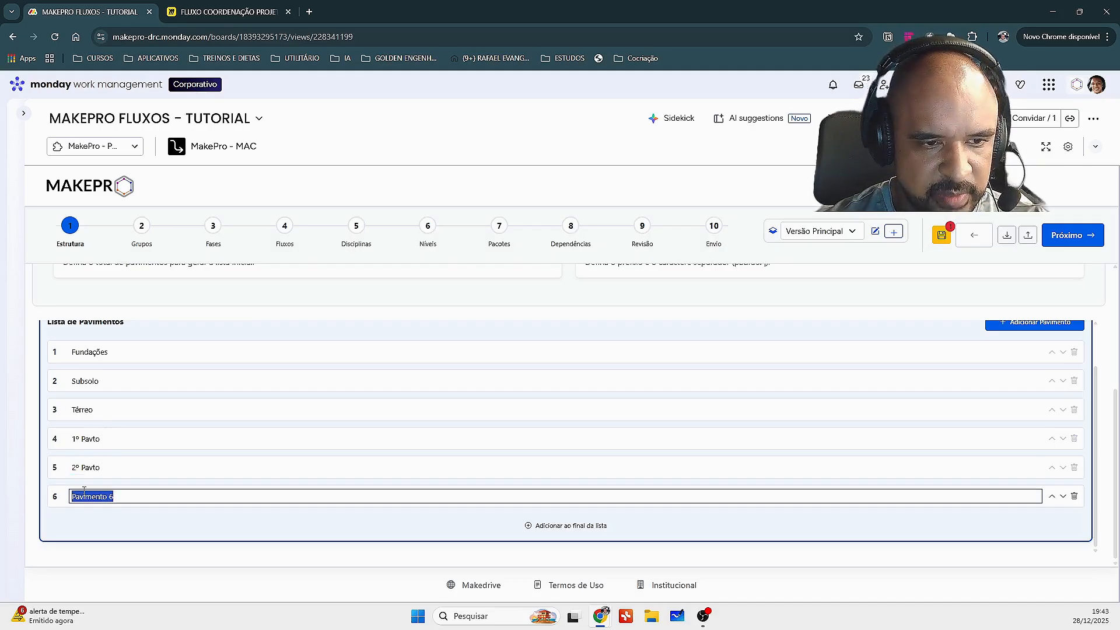
pyautogui.hotkey('ctrl', 'v')
pyautogui.moveTo(77, 497); pyautogui.dragTo(73, 497)
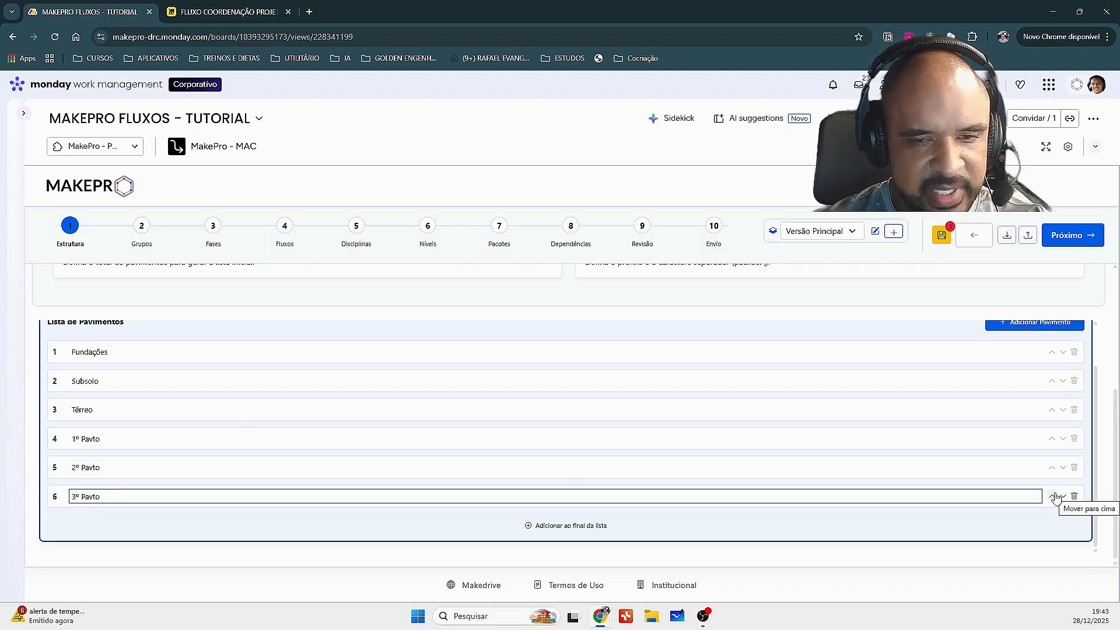
# - Add a seventh floor to Edificação 1 and name it Ático | Reservatórios Superiores
pyautogui.click(1039, 324)
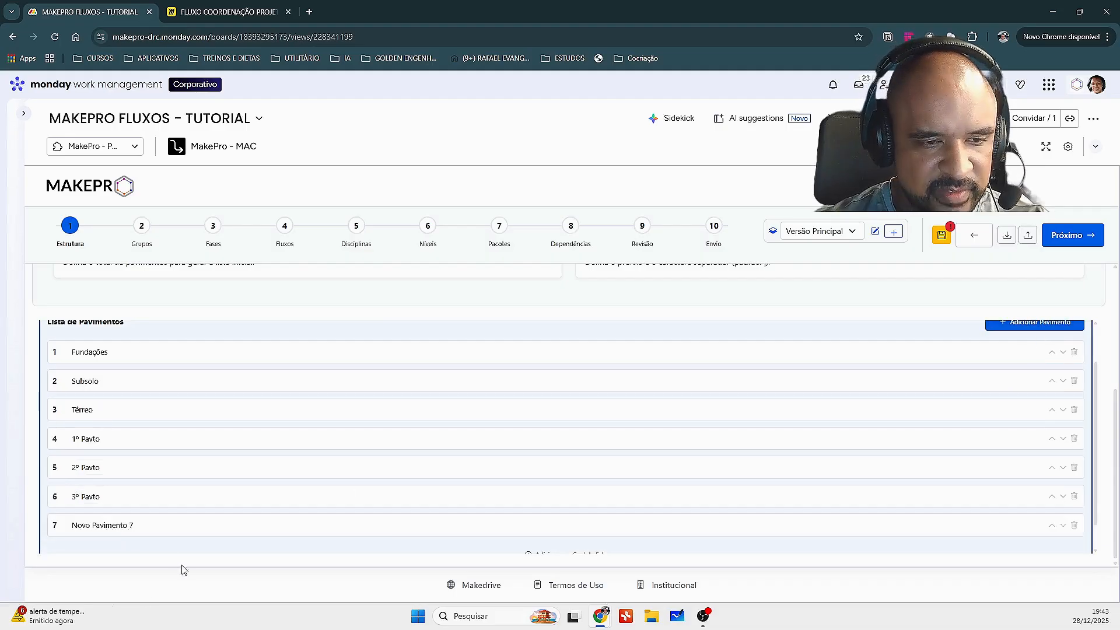
pyautogui.tripleClick(114, 528)
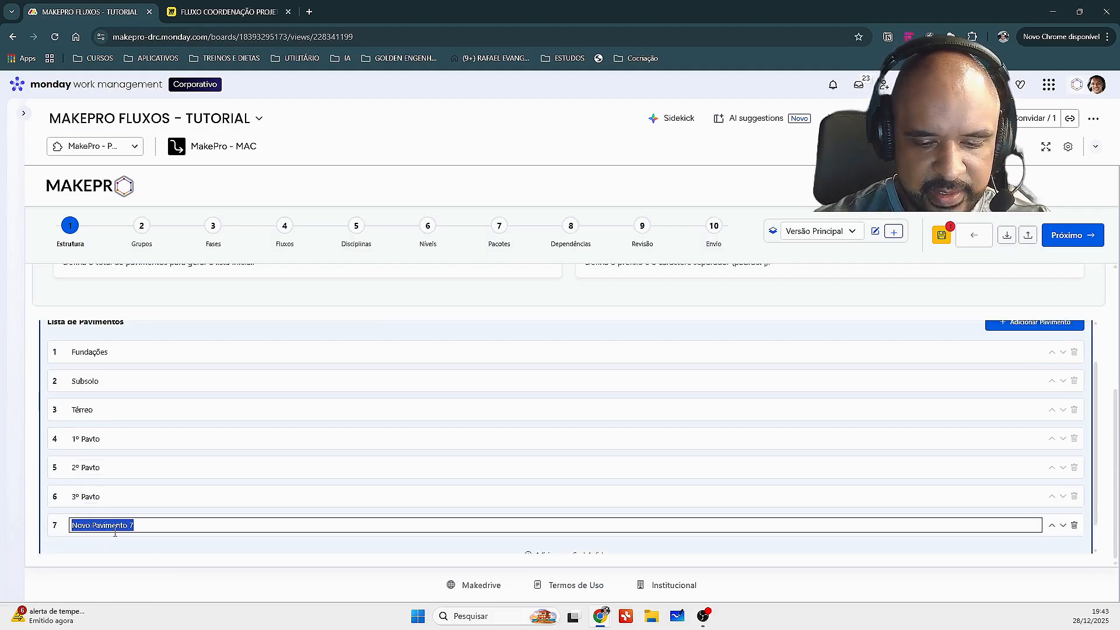
pyautogui.write('A')
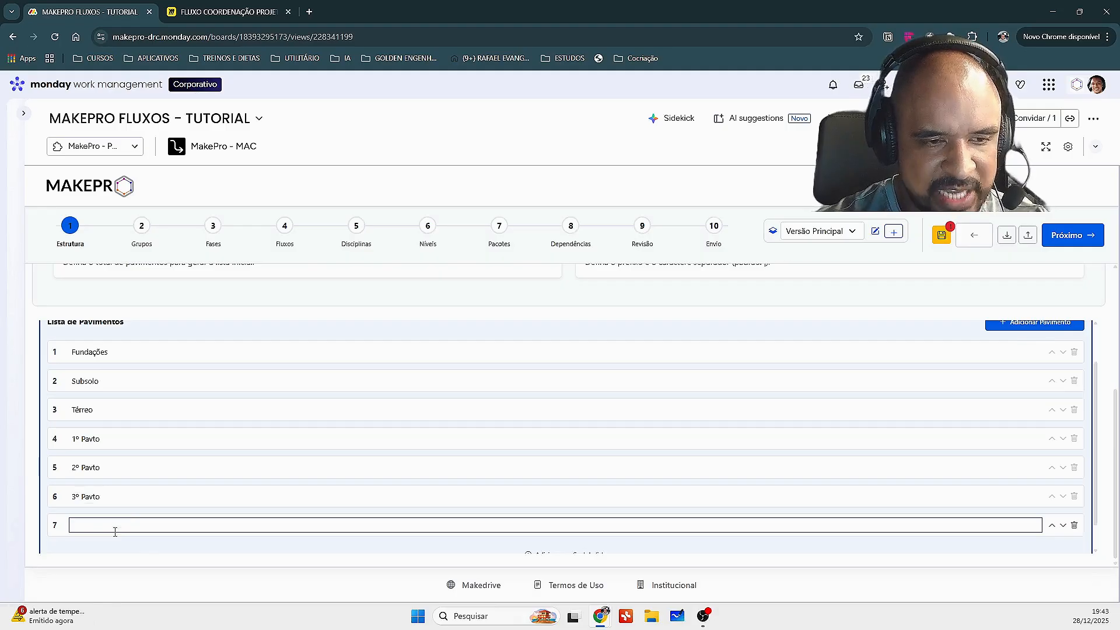
pyautogui.write('Ático')
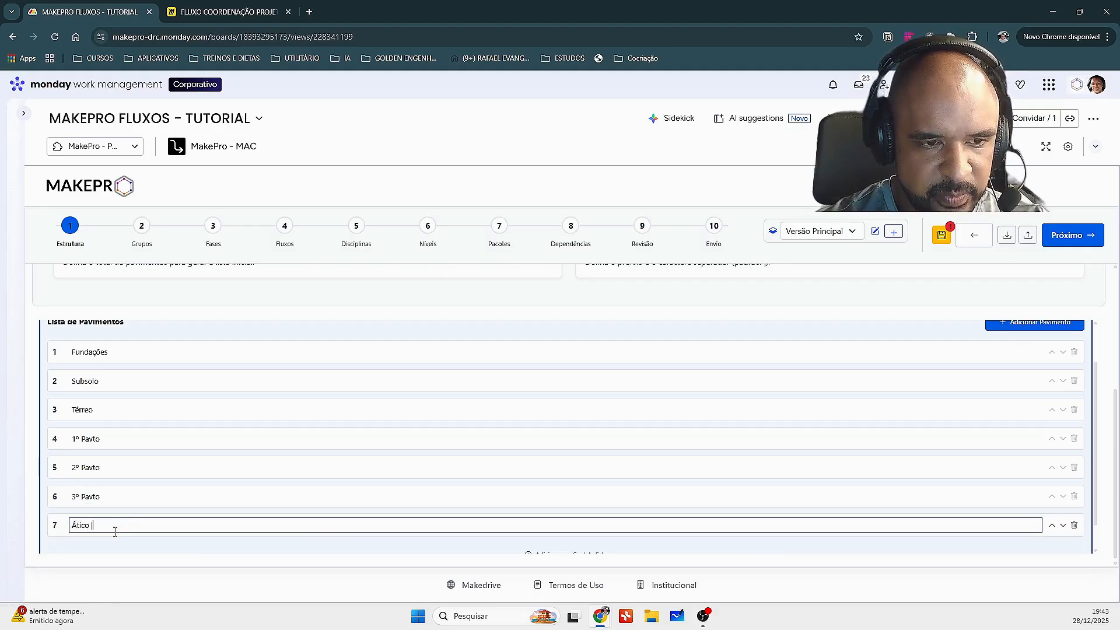
pyautogui.write(' | Reserva')
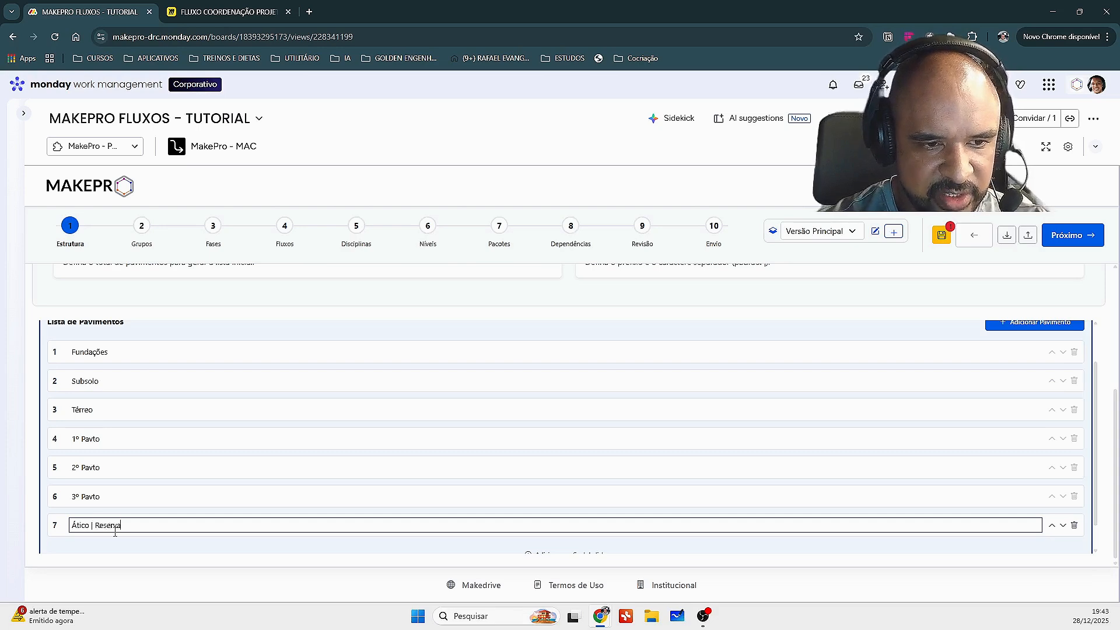
pyautogui.write('tórios S')
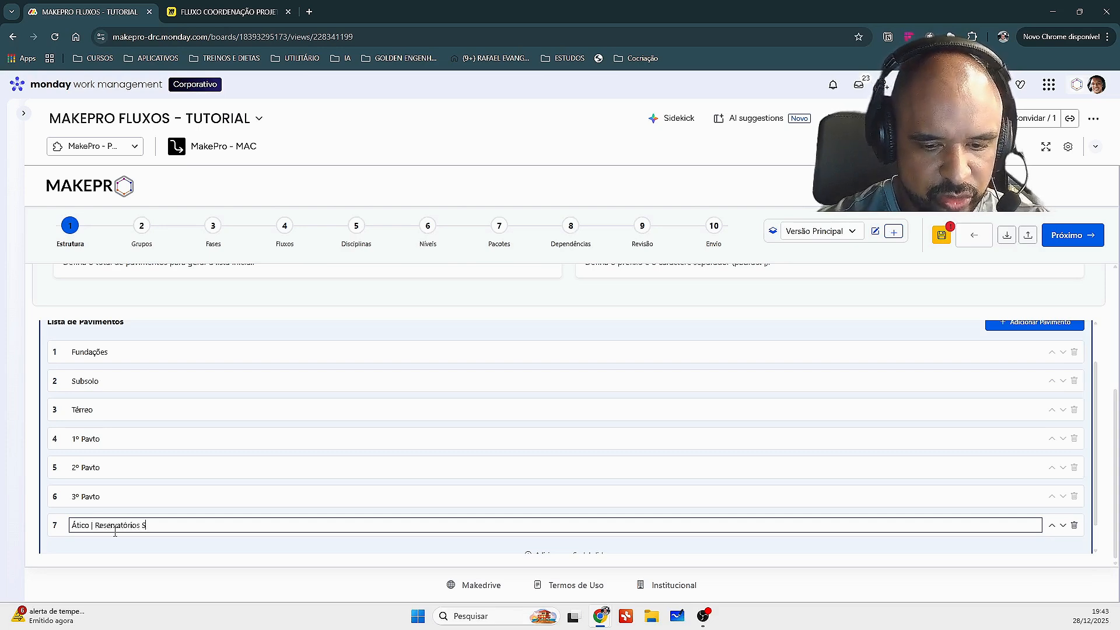
pyautogui.write('uperiores')
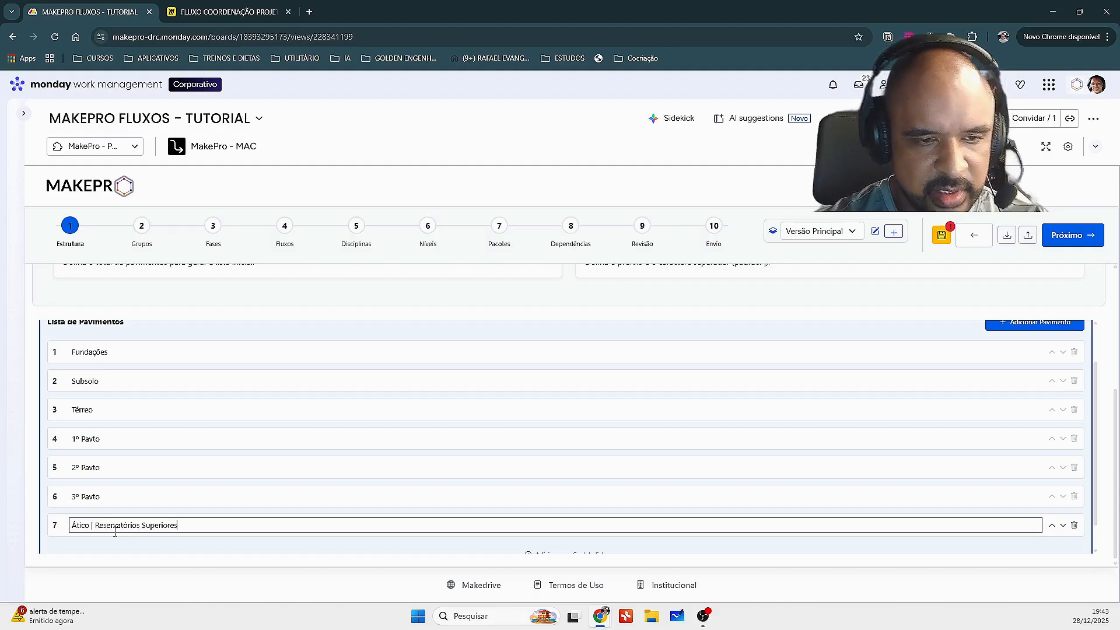
# - Add an eighth floor to Edificação 1 and name it Cobertura
pyautogui.click(1023, 327)
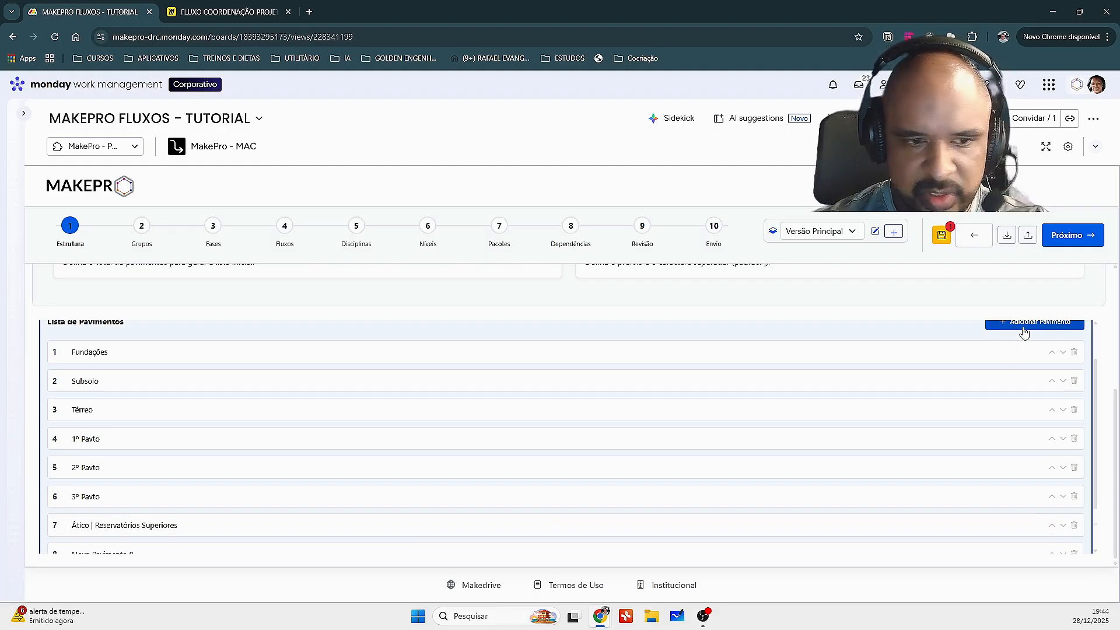
pyautogui.tripleClick(133, 495)
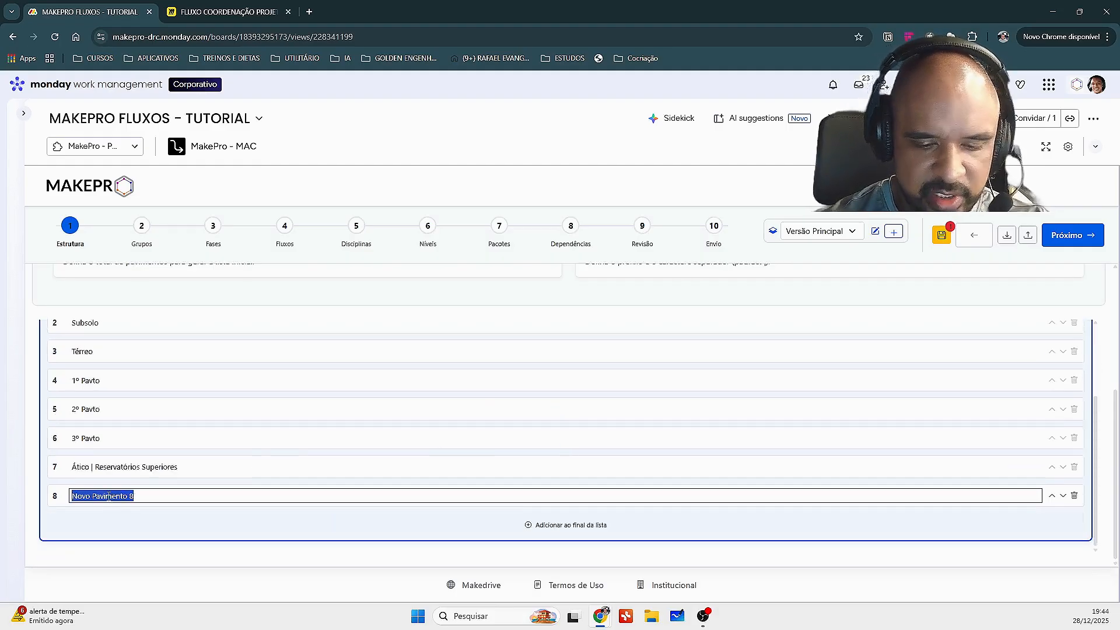
pyautogui.write('Cobertura')
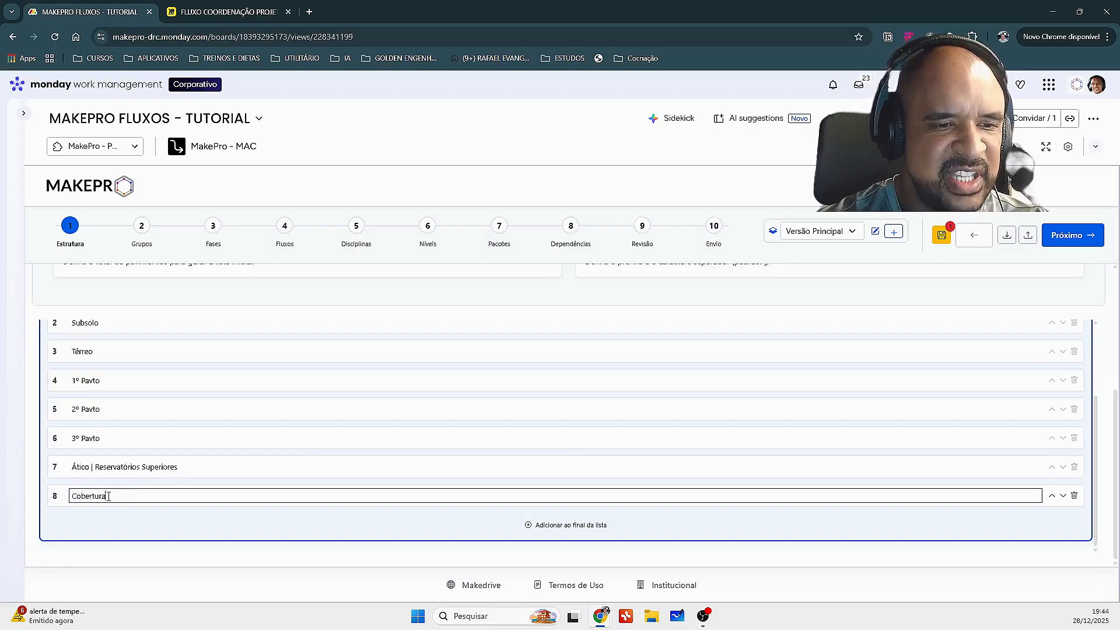
pyautogui.click(169, 536)
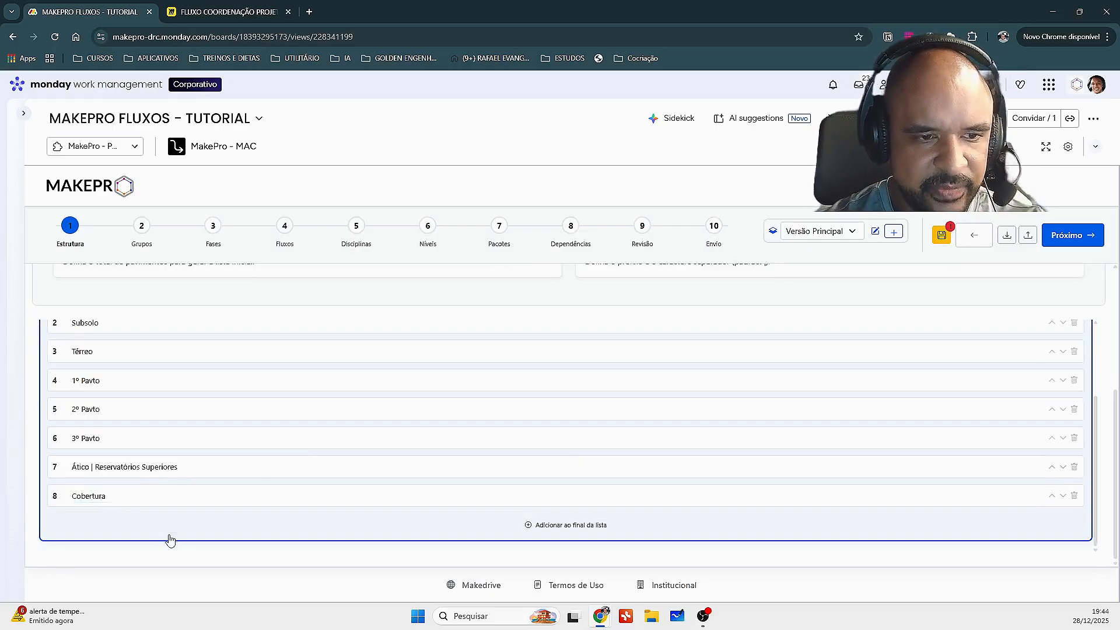
# - Show the board in full screen and set the package prefix to TUT
pyautogui.scroll(3, 167, 504)
pyautogui.scroll(2, 153, 468)
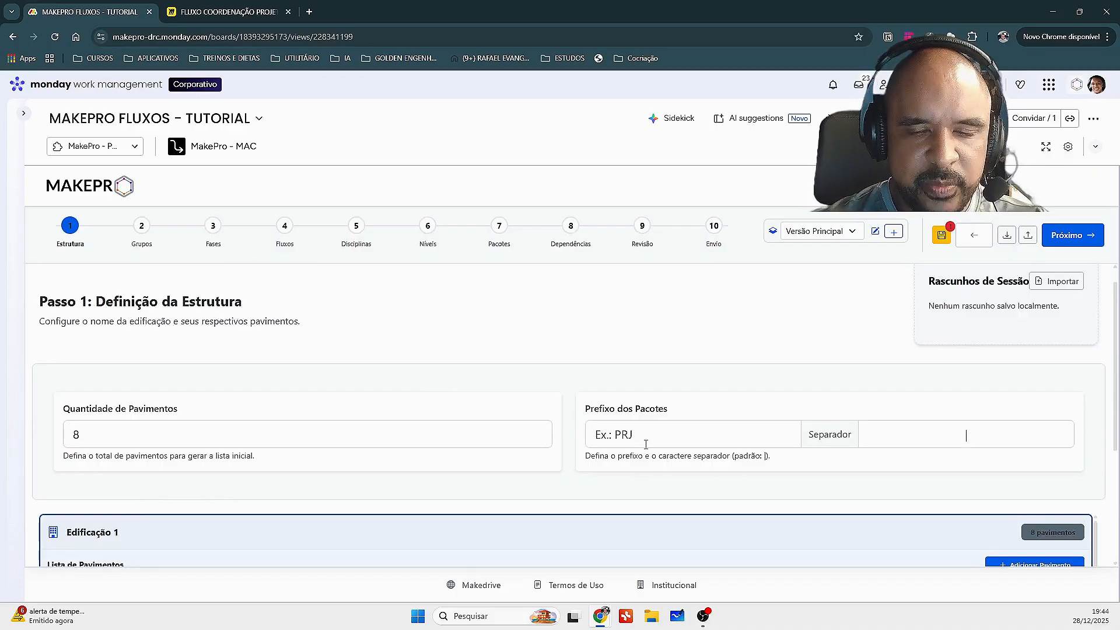
pyautogui.click(920, 432)
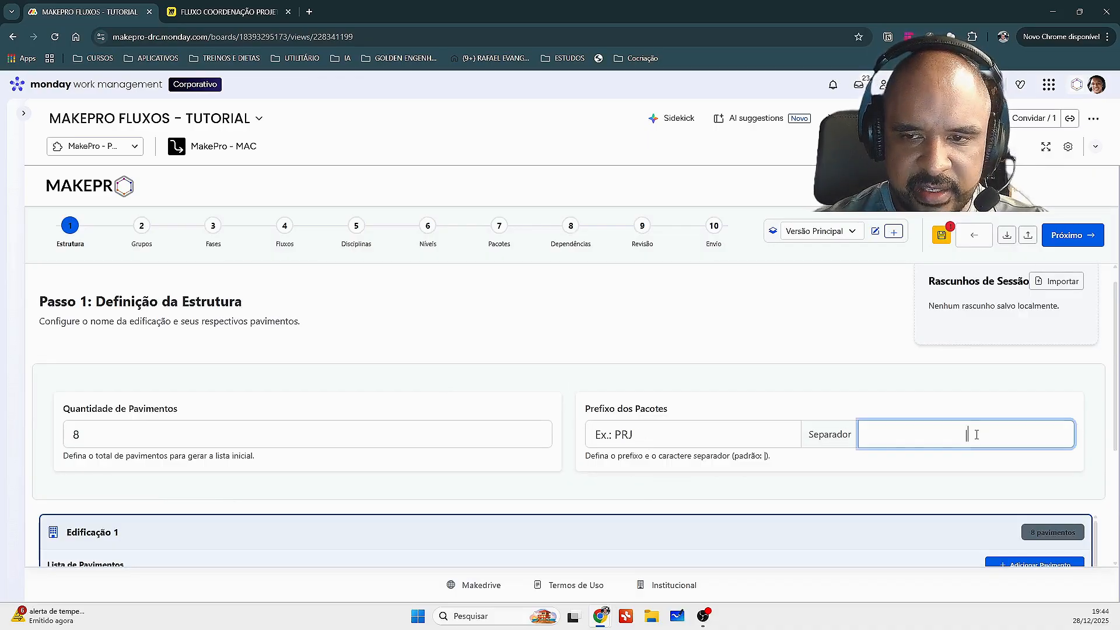
pyautogui.click(717, 440)
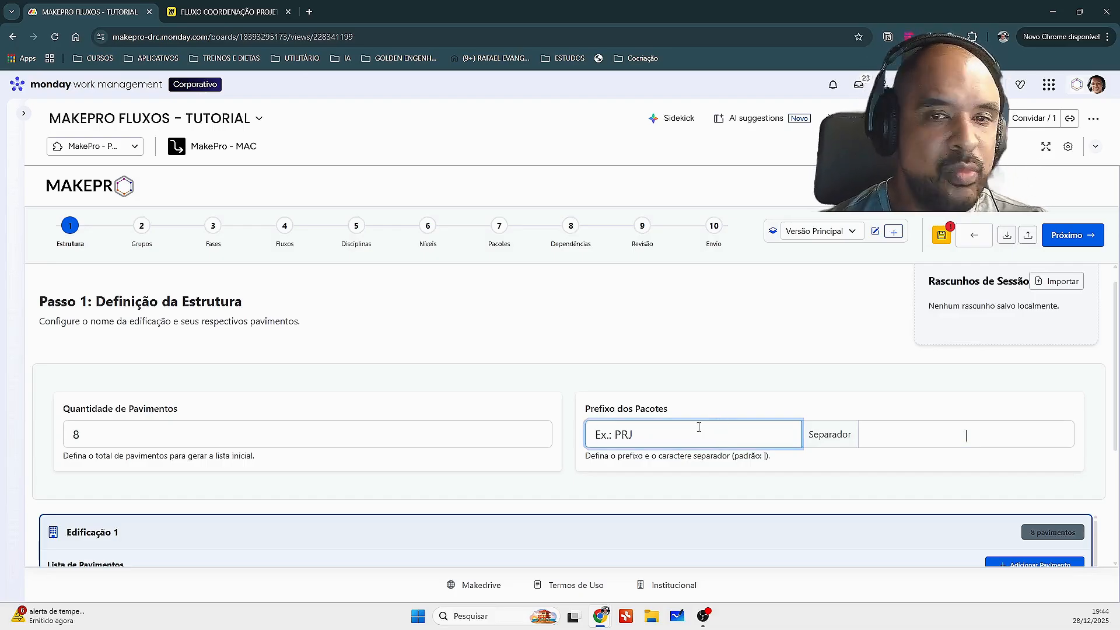
pyautogui.click(1047, 147)
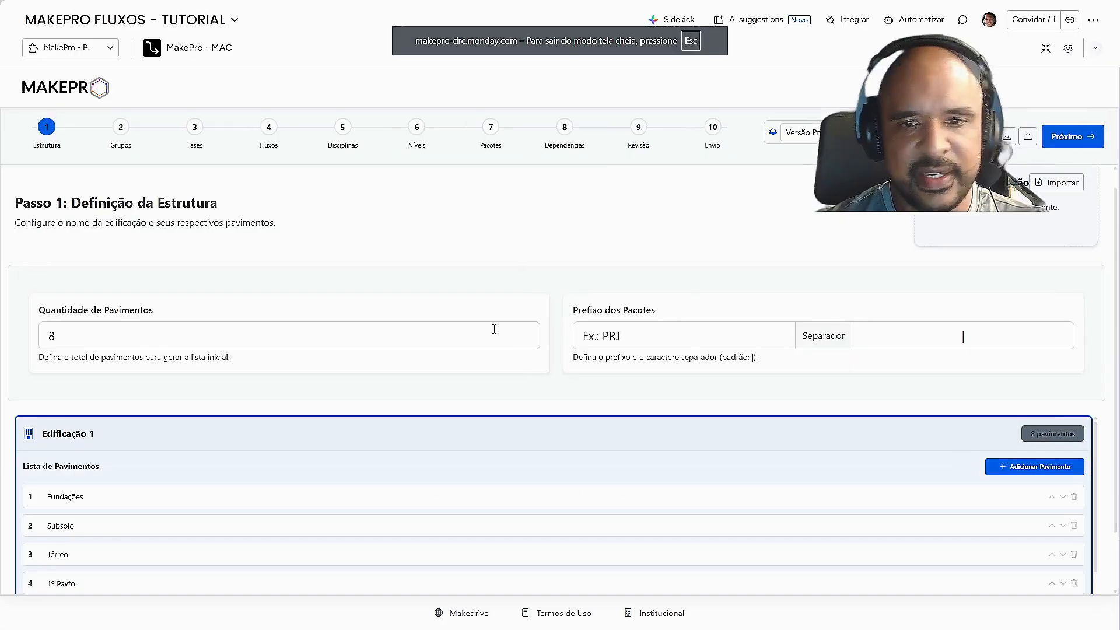
pyautogui.click(638, 341)
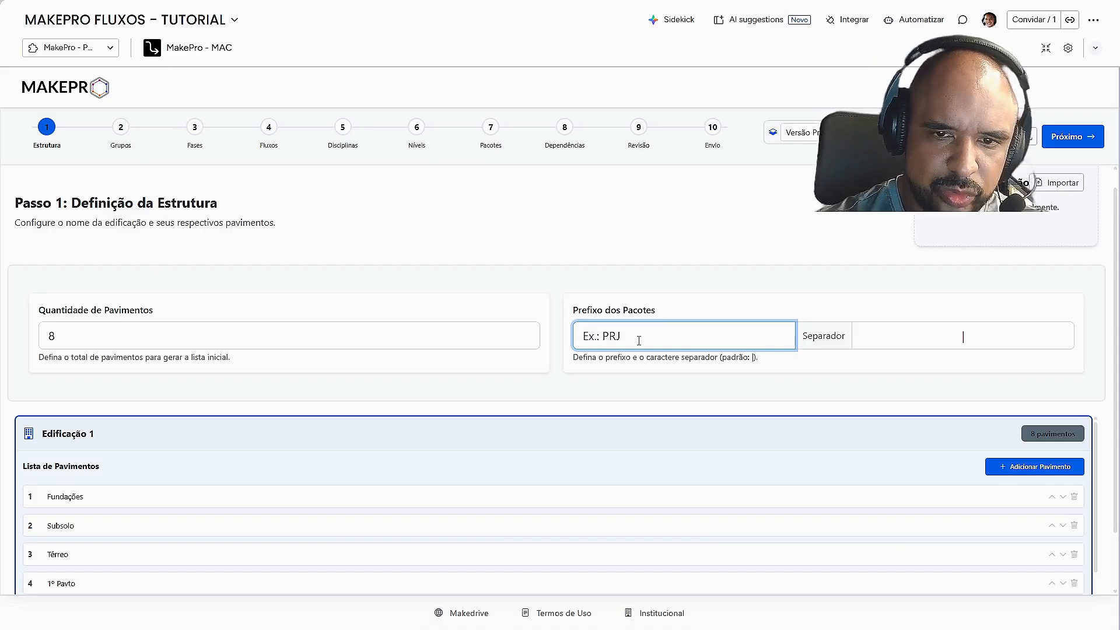
pyautogui.write('TUT')
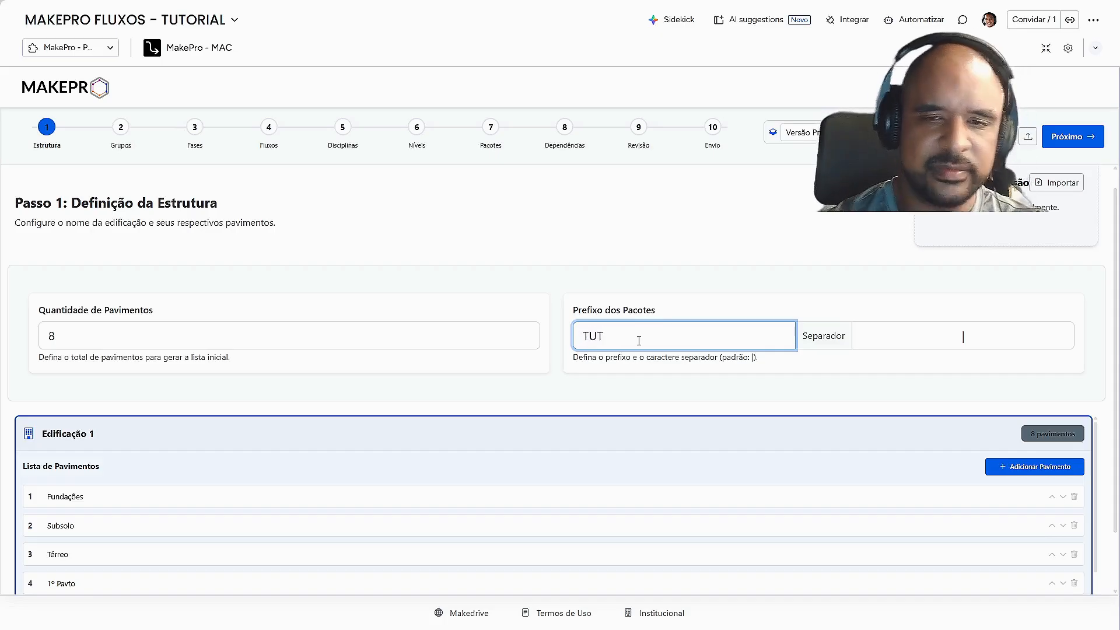
pyautogui.click(784, 314)
# - Check the floor list, advance to the floor grouping stage and create a first group
pyautogui.scroll(-5, 680, 473)
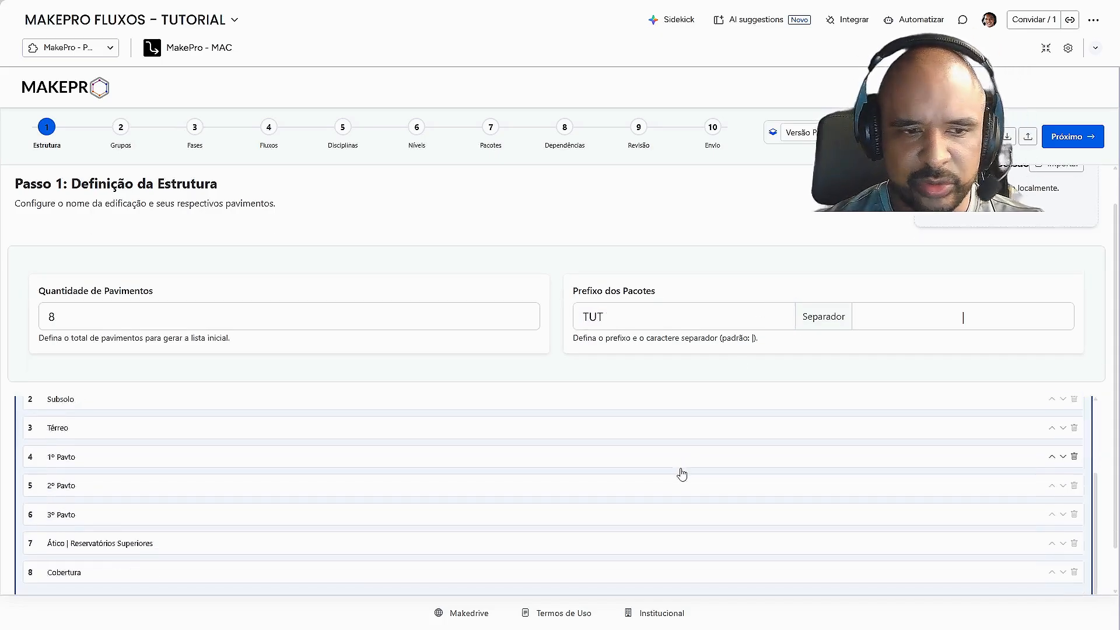
pyautogui.scroll(5, 671, 479)
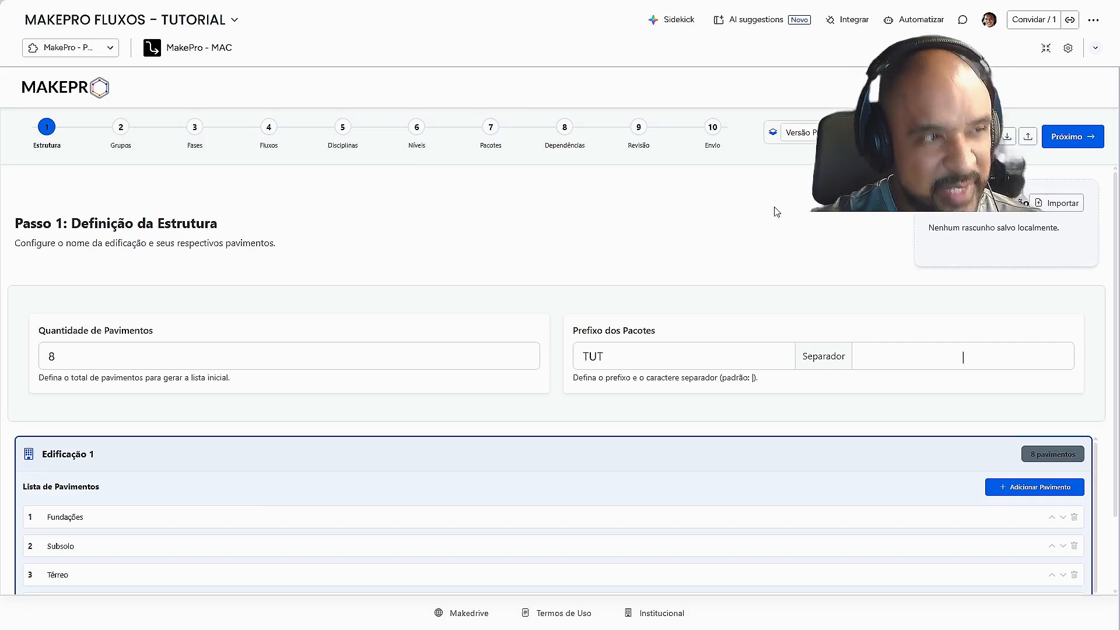
pyautogui.click(1056, 137)
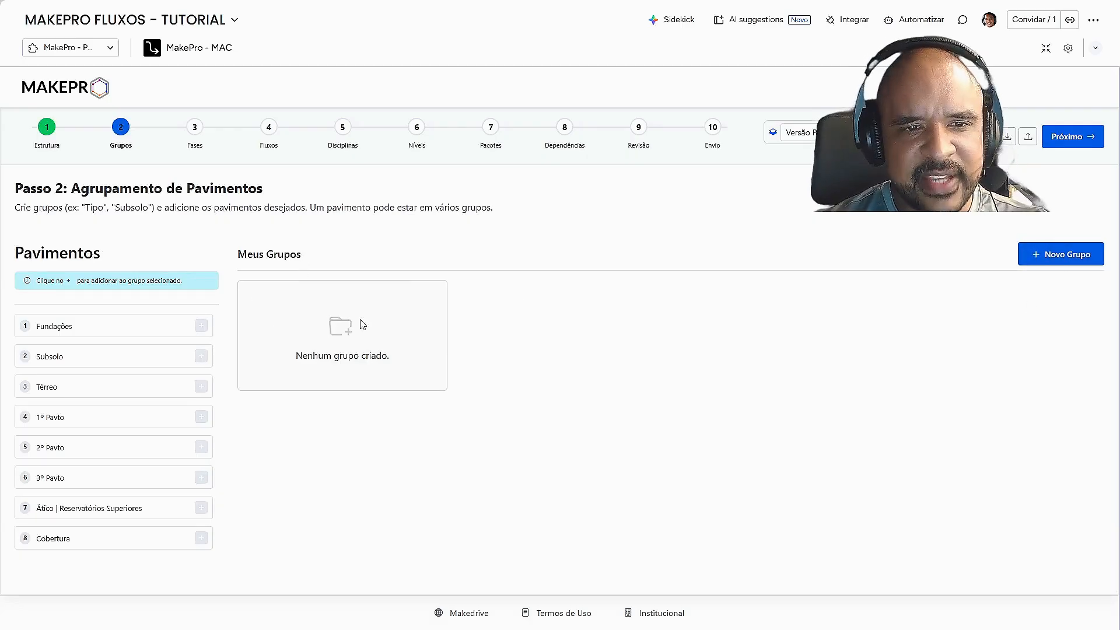
pyautogui.click(1072, 265)
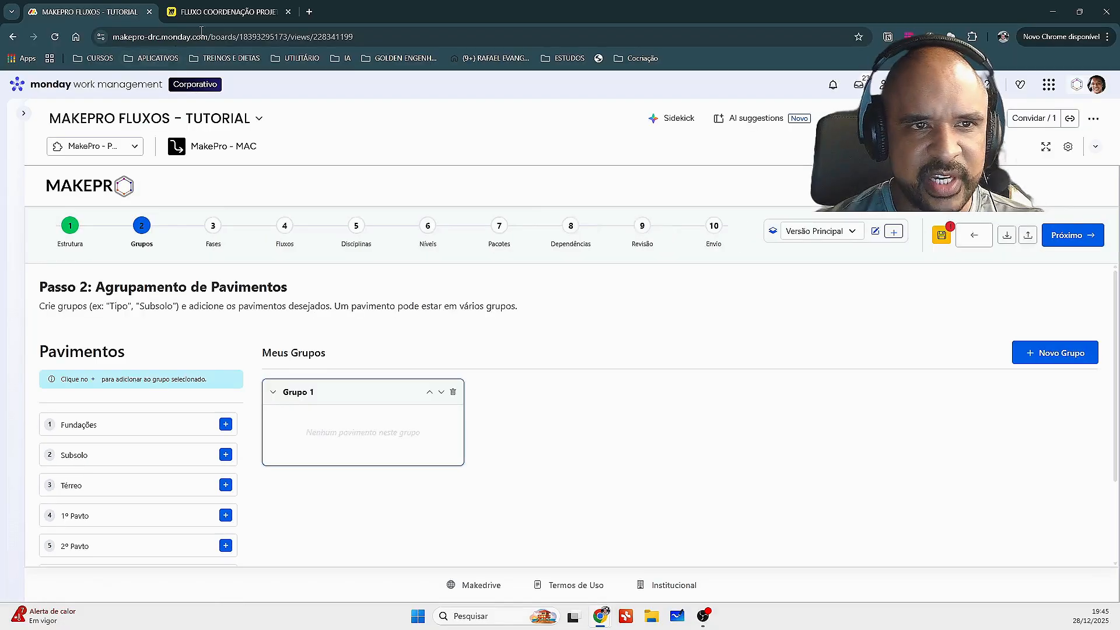
# - Switch to the Miro board and examine the Tipos, Atípicos and Infraestrutura rows of the executive flow matrix
pyautogui.click(217, 13)
pyautogui.scroll(-1, 387, 282)
pyautogui.scroll(-5, 389, 284)
pyautogui.scroll(-5, 392, 284)
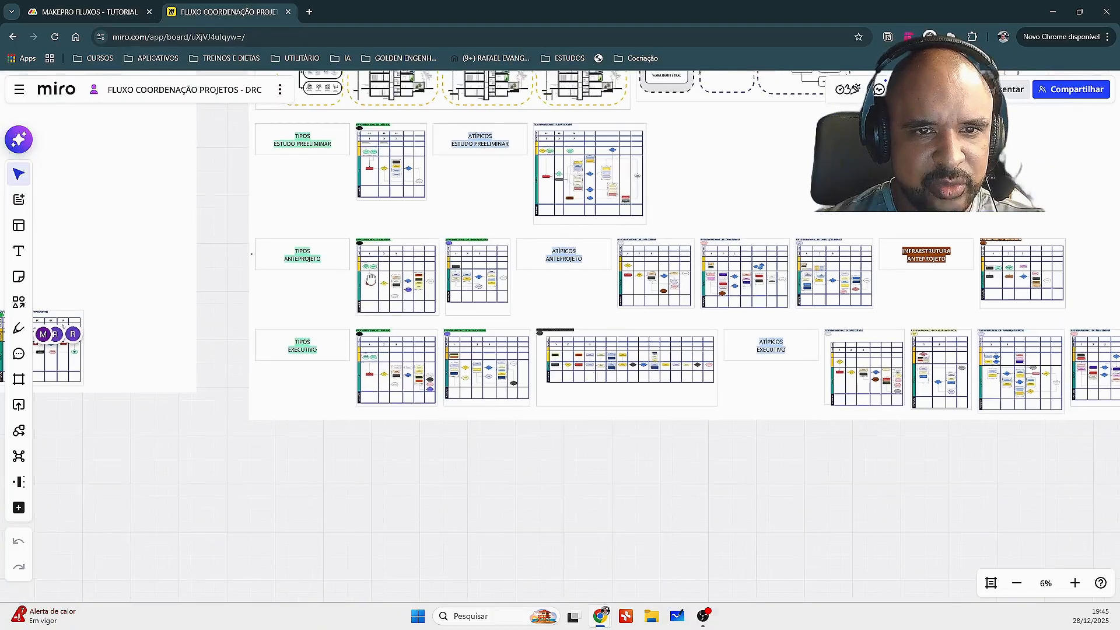
pyautogui.moveTo(392, 284); pyautogui.dragTo(205, 501)
pyautogui.moveTo(815, 338); pyautogui.dragTo(504, 337)
pyautogui.scroll(10, 829, 284)
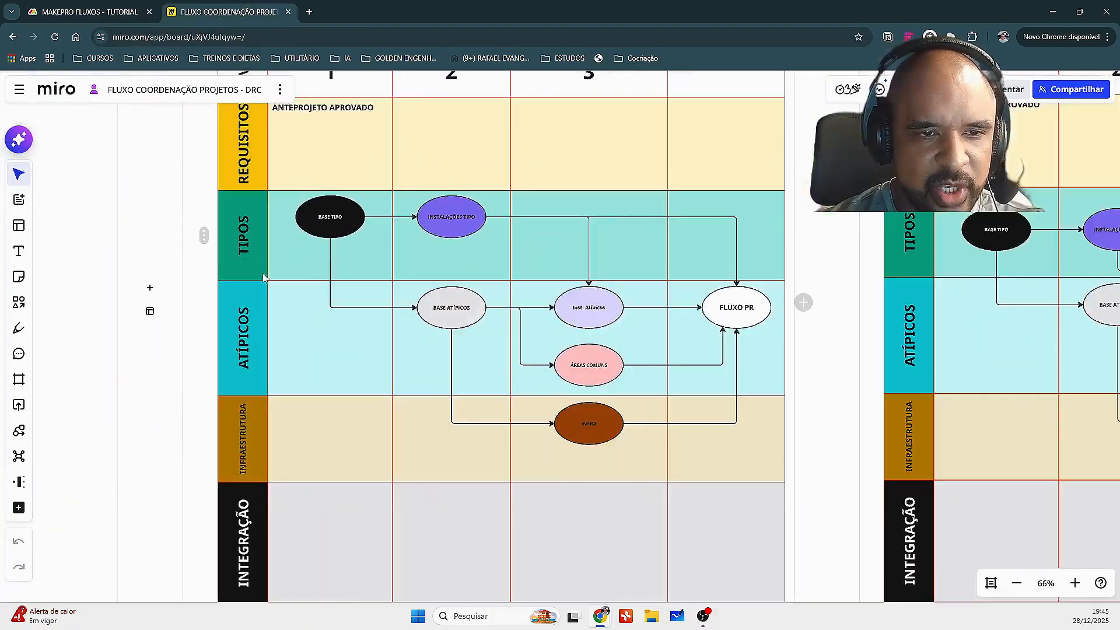
pyautogui.moveTo(263, 274); pyautogui.dragTo(359, 248)
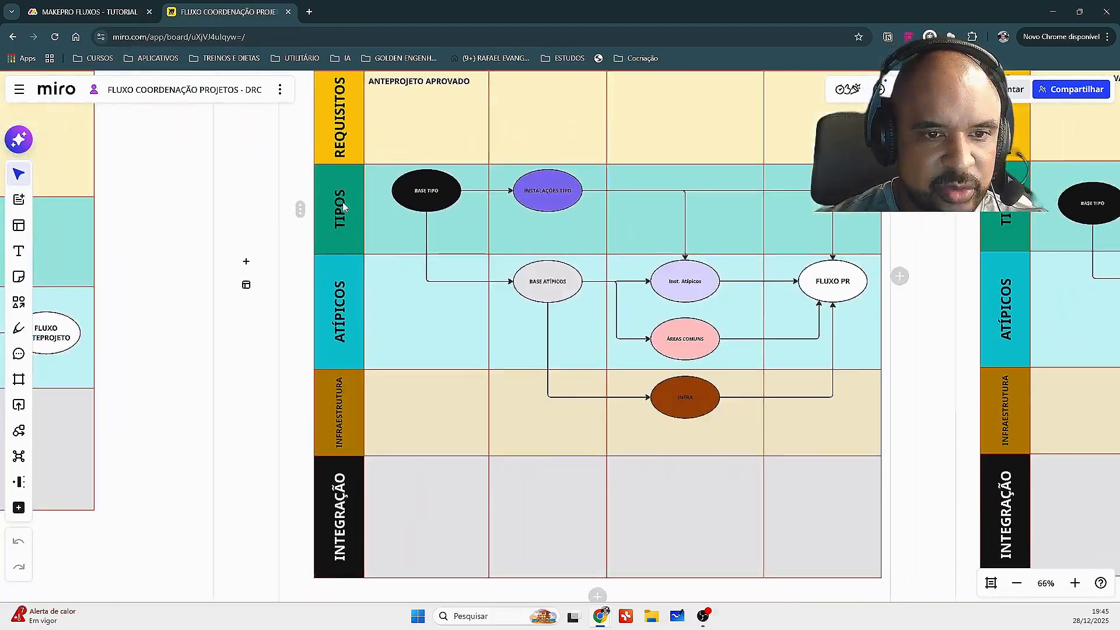
pyautogui.scroll(3, 348, 309)
pyautogui.scroll(-3, 351, 473)
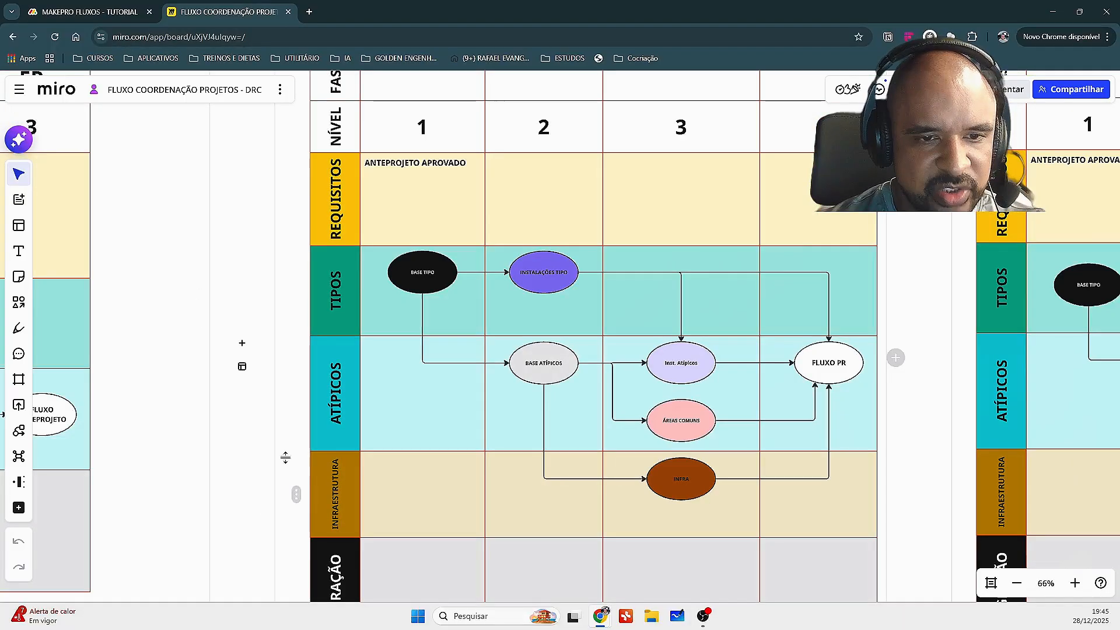
# - Examine the building section drawings on the Miro board for the floors assigned to Tipos, Atípicos and Infraestrutura
pyautogui.scroll(-4, 339, 478)
pyautogui.moveTo(189, 453); pyautogui.dragTo(833, 373)
pyautogui.moveTo(304, 406); pyautogui.dragTo(1102, 320)
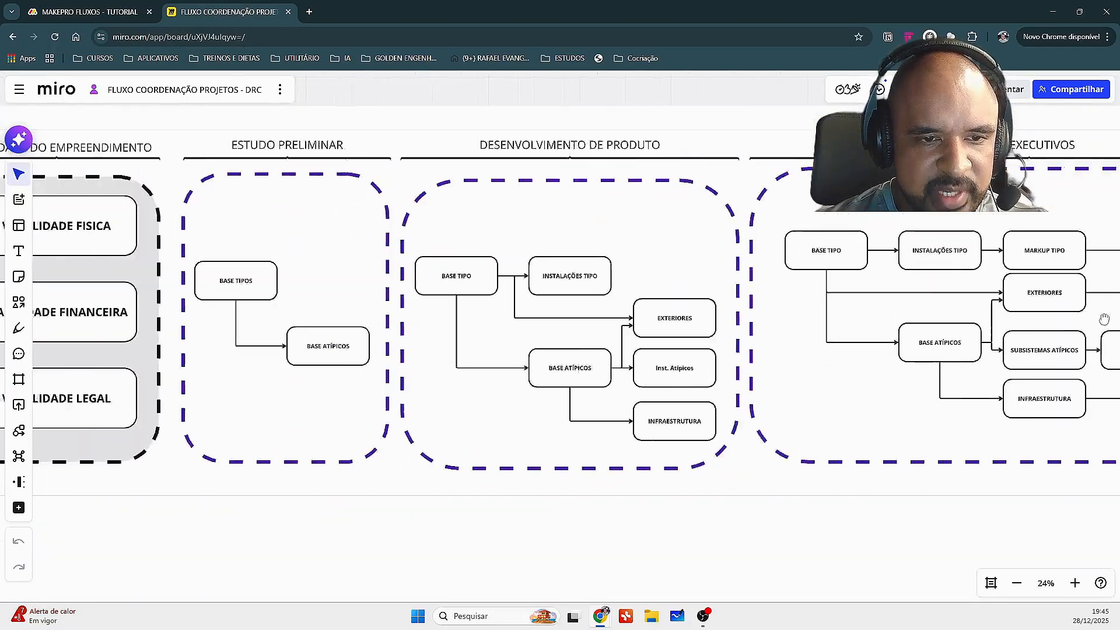
pyautogui.moveTo(350, 327); pyautogui.dragTo(1013, 339)
pyautogui.moveTo(490, 330); pyautogui.dragTo(611, 299)
pyautogui.moveTo(885, 277); pyautogui.dragTo(995, 303)
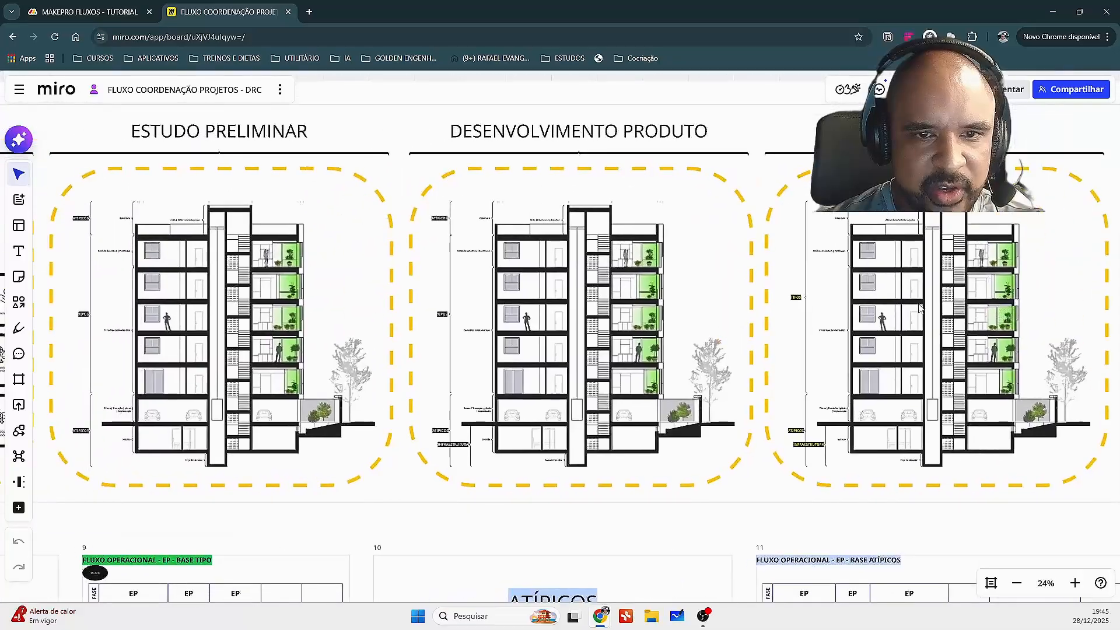
pyautogui.scroll(4, 694, 295)
pyautogui.moveTo(326, 397); pyautogui.dragTo(408, 351)
pyautogui.scroll(-2, 403, 354)
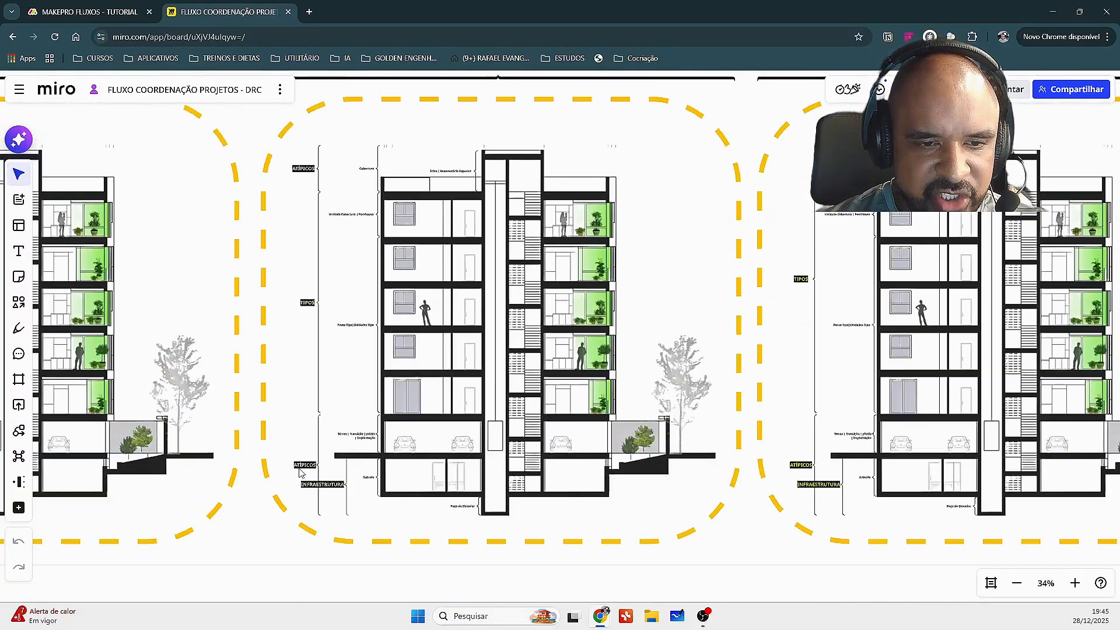
pyautogui.scroll(2, 303, 420)
pyautogui.scroll(-4, 303, 188)
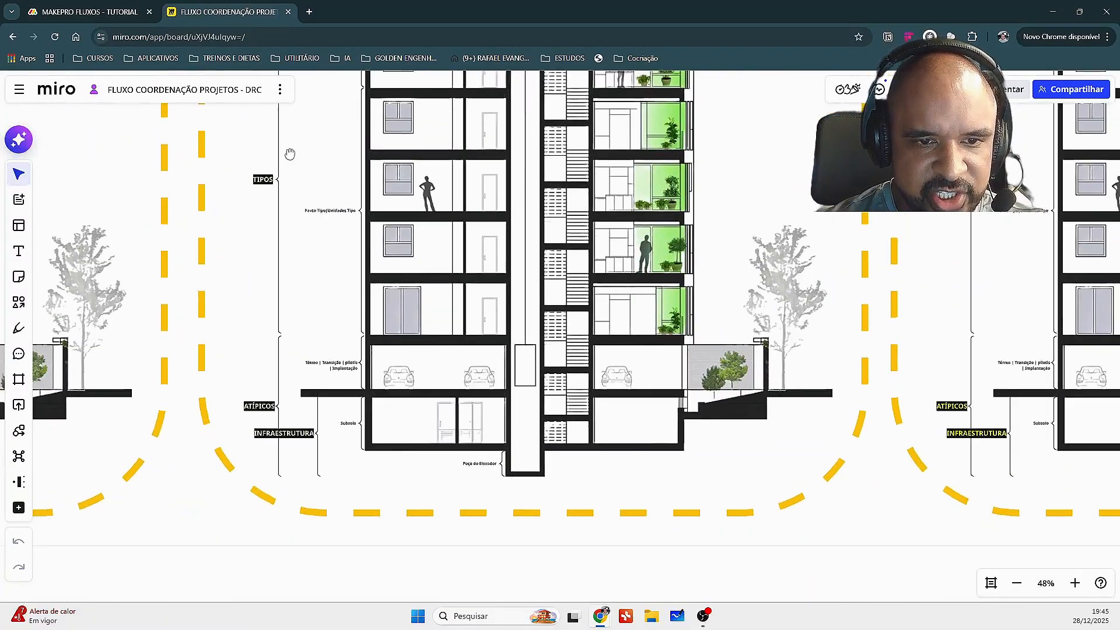
pyautogui.scroll(4, 323, 449)
# - Switch back to the monday board and rename the first floor group as TIPOS
pyautogui.click(110, 17)
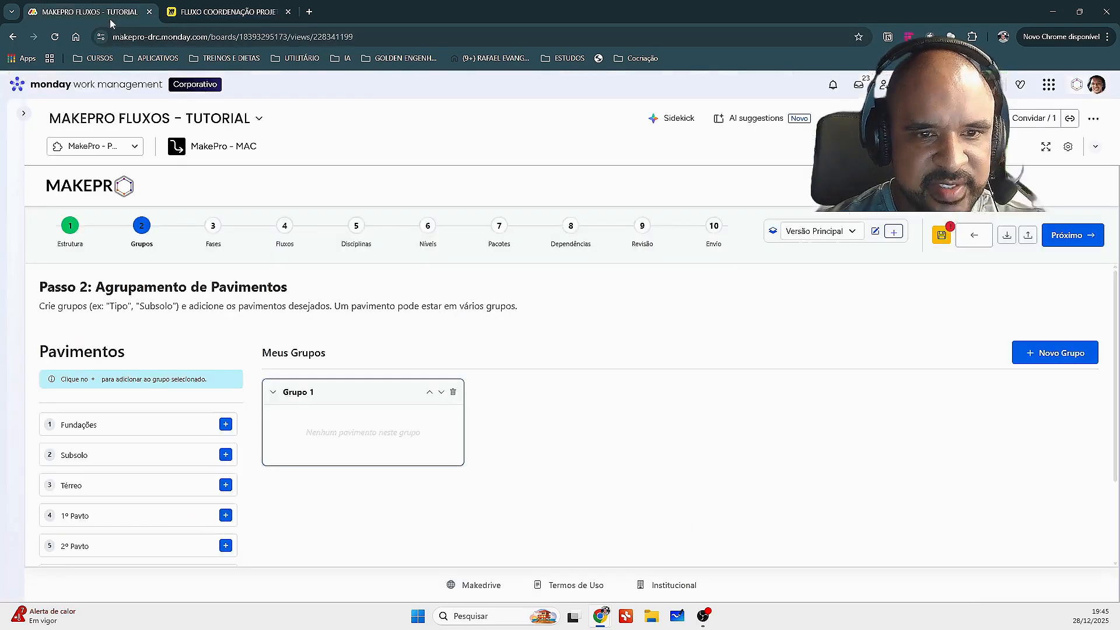
pyautogui.scroll(-1, 397, 437)
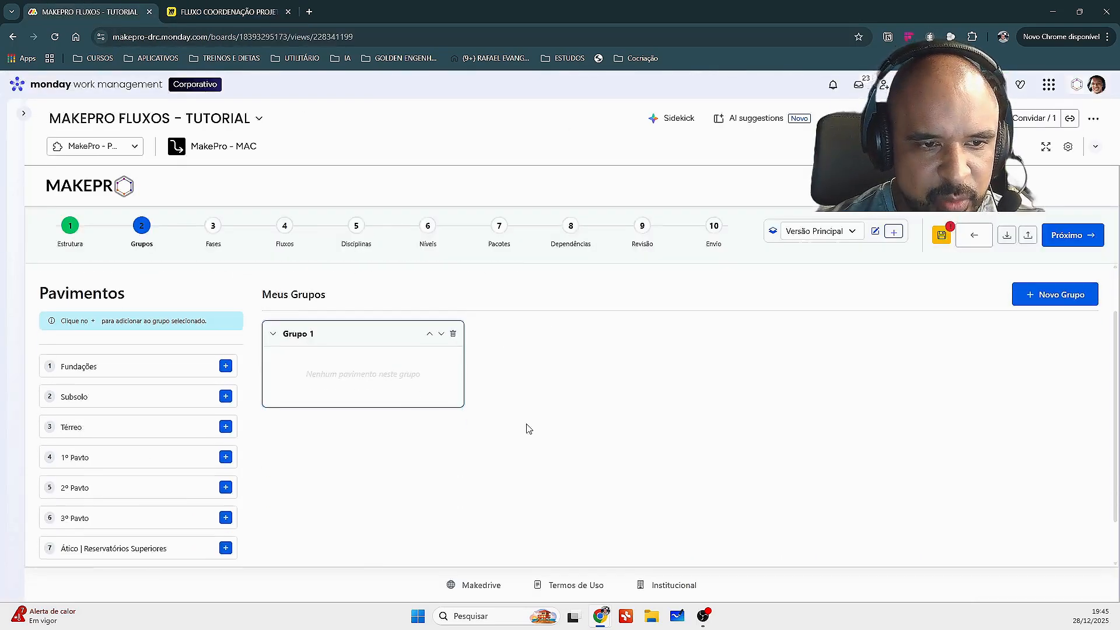
pyautogui.doubleClick(309, 334)
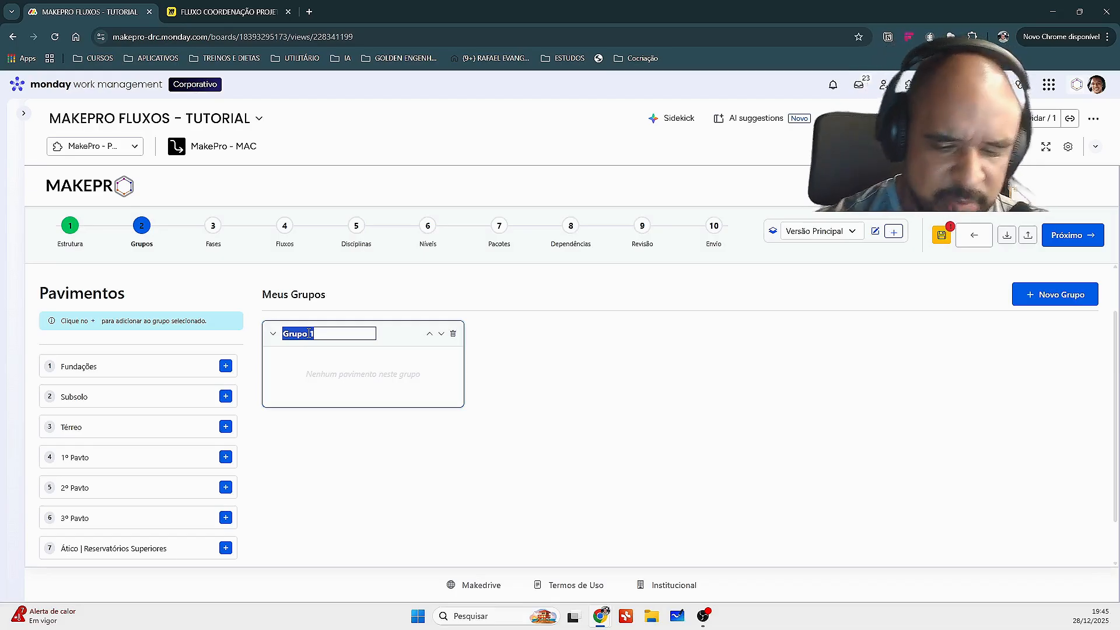
pyautogui.write('TIPOS')
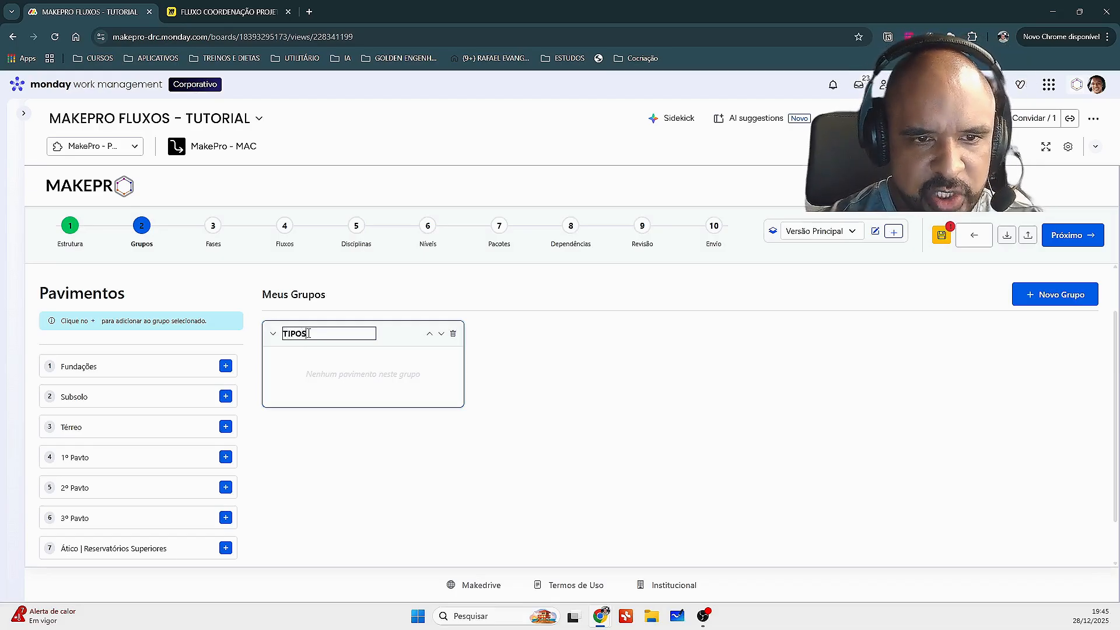
pyautogui.press('Return')
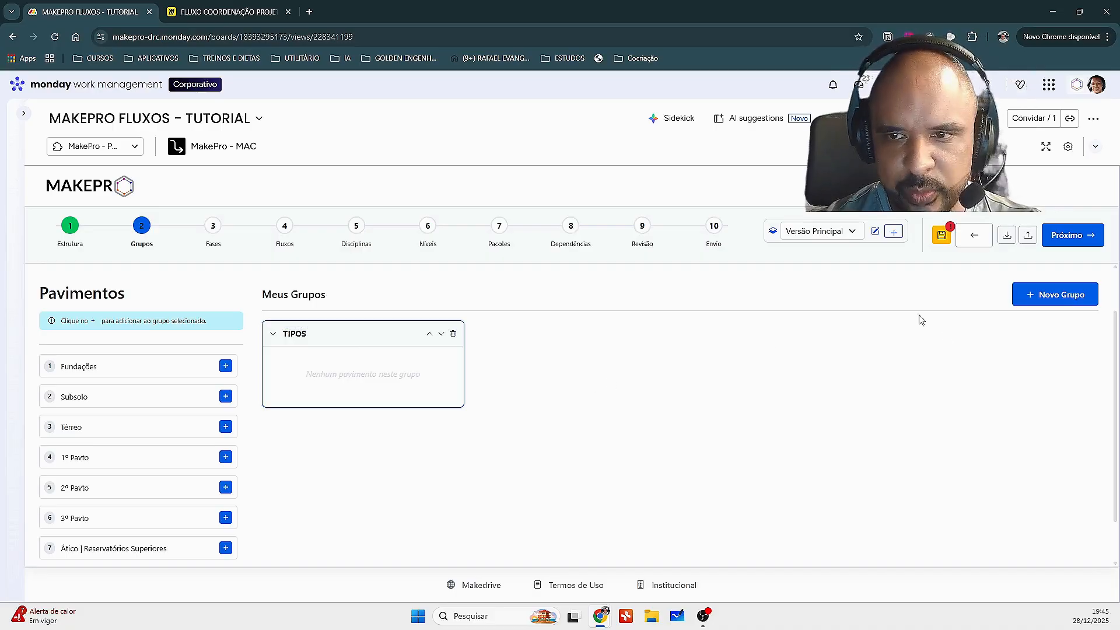
# - Add a second floor group and name it ATÍPICOS
pyautogui.click(1031, 304)
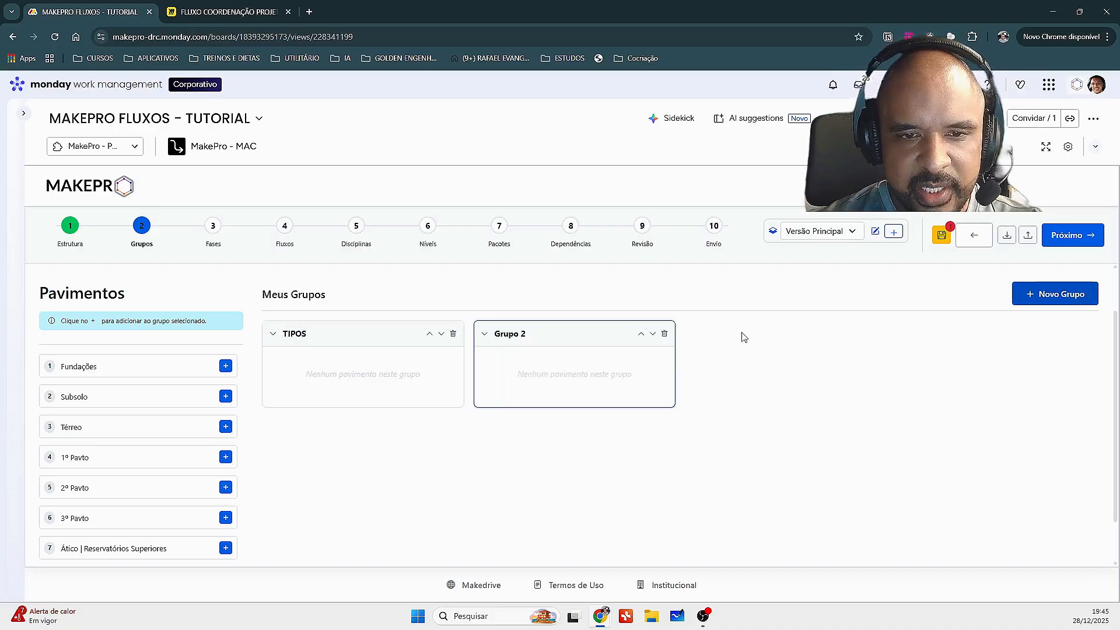
pyautogui.doubleClick(508, 333)
pyautogui.write('ATÍ')
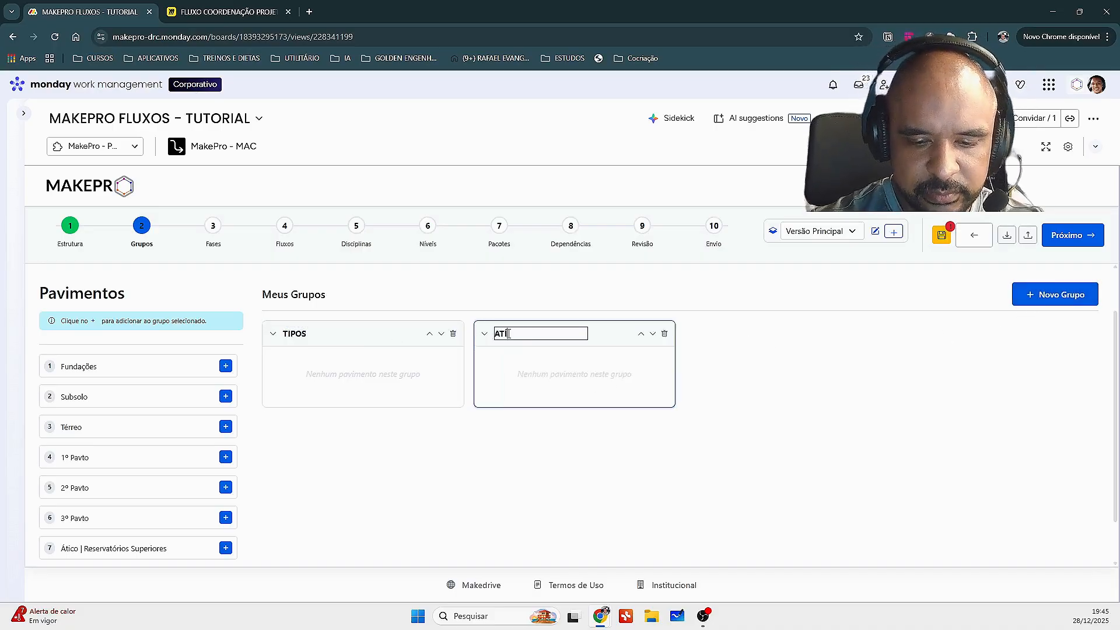
pyautogui.write('PICO')
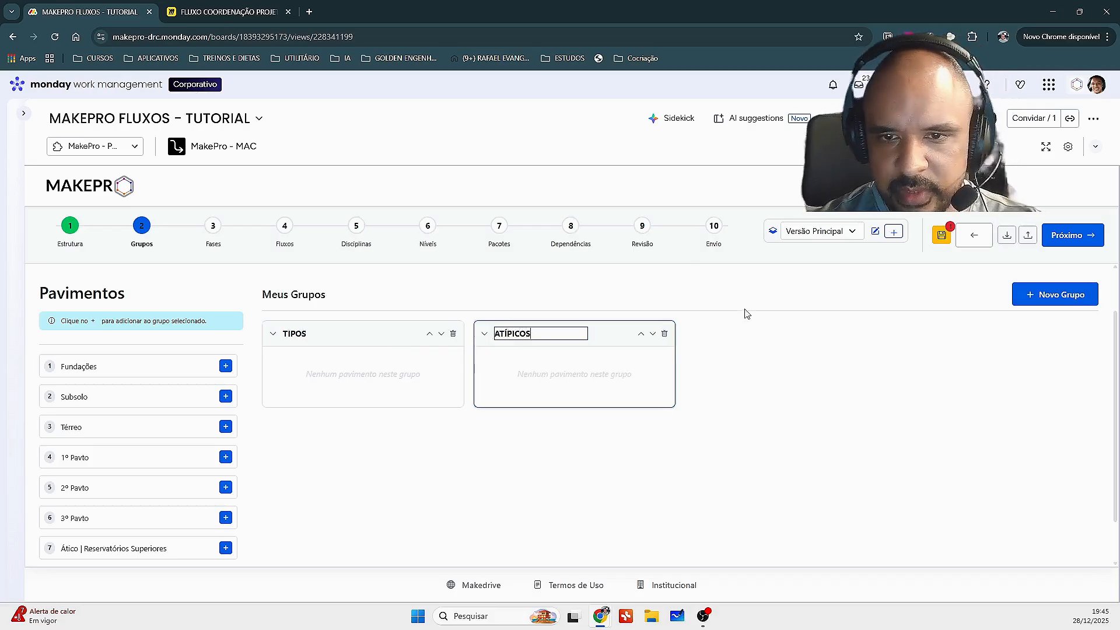
pyautogui.write('S')
pyautogui.press('Return')
# - Add a third floor group and name it INFRAESTRUTURA
pyautogui.click(1055, 294)
pyautogui.doubleClick(722, 334)
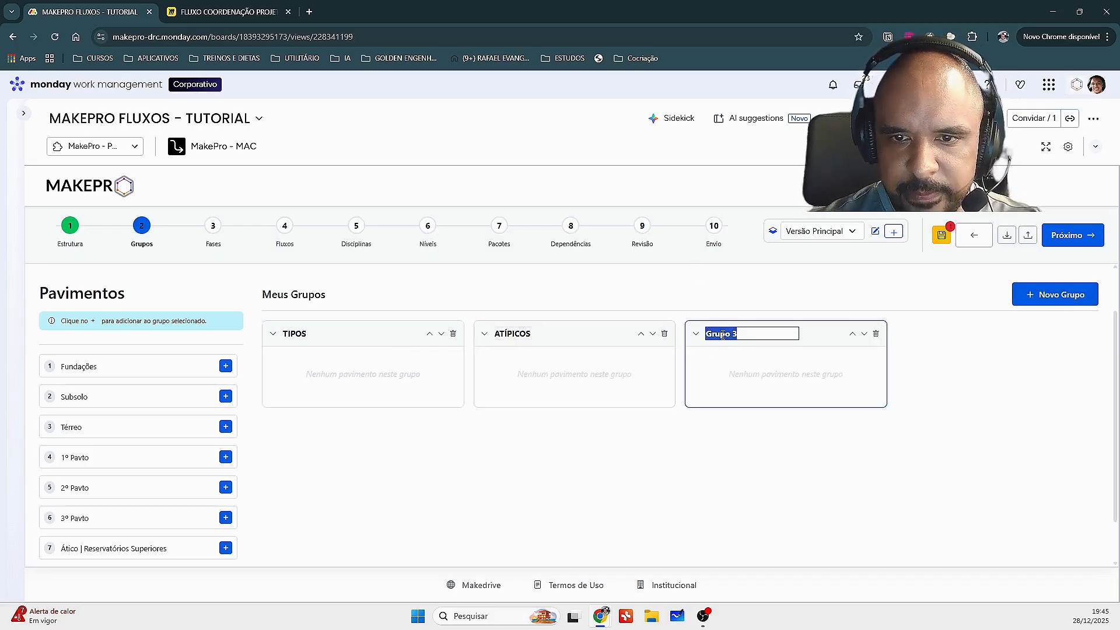
pyautogui.write('INFRAESTRUTURA')
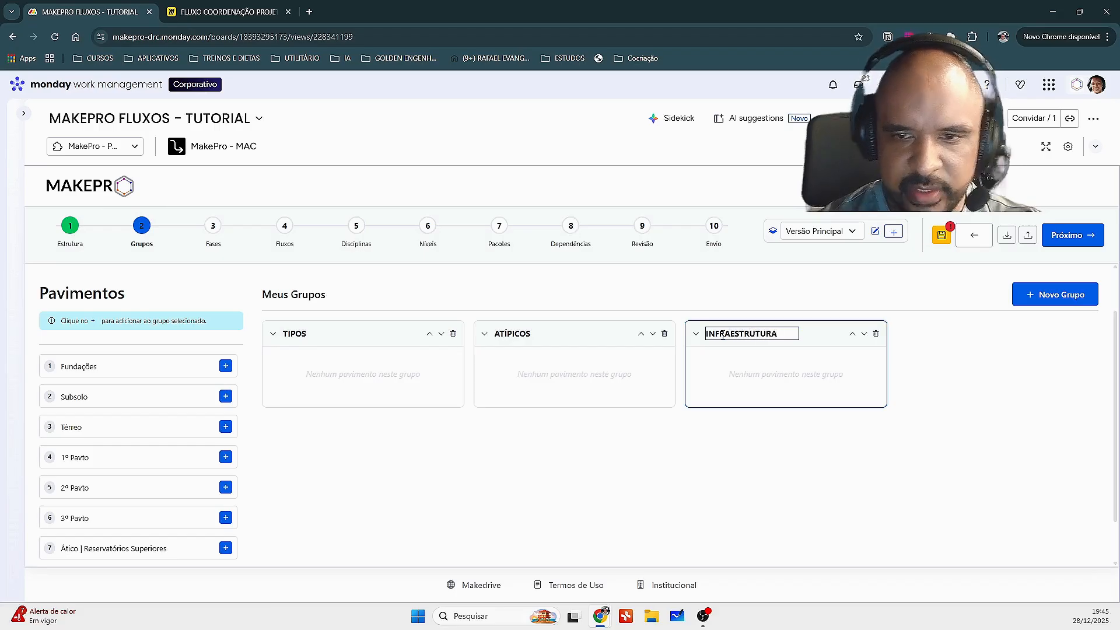
pyautogui.press('Return')
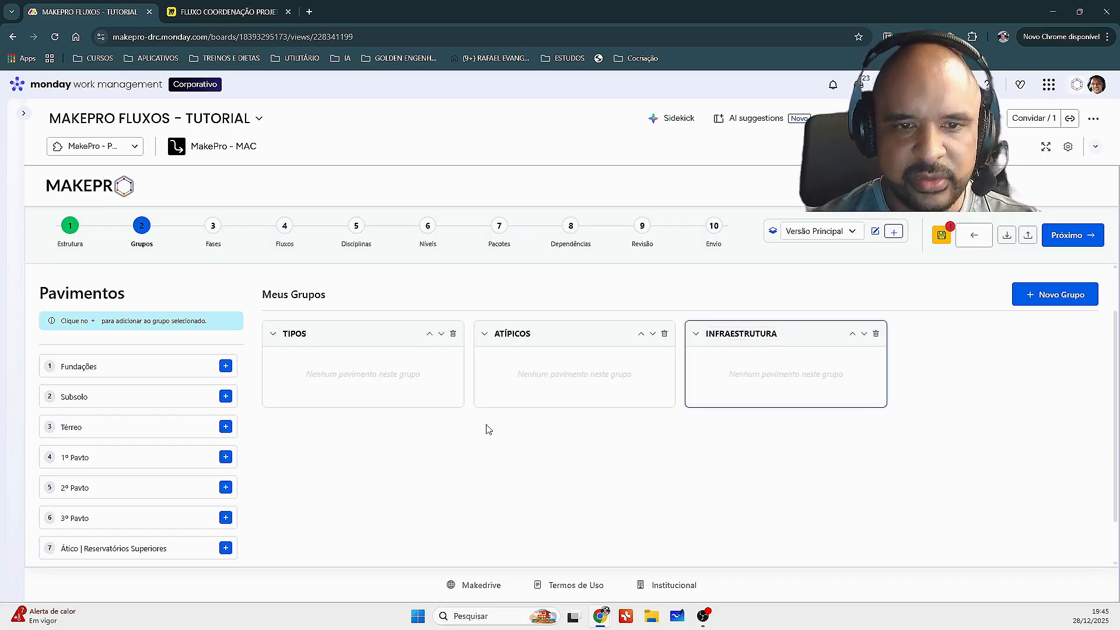
# - Check the floor list against the building section on the Miro board, examining which floors the Tipos, Atípicos and Infraestrutura brackets cover
pyautogui.scroll(-2, 348, 383)
pyautogui.scroll(2, 309, 397)
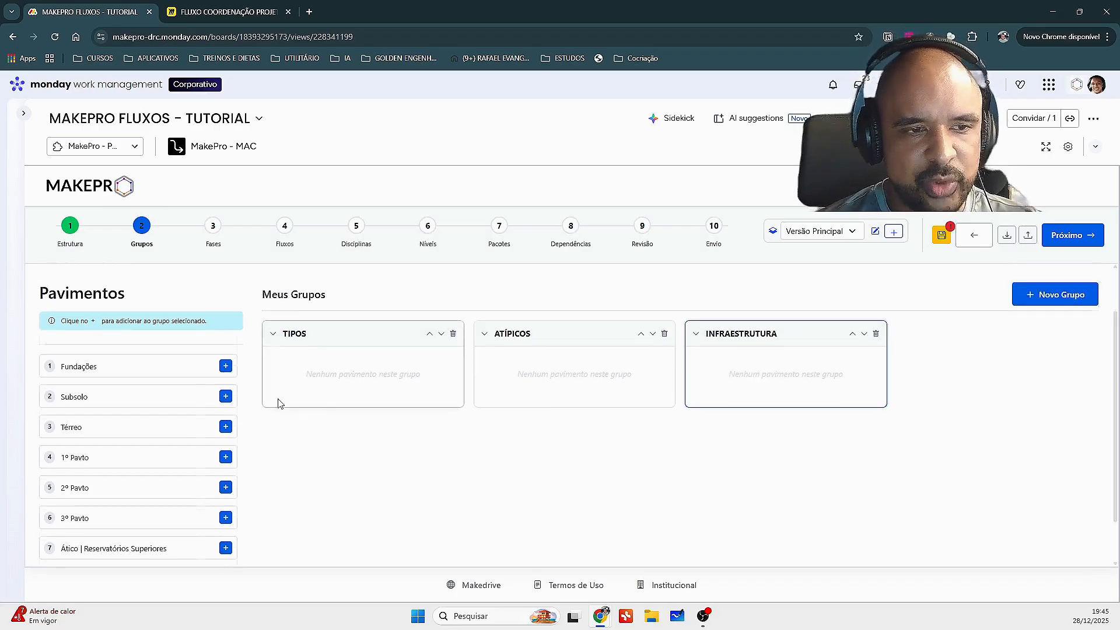
pyautogui.scroll(-1, 279, 402)
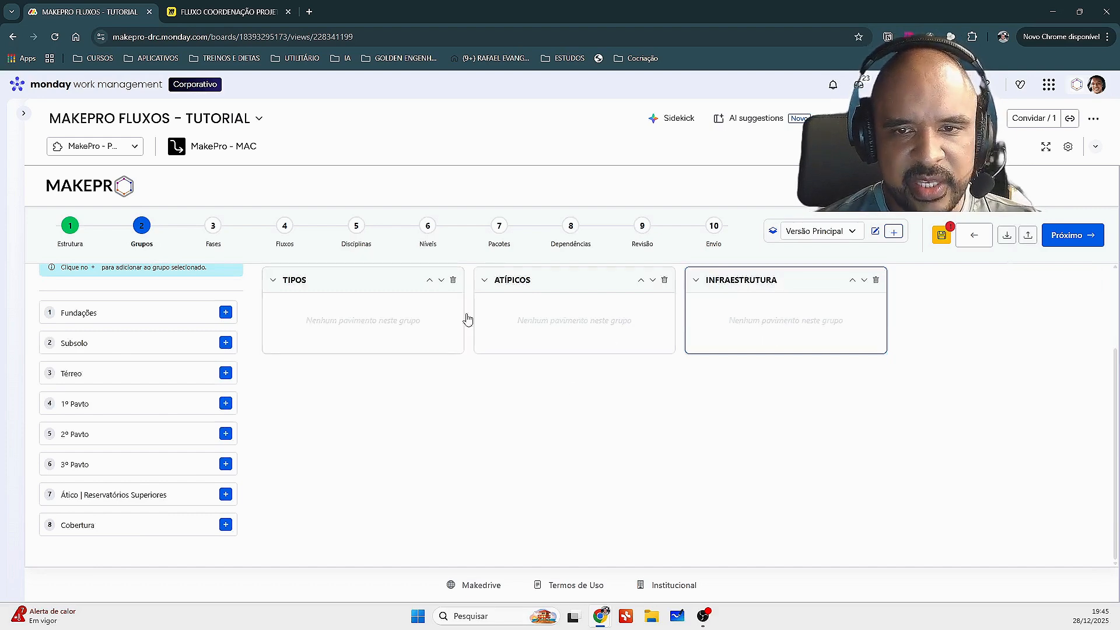
pyautogui.scroll(1, 408, 318)
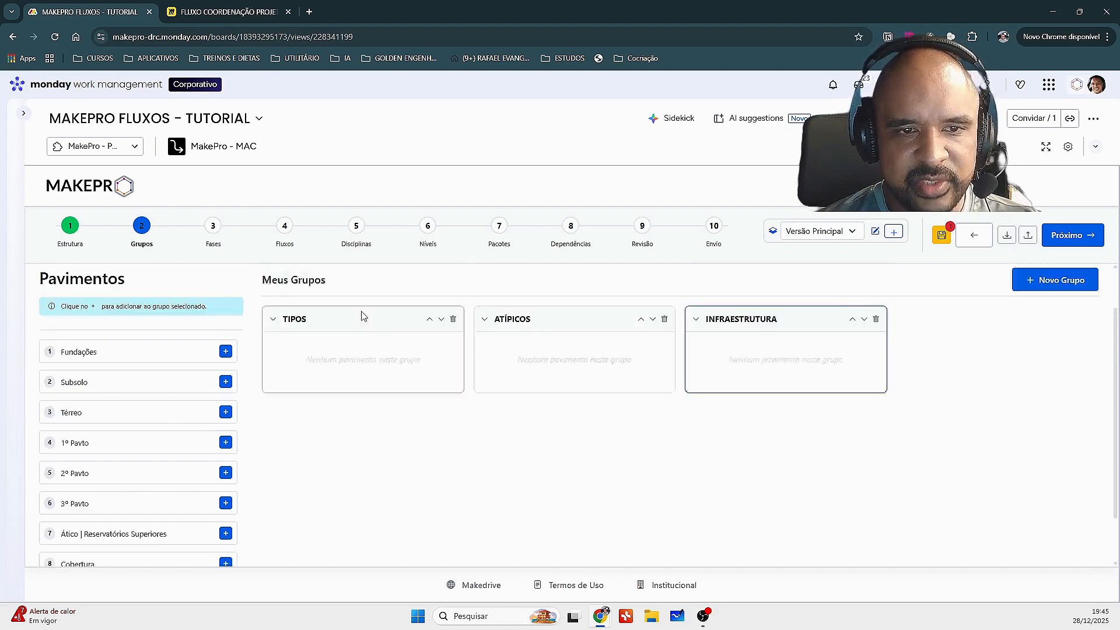
pyautogui.click(227, 11)
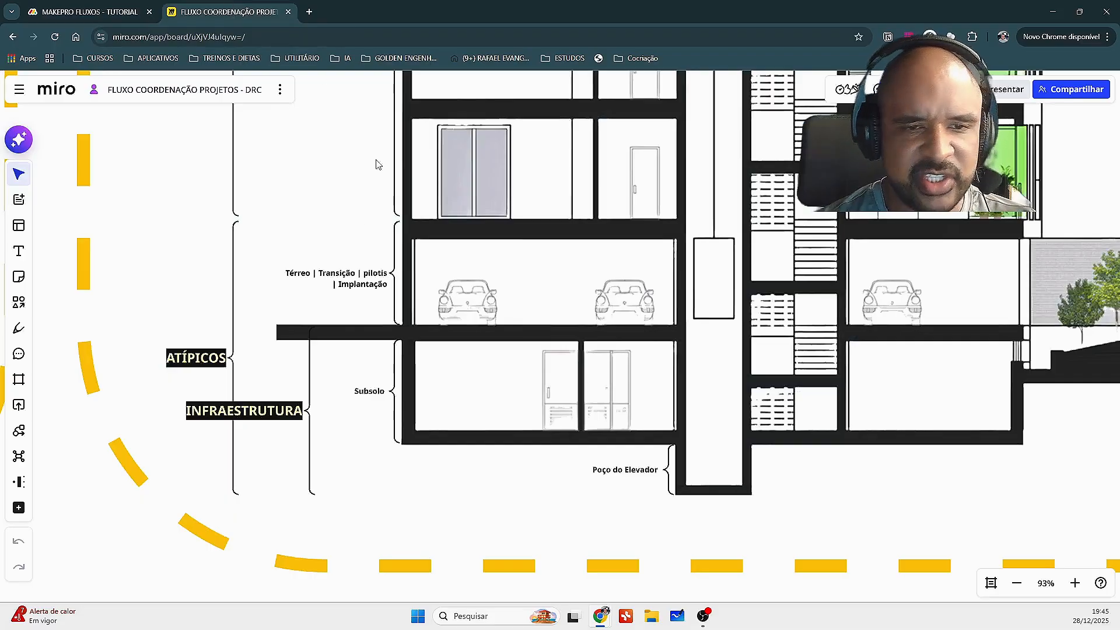
pyautogui.scroll(1, 293, 380)
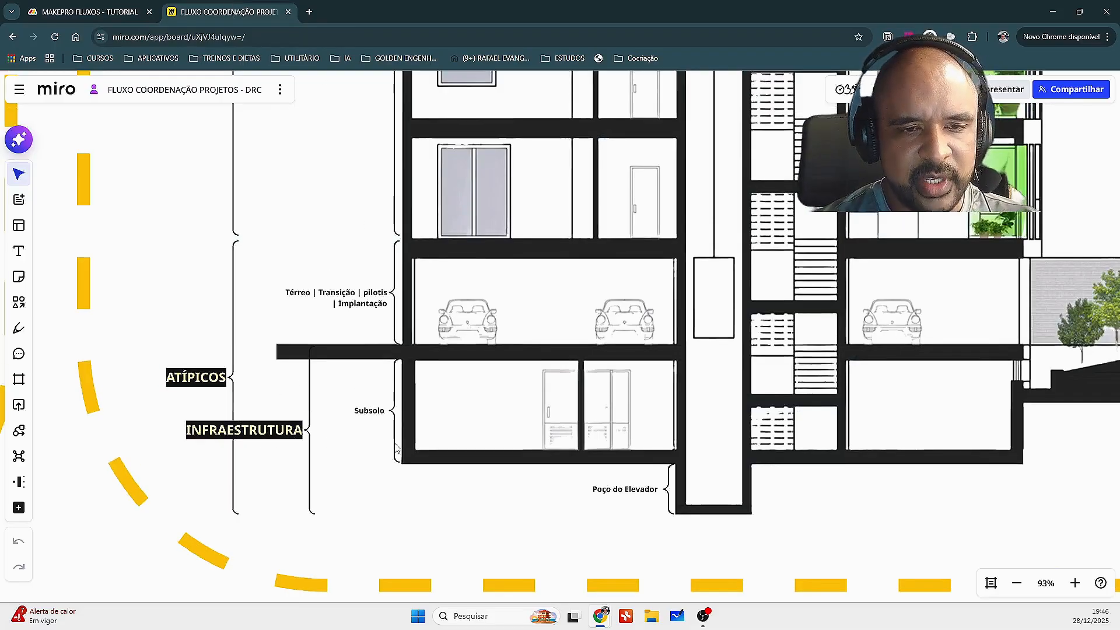
pyautogui.keyDown('ctrl'); pyautogui.scroll(-3, 278, 375); pyautogui.keyUp('ctrl')
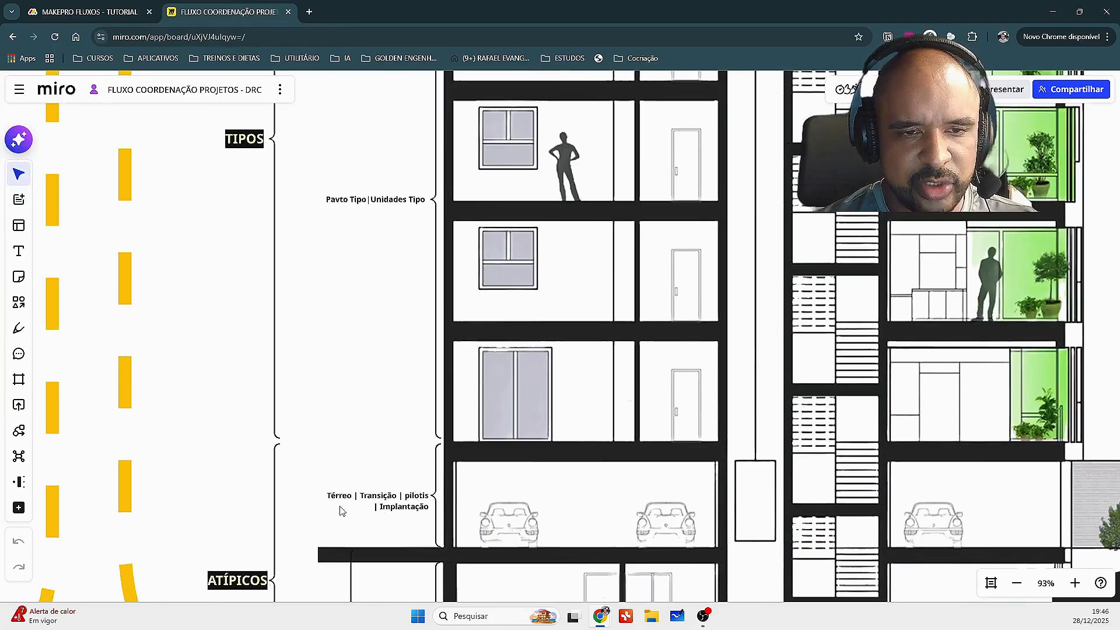
pyautogui.scroll(6, 344, 507)
pyautogui.scroll(-5, 409, 373)
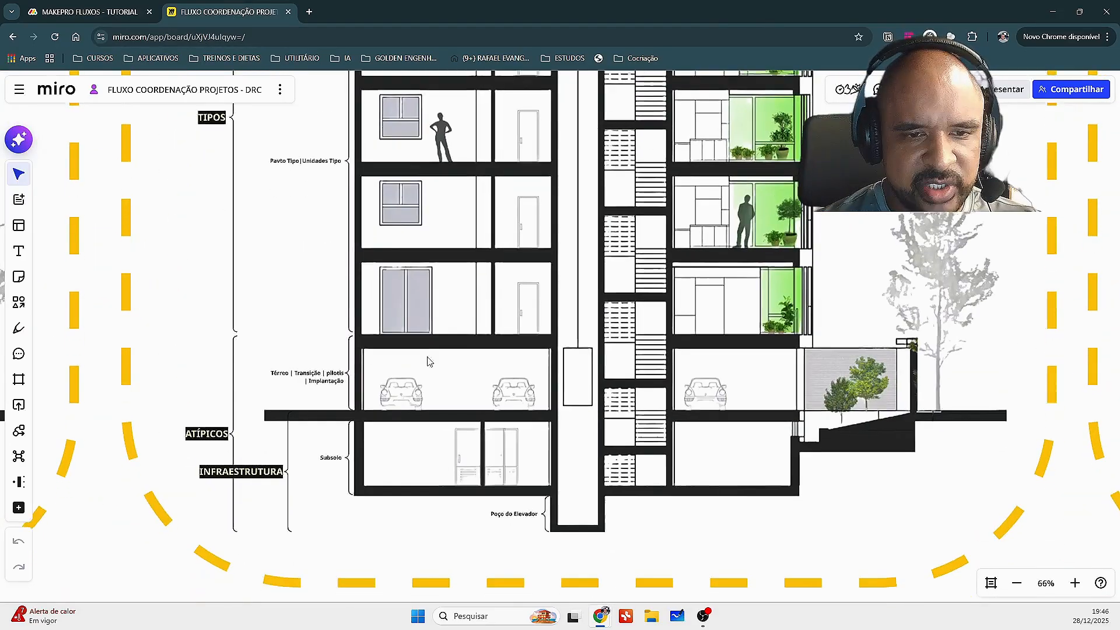
pyautogui.scroll(5, 292, 409)
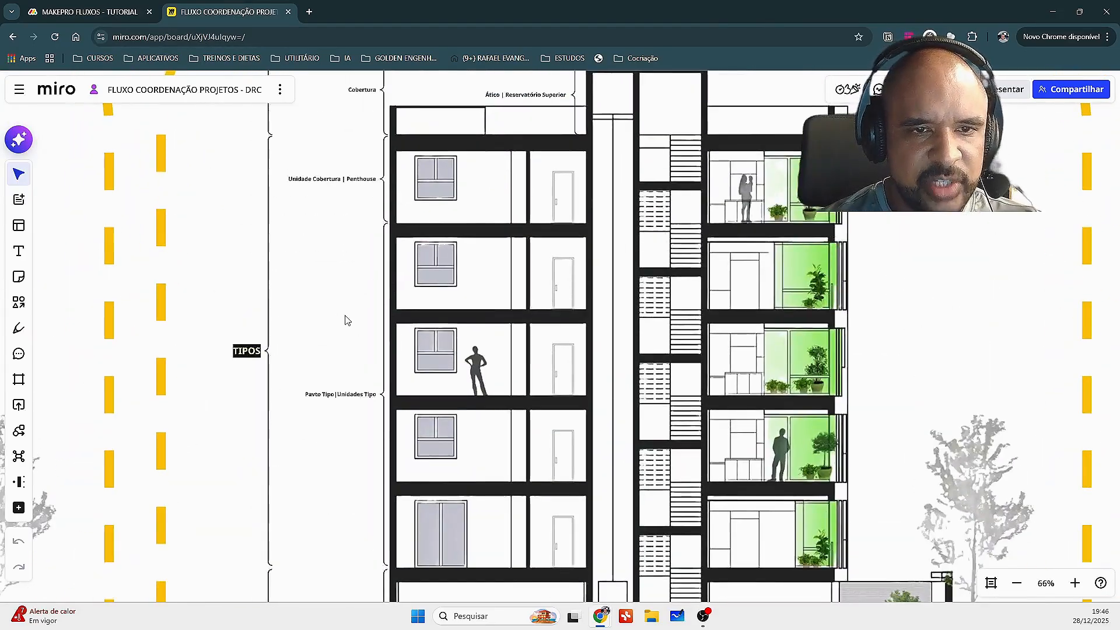
pyautogui.scroll(2, 344, 320)
pyautogui.scroll(-2, 330, 263)
pyautogui.scroll(4, 315, 263)
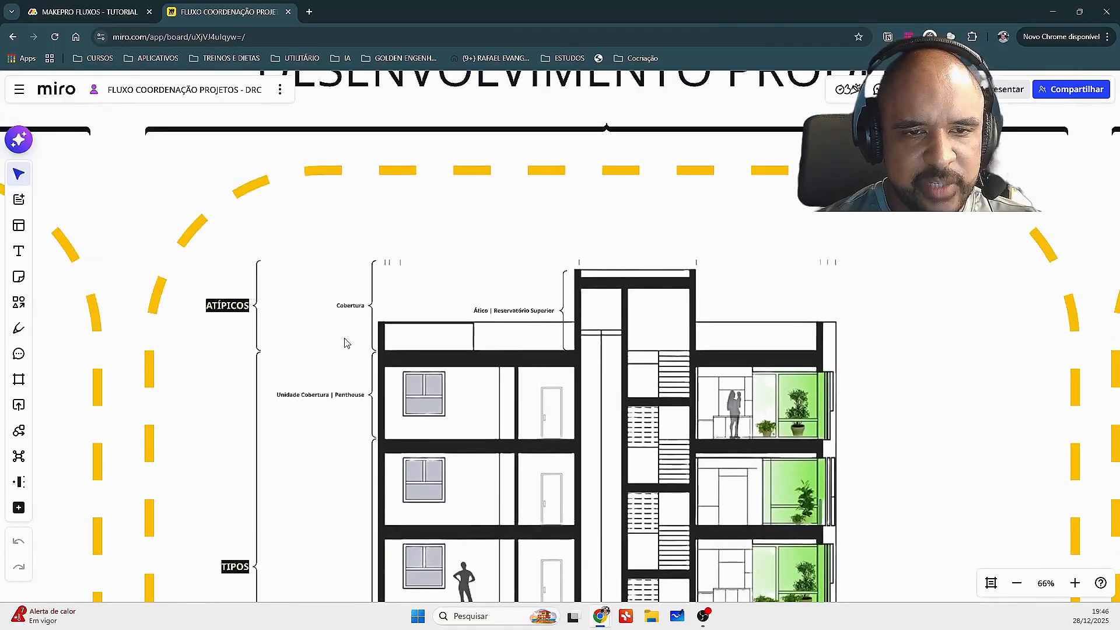
pyautogui.scroll(-9, 327, 233)
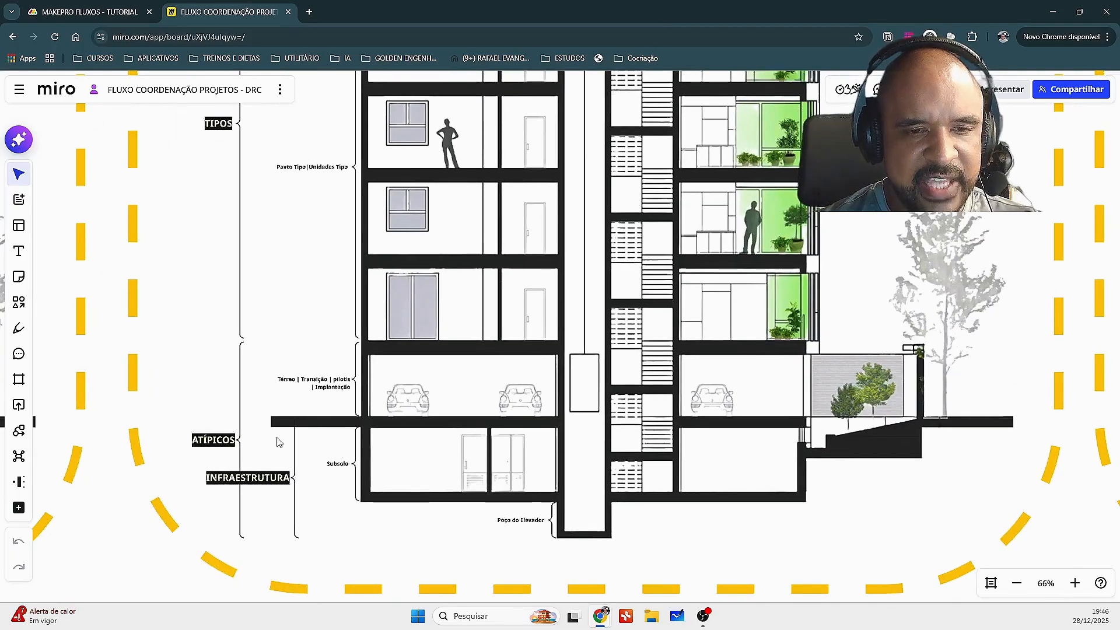
# - Switch back to the monday board and assign 1º Pavto, 2º Pavto and 3º Pavto to the TIPOS group
pyautogui.click(117, 11)
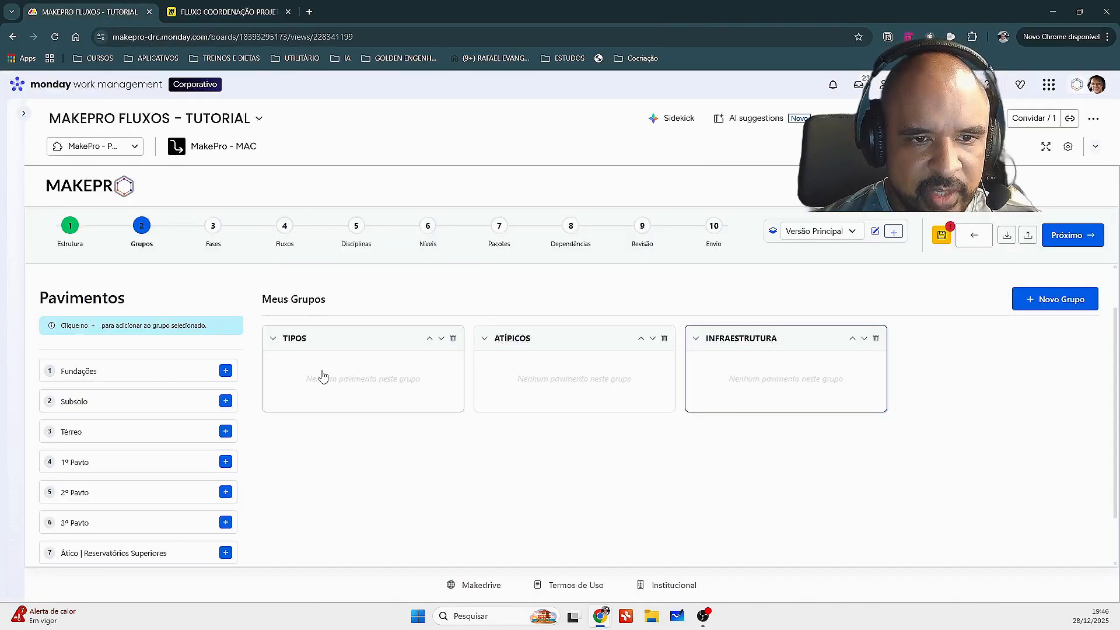
pyautogui.scroll(-1, 302, 449)
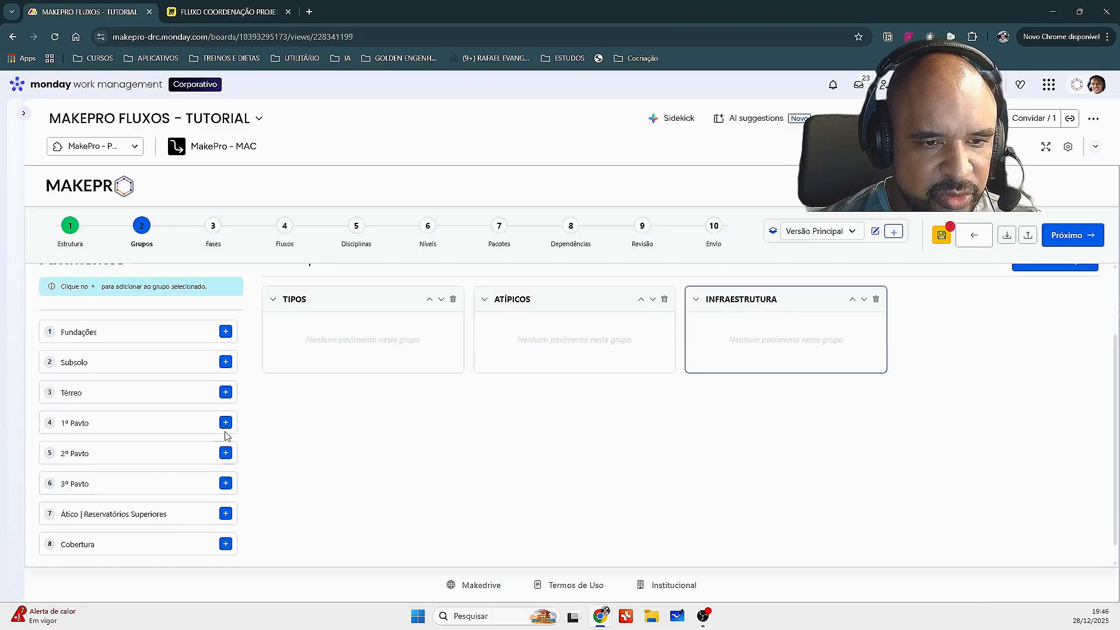
pyautogui.click(356, 301)
pyautogui.press('Return')
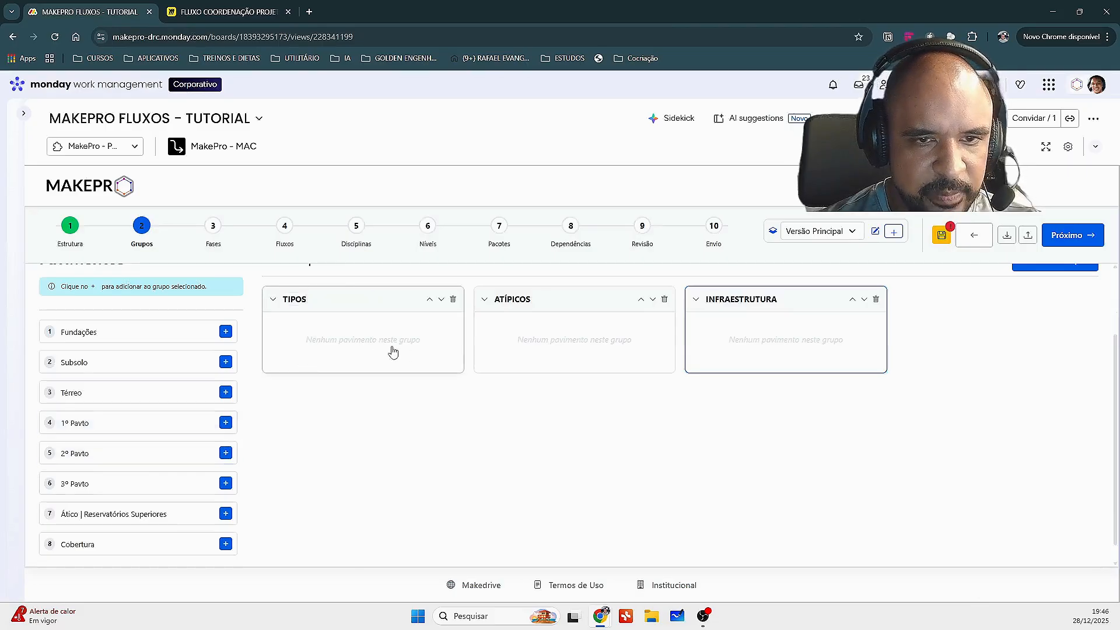
pyautogui.scroll(1, 583, 346)
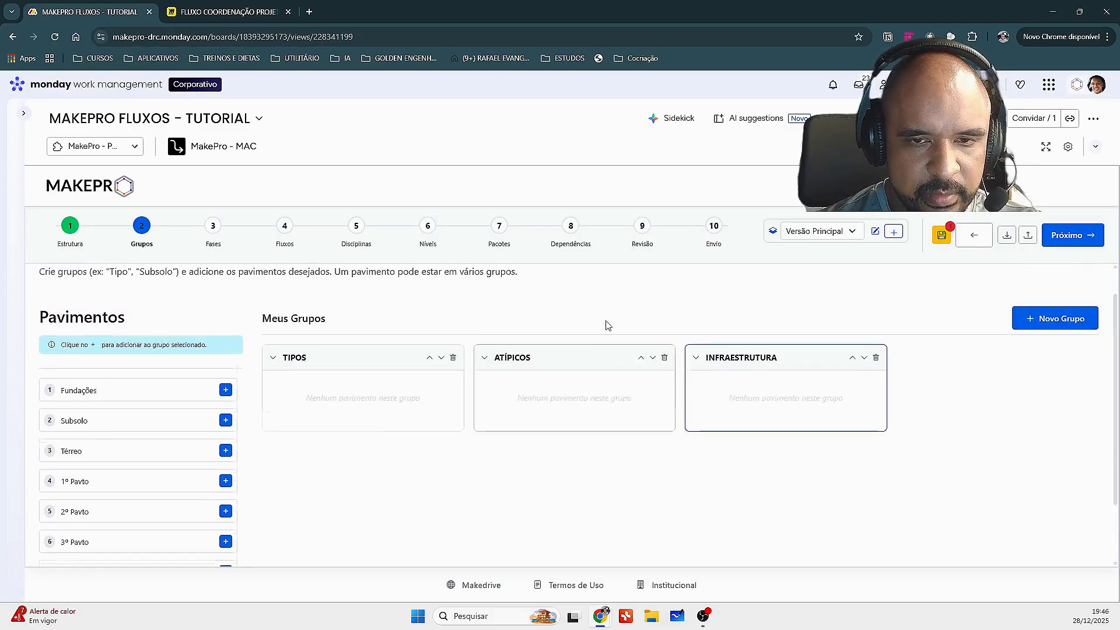
pyautogui.click(611, 373)
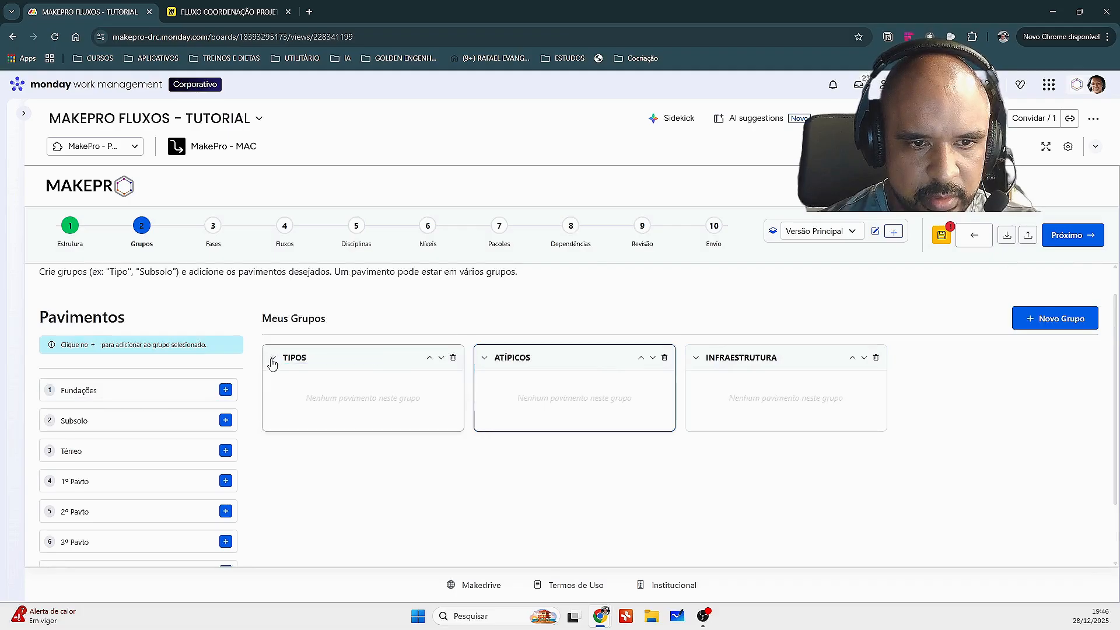
pyautogui.click(384, 364)
pyautogui.scroll(-1, 213, 478)
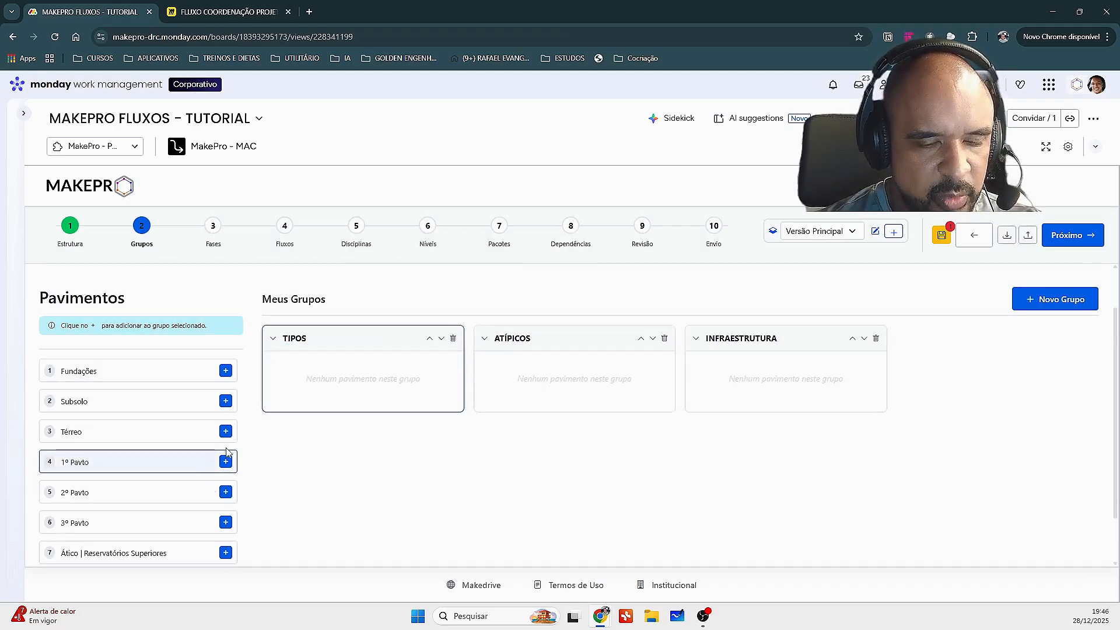
pyautogui.click(225, 462)
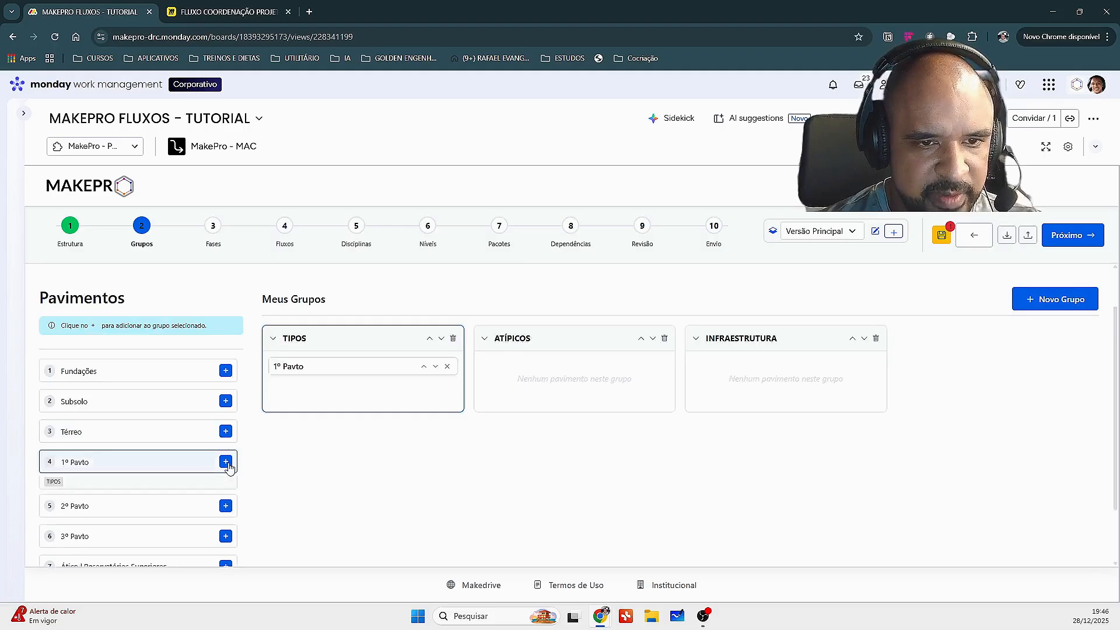
pyautogui.scroll(-1, 286, 489)
pyautogui.click(226, 448)
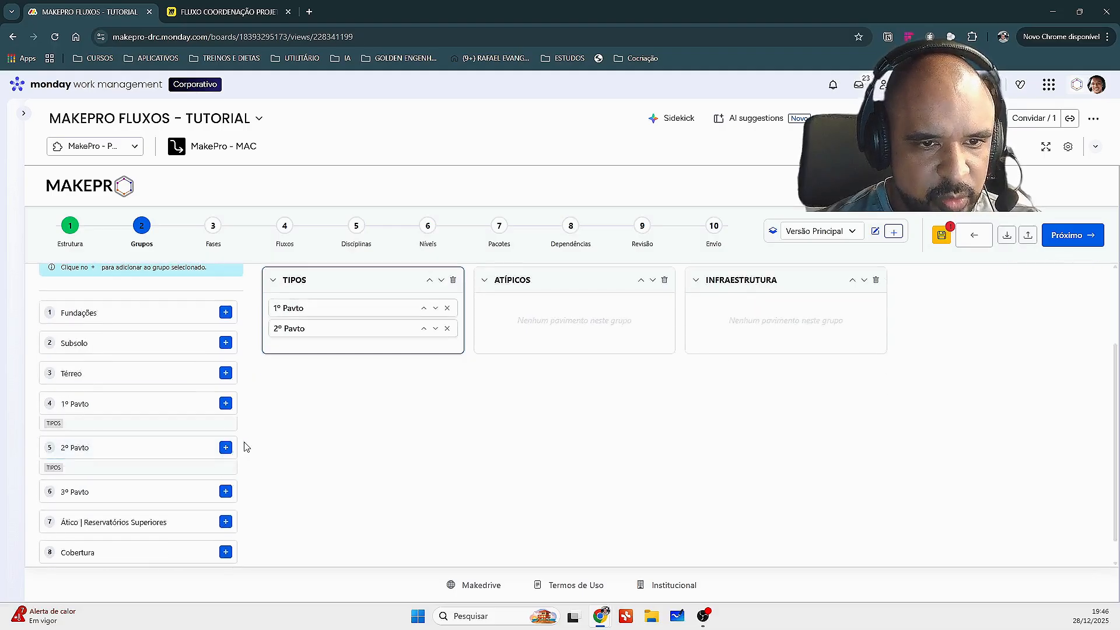
pyautogui.scroll(-1, 291, 460)
pyautogui.click(225, 464)
# - Assign Subsolo, Térreo, Ático | Reservatórios Superiores and Cobertura to the ATÍPICOS group
pyautogui.scroll(2, 252, 459)
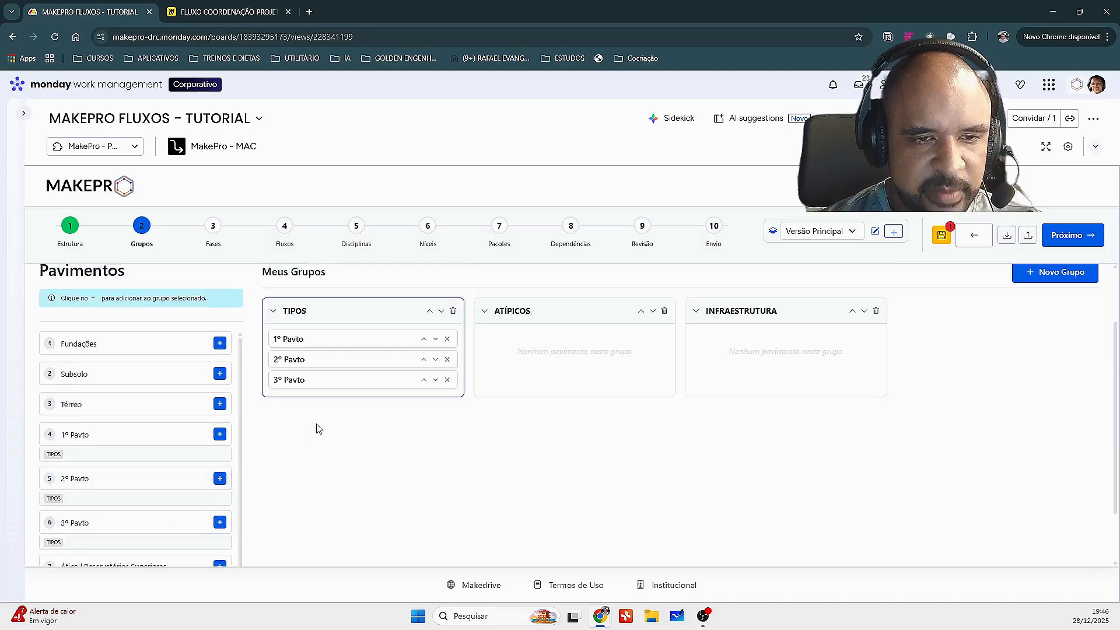
pyautogui.click(586, 343)
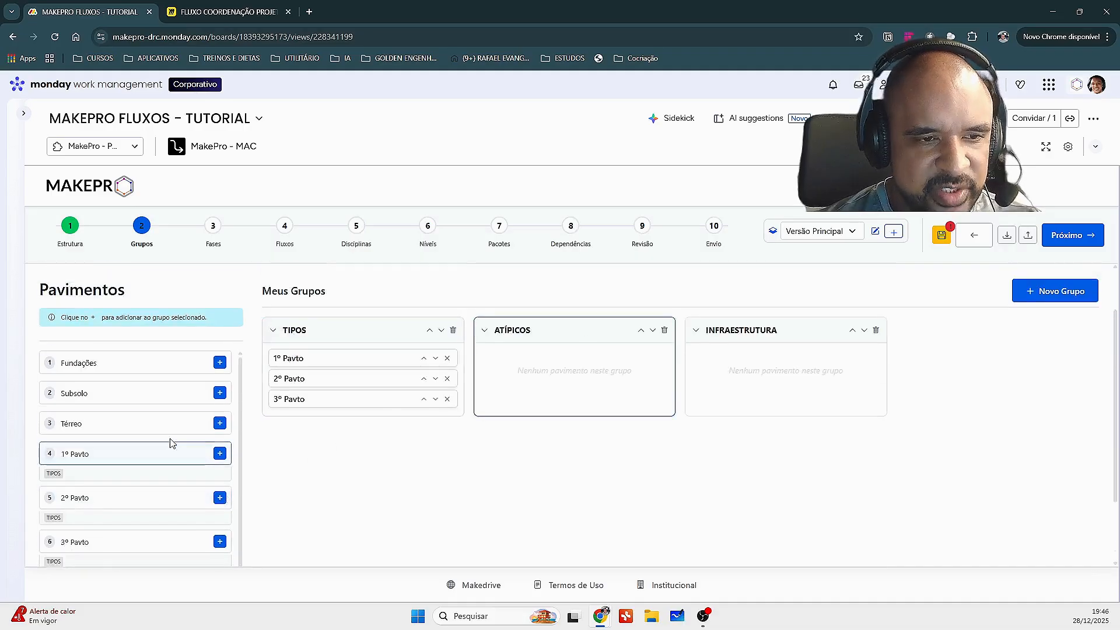
pyautogui.click(220, 393)
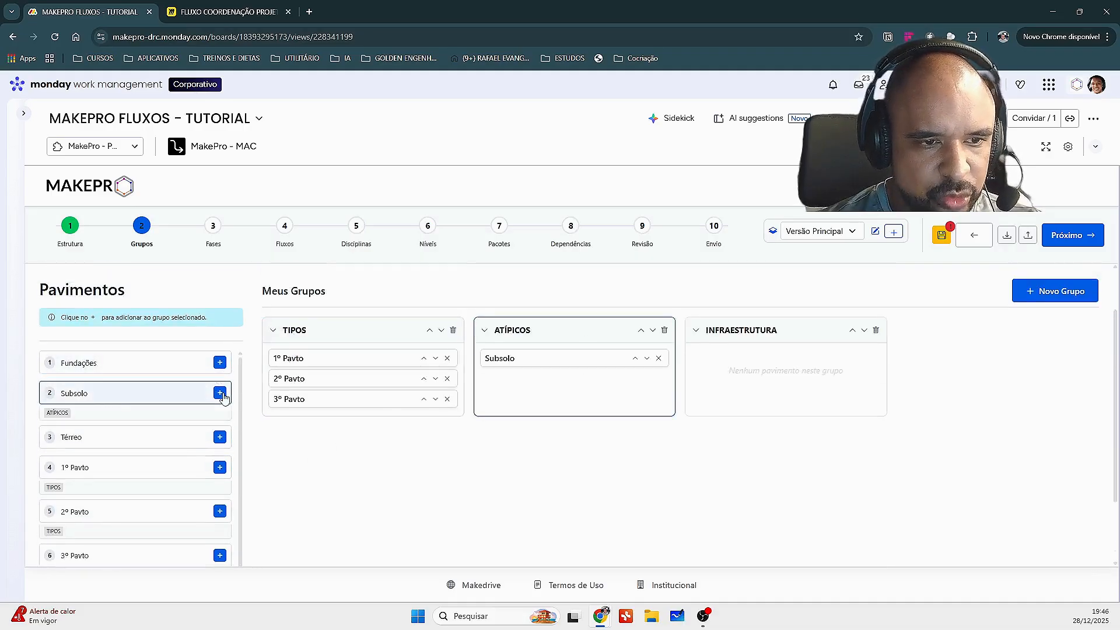
pyautogui.click(220, 438)
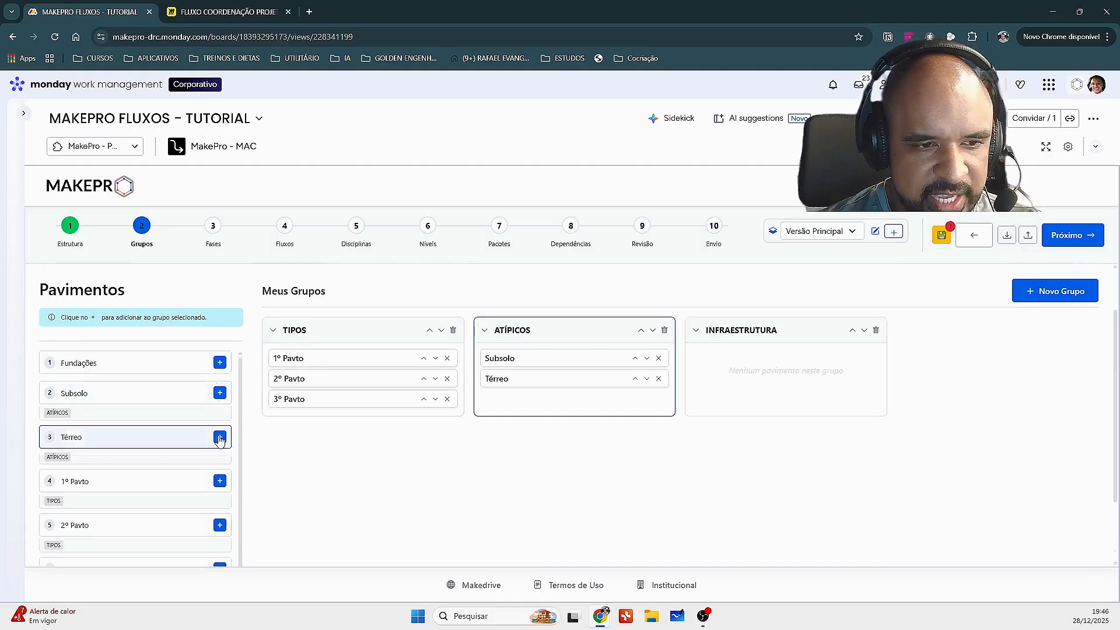
pyautogui.scroll(-2, 292, 490)
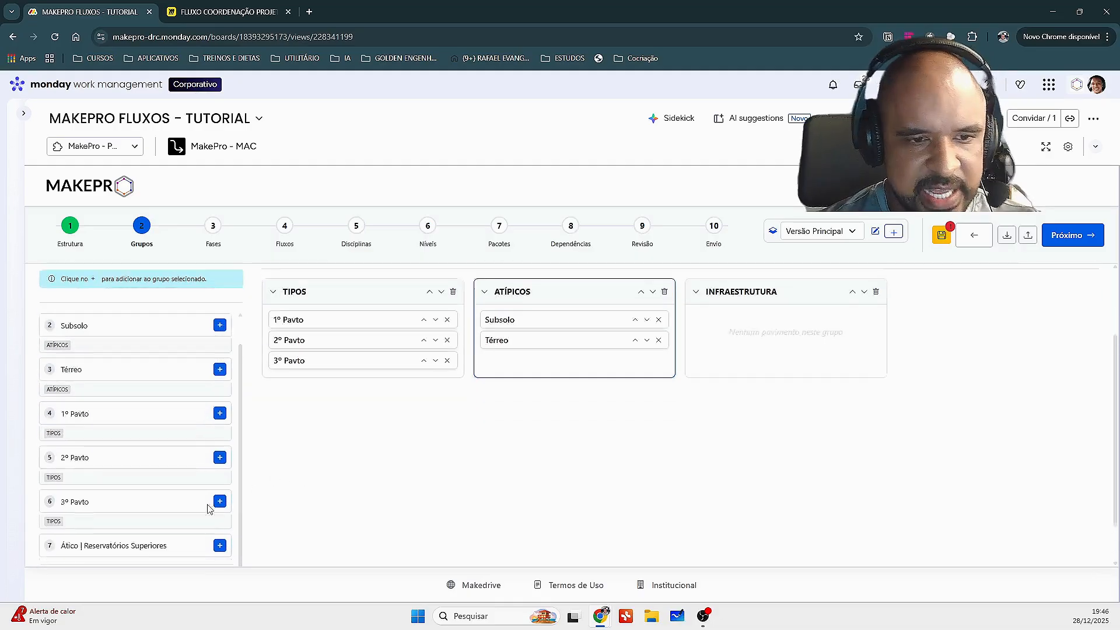
pyautogui.click(220, 507)
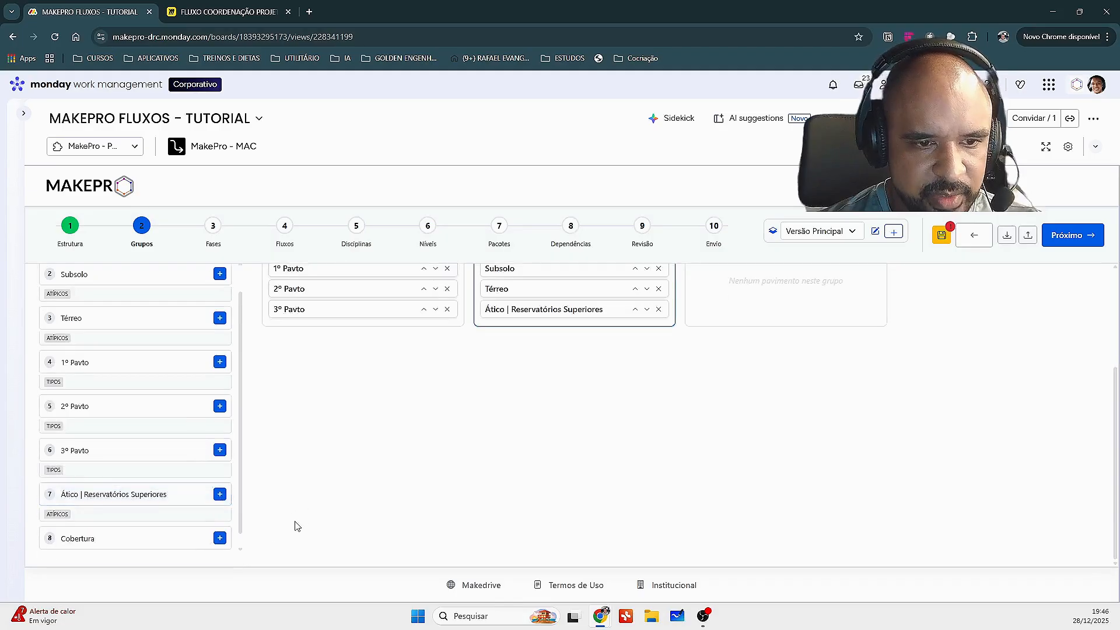
pyautogui.click(220, 537)
# - Assign Fundações and Subsolo to the INFRAESTRUTURA group
pyautogui.scroll(3, 429, 461)
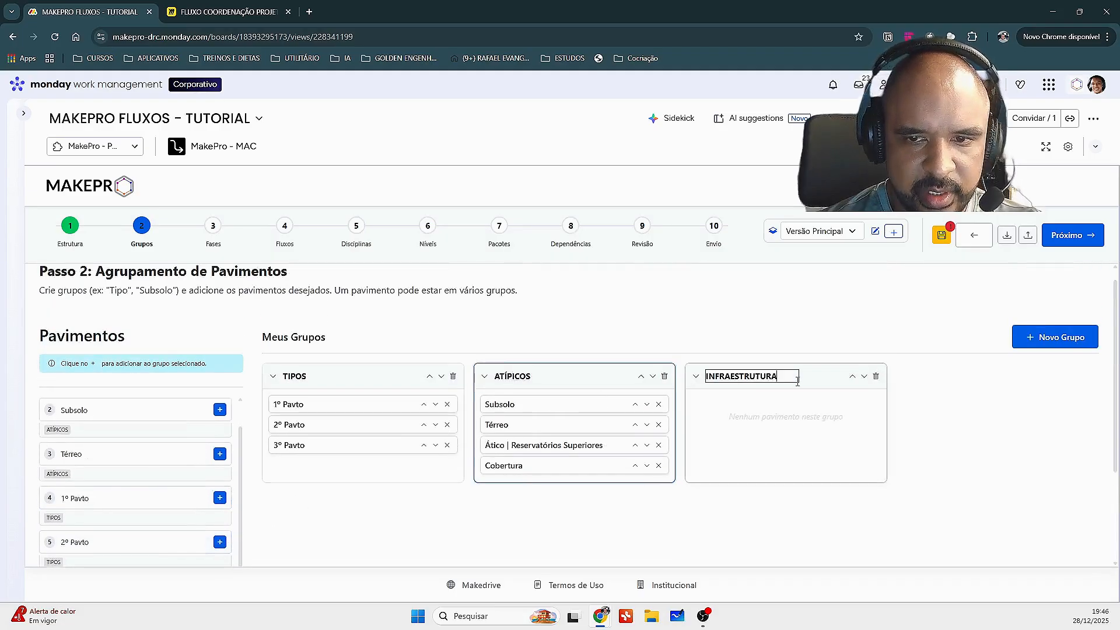
pyautogui.click(703, 397)
pyautogui.scroll(2, 187, 420)
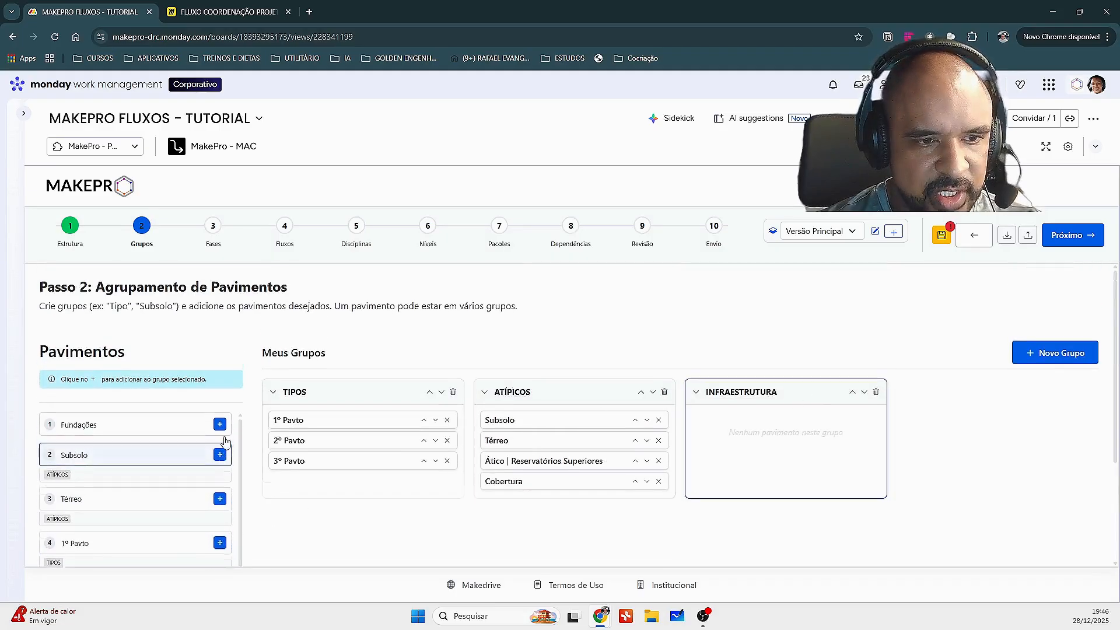
pyautogui.click(220, 424)
pyautogui.click(220, 468)
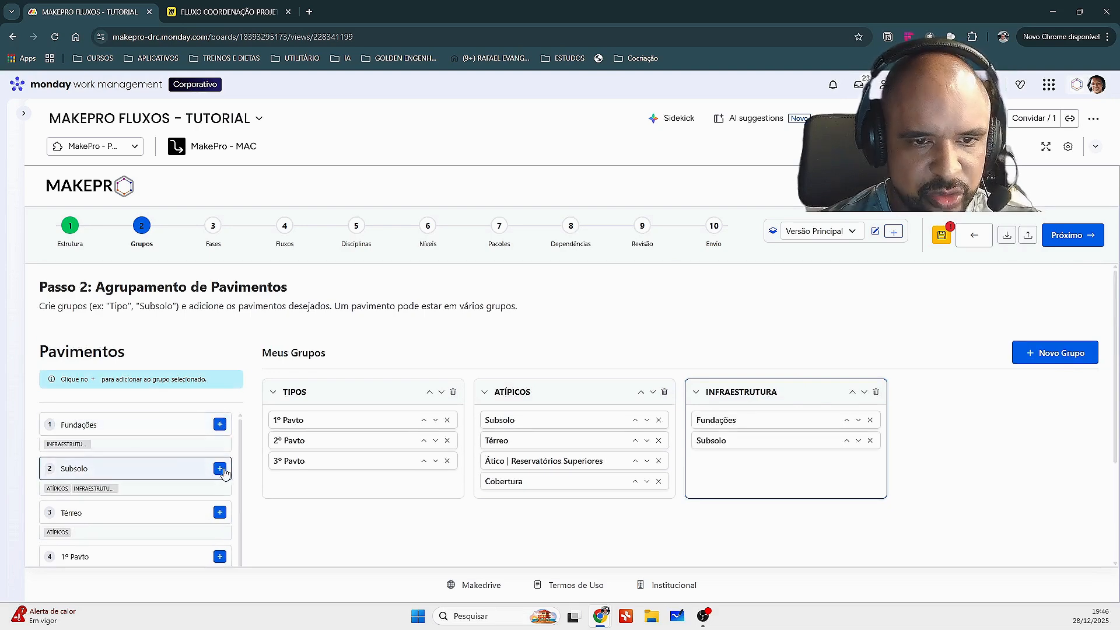
# - Review the three floor groups and save the configuration in the Versão Principal version
pyautogui.scroll(-1, 623, 451)
pyautogui.scroll(1, 577, 472)
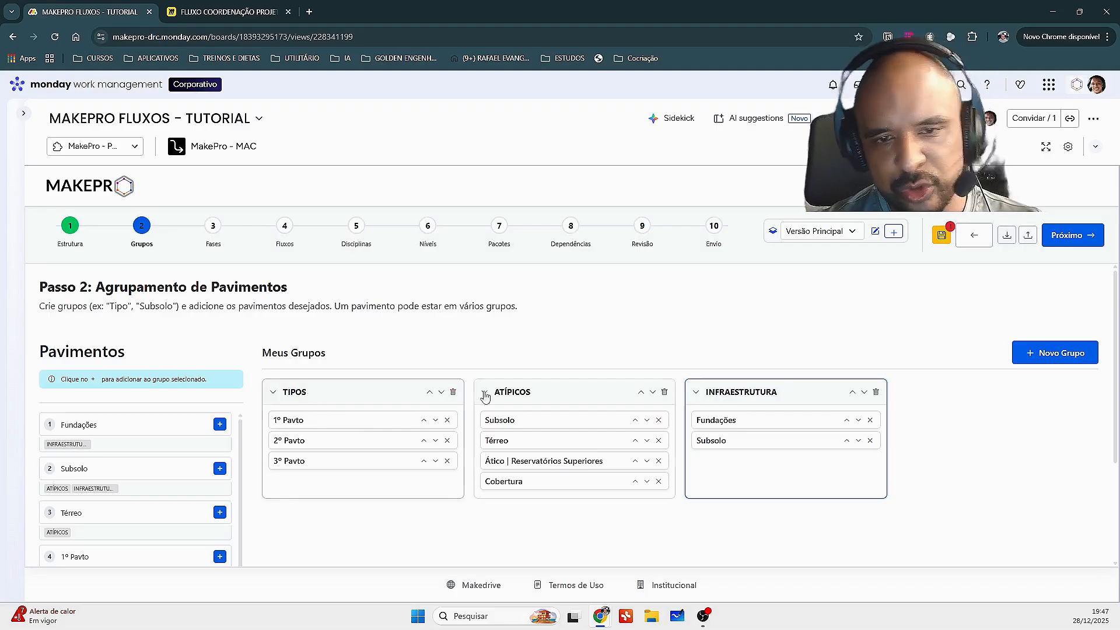
pyautogui.click(945, 235)
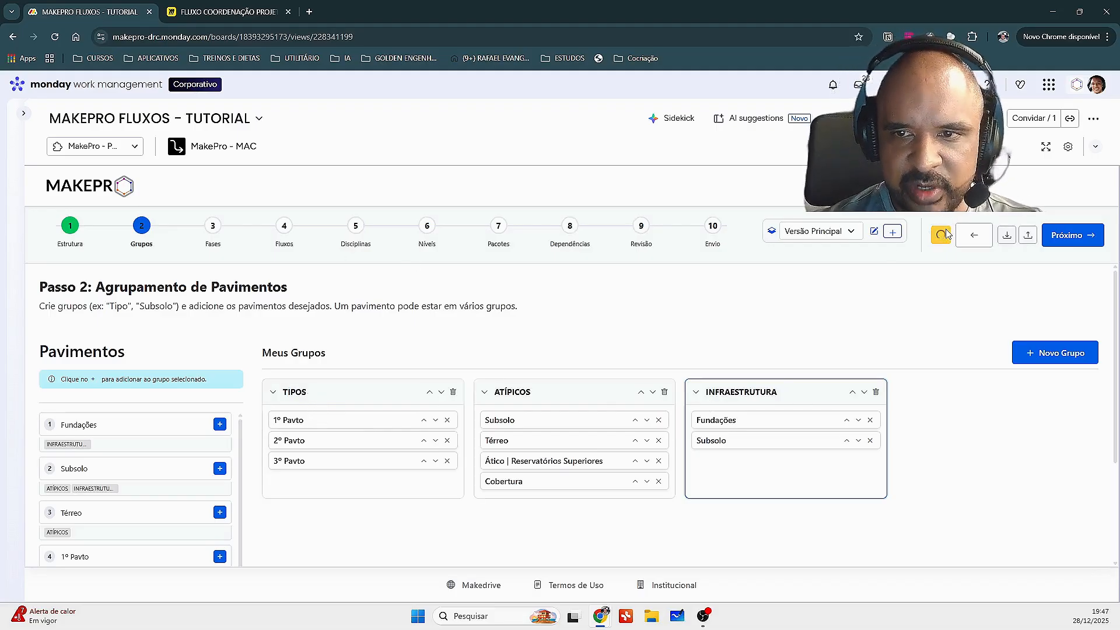
# - Advance to the phases step, deactivate Estudo Preliminar, Pré Executivo, Projeto Executivo and Liberado Obra, keeping Anteprojeto active, and proceed to Fluxos
pyautogui.click(1071, 236)
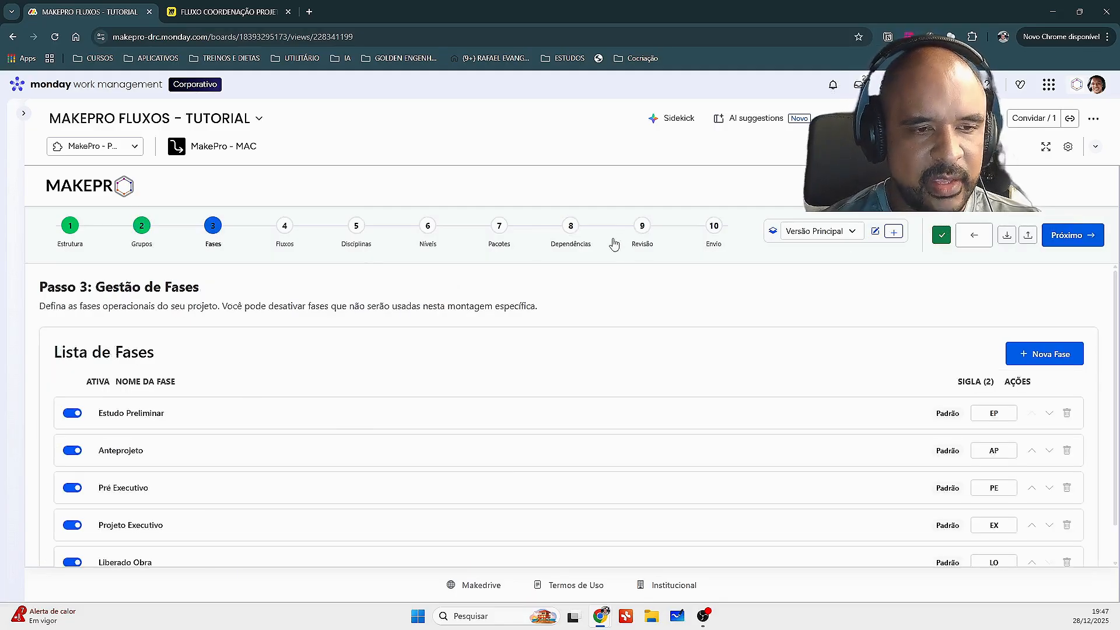
pyautogui.scroll(-1, 188, 366)
pyautogui.click(74, 373)
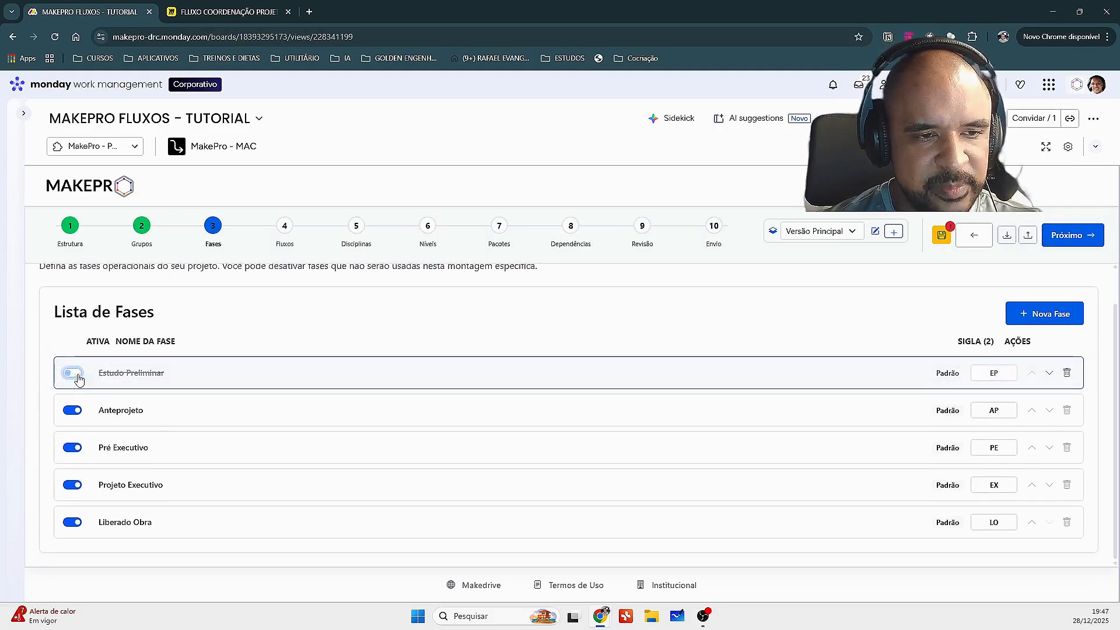
pyautogui.click(74, 448)
pyautogui.click(73, 485)
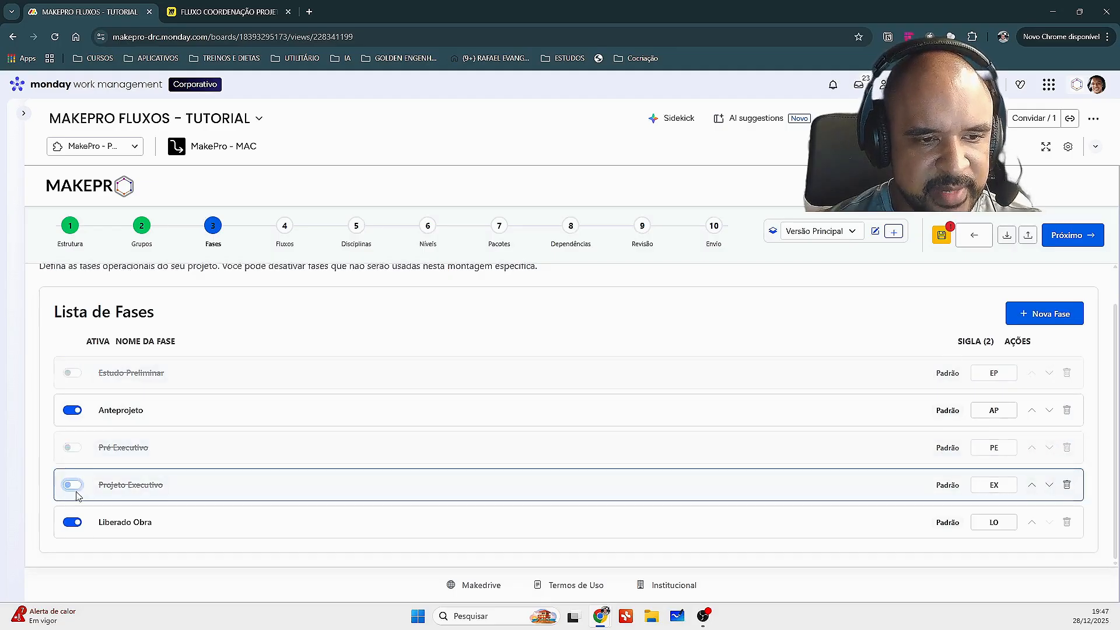
pyautogui.click(72, 525)
pyautogui.scroll(1, 366, 467)
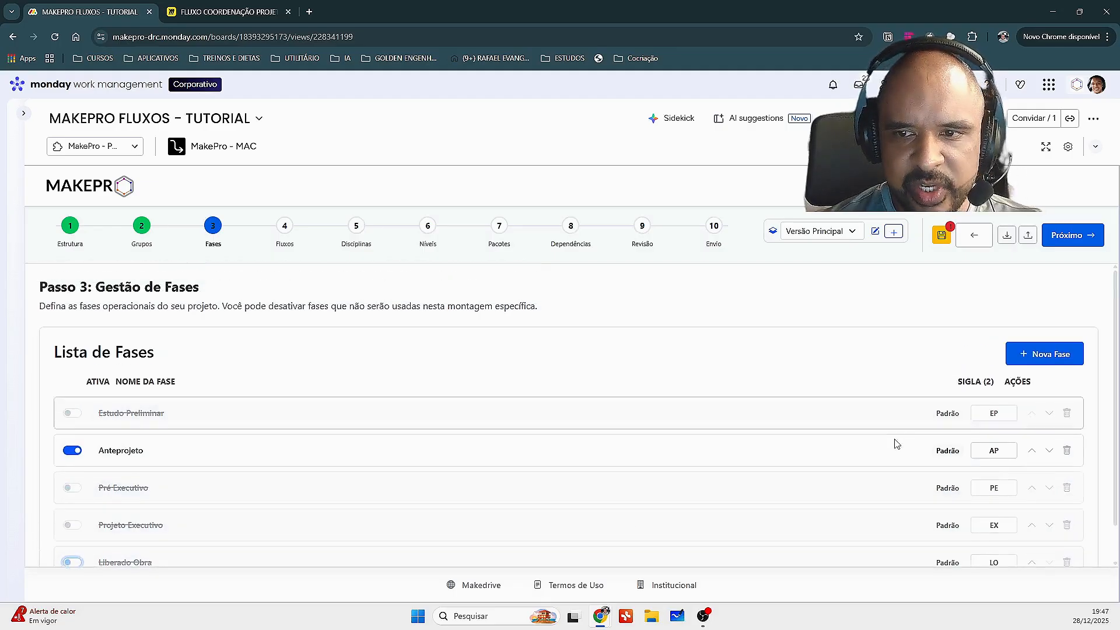
pyautogui.scroll(-1, 894, 445)
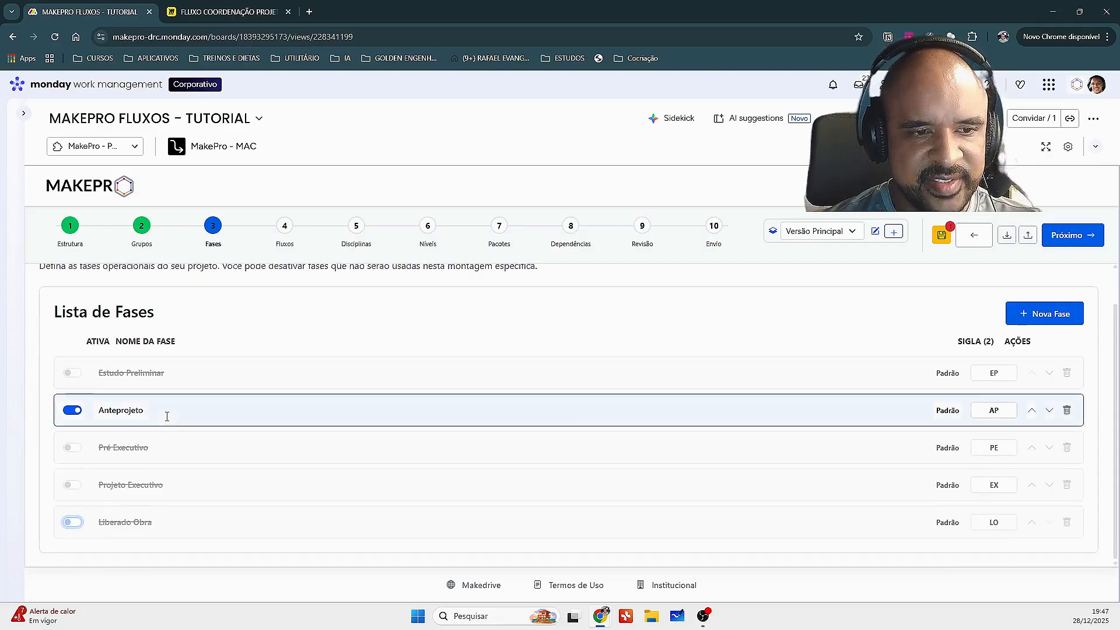
pyautogui.scroll(1, 263, 379)
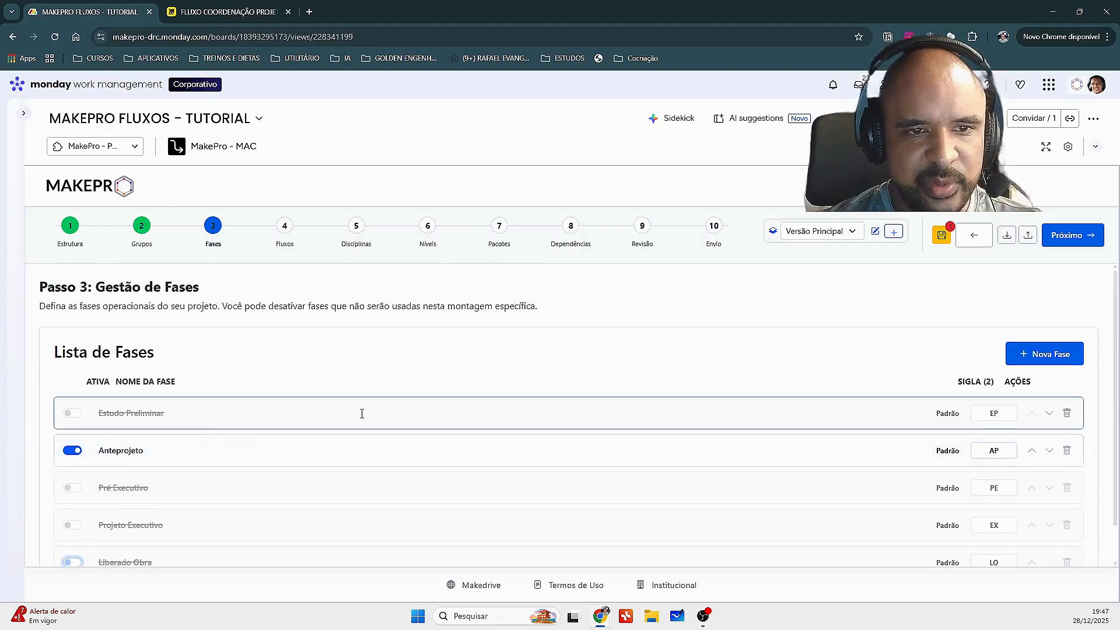
pyautogui.click(1091, 237)
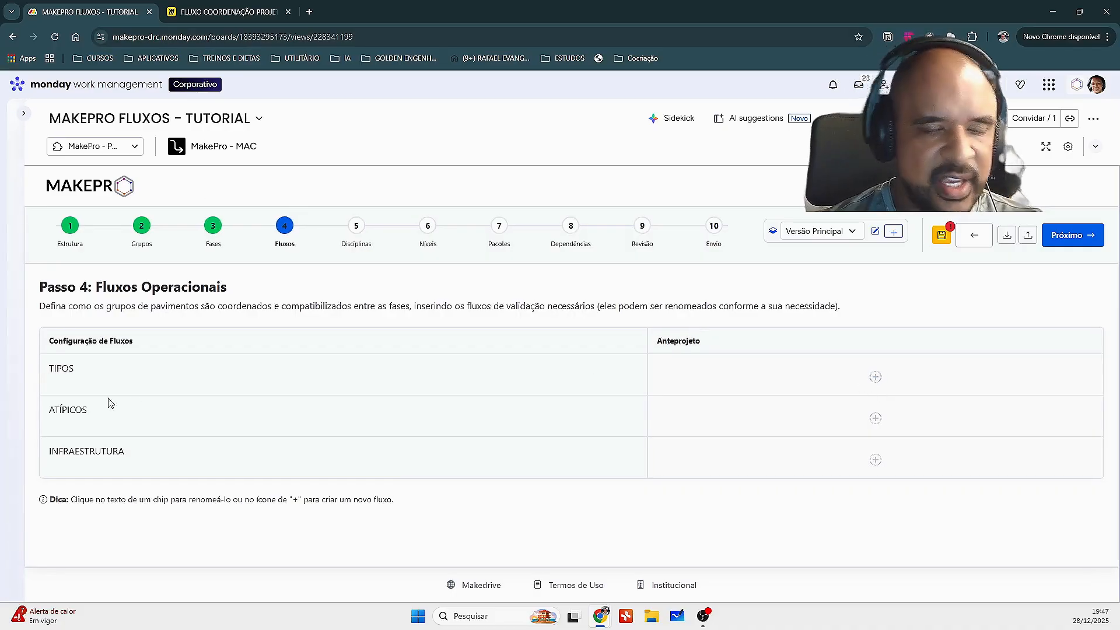
# - Switch to the Miro board and examine which flows the product development coordination diagram places under TIPOS, ATÍPICOS and INFRAESTRUTURA
pyautogui.click(222, 12)
pyautogui.scroll(-5, 641, 356)
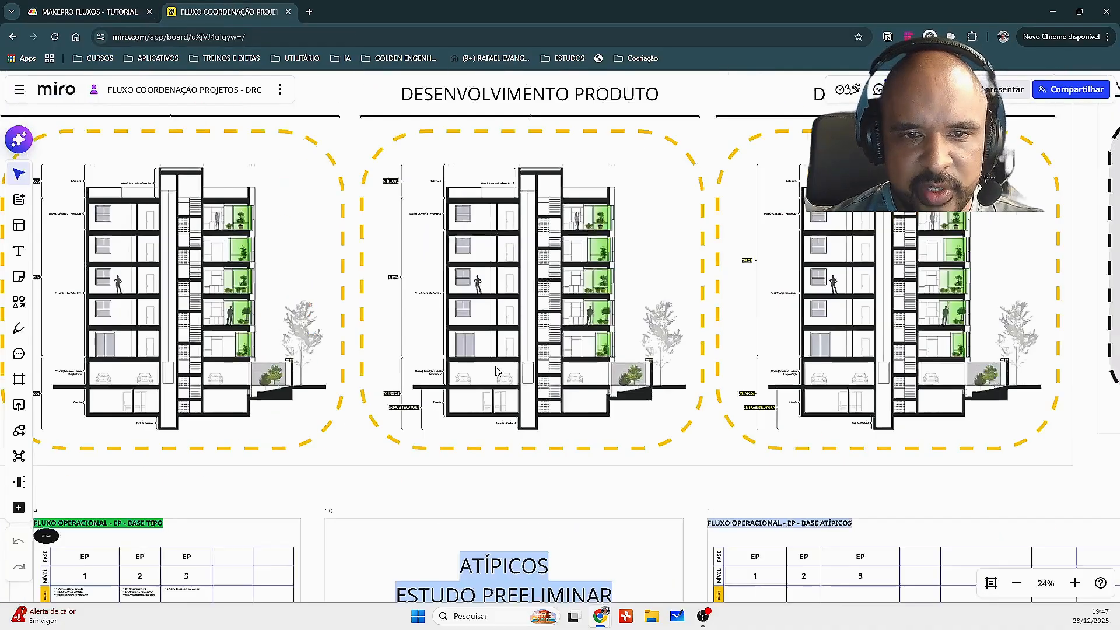
pyautogui.hscroll(10, 595, 364)
pyautogui.scroll(5, 500, 380)
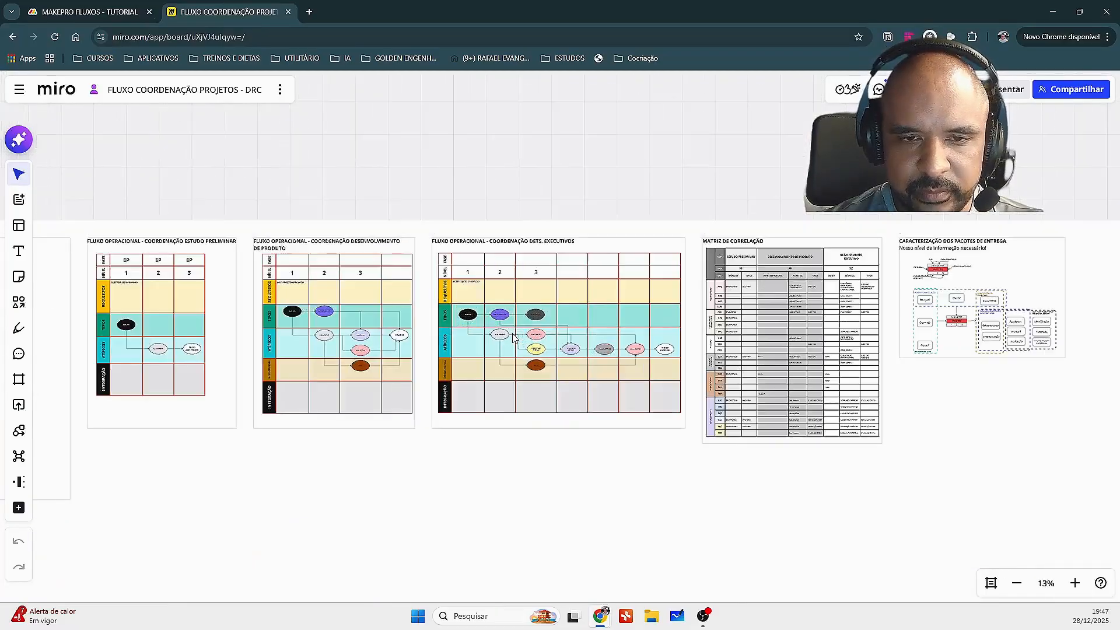
pyautogui.scroll(2, 497, 337)
pyautogui.scroll(-1, 499, 337)
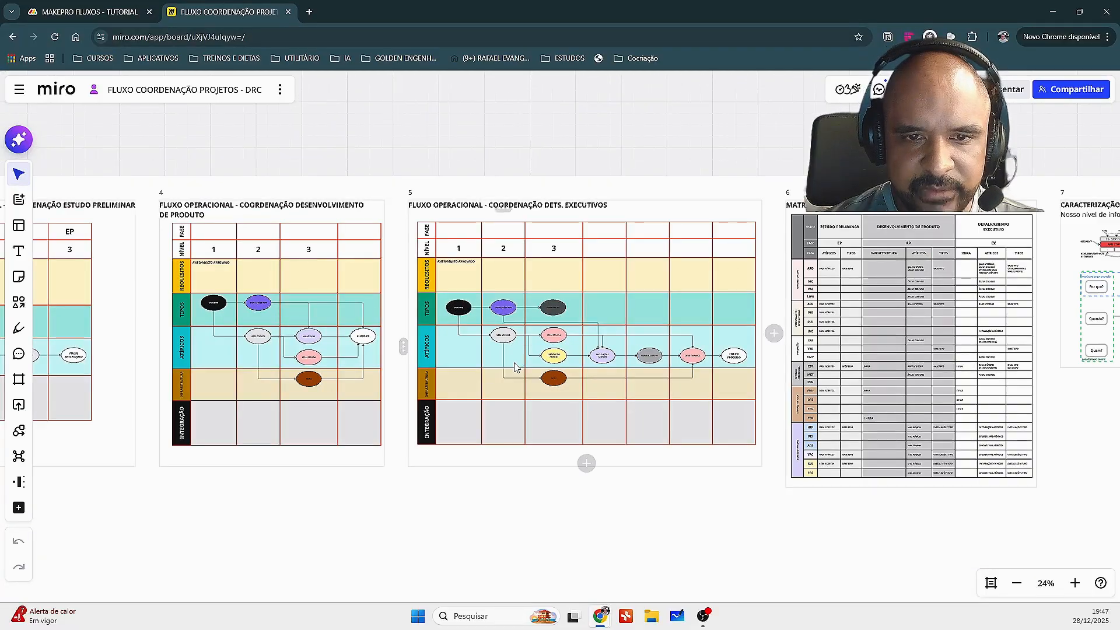
pyautogui.moveTo(531, 358); pyautogui.dragTo(542, 380)
pyautogui.moveTo(228, 322); pyautogui.dragTo(228, 280)
pyautogui.scroll(4, 363, 342)
pyautogui.scroll(1, 364, 338)
pyautogui.scroll(-1, 238, 289)
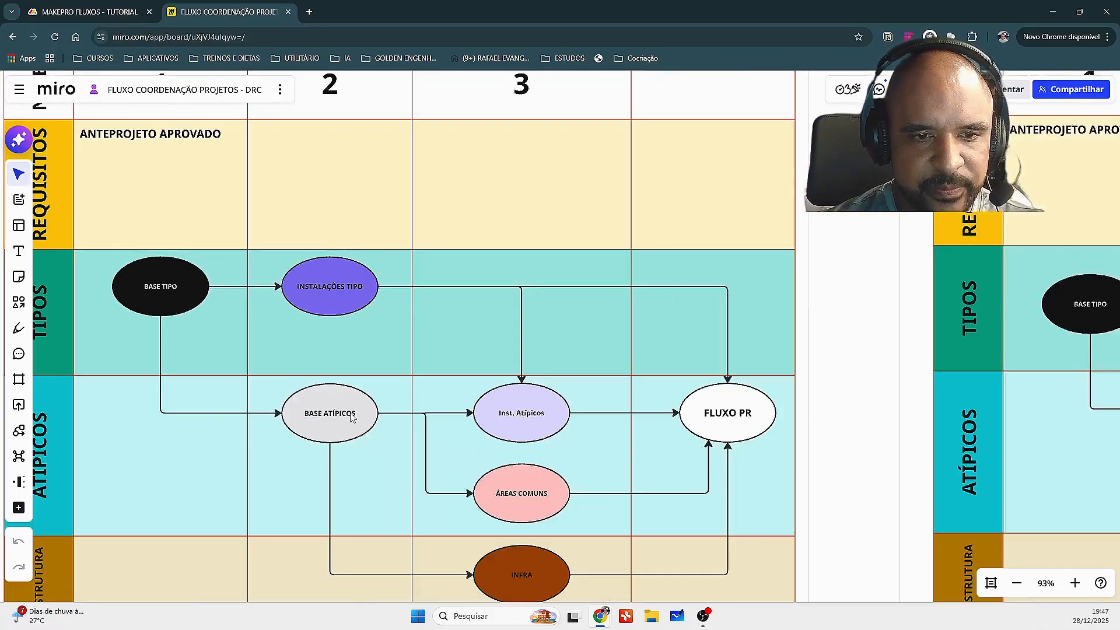
pyautogui.moveTo(578, 431); pyautogui.dragTo(557, 350)
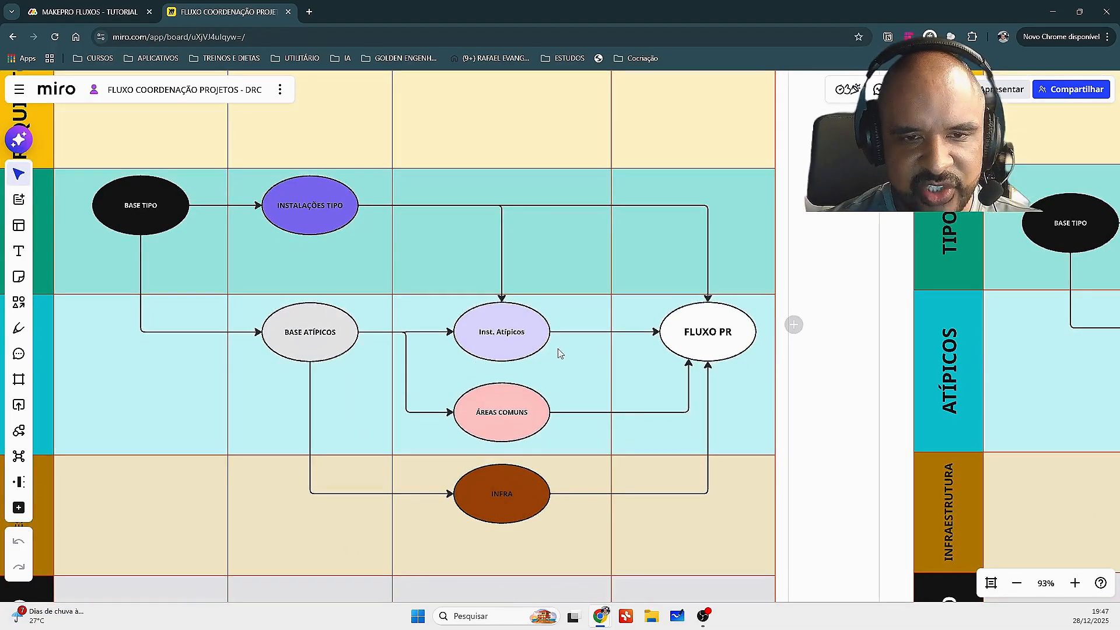
pyautogui.hscroll(-2, 415, 268)
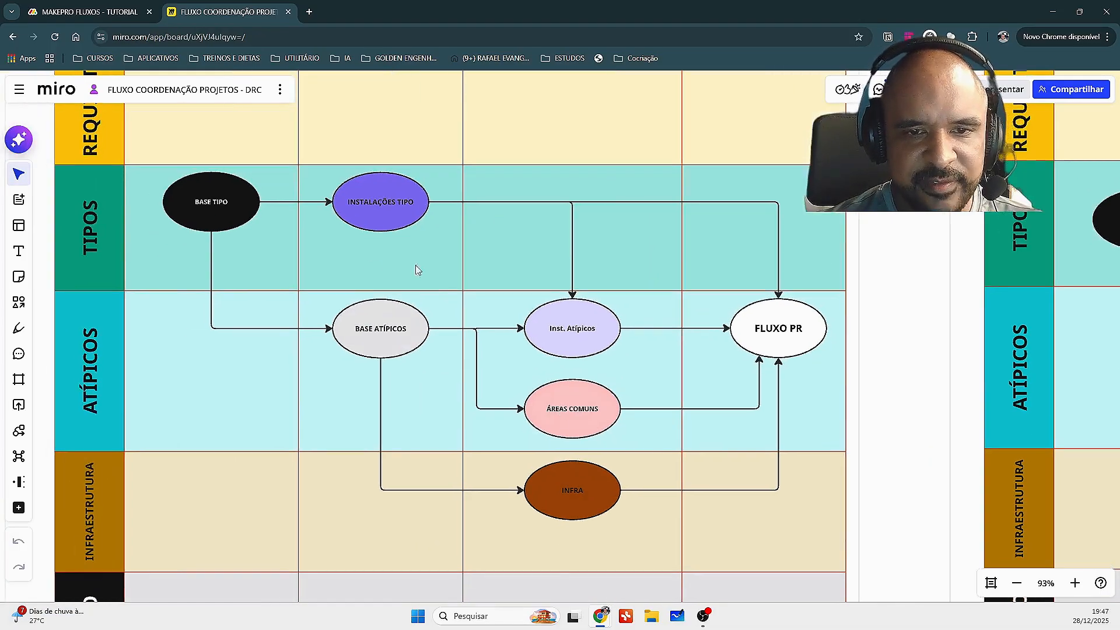
# - Switch back to the monday board and add a flow named BASE TIPO to the TIPOS group under Anteprojeto
pyautogui.click(96, 5)
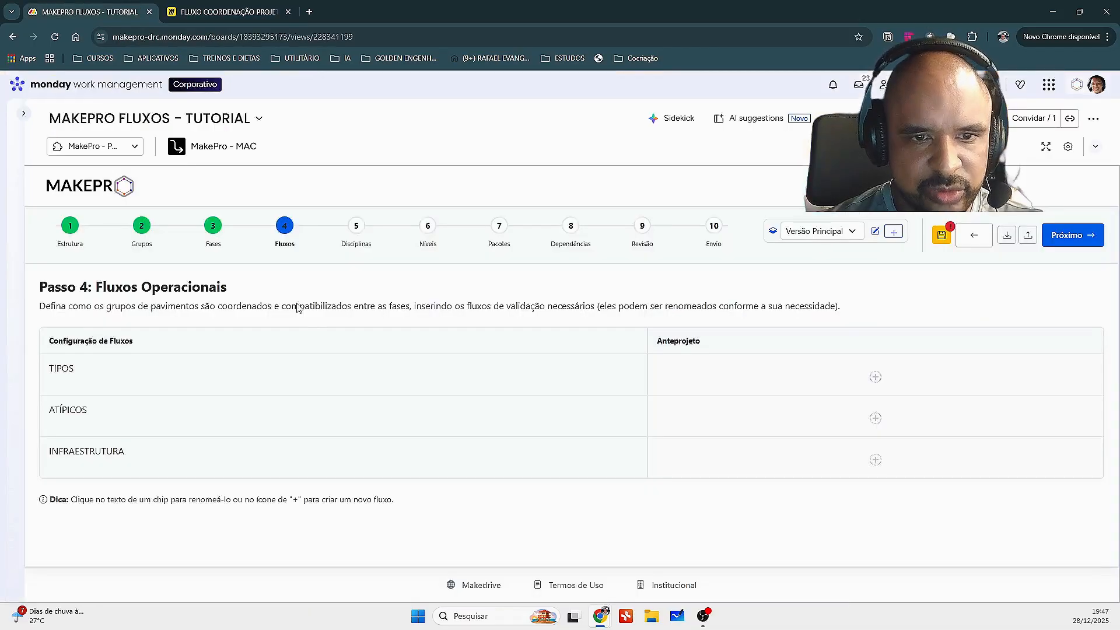
pyautogui.click(876, 378)
pyautogui.click(876, 372)
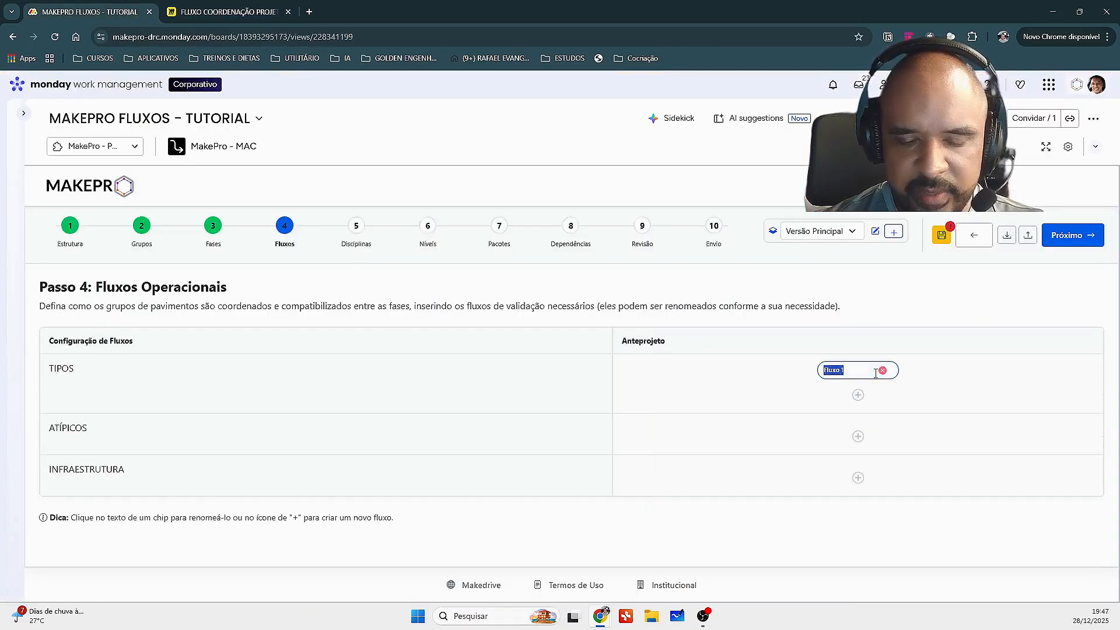
pyautogui.write('b')
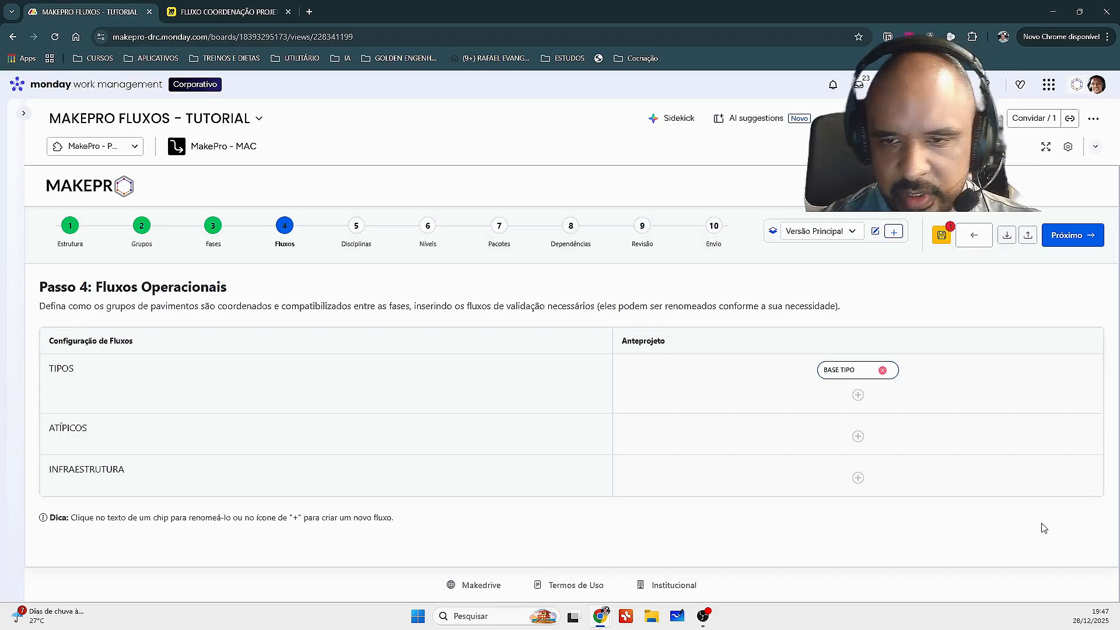
# - Add a second flow to the TIPOS group under Anteprojeto and name it INSTALAÇÕES TIPO
pyautogui.click(859, 396)
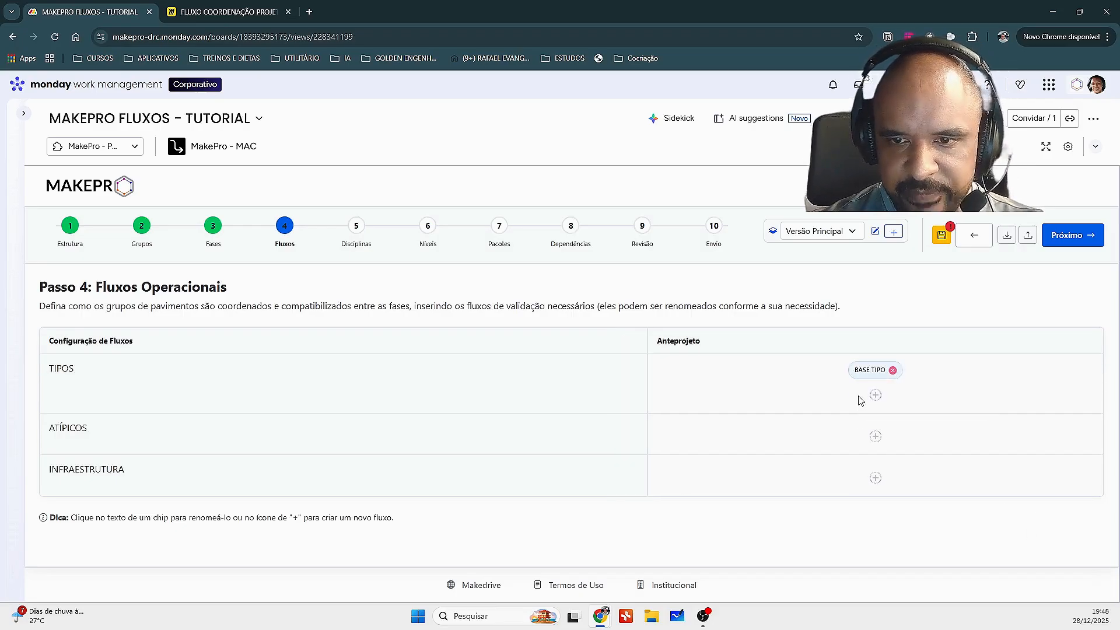
pyautogui.click(877, 396)
pyautogui.click(851, 372)
pyautogui.doubleClick(801, 375)
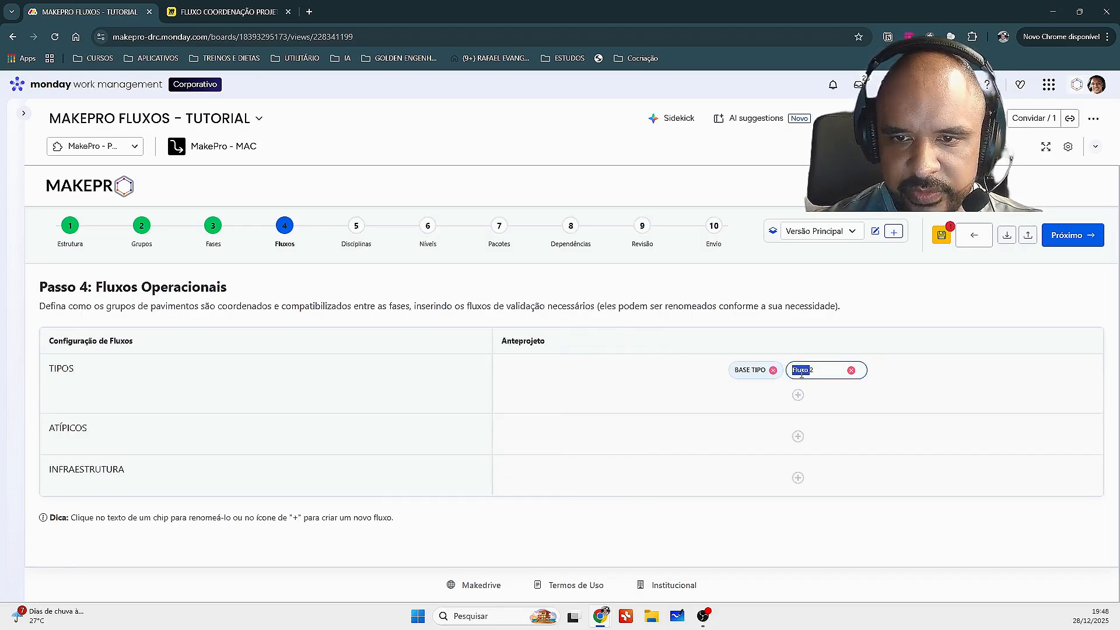
pyautogui.press('BackSpace')
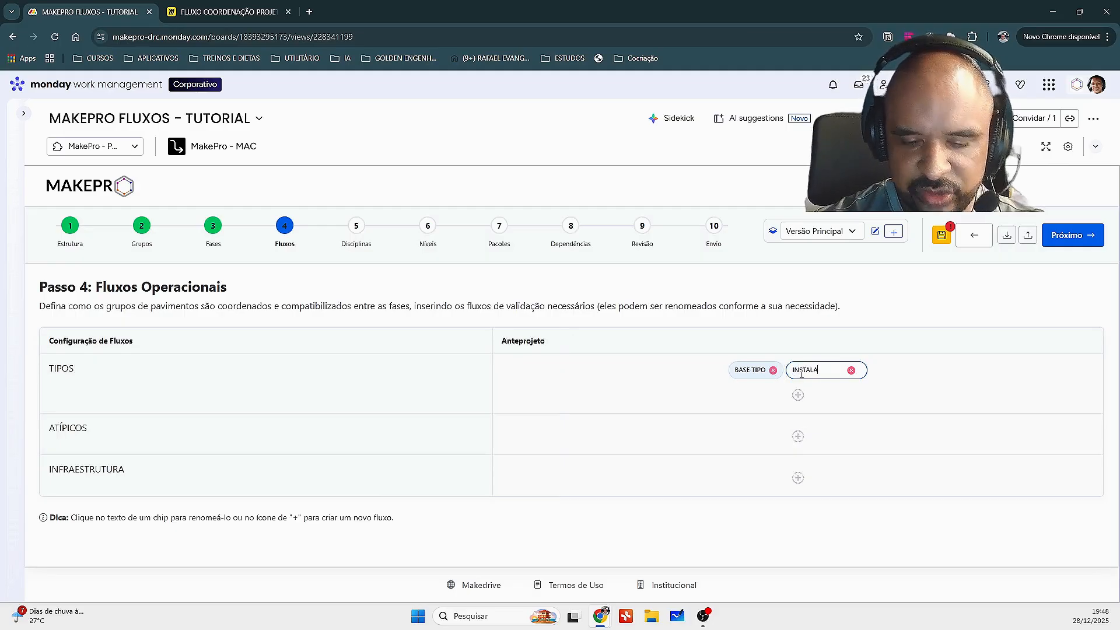
pyautogui.write('INSTALAÇÕES TIPO')
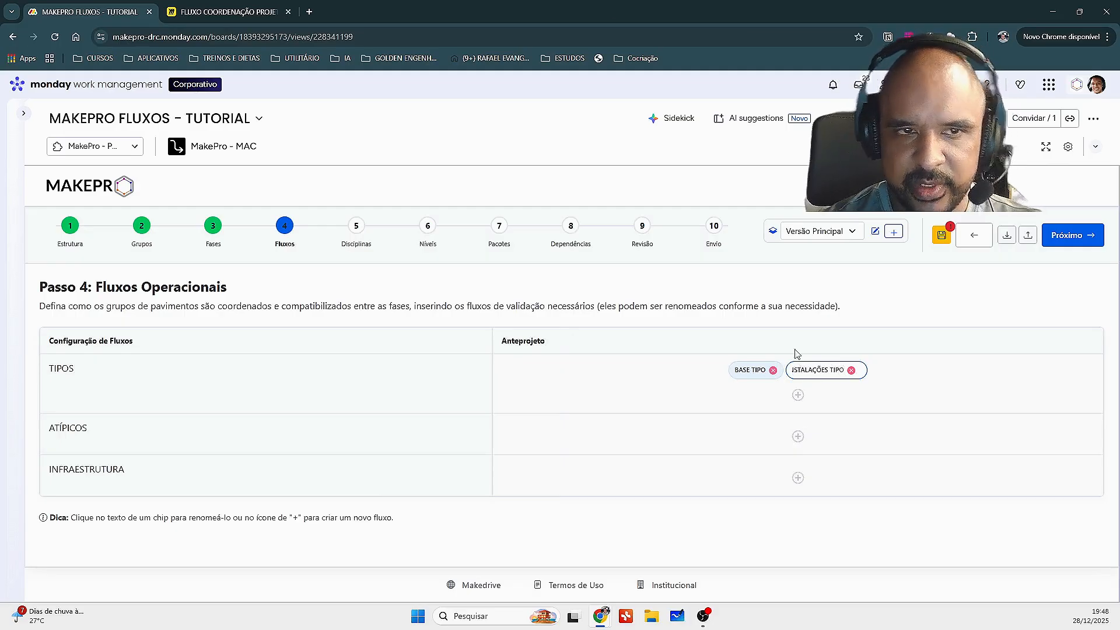
pyautogui.click(650, 378)
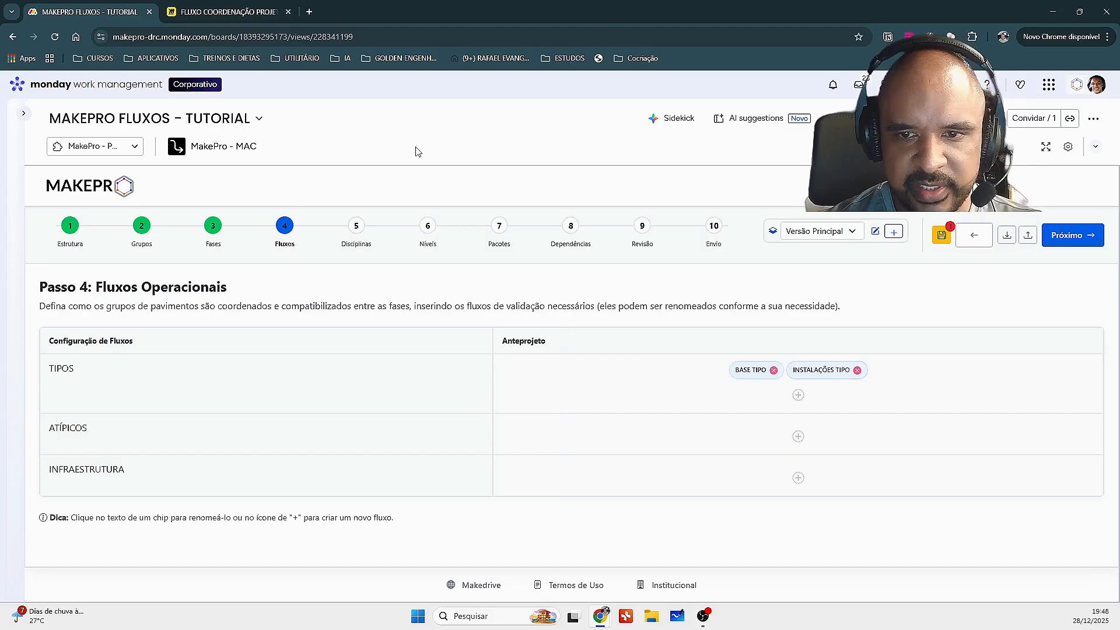
# - Check the Miro diagram, return to monday and add a flow named BASE ATÍPICOS to the ATÍPICOS group under Anteprojeto
pyautogui.click(212, 7)
pyautogui.click(111, 7)
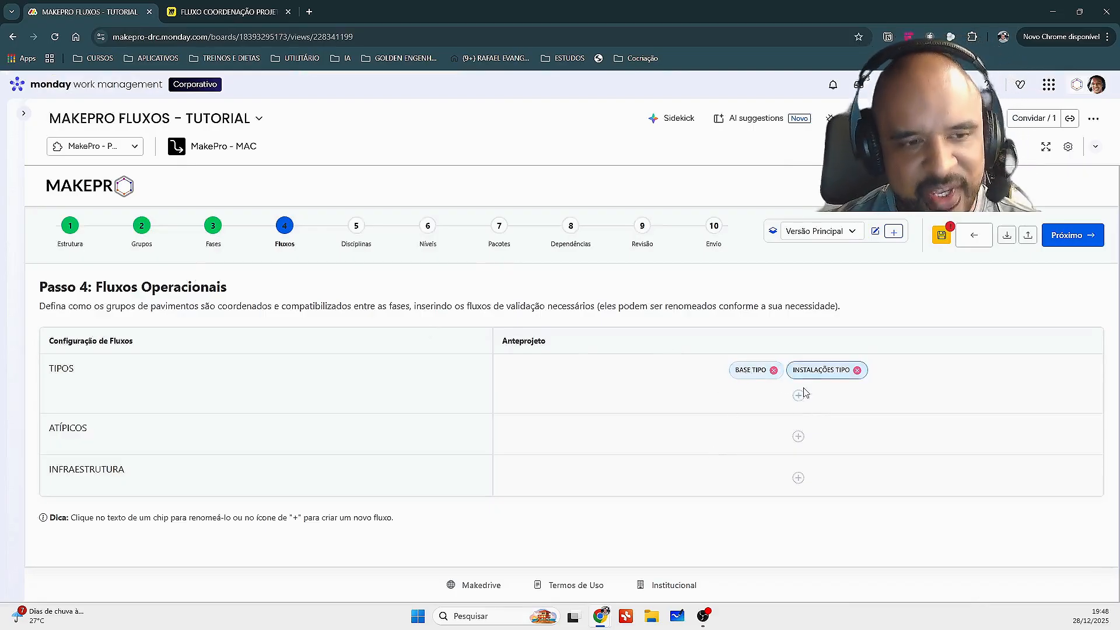
pyautogui.click(799, 437)
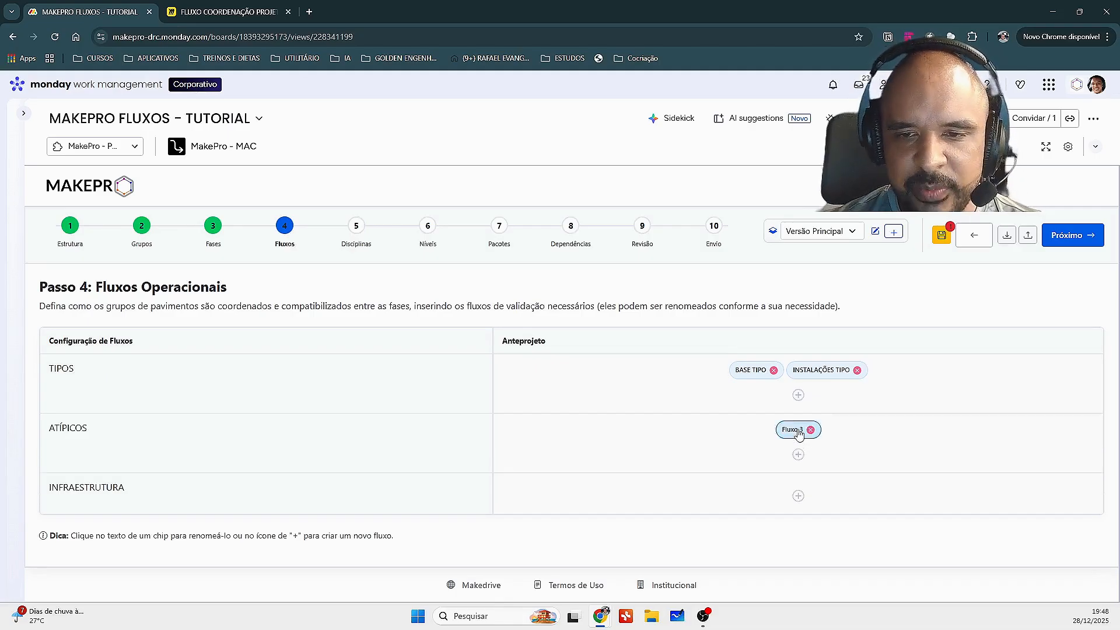
pyautogui.click(796, 429)
pyautogui.write('BASE ATÍPICOS')
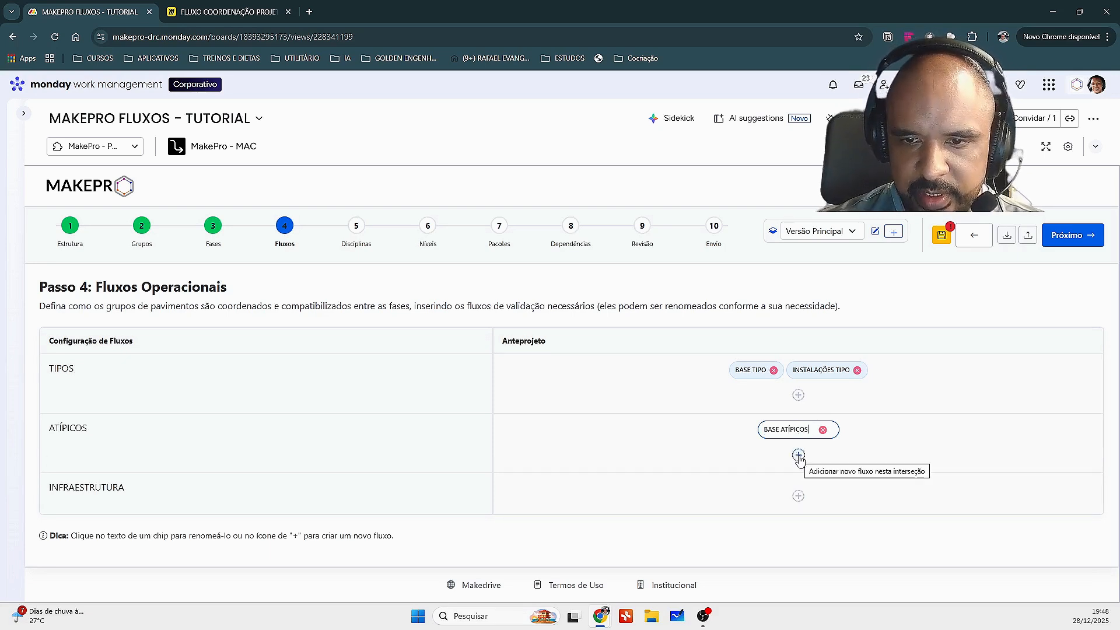
# - Consult the Miro diagram again, return to monday and add a flow named INSTALAÇÕES ATÍPICOS to the ATÍPICOS group
pyautogui.click(207, 11)
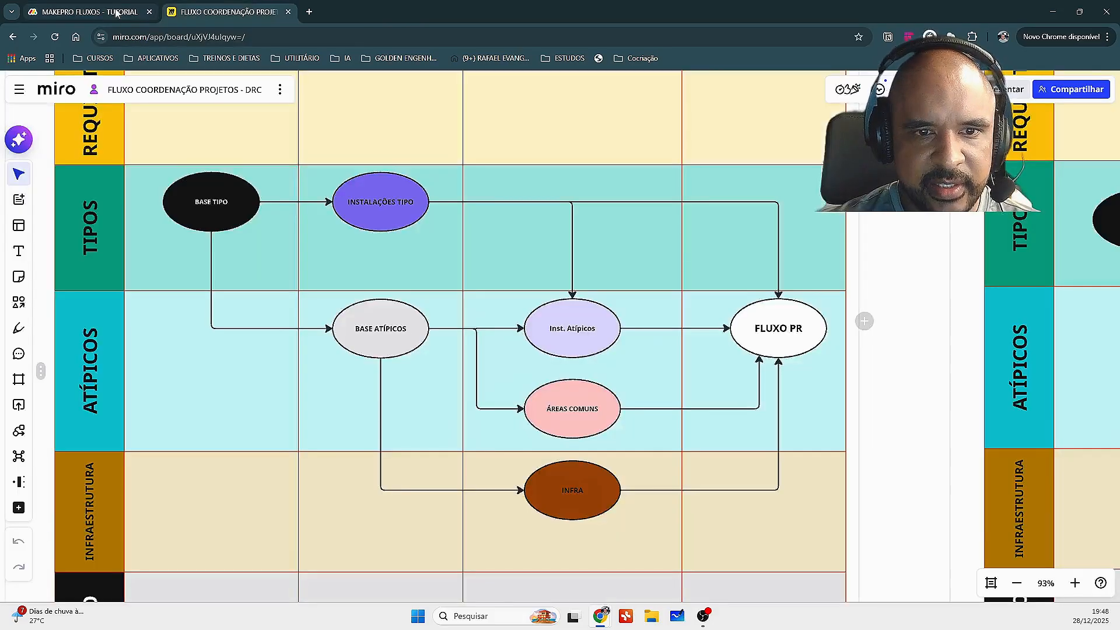
pyautogui.click(117, 13)
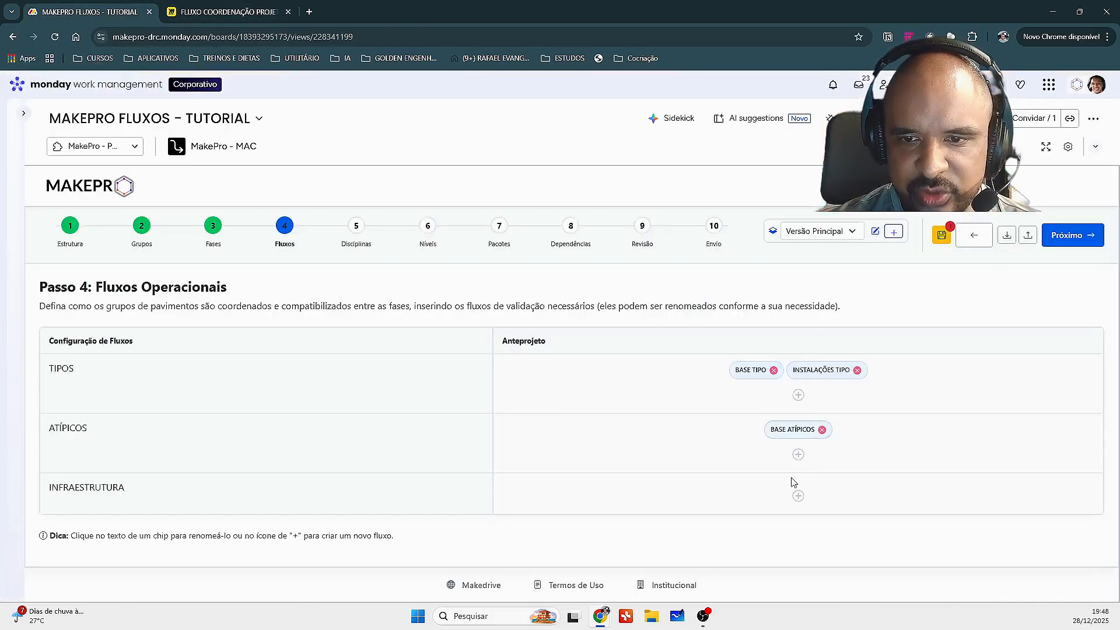
pyautogui.click(797, 453)
pyautogui.doubleClick(825, 429)
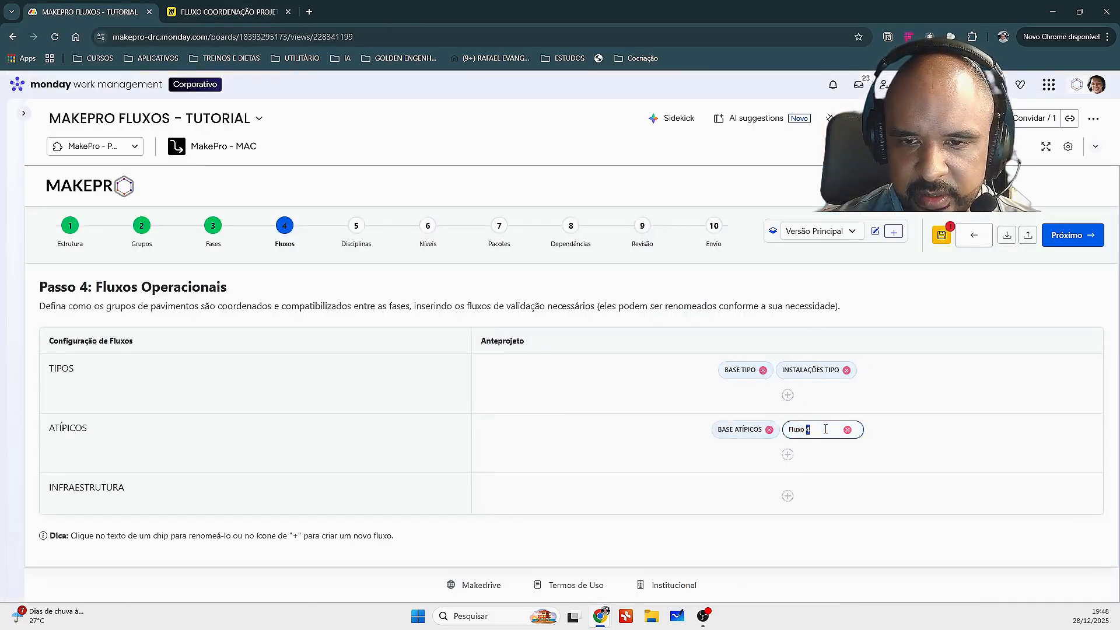
pyautogui.hotkey('ctrl', 'a')
pyautogui.press('BackSpace')
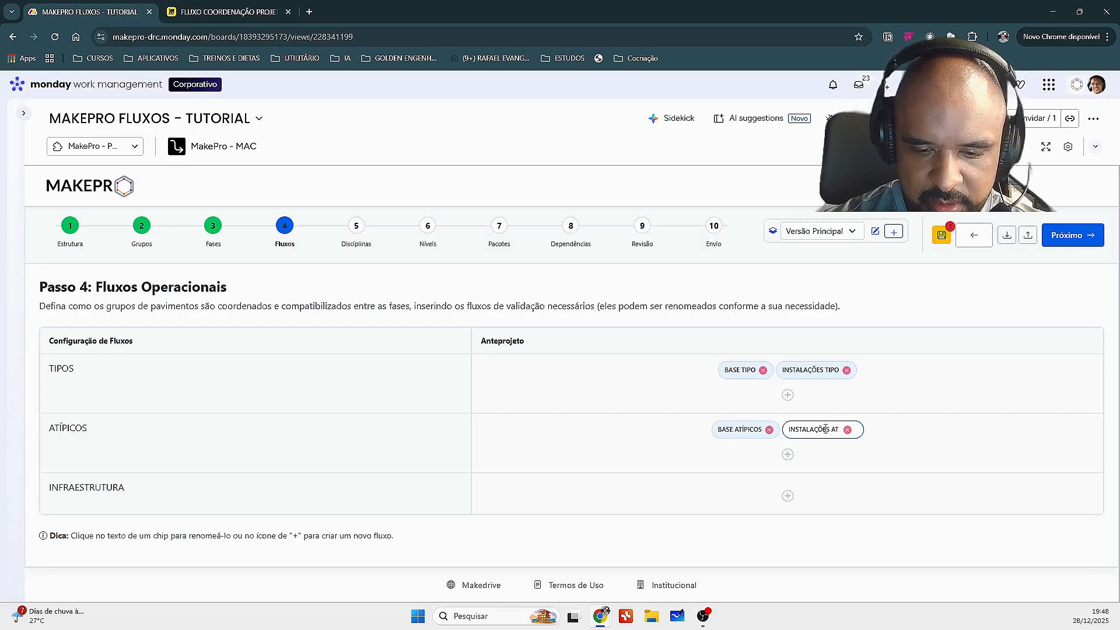
pyautogui.write('ÍPICOS')
pyautogui.press('Return')
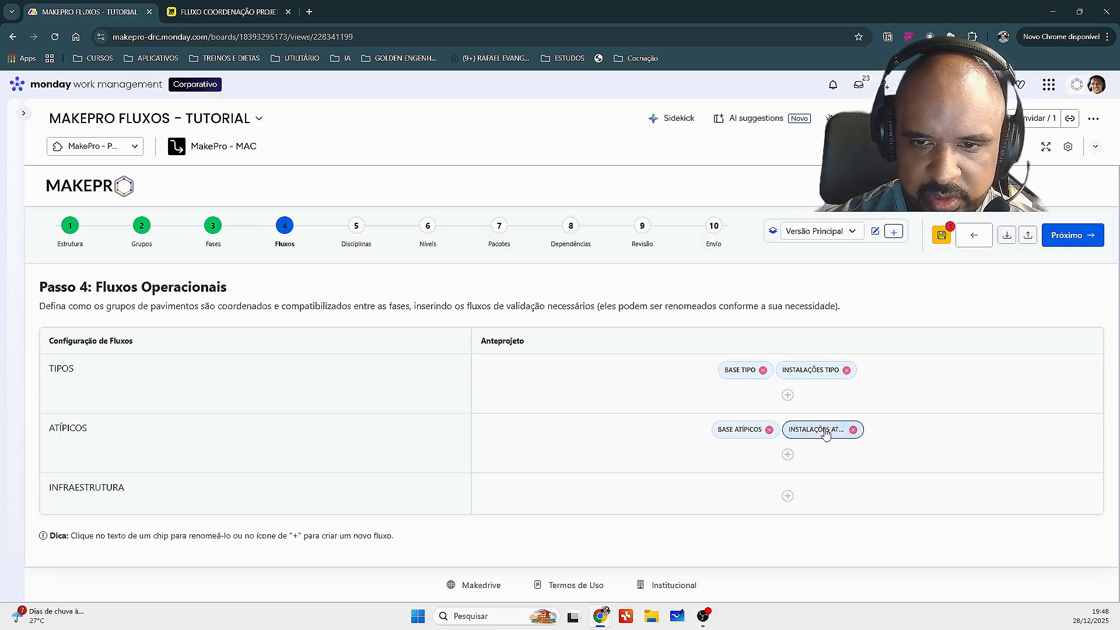
# - Add a third flow to the ATÍPICOS group under Anteprojeto and name it ÁREAS COMUNS
pyautogui.click(787, 454)
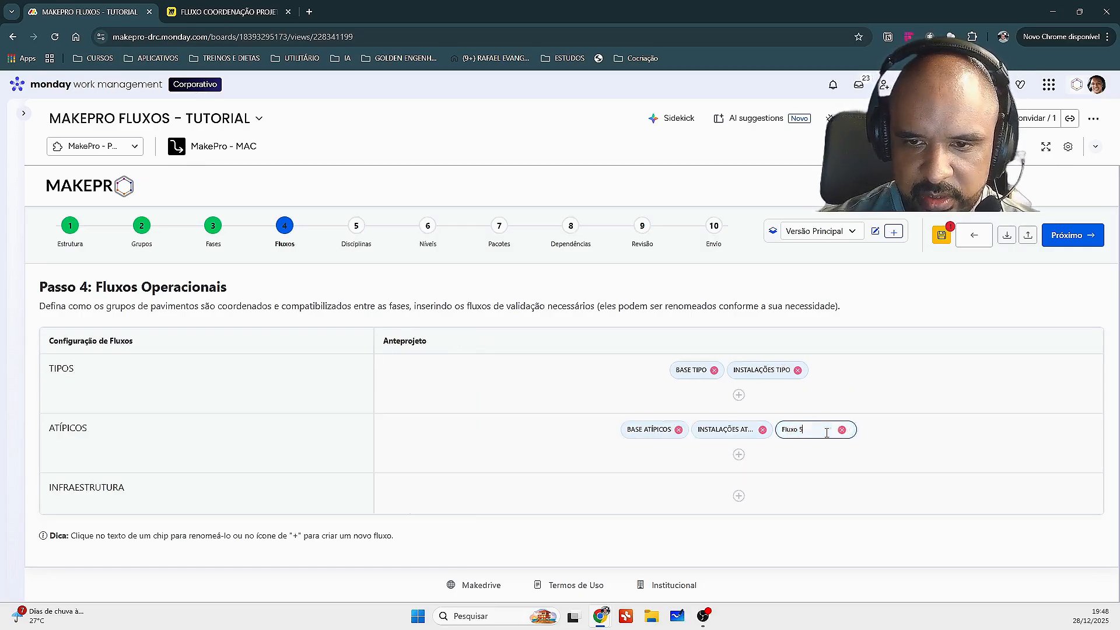
pyautogui.hotkey('ctrl', 'a')
pyautogui.write('Á')
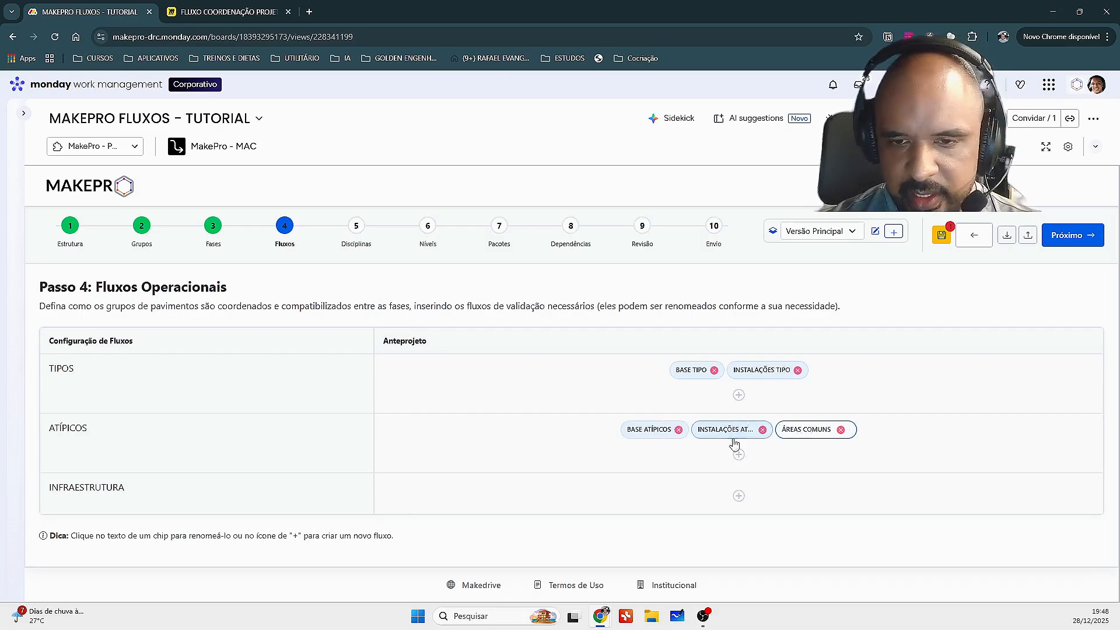
# - Add a flow named INFRA to the INFRAESTRUTURA group under Anteprojeto and compare the flows with the Miro diagram
pyautogui.click(738, 496)
pyautogui.hotkey('ctrl', 'a')
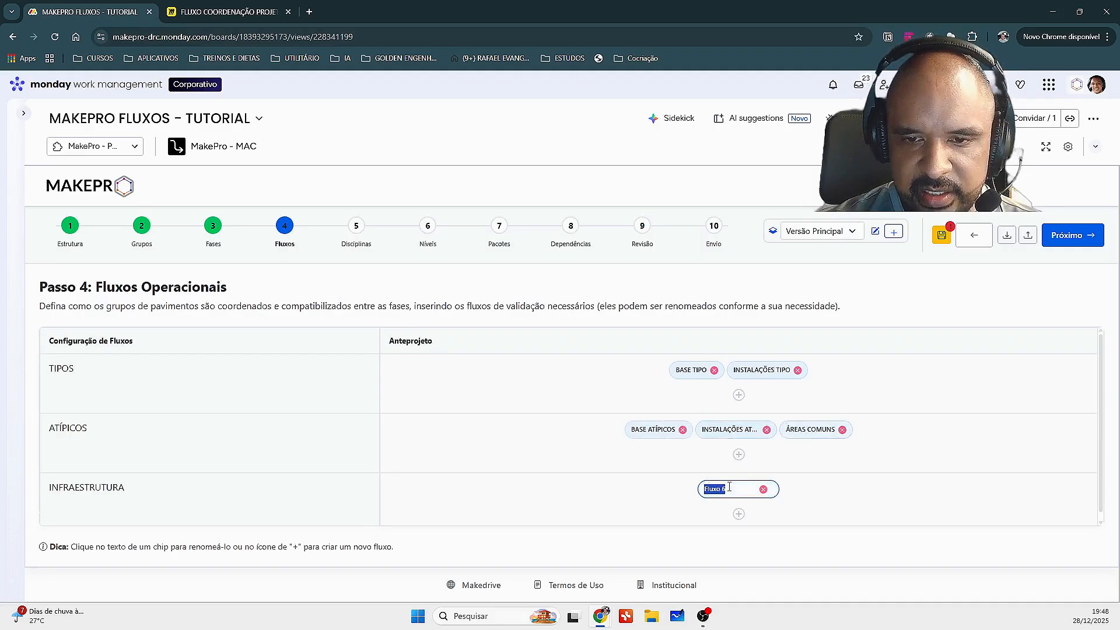
pyautogui.write('INFRA')
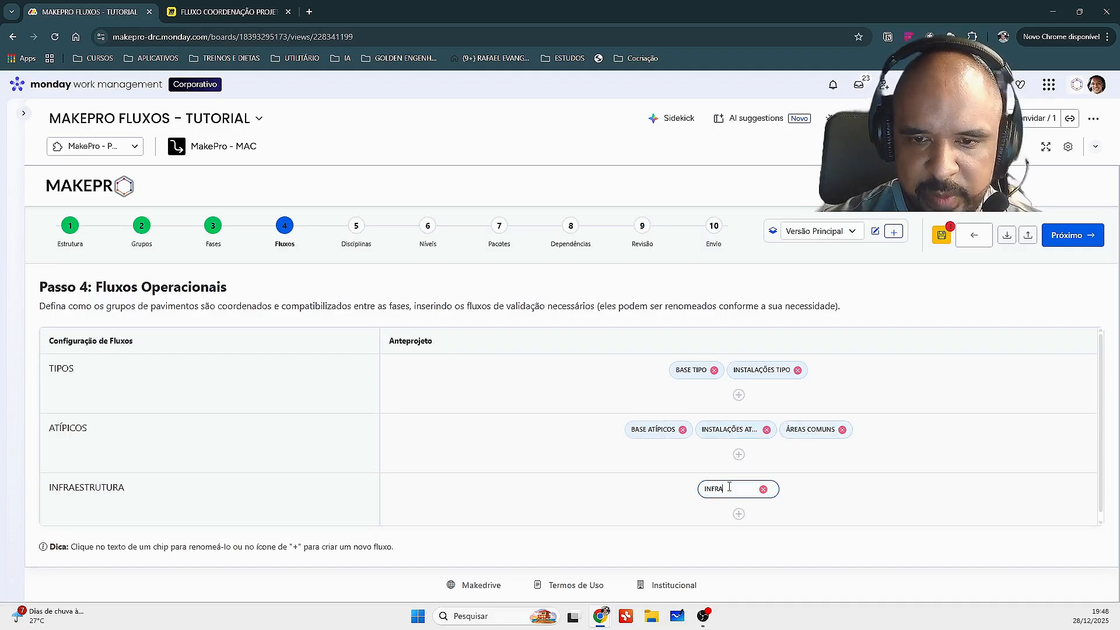
pyautogui.click(806, 497)
pyautogui.click(239, 12)
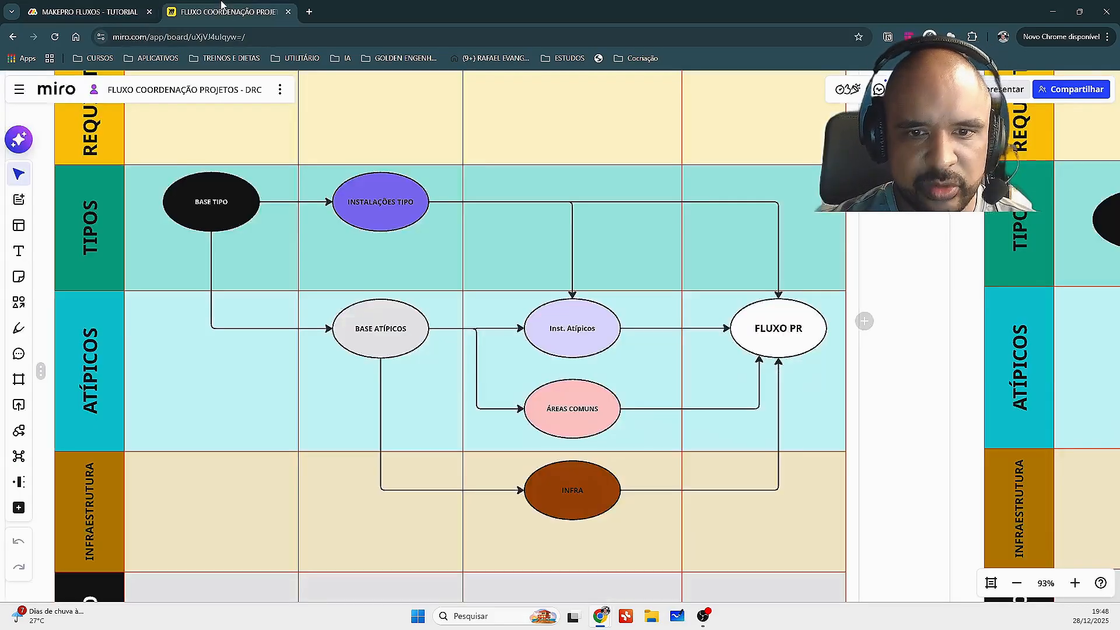
pyautogui.click(75, 11)
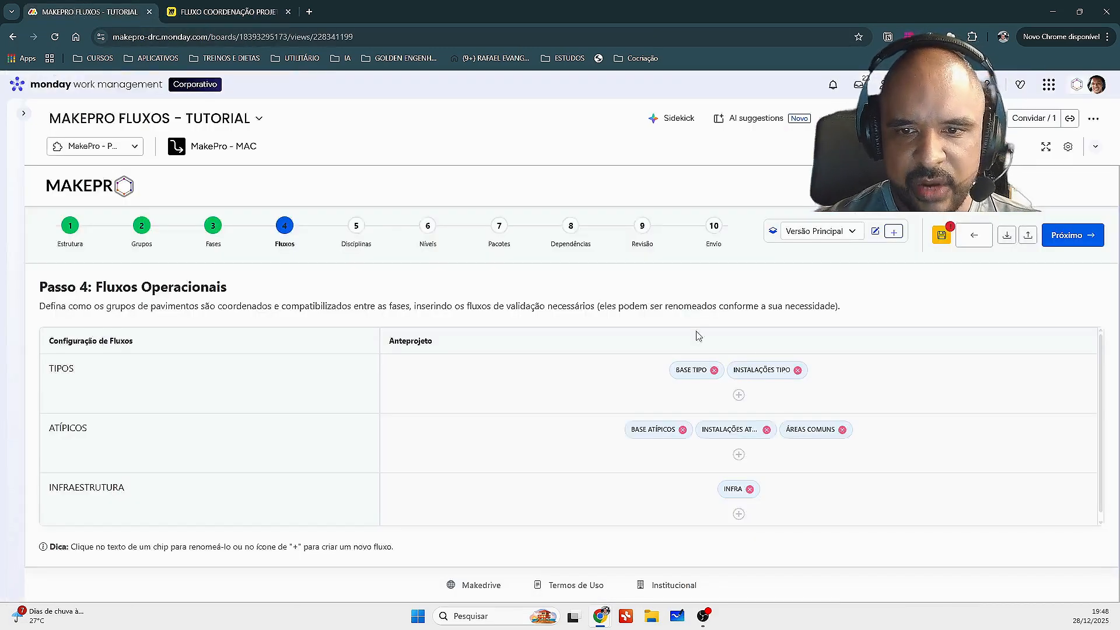
# - Advance to the discipline assignment stage and review the registered disciplines and the discipline options for each Anteprojeto flow
pyautogui.click(1071, 235)
pyautogui.scroll(-3, 344, 411)
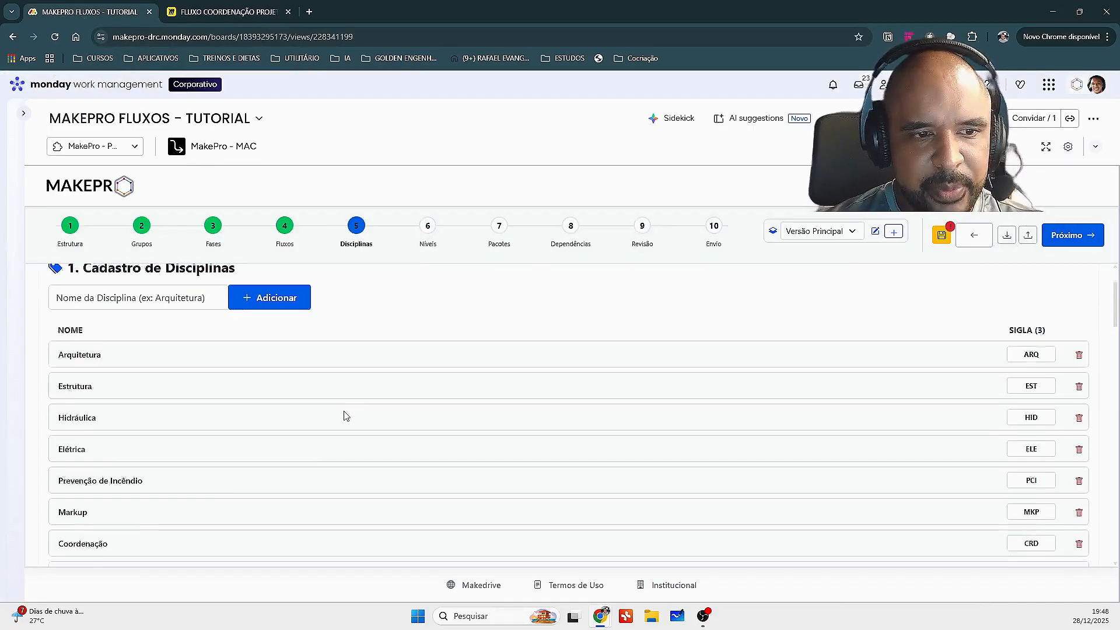
pyautogui.scroll(3, 365, 408)
pyautogui.scroll(-15, 303, 431)
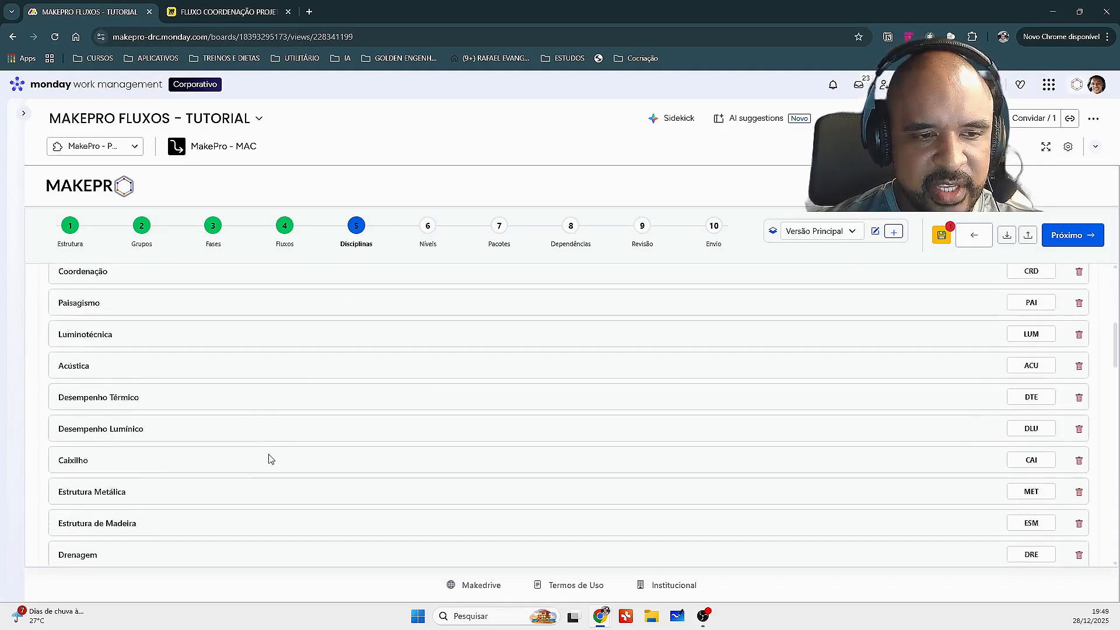
pyautogui.scroll(-3, 273, 477)
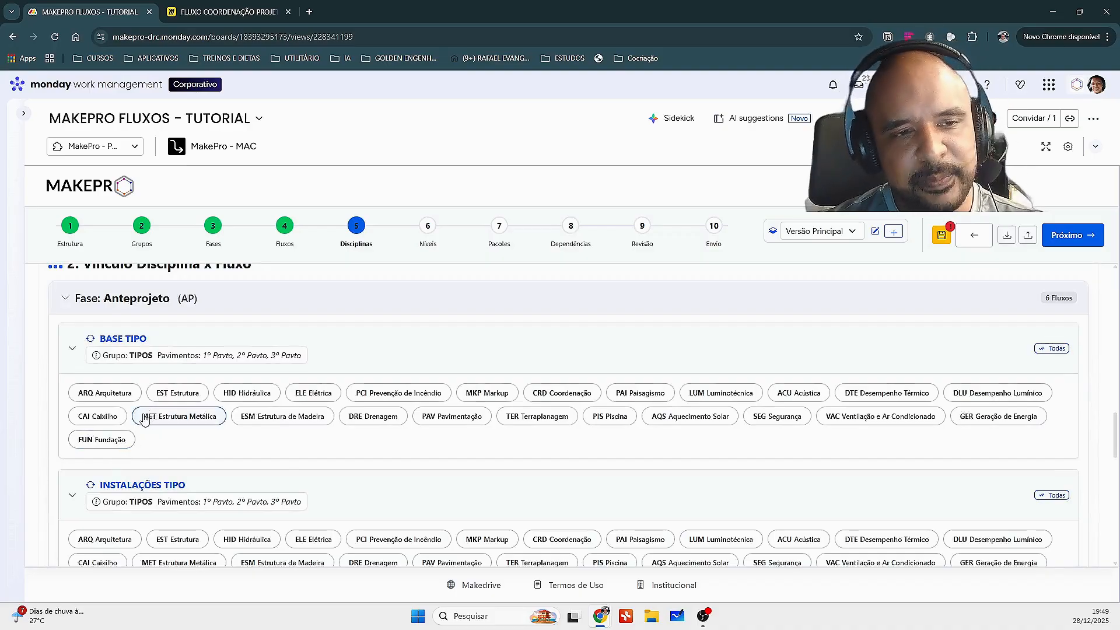
pyautogui.scroll(-2, 149, 397)
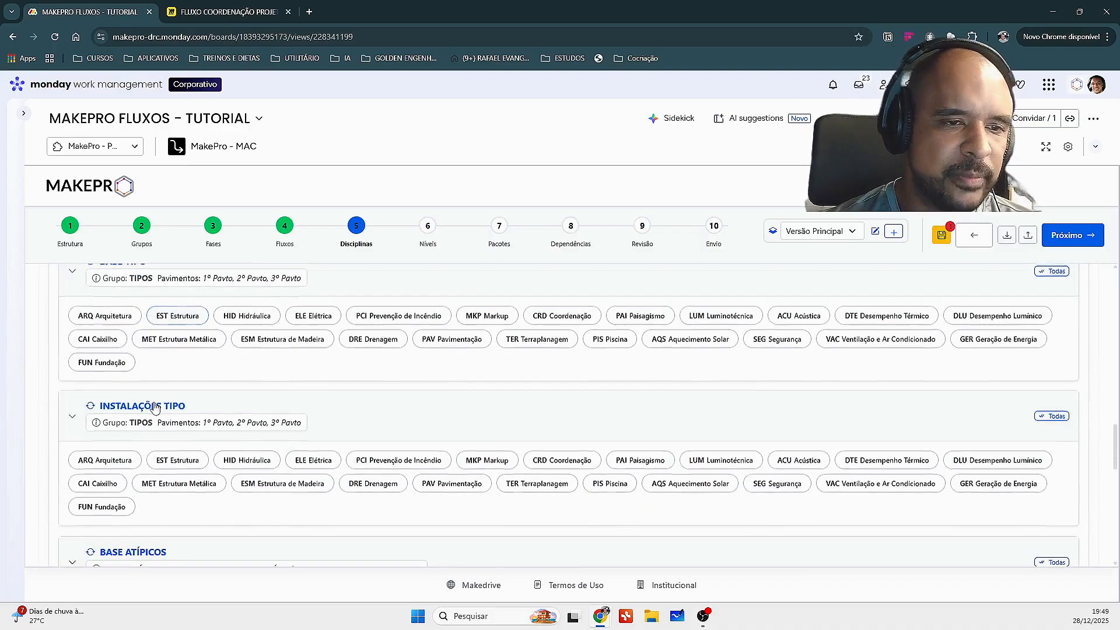
# - Collapse all the flows under Anteprojeto, from BASE TIPO down to INFRA, in the discipline-to-flow links
pyautogui.scroll(2, 87, 350)
pyautogui.click(72, 350)
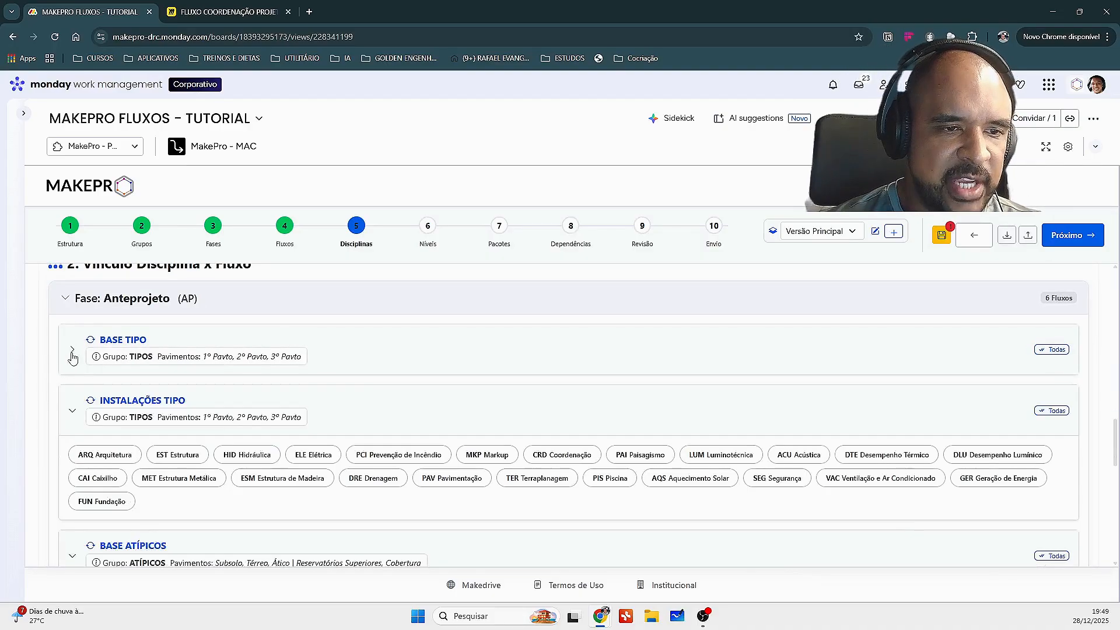
pyautogui.click(72, 410)
pyautogui.click(71, 471)
pyautogui.scroll(-1, 70, 474)
pyautogui.click(72, 474)
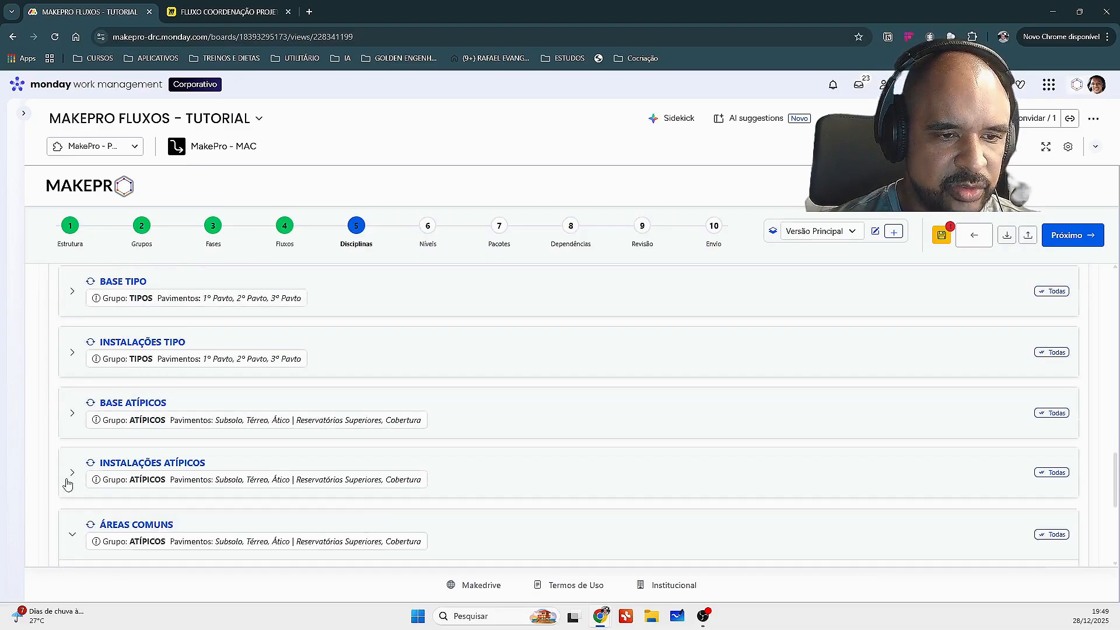
pyautogui.click(74, 534)
pyautogui.scroll(-1, 81, 533)
pyautogui.click(74, 512)
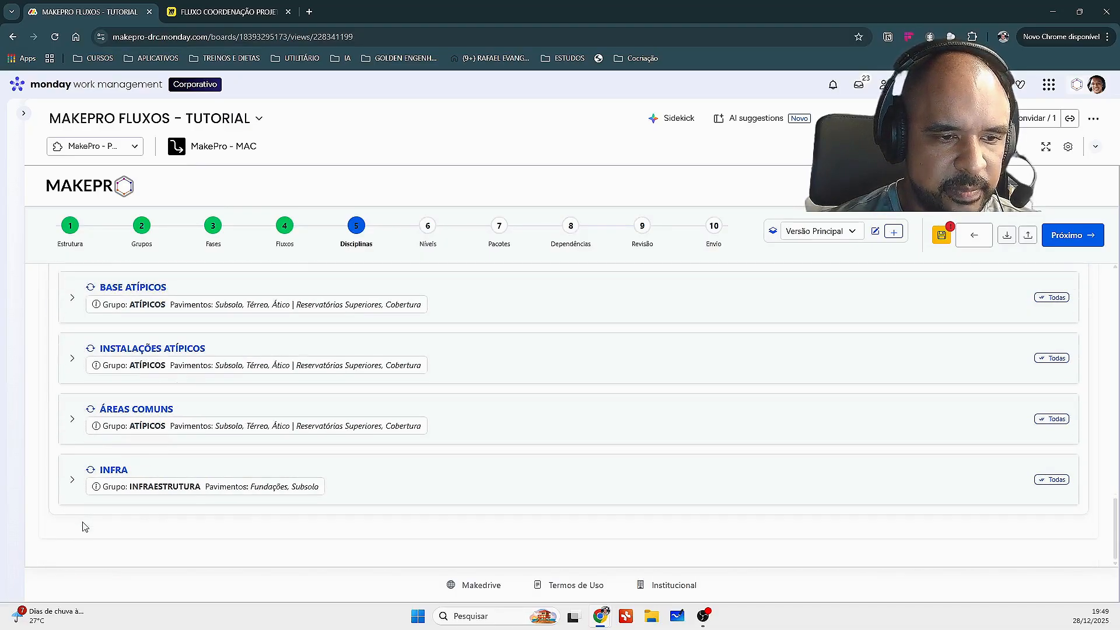
# - Try collapsing and re-expanding the Anteprojeto phase and its BASE TIPO flow
pyautogui.scroll(5, 82, 525)
pyautogui.click(67, 399)
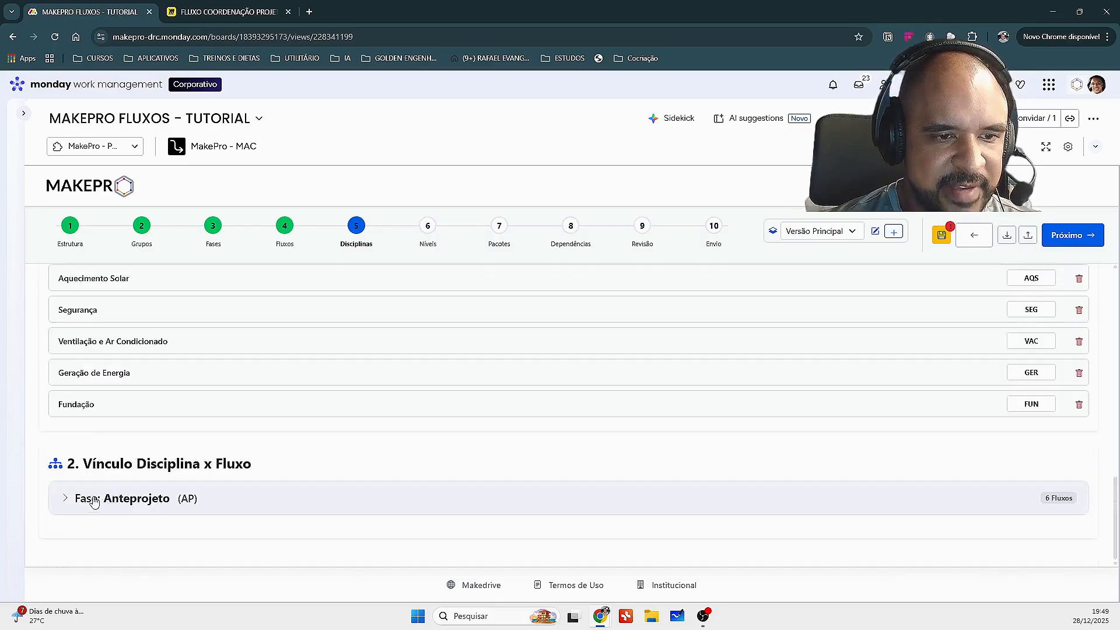
pyautogui.click(65, 506)
pyautogui.scroll(-3, 87, 501)
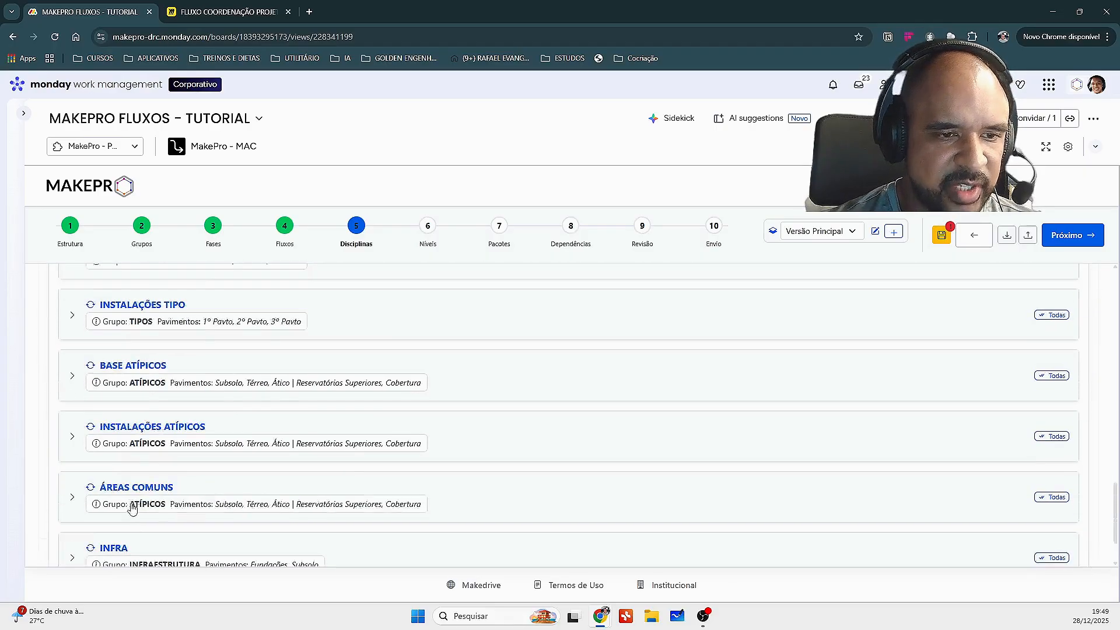
pyautogui.scroll(2, 111, 486)
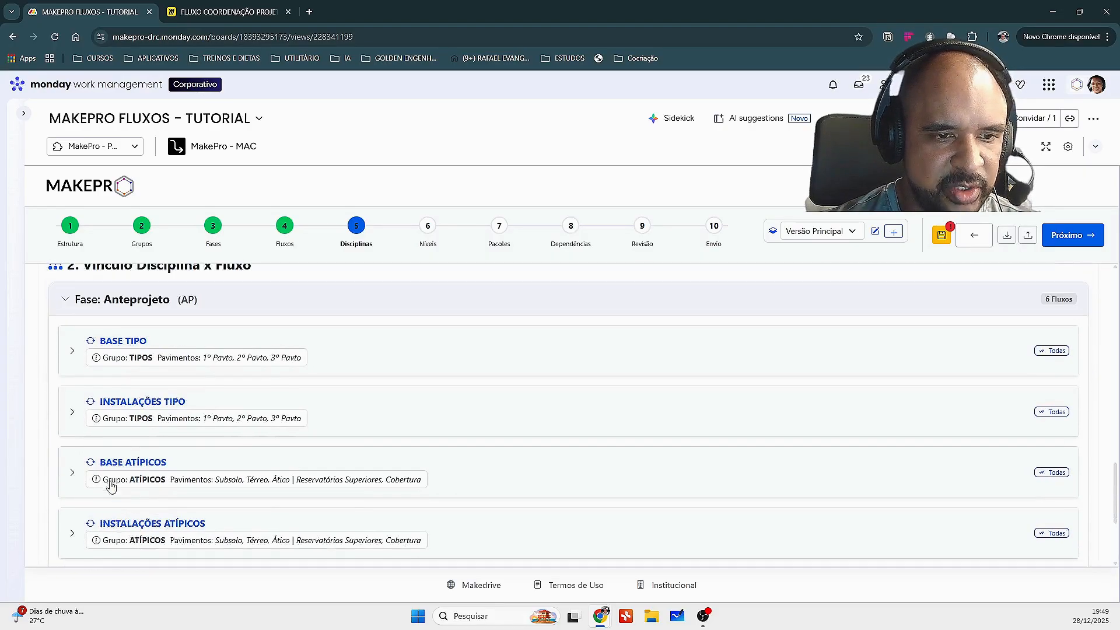
pyautogui.click(74, 352)
pyautogui.click(80, 357)
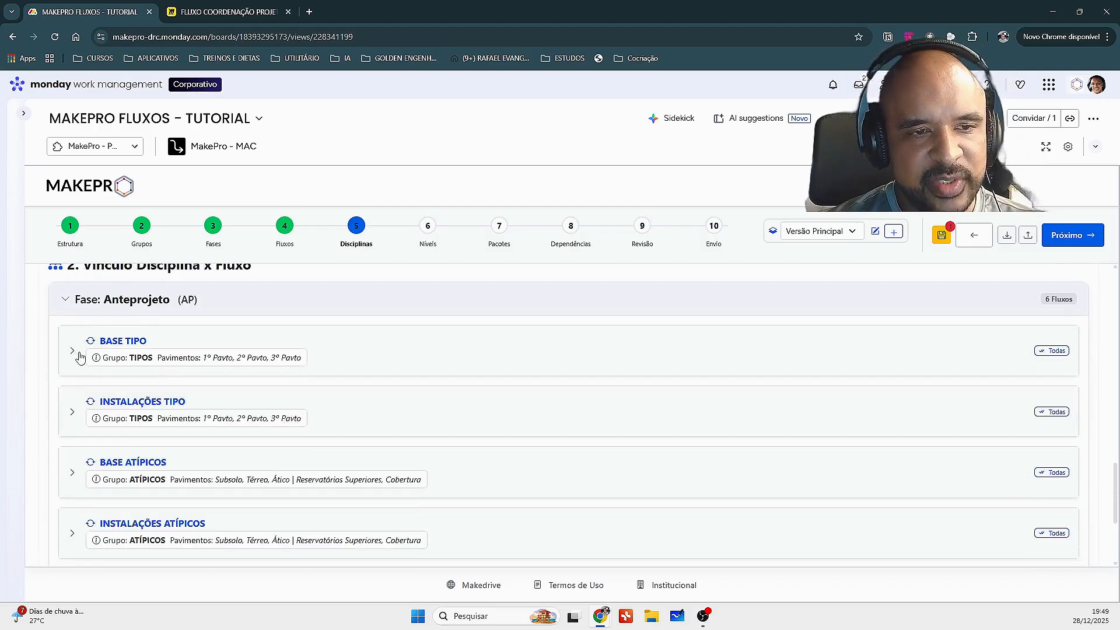
# - Switch to the Miro board and examine the matrix of flows by discipline, phase and floor group, focusing on the AP columns
pyautogui.click(227, 11)
pyautogui.scroll(-5, 654, 402)
pyautogui.scroll(-3, 655, 404)
pyautogui.moveTo(858, 397); pyautogui.dragTo(572, 389)
pyautogui.scroll(8, 572, 390)
pyautogui.moveTo(418, 355); pyautogui.dragTo(410, 292)
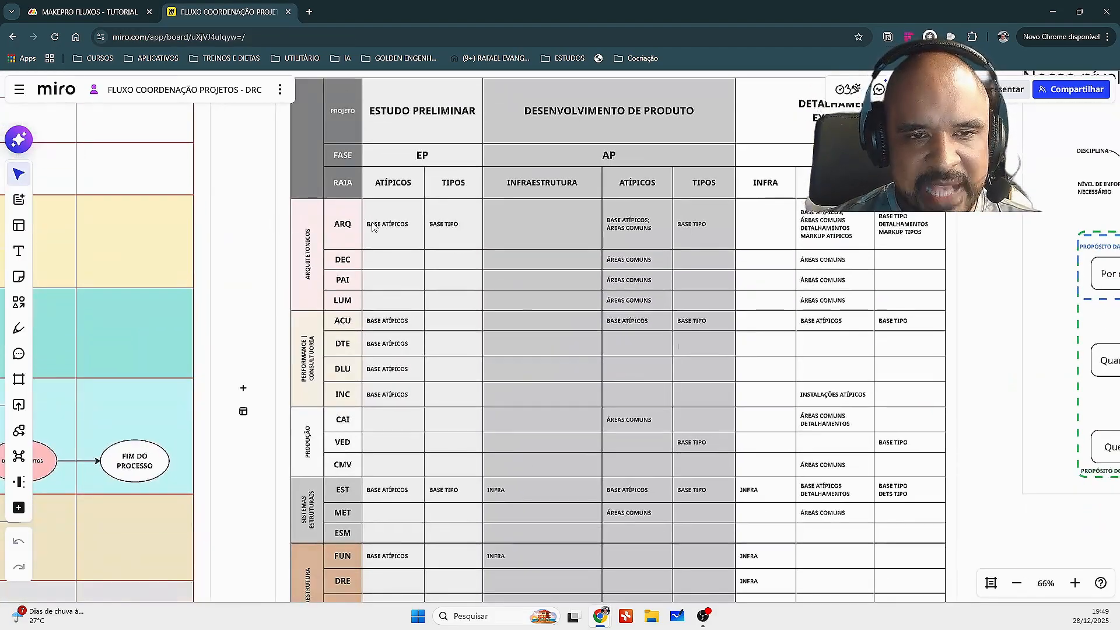
pyautogui.scroll(2, 379, 226)
pyautogui.scroll(-4, 397, 242)
pyautogui.moveTo(587, 226); pyautogui.dragTo(448, 252)
pyautogui.scroll(2, 448, 252)
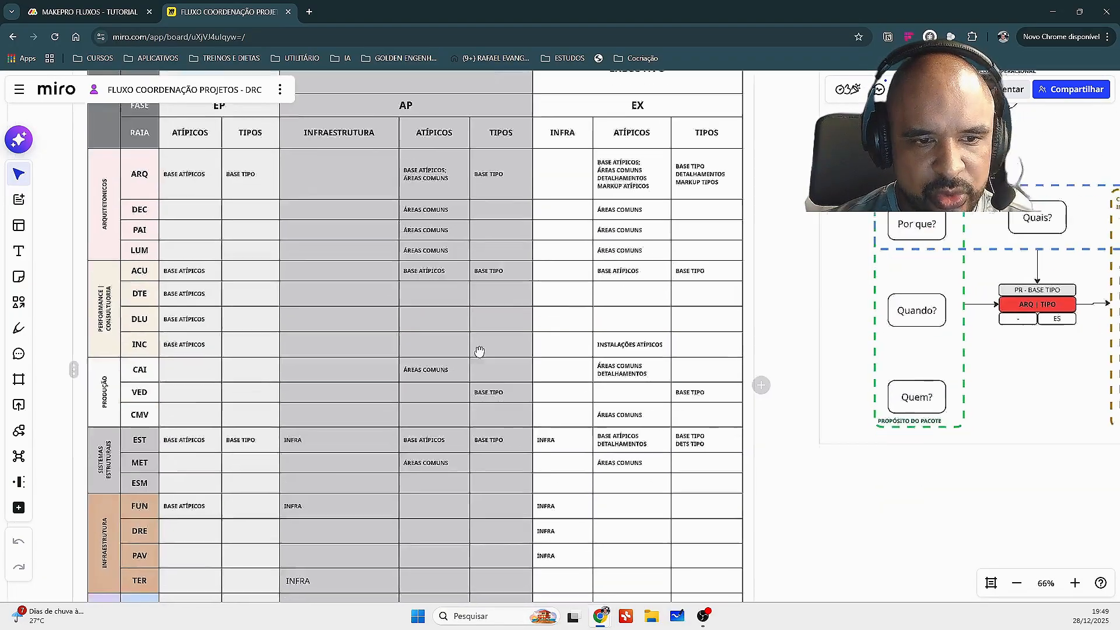
pyautogui.scroll(-3, 477, 350)
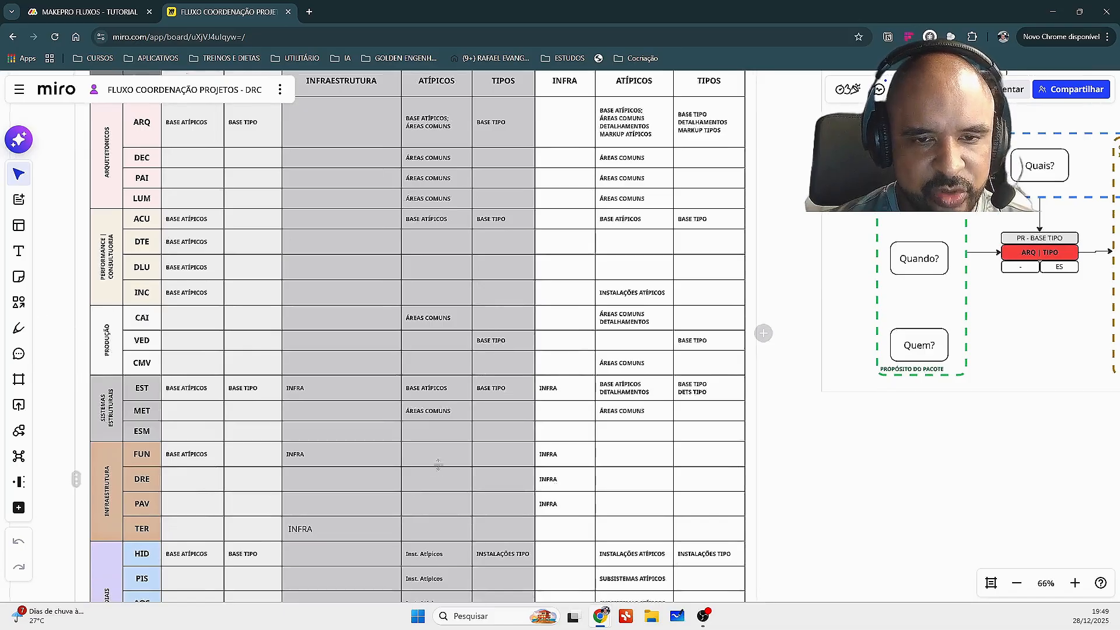
pyautogui.scroll(-4, 484, 369)
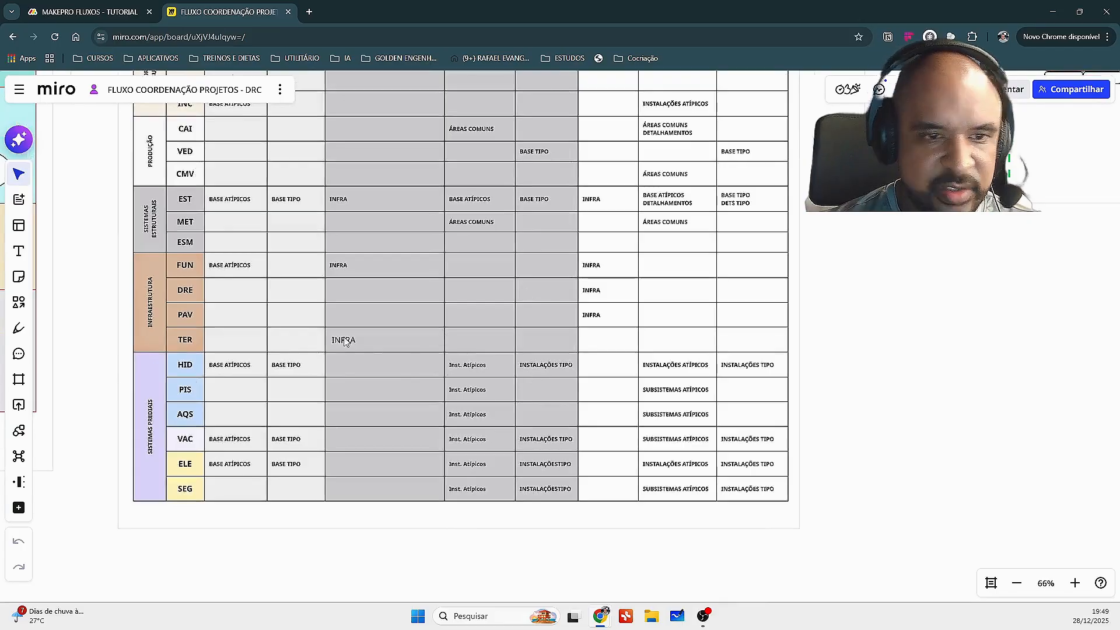
pyautogui.scroll(6, 607, 378)
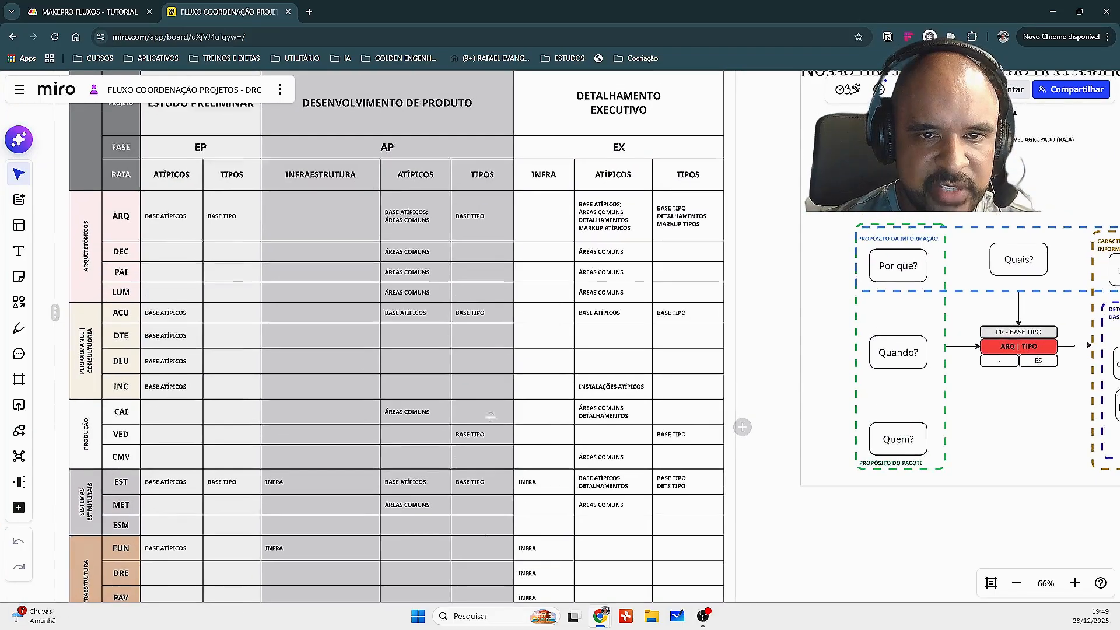
pyautogui.scroll(-3, 467, 350)
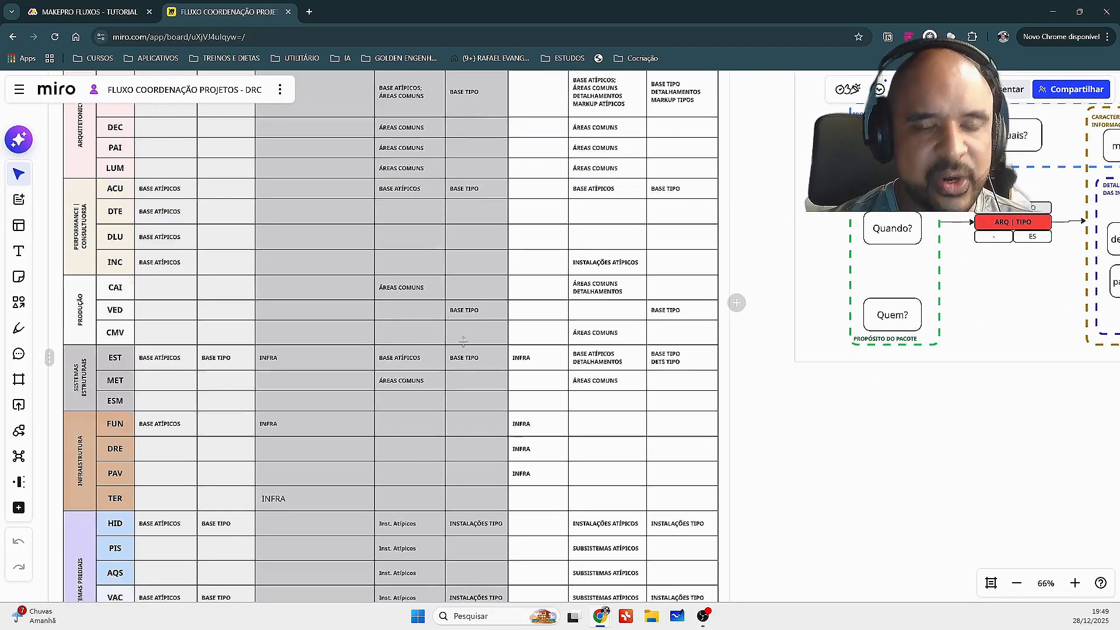
# - Locate the Base Tipo flow diagram for the AP phase on the Miro board and examine which disciplines take part
pyautogui.scroll(-10, 463, 342)
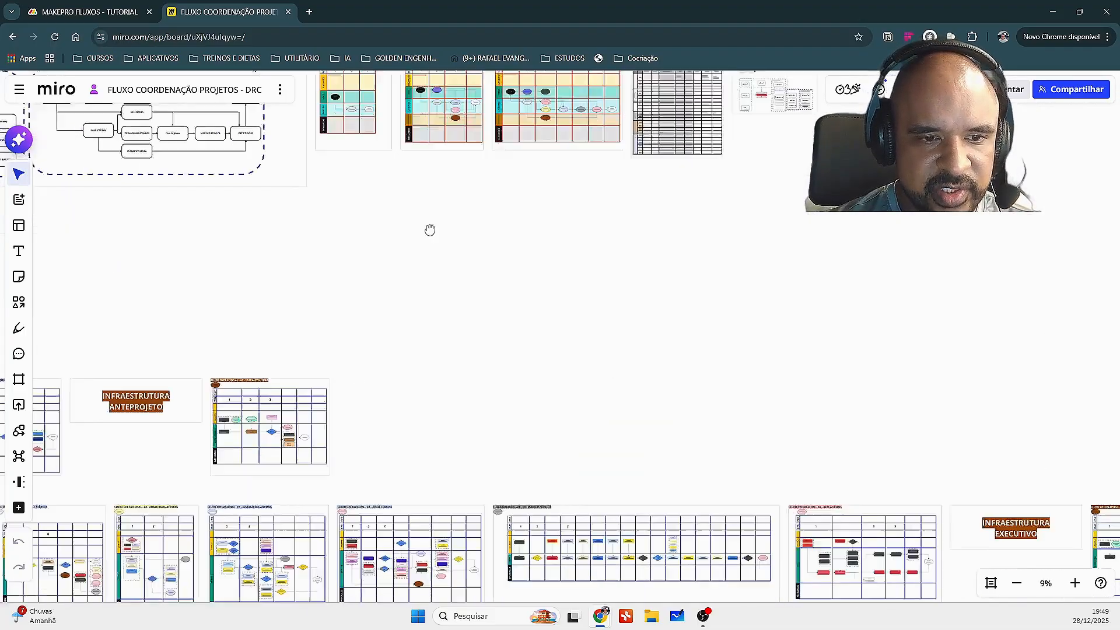
pyautogui.moveTo(430, 230); pyautogui.dragTo(443, 201)
pyautogui.moveTo(338, 279); pyautogui.dragTo(871, 310)
pyautogui.moveTo(426, 328); pyautogui.dragTo(681, 340)
pyautogui.scroll(13, 257, 277)
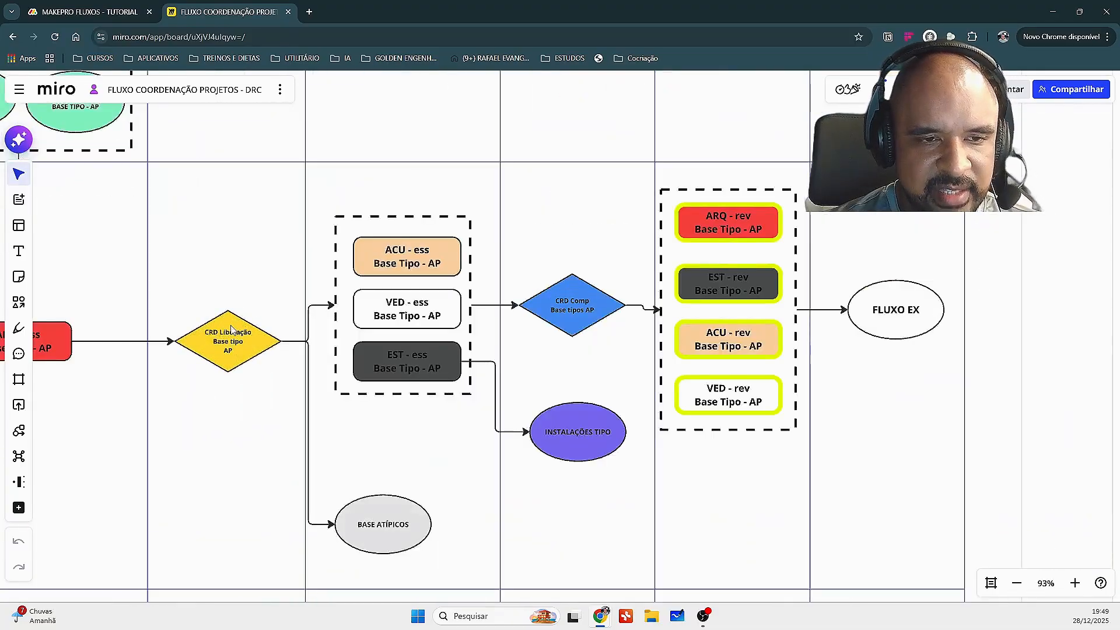
pyautogui.scroll(-6, 229, 327)
pyautogui.scroll(4, 233, 336)
pyautogui.moveTo(233, 336); pyautogui.dragTo(365, 341)
pyautogui.scroll(2, 365, 341)
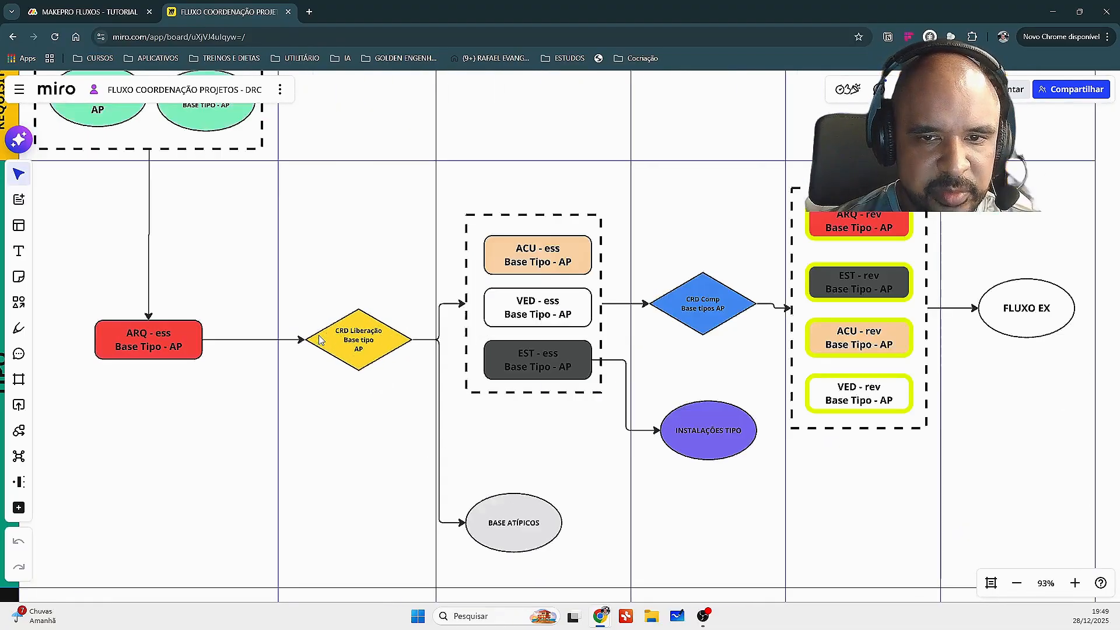
# - Return to monday and link ARQ Arquitetura, EST Estrutura and ACU Acústica to the BASE TIPO flow under Anteprojeto
pyautogui.click(93, 14)
pyautogui.click(92, 358)
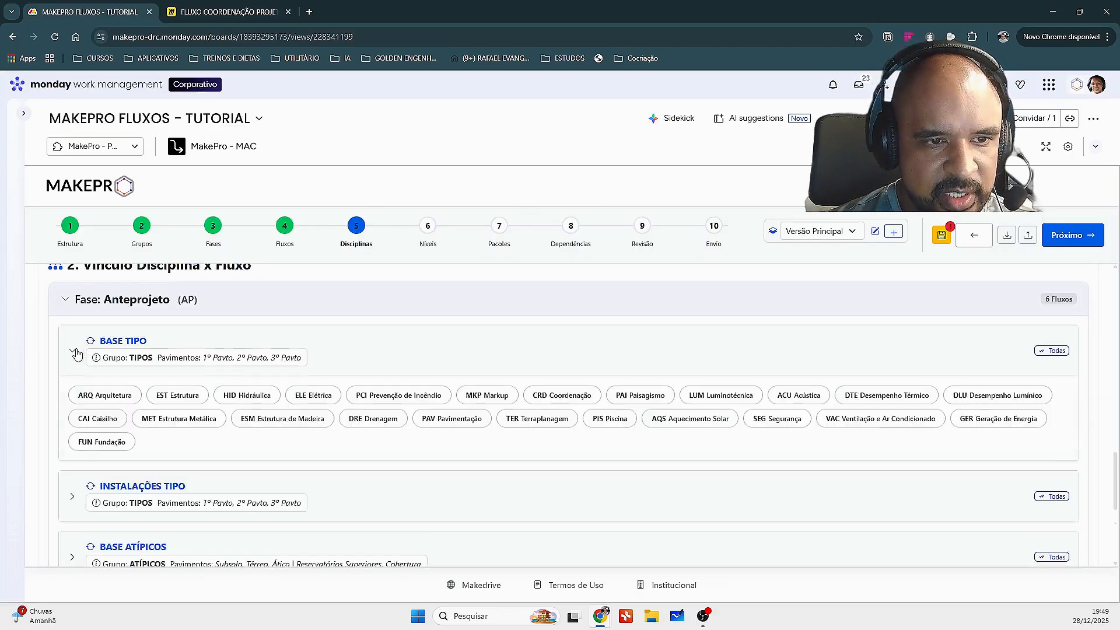
pyautogui.click(101, 395)
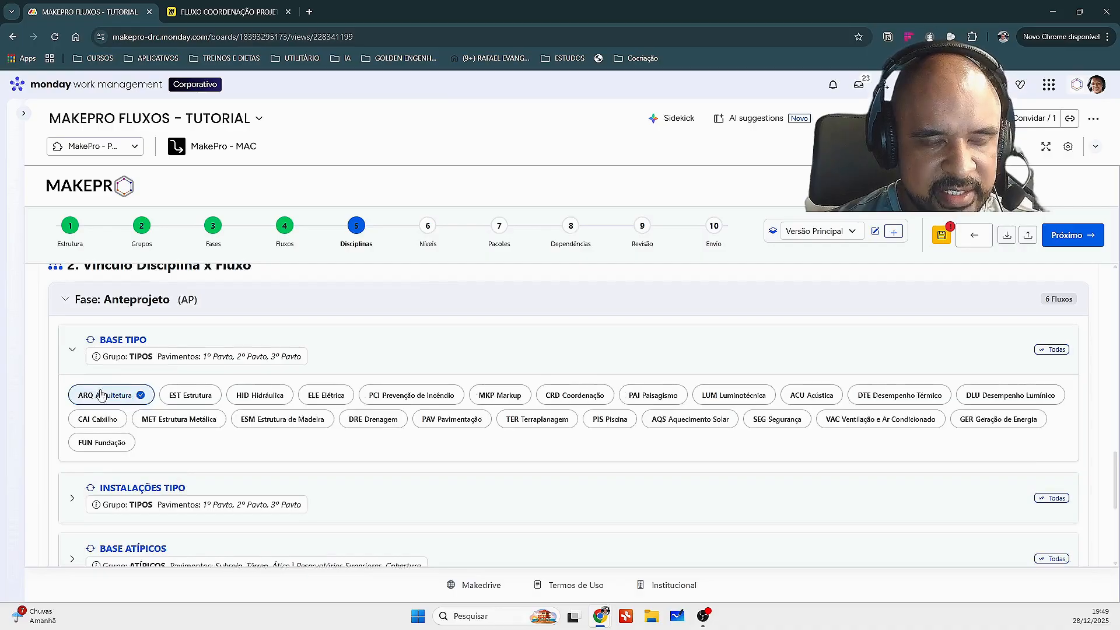
pyautogui.click(192, 400)
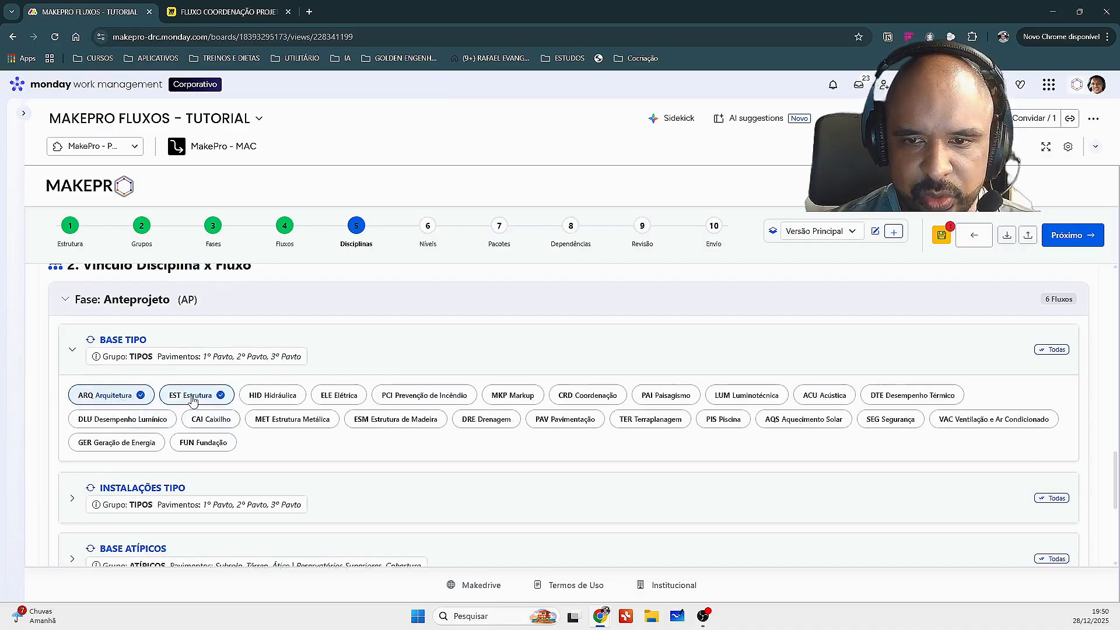
pyautogui.click(836, 398)
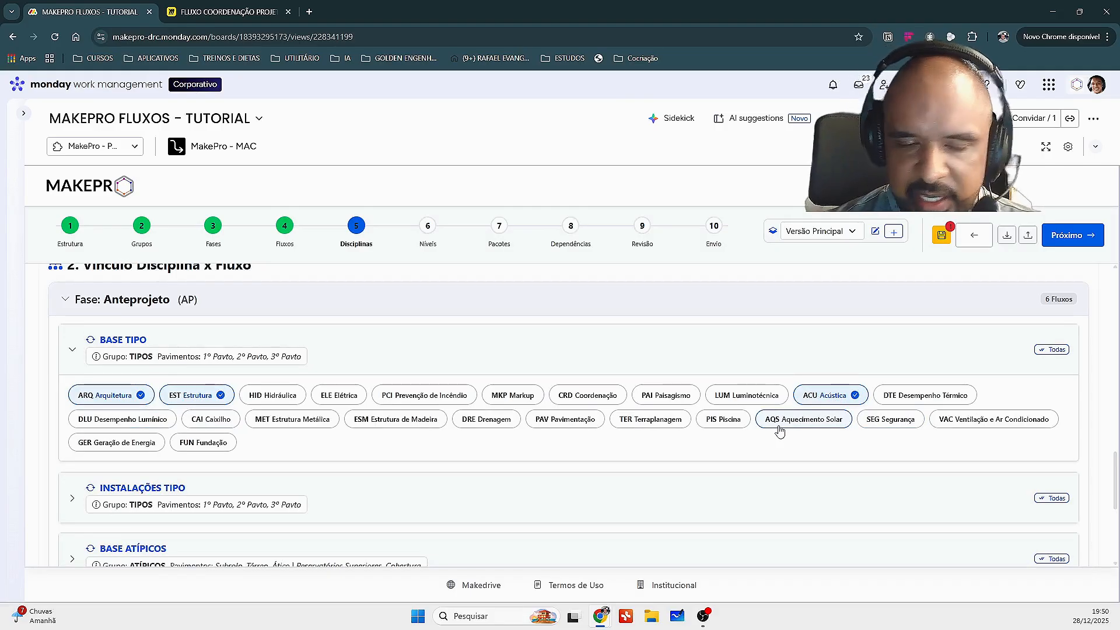
# - Look through the registered disciplines for VED, recheck the Base Tipo diagram in Miro and return to monday
pyautogui.scroll(12, 665, 379)
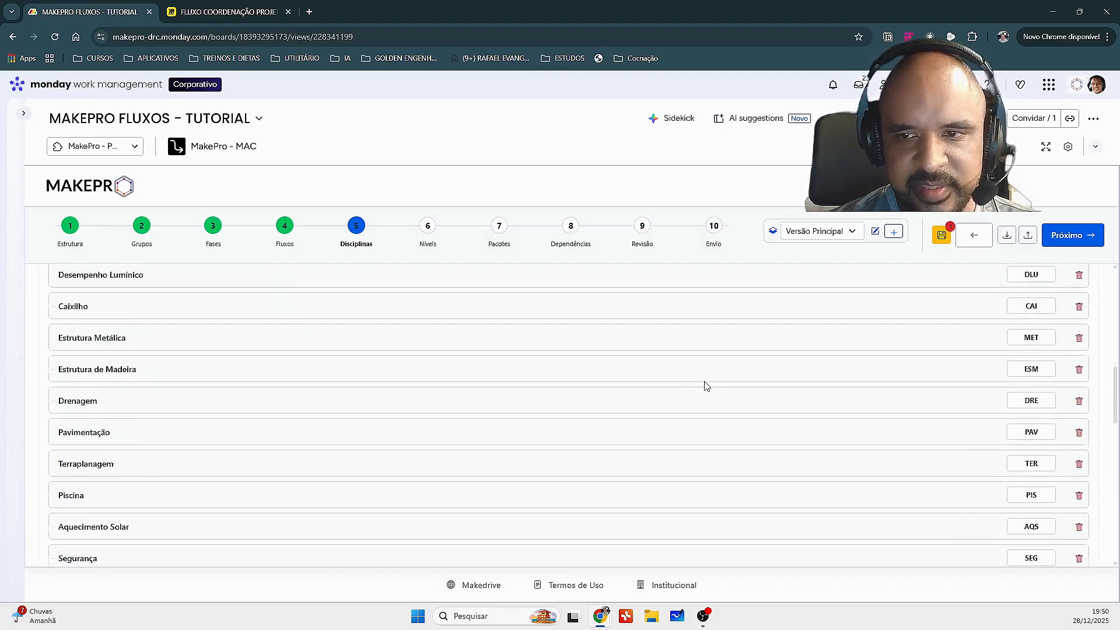
pyautogui.scroll(3, 665, 379)
pyautogui.scroll(-13, 187, 407)
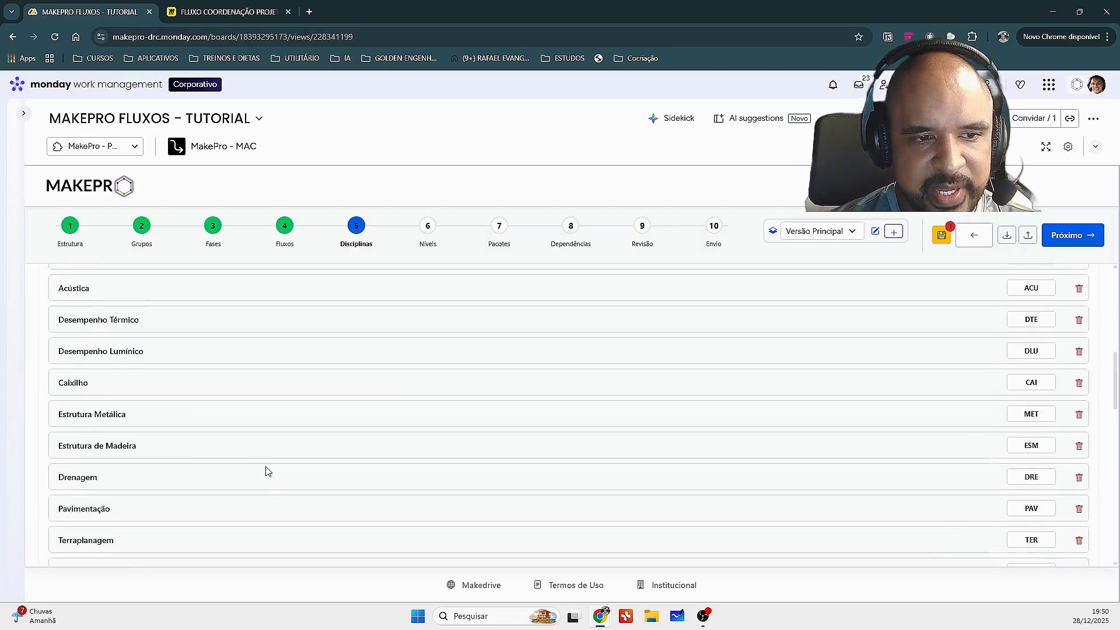
pyautogui.scroll(-4, 287, 483)
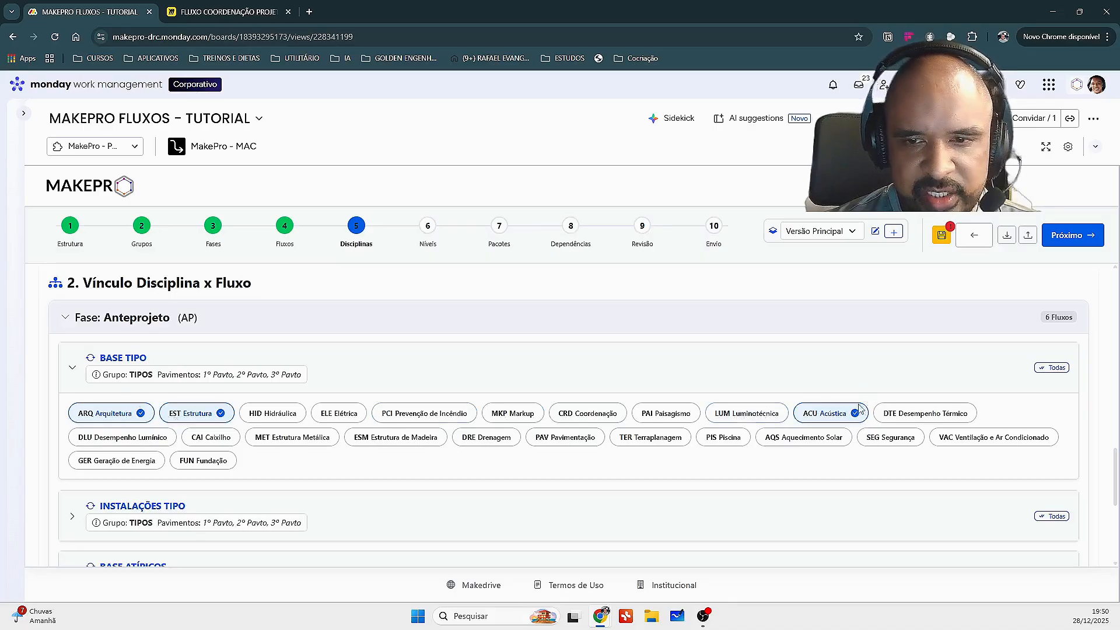
pyautogui.click(214, 13)
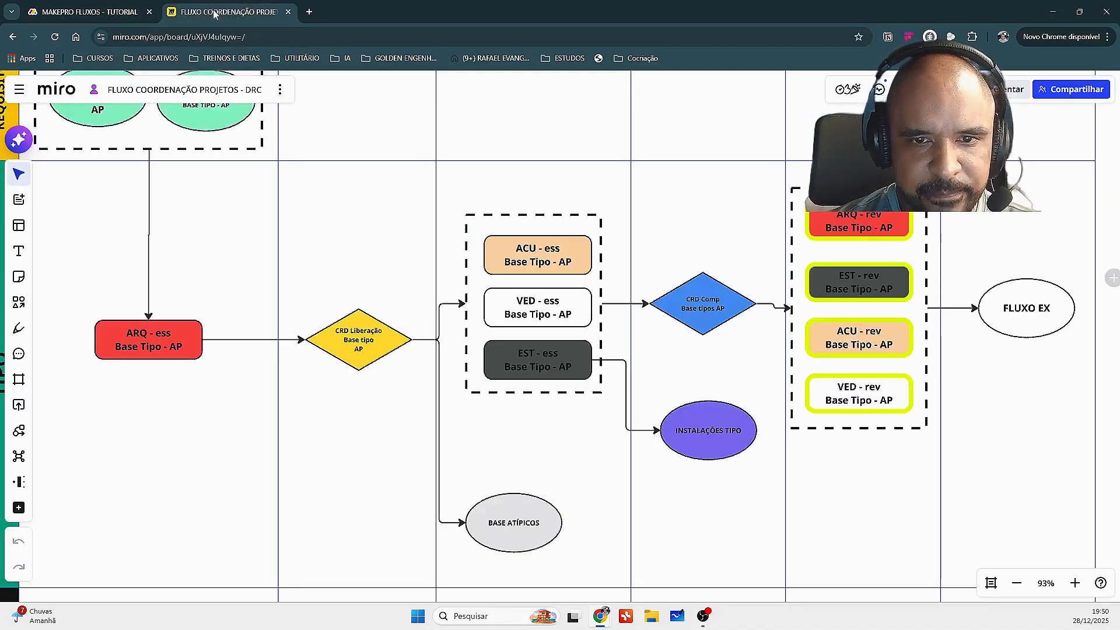
pyautogui.click(87, 12)
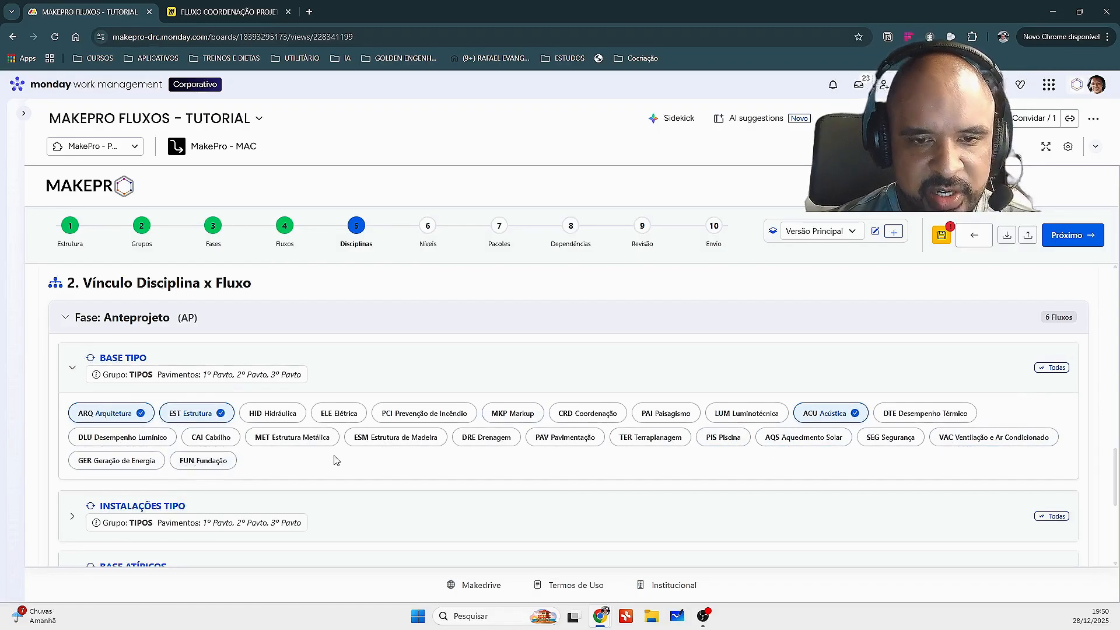
# - Register a new discipline named Vedações in the discipline list
pyautogui.scroll(10, 327, 443)
pyautogui.scroll(8, 217, 396)
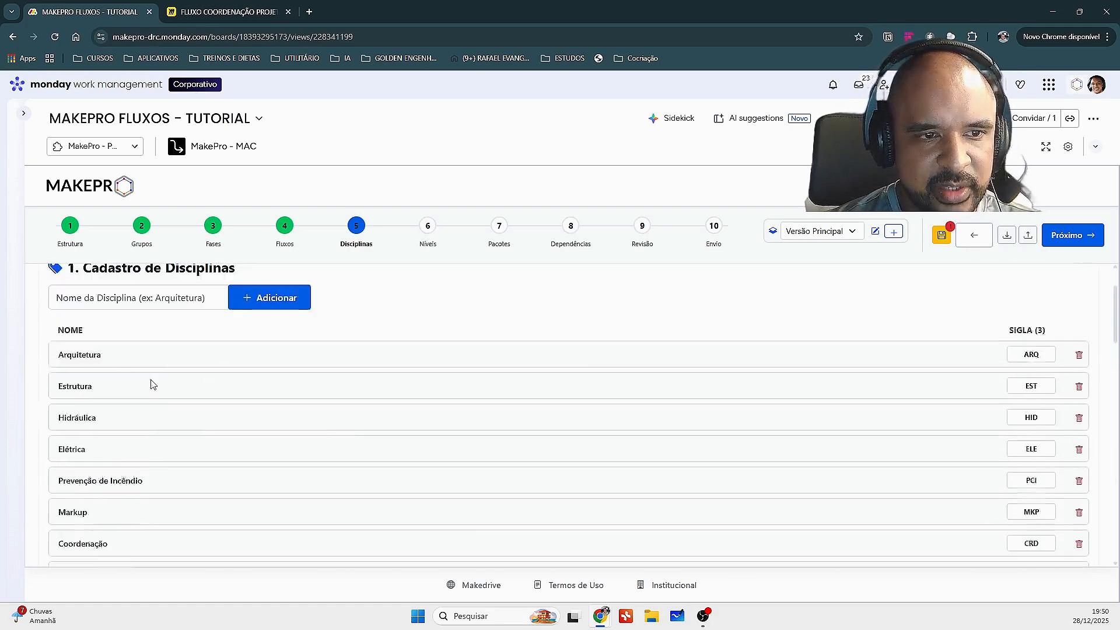
pyautogui.click(111, 375)
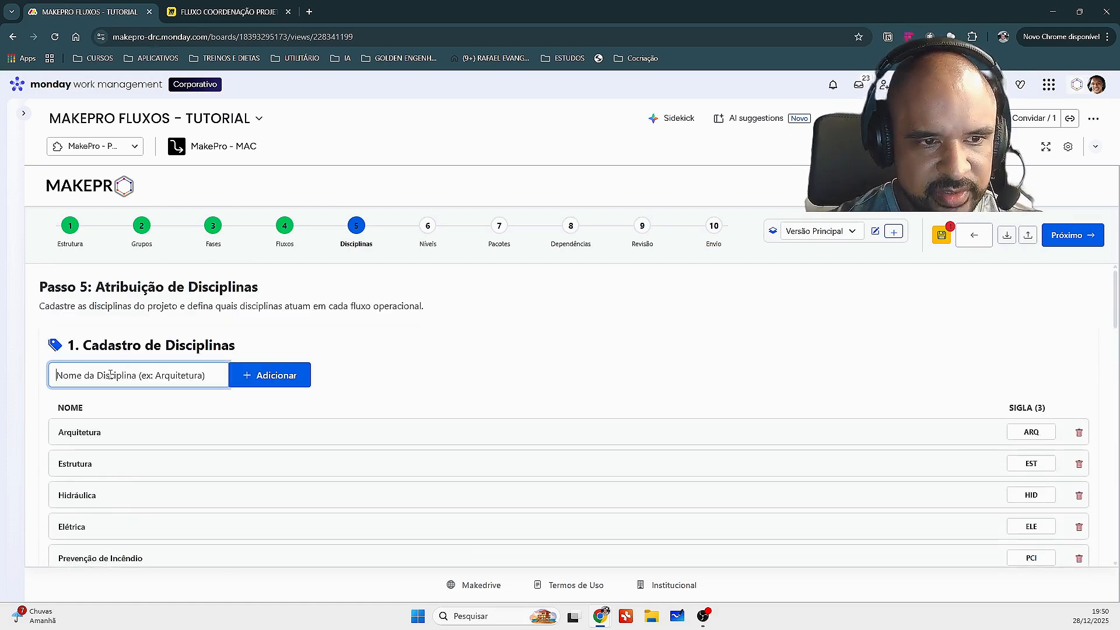
pyautogui.write('vED')
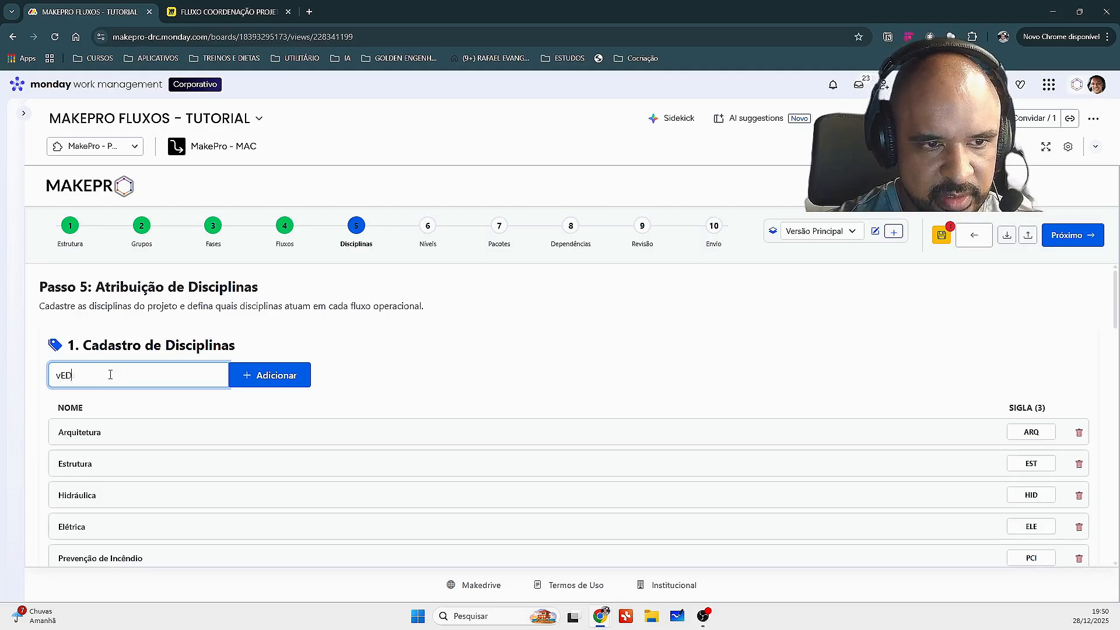
pyautogui.press('BackSpace')
pyautogui.press('BackSpace')
pyautogui.press('BackSpace')
pyautogui.write('VE')
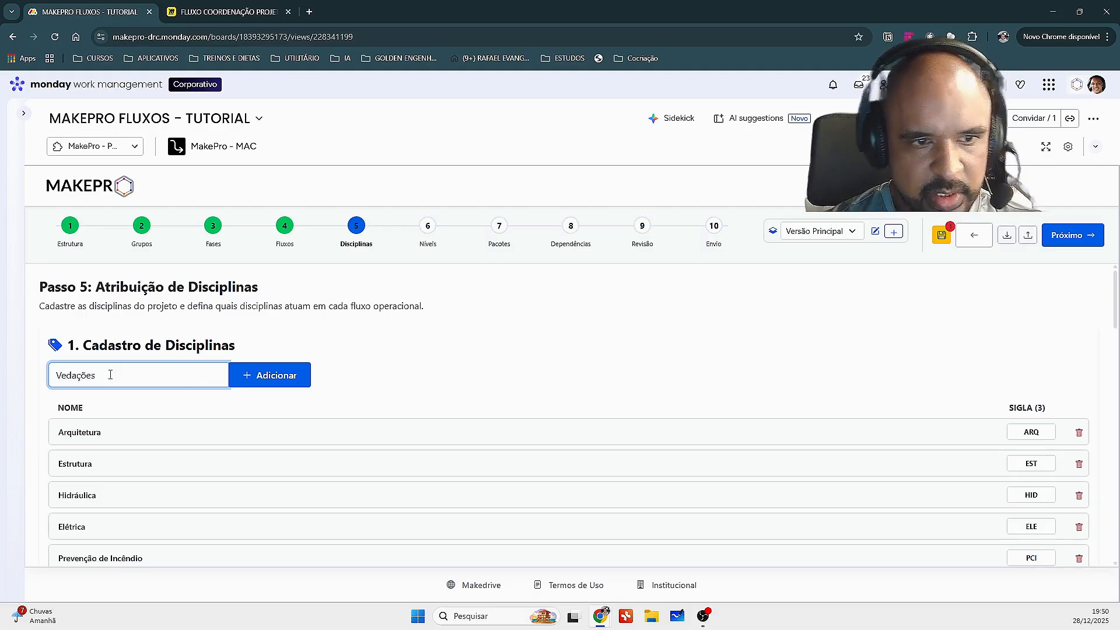
pyautogui.click(269, 375)
# - Link VED Vedações and CRD Coordenação to the BASE TIPO flow and advance to the information levels stage
pyautogui.scroll(-12, 229, 505)
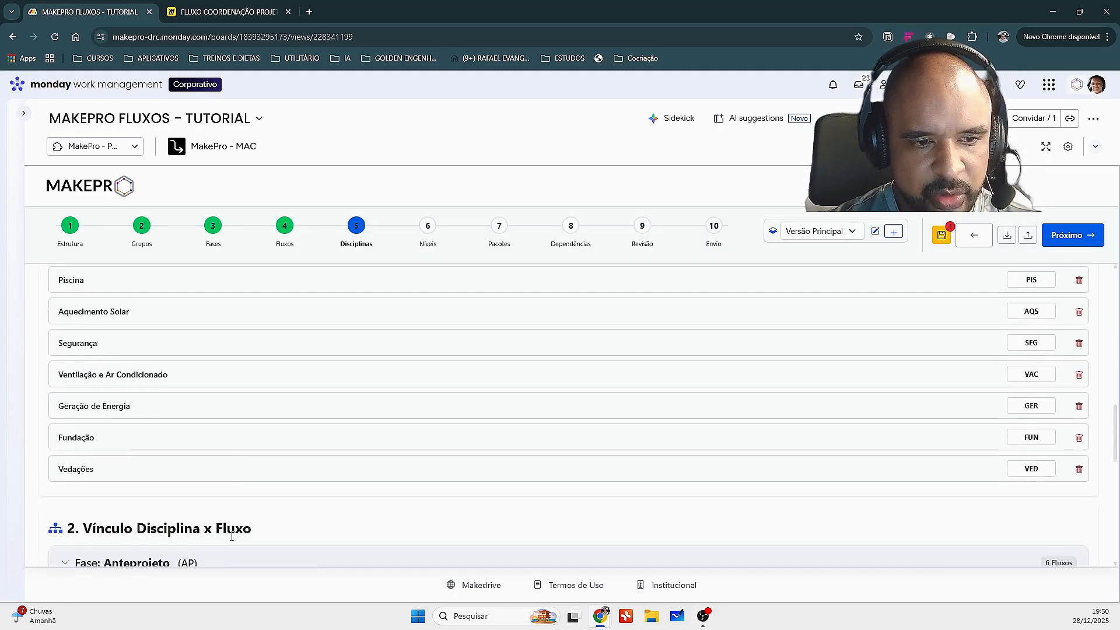
pyautogui.scroll(-5, 232, 536)
pyautogui.scroll(1, 266, 433)
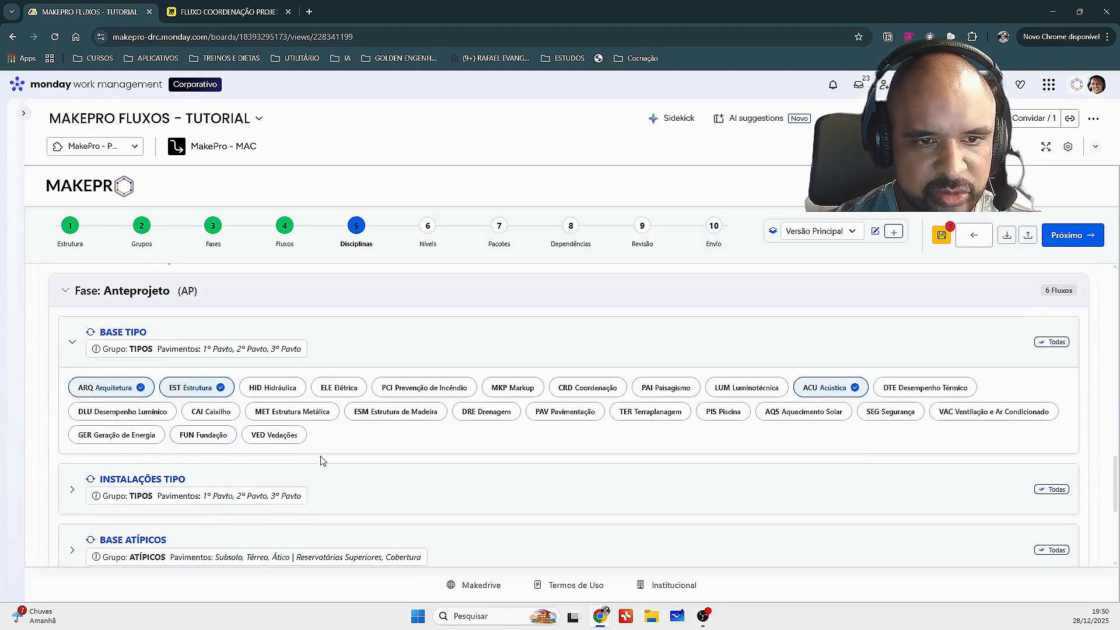
pyautogui.click(266, 433)
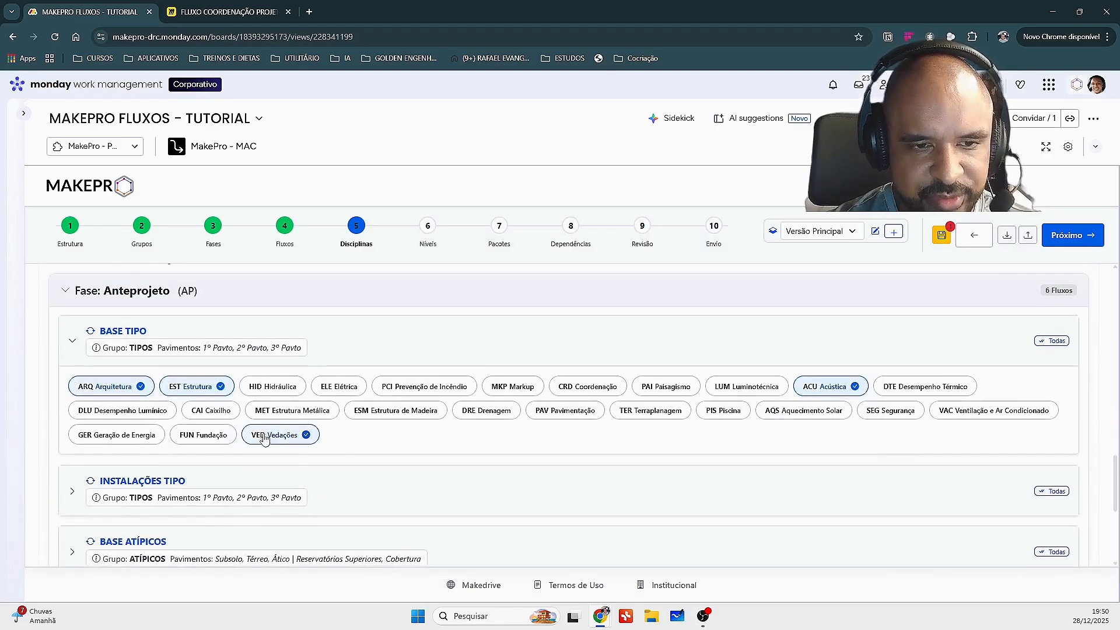
pyautogui.click(598, 388)
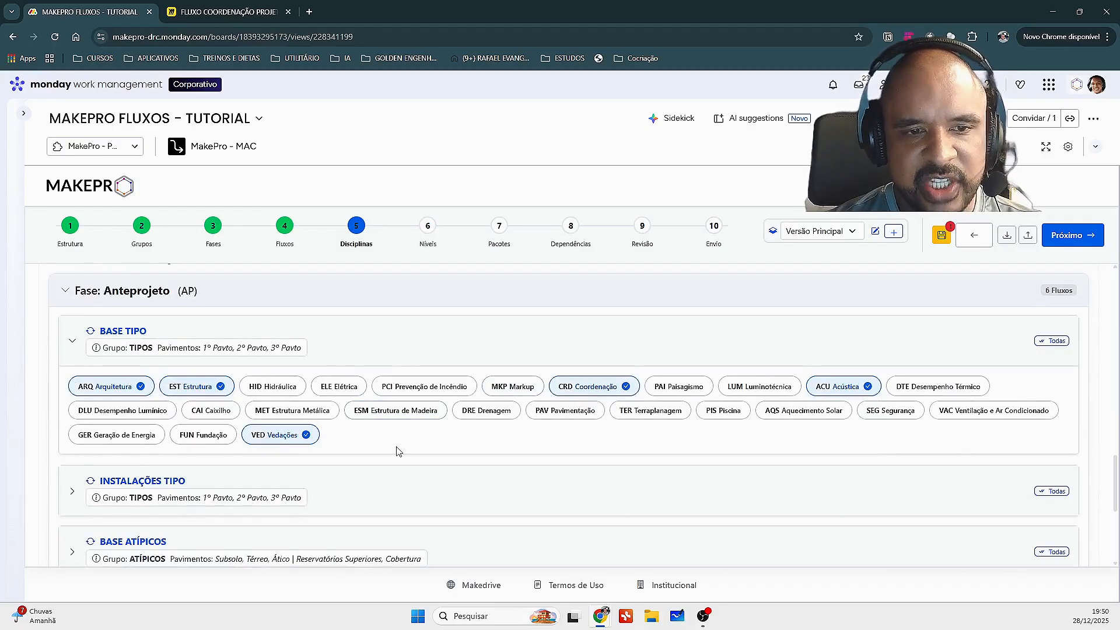
pyautogui.scroll(1, 142, 411)
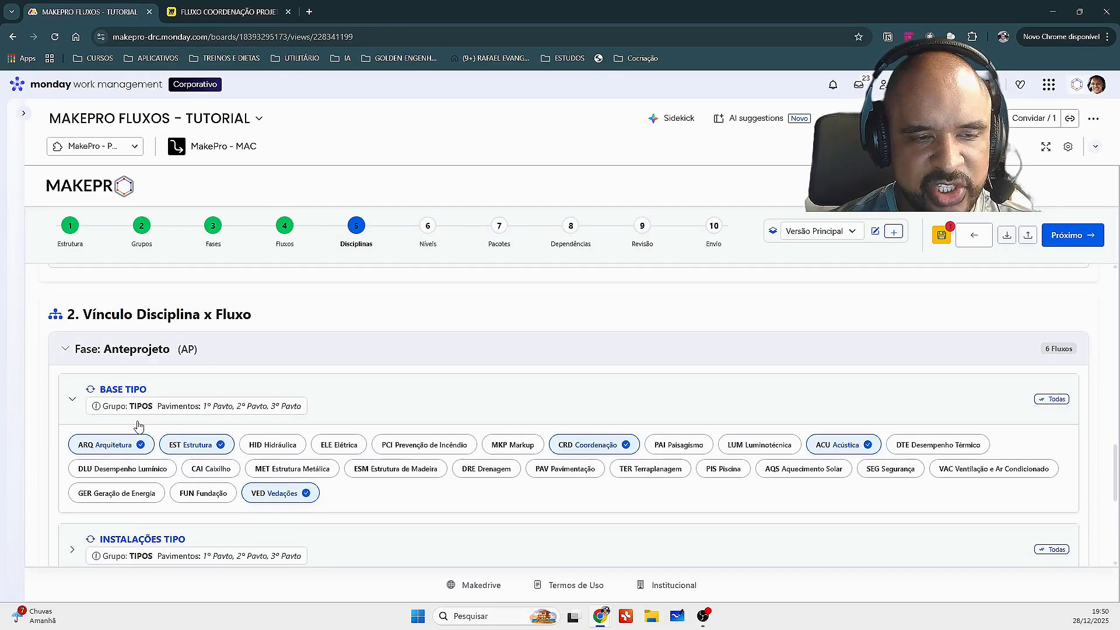
pyautogui.click(1079, 244)
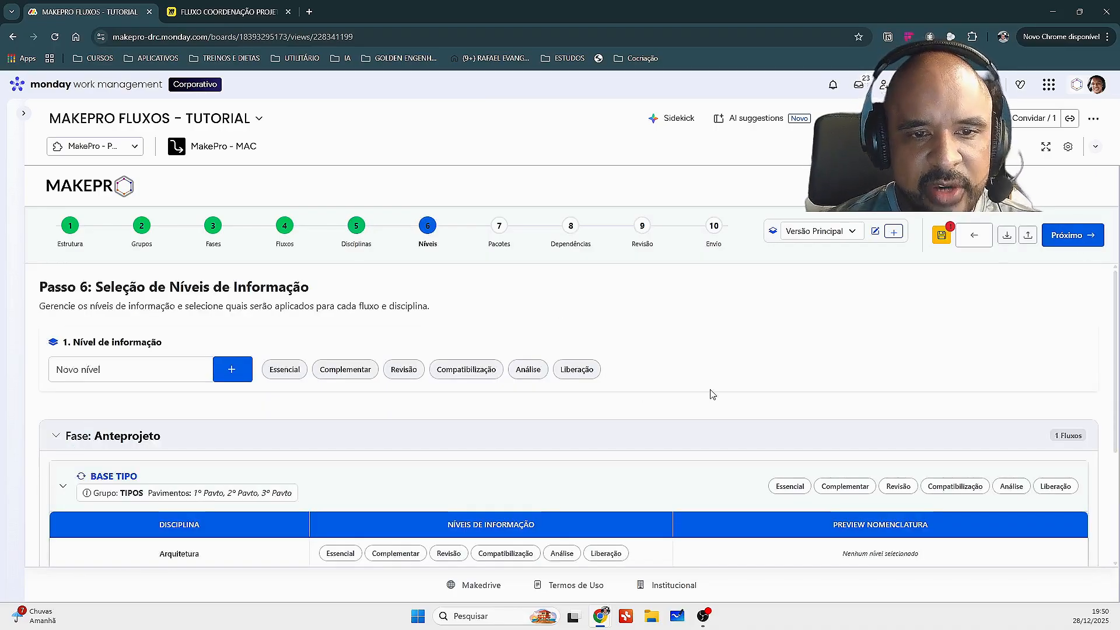
# - Add two new information levels named LOD 100 and LOD 250
pyautogui.click(99, 372)
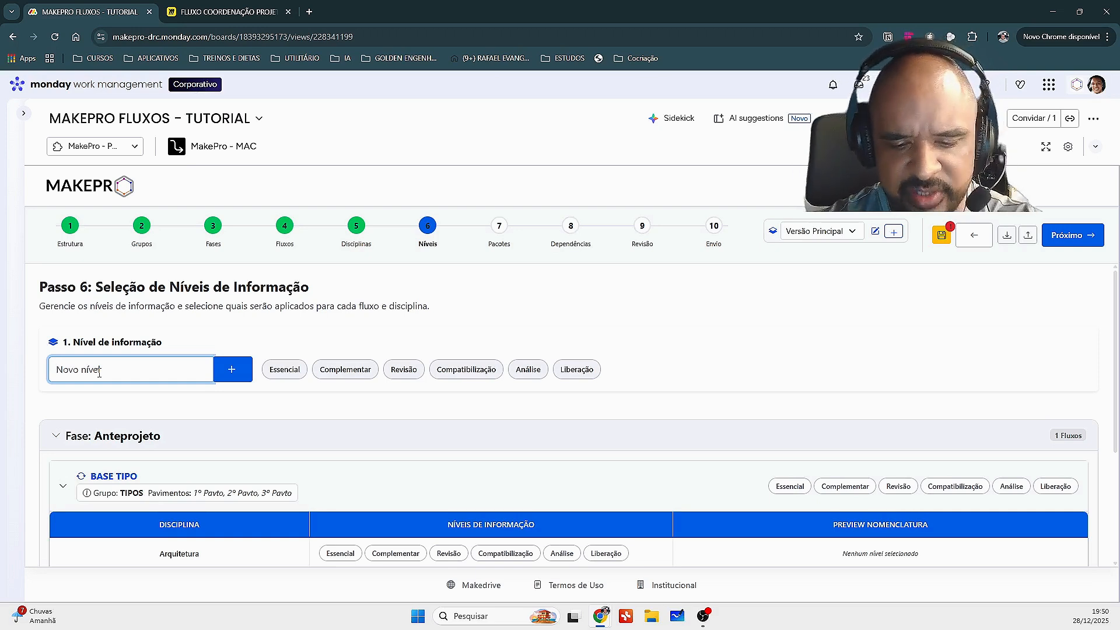
pyautogui.write('LOD 100')
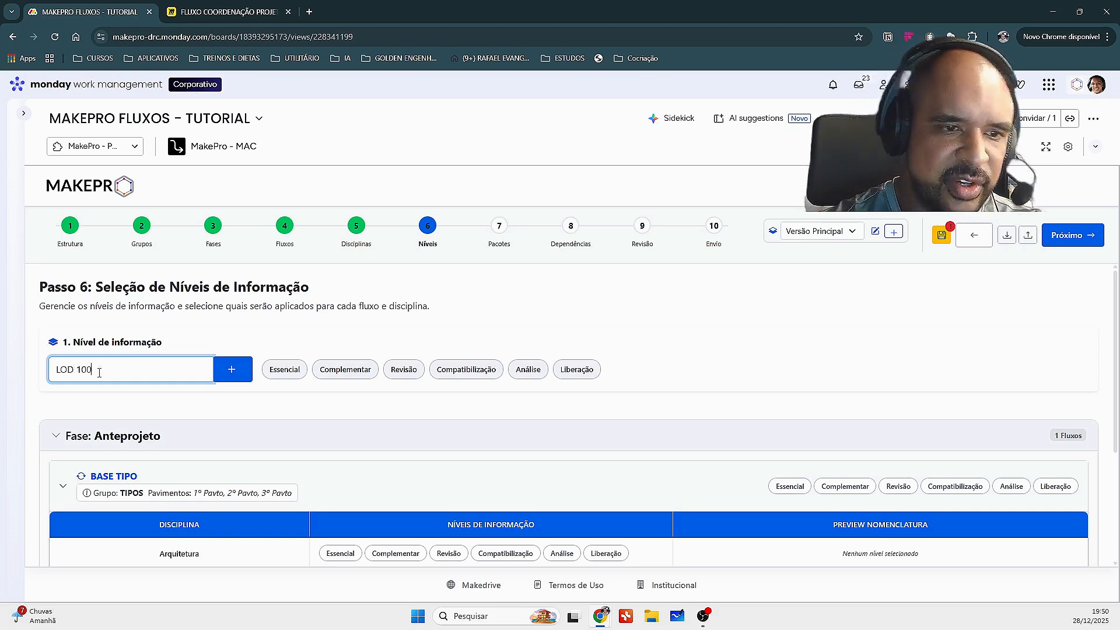
pyautogui.press('Return')
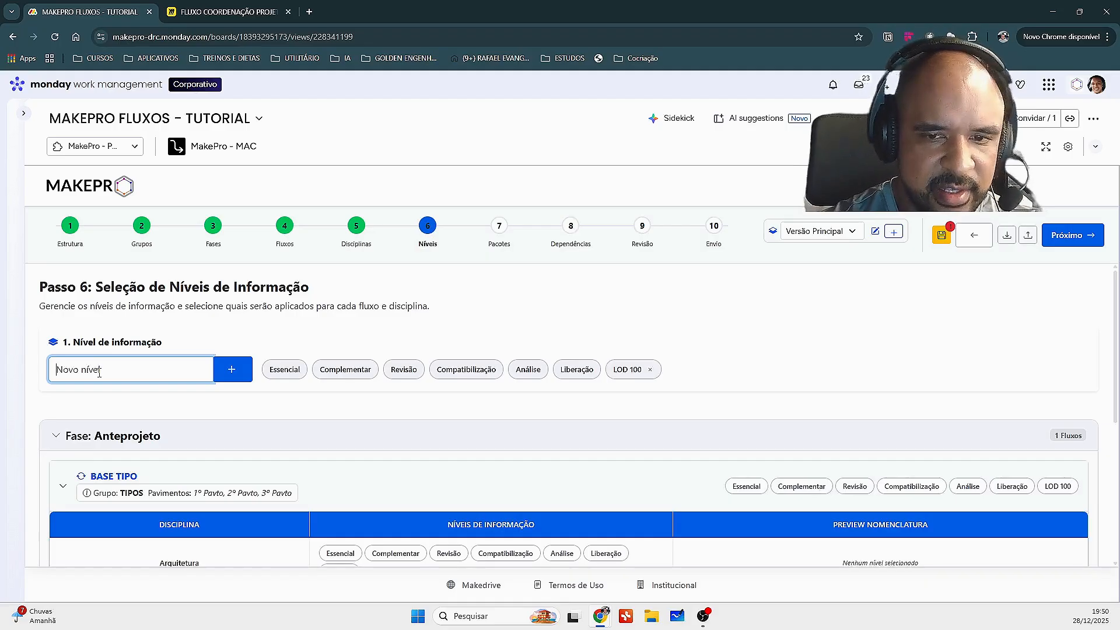
pyautogui.write('LOD 250')
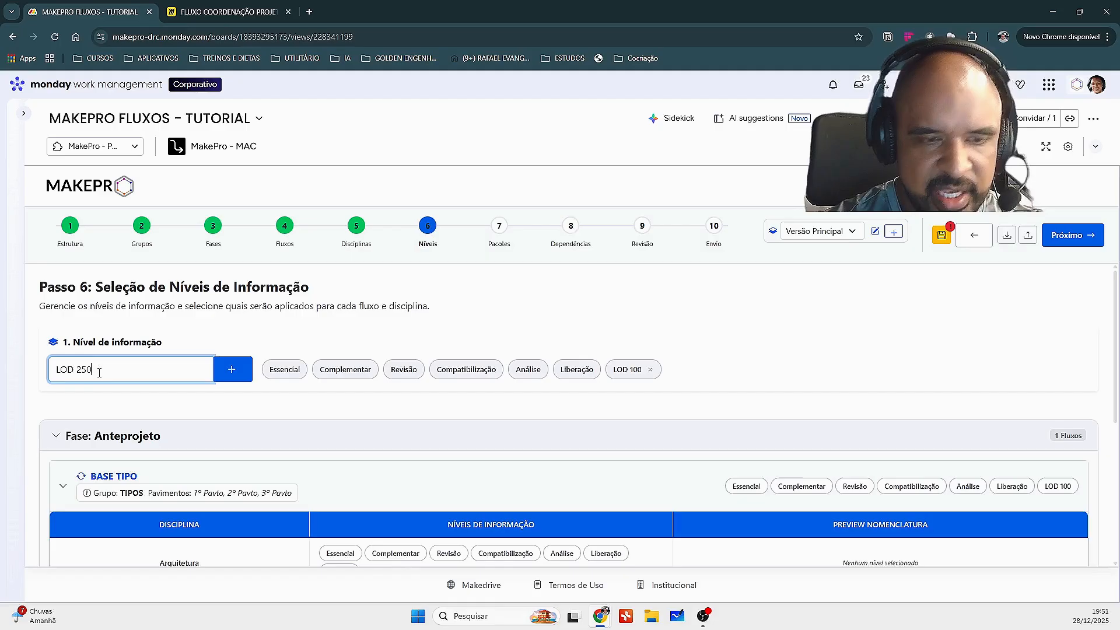
pyautogui.press('Return')
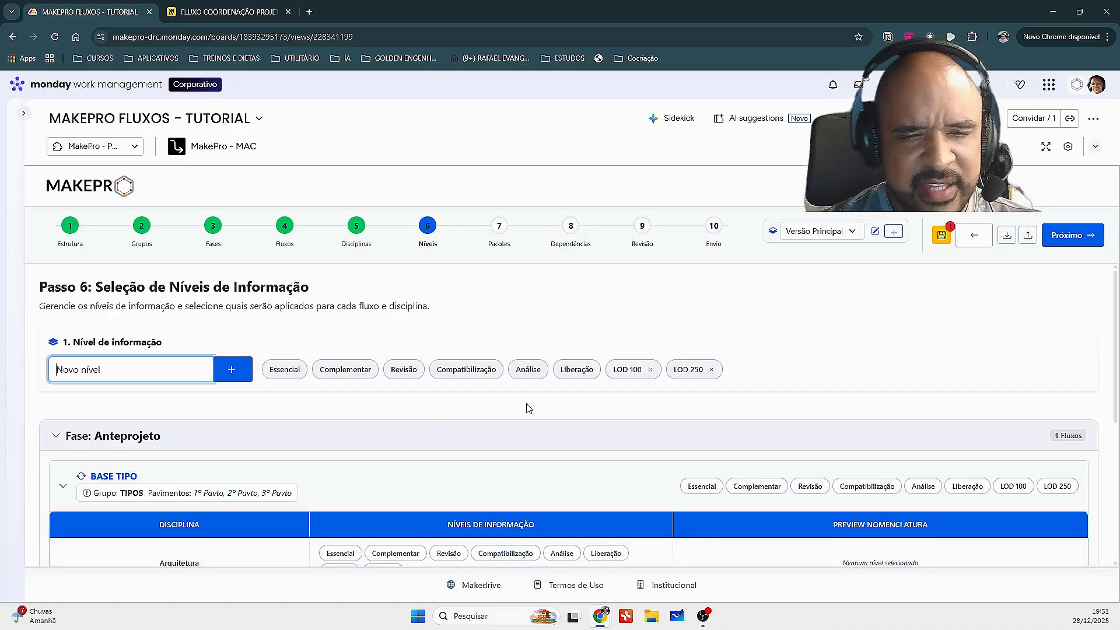
# - Check the Base Tipo flowchart on the Miro board and return to the levels table in MakePro
pyautogui.scroll(-2, 529, 408)
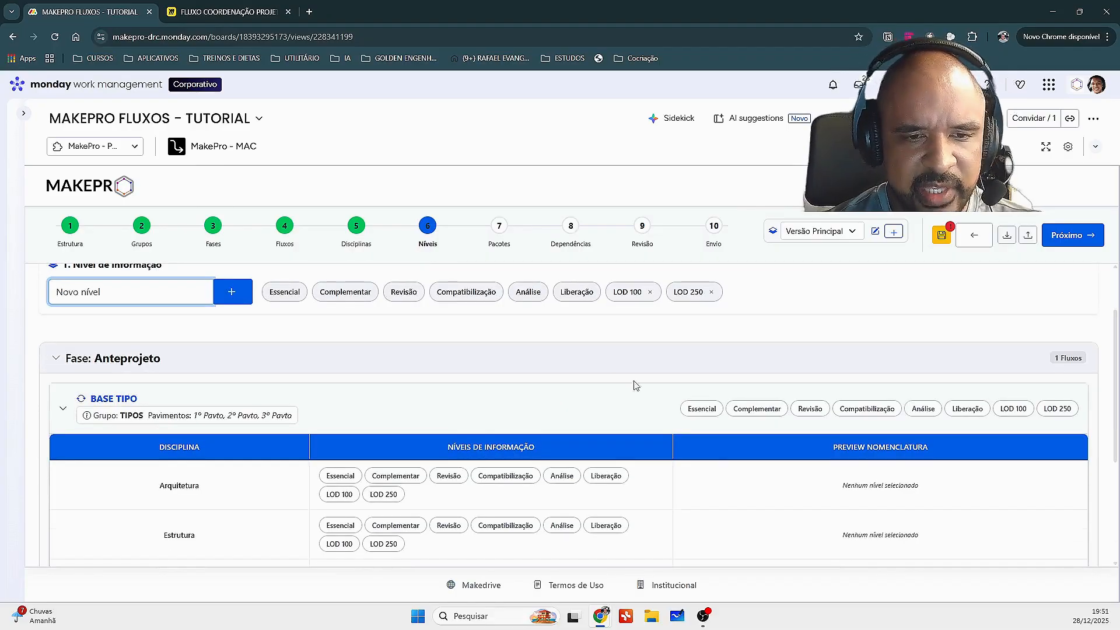
pyautogui.scroll(-4, 636, 385)
pyautogui.hotkey('ctrl', 'Tab')
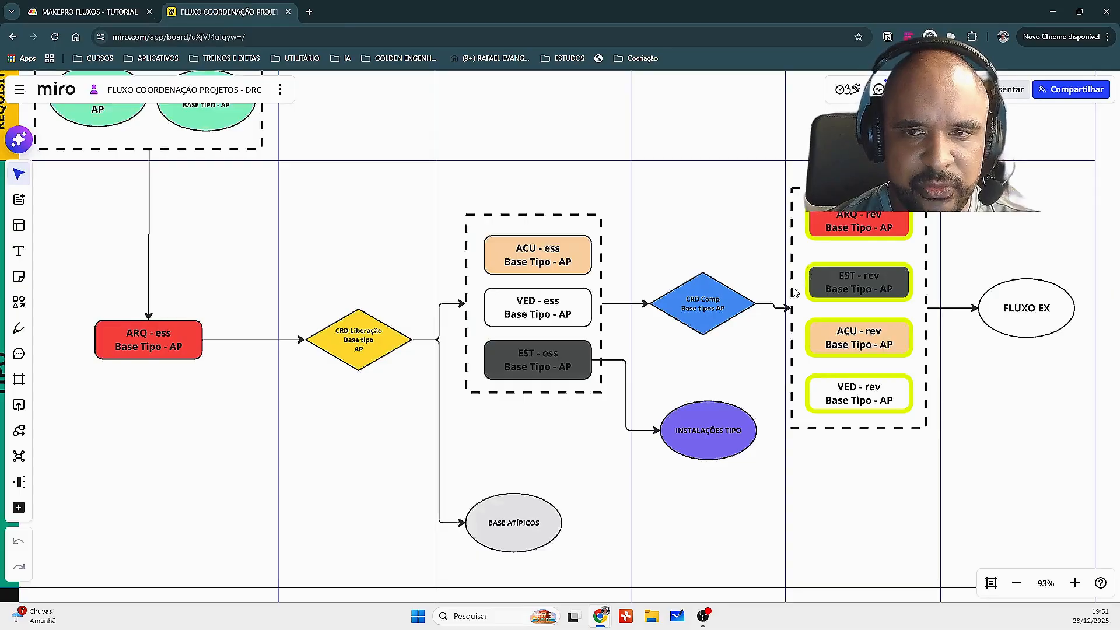
pyautogui.scroll(-1, 678, 348)
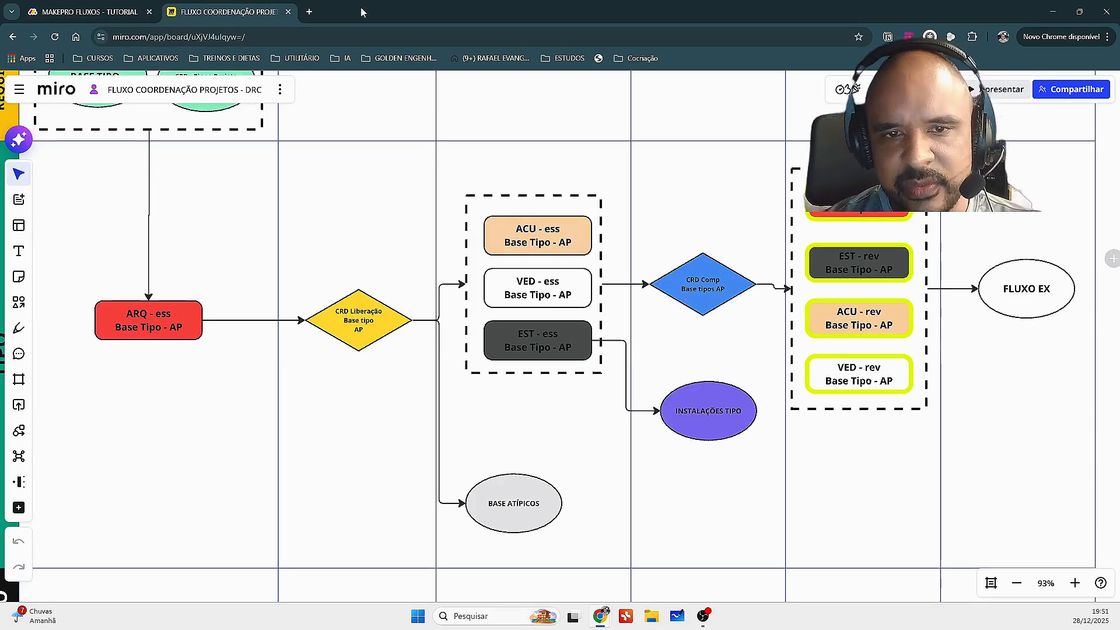
pyautogui.click(88, 11)
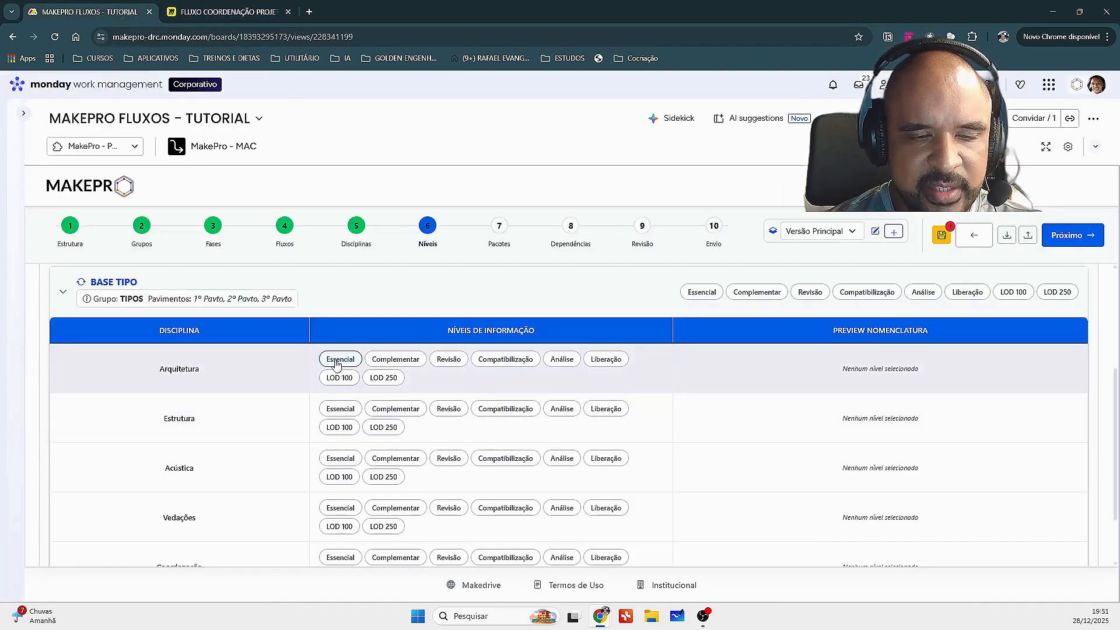
# - Assign Essencial and Revisão to Arquitetura, and apply Essencial to every discipline of the BASE TIPO flow
pyautogui.click(338, 360)
pyautogui.click(450, 359)
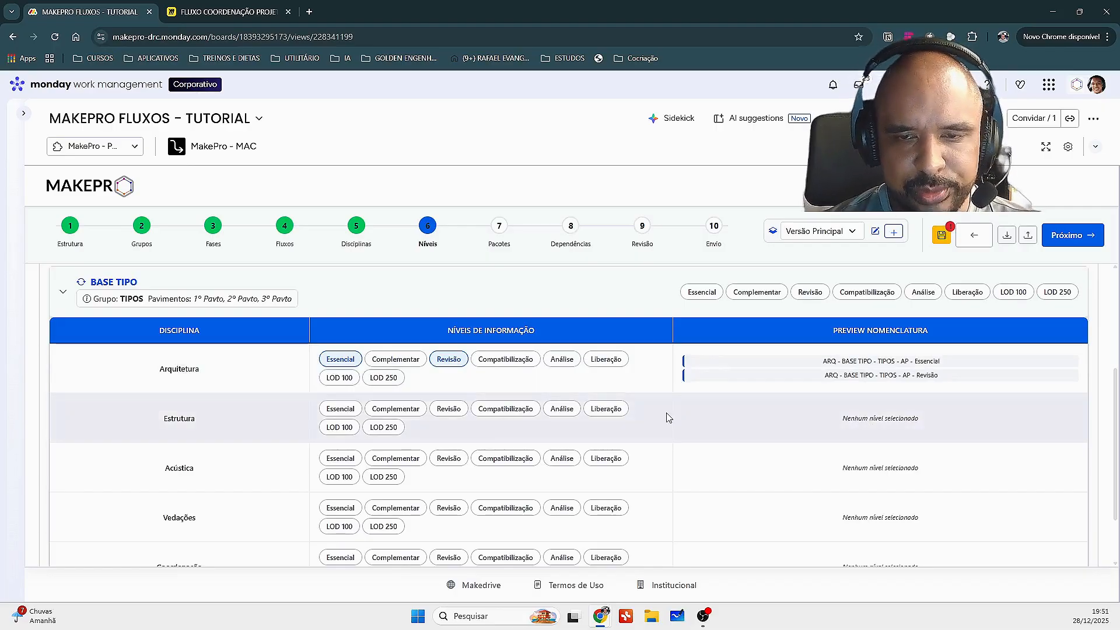
pyautogui.click(692, 295)
# - Replace Coordenação's Essencial level with Análise and Compatibilização
pyautogui.scroll(-2, 676, 408)
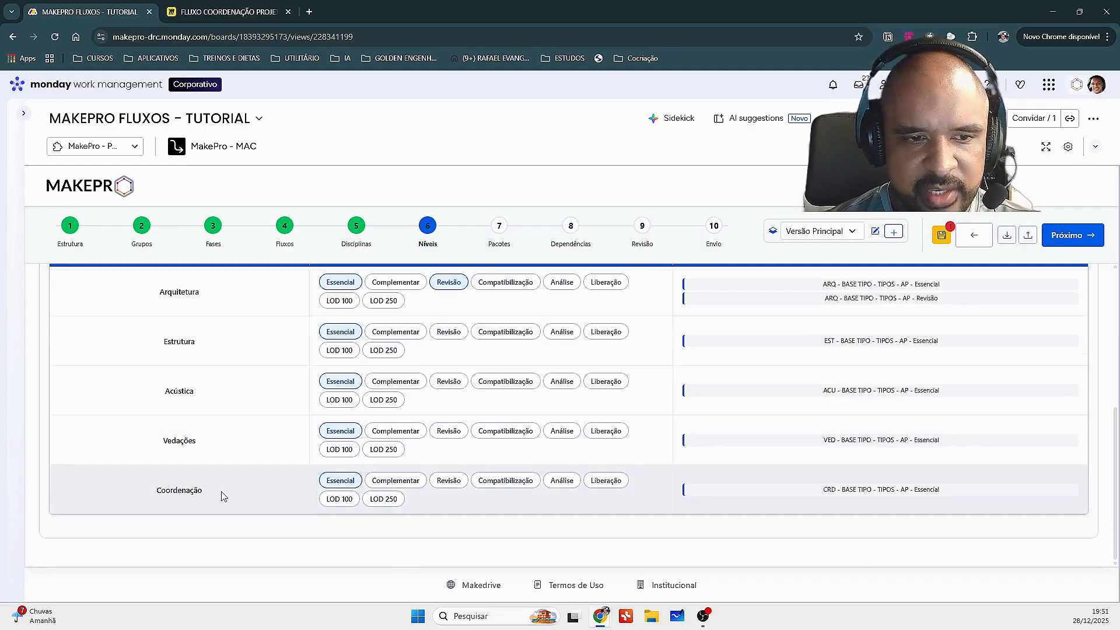
pyautogui.click(337, 480)
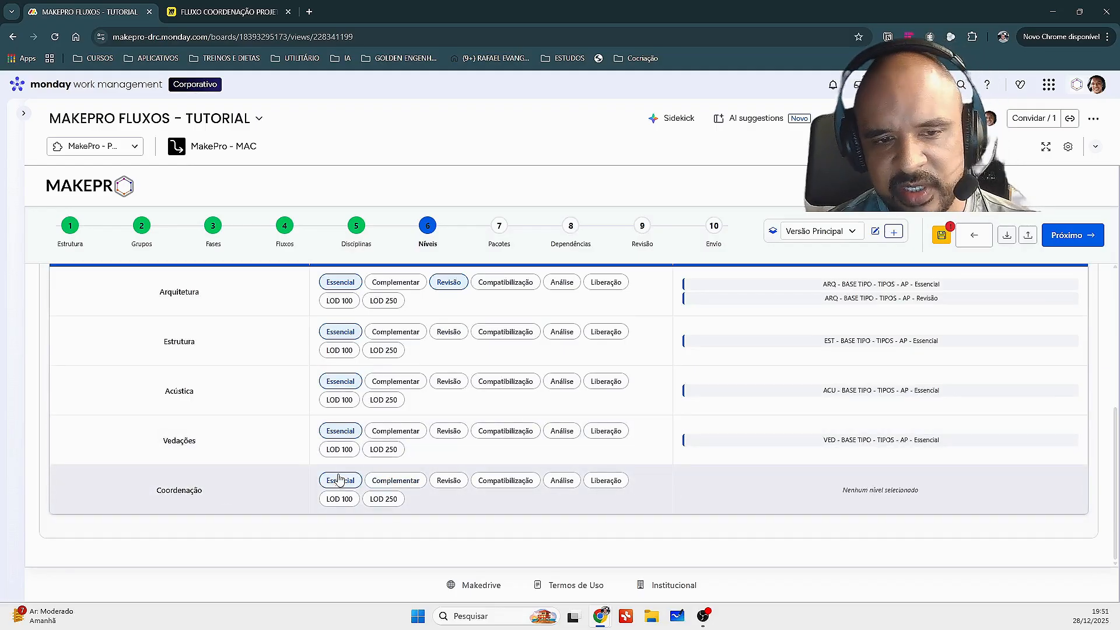
pyautogui.click(546, 485)
pyautogui.click(518, 483)
# - Add the Revisão level to Estrutura, Acústica and Vedações
pyautogui.scroll(2, 519, 489)
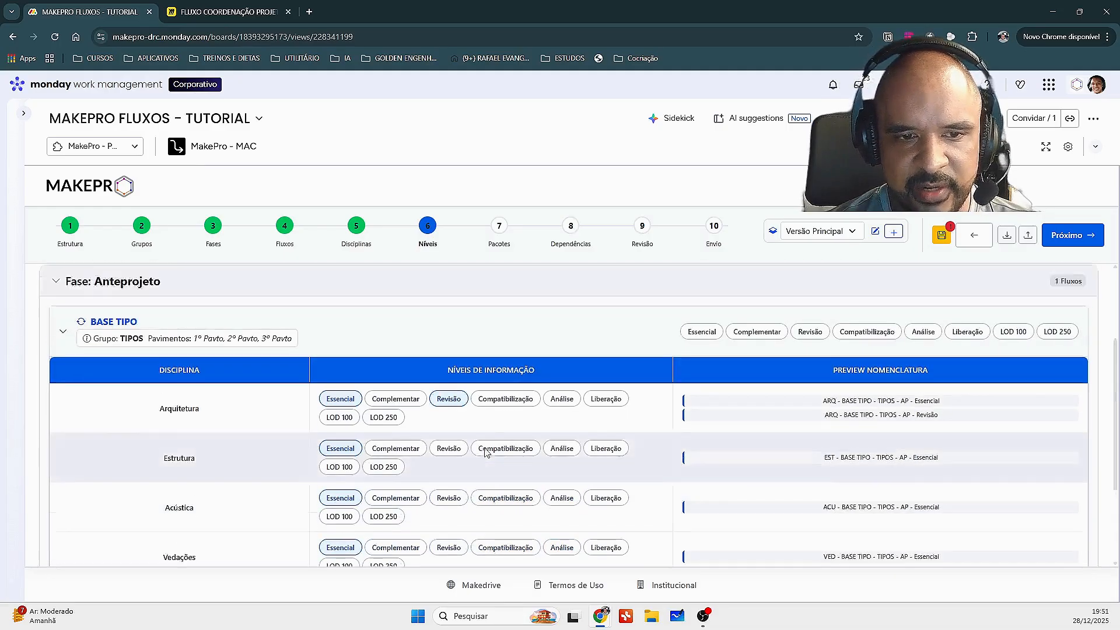
pyautogui.scroll(-1, 478, 408)
pyautogui.click(450, 410)
pyautogui.scroll(-1, 452, 413)
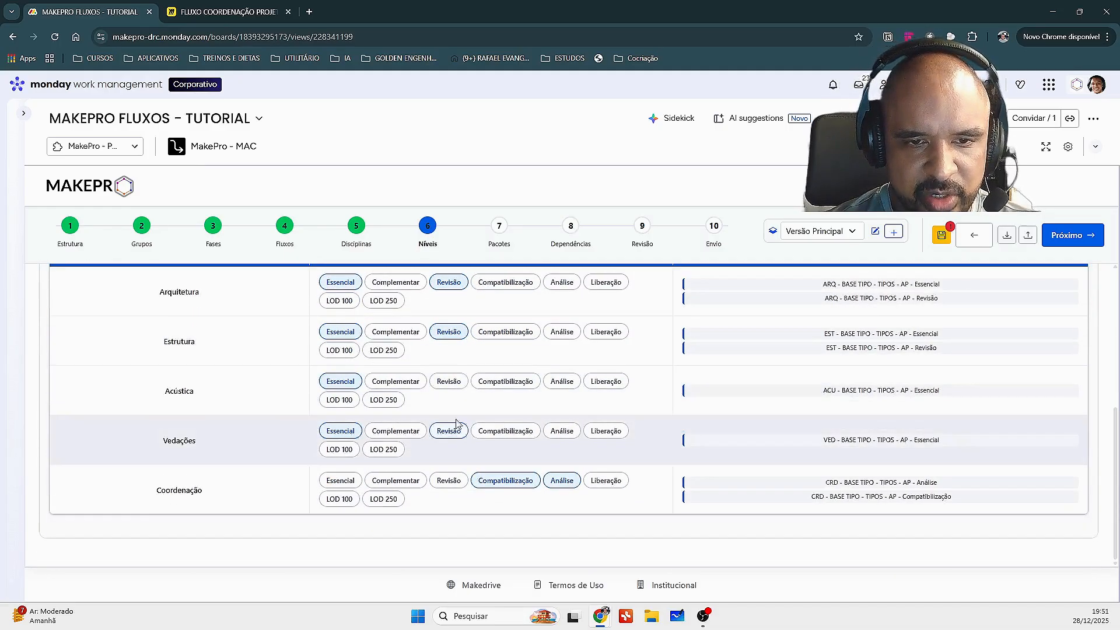
pyautogui.click(449, 381)
pyautogui.click(452, 432)
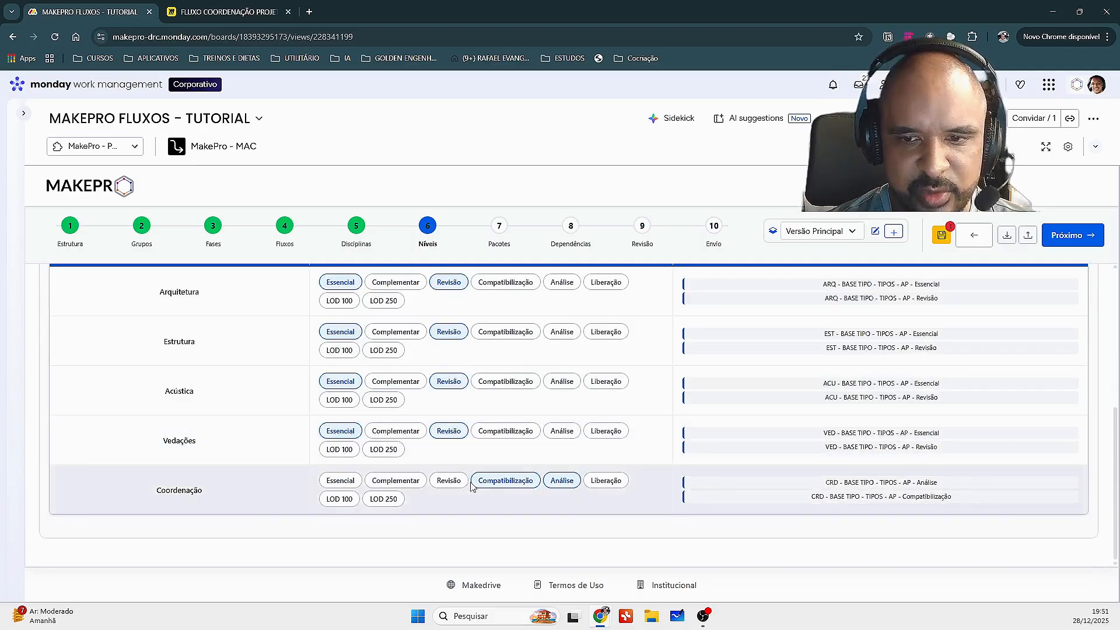
# - Save the level selections and advance to the Pacotes step to regenerate the packages
pyautogui.scroll(3, 484, 461)
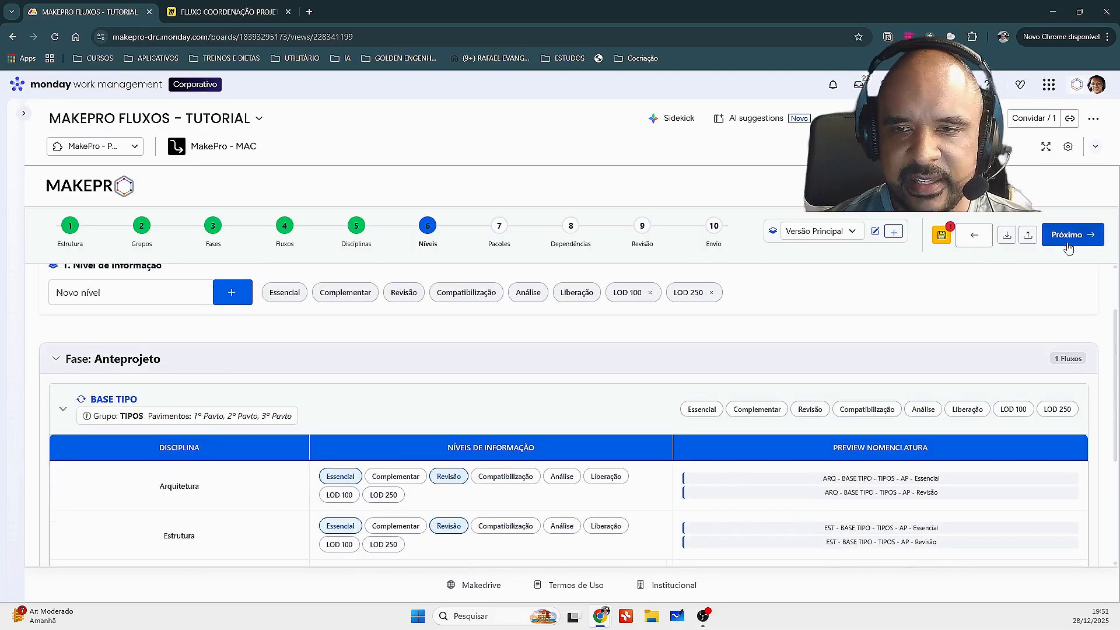
pyautogui.click(946, 238)
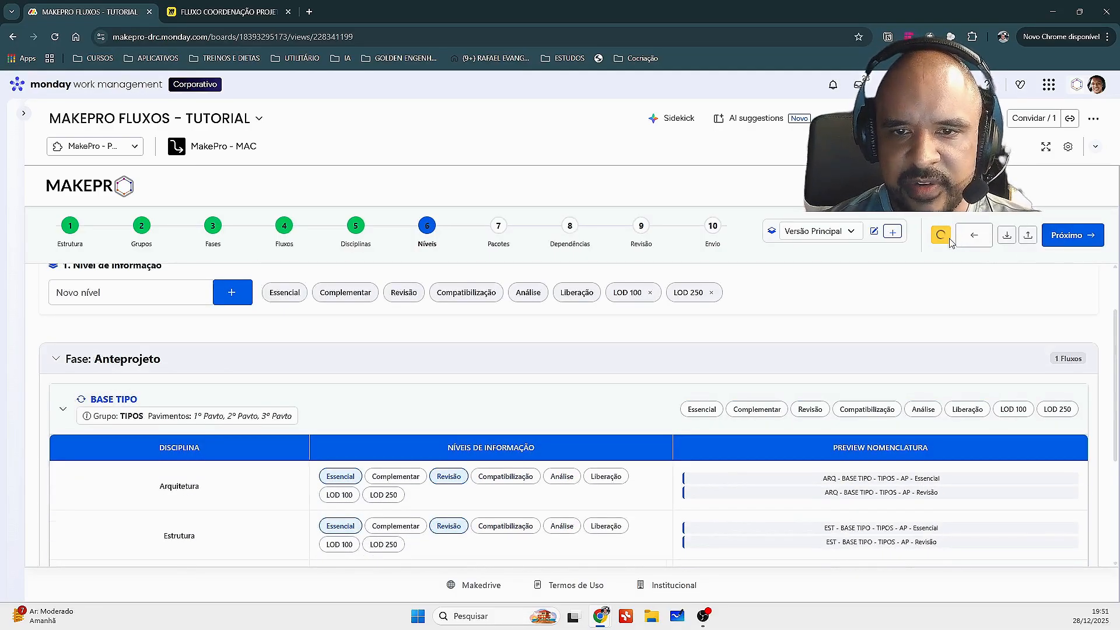
pyautogui.click(1079, 239)
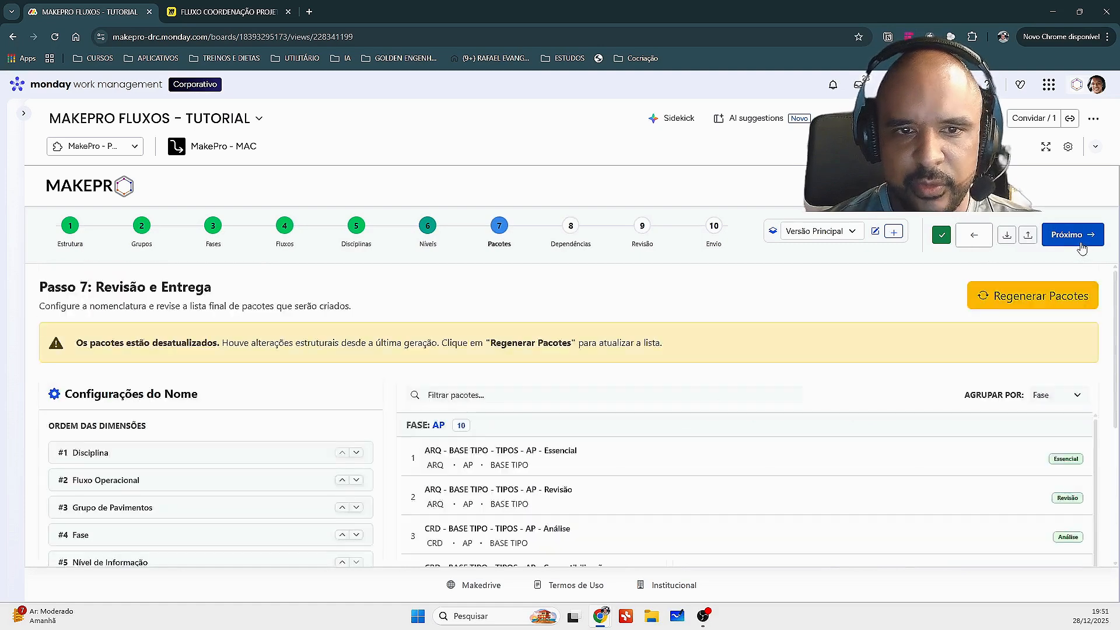
pyautogui.click(1060, 305)
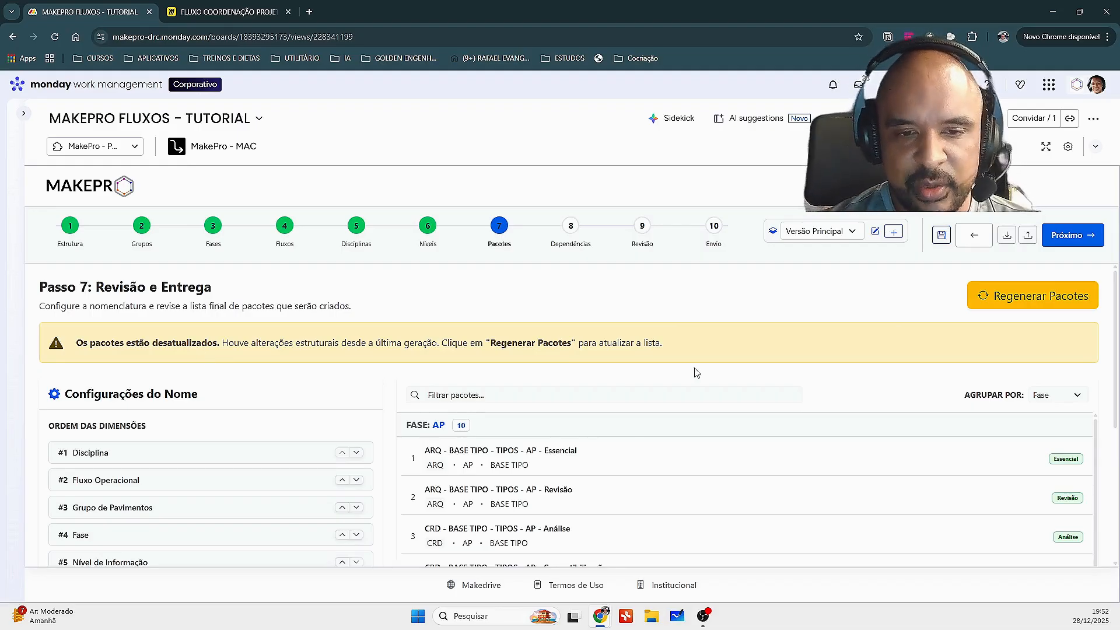
# - Review the package list grouped by Fluxo and by Disciplina
pyautogui.scroll(-3, 421, 385)
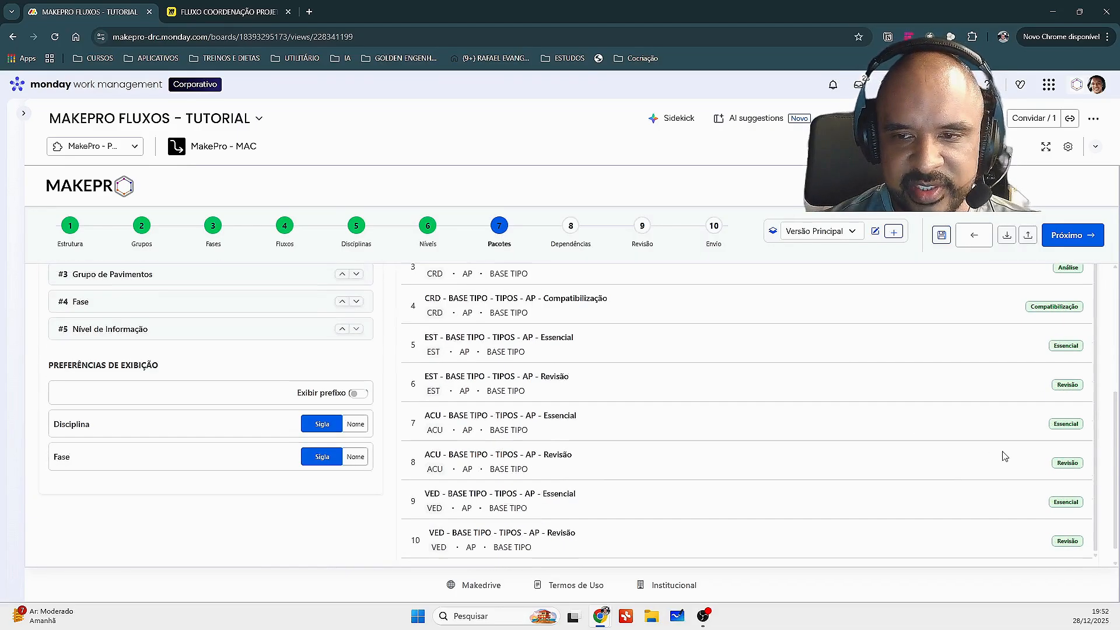
pyautogui.scroll(3, 953, 429)
pyautogui.click(1065, 383)
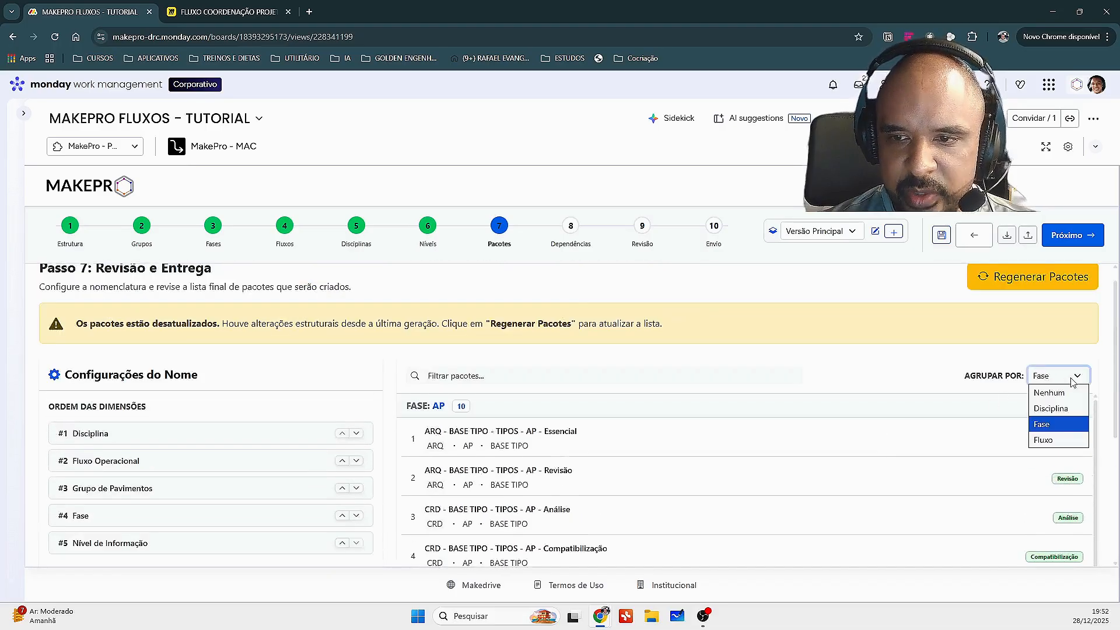
pyautogui.click(1063, 423)
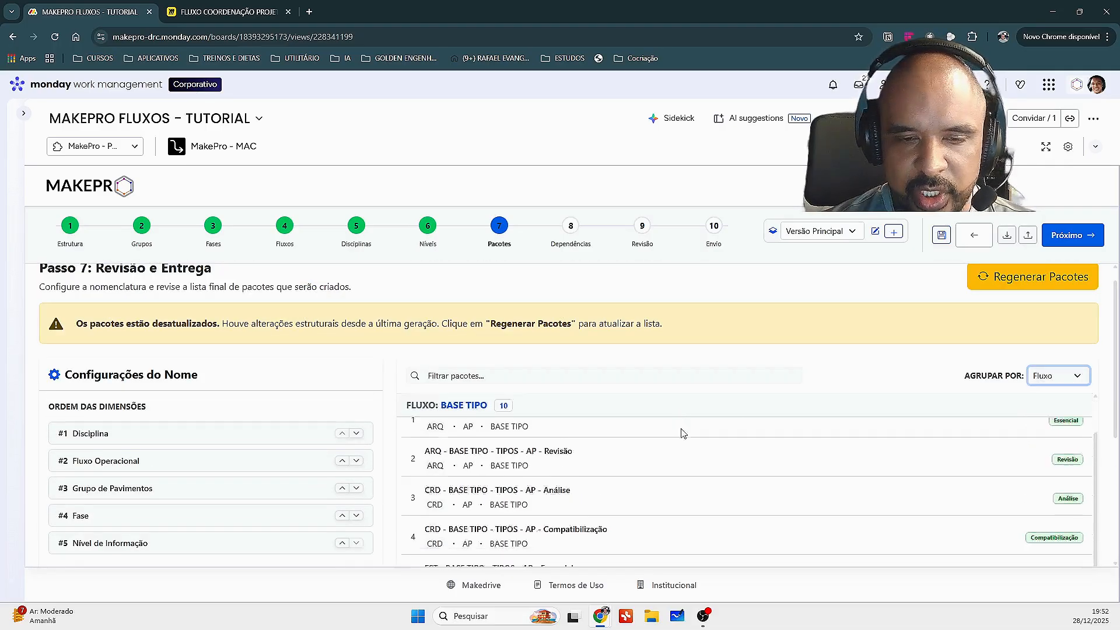
pyautogui.scroll(-5, 680, 430)
pyautogui.scroll(4, 642, 408)
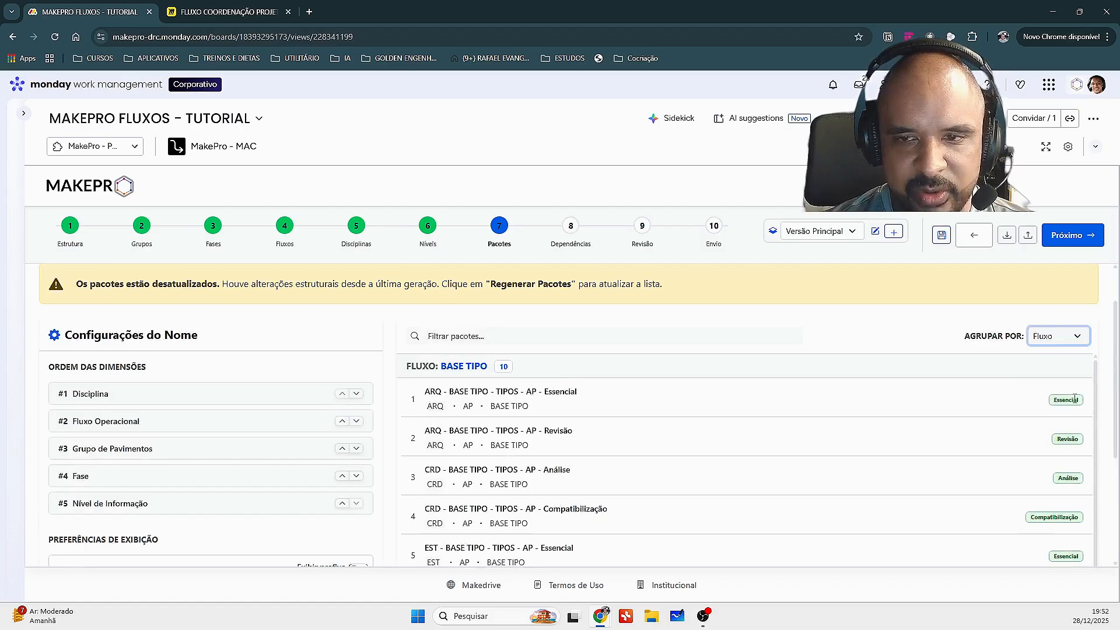
pyautogui.click(1050, 336)
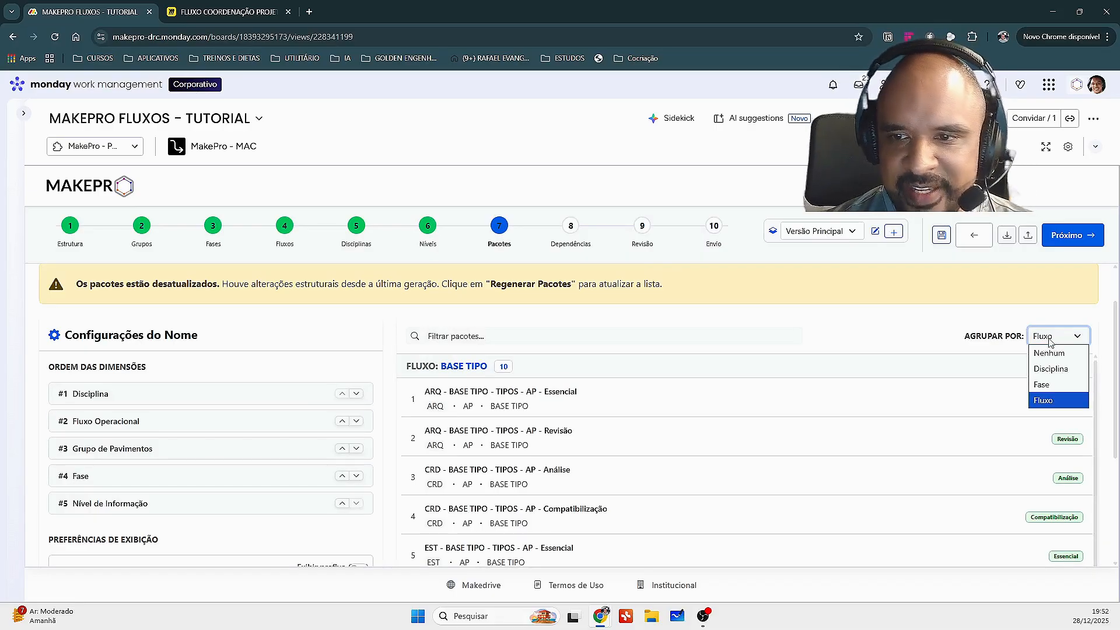
pyautogui.click(1067, 370)
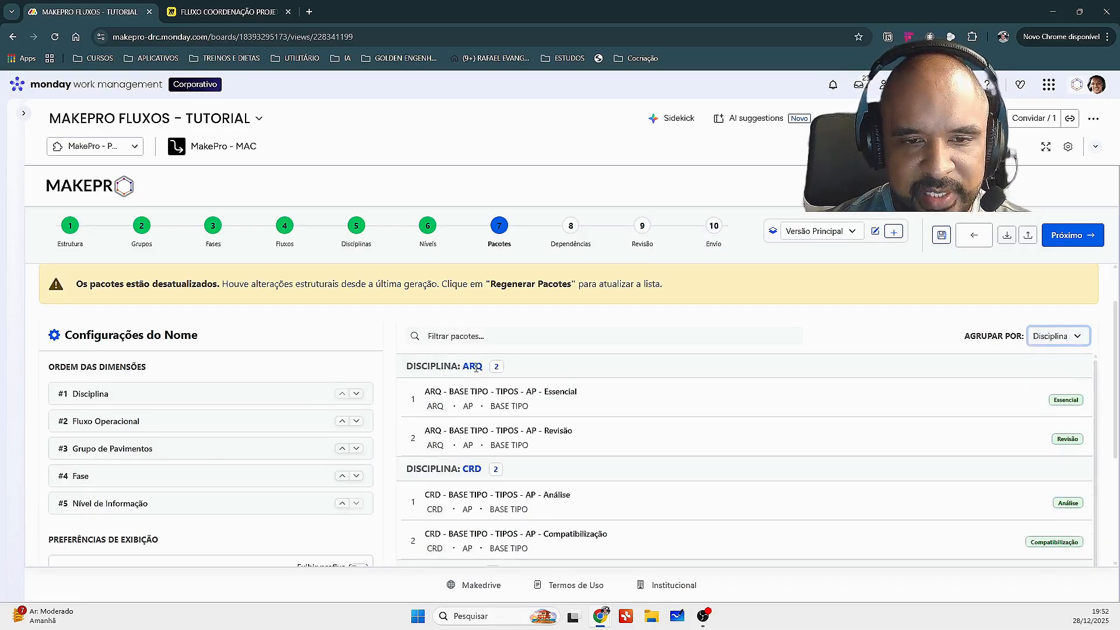
# - Filter the packages by "arq", "crd" and "est" in turn, and clear the filter
pyautogui.click(573, 336)
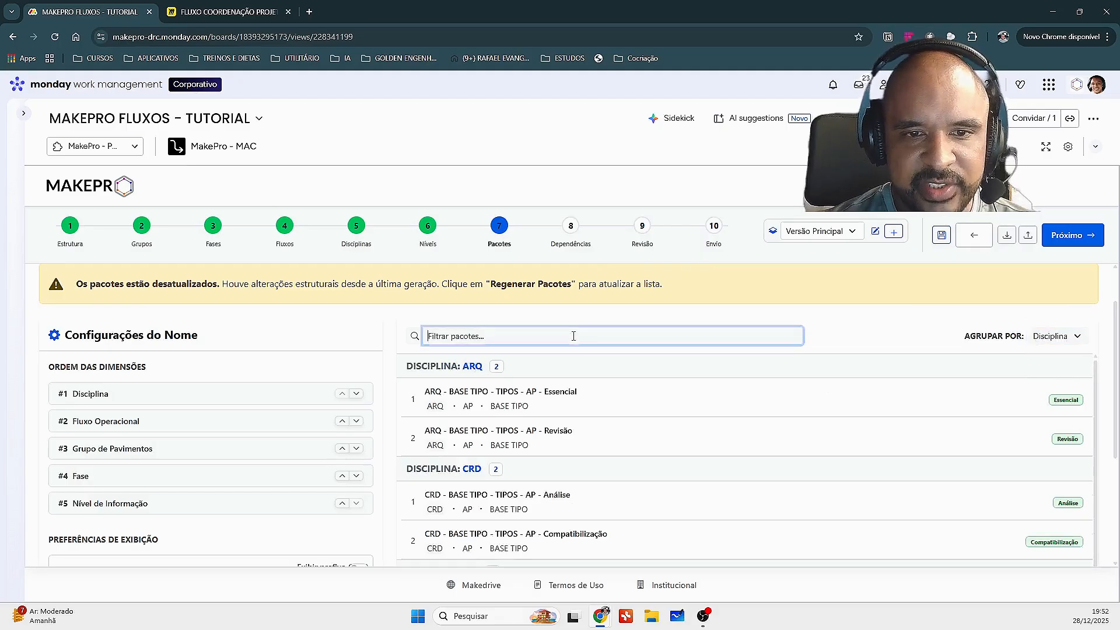
pyautogui.write('arq')
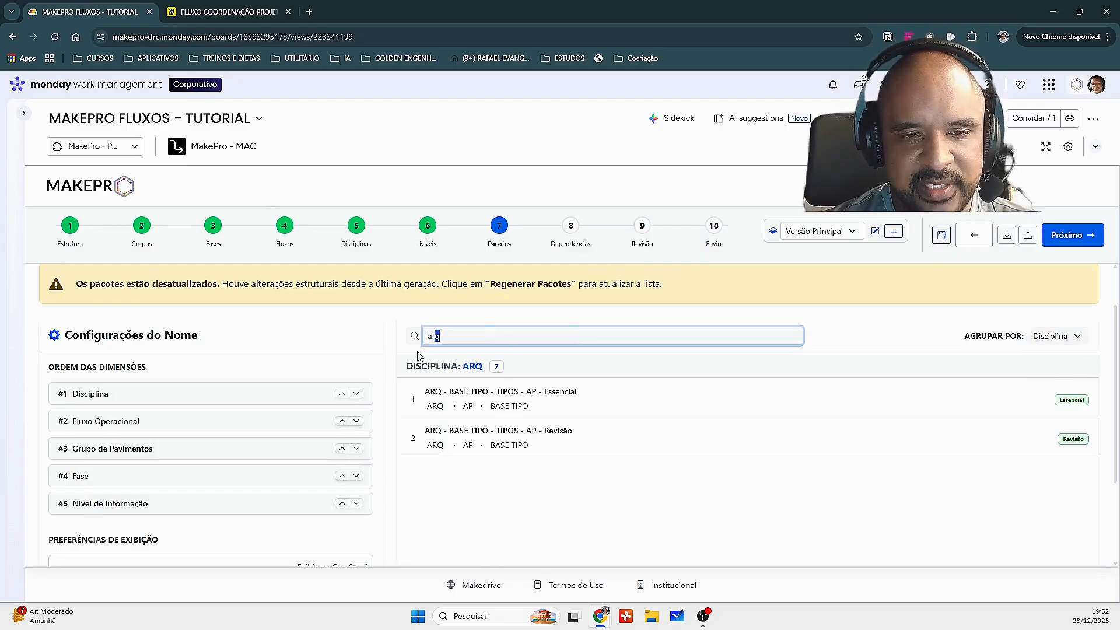
pyautogui.write('crd')
pyautogui.hotkey('ctrl', 'a')
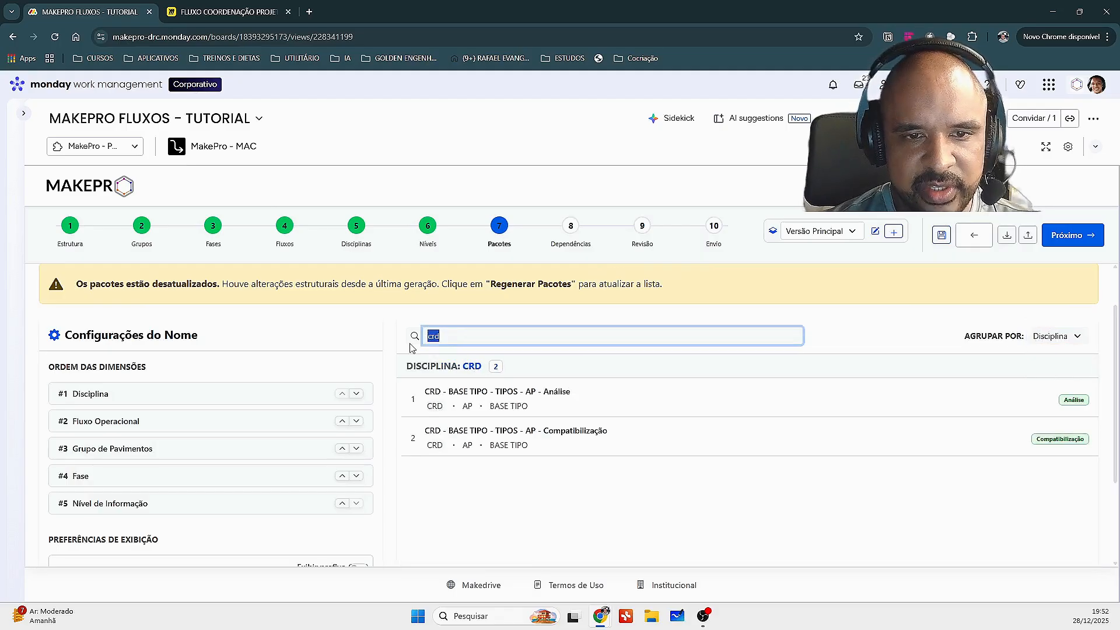
pyautogui.write('est')
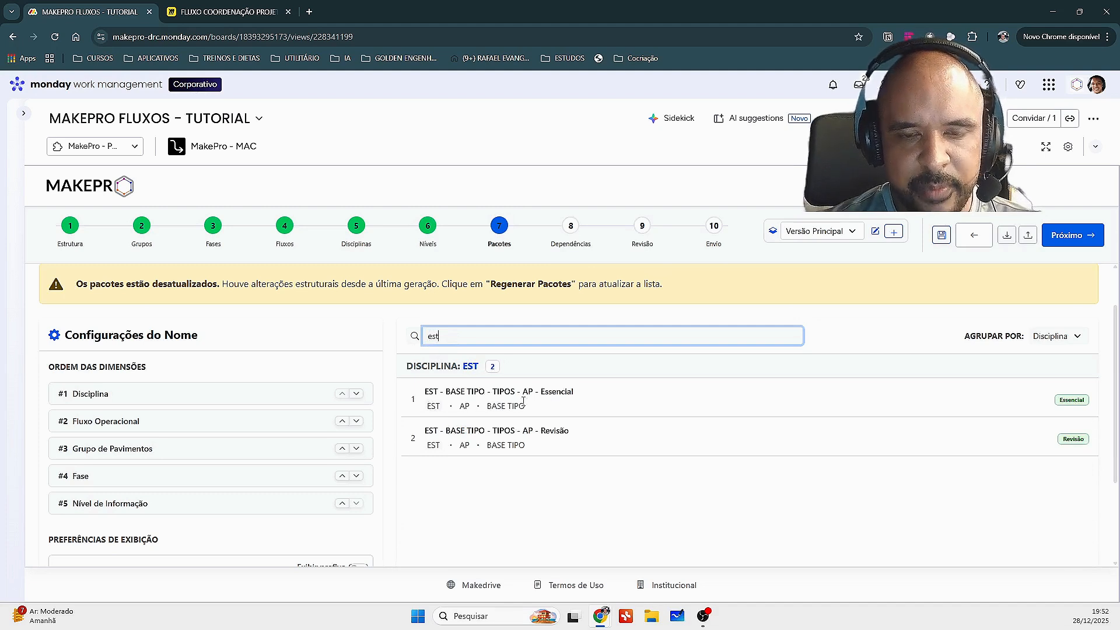
pyautogui.hotkey('ctrl', 'a')
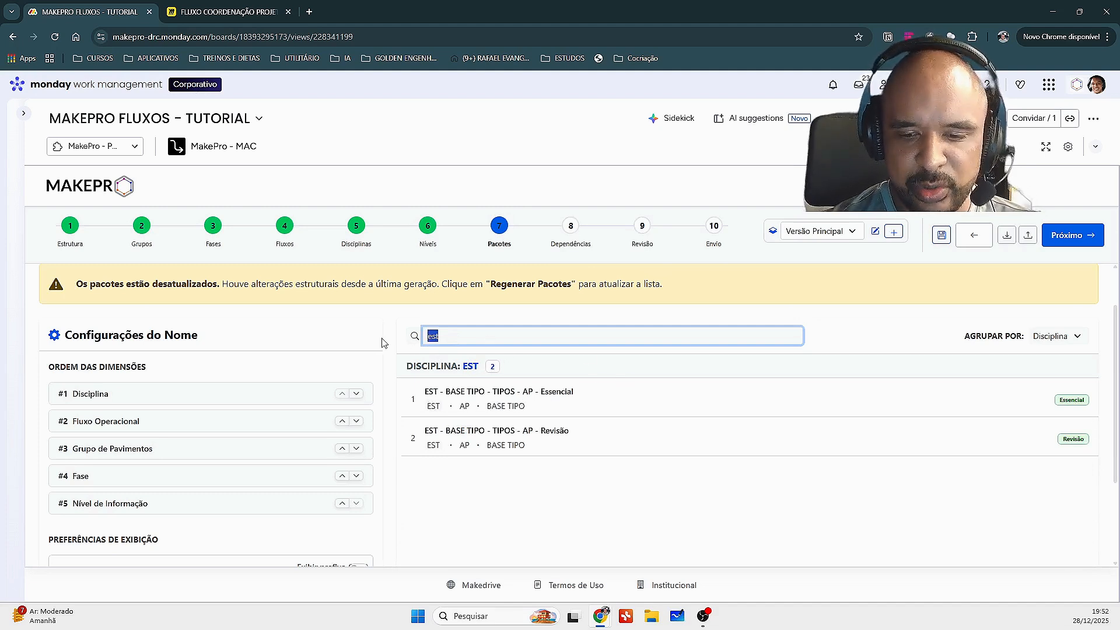
pyautogui.press('BackSpace')
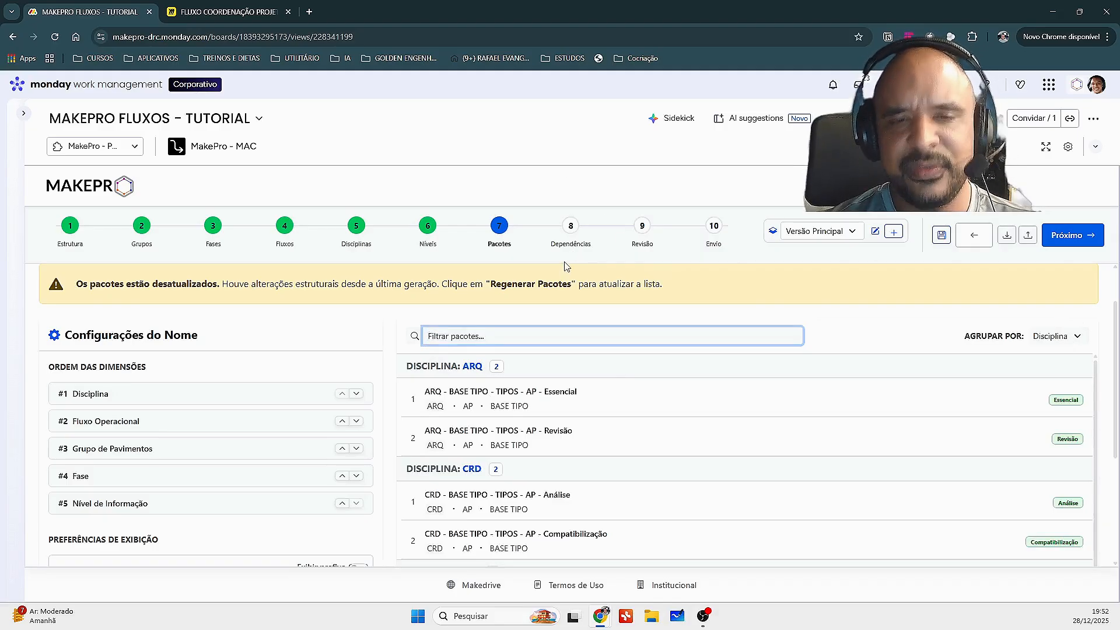
# - Regenerate the outdated packages in the Pacotes step, save them and advance to Dependências
pyautogui.click(1077, 241)
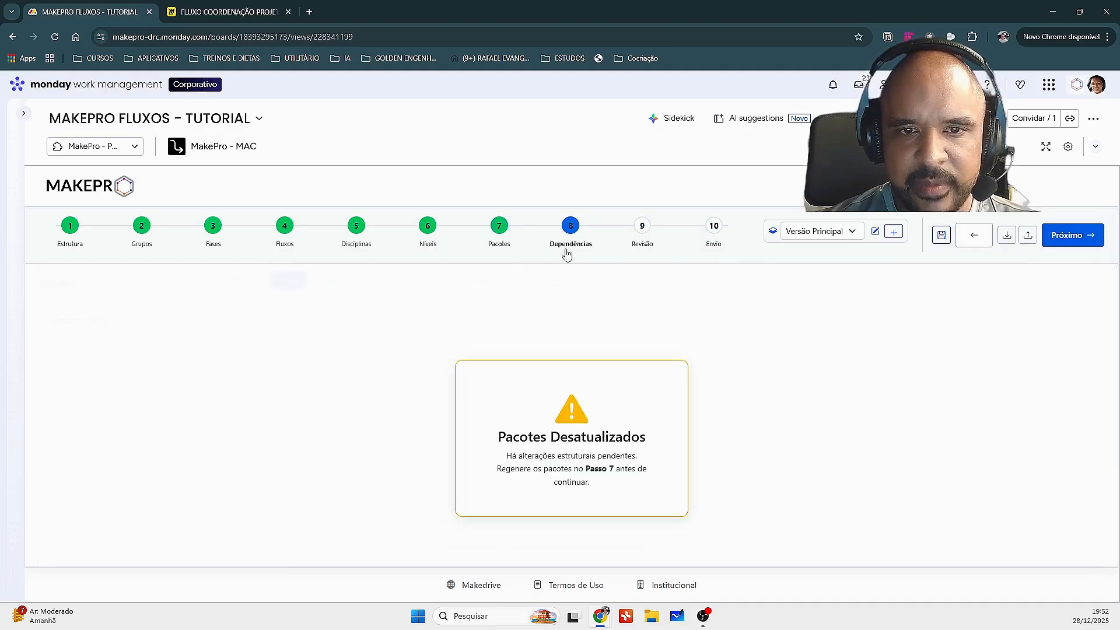
pyautogui.click(496, 233)
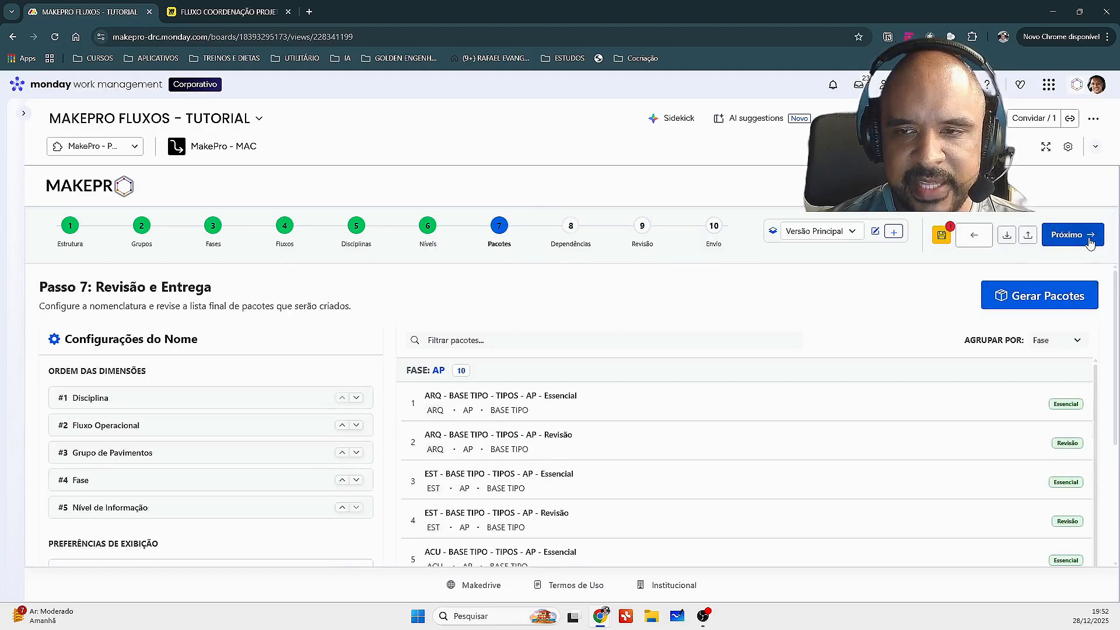
pyautogui.click(949, 236)
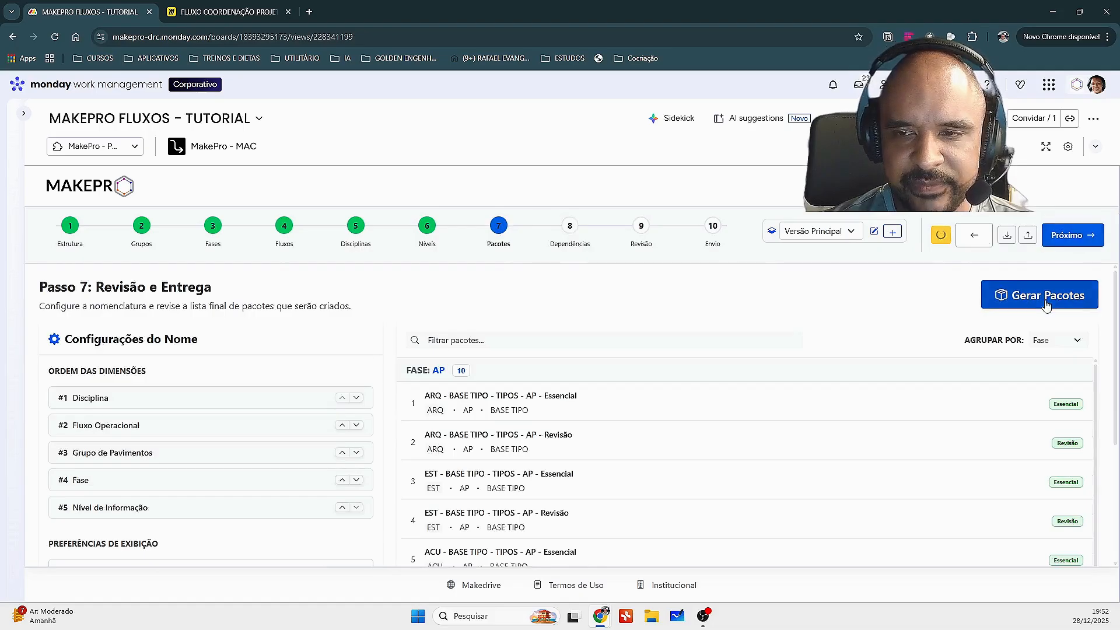
pyautogui.click(1074, 234)
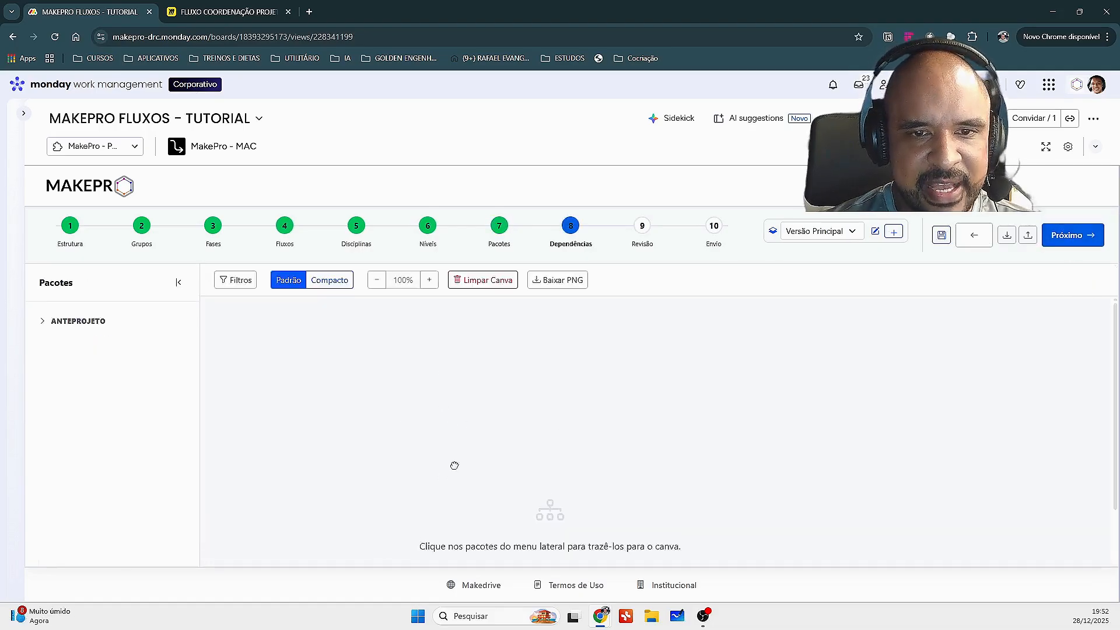
# - Add all BASE TIPO packages of the ANTEPROJETO phase to the dependency canvas and look through them
pyautogui.click(43, 322)
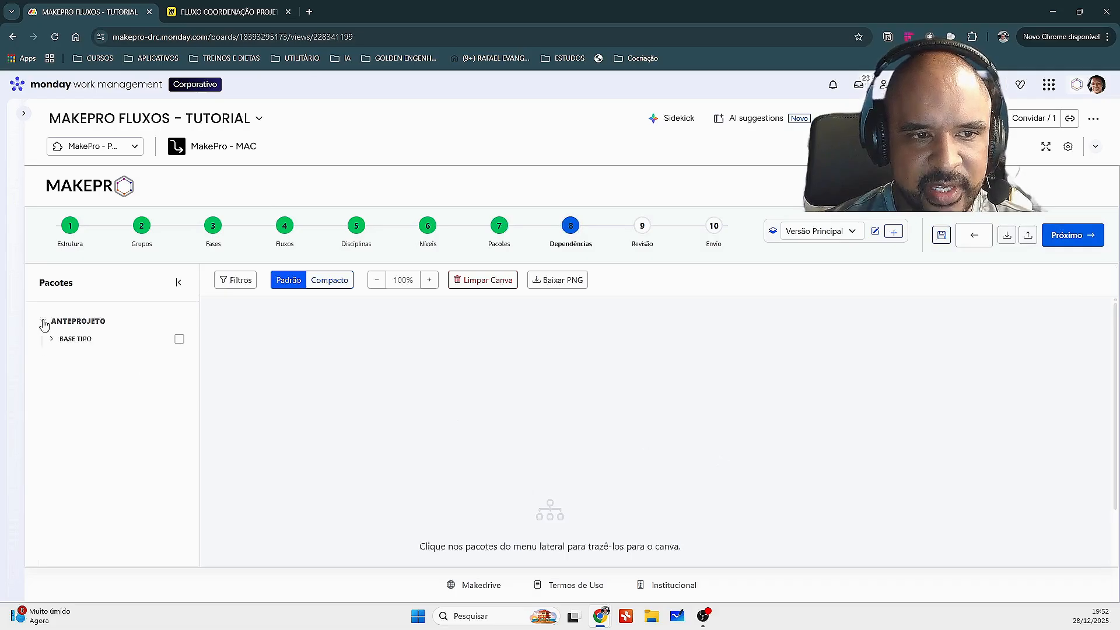
pyautogui.click(43, 322)
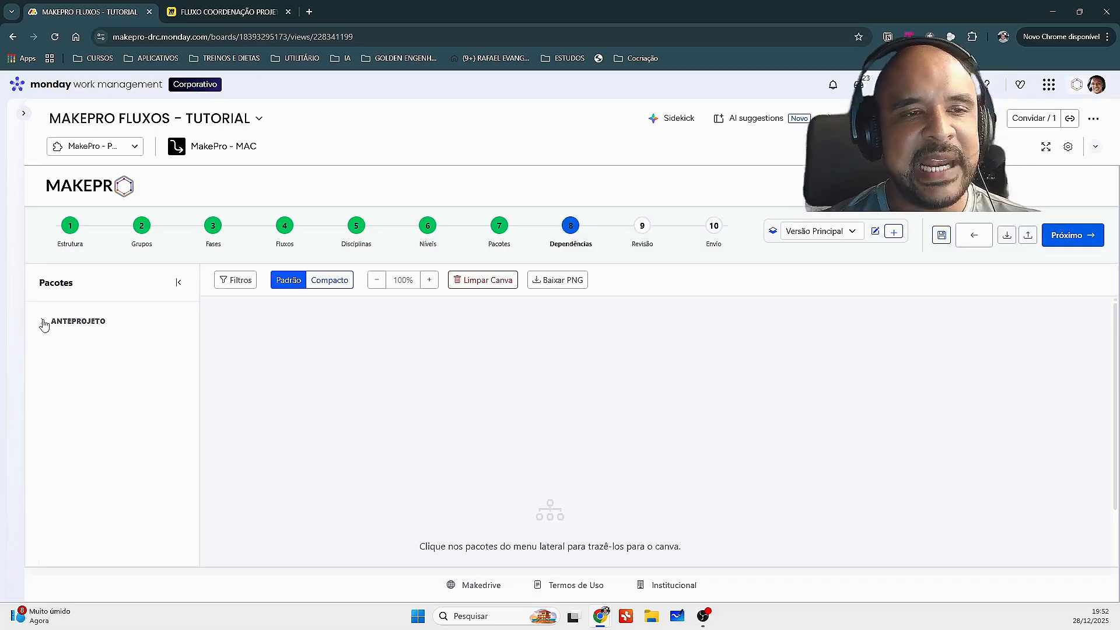
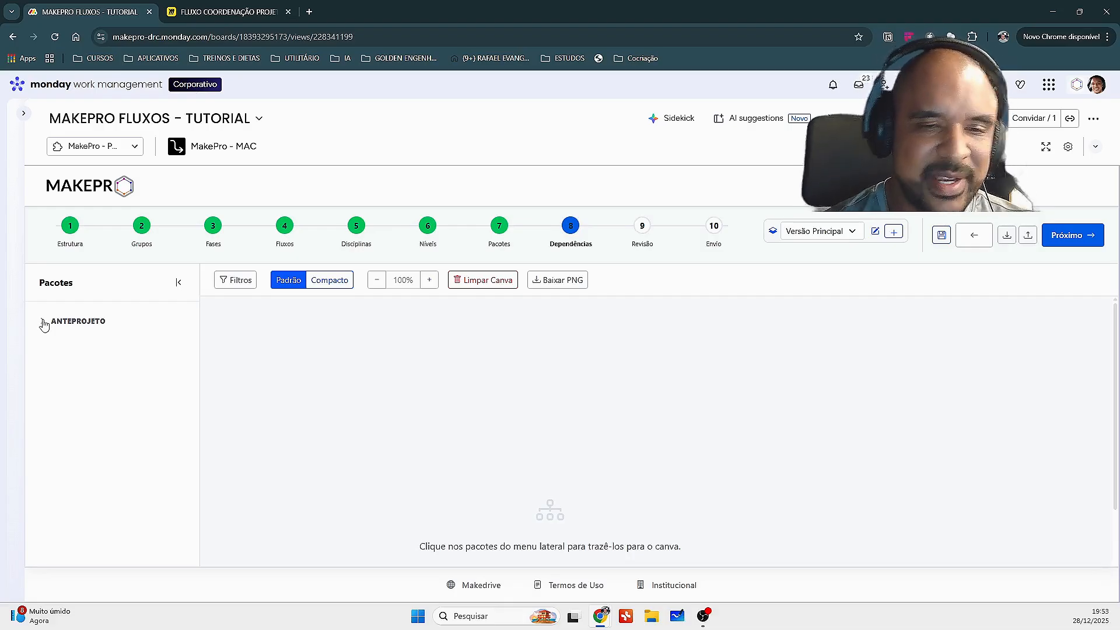
pyautogui.click(376, 281)
pyautogui.click(377, 281)
pyautogui.click(376, 281)
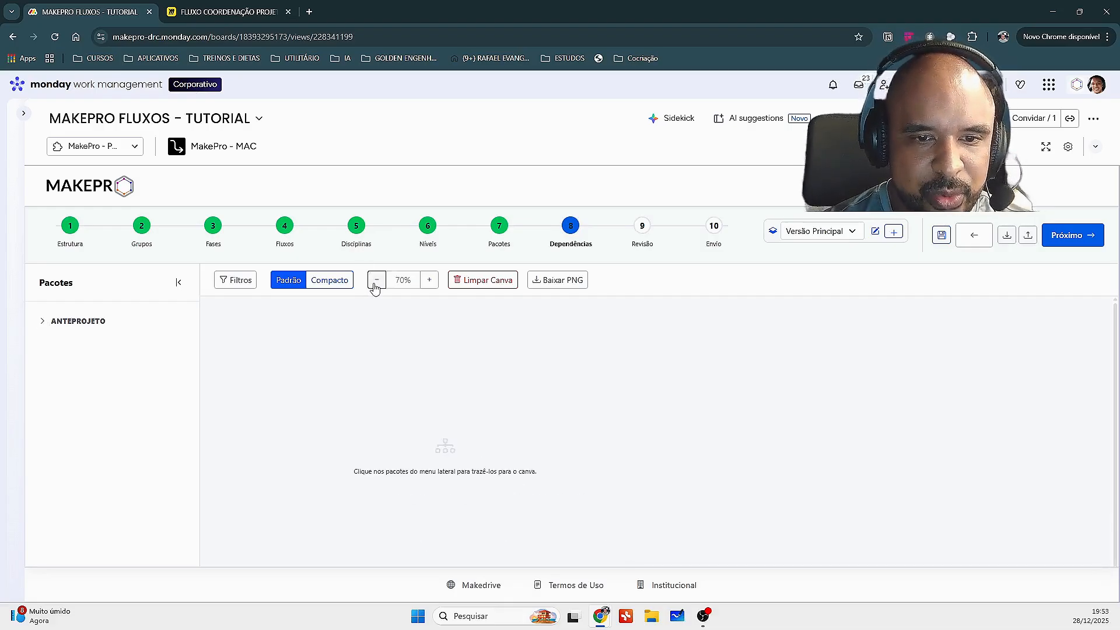
pyautogui.click(425, 285)
pyautogui.click(378, 280)
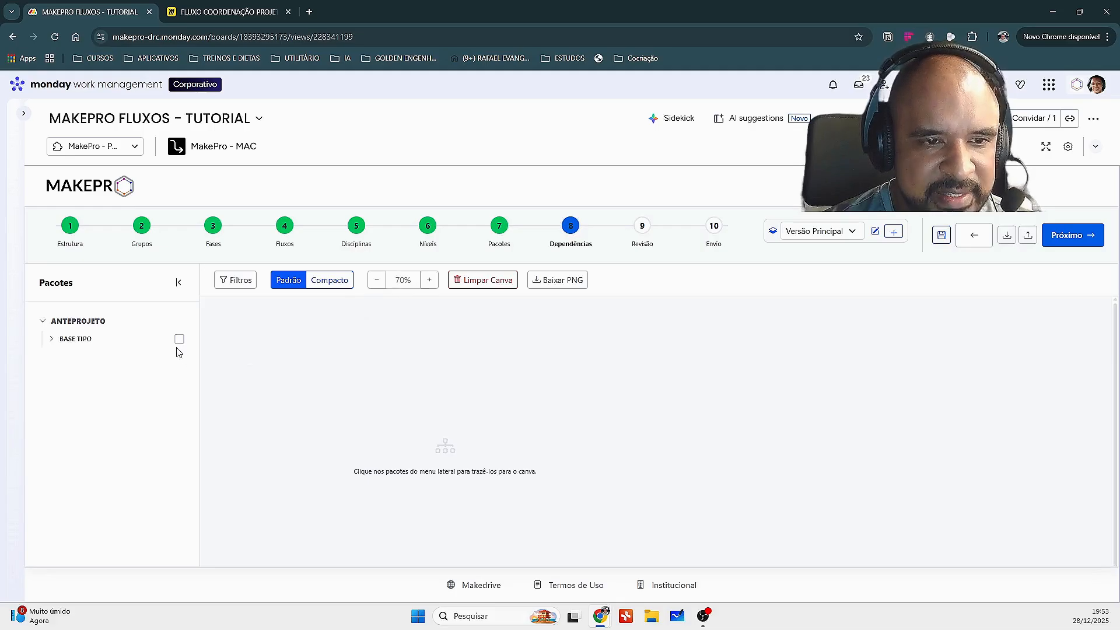
pyautogui.click(180, 340)
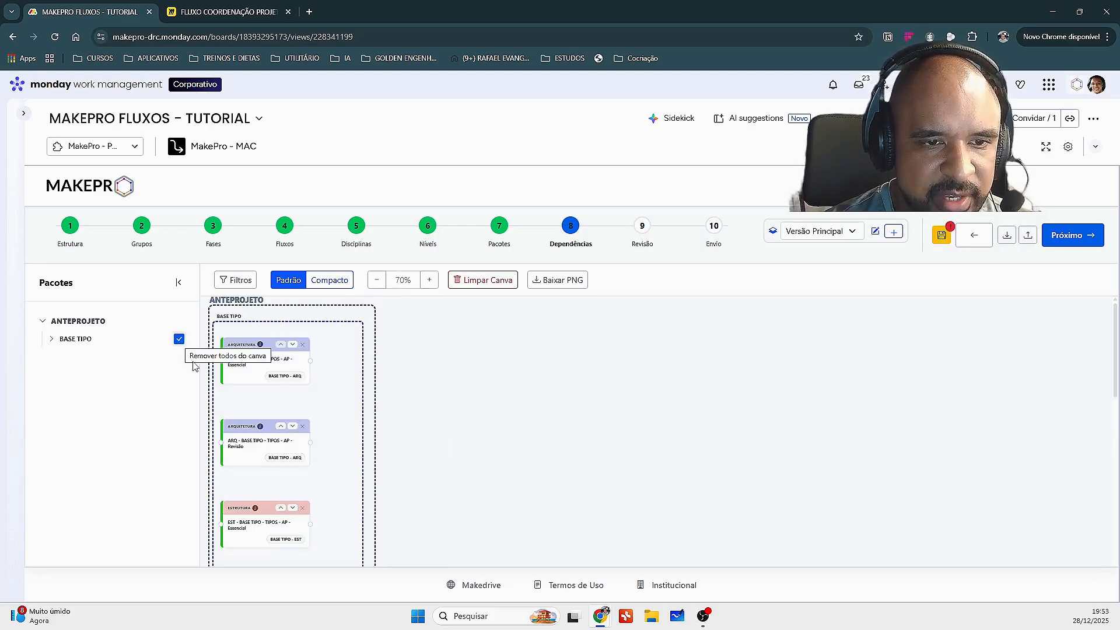
pyautogui.click(56, 343)
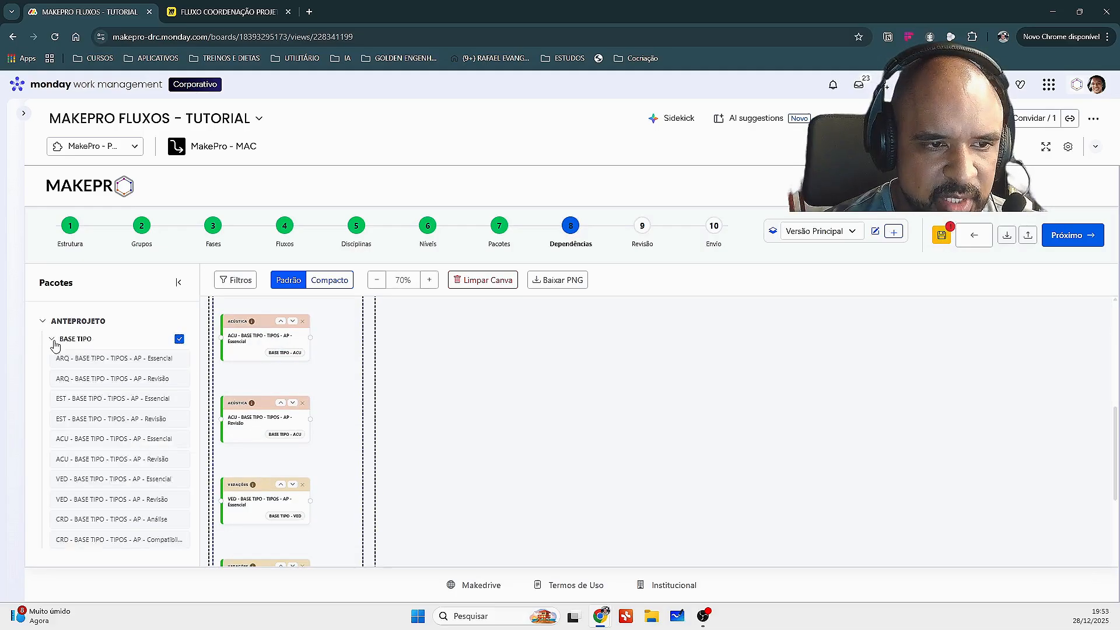
pyautogui.click(54, 341)
pyautogui.scroll(4, 307, 461)
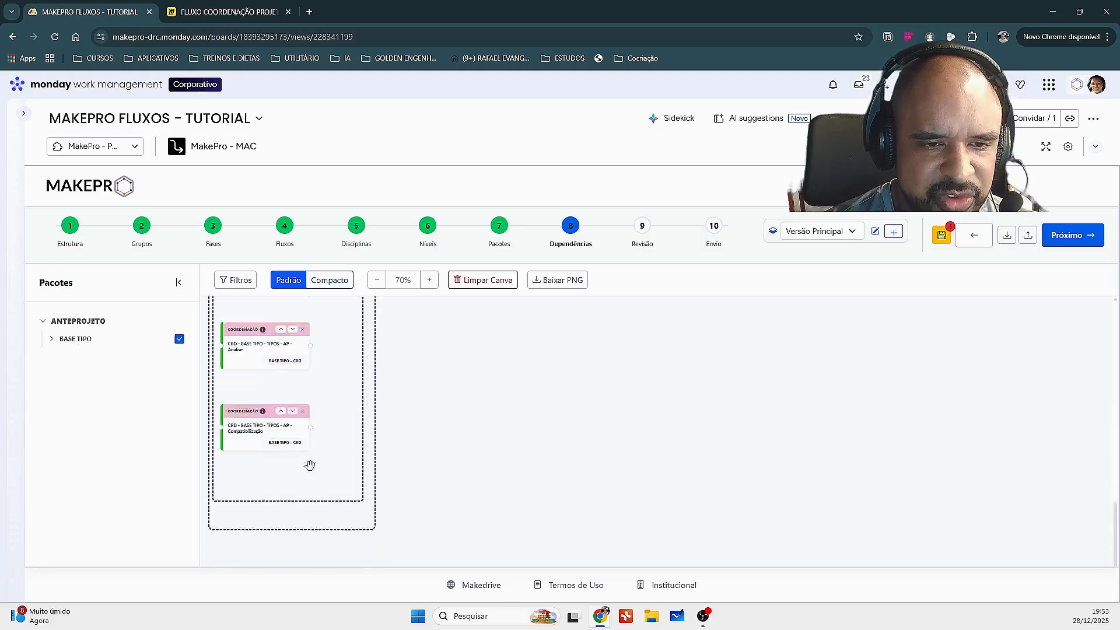
pyautogui.scroll(2, 292, 468)
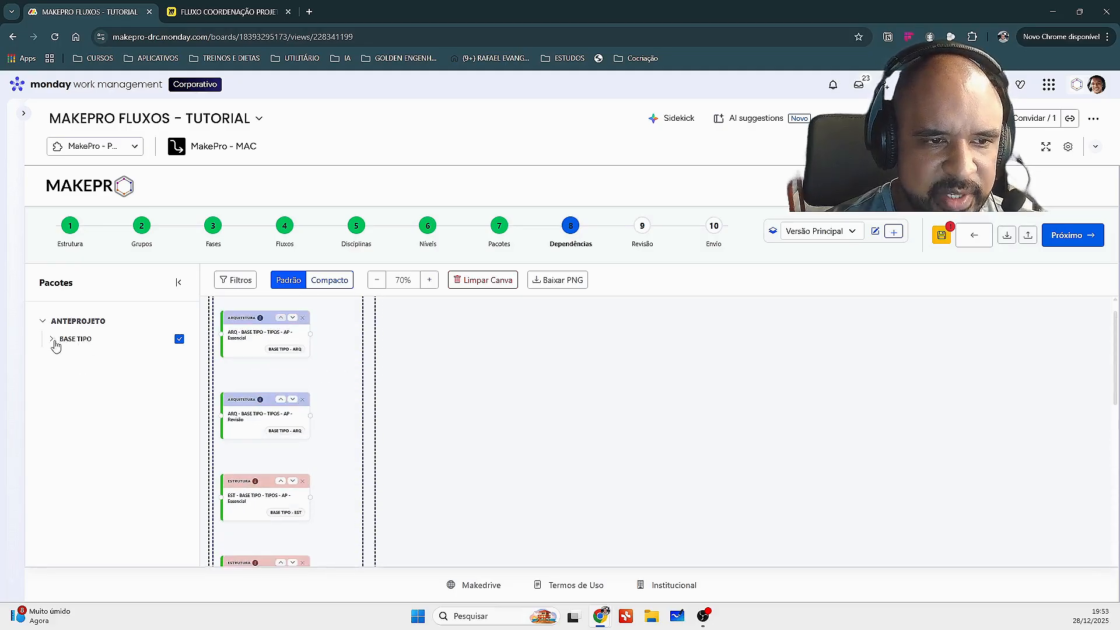
# - Filter the packages by Nível to show only Essencial and Análise
pyautogui.click(235, 280)
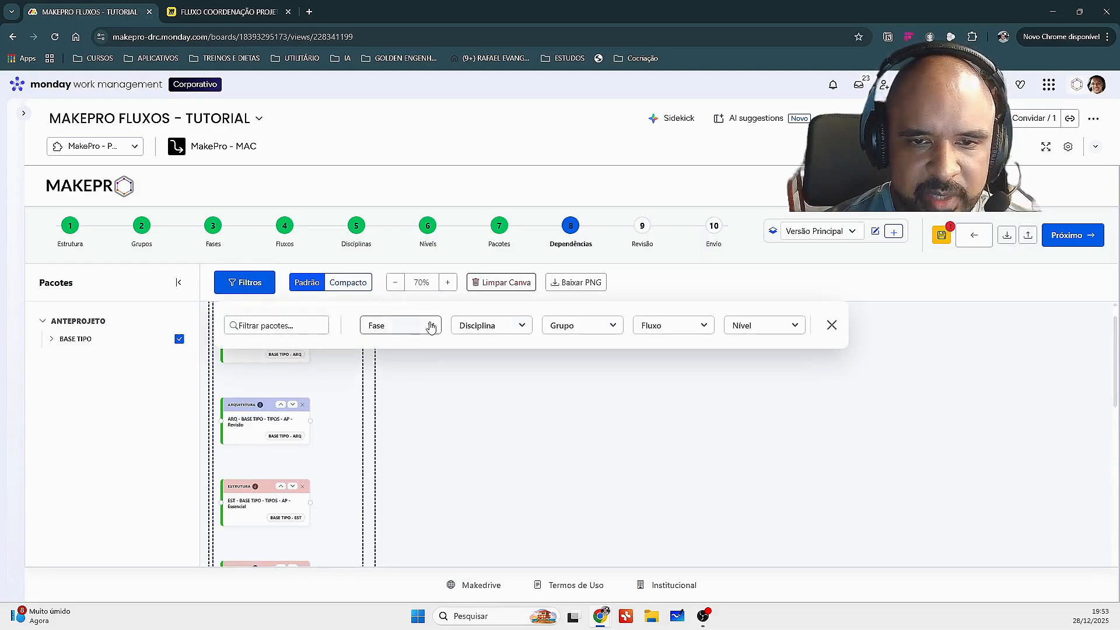
pyautogui.click(512, 332)
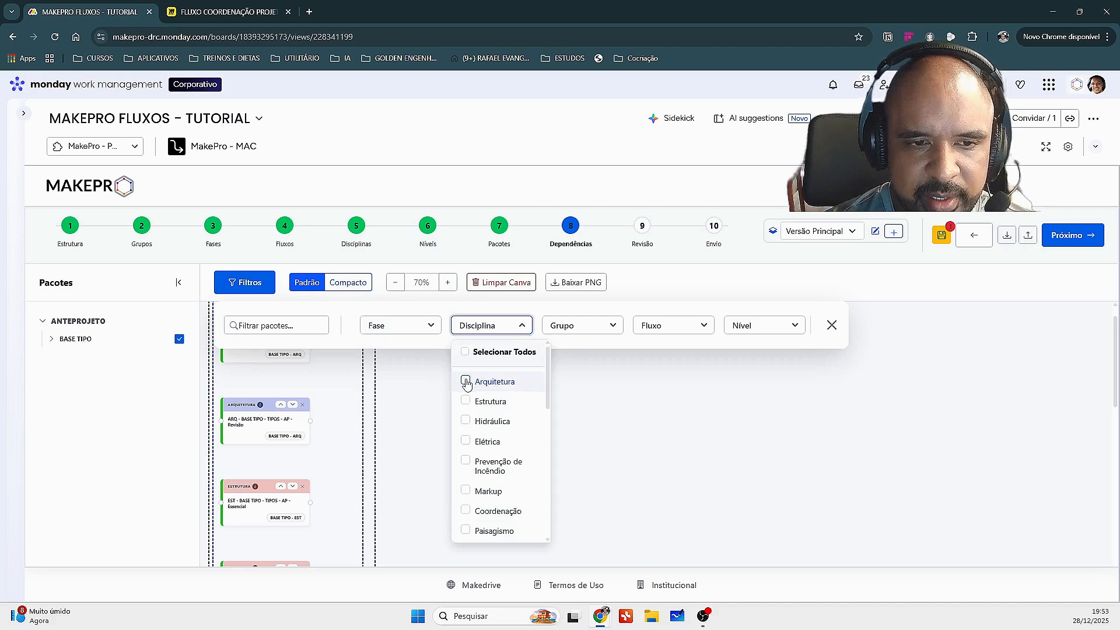
pyautogui.click(753, 324)
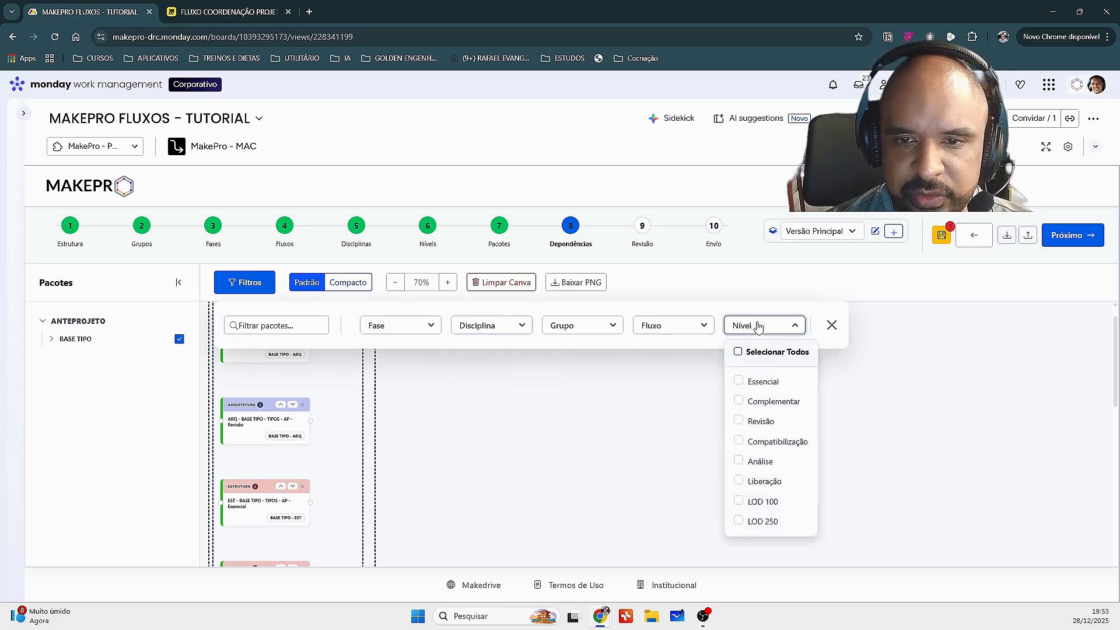
pyautogui.click(744, 380)
pyautogui.click(583, 392)
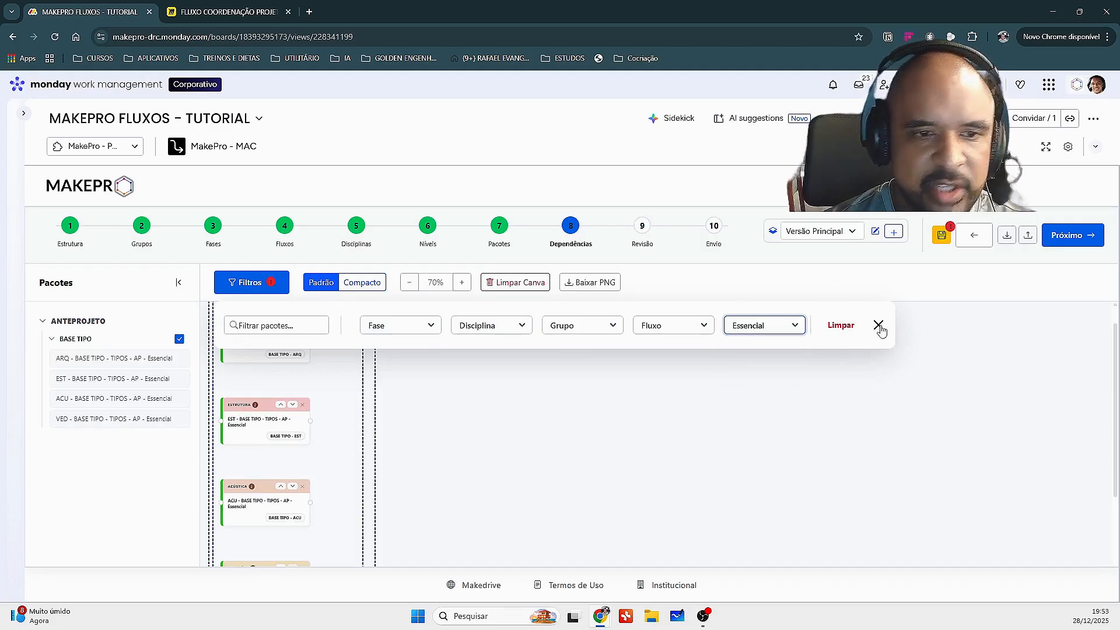
pyautogui.click(757, 327)
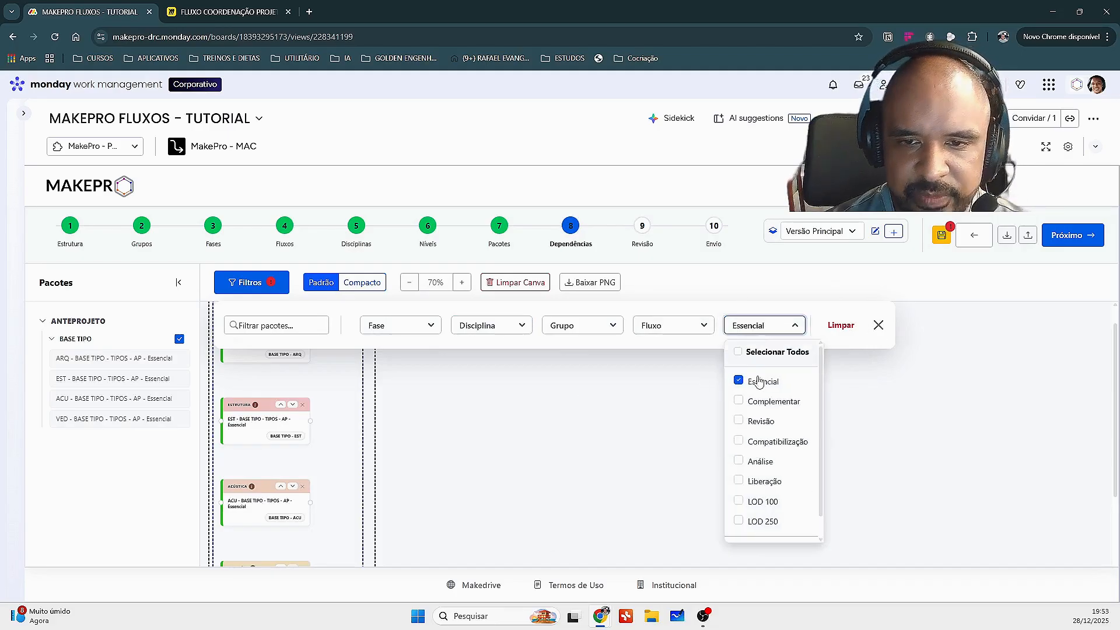
pyautogui.click(740, 464)
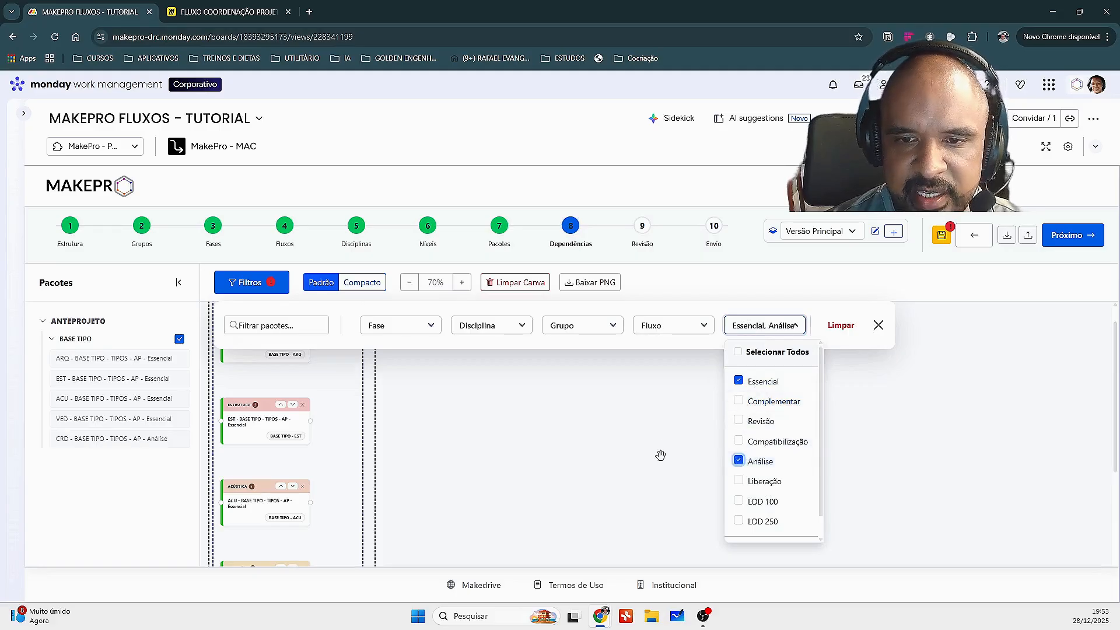
pyautogui.click(827, 361)
pyautogui.click(878, 325)
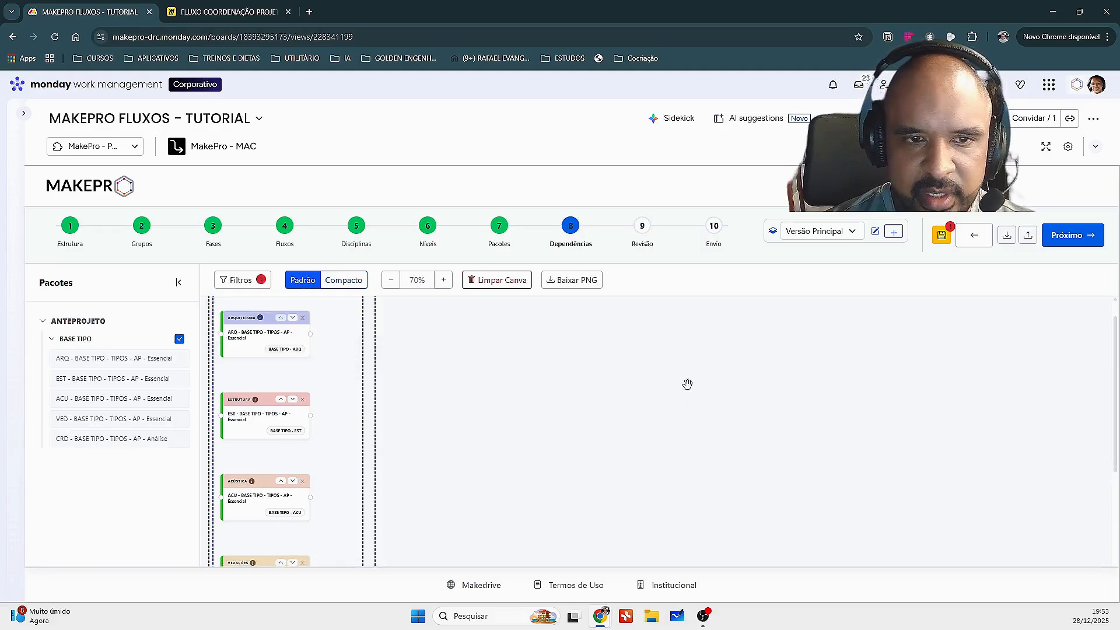
pyautogui.scroll(2, 315, 398)
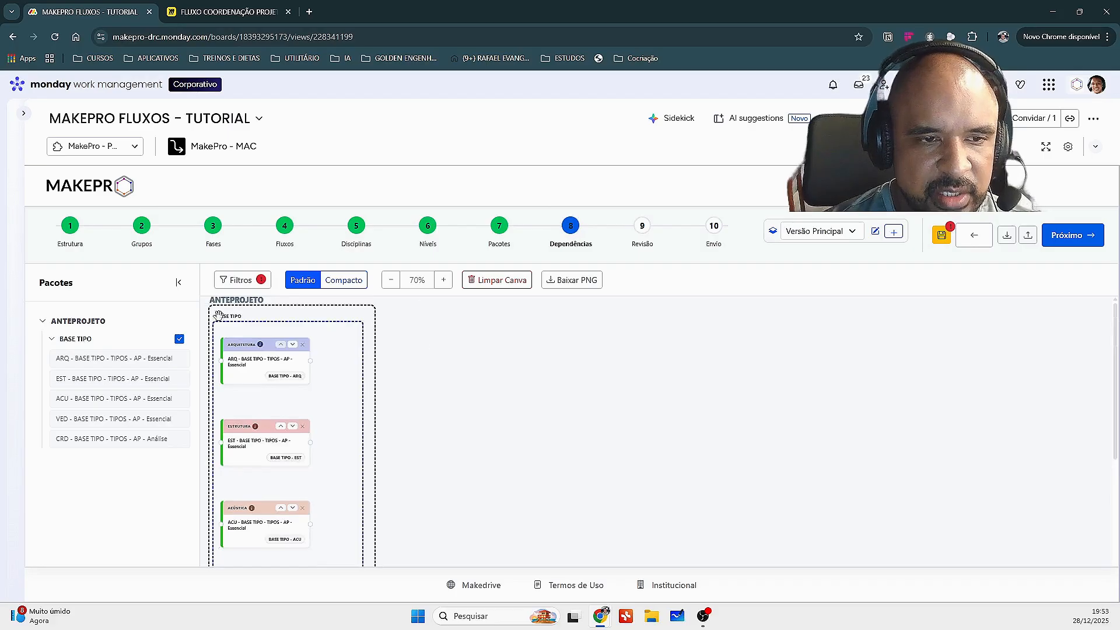
# - Collapse the Pacotes list and enlarge the canvas to 110%
pyautogui.click(178, 282)
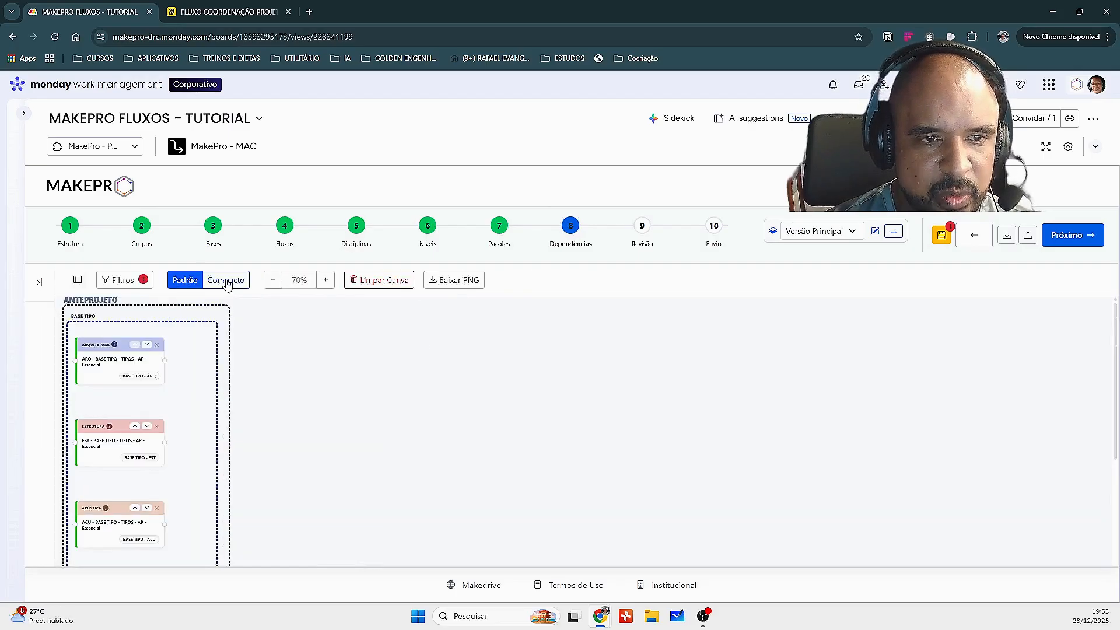
pyautogui.click(325, 280)
pyautogui.click(324, 280)
pyautogui.click(325, 280)
pyautogui.click(325, 280)
pyautogui.scroll(-1, 418, 375)
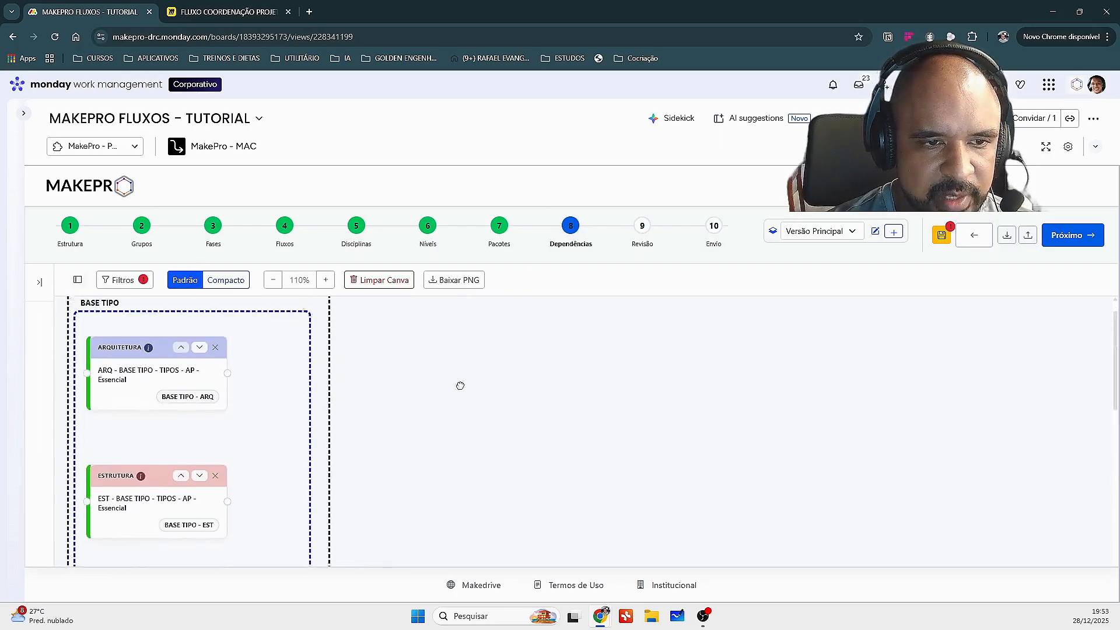
# - Switch to the Miro board FLUXO COORDENAÇÃO PROJETOS - DRC and examine the Base Tipo AP package sequence
pyautogui.click(246, 36)
pyautogui.click(234, 12)
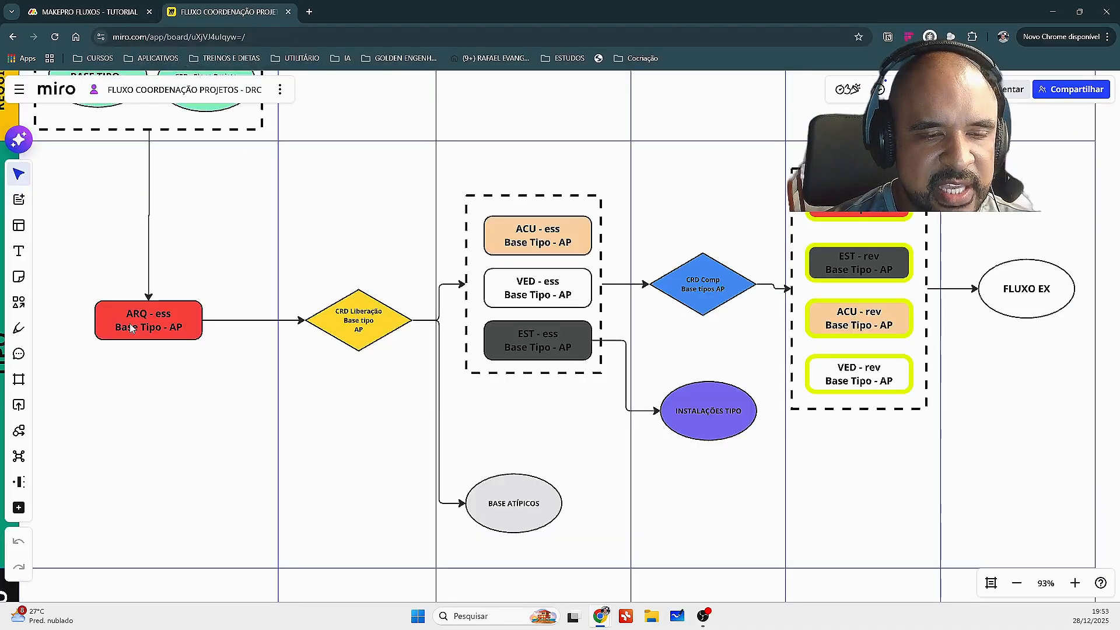
pyautogui.scroll(1, 358, 337)
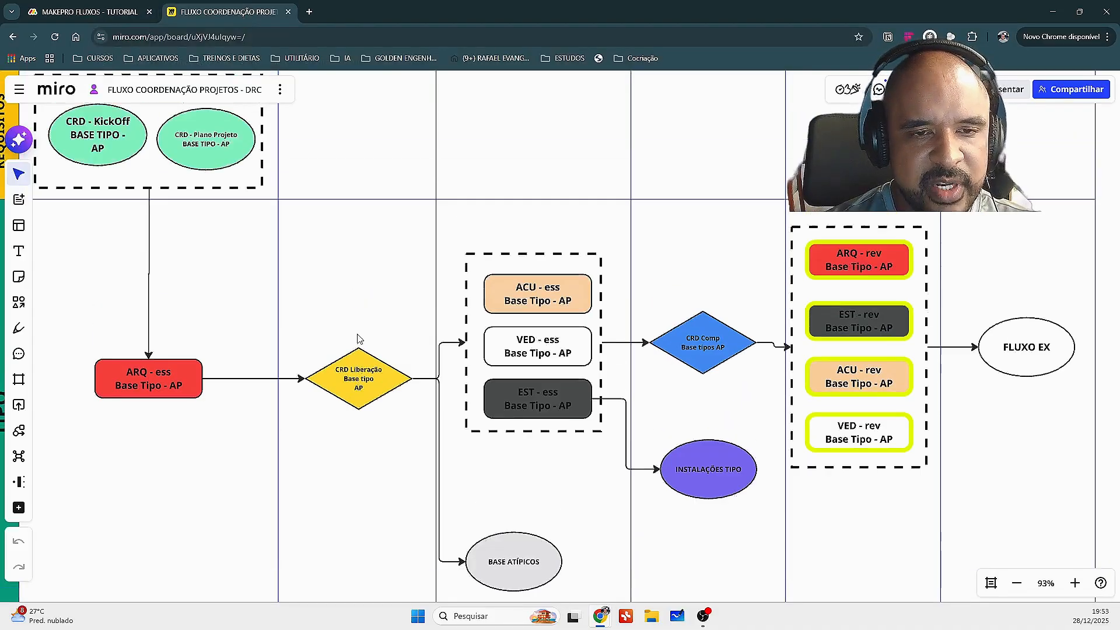
pyautogui.scroll(1, 341, 385)
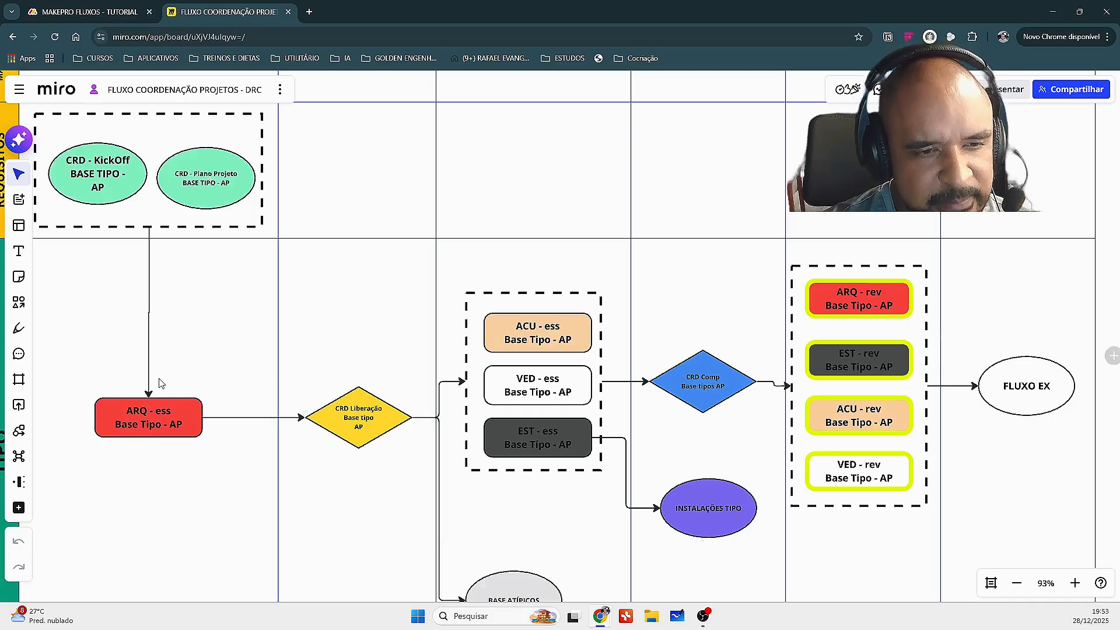
# - Return to MakePro and connect the ARQ Essencial package of BASE TIPO to the CRD Análise package
pyautogui.click(87, 12)
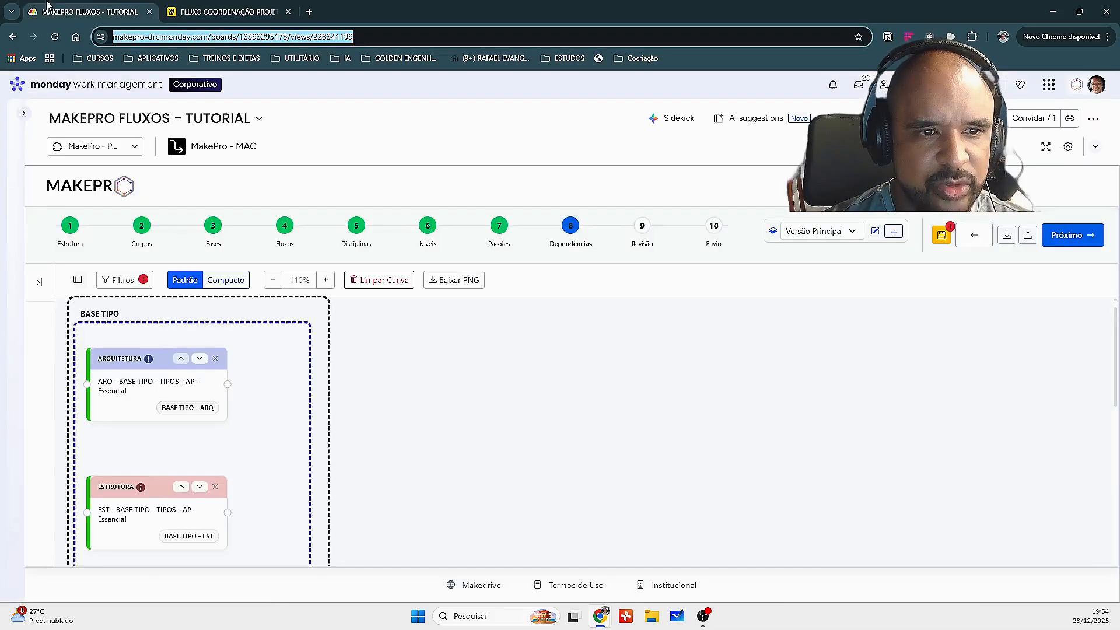
pyautogui.scroll(1, 194, 360)
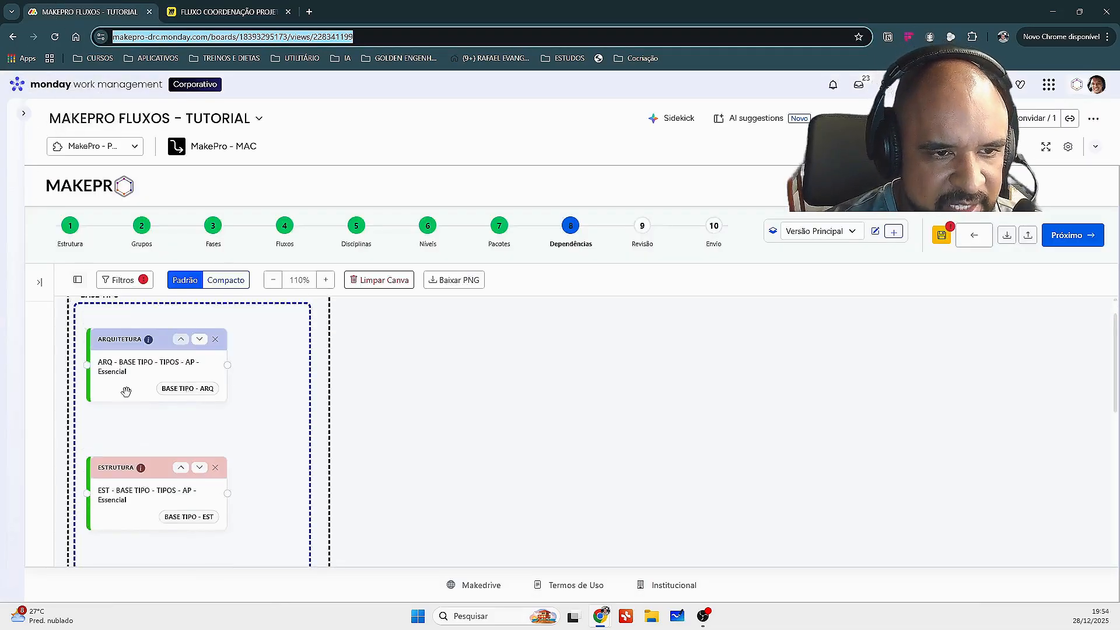
pyautogui.scroll(-5, 157, 467)
pyautogui.scroll(5, 175, 444)
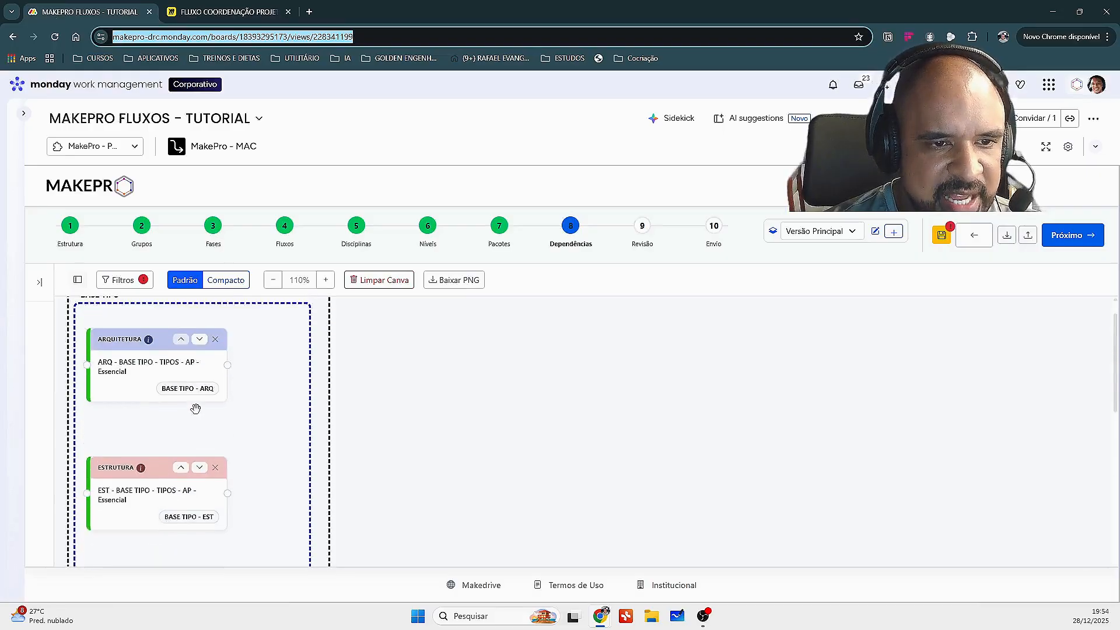
pyautogui.click(227, 365)
pyautogui.scroll(-5, 265, 464)
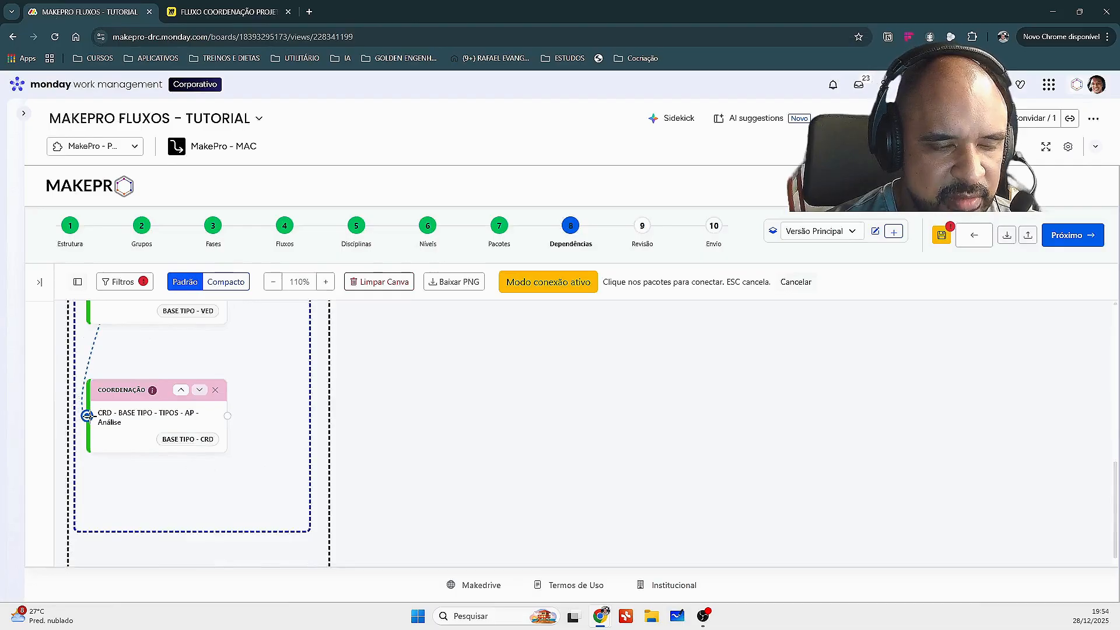
pyautogui.click(87, 416)
pyautogui.scroll(2, 292, 366)
pyautogui.scroll(5, 297, 367)
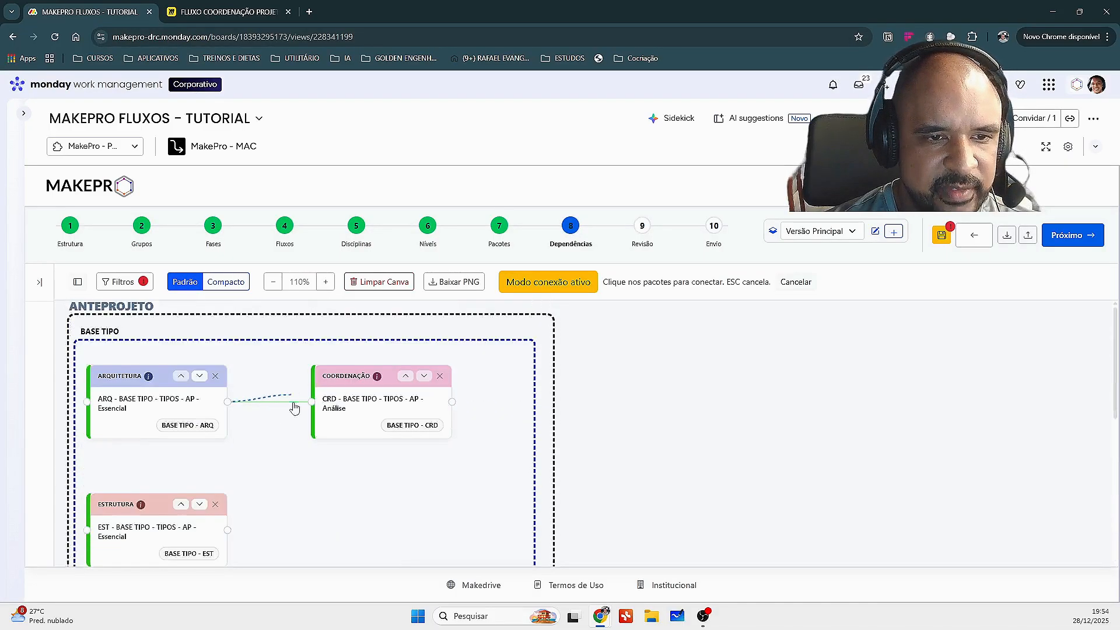
pyautogui.scroll(-2, 298, 403)
pyautogui.click(311, 351)
pyautogui.scroll(2, 298, 348)
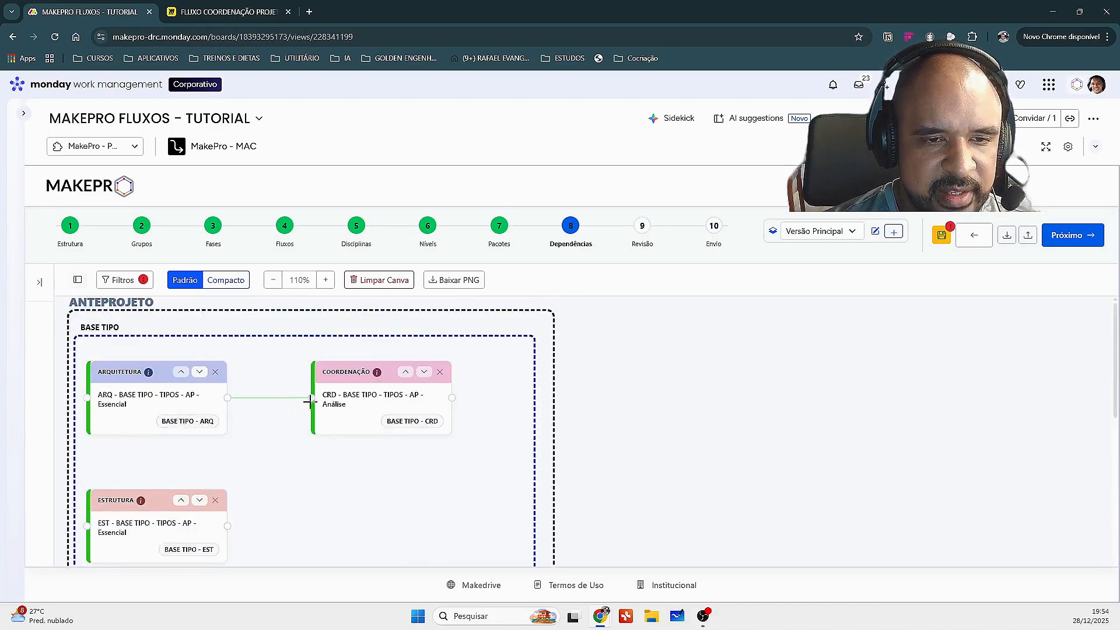
pyautogui.click(227, 398)
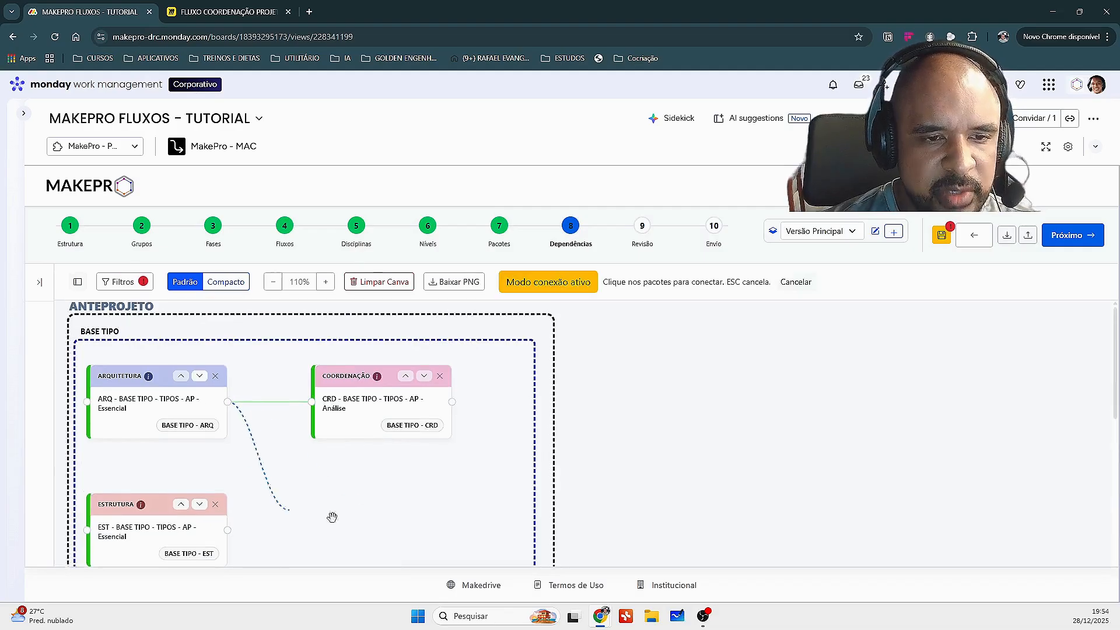
pyautogui.click(227, 401)
pyautogui.click(227, 398)
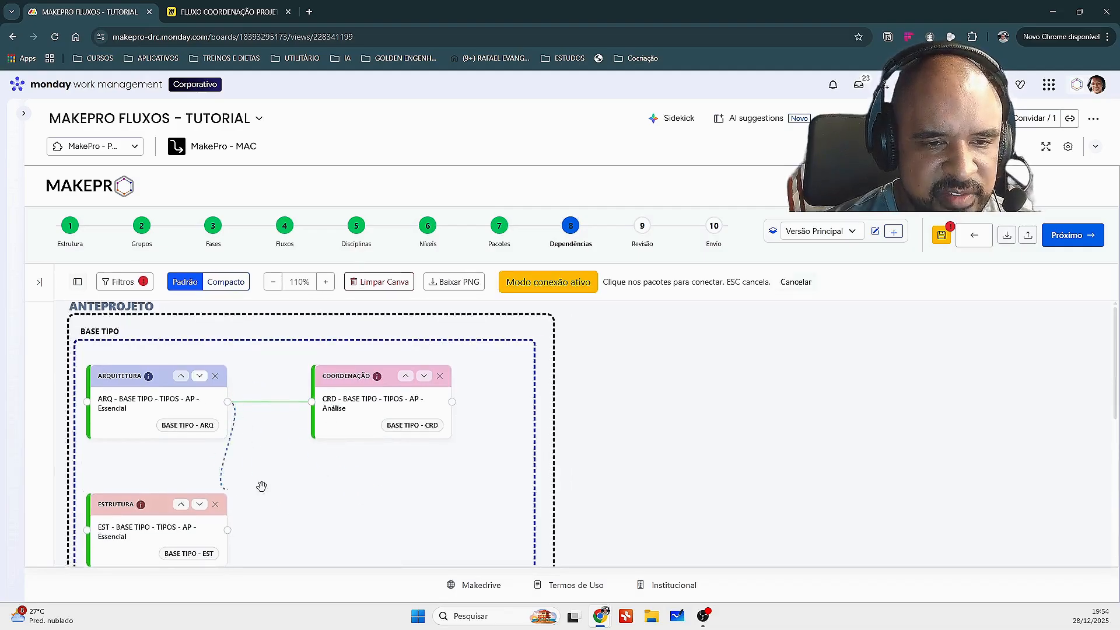
pyautogui.click(423, 419)
pyautogui.doubleClick(452, 399)
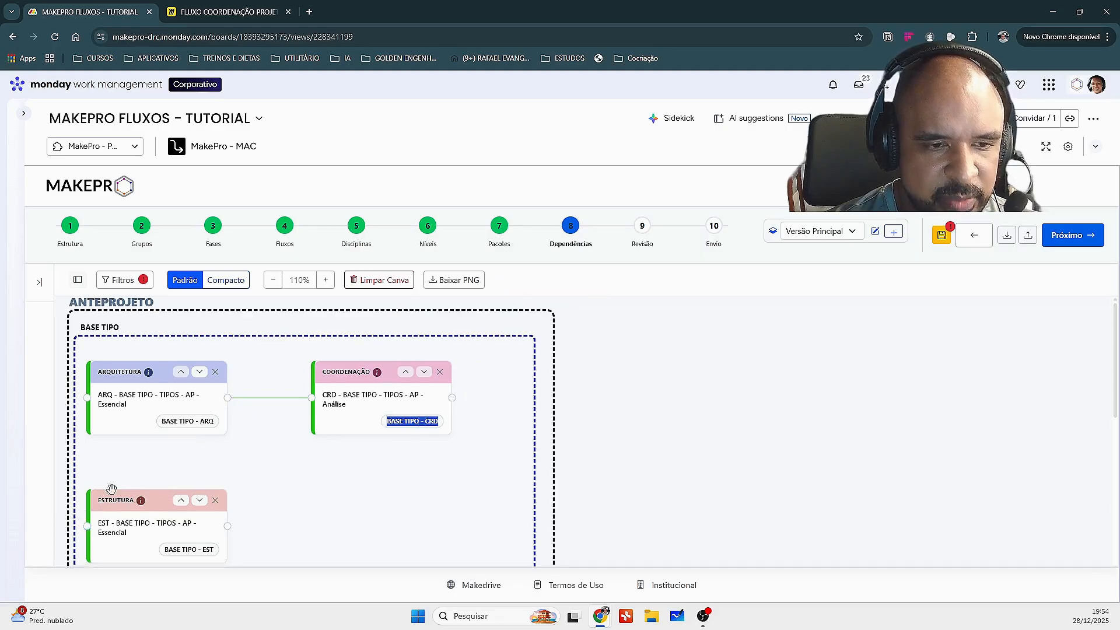
# - Connect the CRD Análise package to the EST Essencial package and leave connection mode
pyautogui.click(452, 397)
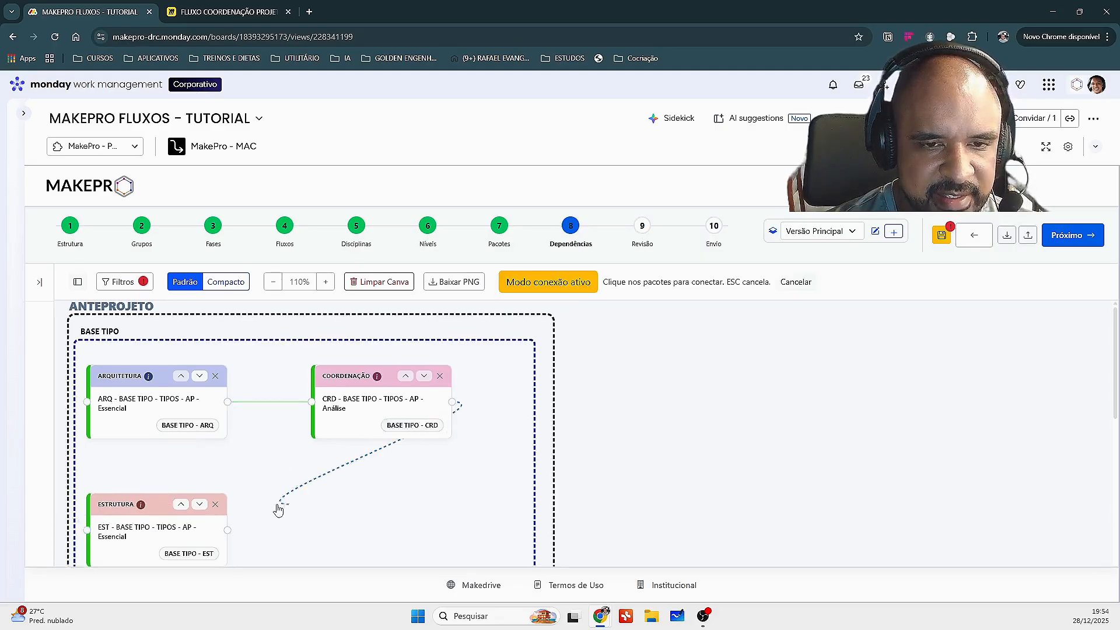
pyautogui.click(87, 530)
pyautogui.scroll(-2, 445, 445)
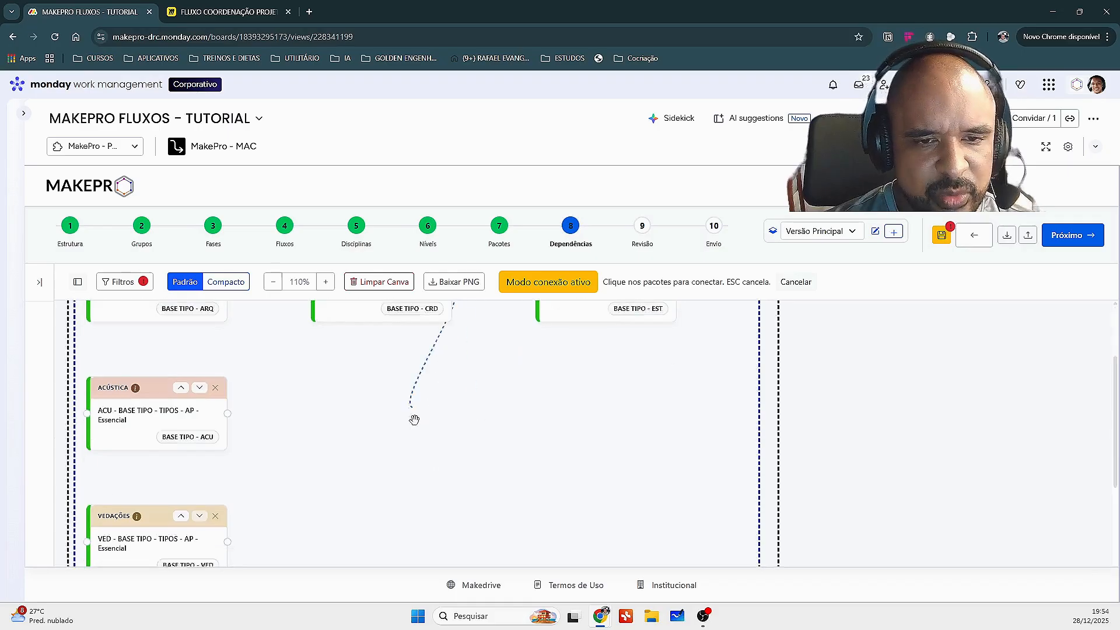
pyautogui.scroll(2, 415, 420)
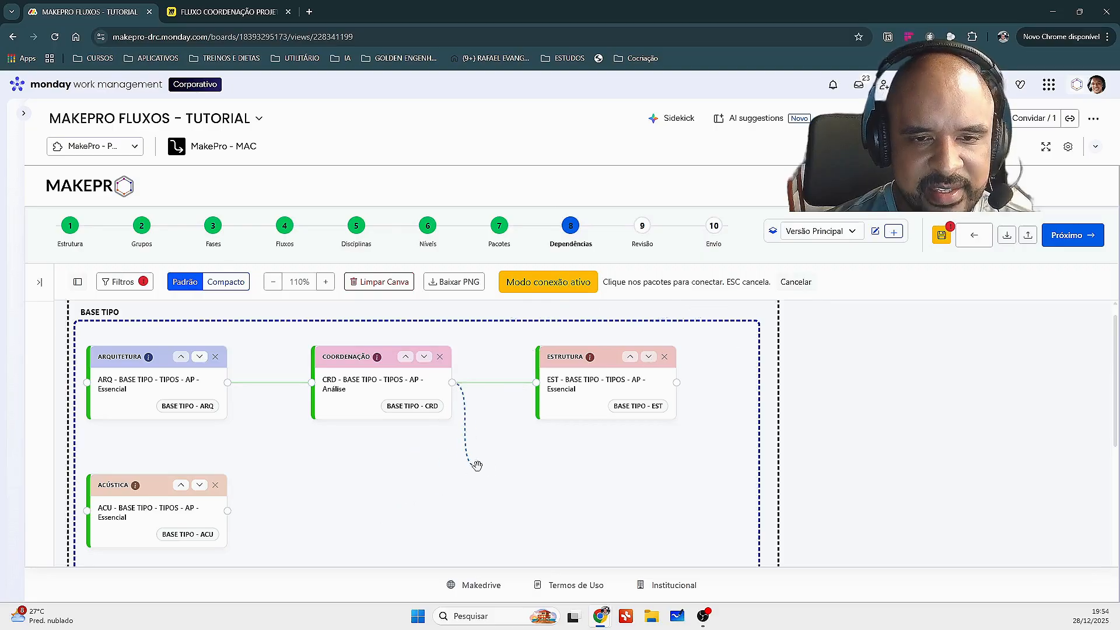
pyautogui.press('Escape')
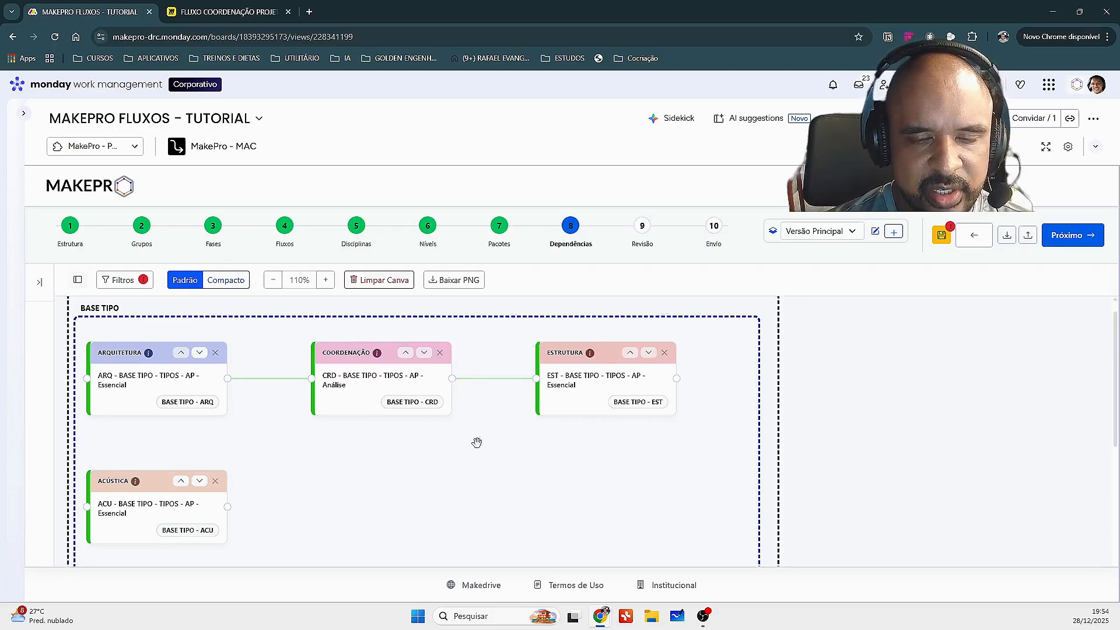
# - Connect the BASE TIPO CRD Análise package to the ACU Essencial and VED Essencial packages and leave connection mode
pyautogui.click(452, 379)
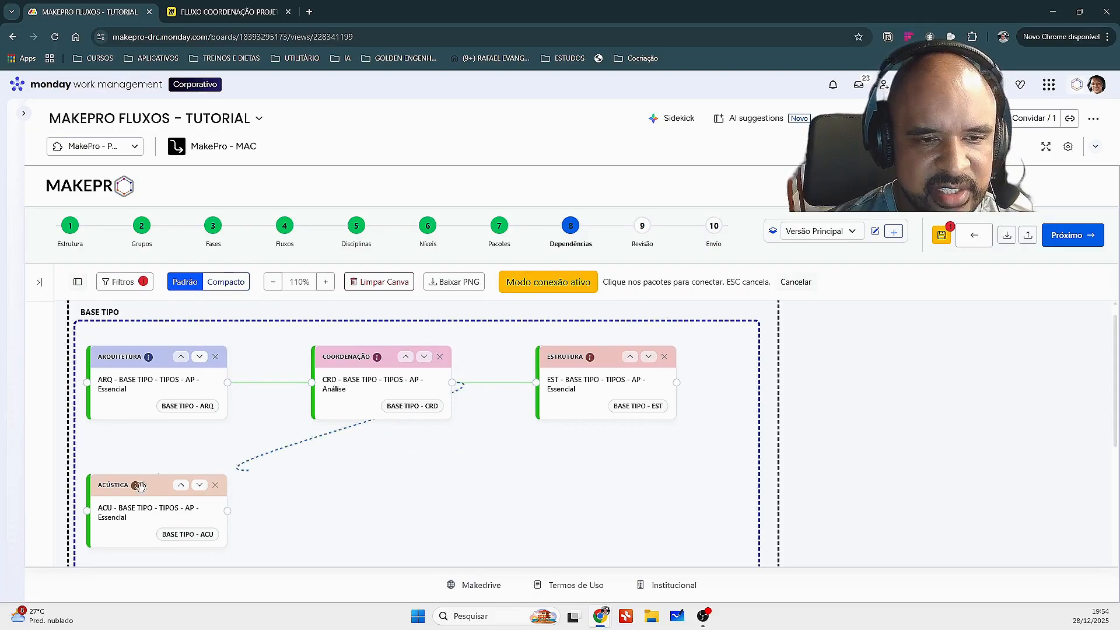
pyautogui.click(86, 510)
pyautogui.scroll(-1, 95, 500)
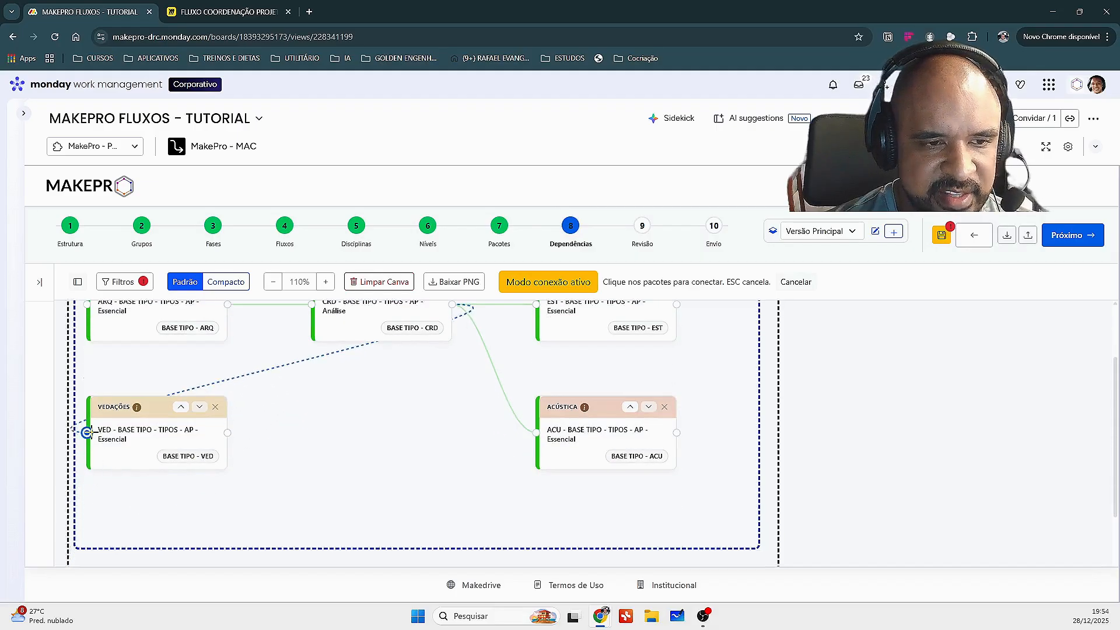
pyautogui.click(87, 432)
pyautogui.scroll(-1, 610, 445)
pyautogui.press('Escape')
pyautogui.scroll(3, 475, 408)
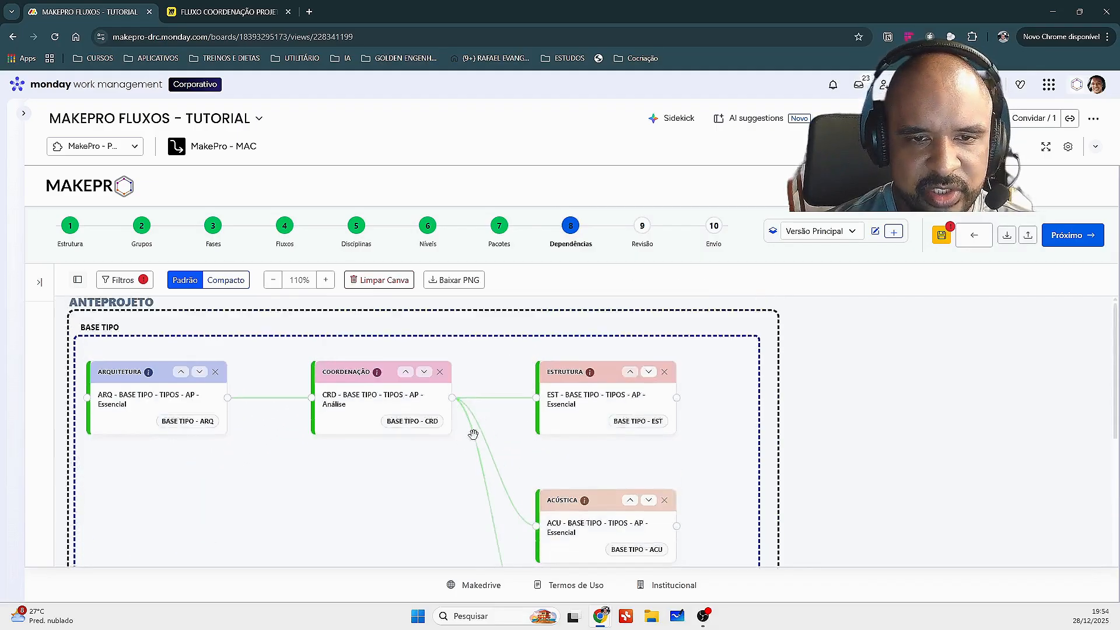
# - Move the EST Essencial package down its column past ACU and VED, and return it to first place
pyautogui.scroll(-1, 588, 432)
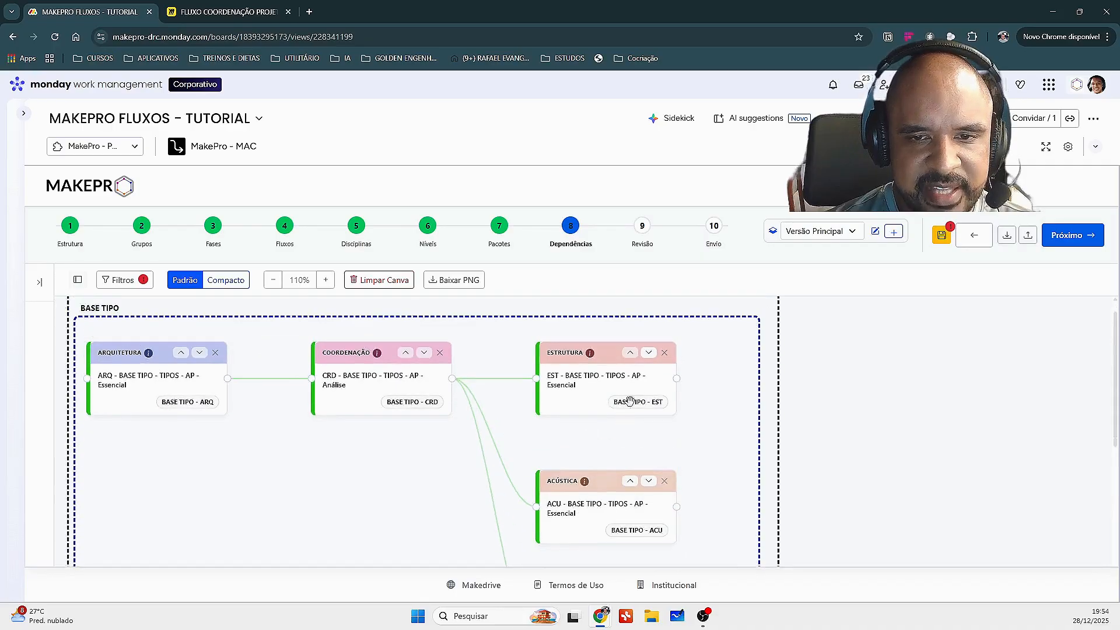
pyautogui.click(654, 354)
pyautogui.scroll(-2, 639, 402)
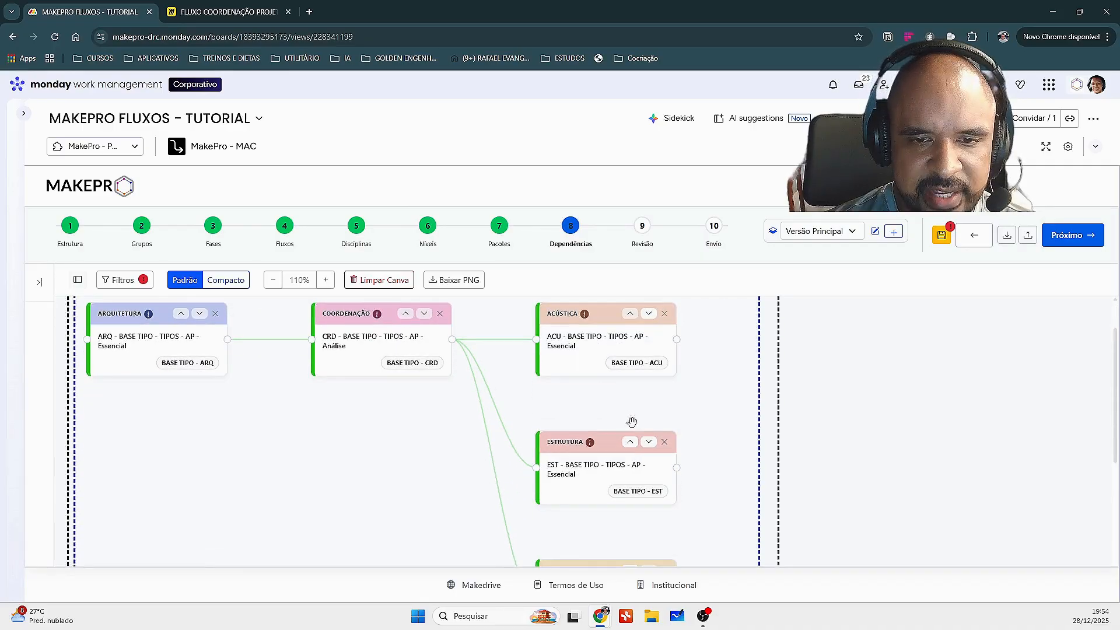
pyautogui.click(648, 442)
pyautogui.scroll(-5, 613, 470)
pyautogui.click(629, 472)
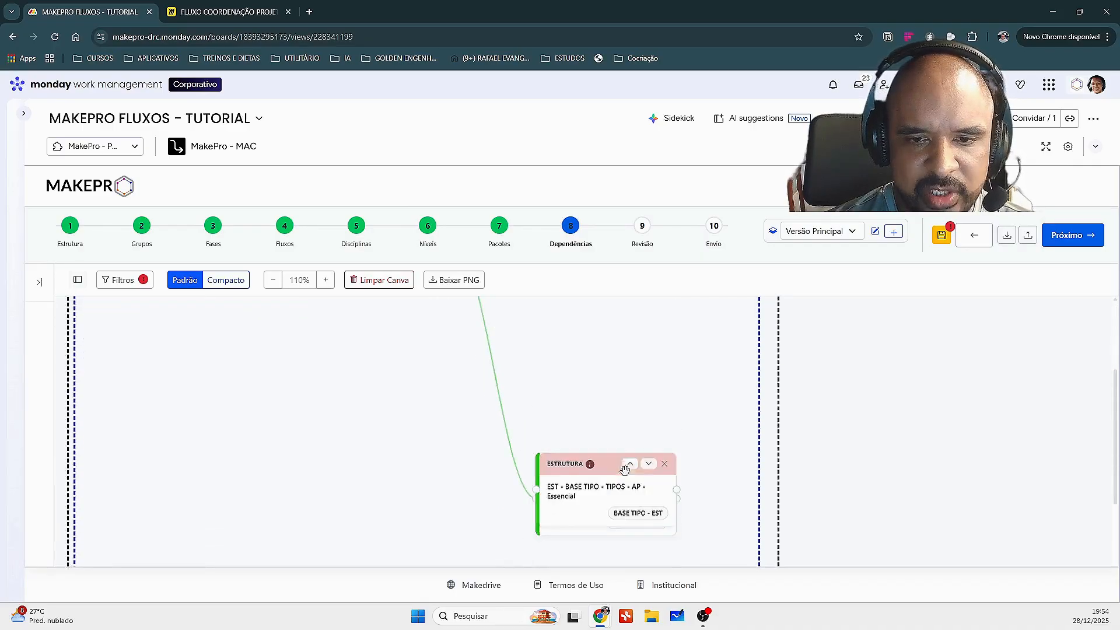
pyautogui.scroll(3, 628, 429)
pyautogui.click(632, 405)
pyautogui.scroll(4, 460, 386)
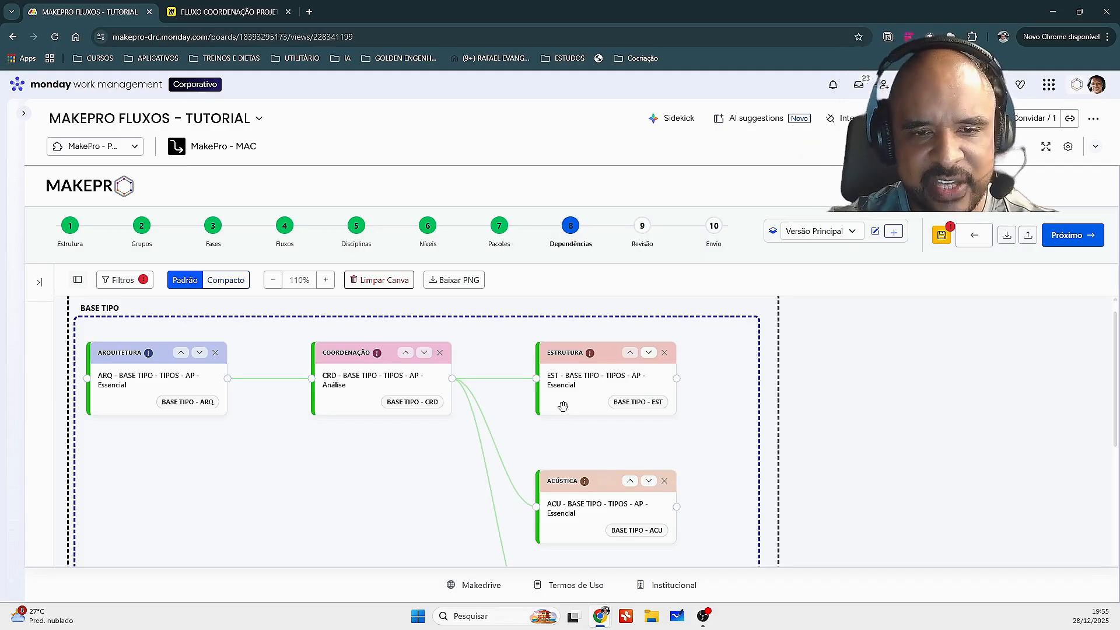
pyautogui.click(126, 281)
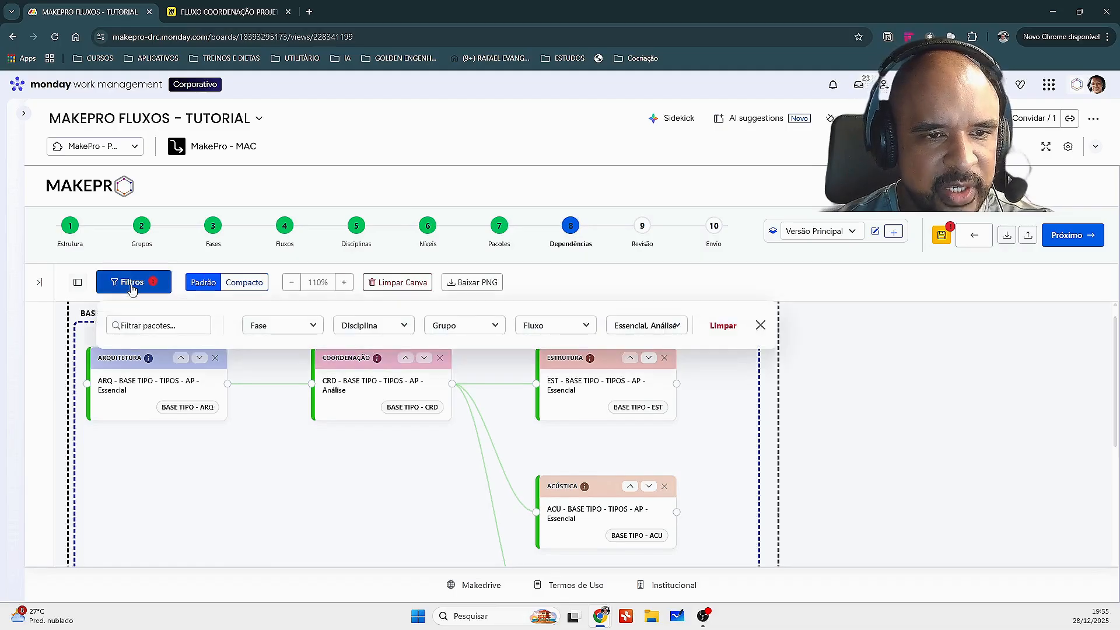
pyautogui.click(761, 325)
pyautogui.scroll(-5, 263, 439)
pyautogui.scroll(3, 262, 440)
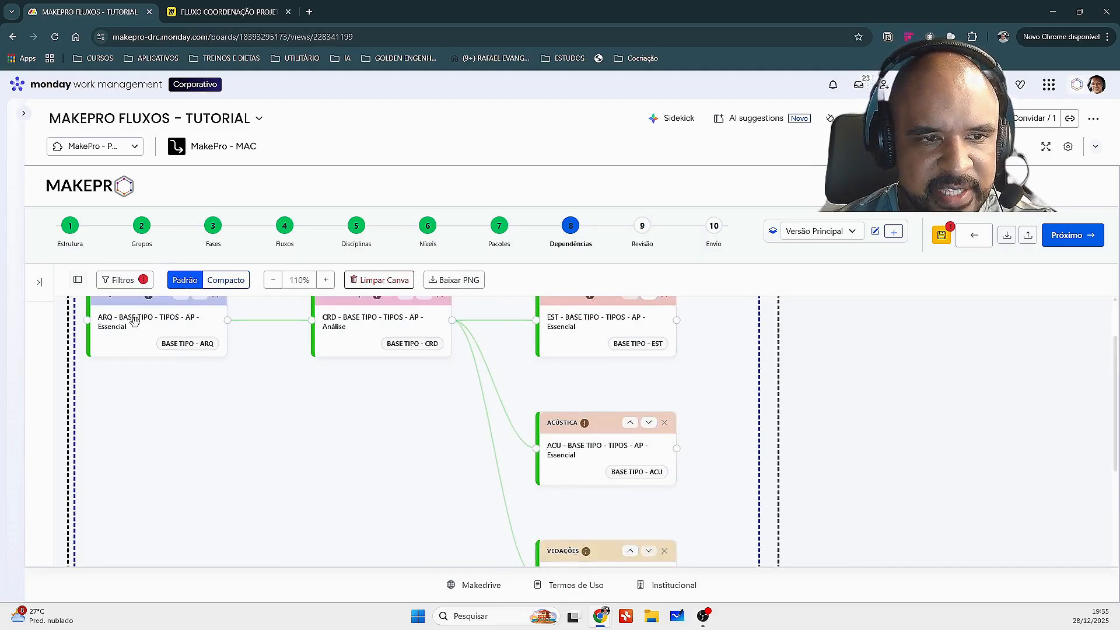
# - Clear the Essencial and Análise level filter and check the remaining BASE TIPO packages on the canvas
pyautogui.click(127, 282)
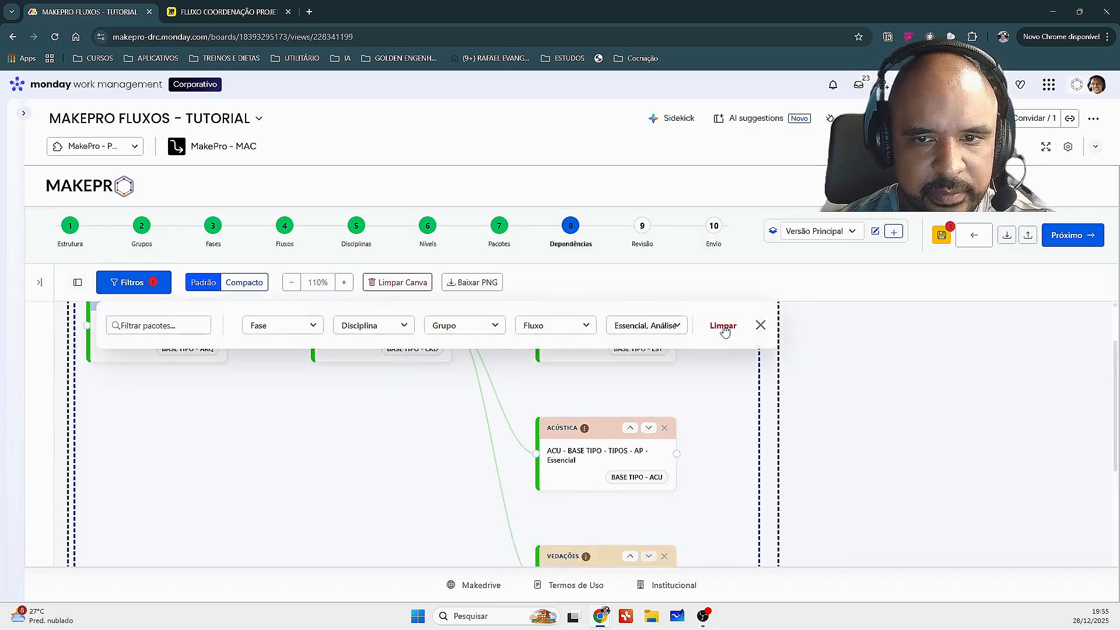
pyautogui.click(724, 328)
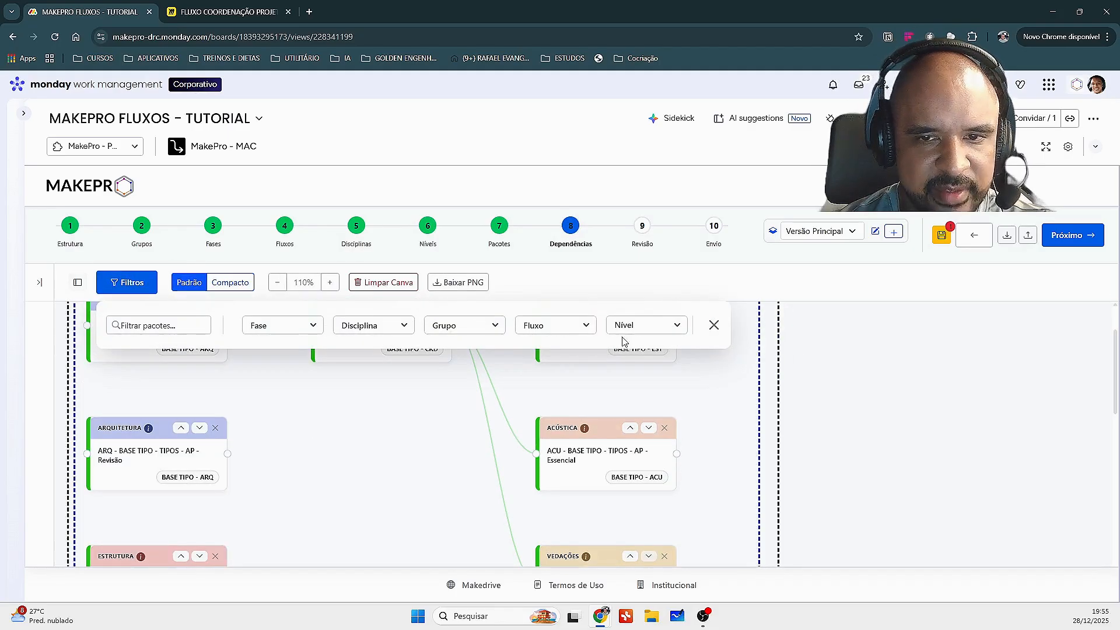
pyautogui.click(713, 325)
pyautogui.scroll(-3, 250, 475)
pyautogui.scroll(10, 263, 481)
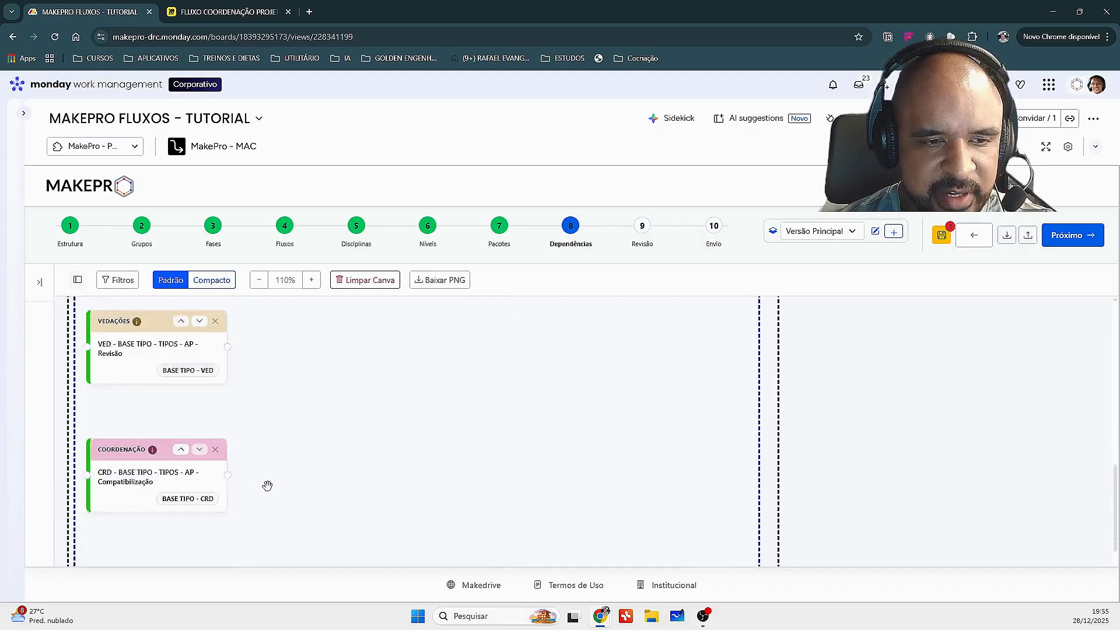
pyautogui.scroll(1, 626, 430)
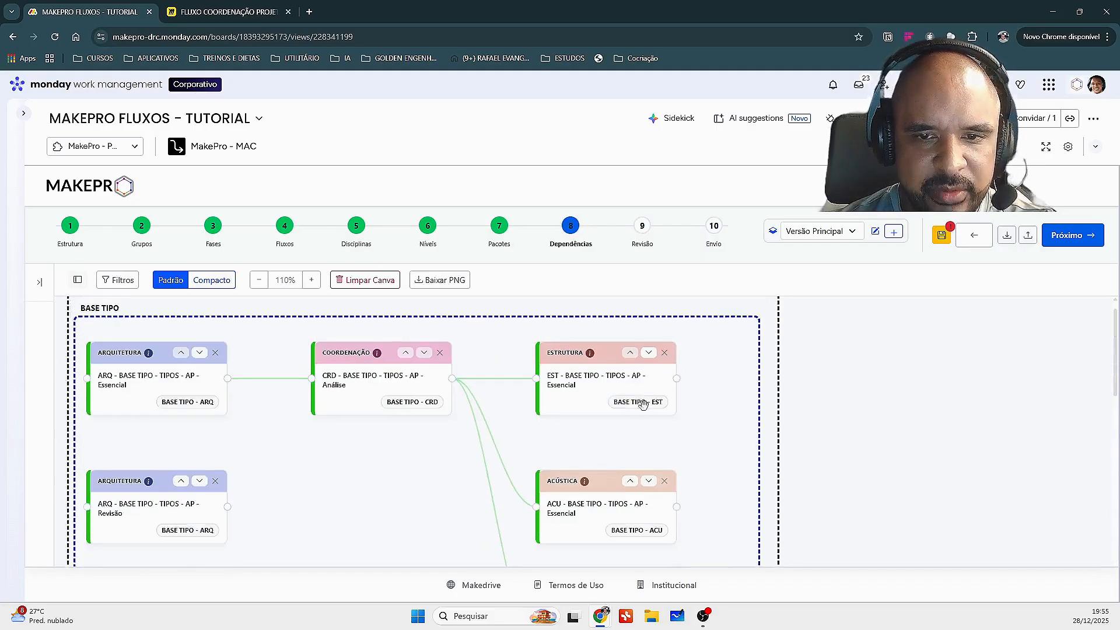
# - Connect the EST Essencial package to the CRD Compatibilização package and leave connection mode
pyautogui.click(680, 378)
pyautogui.scroll(-7, 471, 488)
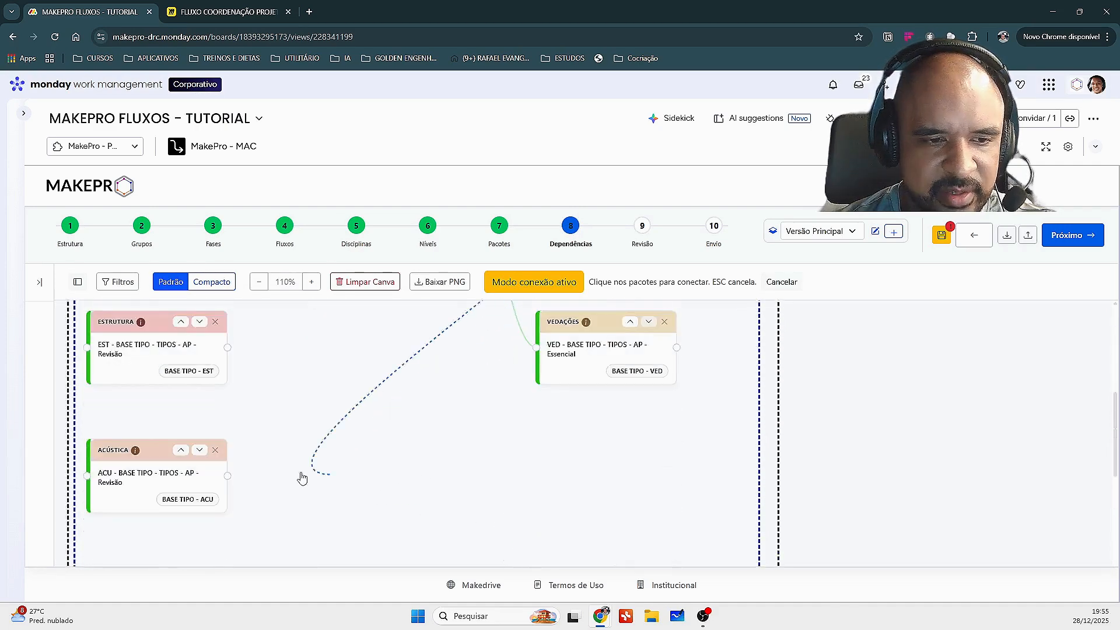
pyautogui.scroll(-2, 223, 479)
pyautogui.click(88, 482)
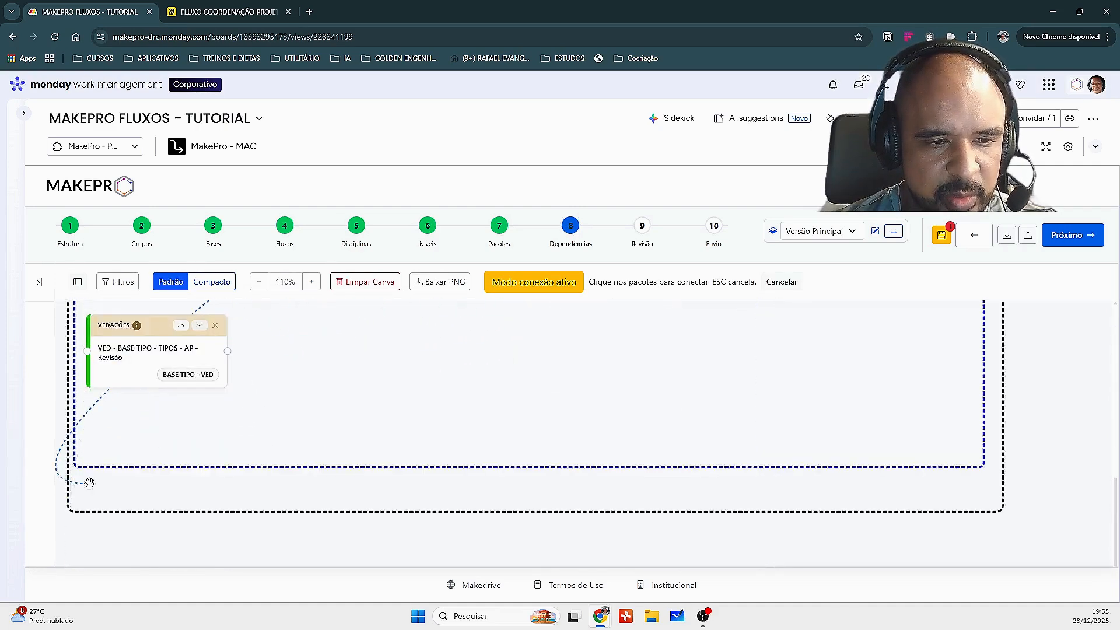
pyautogui.scroll(2, 546, 338)
pyautogui.scroll(5, 545, 338)
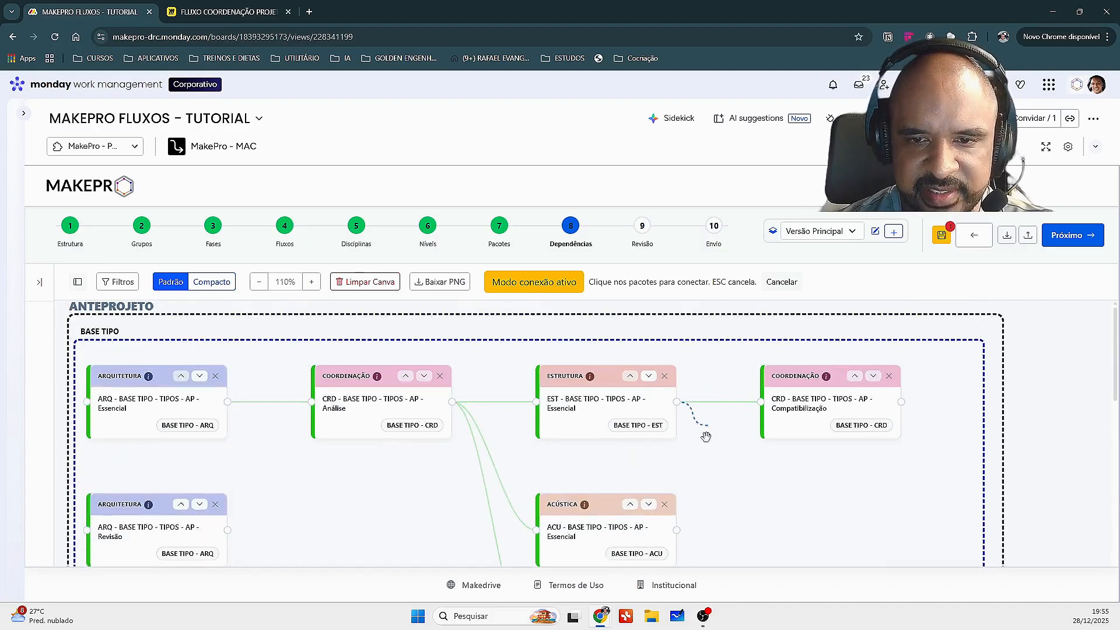
pyautogui.press('Escape')
# - Connect the ACU Essencial and VED Essencial packages to the CRD Compatibilização package
pyautogui.click(679, 525)
pyautogui.click(760, 397)
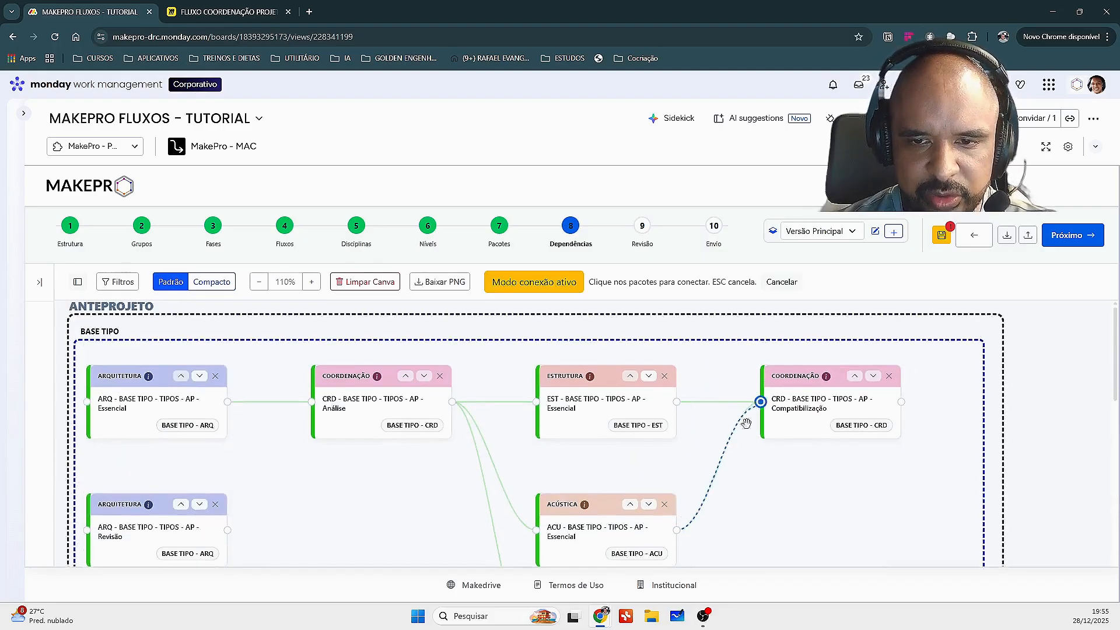
pyautogui.scroll(-2, 735, 444)
pyautogui.scroll(-1, 724, 472)
pyautogui.press('Escape')
pyautogui.click(675, 518)
pyautogui.scroll(3, 735, 379)
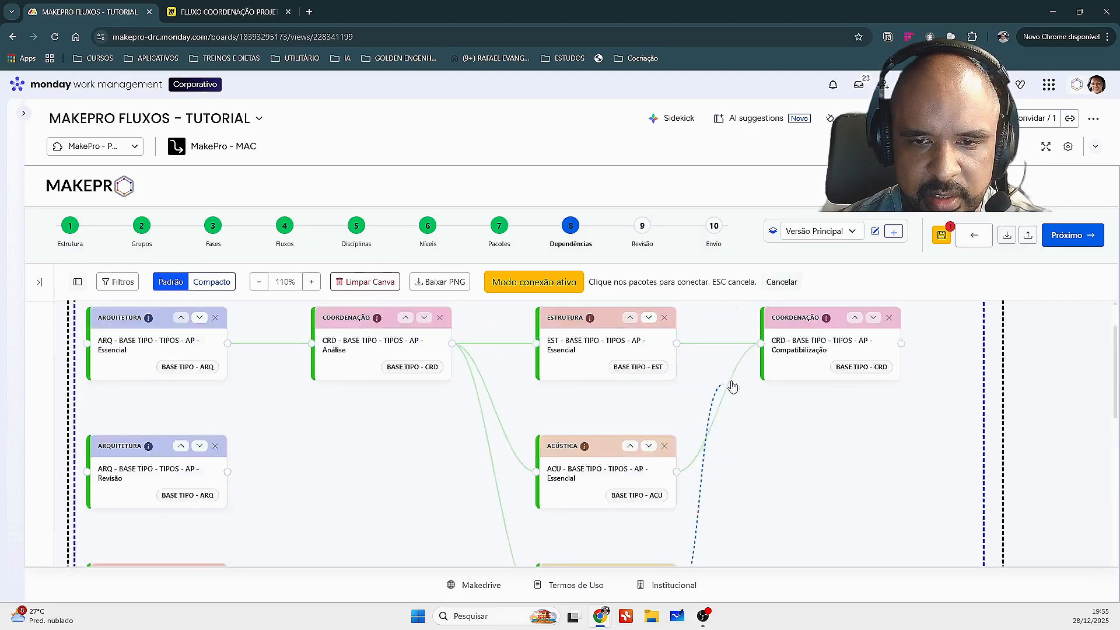
pyautogui.click(760, 378)
# - Connect the CRD Compatibilização package to the ARQ, EST, ACU and VED Revisão packages and leave connection mode
pyautogui.scroll(-2, 443, 468)
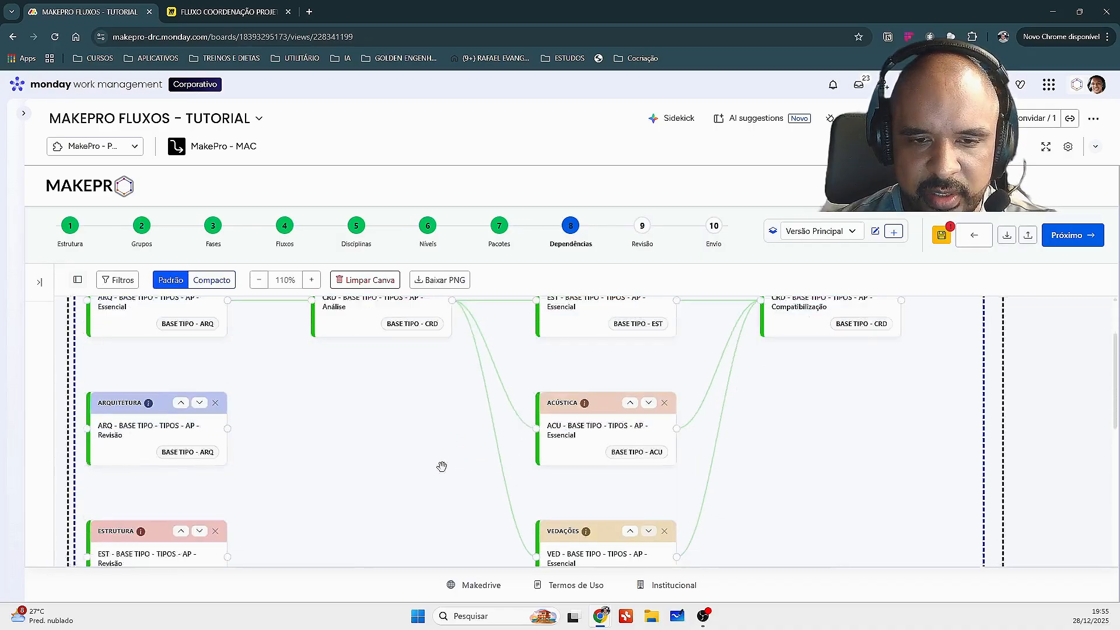
pyautogui.moveTo(443, 423); pyautogui.dragTo(286, 478)
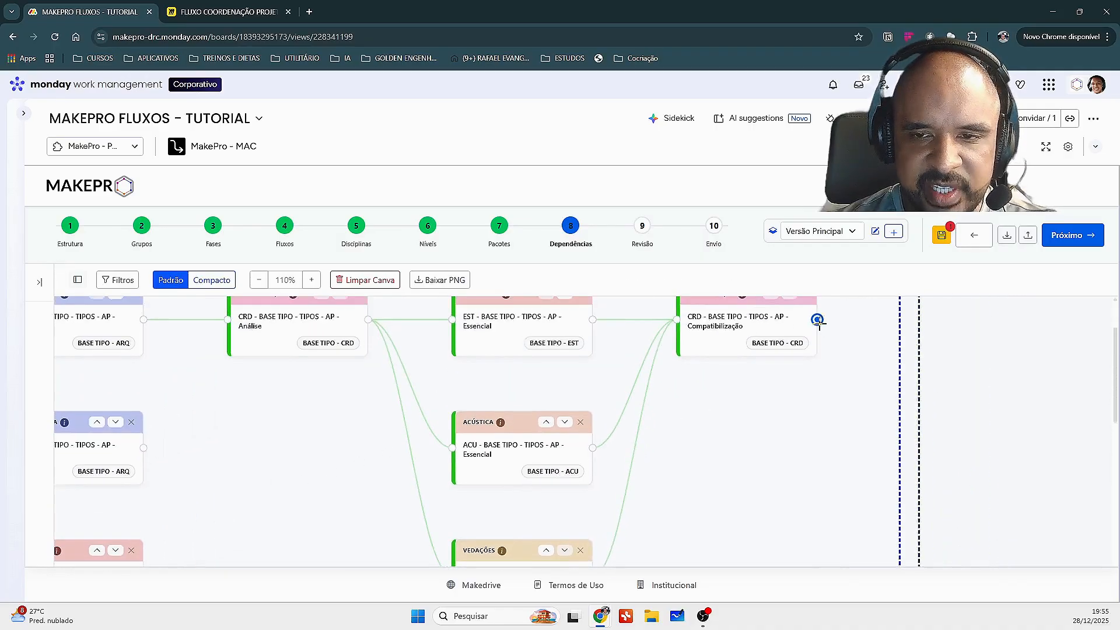
pyautogui.click(818, 319)
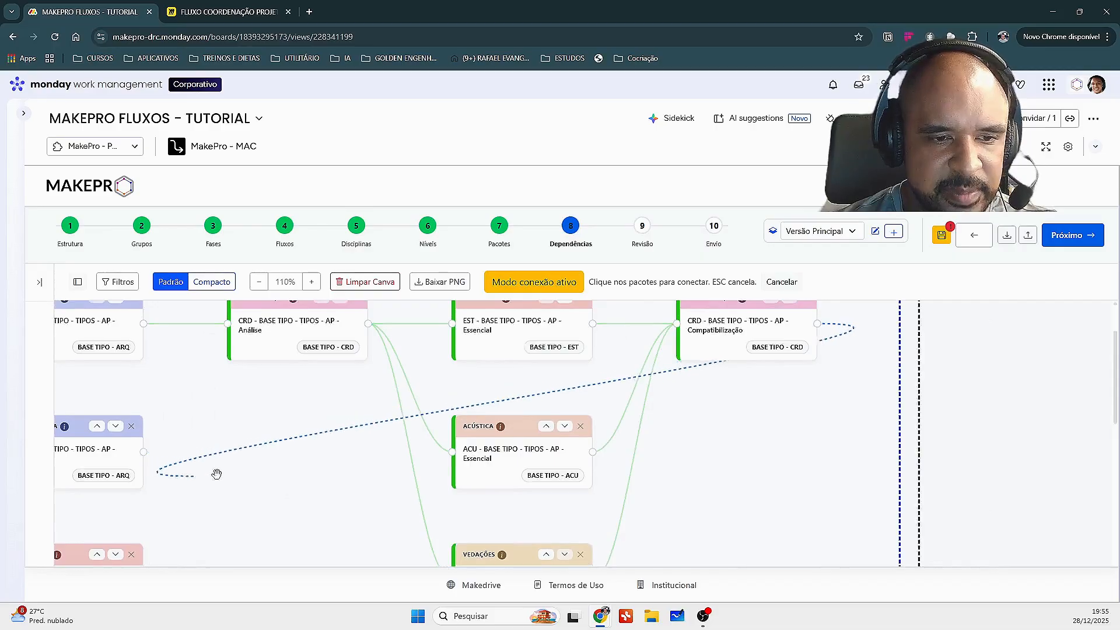
pyautogui.moveTo(195, 459); pyautogui.dragTo(383, 449)
pyautogui.click(86, 446)
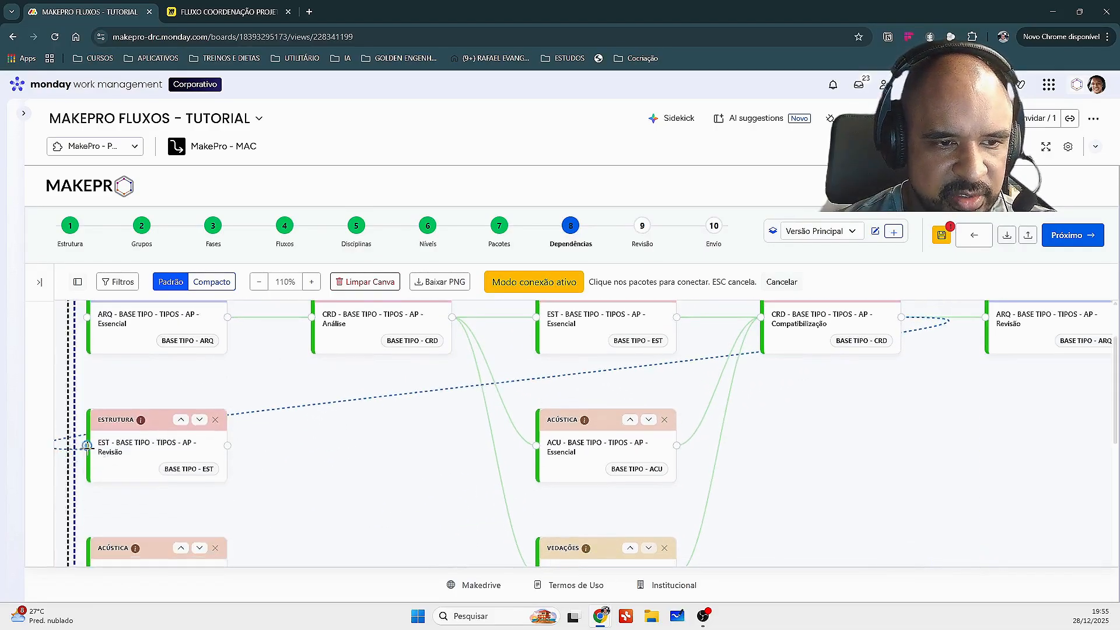
pyautogui.click(86, 445)
pyautogui.click(87, 446)
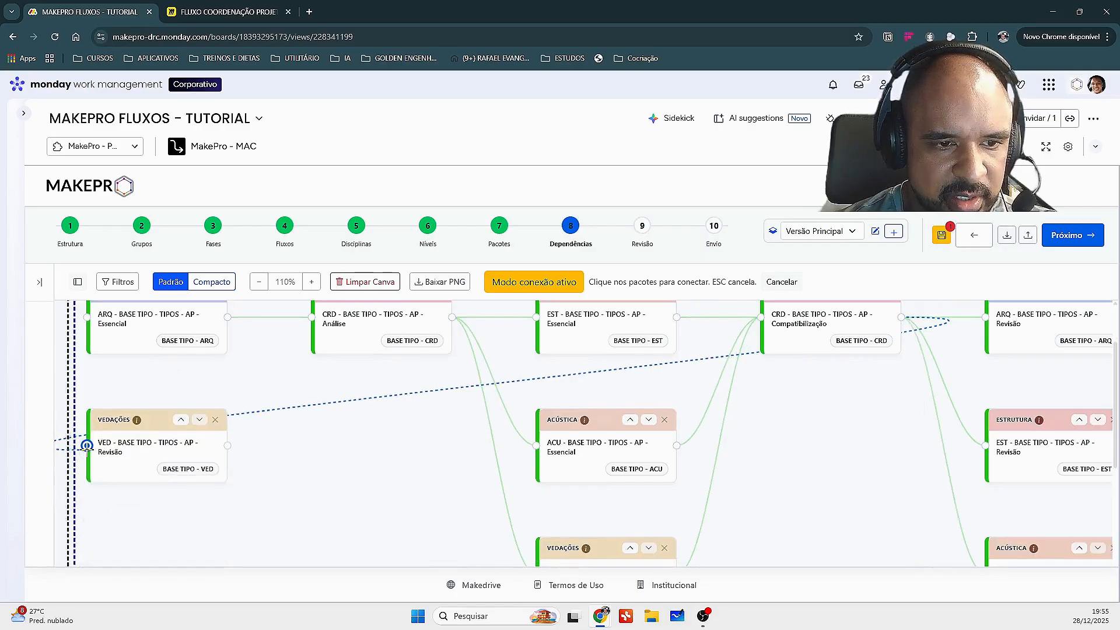
pyautogui.click(86, 446)
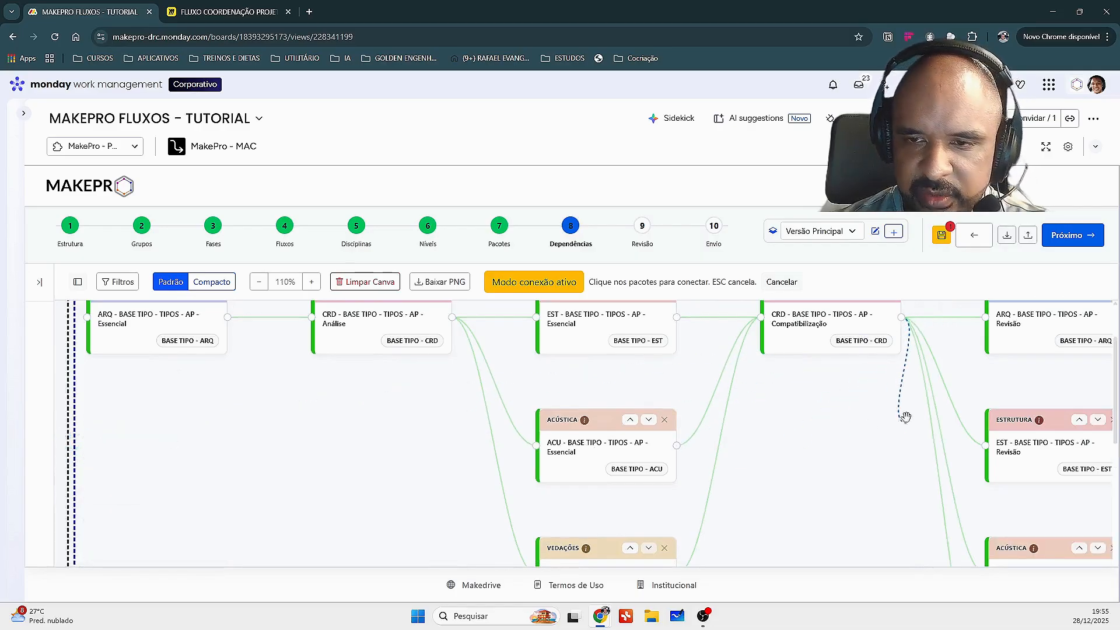
pyautogui.press('Escape')
# - Connect the ARQ Revisão package to the EST, ACU and VED Revisão packages and leave connection mode
pyautogui.moveTo(908, 394); pyautogui.dragTo(450, 392)
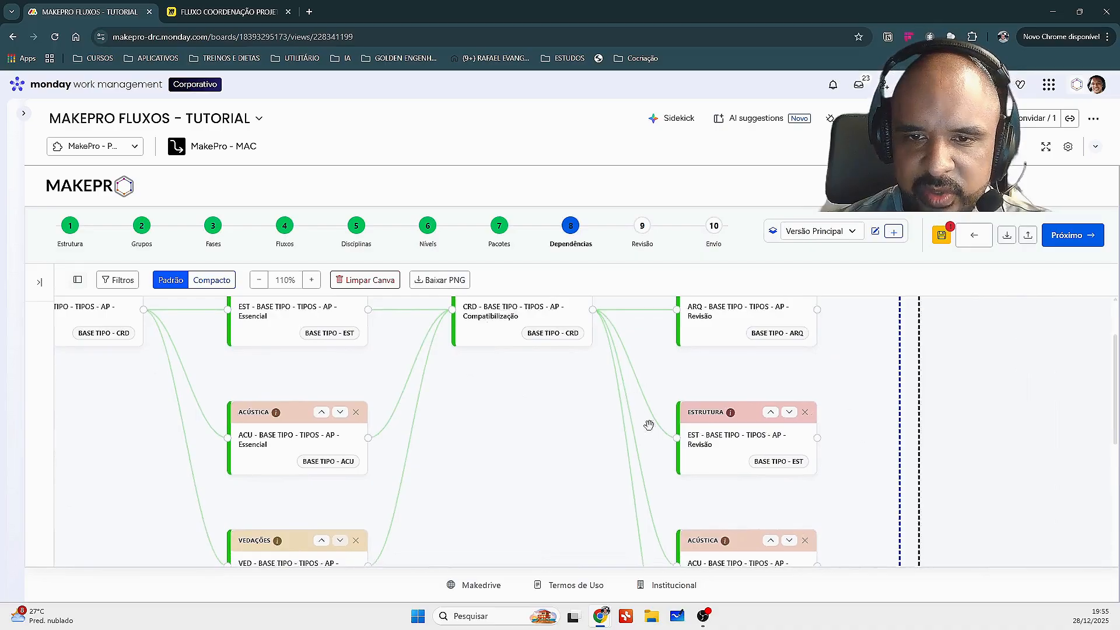
pyautogui.scroll(1, 648, 425)
pyautogui.click(818, 348)
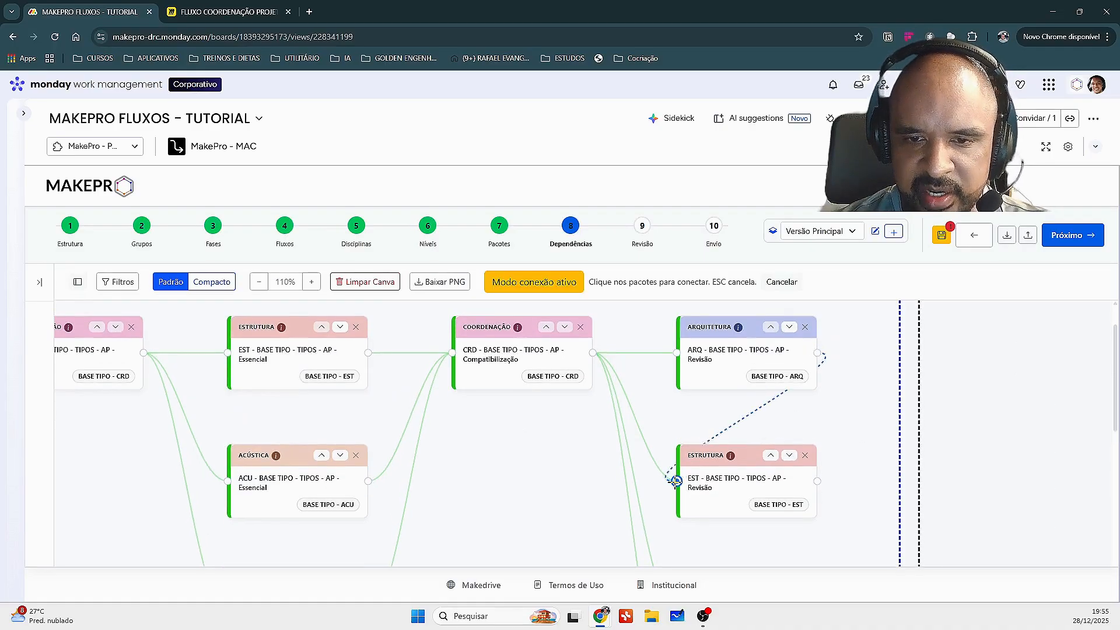
pyautogui.click(677, 477)
pyautogui.click(677, 480)
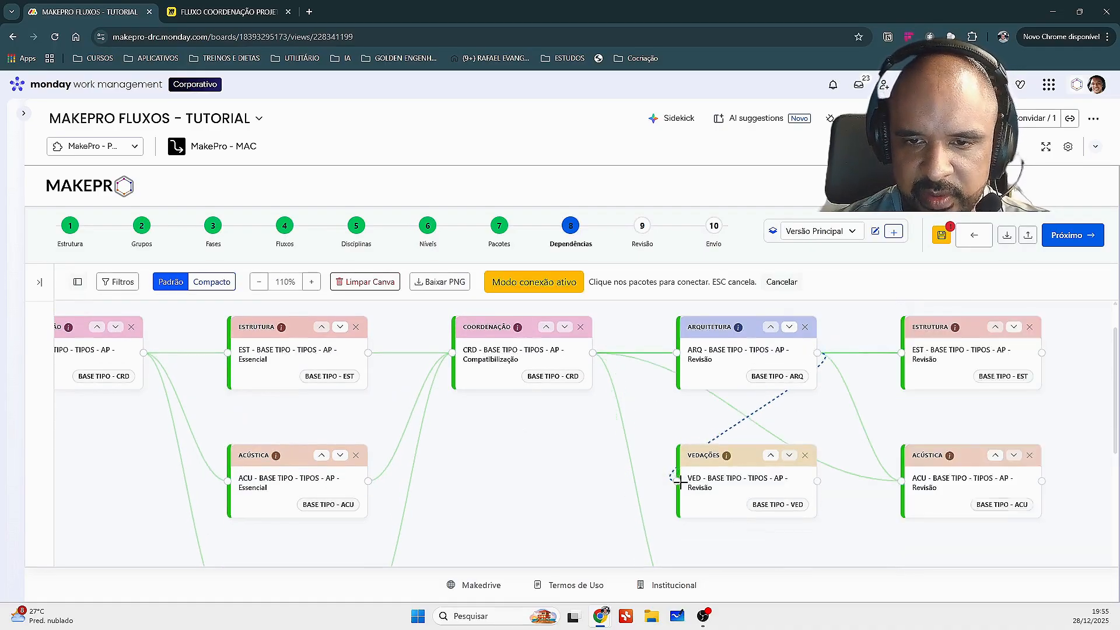
pyautogui.scroll(-2, 906, 465)
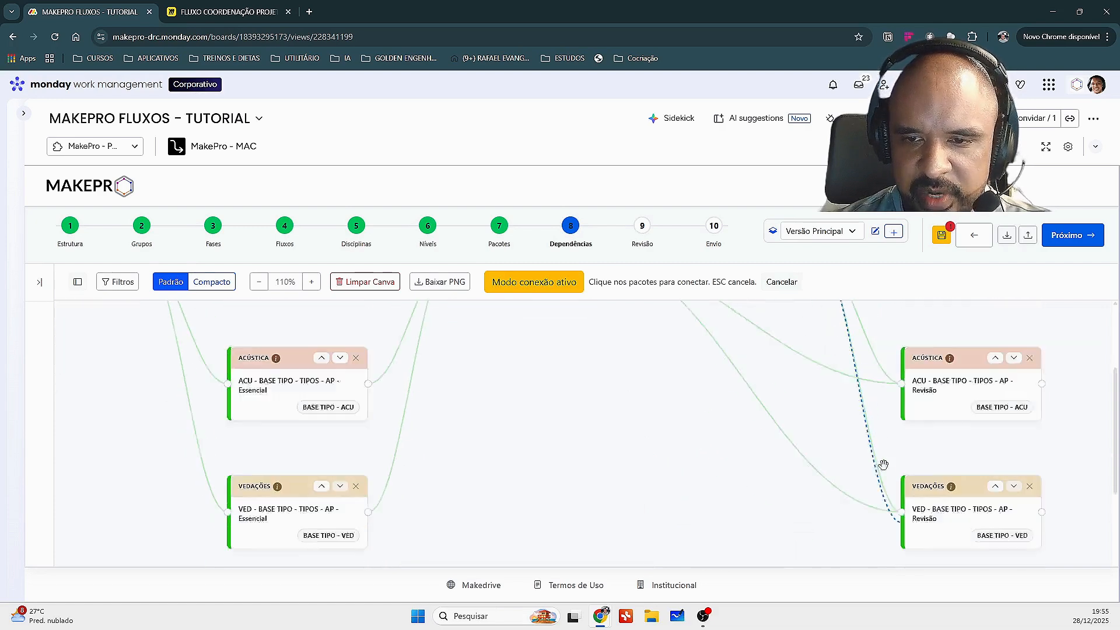
pyautogui.scroll(1, 817, 455)
pyautogui.press('Escape')
# - Delete the links from CRD Compatibilização to ACU Revisão and VED Revisão, plus the link from ARQ Revisão to EST Revisão
pyautogui.scroll(2, 703, 375)
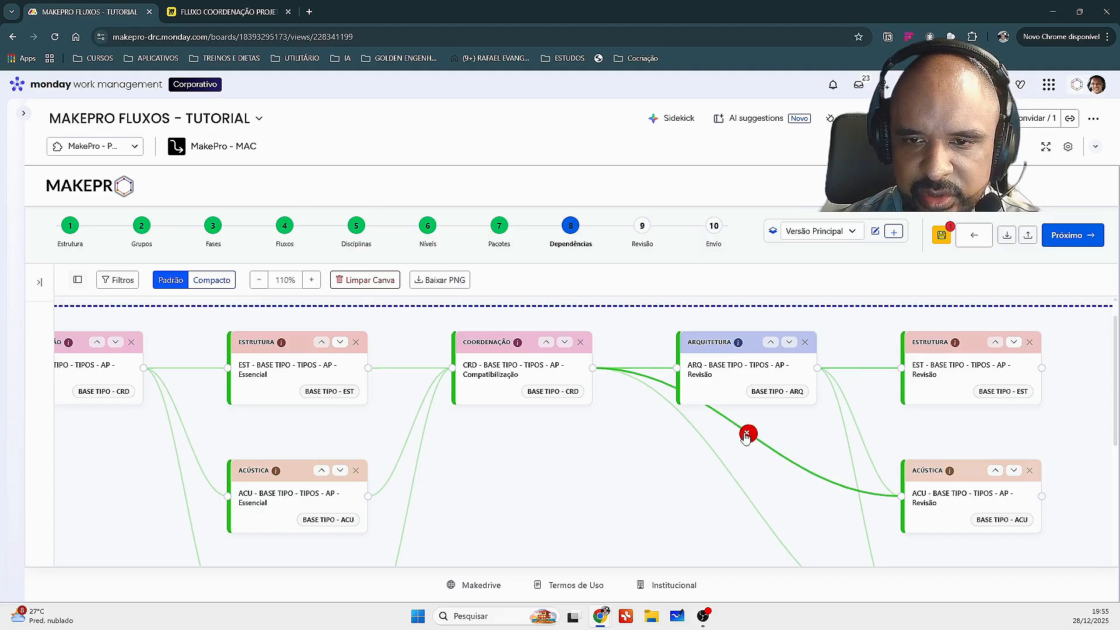
pyautogui.click(746, 432)
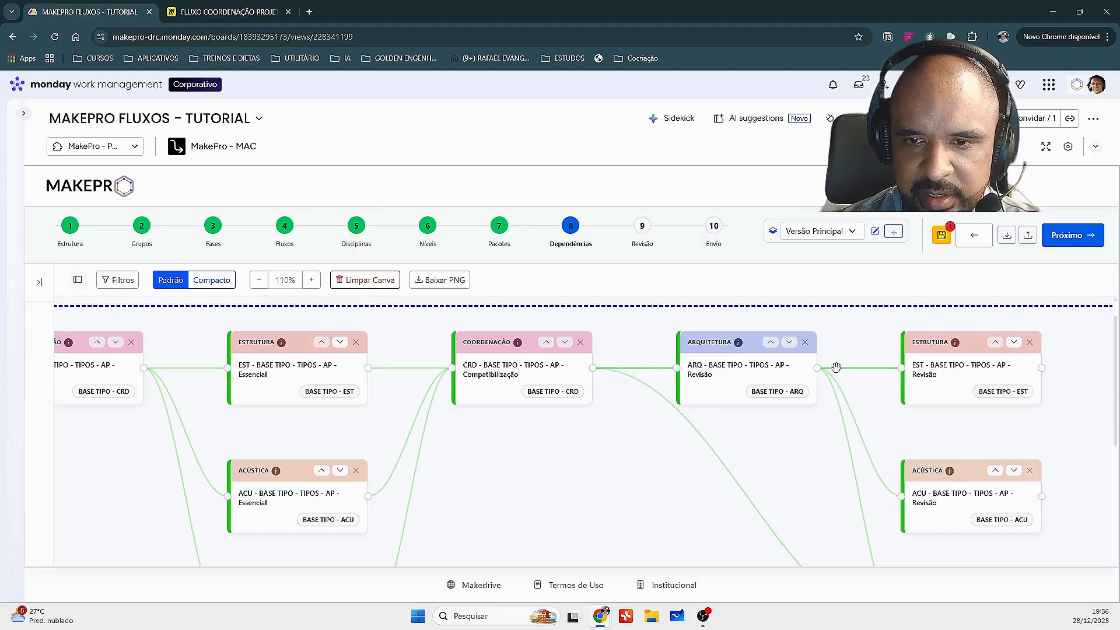
pyautogui.click(863, 367)
pyautogui.moveTo(746, 434)
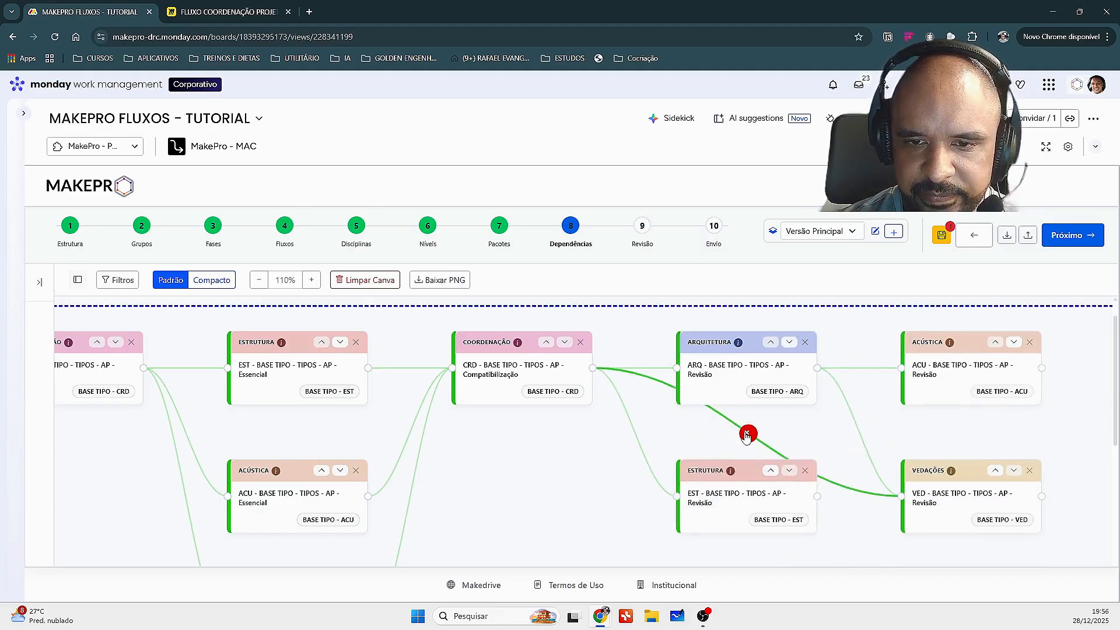
pyautogui.click(746, 434)
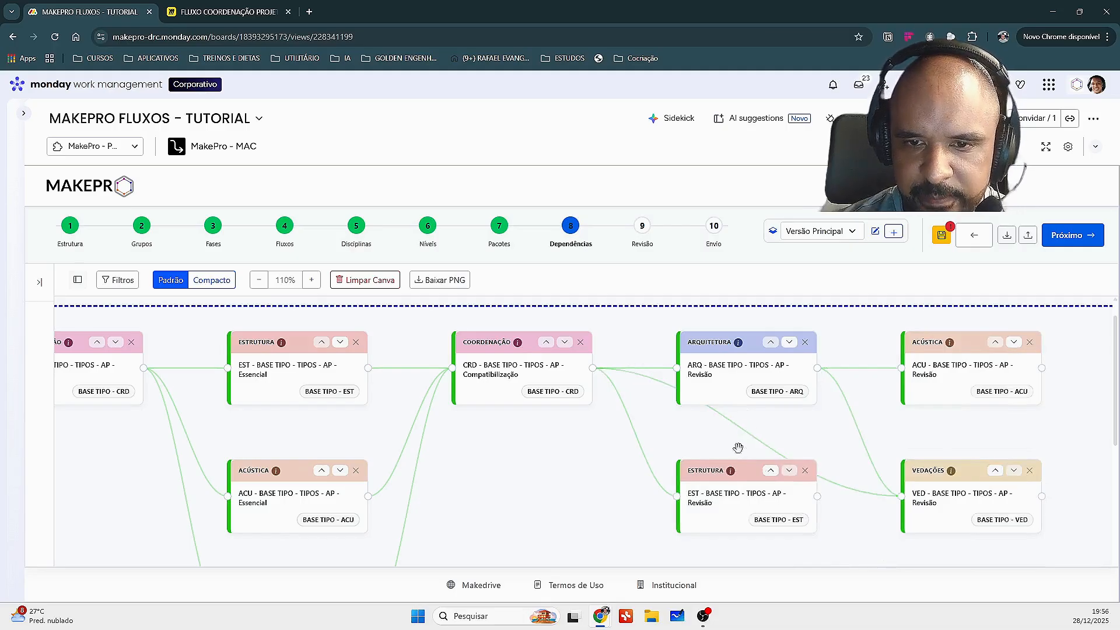
# - Reconnect the ARQ Revisão package to the EST Revisão package and leave connection mode
pyautogui.click(816, 367)
pyautogui.click(677, 496)
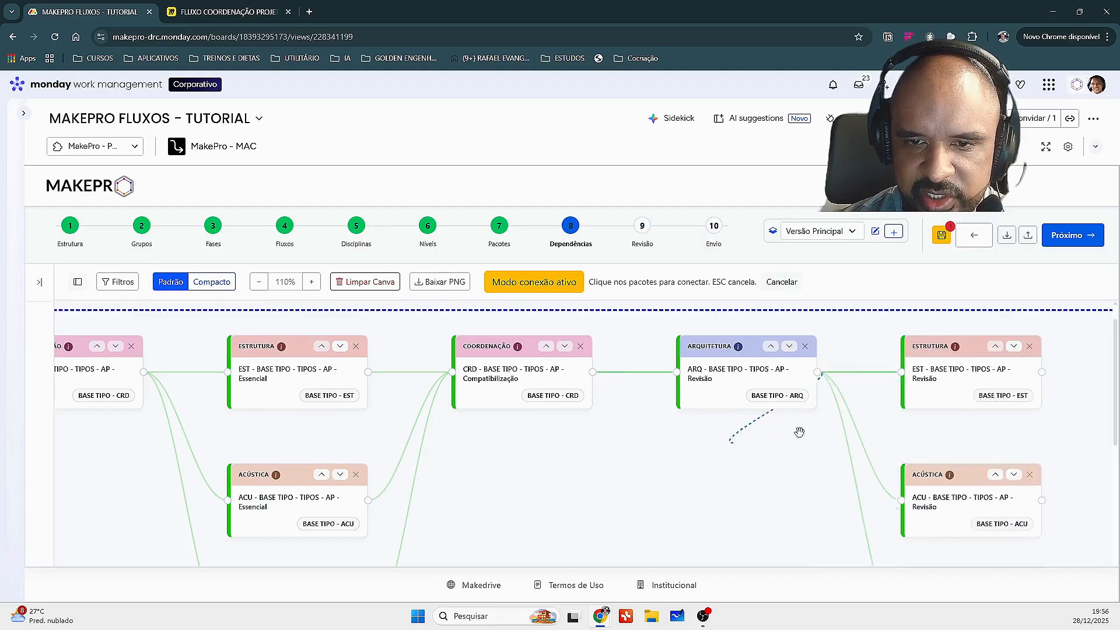
pyautogui.press('Escape')
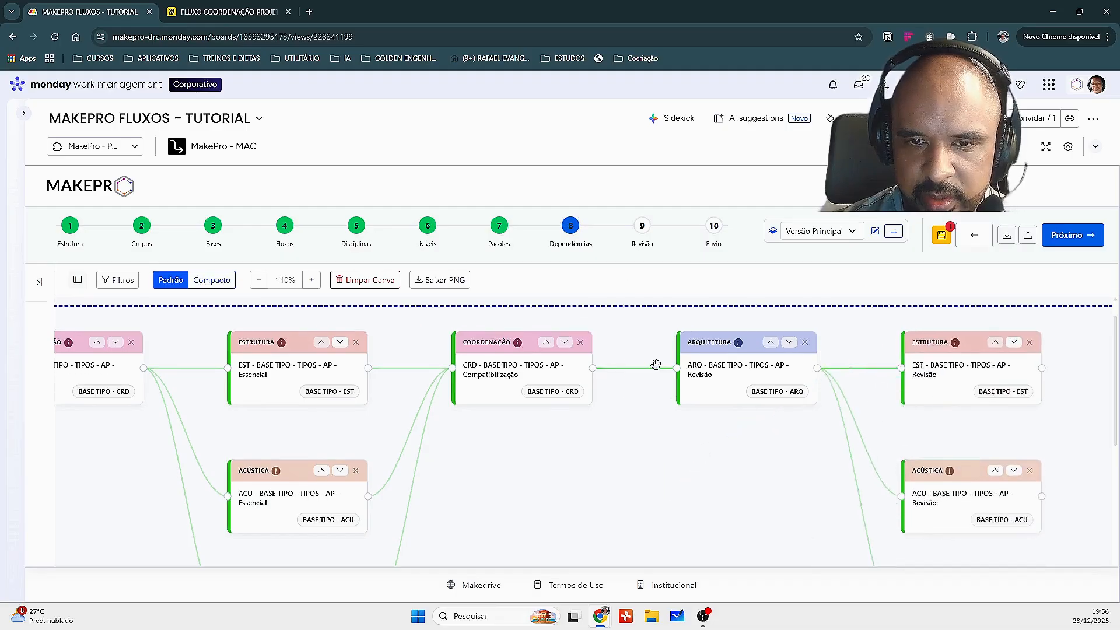
pyautogui.moveTo(856, 374)
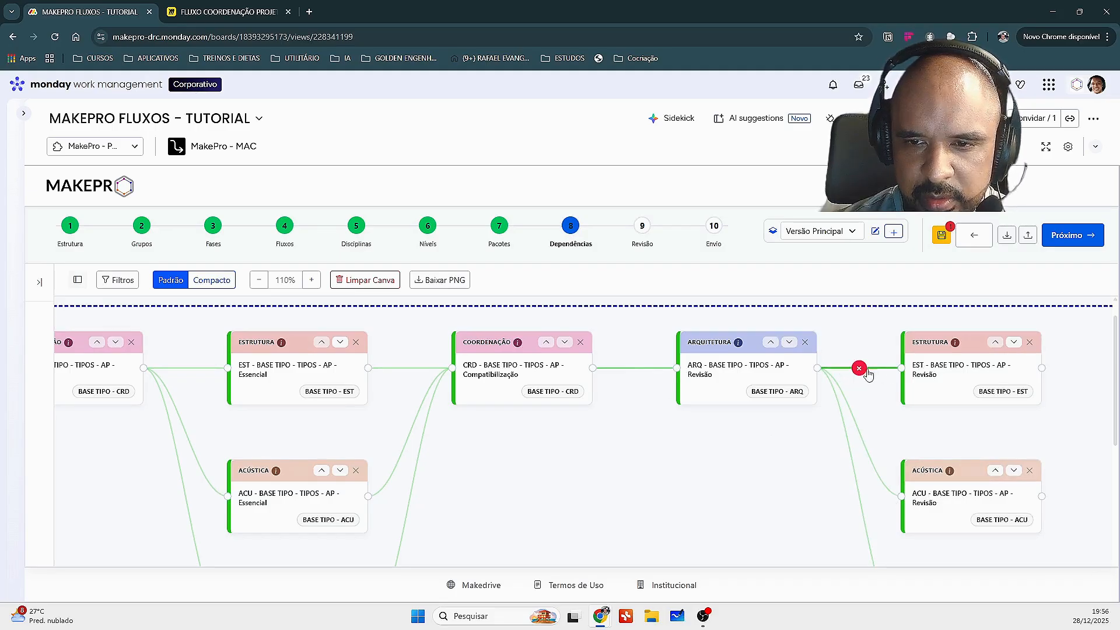
# - Delete the links into the EST Revisão package from ARQ Revisão and CRD Compatibilização, and reconnect it from ARQ Revisão only
pyautogui.click(863, 368)
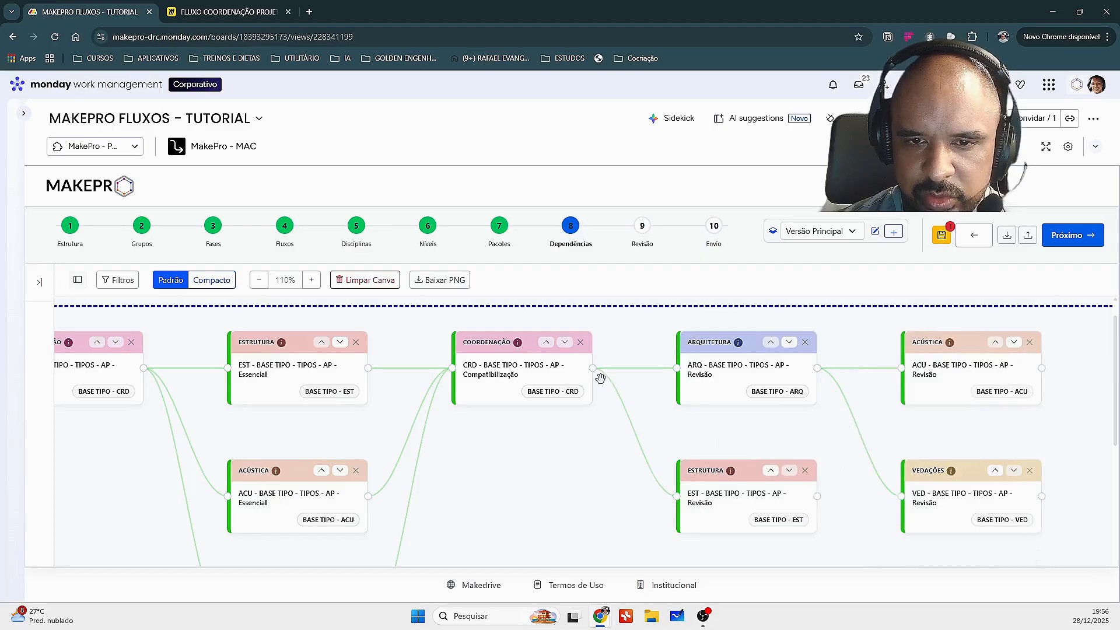
pyautogui.click(636, 433)
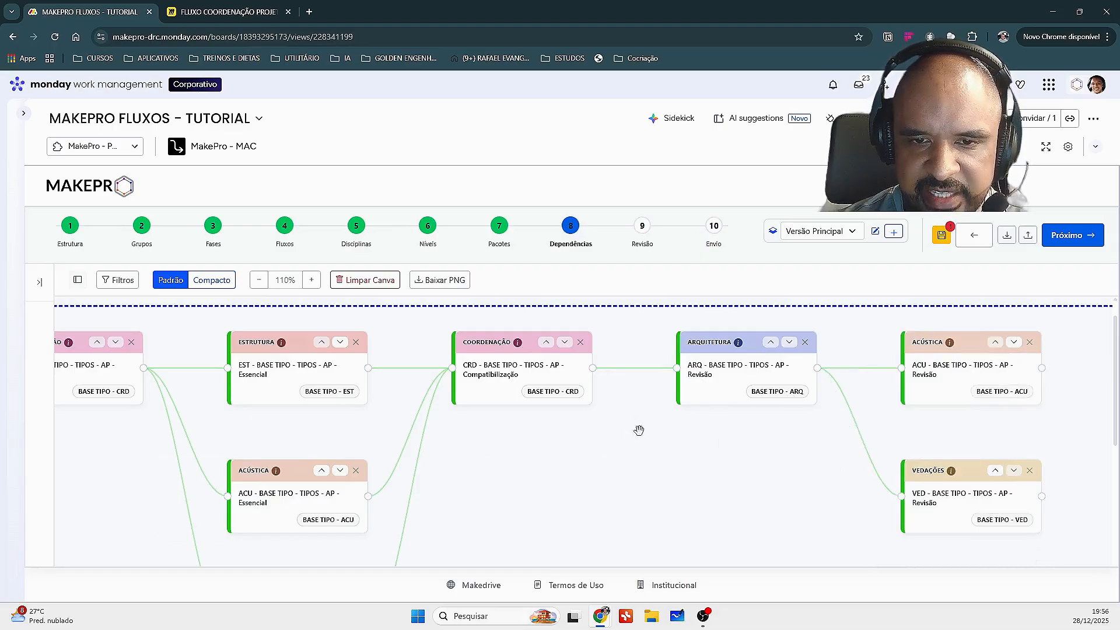
pyautogui.click(818, 368)
pyautogui.moveTo(153, 486); pyautogui.dragTo(774, 393)
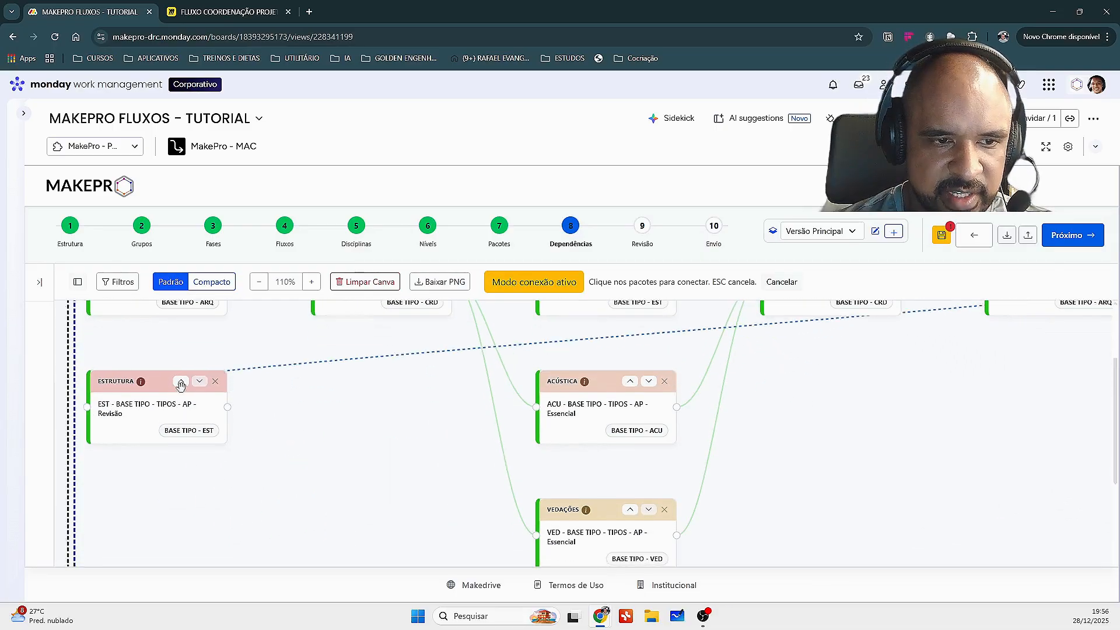
pyautogui.click(88, 407)
pyautogui.moveTo(853, 352); pyautogui.dragTo(611, 414)
pyautogui.press('Escape')
pyautogui.moveTo(933, 384); pyautogui.dragTo(550, 433)
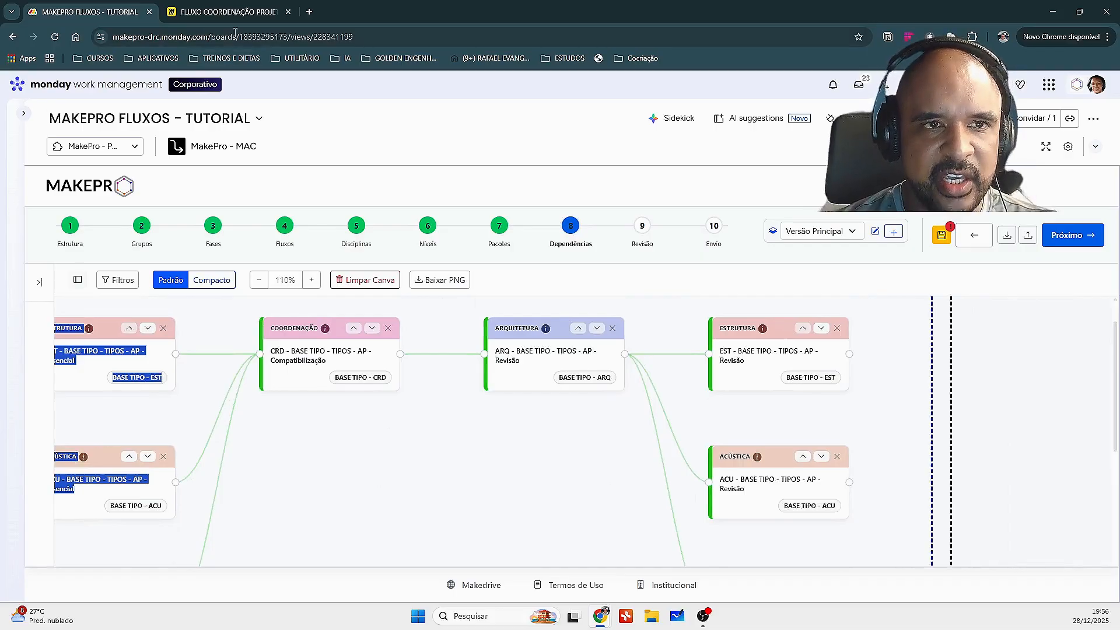
# - Check the connected Revisão packages and save the BASE TIPO dependency flow in Versão Principal
pyautogui.hotkey('ctrl', 'Tab')
pyautogui.click(90, 6)
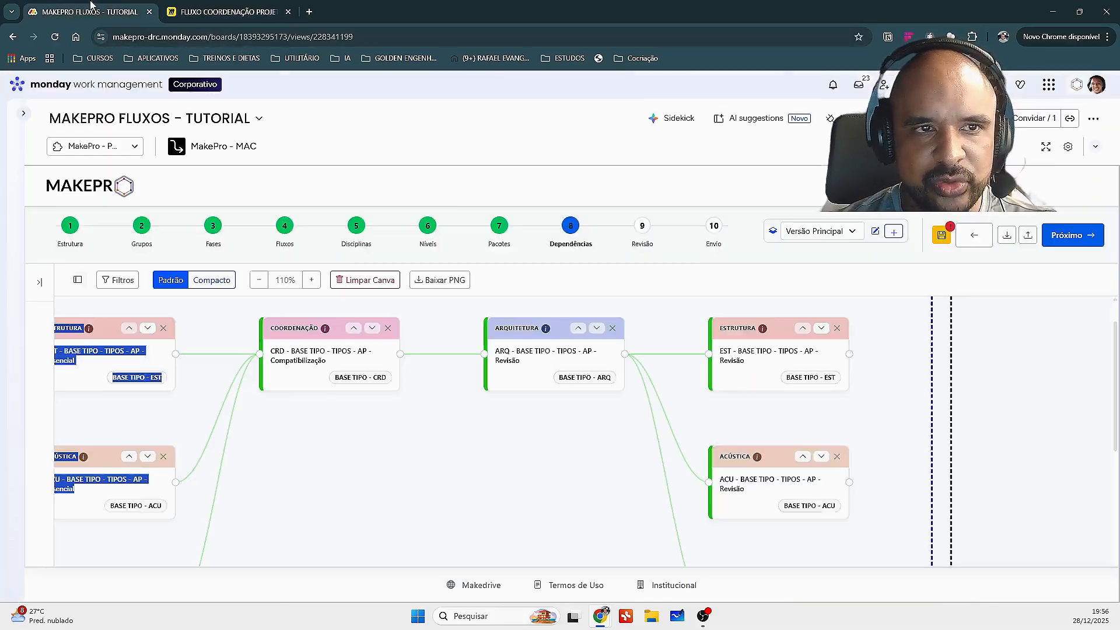
pyautogui.moveTo(586, 456); pyautogui.dragTo(554, 319)
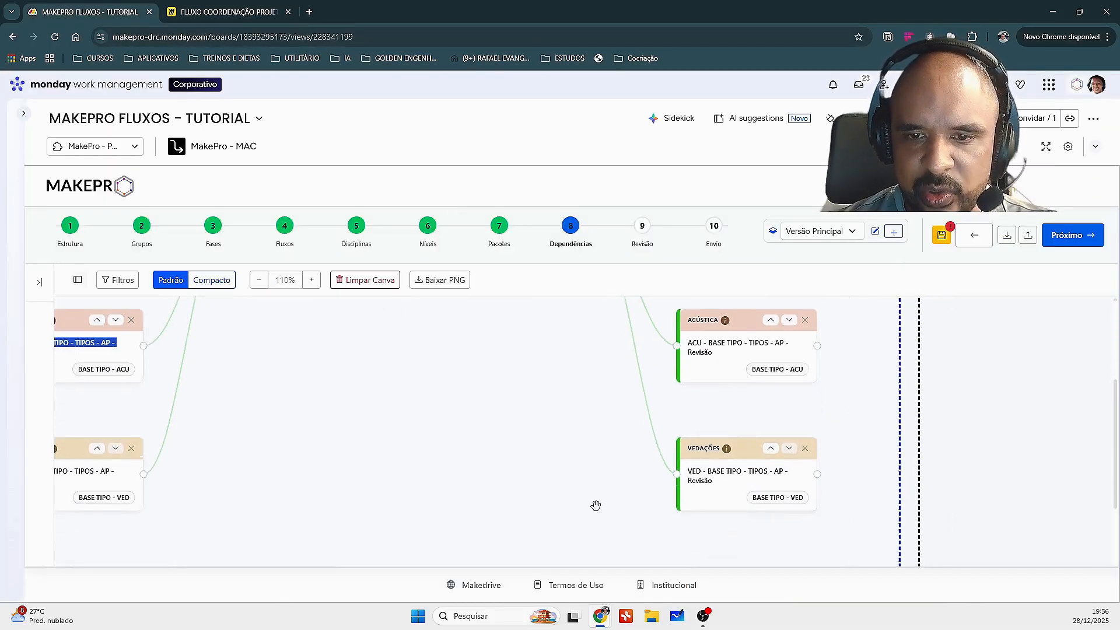
pyautogui.moveTo(596, 506); pyautogui.dragTo(633, 550)
pyautogui.moveTo(518, 405); pyautogui.dragTo(580, 504)
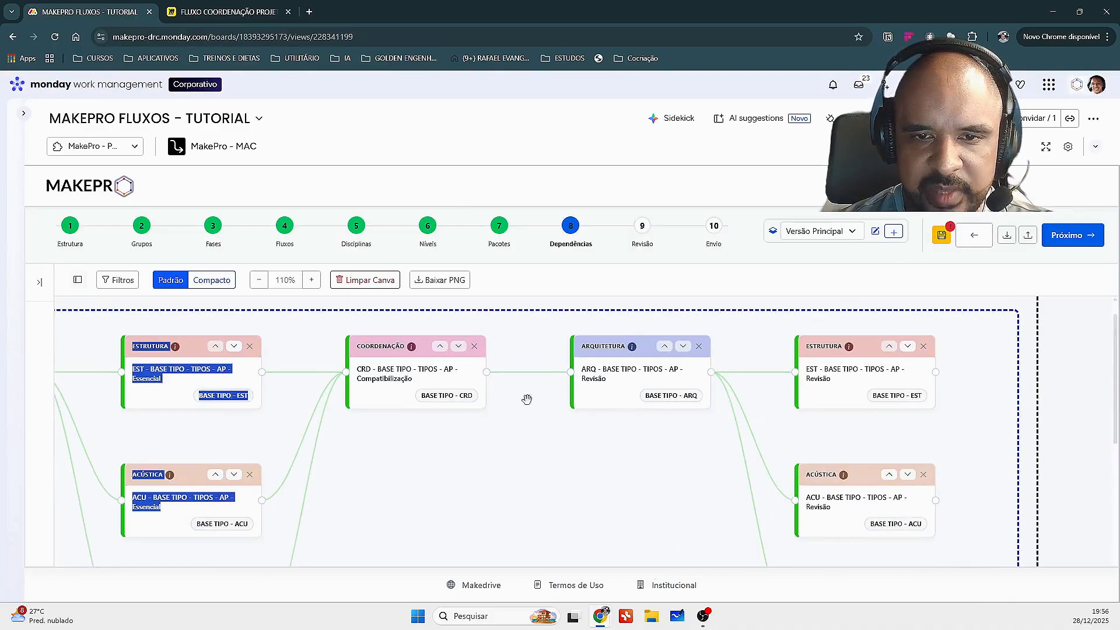
pyautogui.click(940, 241)
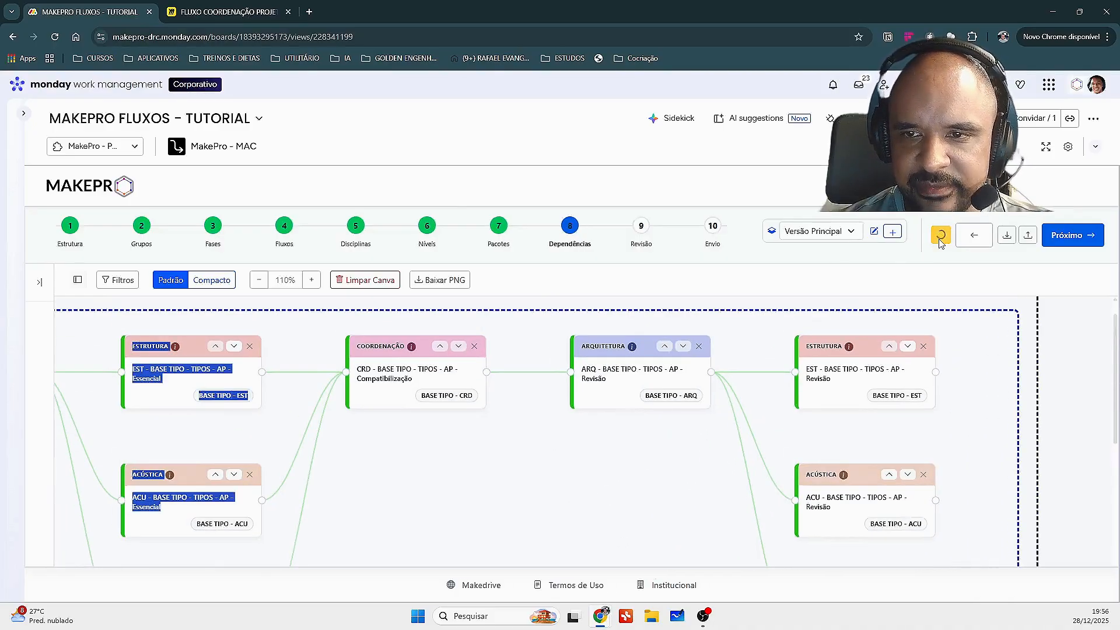
pyautogui.moveTo(486, 501); pyautogui.dragTo(804, 320)
pyautogui.click(775, 296)
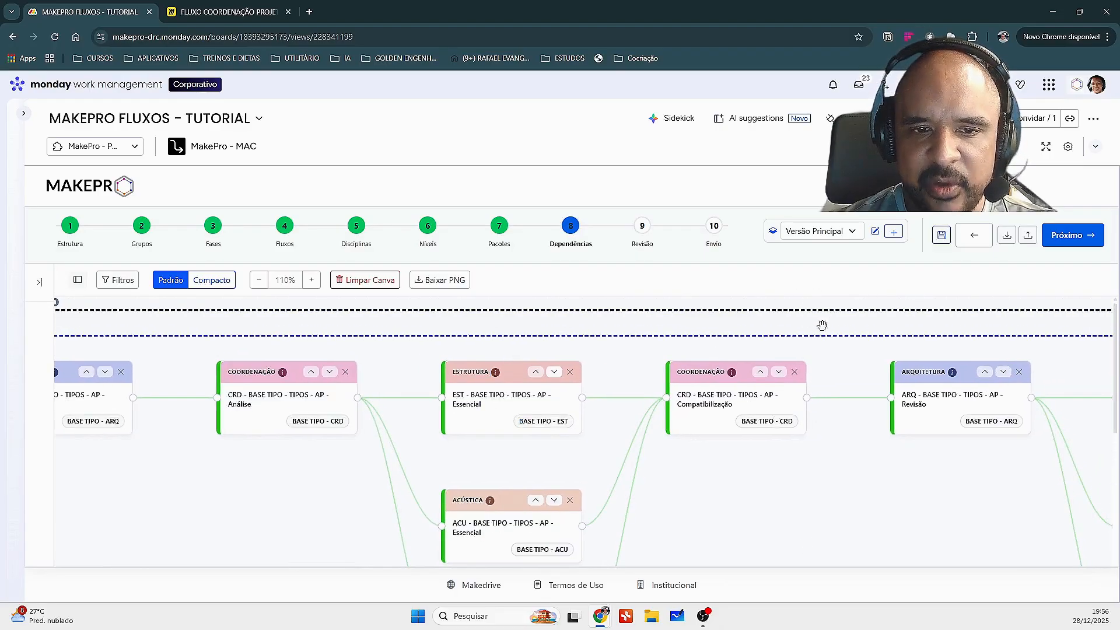
pyautogui.click(851, 235)
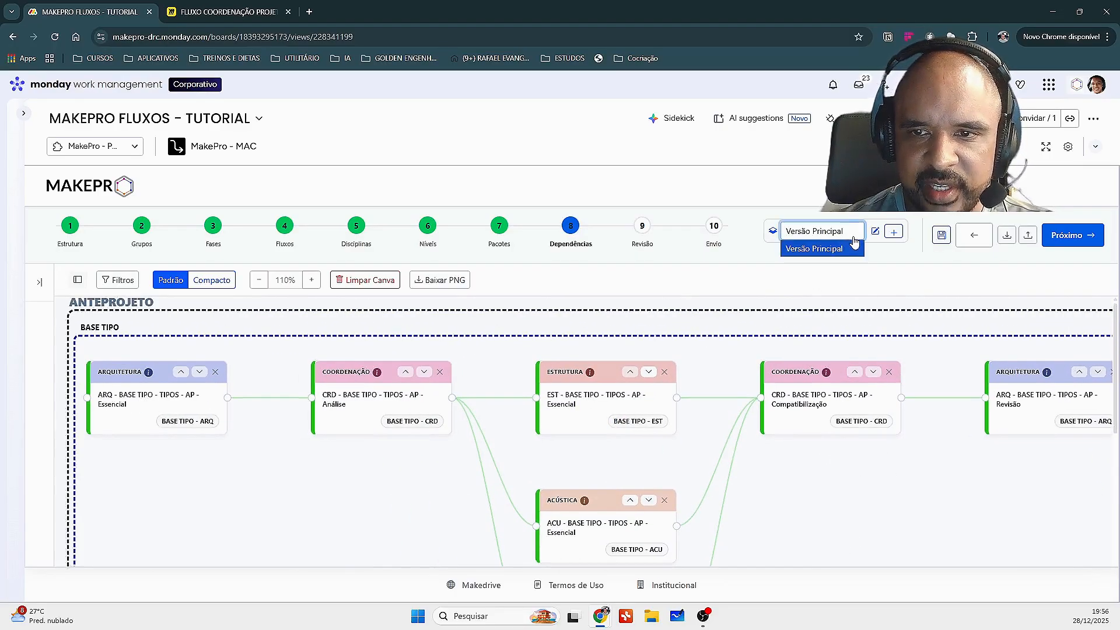
pyautogui.click(853, 239)
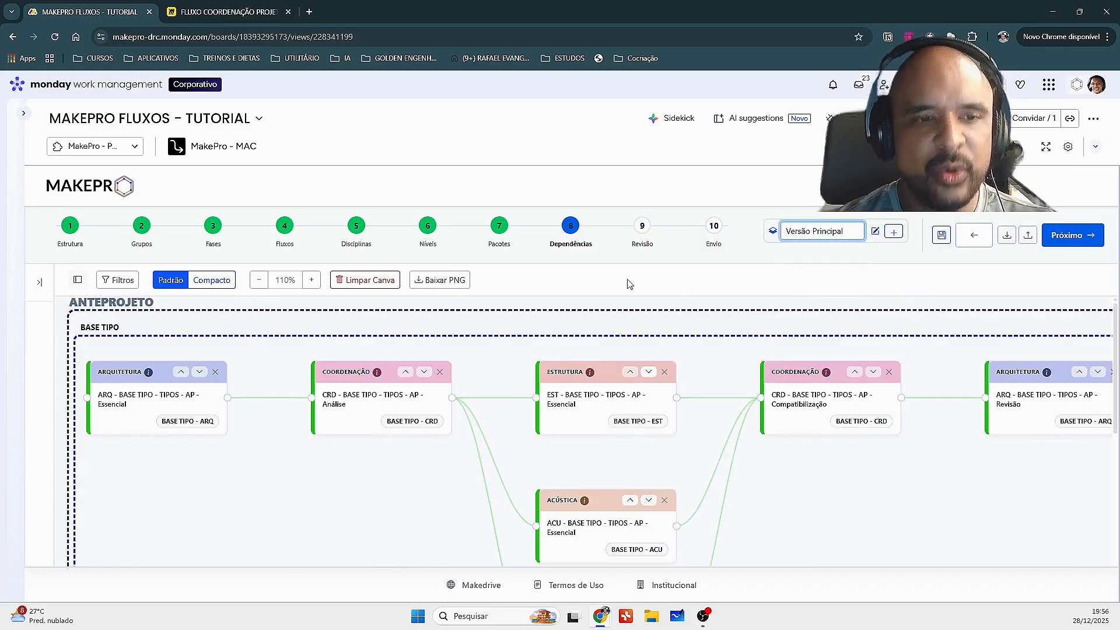
# - Examine the whole ANTEPROJETO dependency flow at 50% zoom, along with its list of packages
pyautogui.moveTo(345, 510); pyautogui.dragTo(194, 511)
pyautogui.moveTo(659, 523)
pyautogui.mouseDown()
pyautogui.moveTo(558, 515)
pyautogui.moveTo(651, 502)
pyautogui.mouseUp()
pyautogui.click(258, 280)
pyautogui.click(259, 280)
pyautogui.click(258, 280)
pyautogui.click(258, 280)
pyautogui.click(259, 280)
pyautogui.click(258, 280)
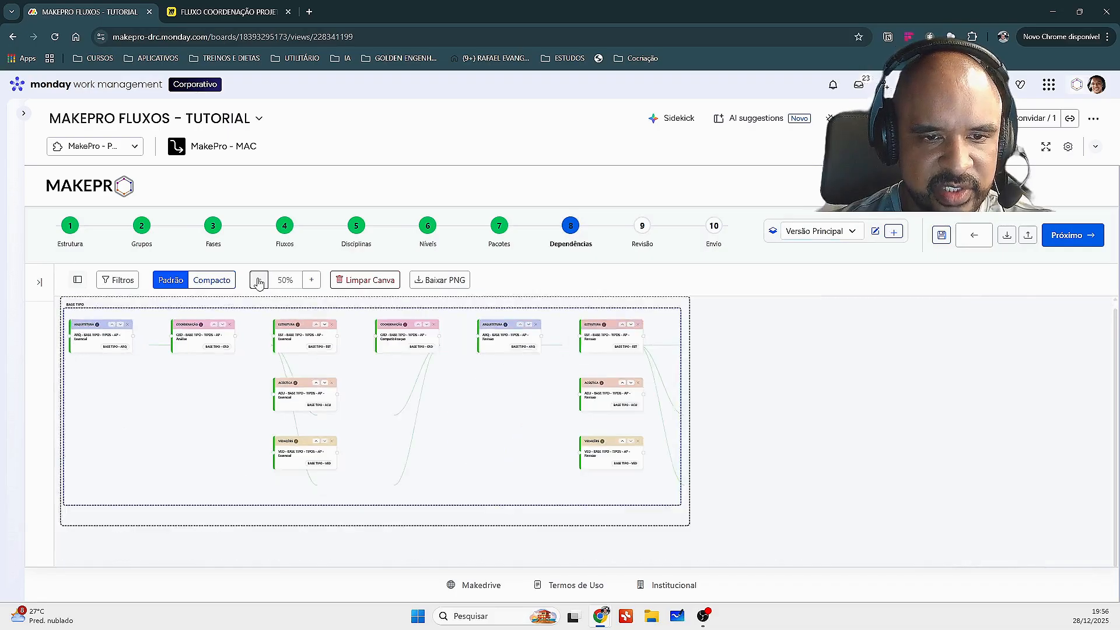
pyautogui.moveTo(200, 432); pyautogui.dragTo(270, 446)
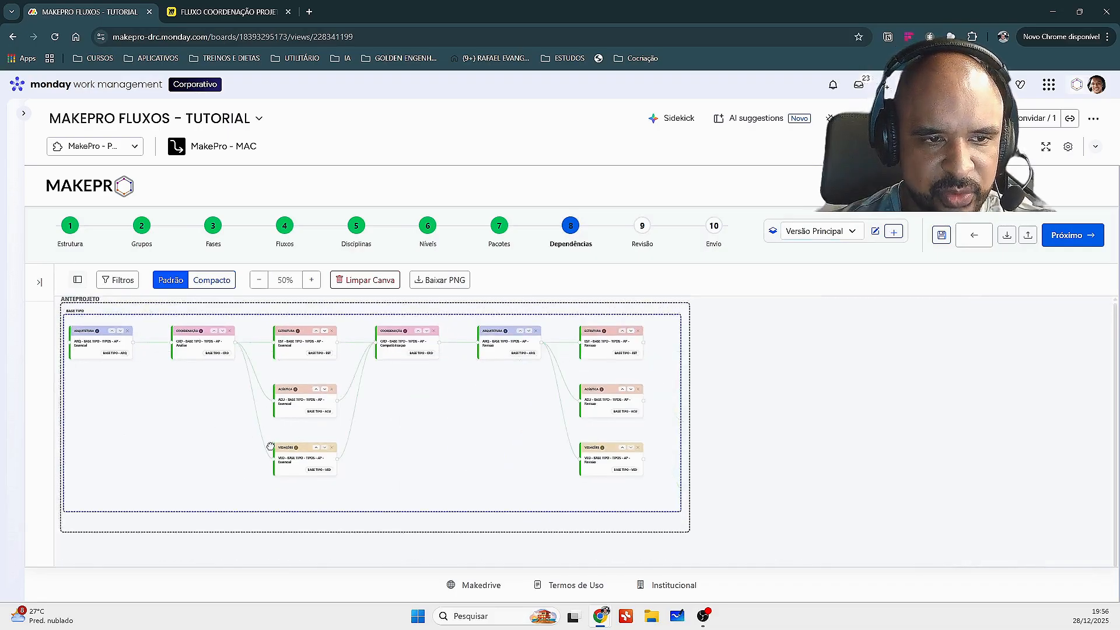
pyautogui.click(39, 282)
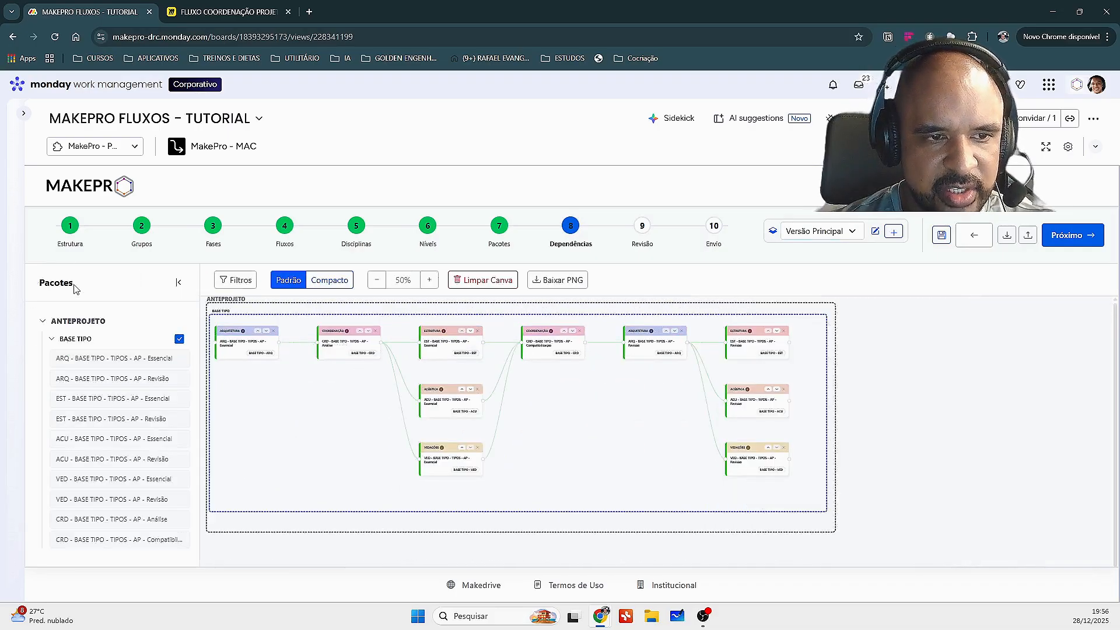
pyautogui.click(52, 339)
pyautogui.click(43, 321)
pyautogui.click(179, 284)
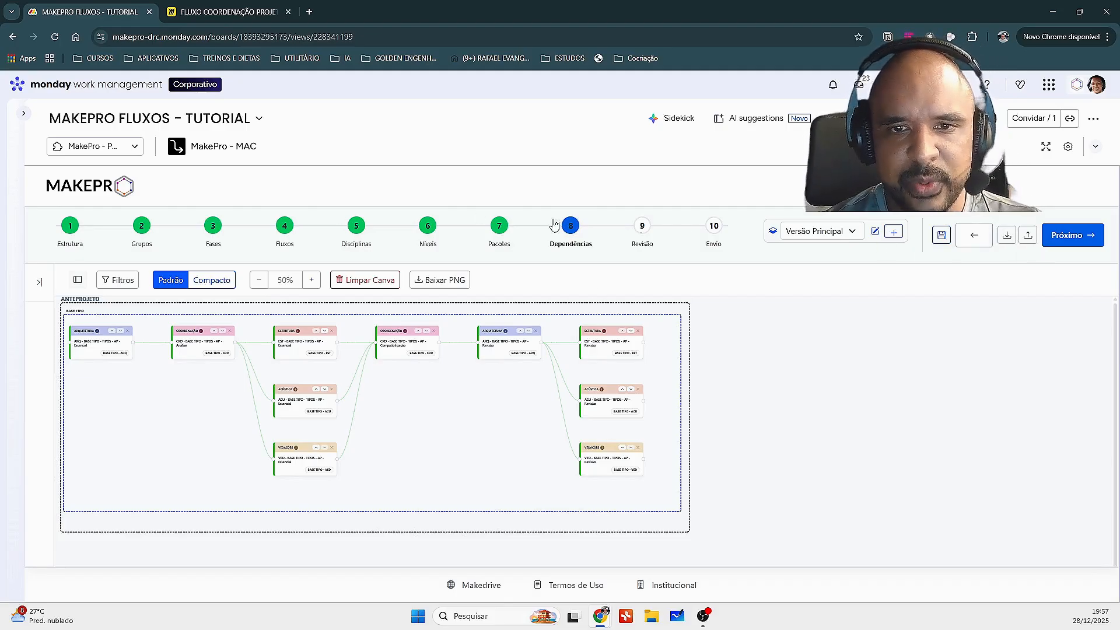
# - Advance to the Revisão stage and review the packages' classifications, dependencies and predecessor IDs in the table
pyautogui.click(1070, 244)
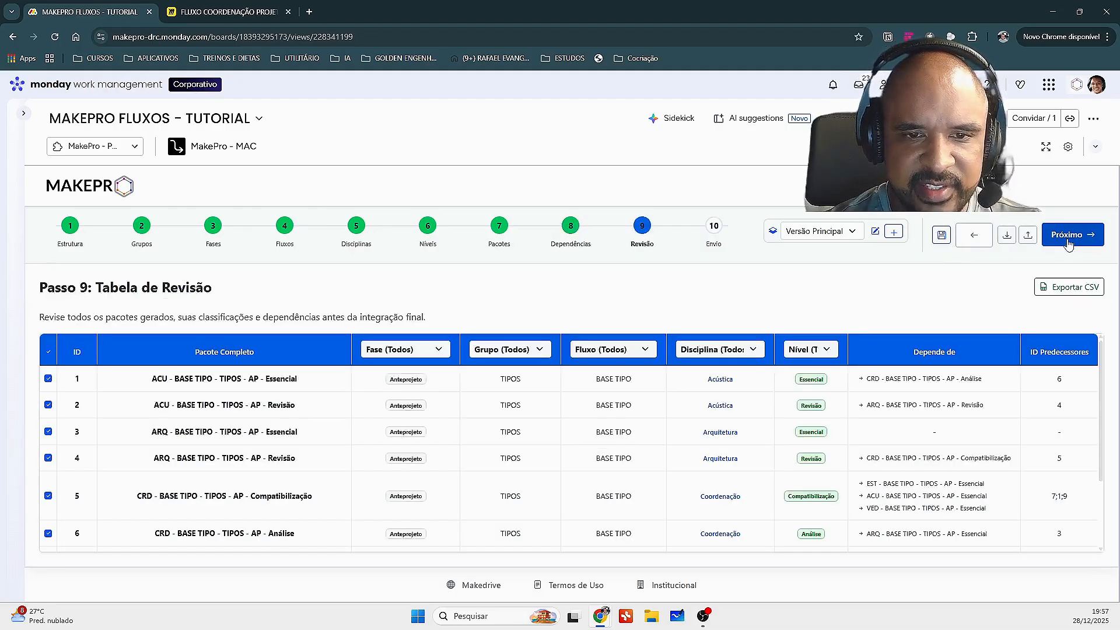
pyautogui.scroll(-2, 722, 458)
pyautogui.scroll(2, 723, 459)
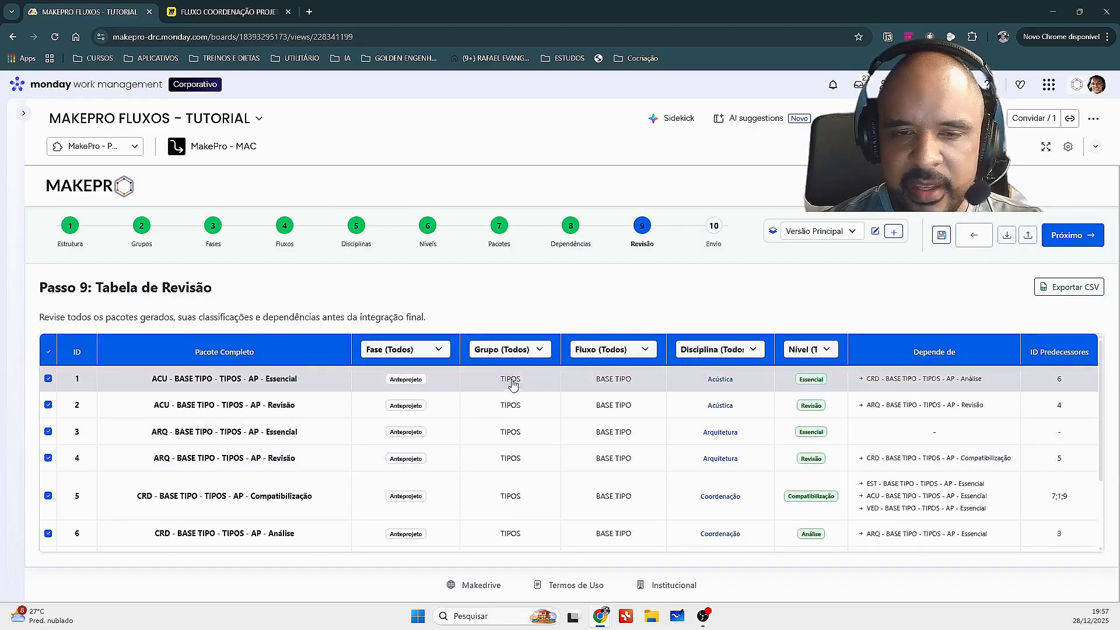
pyautogui.scroll(-2, 510, 382)
pyautogui.scroll(2, 350, 408)
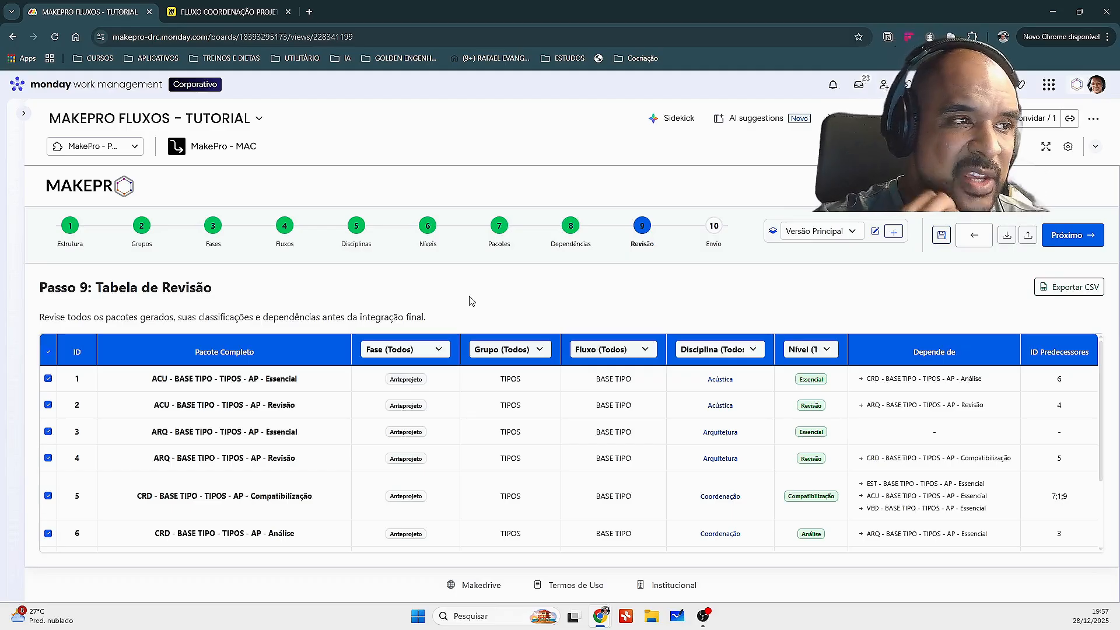
pyautogui.scroll(-3, 1069, 461)
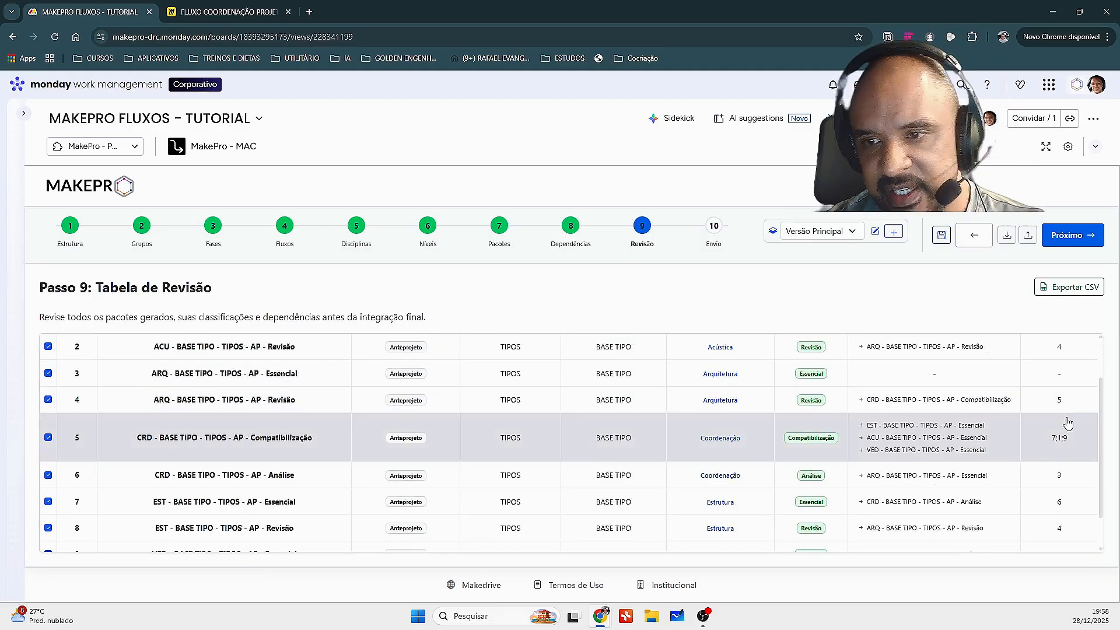
pyautogui.scroll(2, 1073, 467)
pyautogui.scroll(1, 1075, 469)
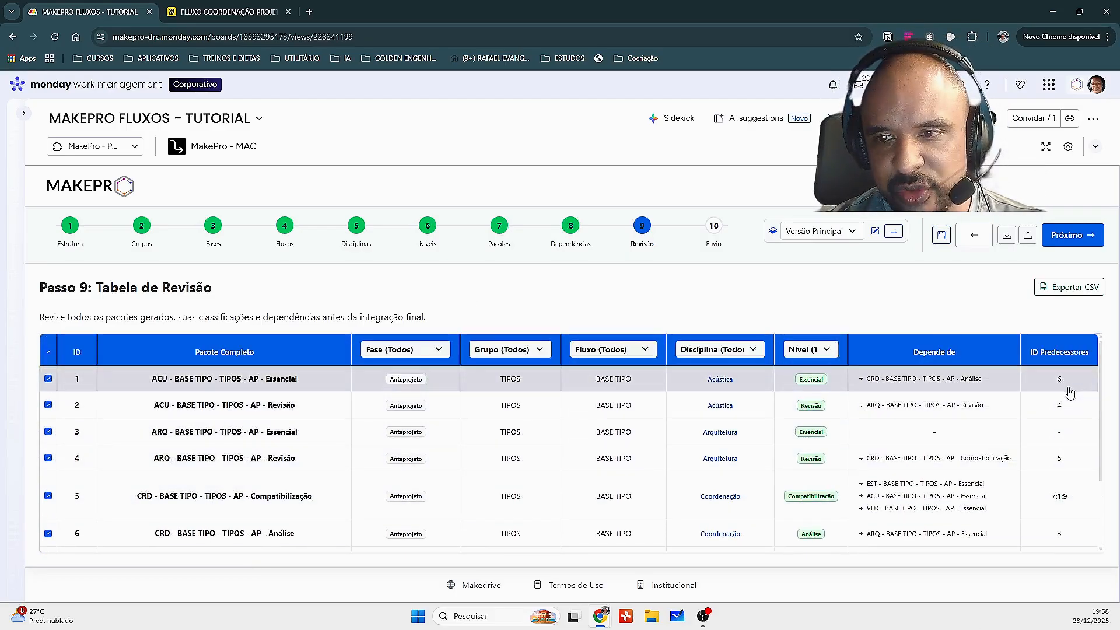
pyautogui.scroll(-4, 1083, 376)
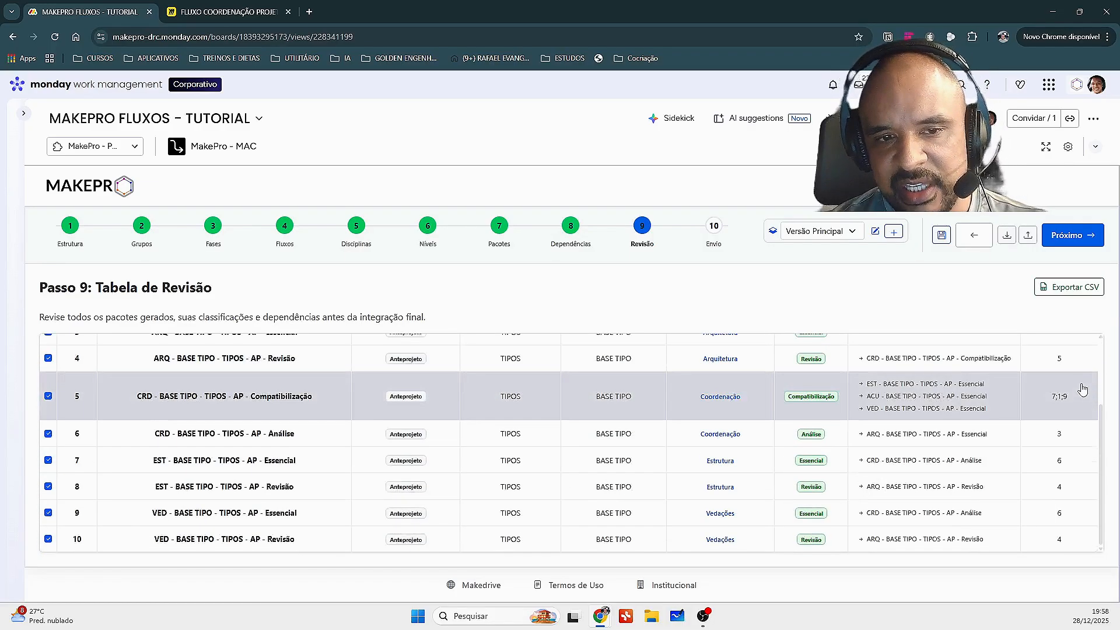
pyautogui.scroll(2, 1079, 403)
pyautogui.scroll(2, 1077, 419)
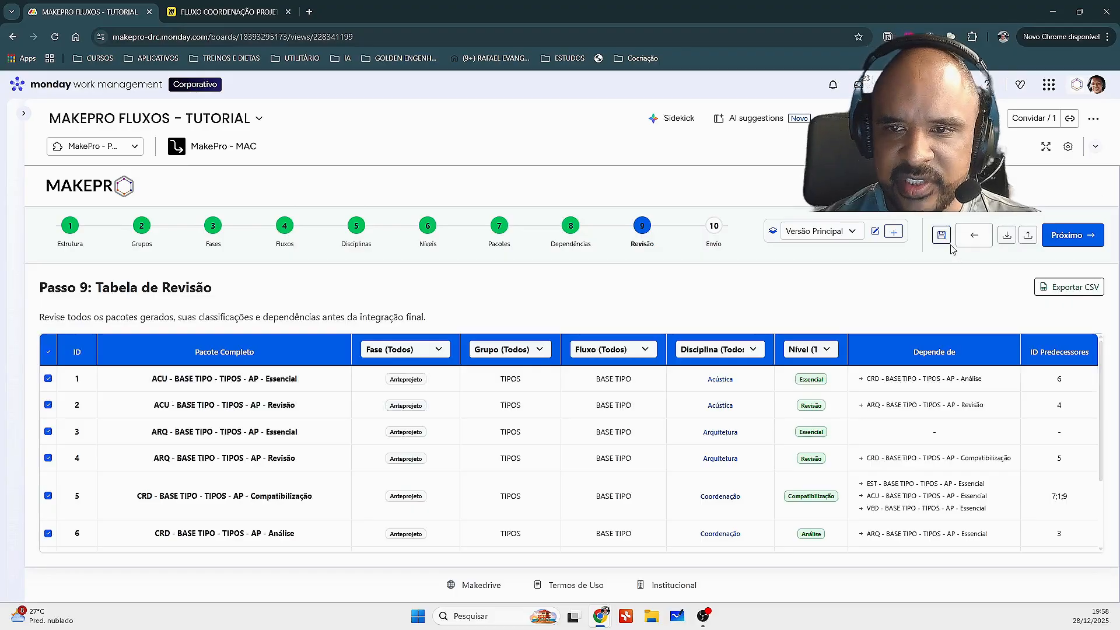
# - Advance to the Envio stage and open the mapping configuration for the Monday integration
pyautogui.click(1059, 236)
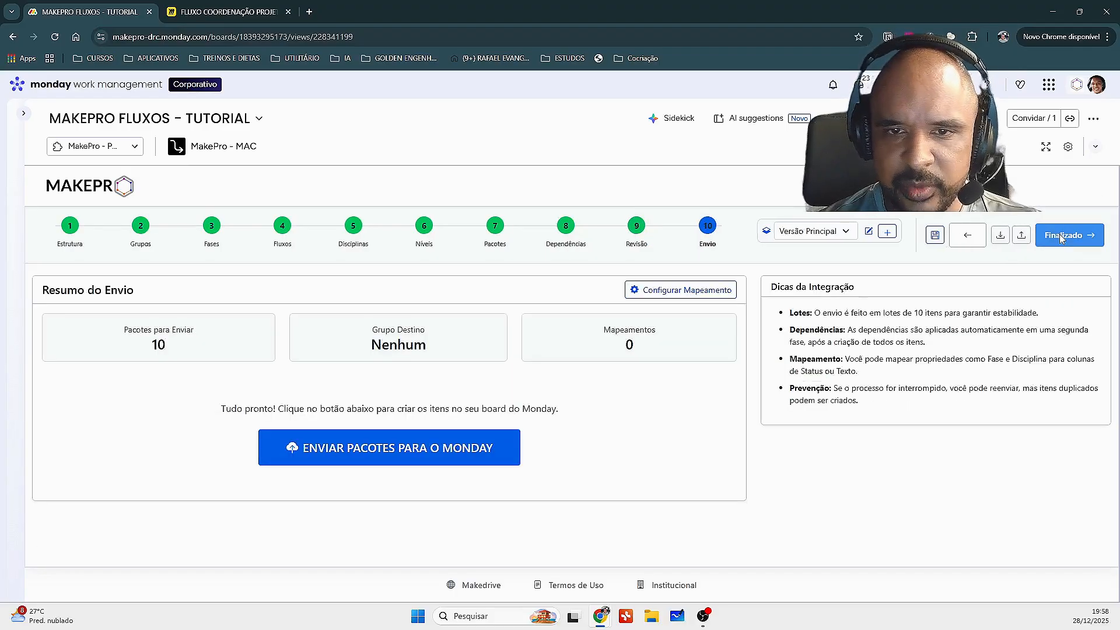
pyautogui.click(661, 295)
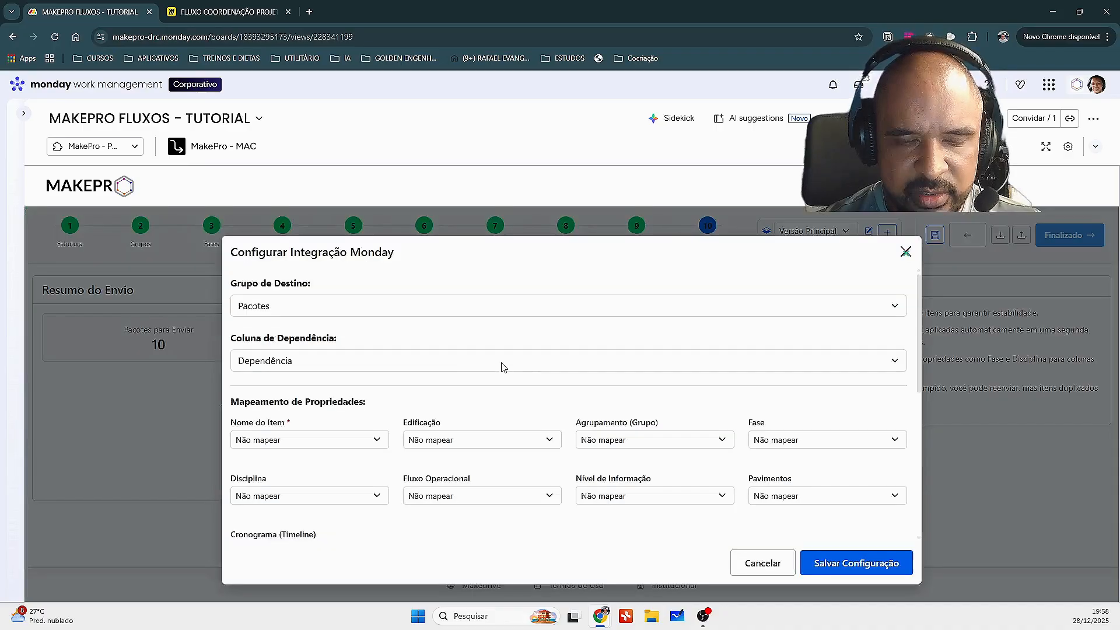
pyautogui.scroll(-3, 540, 438)
pyautogui.scroll(3, 485, 427)
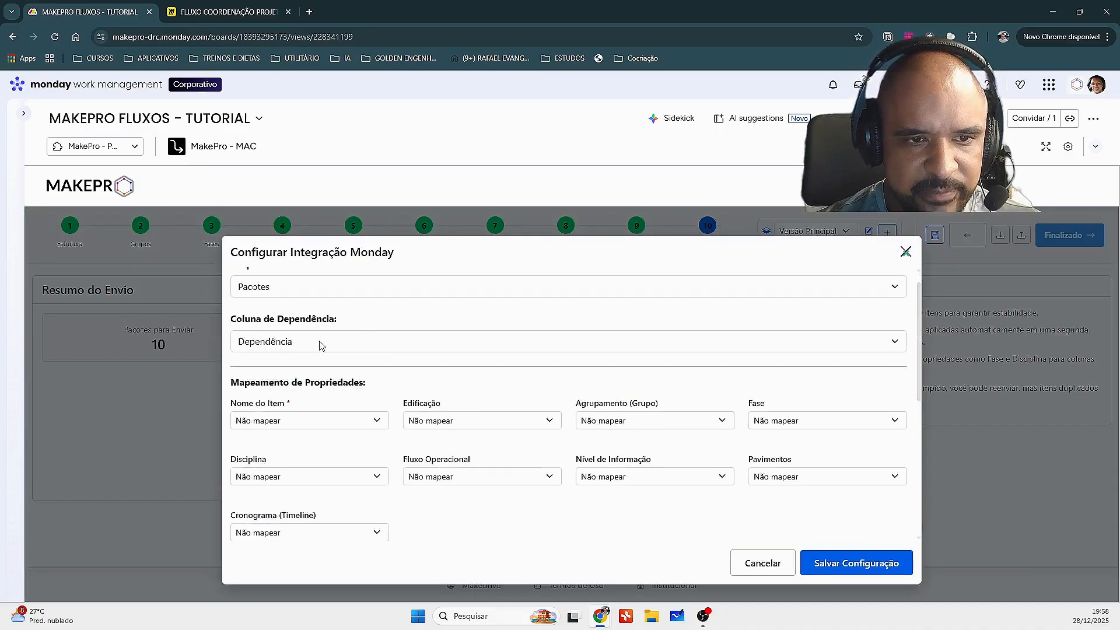
# - Map Nome do Item to Nome do Item (Padrão) and Agrupamento (Grupo) to Grupo (status)
pyautogui.click(348, 422)
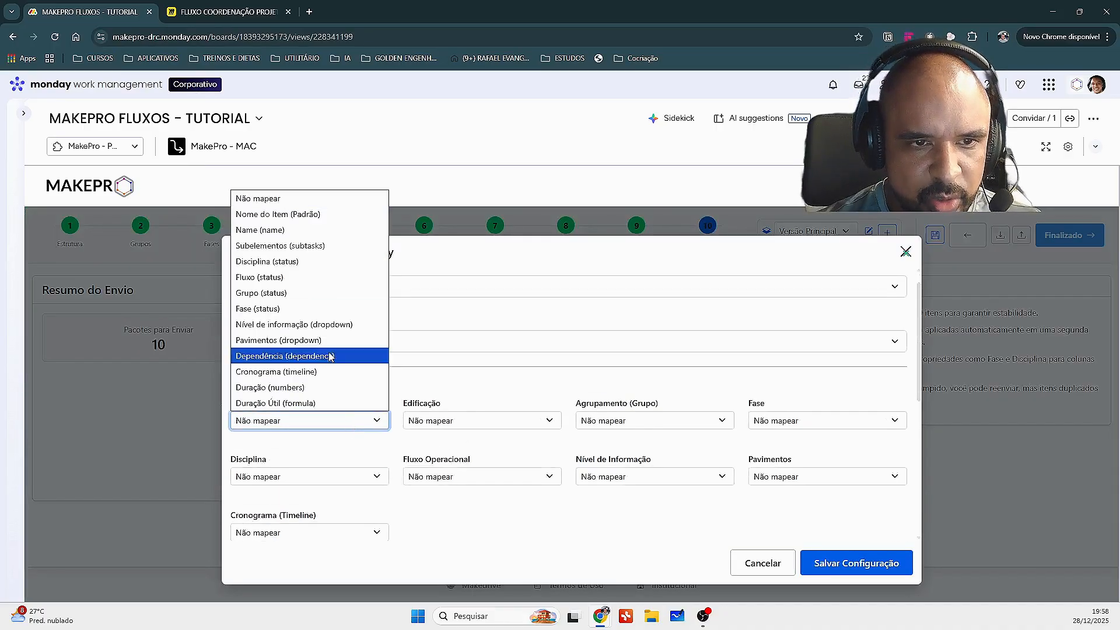
pyautogui.click(342, 214)
pyautogui.click(457, 422)
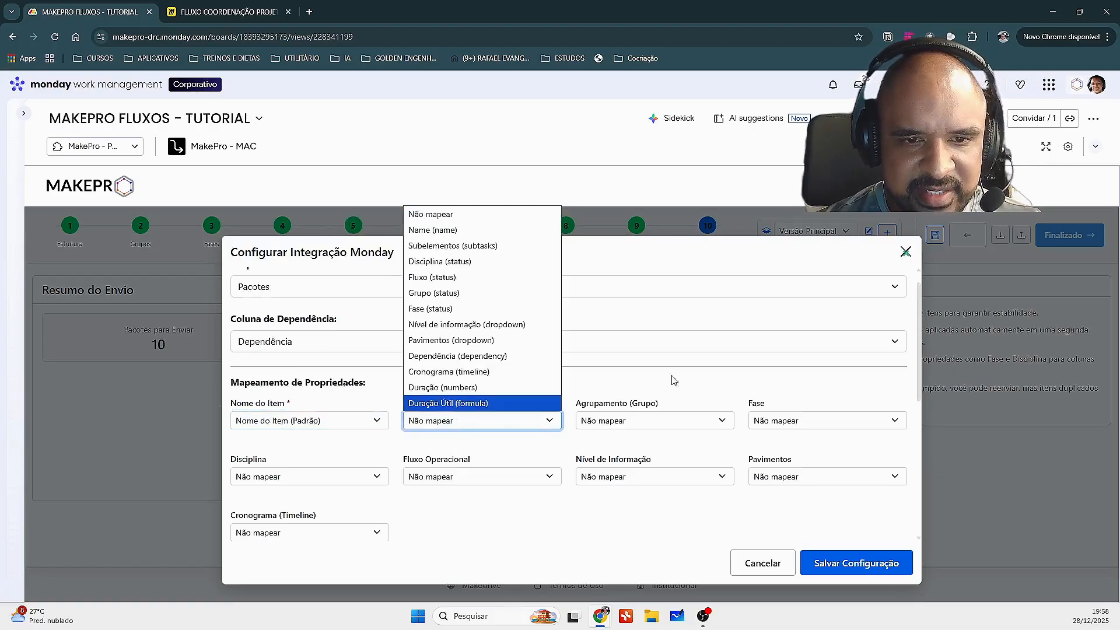
pyautogui.click(498, 423)
pyautogui.click(636, 425)
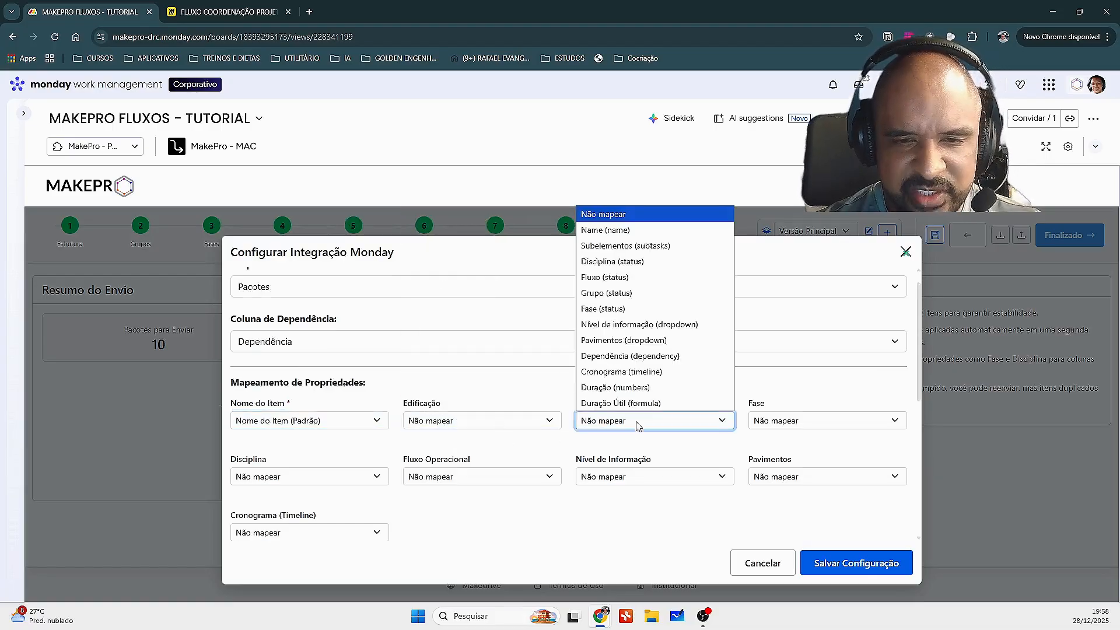
pyautogui.click(642, 426)
pyautogui.click(653, 425)
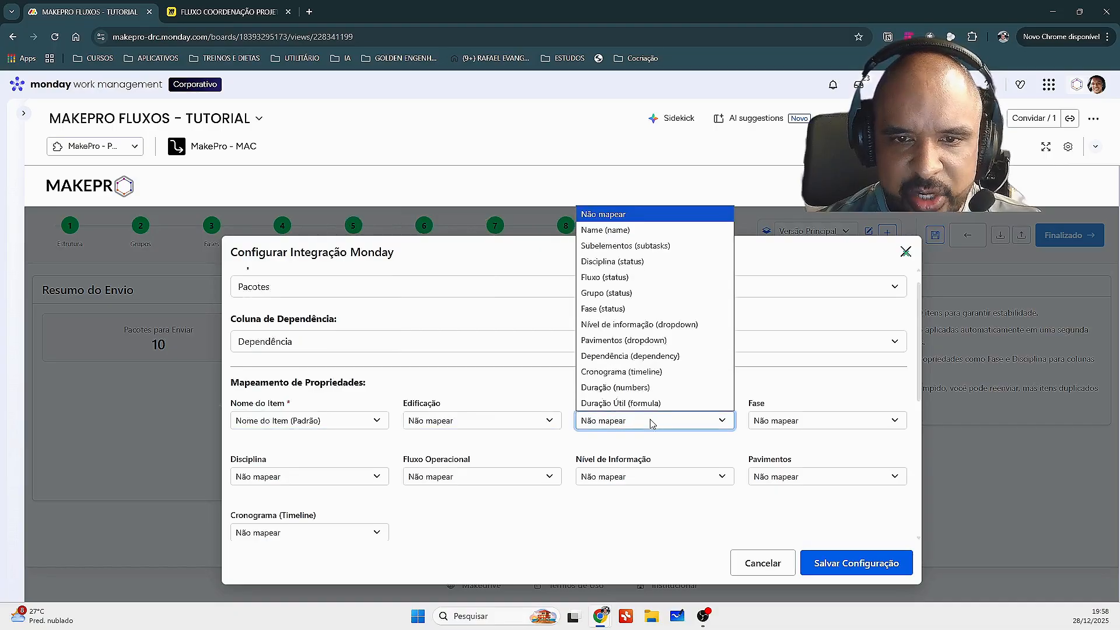
pyautogui.click(641, 293)
# - Map the Fase property to Fase (status) and Disciplina to Disciplina (status)
pyautogui.click(781, 424)
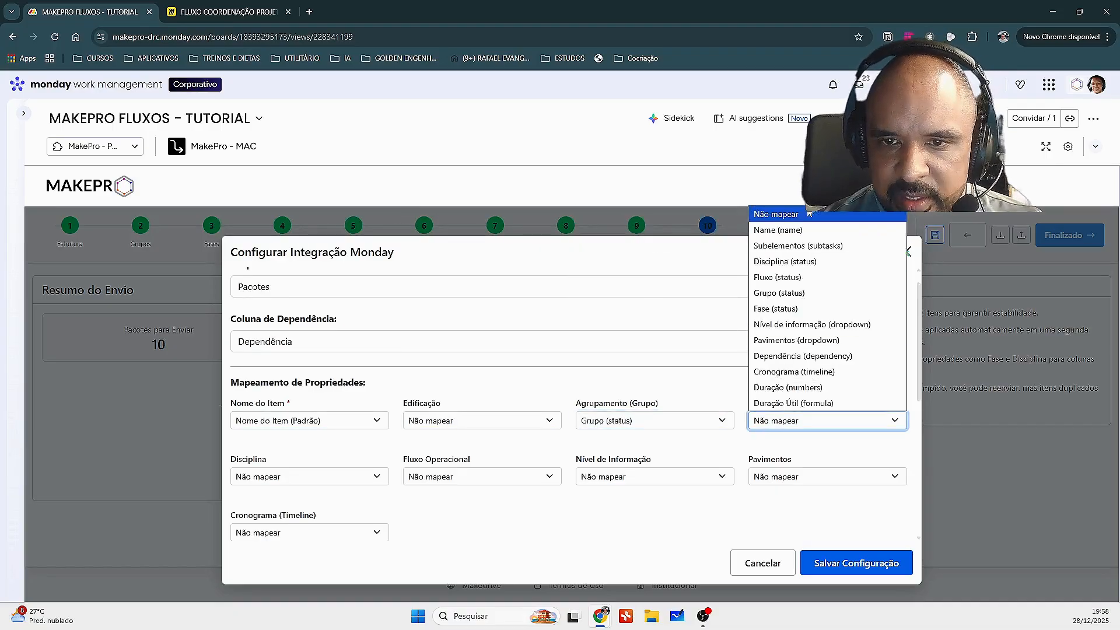
pyautogui.click(804, 309)
pyautogui.scroll(-1, 747, 405)
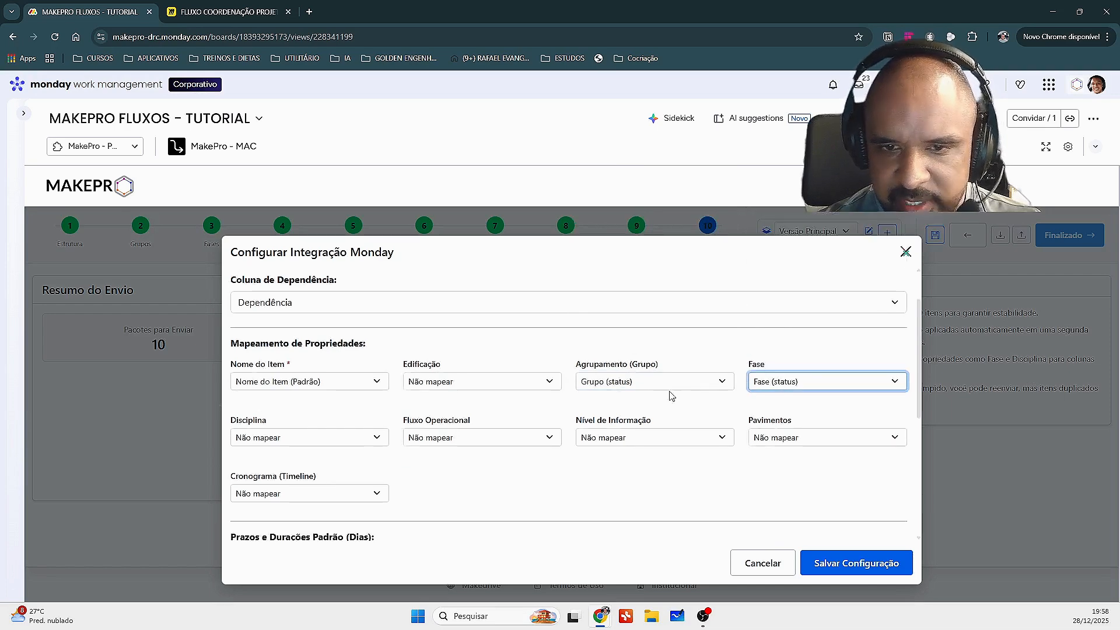
pyautogui.click(362, 438)
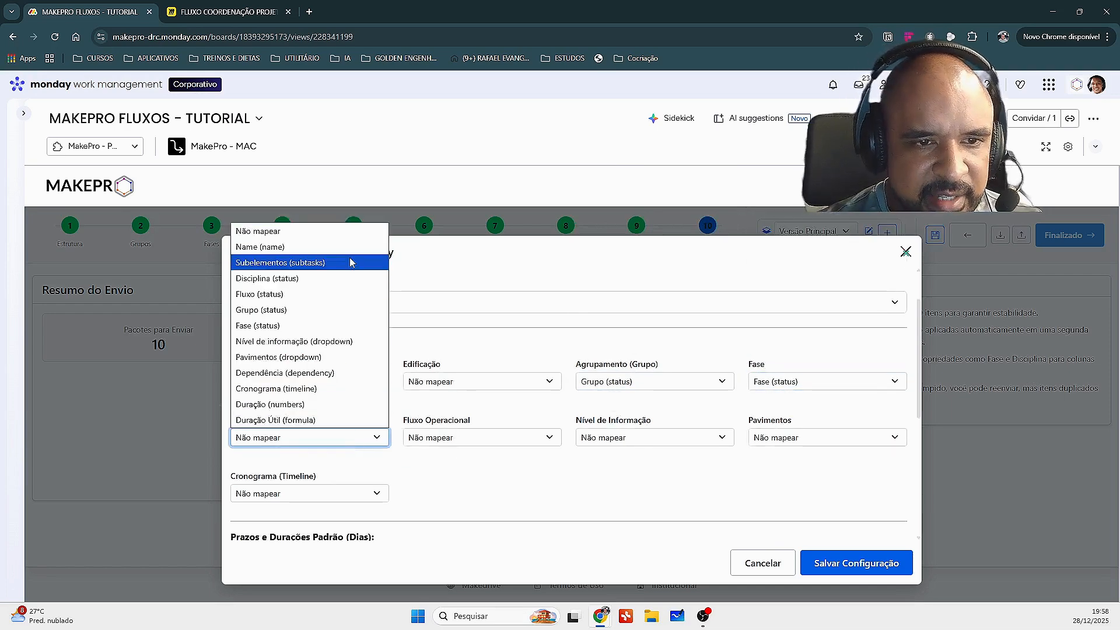
pyautogui.click(339, 278)
# - Map Fluxo Operacional to Fluxo (status) and Nível de Informação to Nível de informação (dropdown)
pyautogui.click(462, 445)
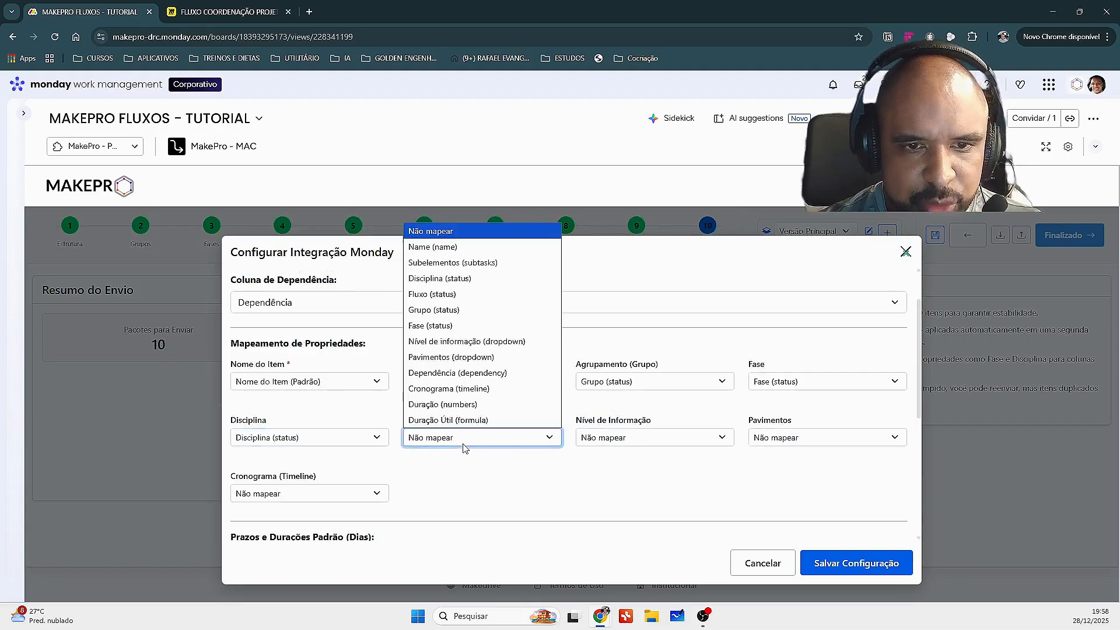
pyautogui.click(472, 294)
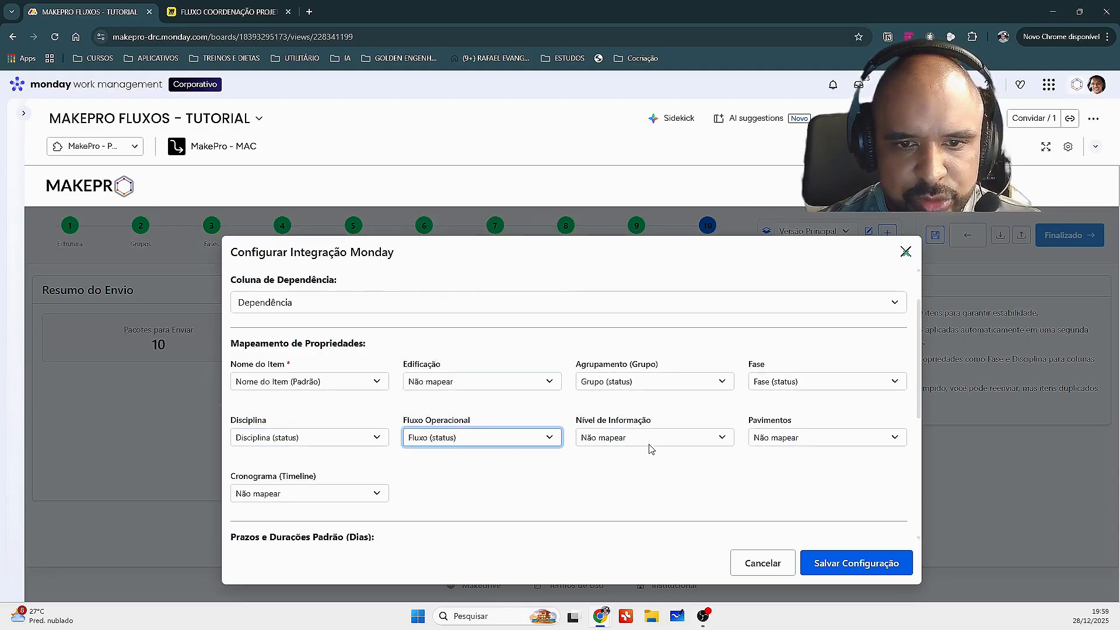
pyautogui.click(652, 446)
pyautogui.click(660, 342)
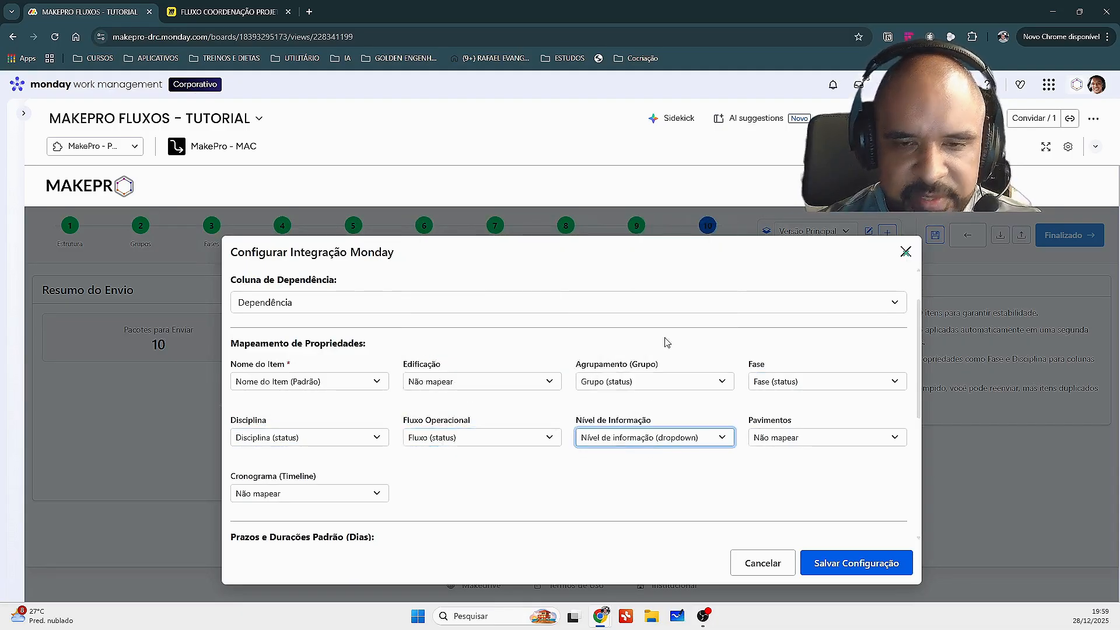
# - Map Pavimentos to Pavimentos (dropdown) and Cronograma (Timeline) to Cronograma (timeline)
pyautogui.click(792, 447)
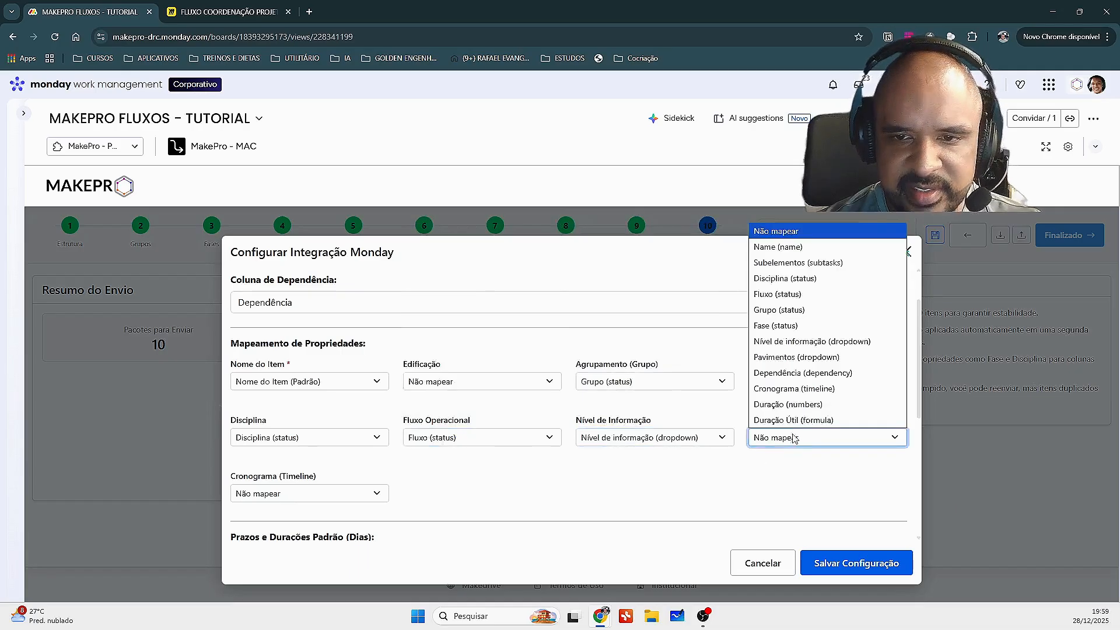
pyautogui.click(804, 361)
pyautogui.scroll(-1, 362, 481)
pyautogui.click(346, 454)
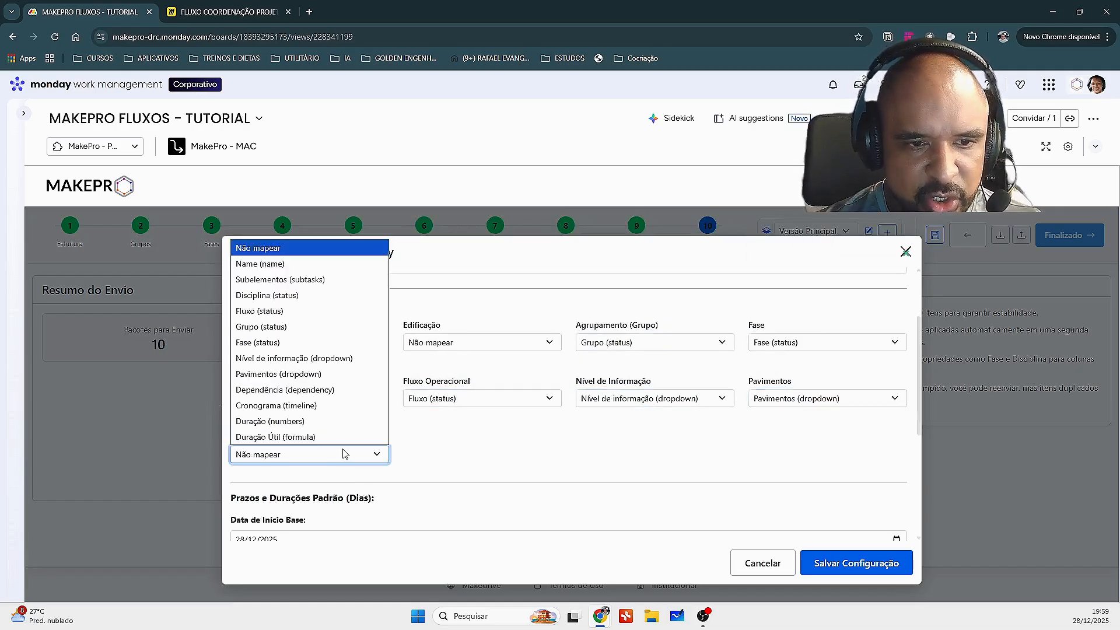
pyautogui.click(329, 406)
# - Set the base start date to 29/12/2025 and the Anteprojeto phase duration to 1 day
pyautogui.scroll(-3, 461, 464)
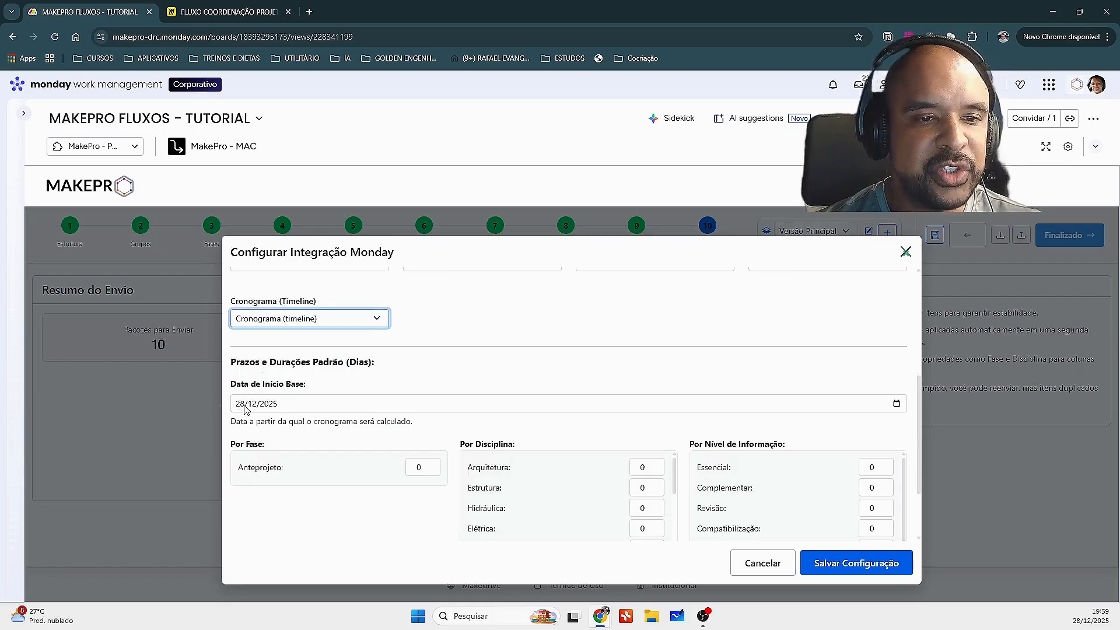
pyautogui.click(897, 404)
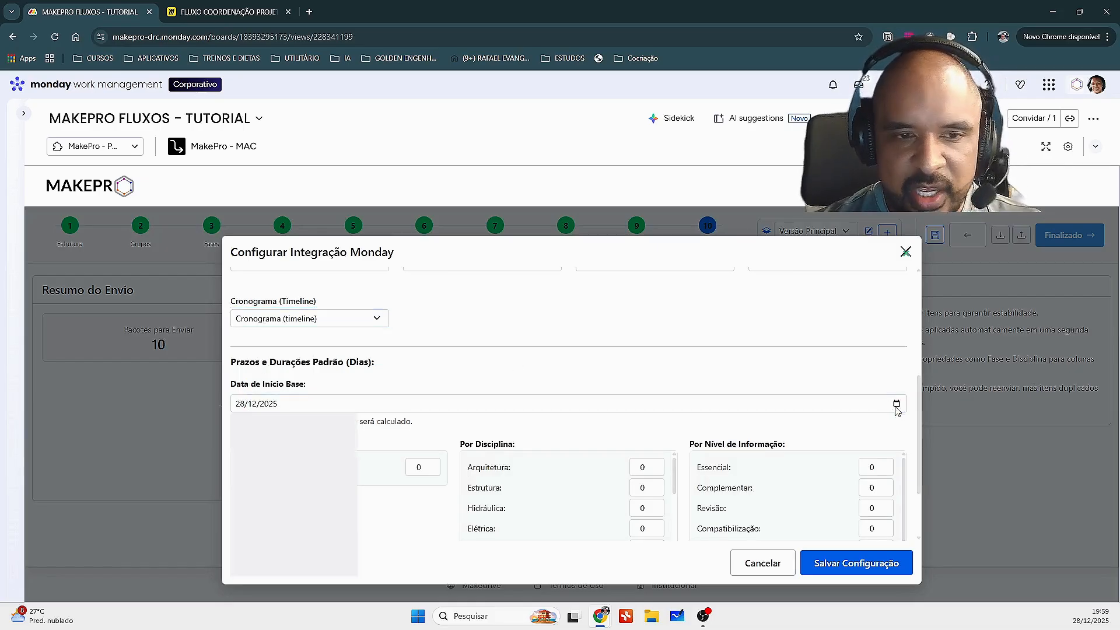
pyautogui.click(259, 531)
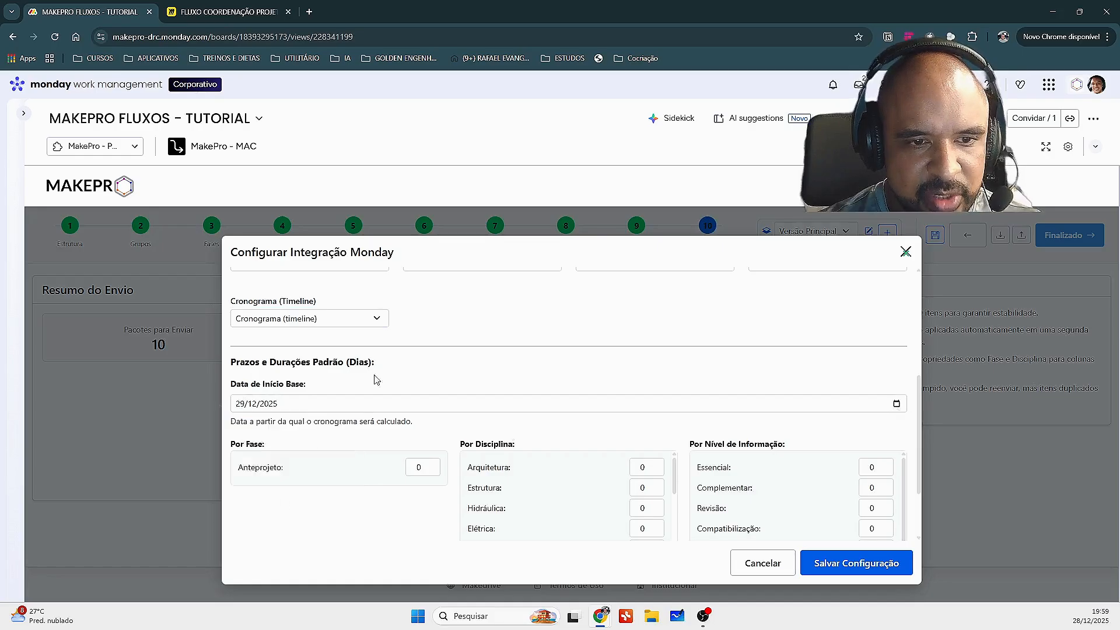
pyautogui.scroll(-1, 526, 398)
pyautogui.scroll(-1, 527, 397)
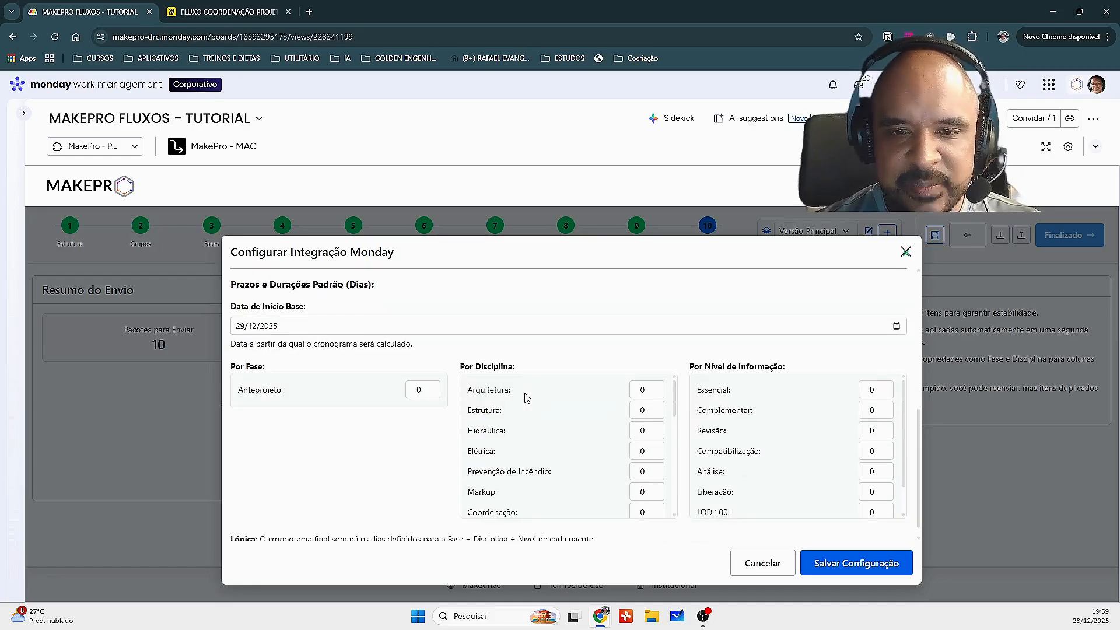
pyautogui.click(419, 389)
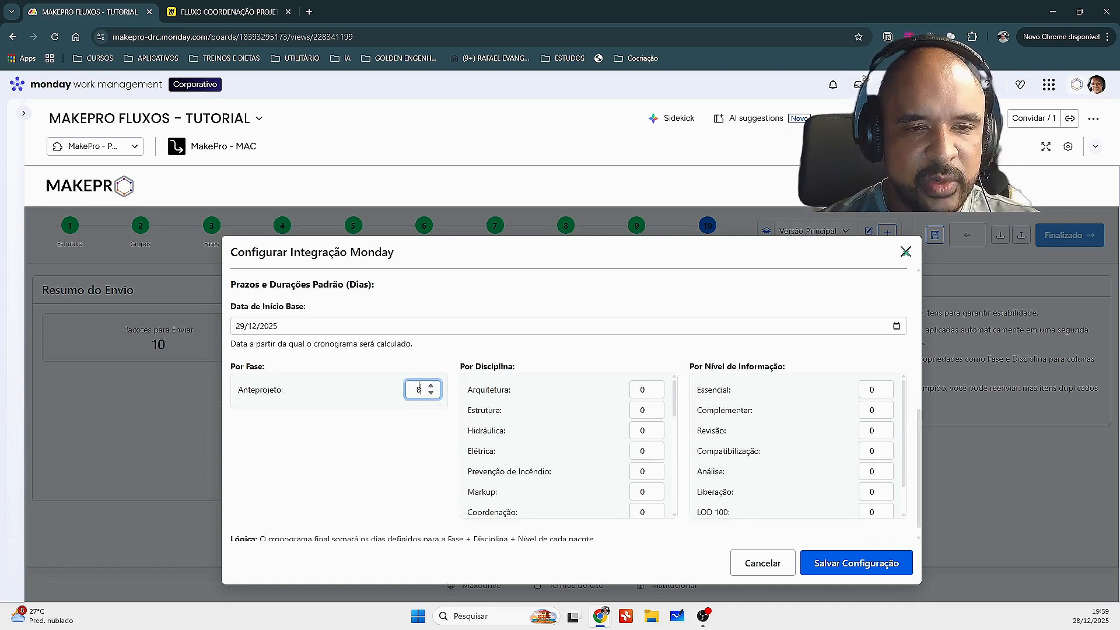
pyautogui.click(407, 438)
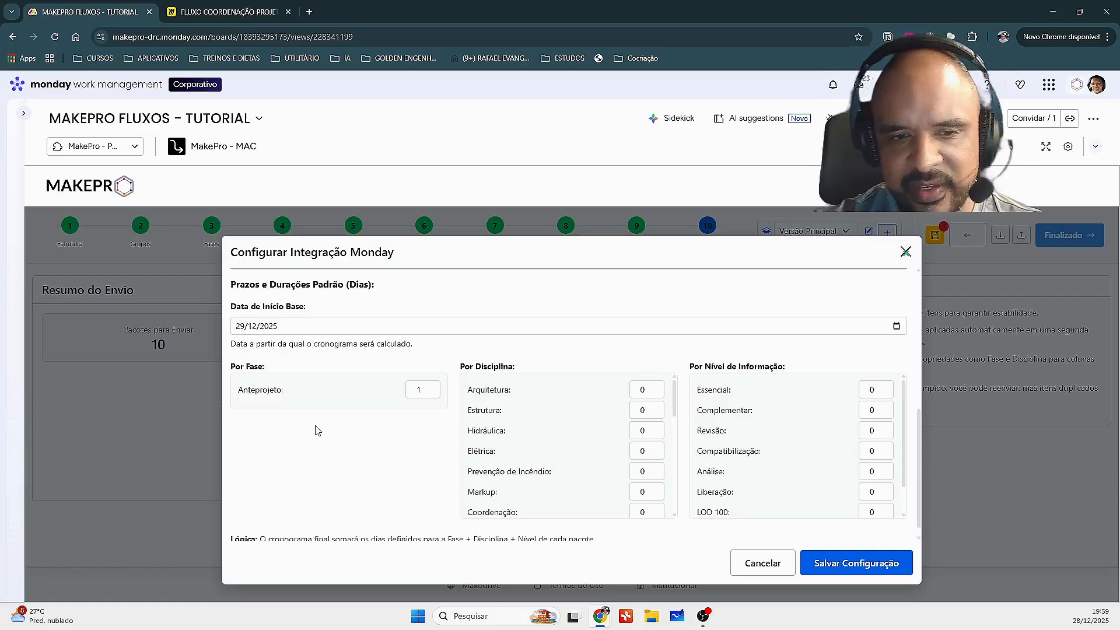
# - Set the default discipline durations to 9 days for Arquitetura and 6 days for Estrutura
pyautogui.scroll(-1, 315, 430)
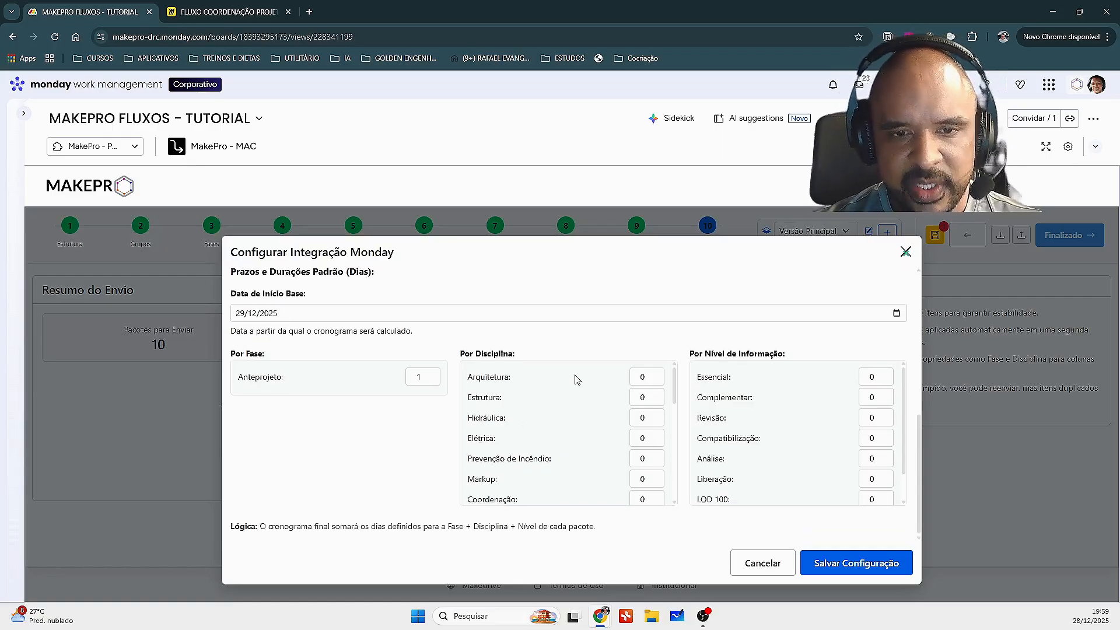
pyautogui.scroll(1, 642, 377)
pyautogui.click(645, 393)
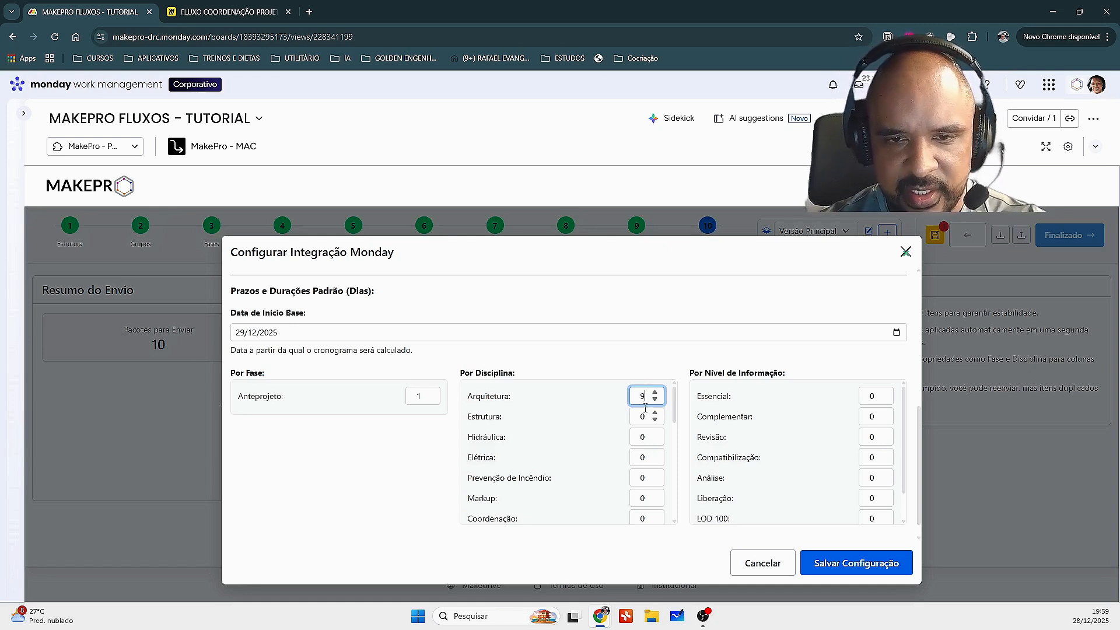
pyautogui.click(645, 411)
pyautogui.doubleClick(641, 415)
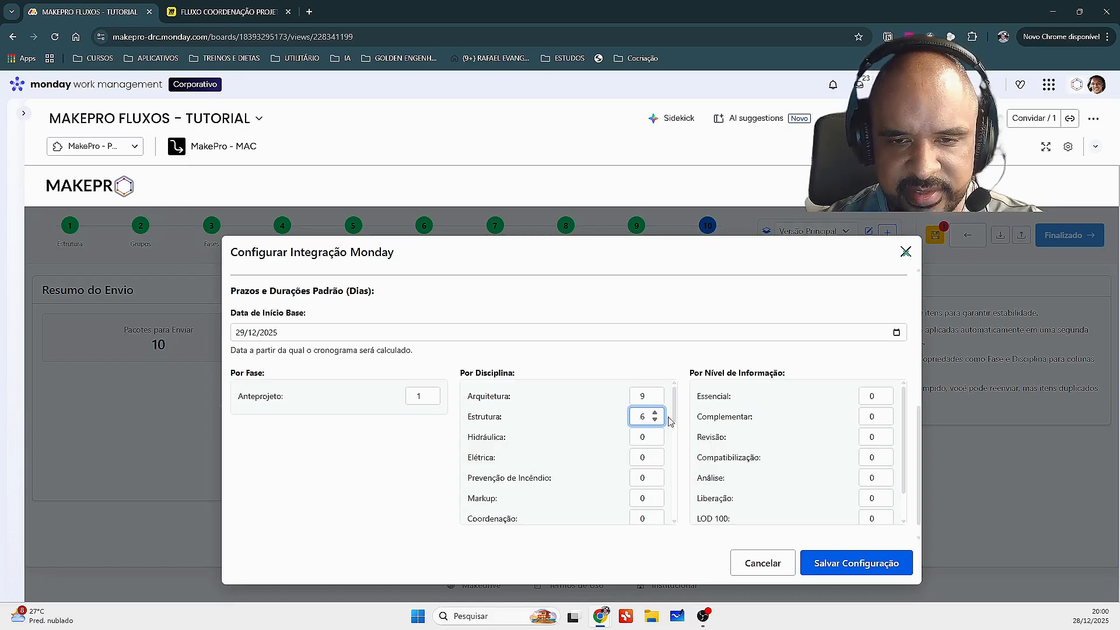
# - Set the default durations of the Vedações and Acústica disciplines to 4 days each
pyautogui.scroll(-1, 659, 435)
pyautogui.scroll(-5, 646, 447)
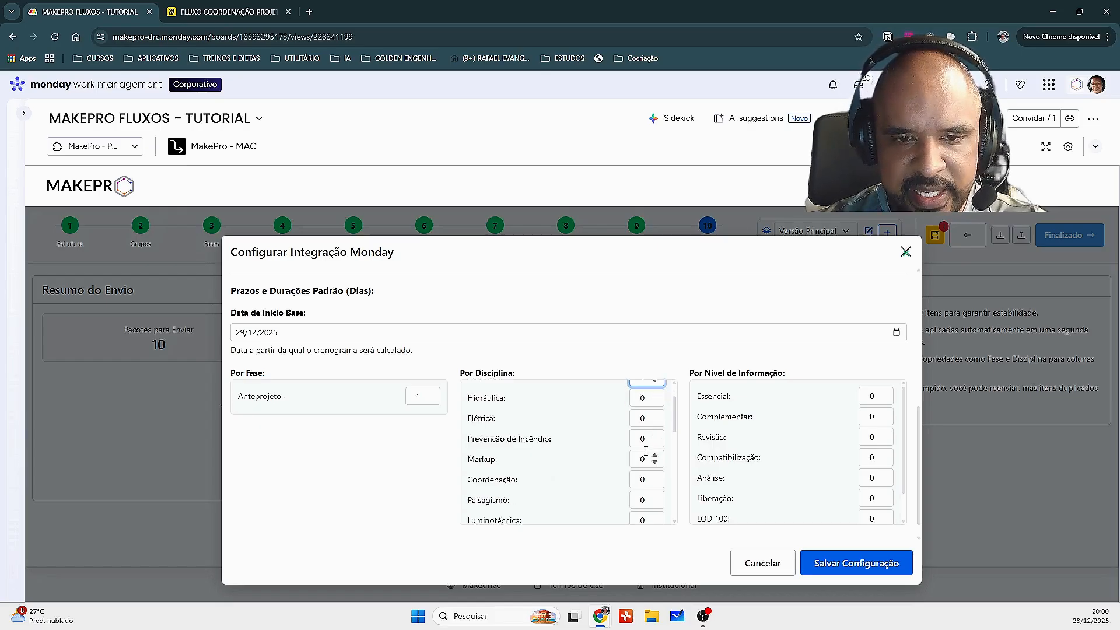
pyautogui.scroll(-15, 649, 470)
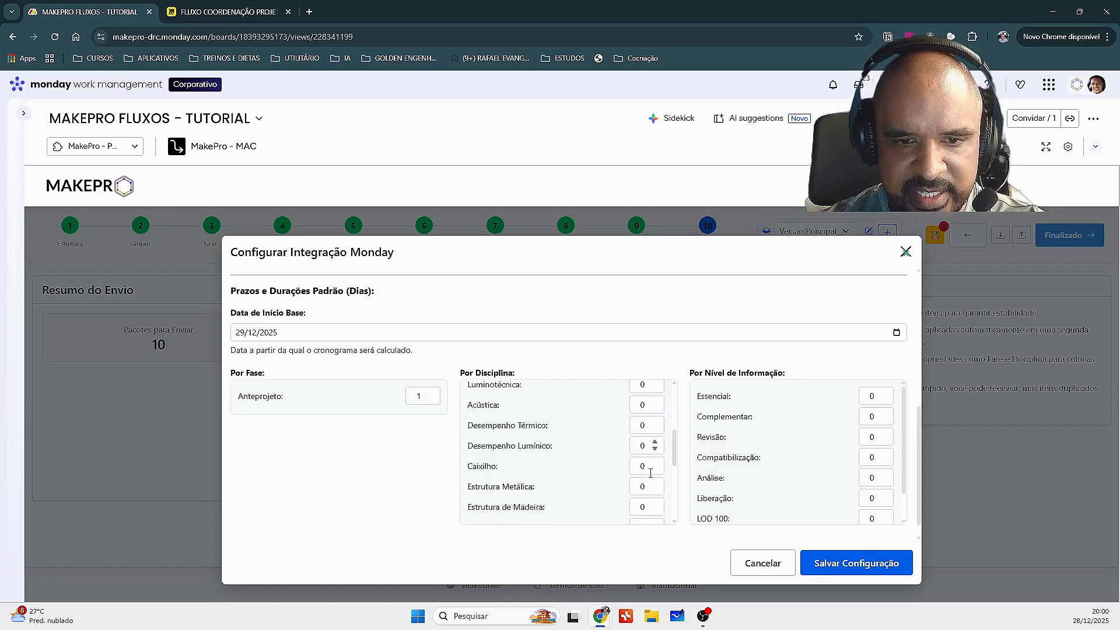
pyautogui.click(646, 505)
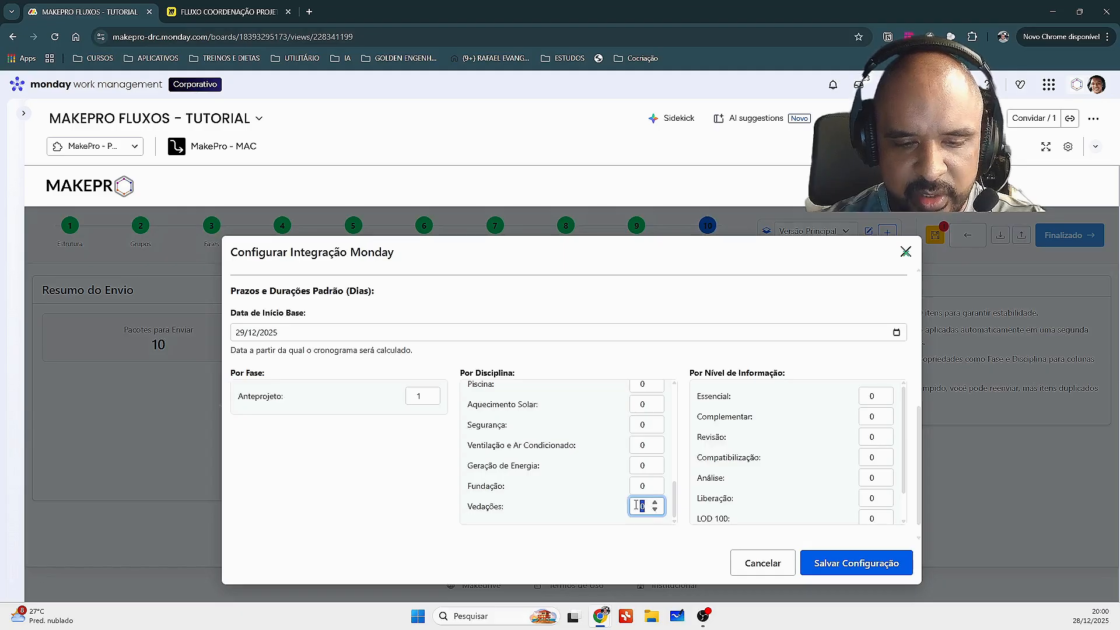
pyautogui.write('4')
pyautogui.scroll(10, 639, 502)
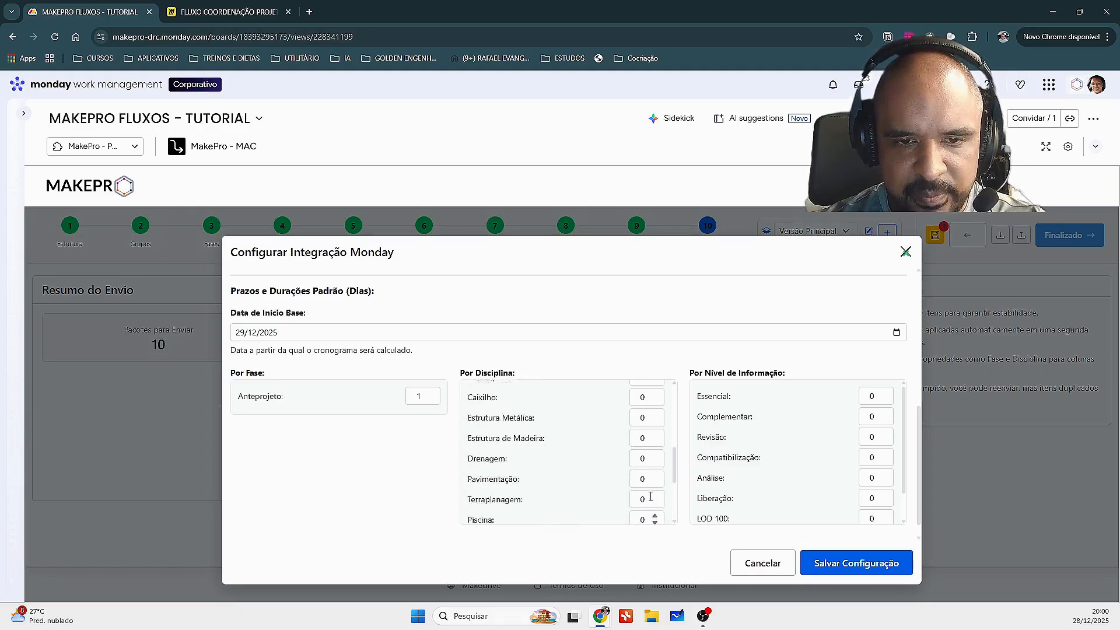
pyautogui.scroll(8, 646, 492)
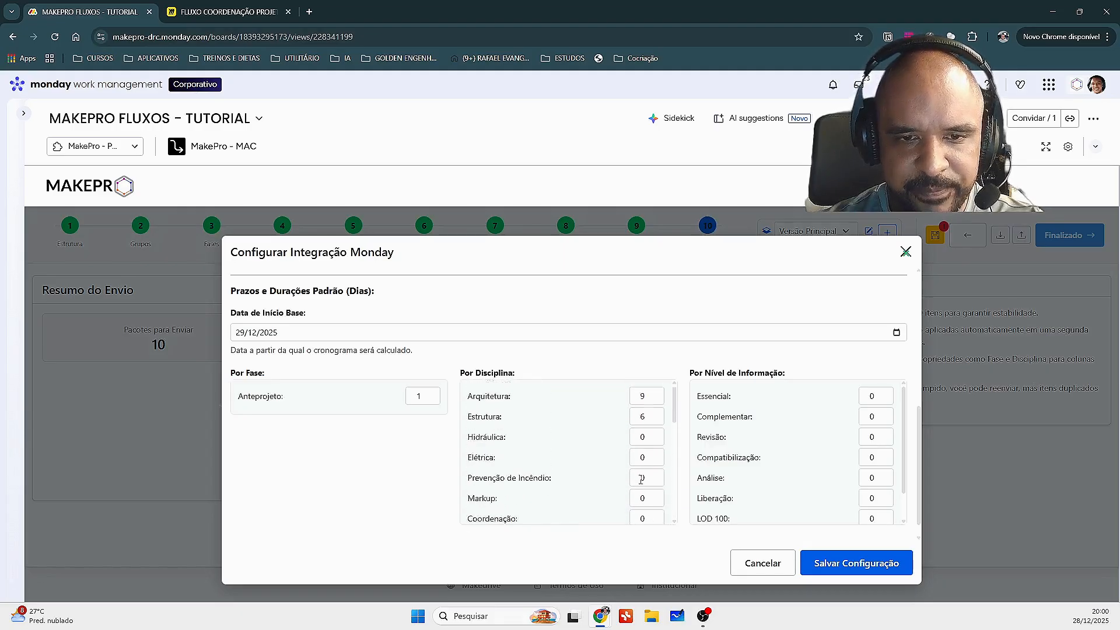
pyautogui.scroll(-3, 650, 450)
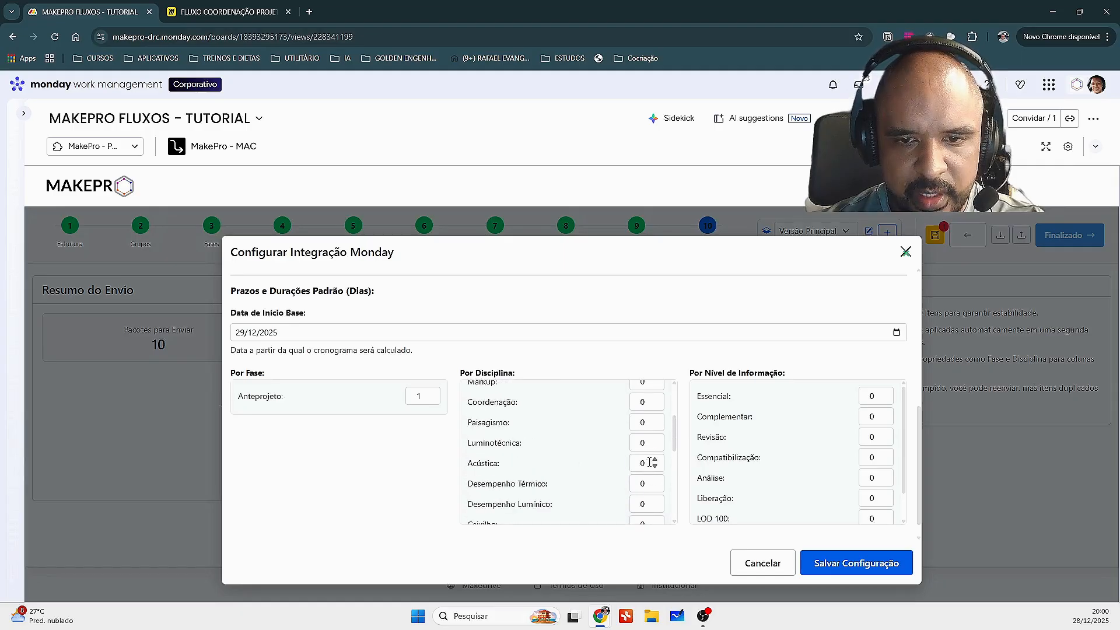
pyautogui.moveTo(650, 462); pyautogui.dragTo(632, 462)
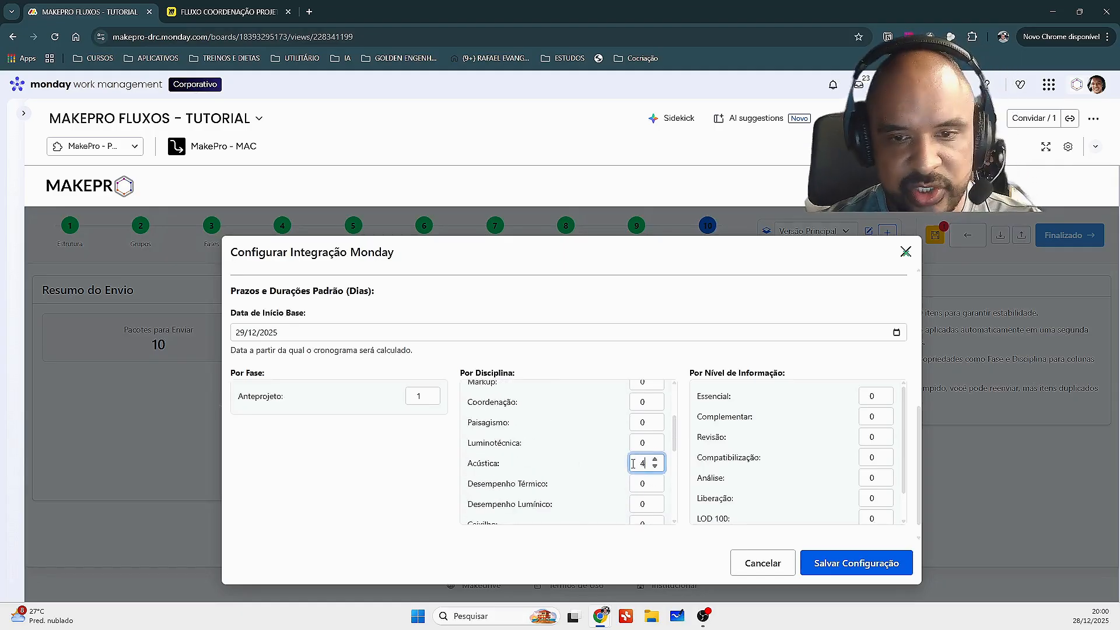
# - Set the default duration of the Coordenação discipline to 2 days
pyautogui.scroll(-6, 639, 469)
pyautogui.scroll(3, 645, 478)
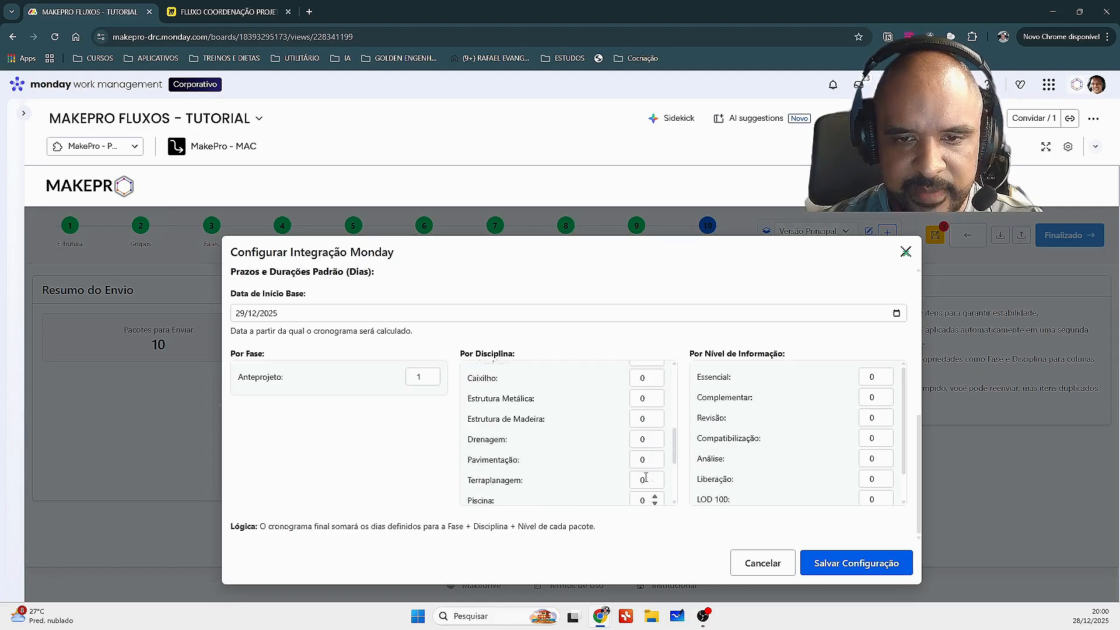
pyautogui.scroll(6, 645, 479)
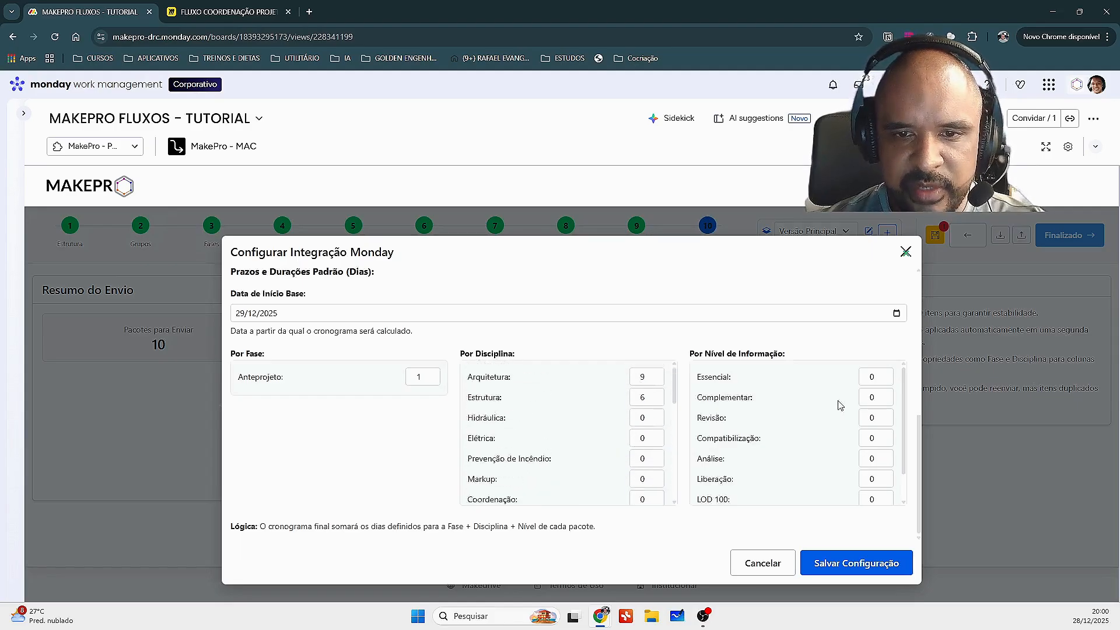
pyautogui.scroll(-5, 575, 432)
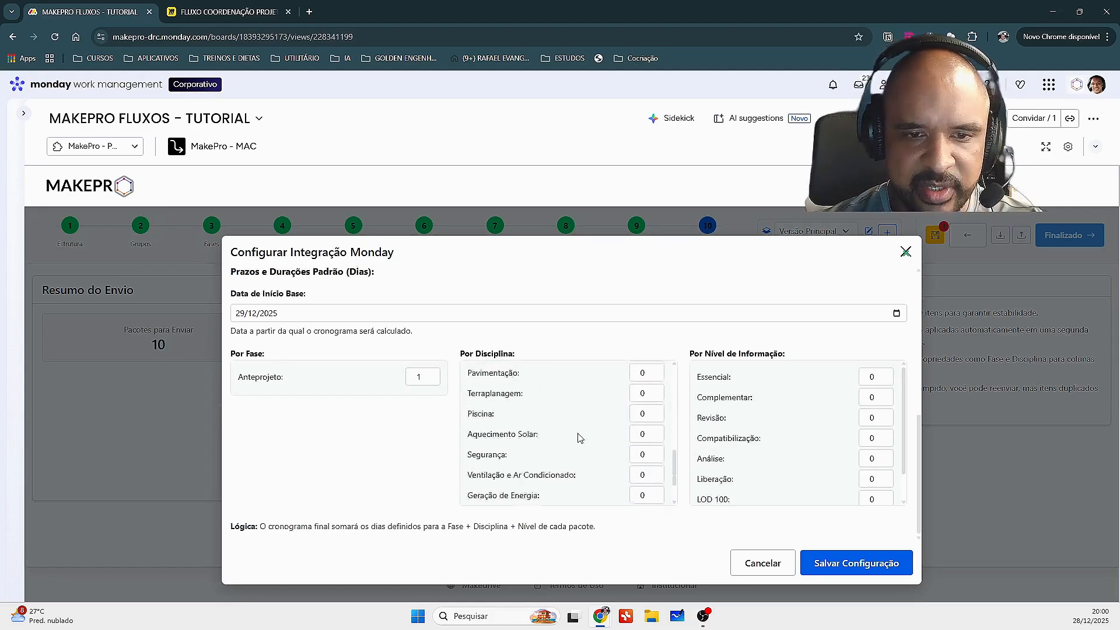
pyautogui.scroll(4, 578, 435)
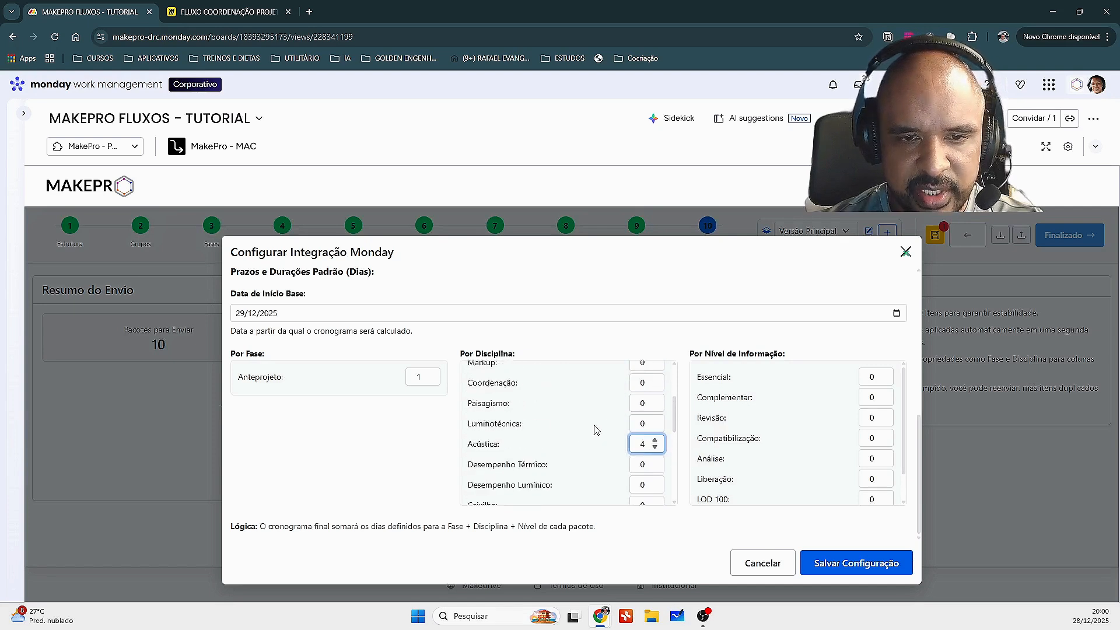
pyautogui.click(643, 384)
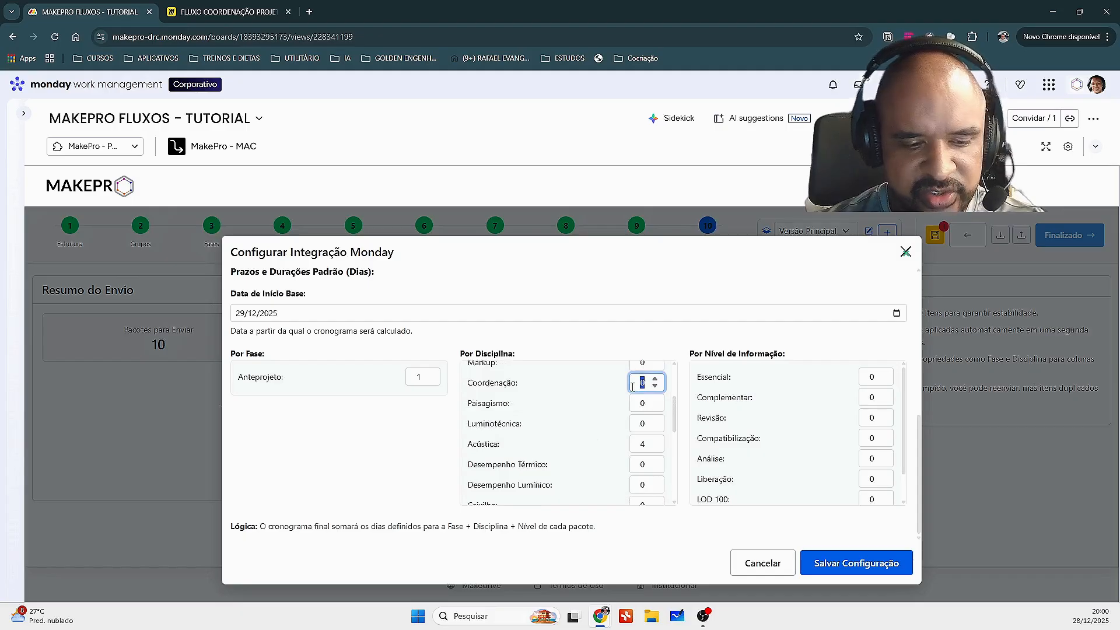
pyautogui.write('2')
# - Set the information level durations to 2 days for Essencial and 1 day for Revisão
pyautogui.scroll(1, 852, 429)
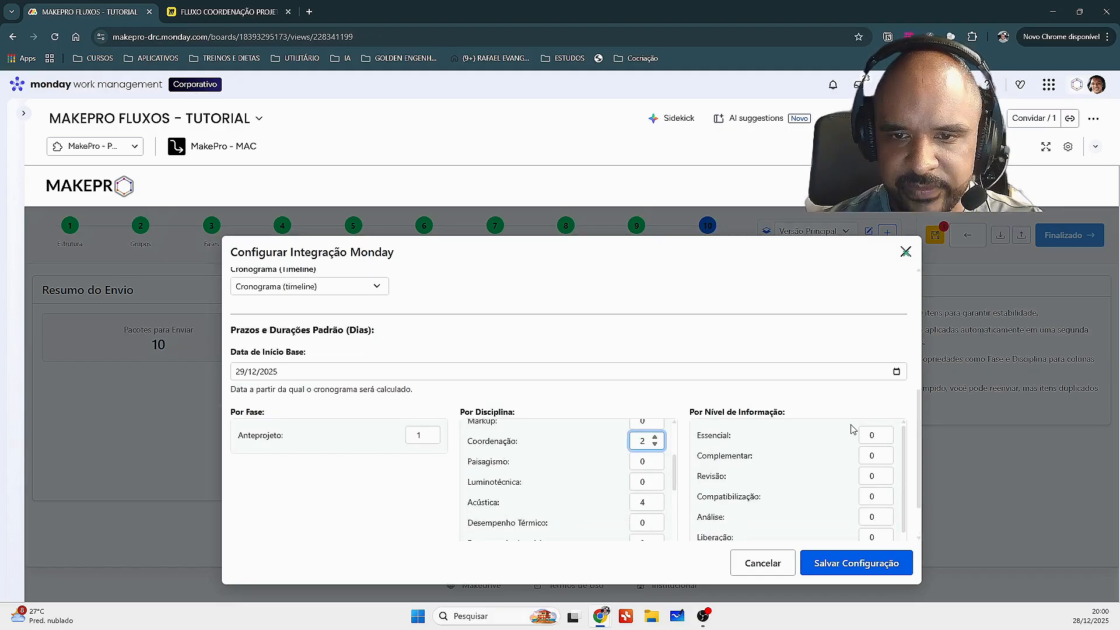
pyautogui.click(879, 438)
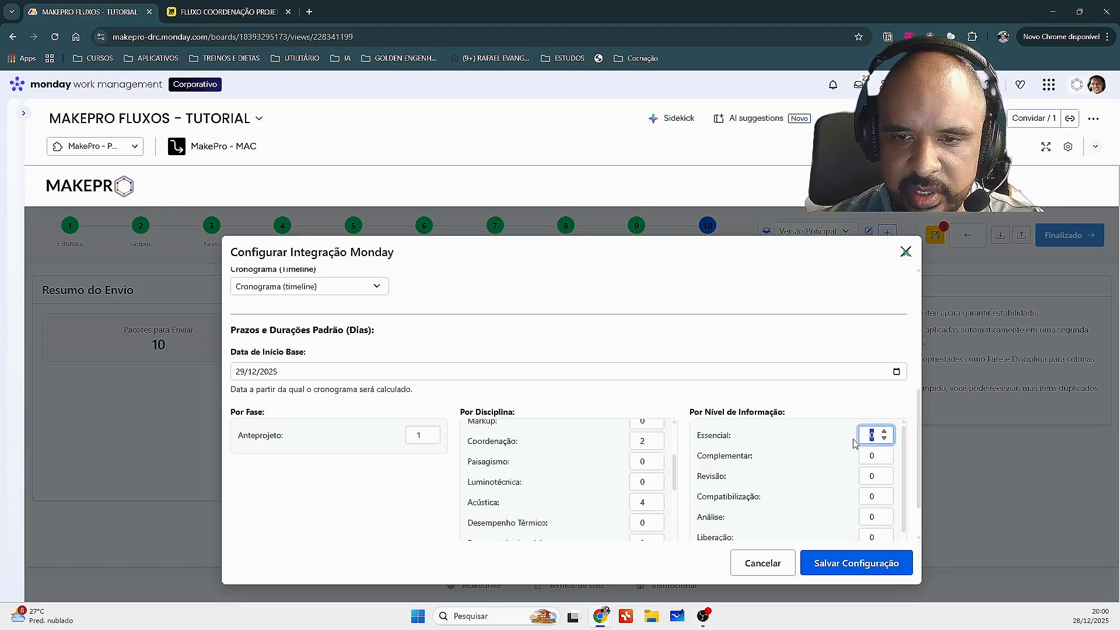
pyautogui.write('1')
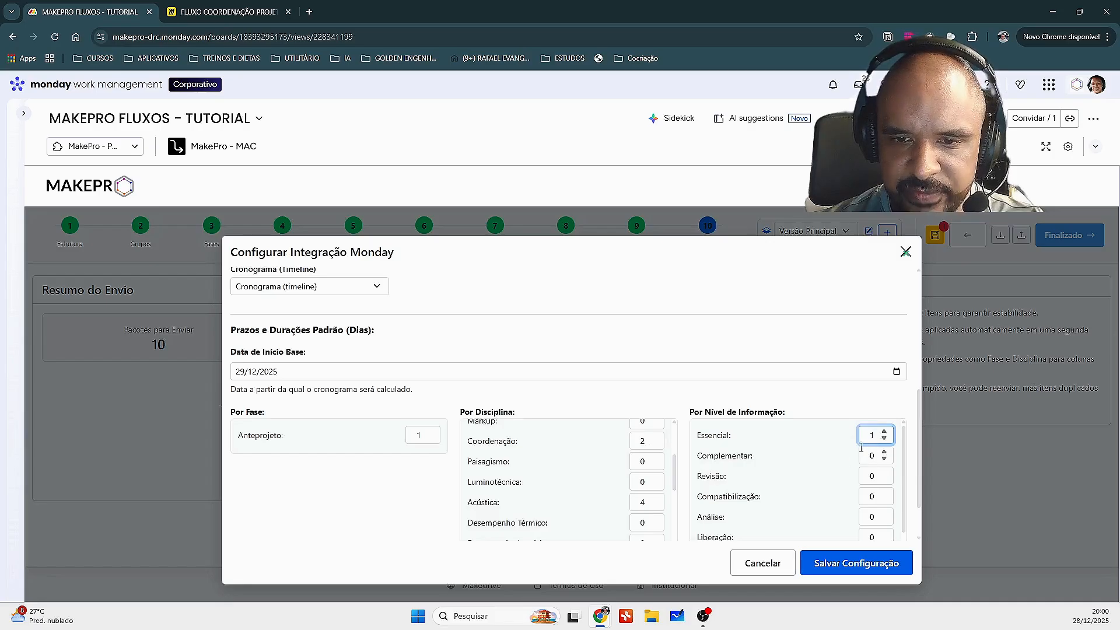
pyautogui.scroll(-1, 841, 478)
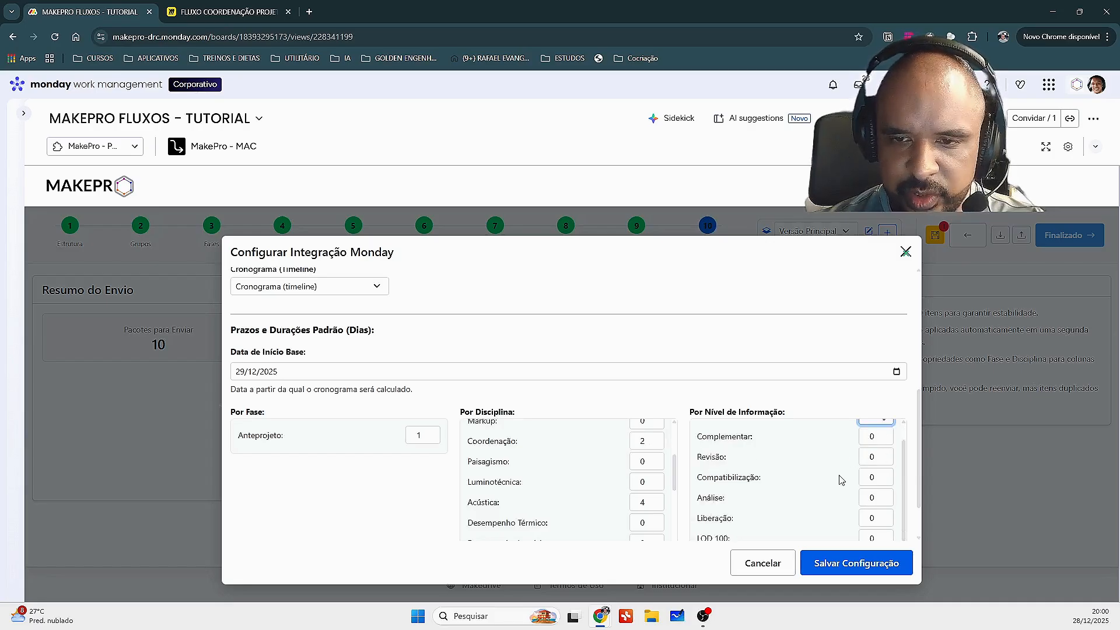
pyautogui.scroll(1, 862, 444)
pyautogui.scroll(-1, 834, 466)
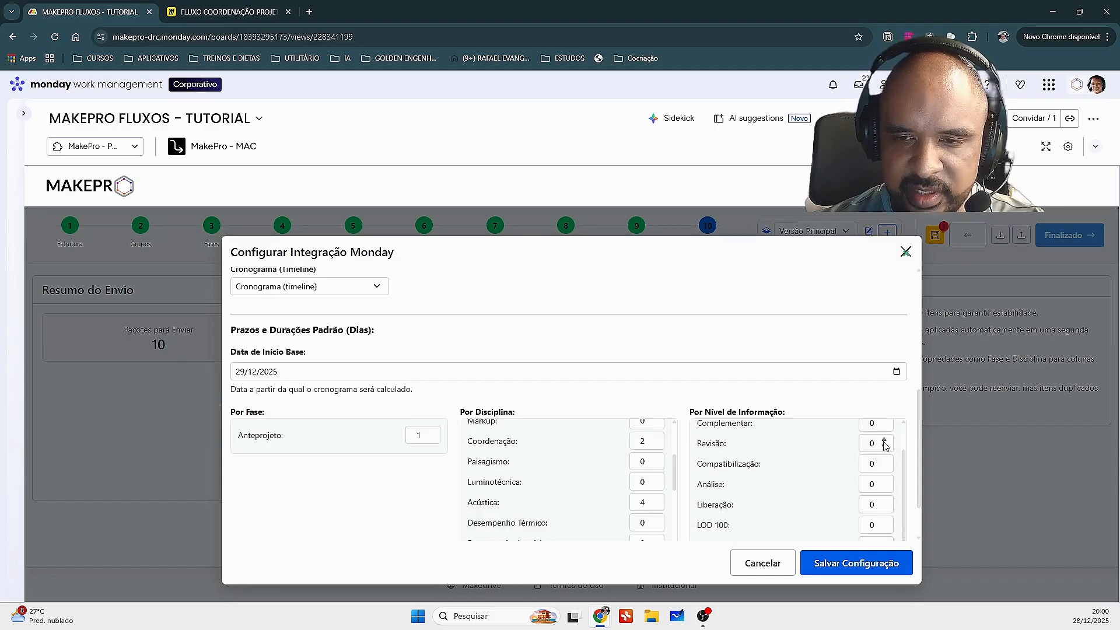
pyautogui.click(885, 442)
pyautogui.scroll(1, 869, 439)
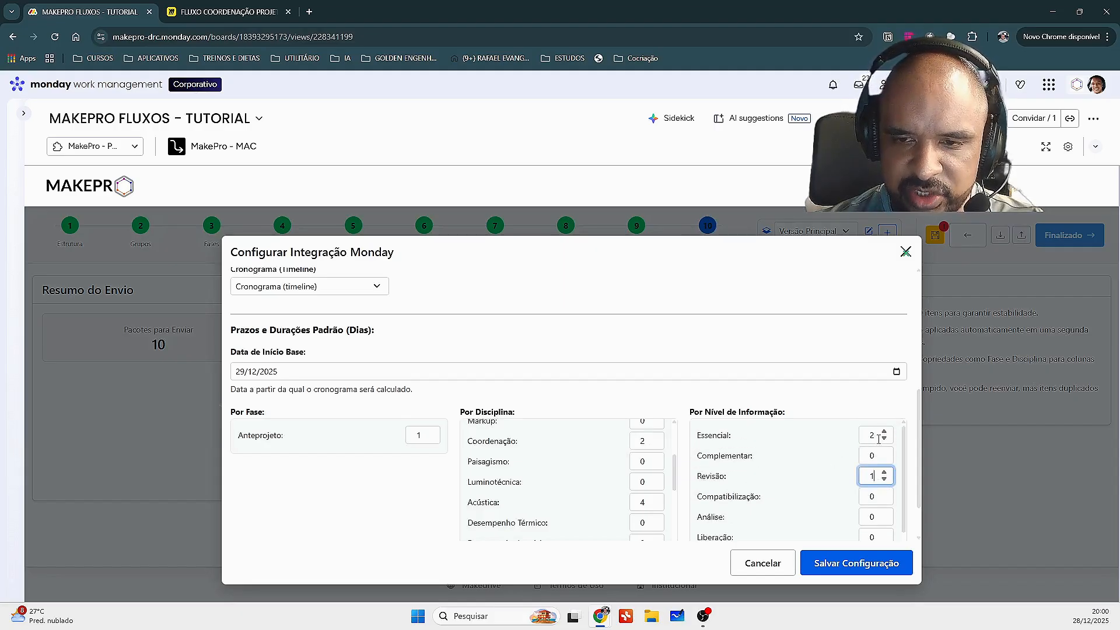
pyautogui.click(884, 433)
pyautogui.scroll(-1, 834, 486)
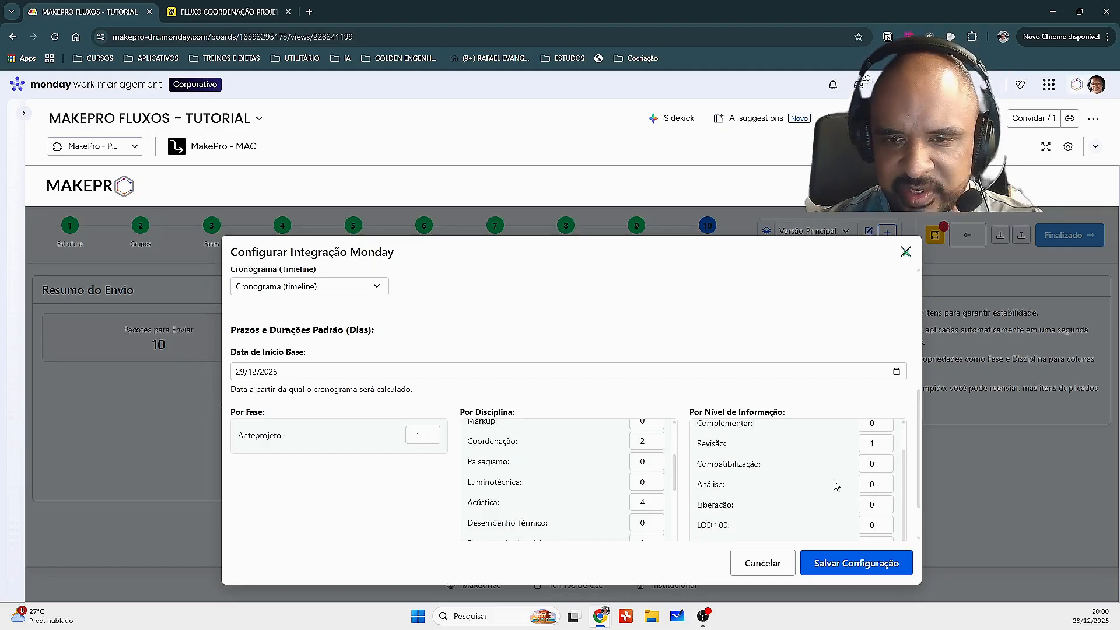
# - Set the Compatibilização information level to 2 days and save the integration configuration
pyautogui.click(875, 463)
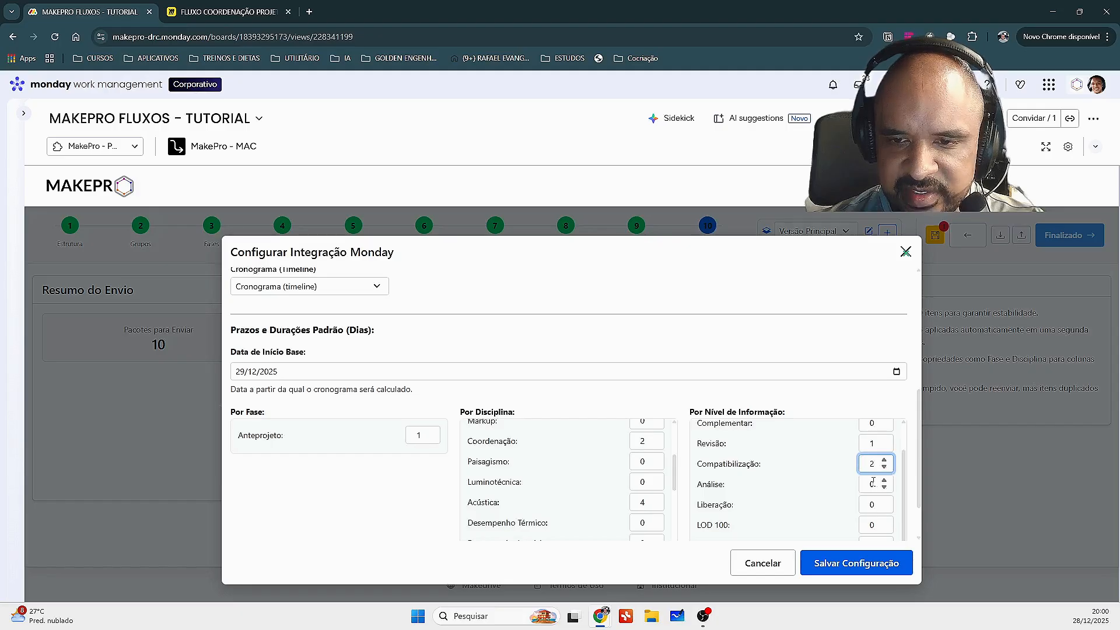
pyautogui.click(876, 484)
pyautogui.click(819, 471)
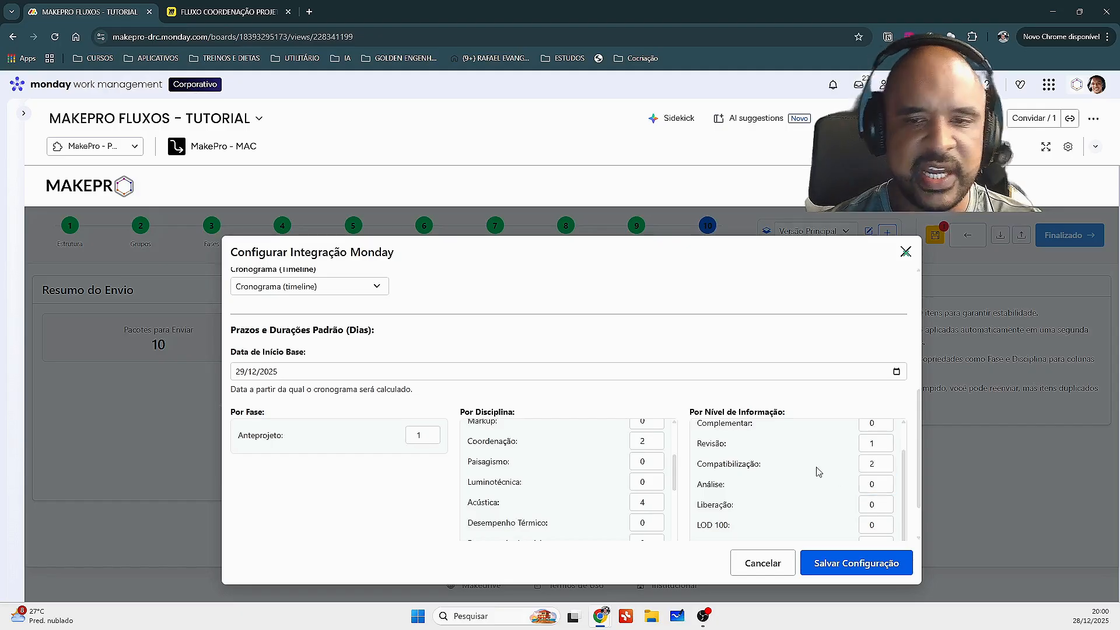
pyautogui.click(859, 563)
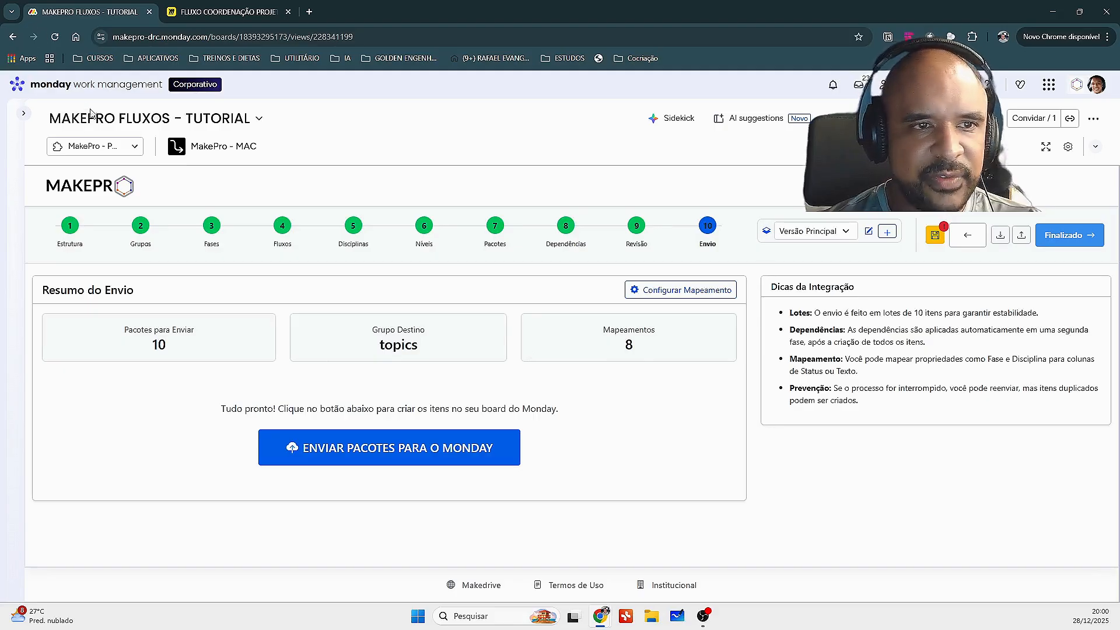
# - Duplicate the MAKEPRO FLUXOS - TUTORIAL browser tab and return to the original tab
pyautogui.rightClick(114, 17)
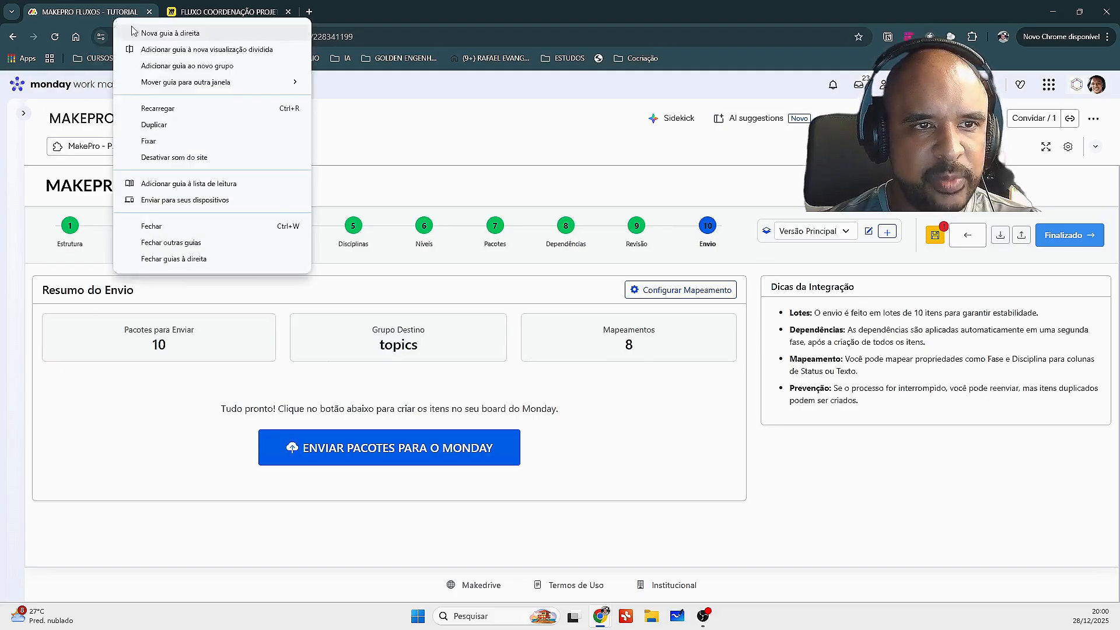
pyautogui.click(194, 128)
pyautogui.click(96, 12)
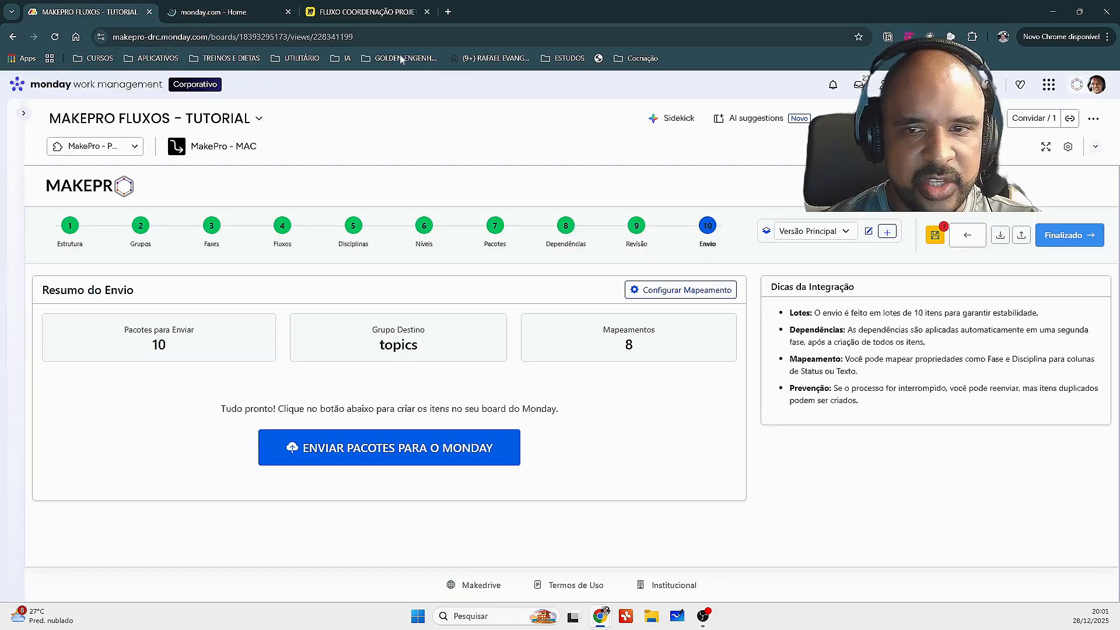
# - Save the current MakePro version and open the board's Tabela view in the duplicated browser tab
pyautogui.click(935, 237)
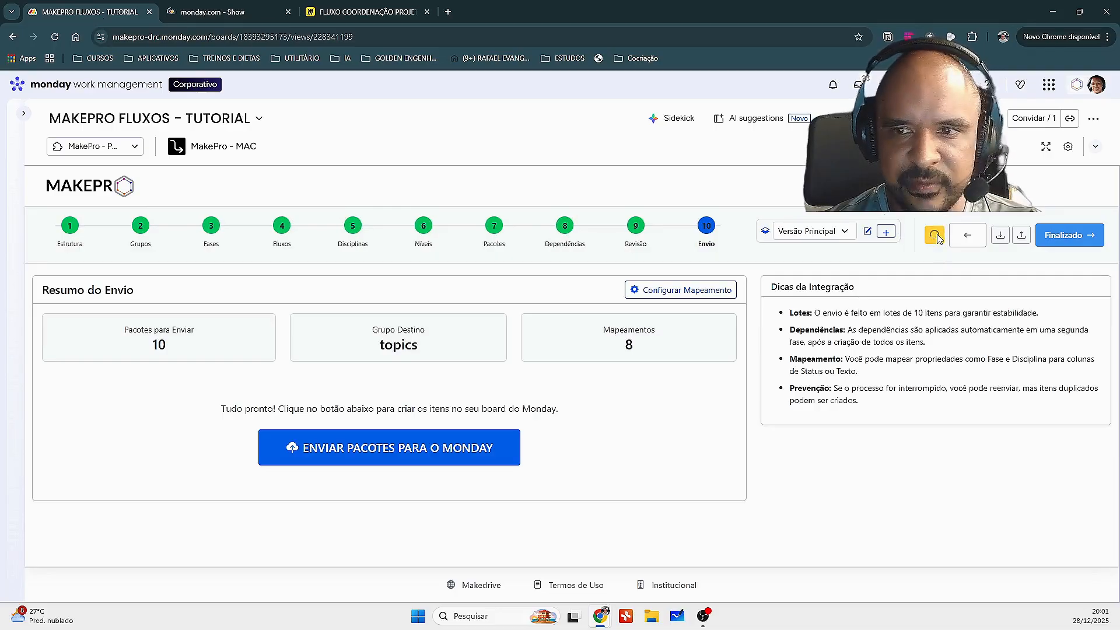
pyautogui.click(222, 12)
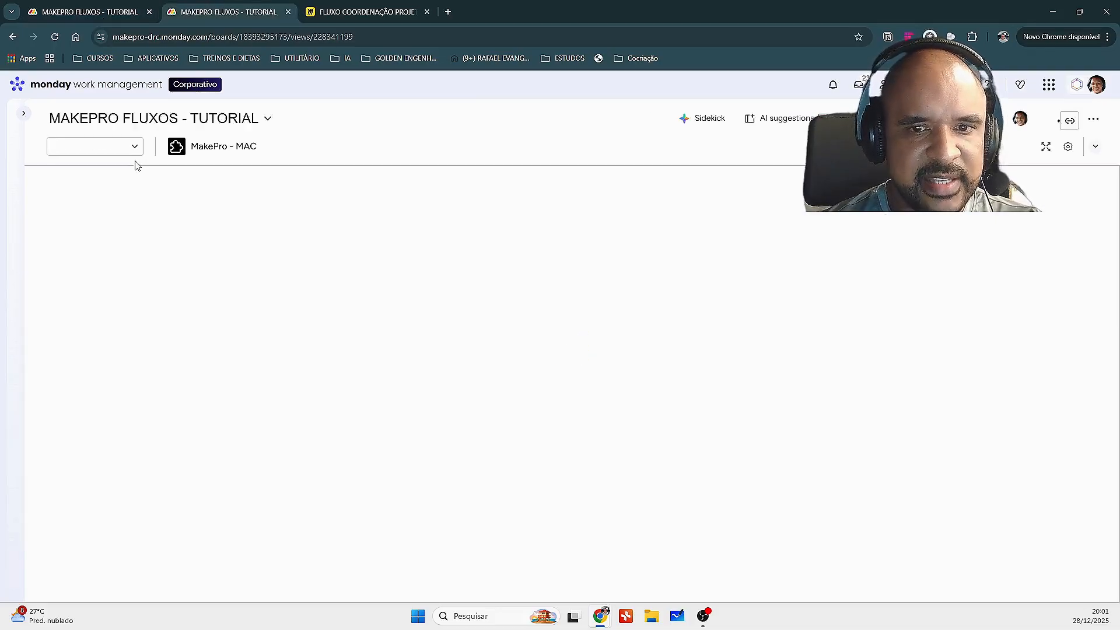
pyautogui.click(133, 147)
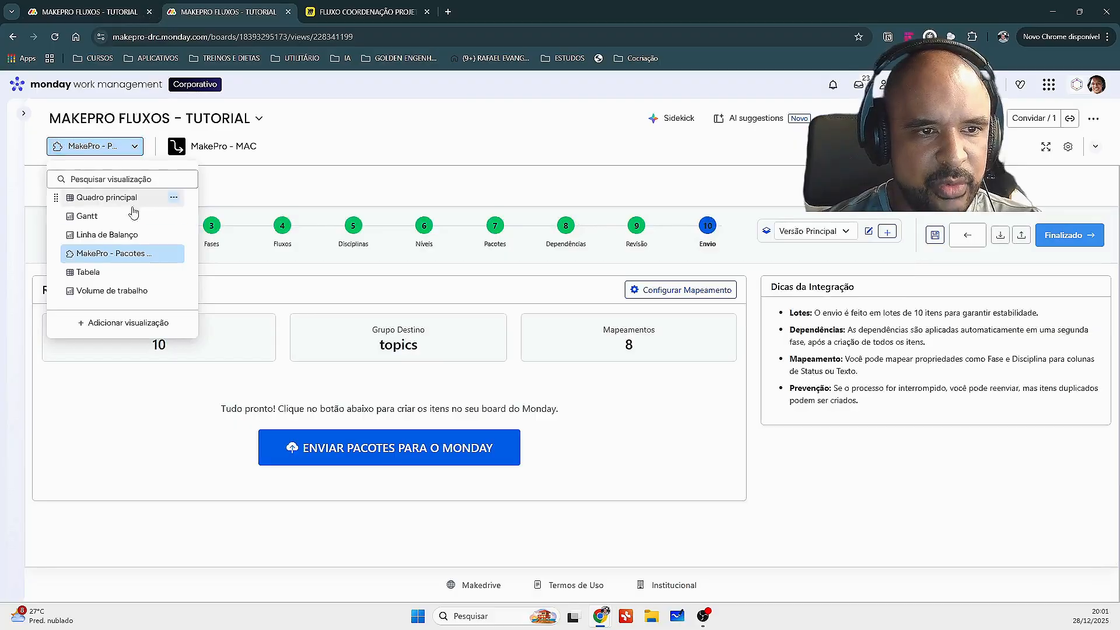
pyautogui.click(114, 271)
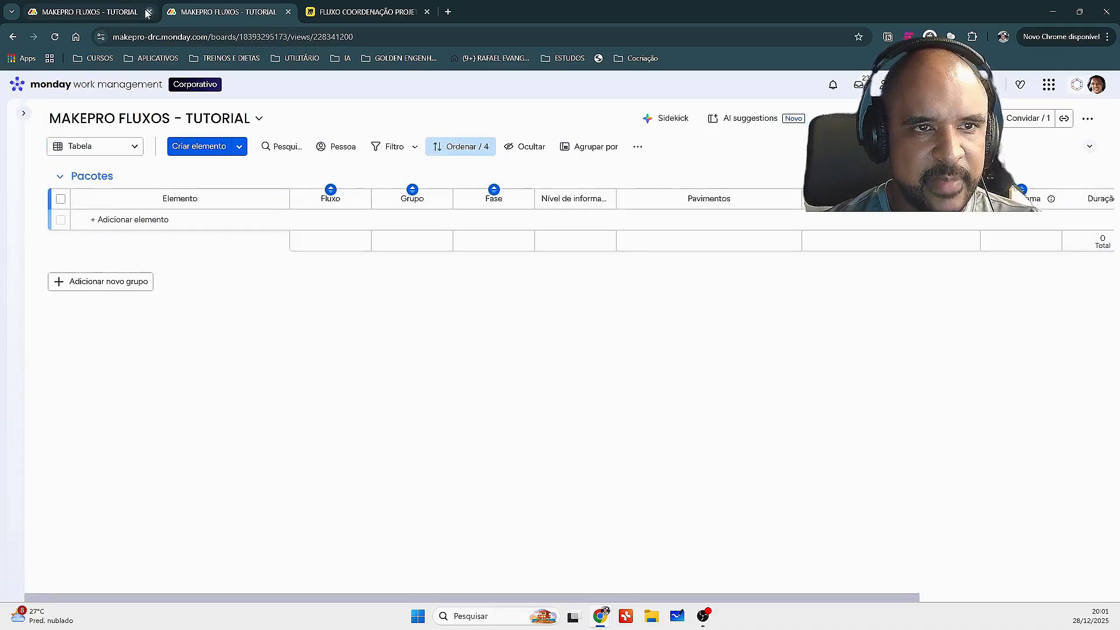
# - Show the MakePro tab and the Tabela tab in a split view, widen the MakePro pane and save the version again
pyautogui.click(115, 13)
pyautogui.rightClick(116, 13)
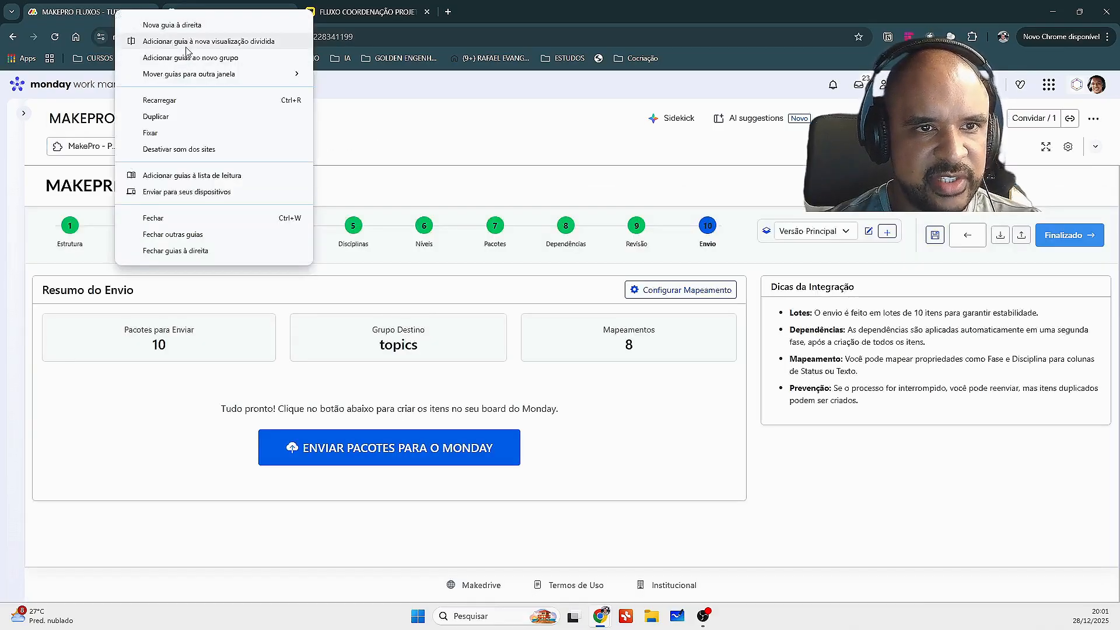
pyautogui.click(185, 39)
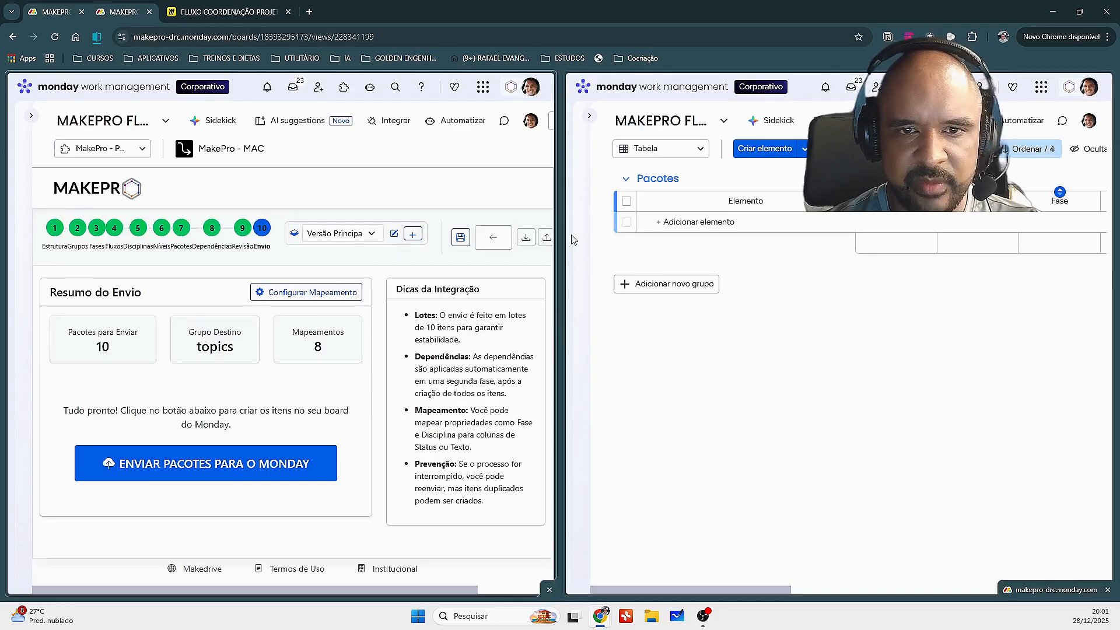
pyautogui.moveTo(562, 234); pyautogui.dragTo(607, 234)
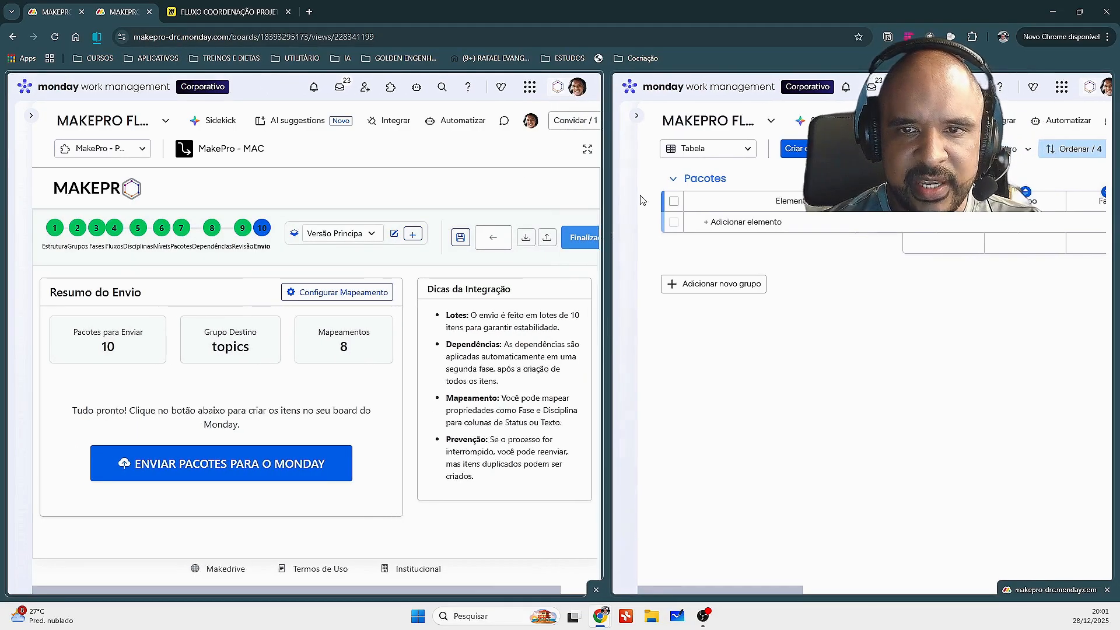
pyautogui.click(461, 237)
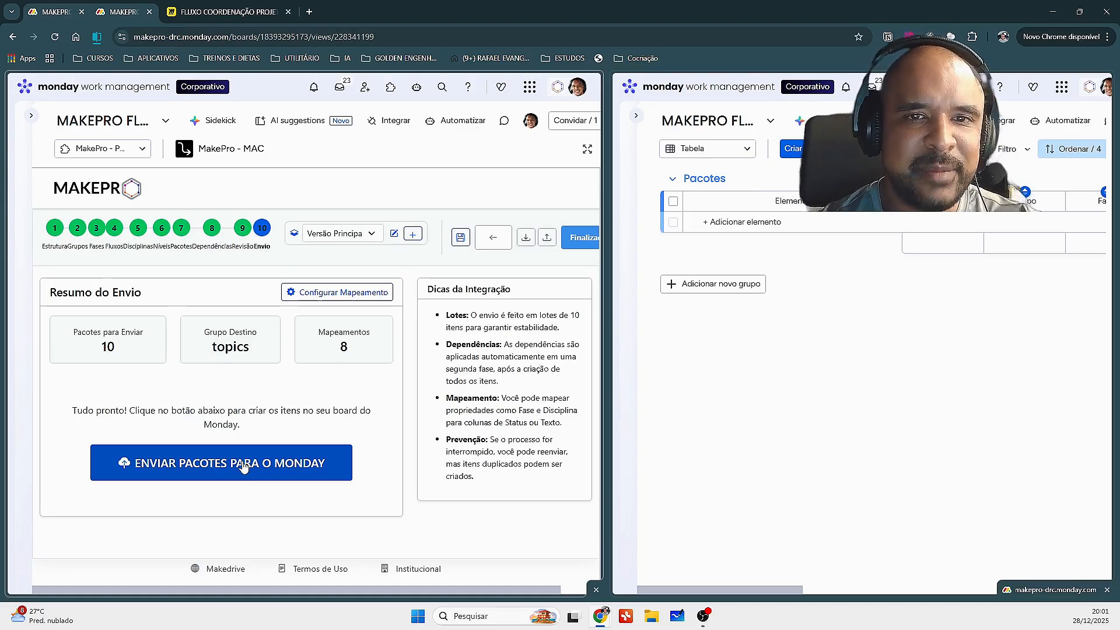
# - Display the browser full screen, send the packages to monday and confirm the submission
pyautogui.click(587, 150)
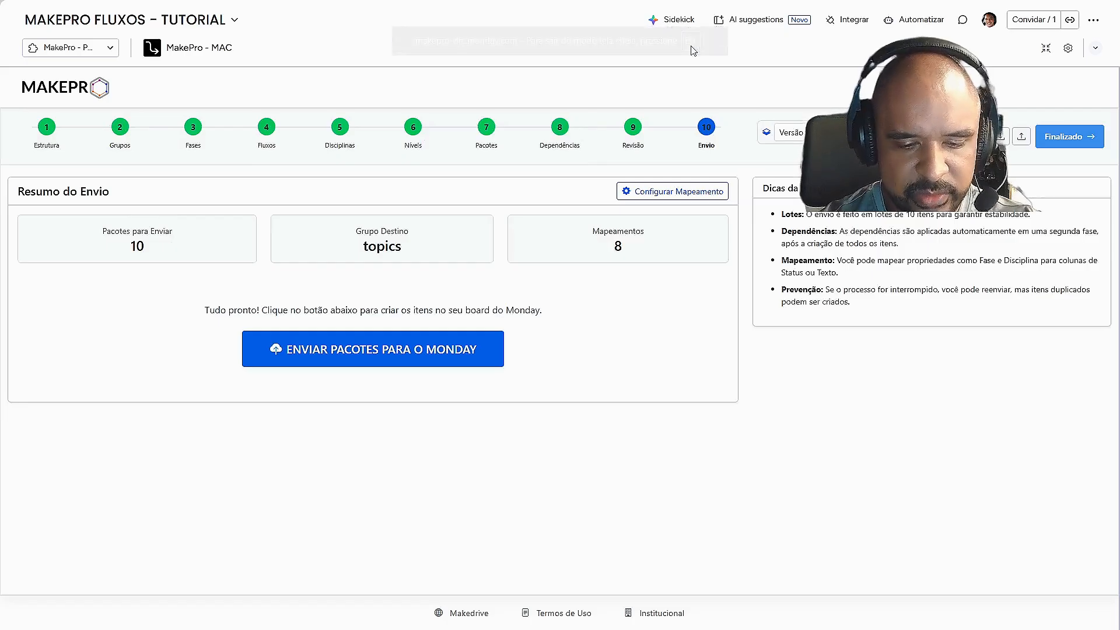
pyautogui.click(563, 40)
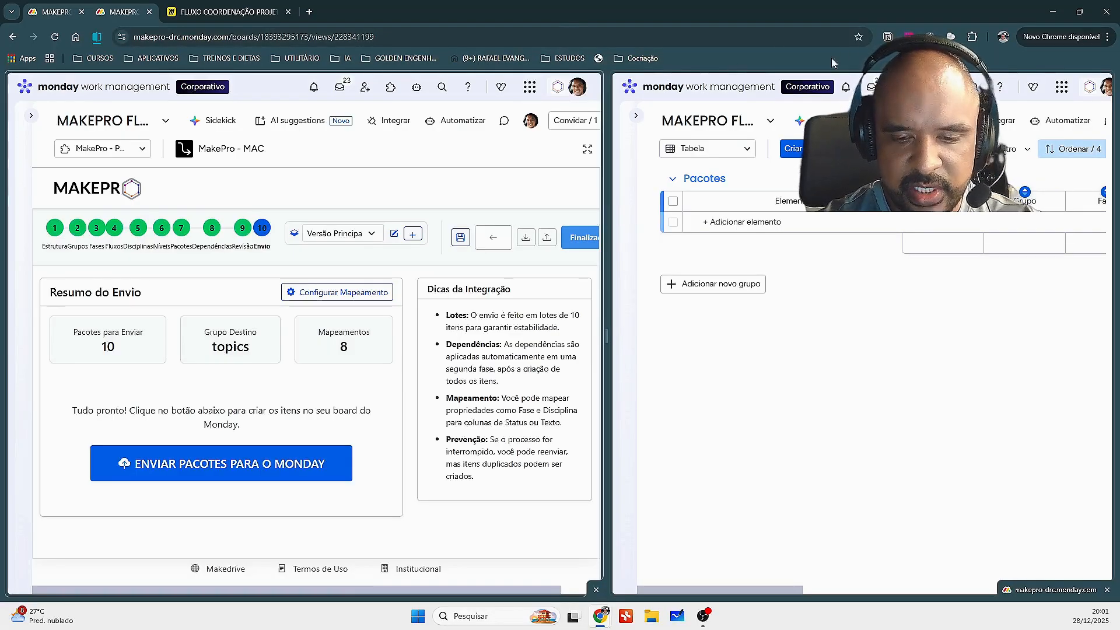
pyautogui.press('F11')
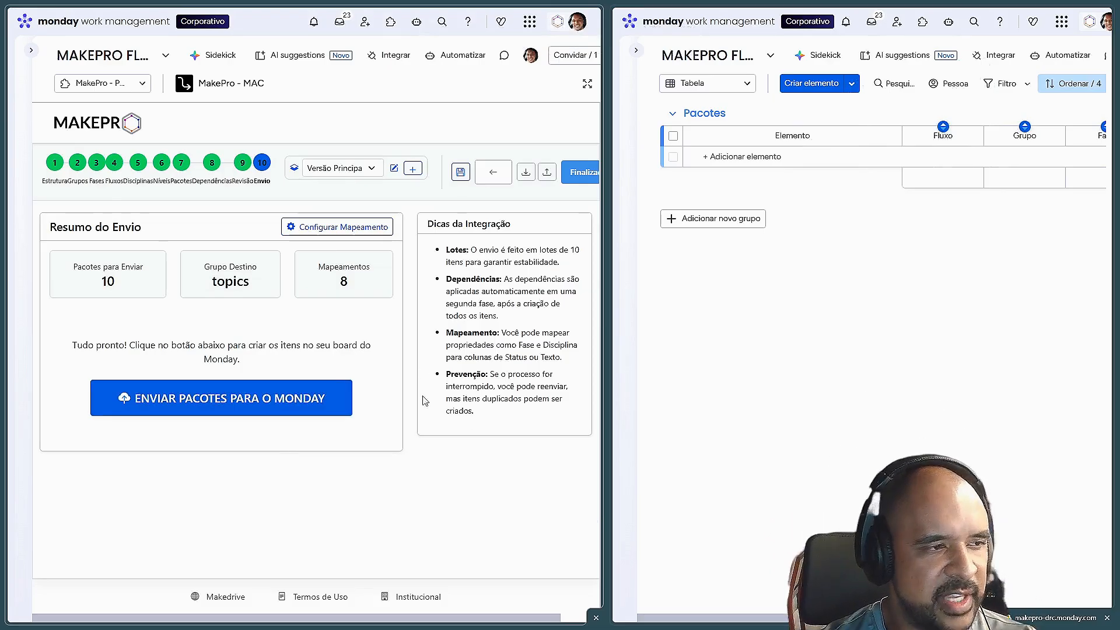
pyautogui.click(219, 405)
pyautogui.click(344, 75)
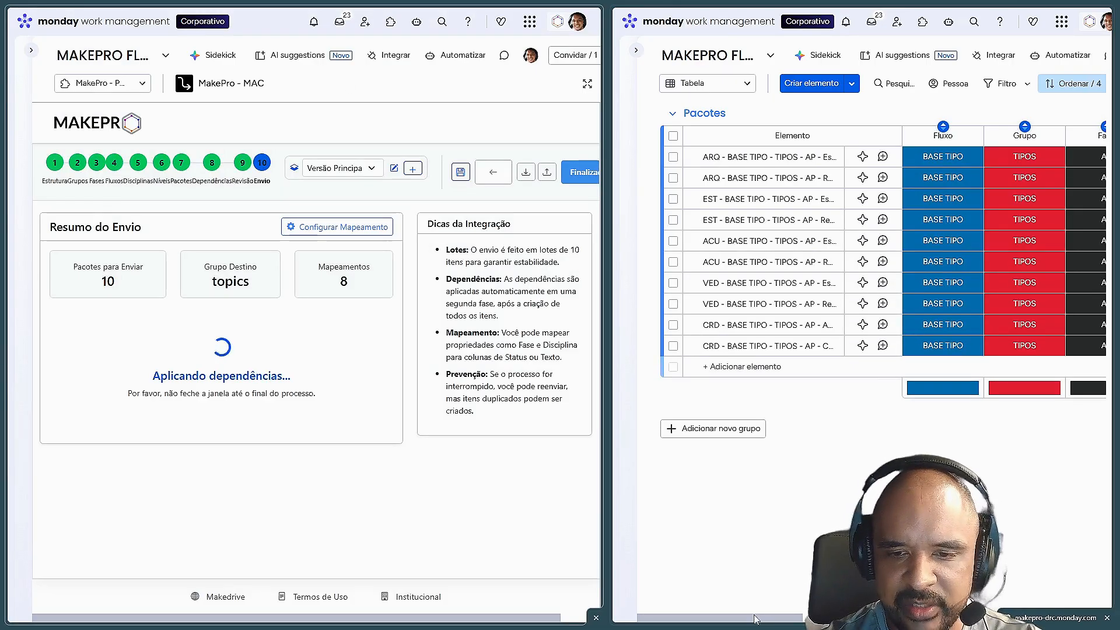
# - Widen the Tabela pane and examine the sent packages' floors, dependencies, schedule, duration and discipline columns
pyautogui.moveTo(757, 619); pyautogui.dragTo(923, 619)
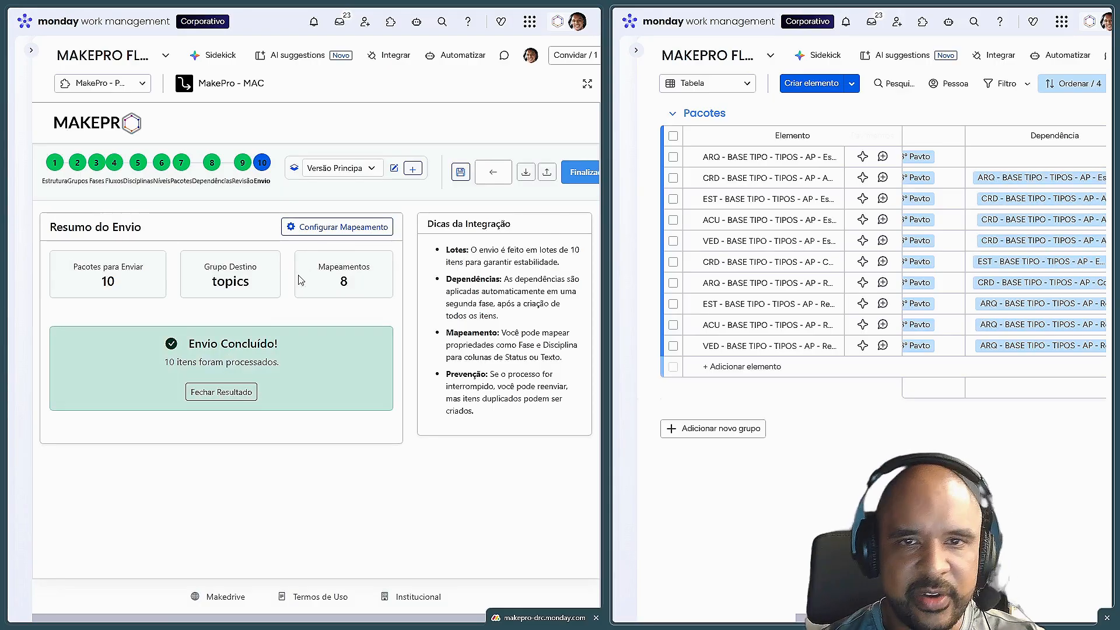
pyautogui.moveTo(608, 210); pyautogui.dragTo(299, 210)
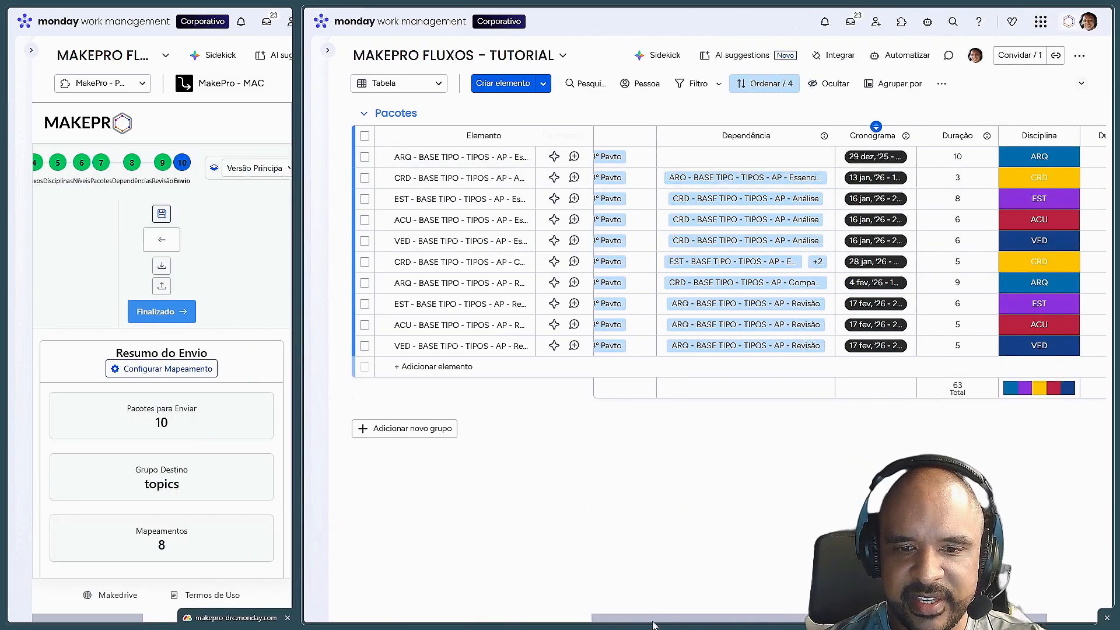
pyautogui.moveTo(654, 619); pyautogui.dragTo(752, 623)
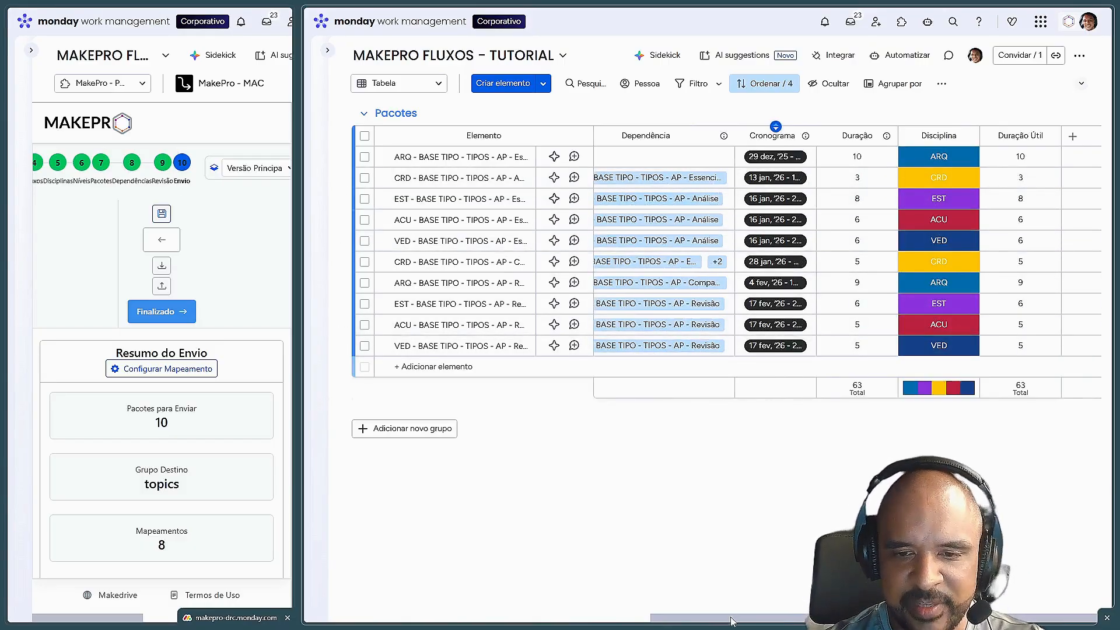
pyautogui.moveTo(733, 621); pyautogui.dragTo(485, 621)
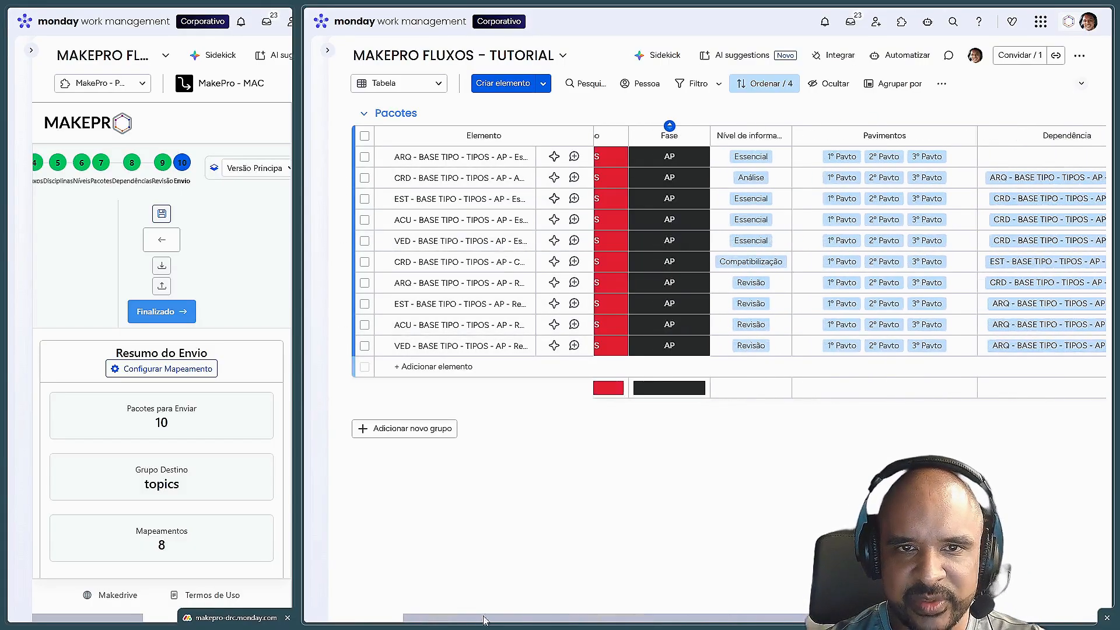
# - Switch the board pane to the Gantt view, bring the package bars into view and expand the extra chart controls
pyautogui.click(427, 93)
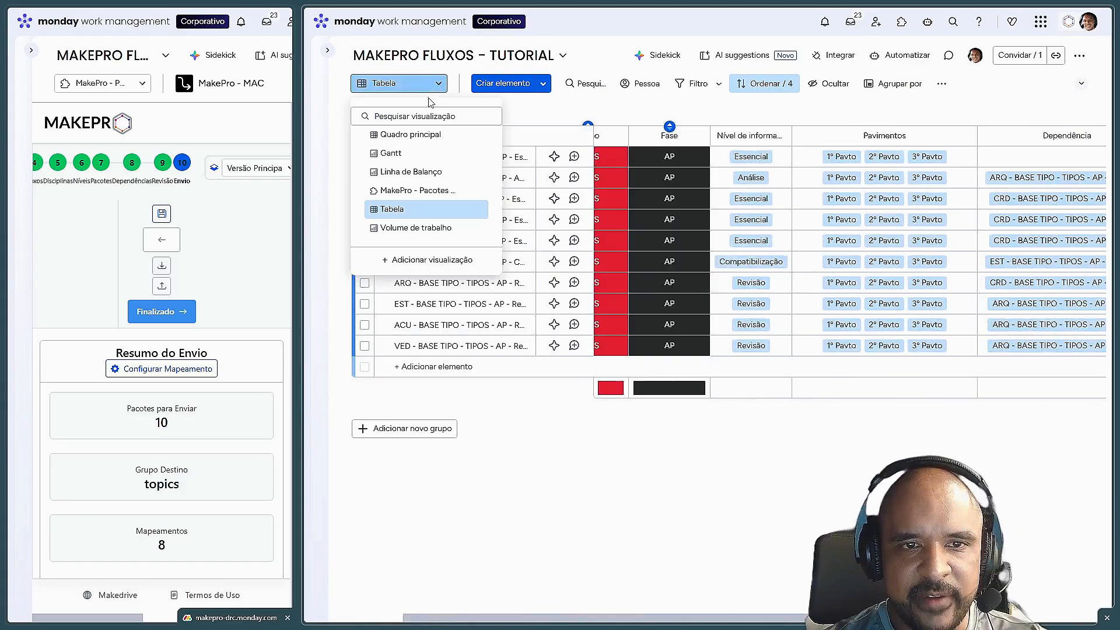
pyautogui.click(411, 156)
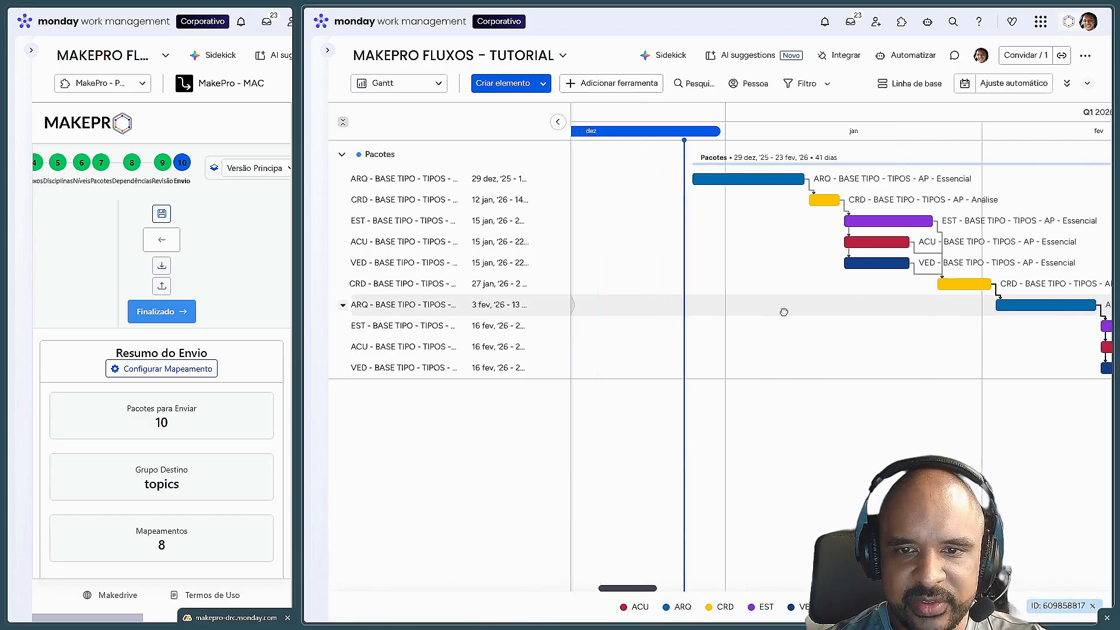
pyautogui.moveTo(784, 313); pyautogui.dragTo(680, 312)
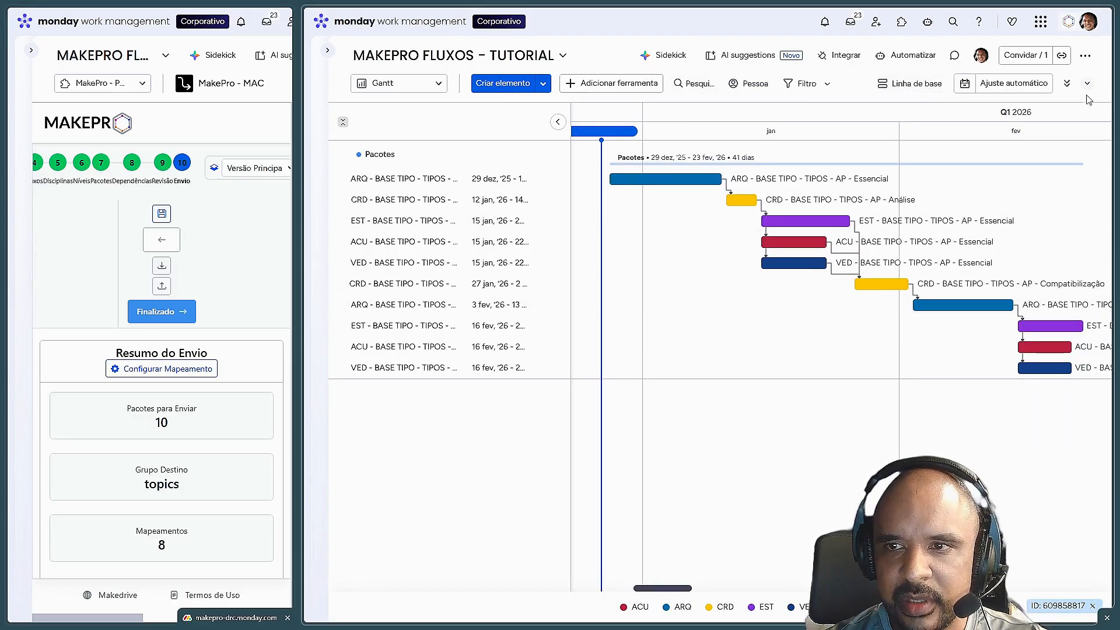
pyautogui.click(1066, 83)
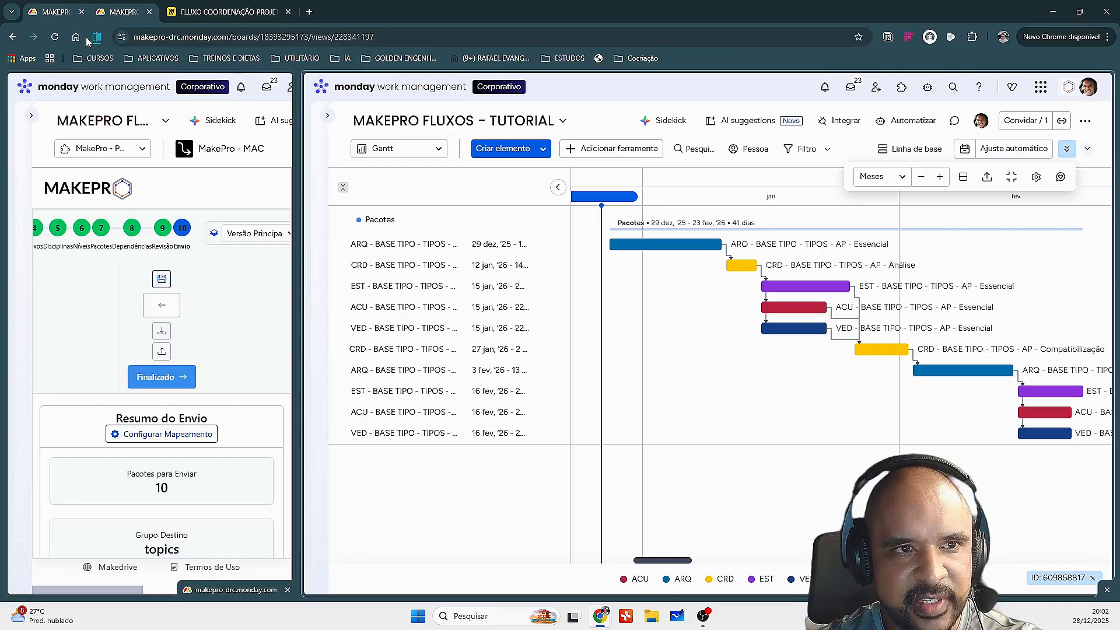
# - Separate the split view and display the Gantt tab full screen on its own
pyautogui.click(97, 37)
pyautogui.click(163, 71)
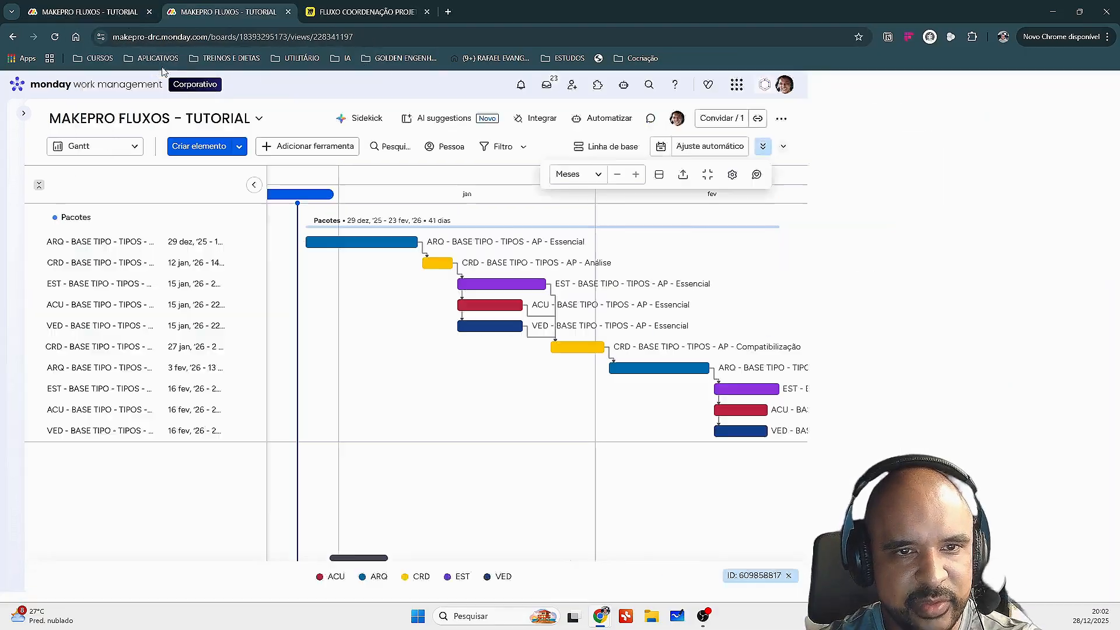
pyautogui.press('F11')
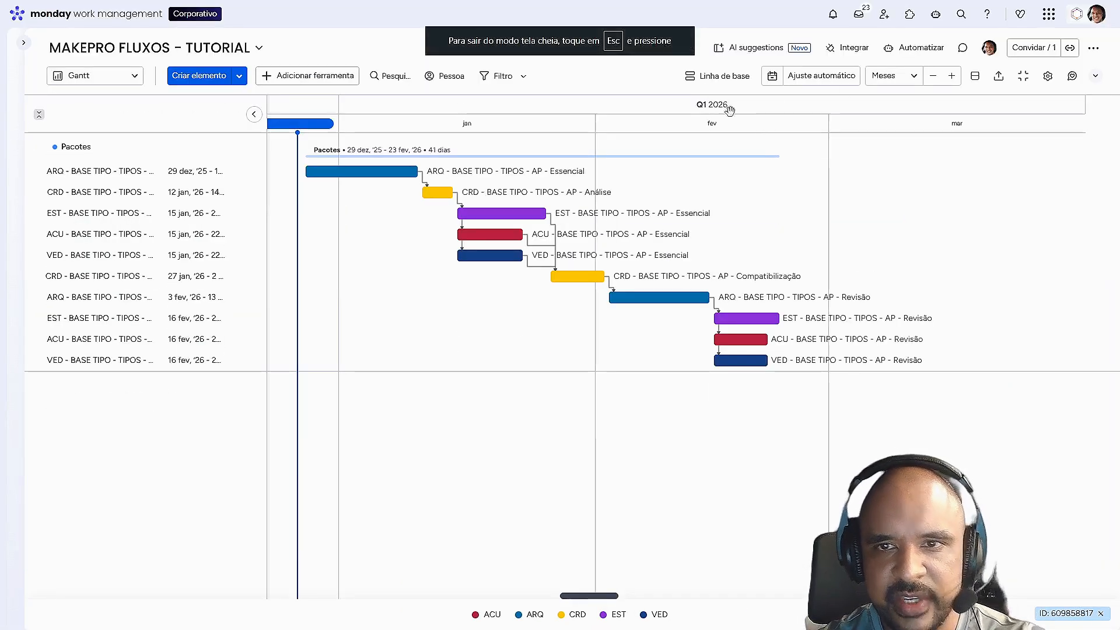
# - Set the Gantt time scale to Dias, centre it on the current date and zoom the timeline out
pyautogui.click(901, 87)
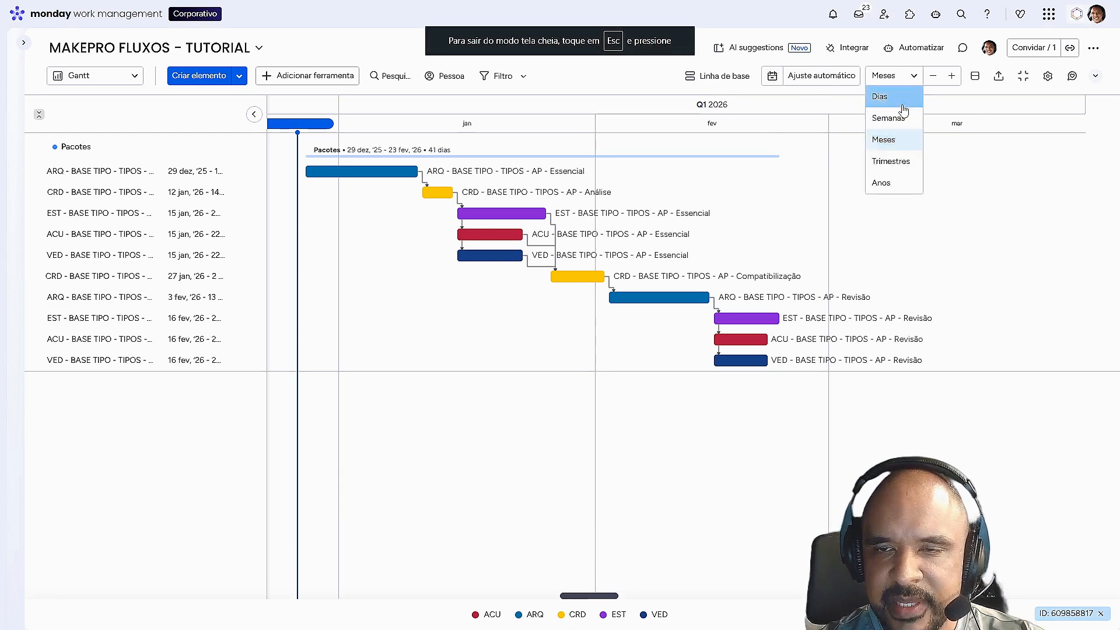
pyautogui.click(898, 95)
pyautogui.click(772, 76)
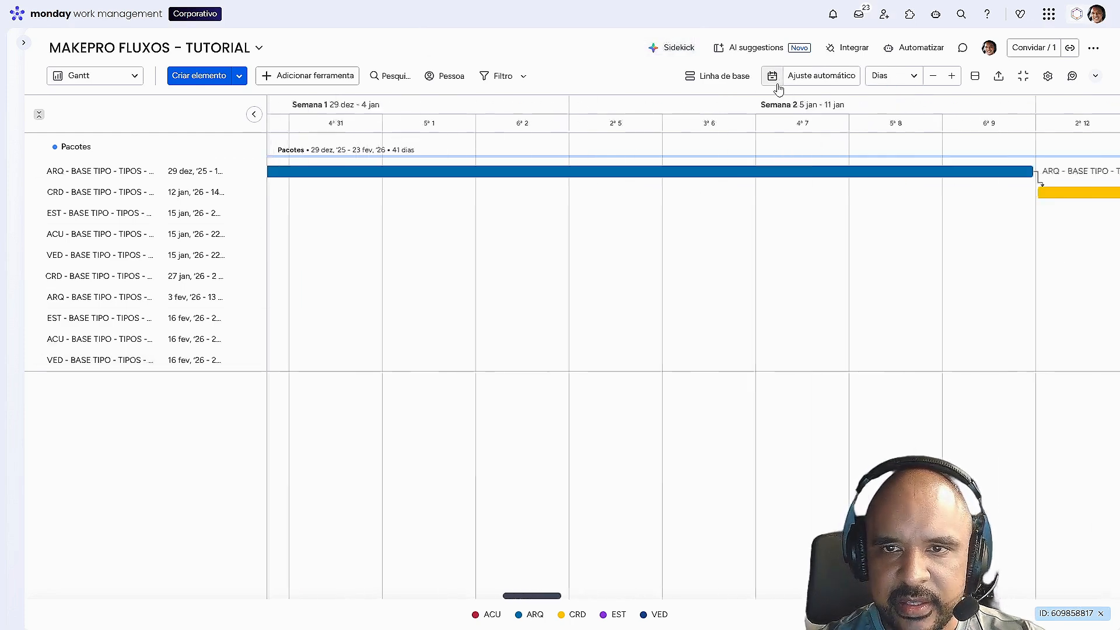
pyautogui.click(934, 78)
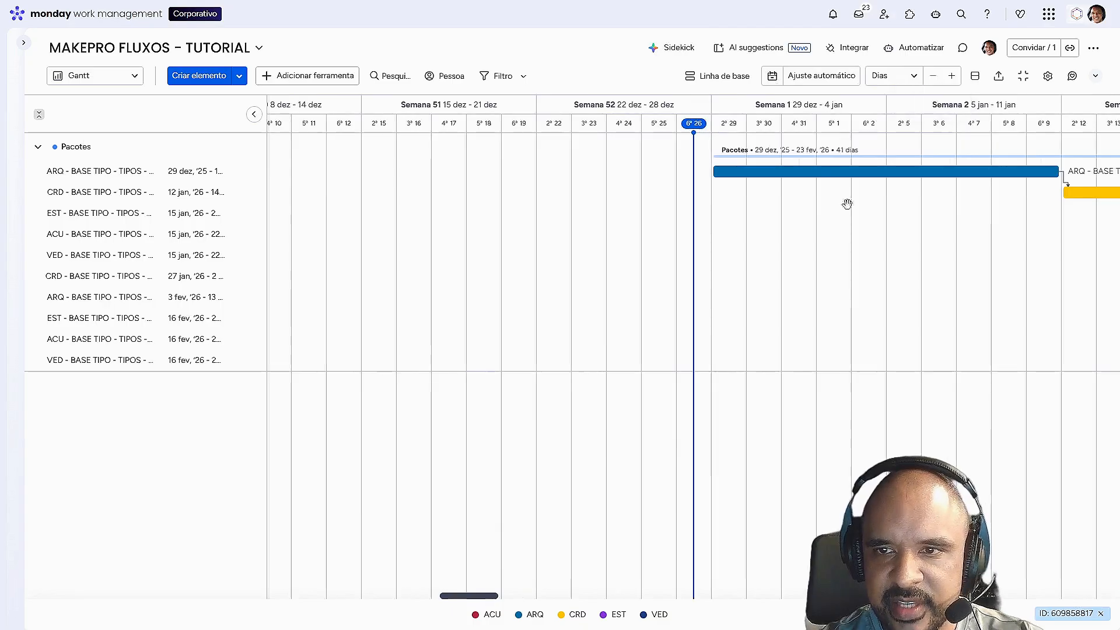
# - Move the ARQ Essencial package to start on 1 January 2026, and return its start to 29 December 2025
pyautogui.moveTo(845, 203); pyautogui.dragTo(510, 268)
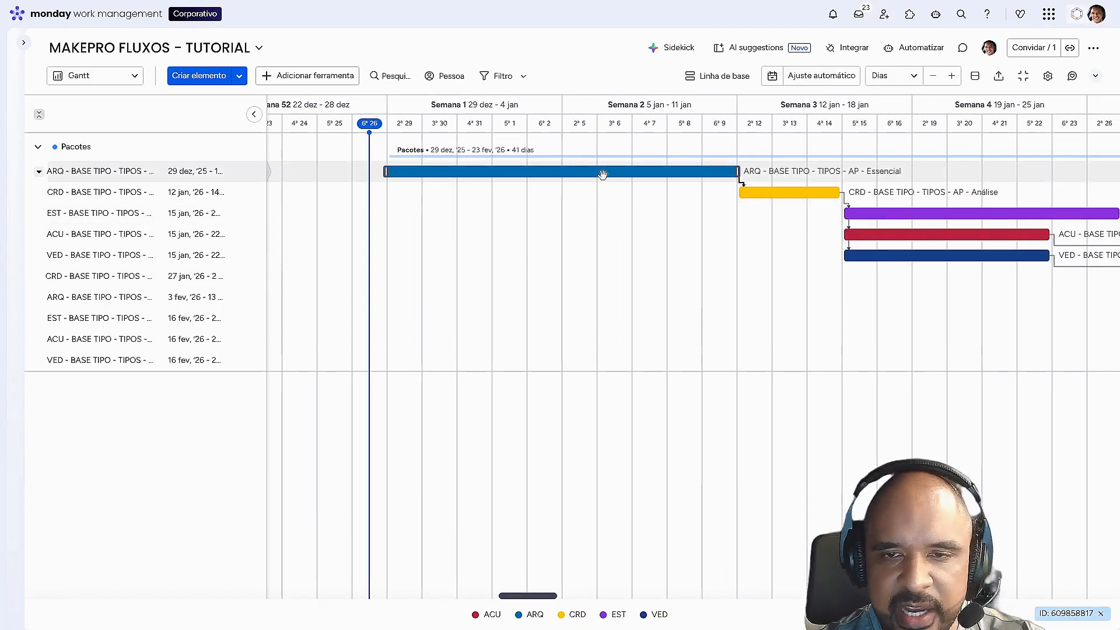
pyautogui.moveTo(590, 210); pyautogui.dragTo(456, 237)
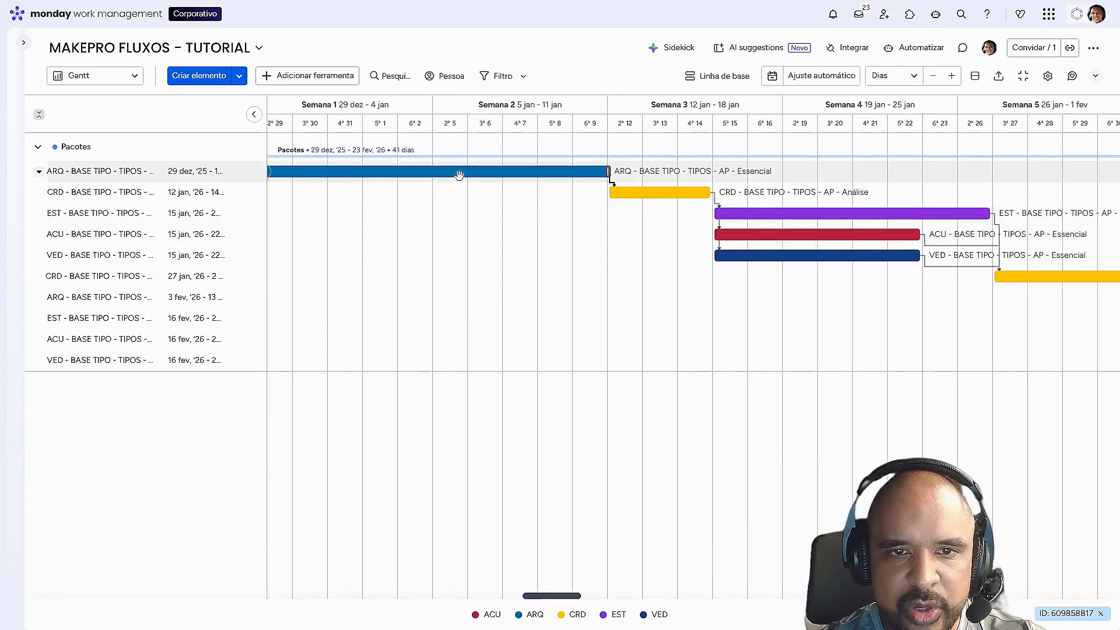
pyautogui.moveTo(458, 171); pyautogui.dragTo(560, 178)
pyautogui.moveTo(605, 265)
pyautogui.mouseDown()
pyautogui.moveTo(474, 212)
pyautogui.moveTo(686, 215)
pyautogui.mouseUp()
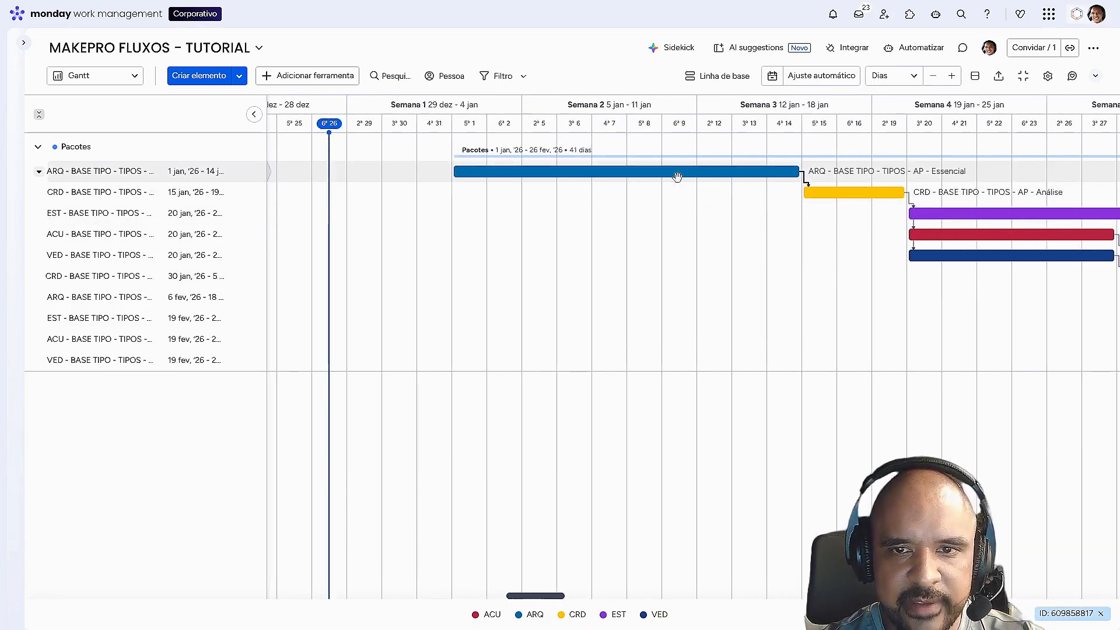
pyautogui.moveTo(678, 172); pyautogui.dragTo(587, 170)
# - Move the CRD Análise package to start on 14 January 2026 and accept updating the delay between the tasks
pyautogui.moveTo(655, 245); pyautogui.dragTo(380, 280)
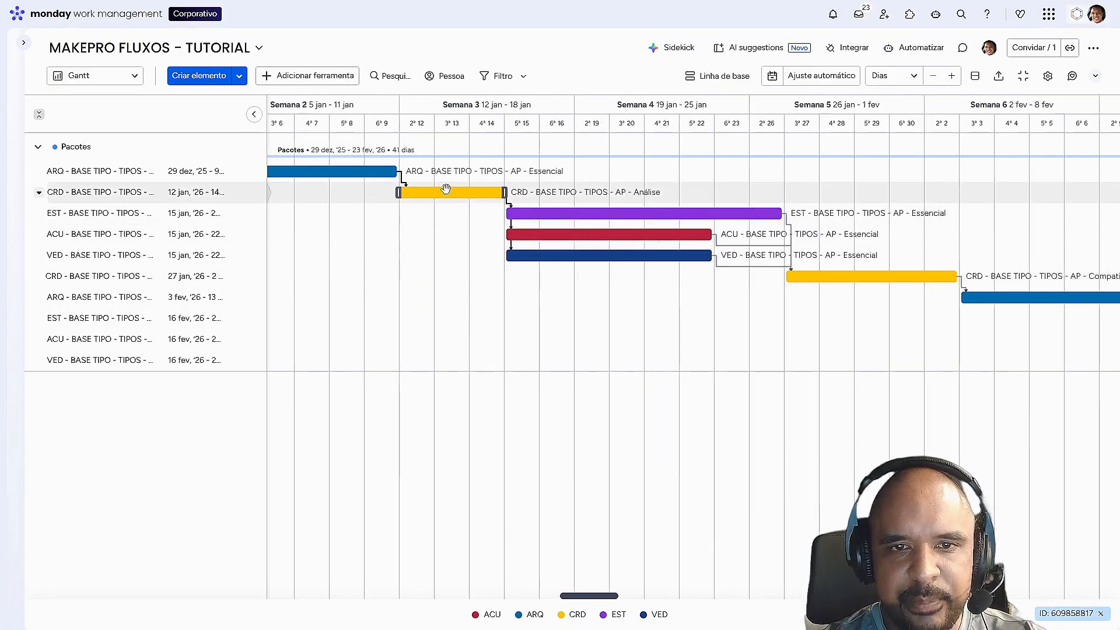
pyautogui.moveTo(445, 192)
pyautogui.mouseDown()
pyautogui.moveTo(548, 192)
pyautogui.moveTo(447, 192)
pyautogui.mouseUp()
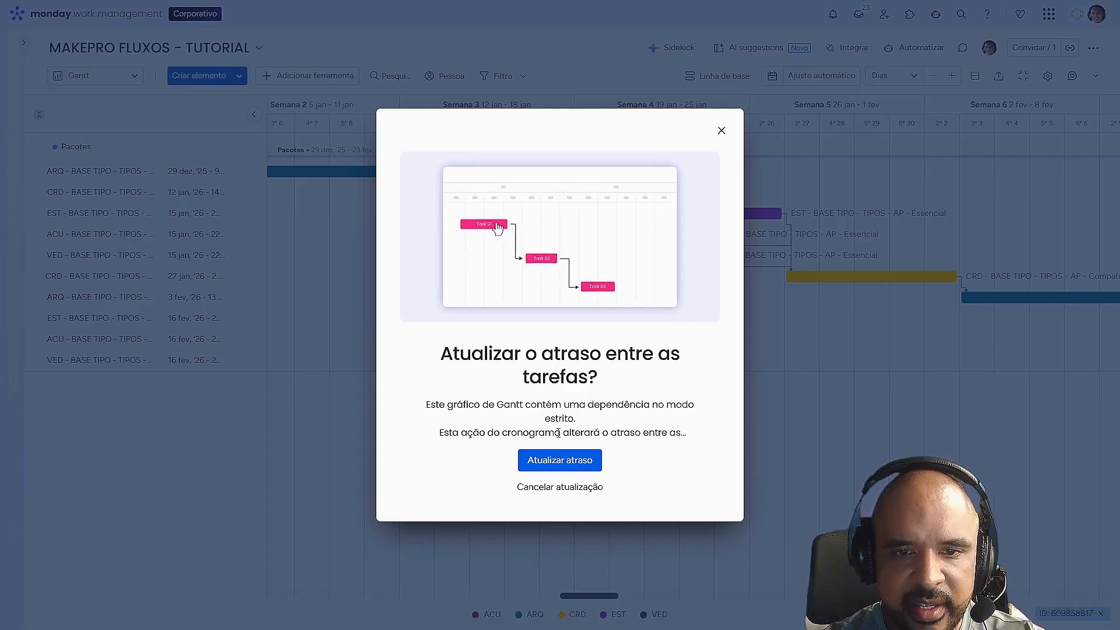
pyautogui.click(561, 459)
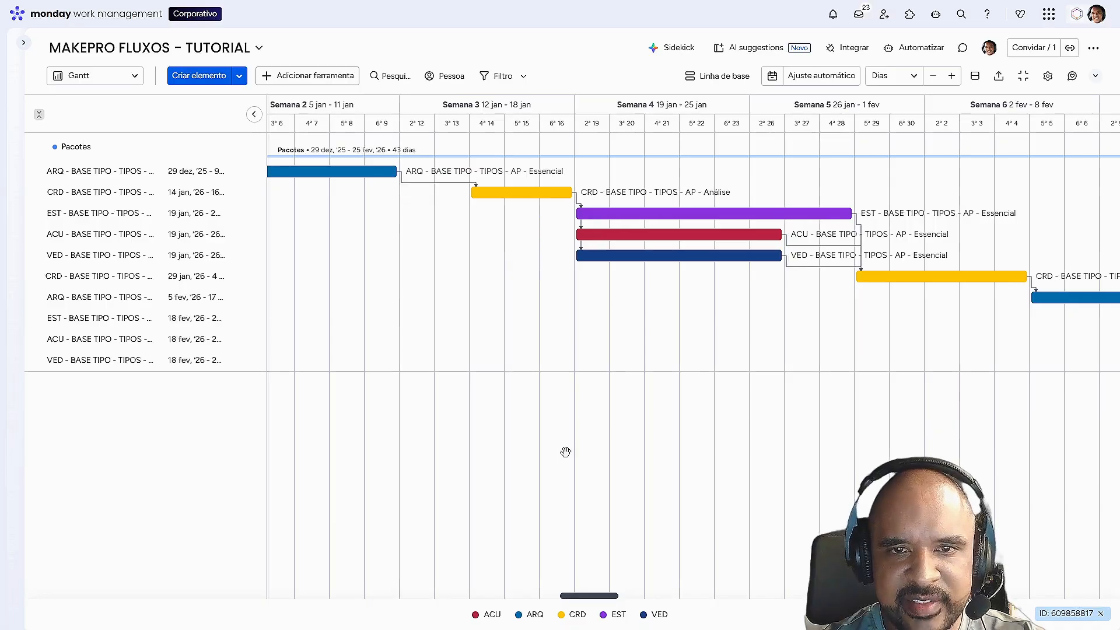
# - Shorten the ARQ Revisão package so that it ends on 12 February 2026
pyautogui.hscroll(6, 565, 452)
pyautogui.hscroll(8, 578, 390)
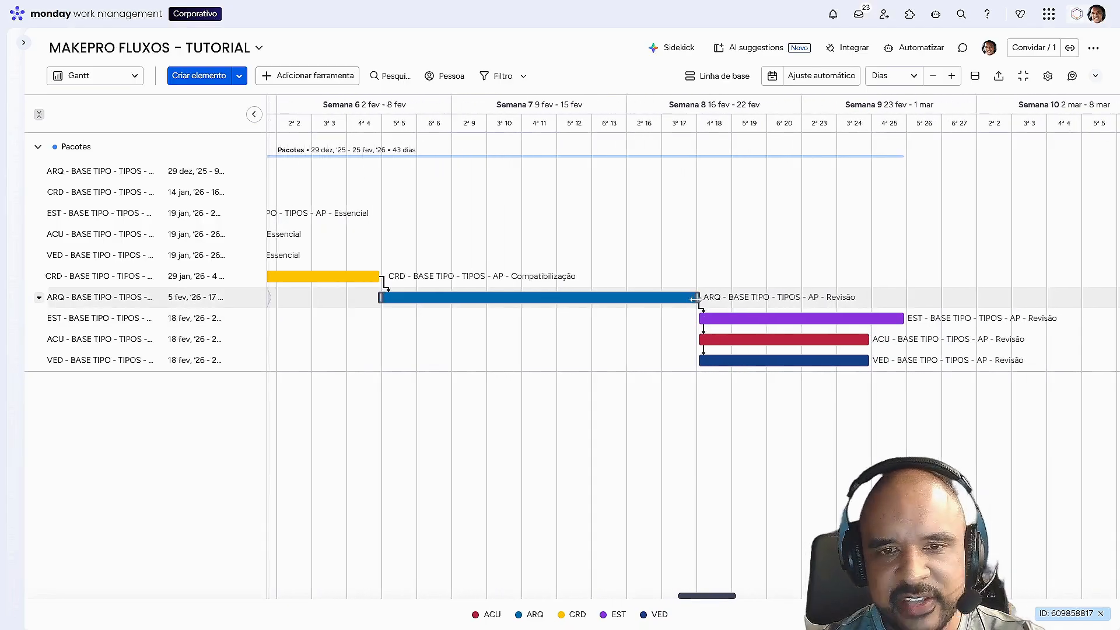
pyautogui.moveTo(694, 298); pyautogui.dragTo(588, 298)
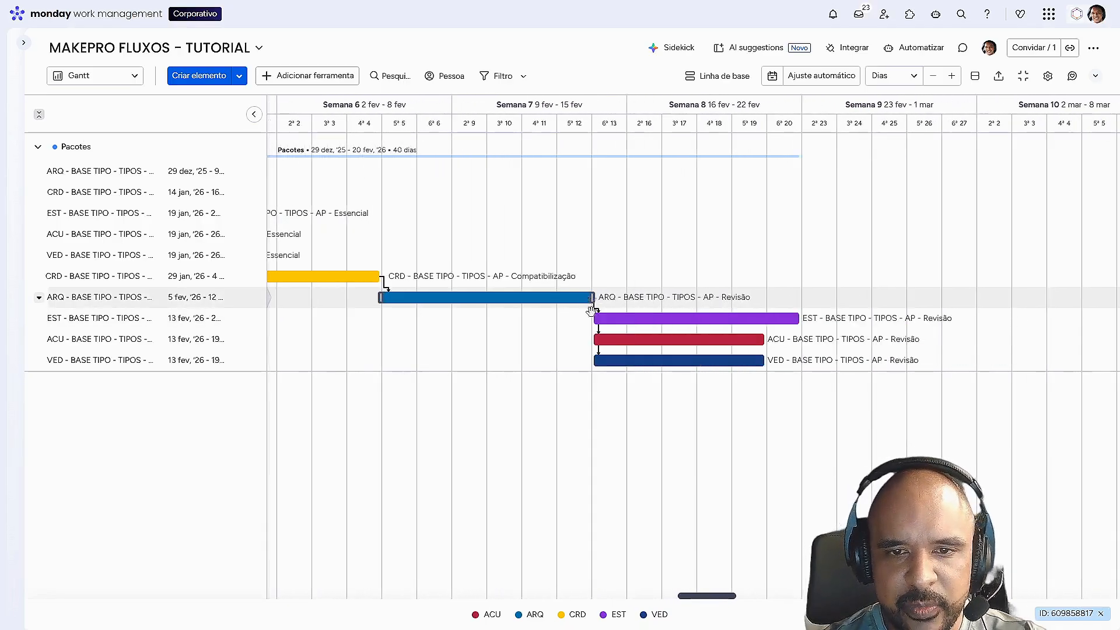
pyautogui.moveTo(429, 369); pyautogui.dragTo(758, 377)
pyautogui.moveTo(617, 362); pyautogui.dragTo(717, 352)
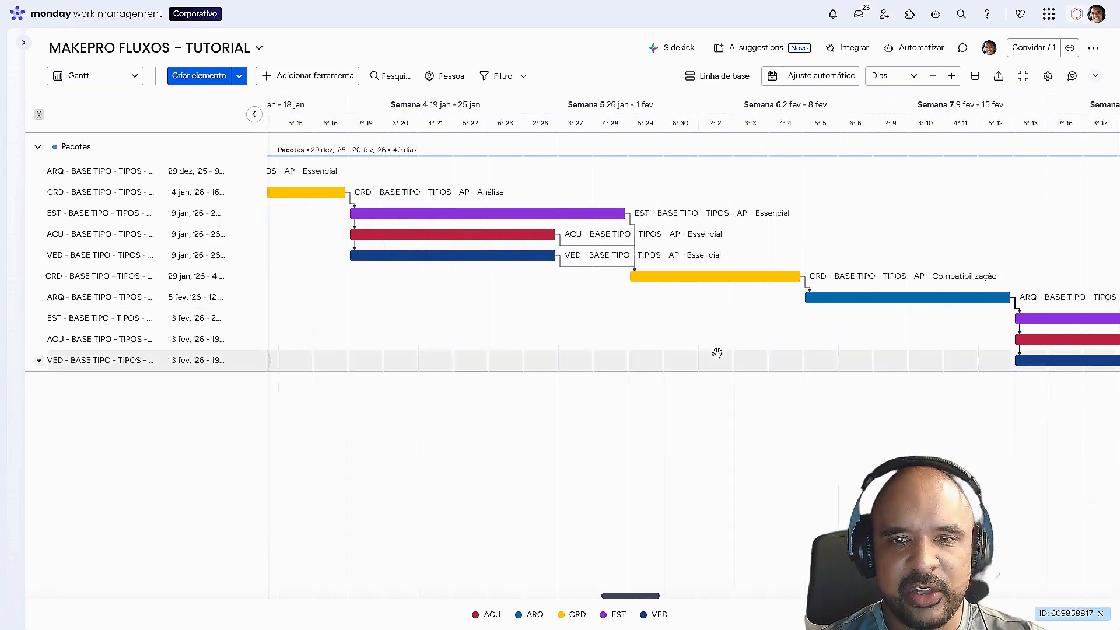
pyautogui.moveTo(510, 333); pyautogui.dragTo(672, 325)
pyautogui.moveTo(777, 324); pyautogui.dragTo(585, 323)
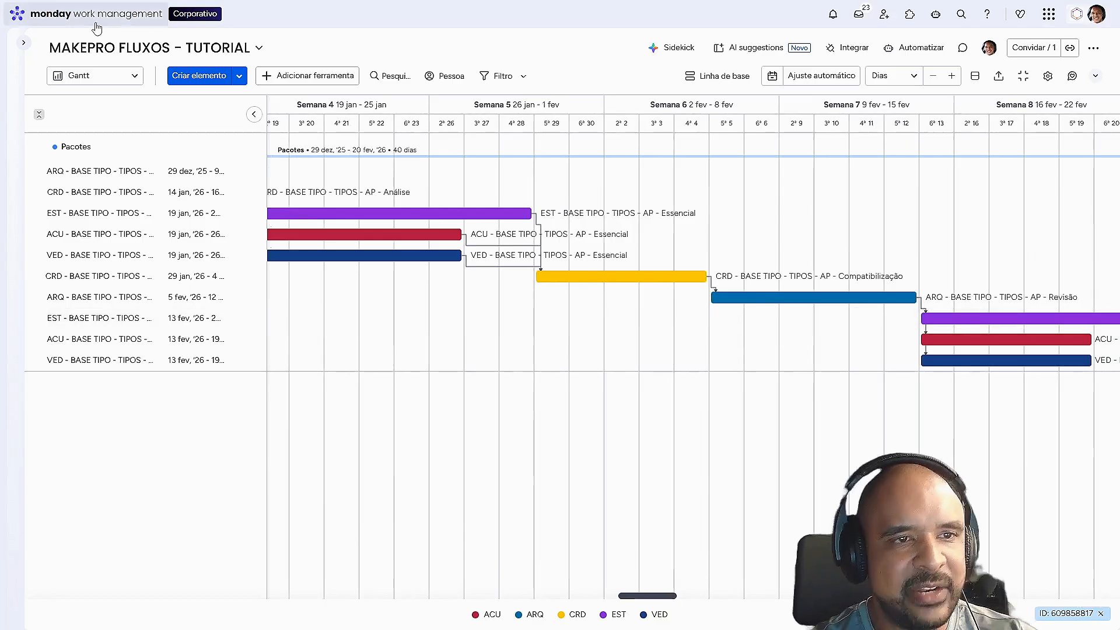
# - Switch the MAKEPRO FLUXOS board to the Tabela view and check the subelements of the ARQ Essencial package
pyautogui.click(105, 75)
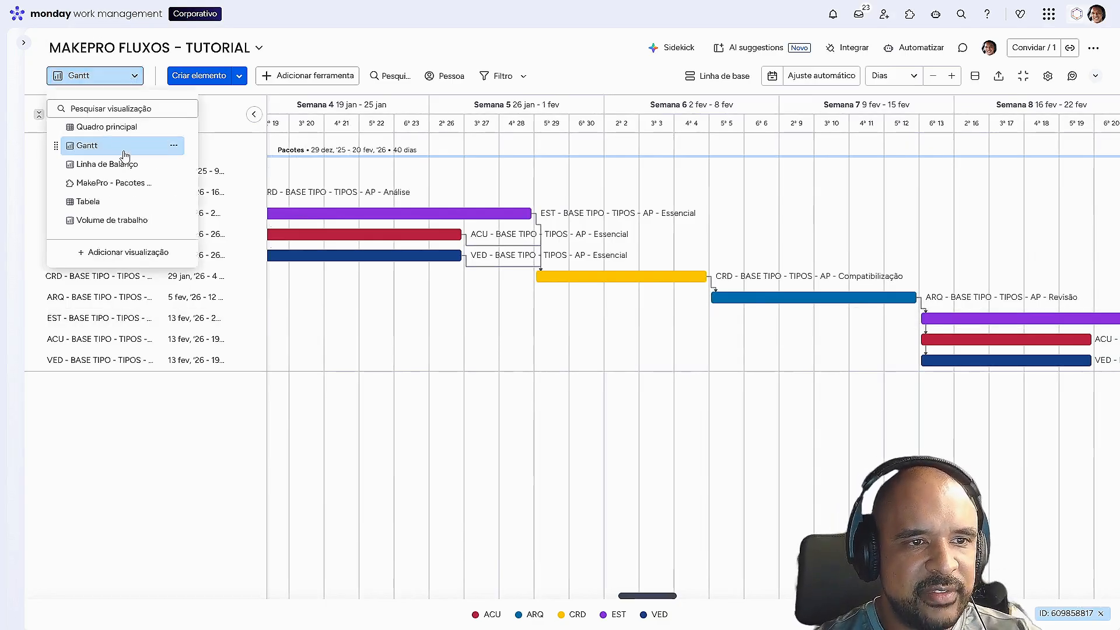
pyautogui.click(121, 202)
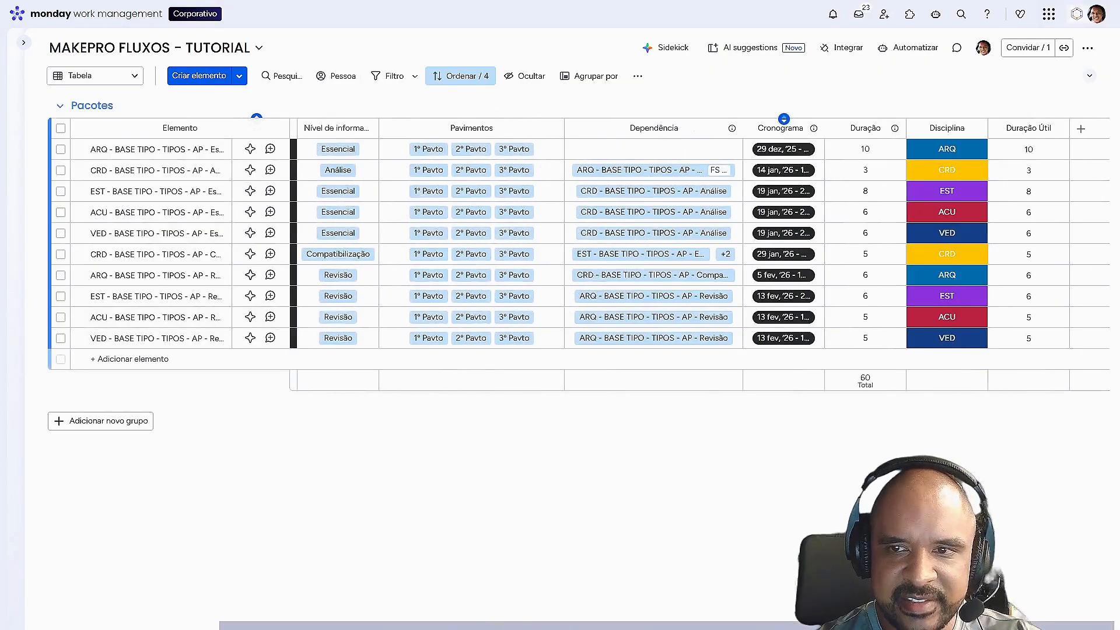
pyautogui.click(84, 150)
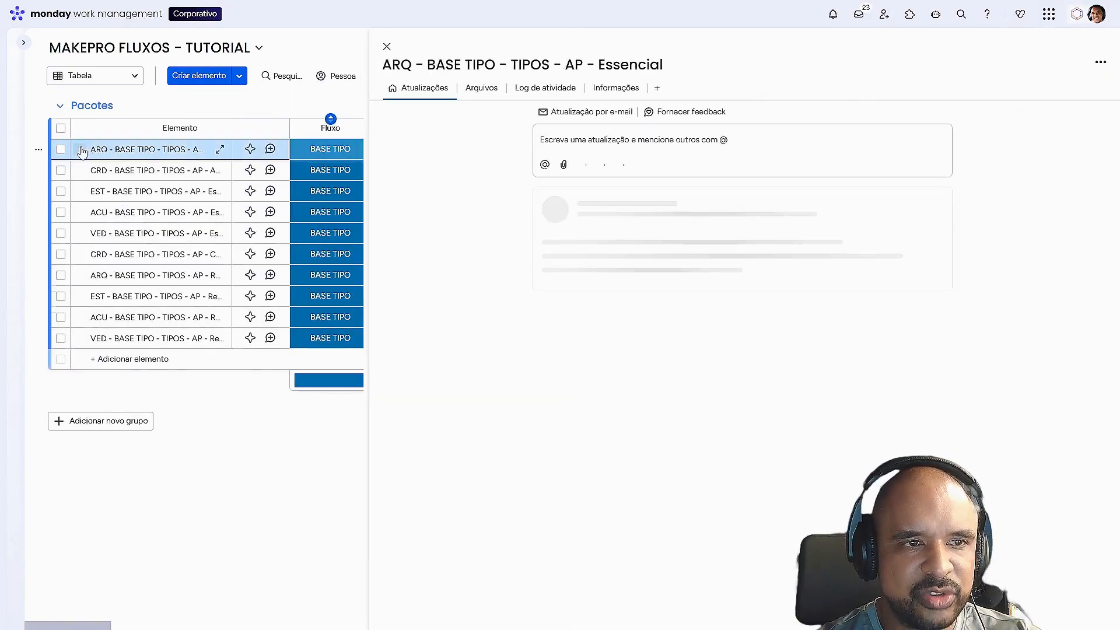
pyautogui.click(386, 46)
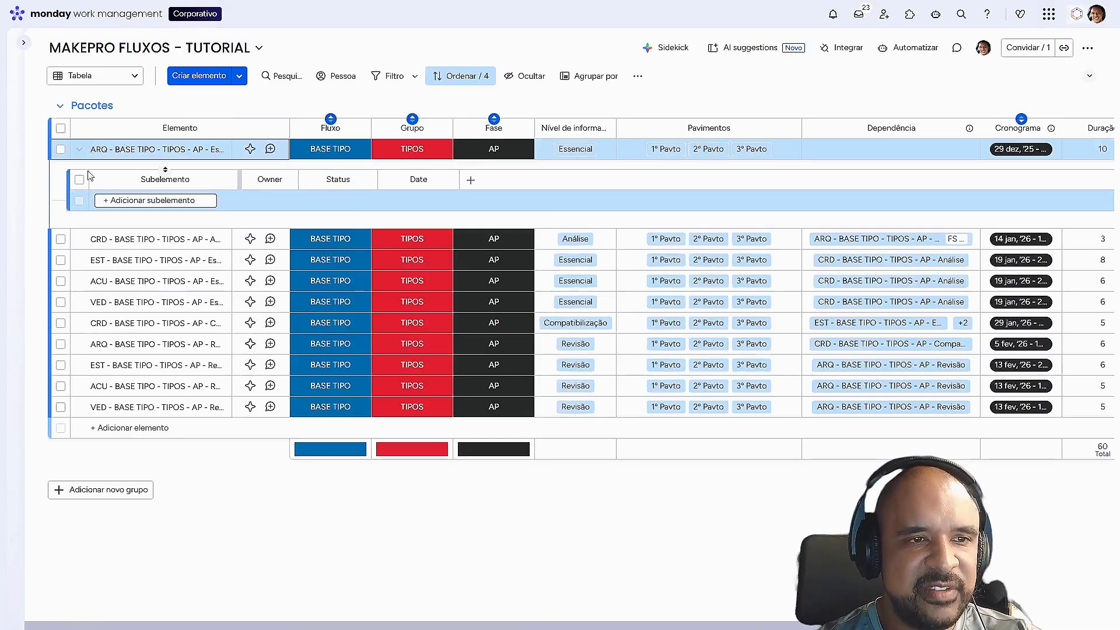
pyautogui.click(80, 152)
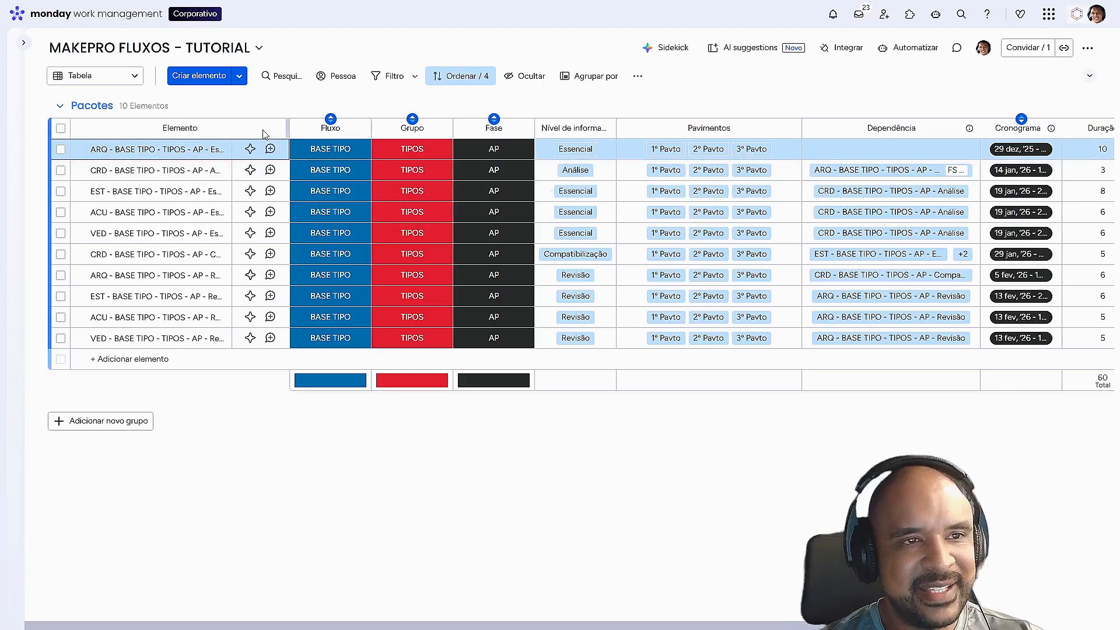
# - Open the MAKEPRO PCTE - Curso Drcpro board and go to the Dependências stage of its MakePro EP configuration
pyautogui.click(28, 47)
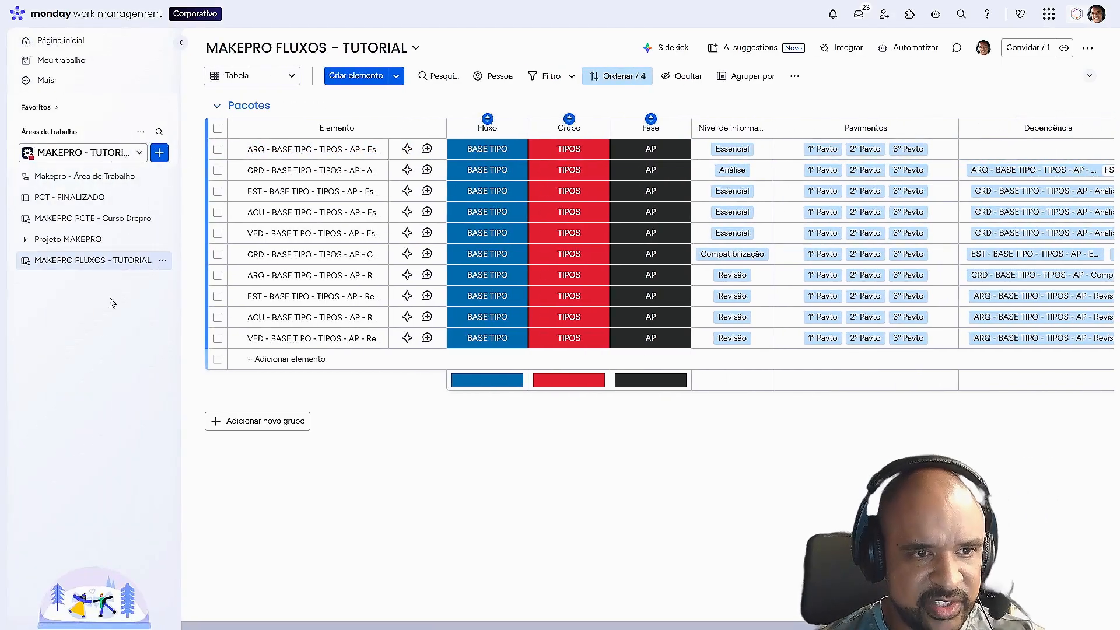
pyautogui.click(70, 216)
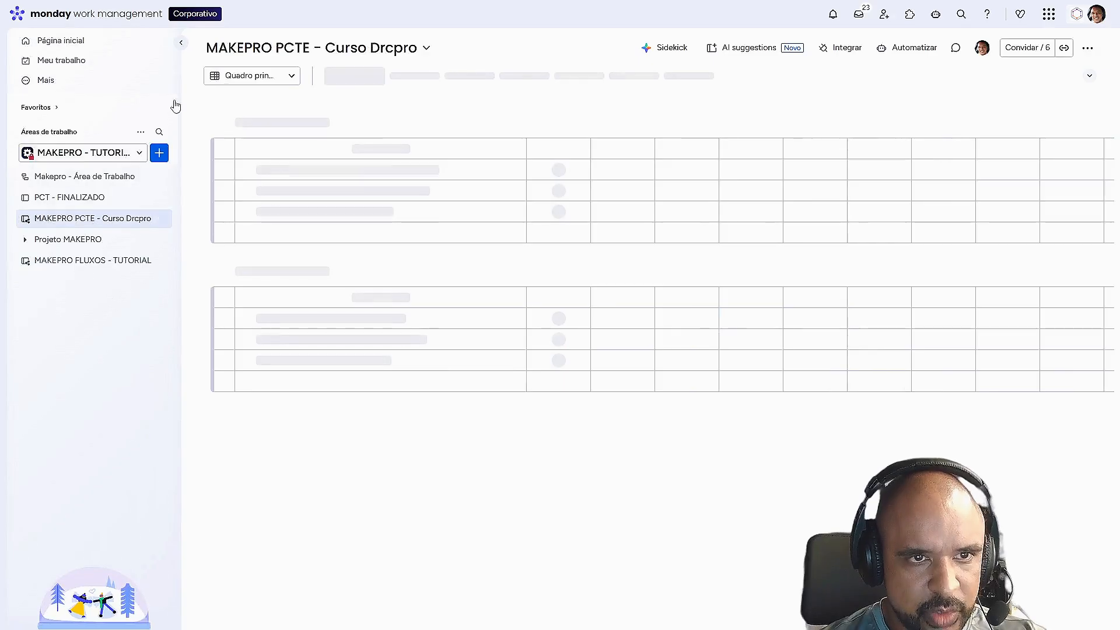
pyautogui.click(181, 42)
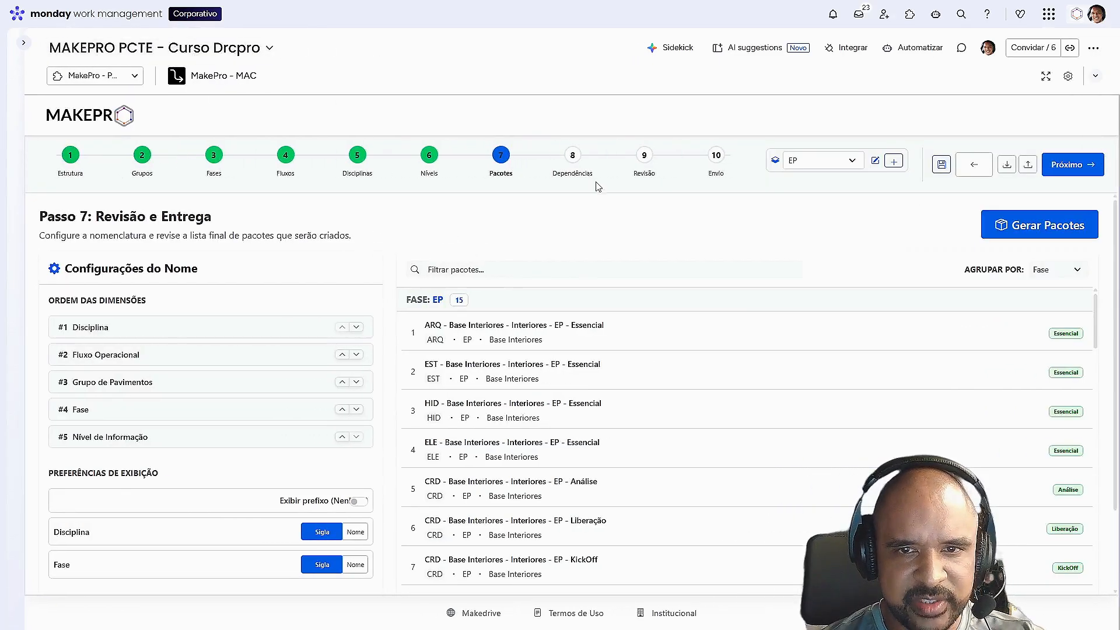
pyautogui.click(573, 157)
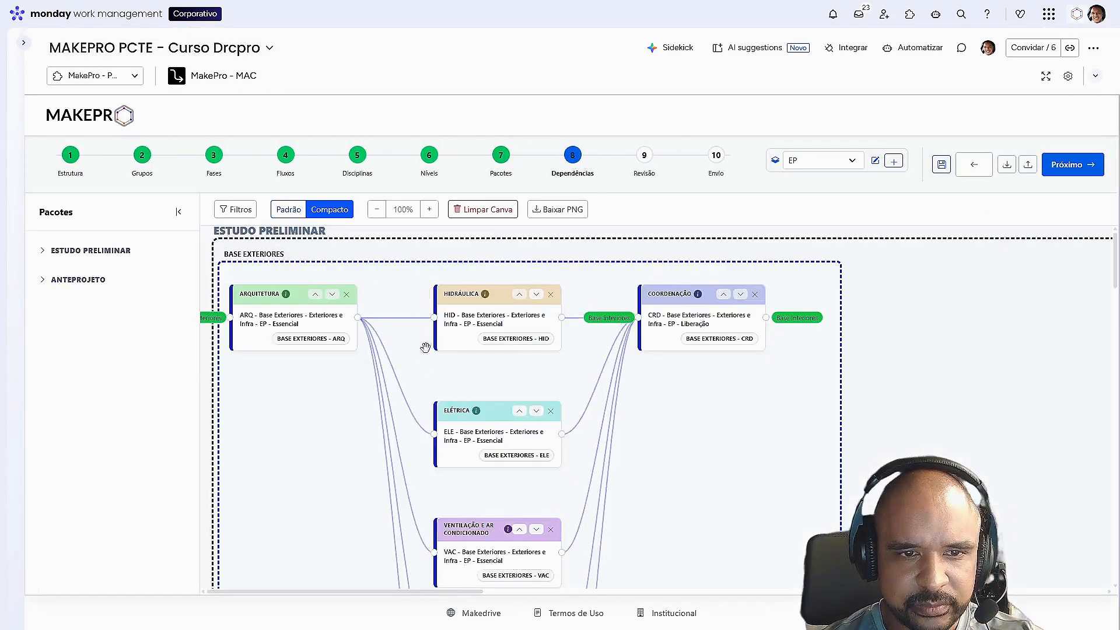
# - Examine the package dependency flows of the Estudo Preliminar and Anteprojeto phases across the whole canvas
pyautogui.moveTo(337, 437); pyautogui.dragTo(351, 387)
pyautogui.hotkey('ctrl', '-')
pyautogui.hotkey('ctrl', '-')
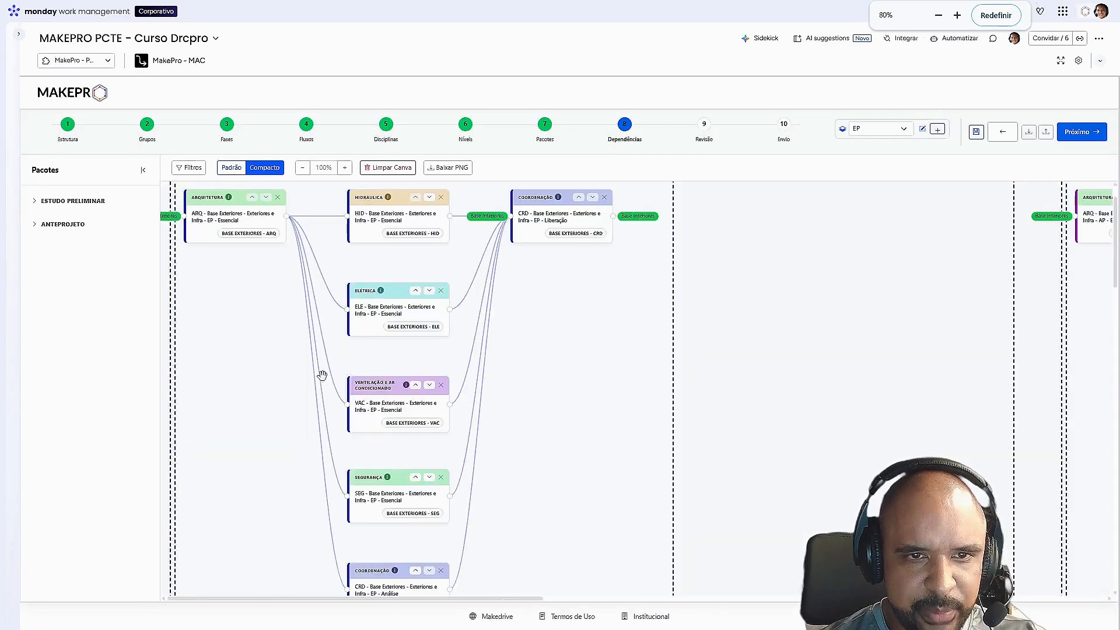
pyautogui.click(302, 167)
pyautogui.click(302, 167)
pyautogui.click(302, 167)
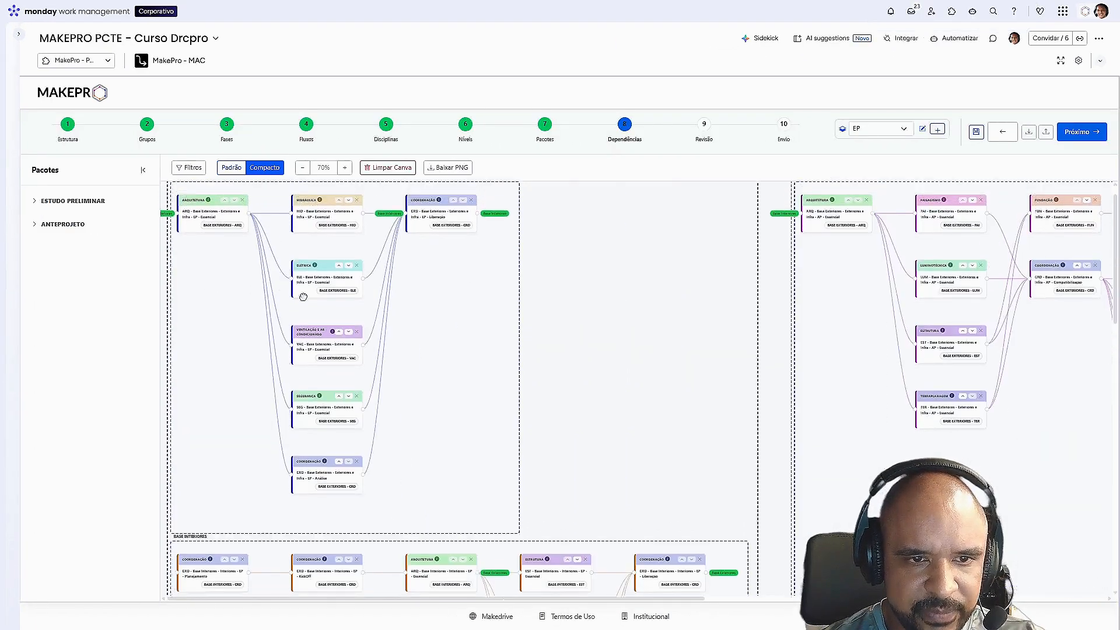
pyautogui.moveTo(471, 494); pyautogui.dragTo(311, 367)
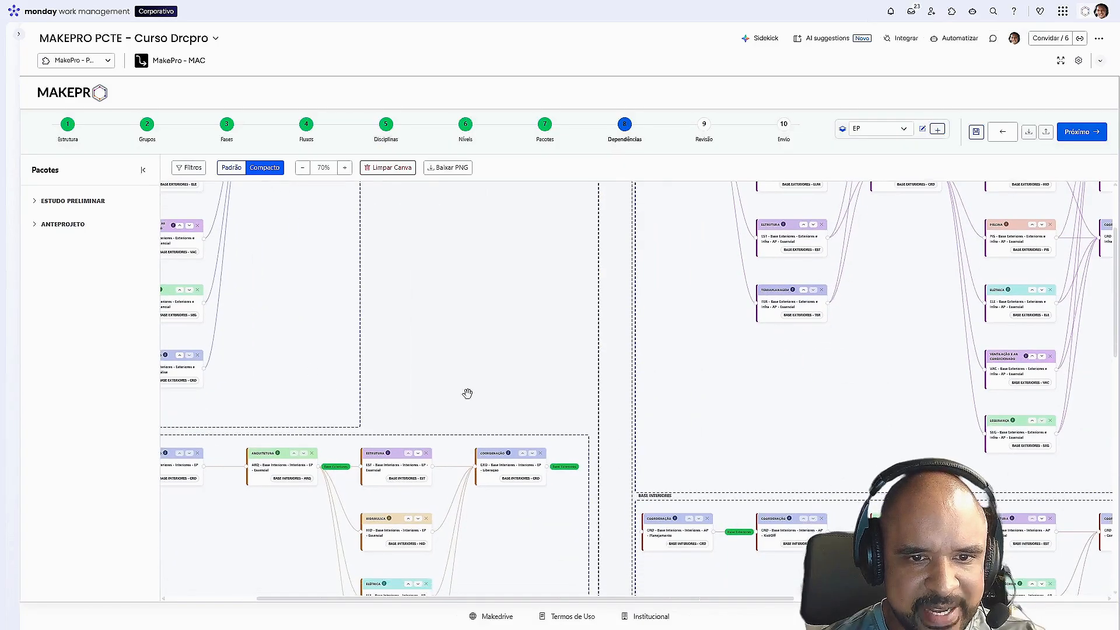
pyautogui.moveTo(470, 394); pyautogui.dragTo(377, 295)
pyautogui.moveTo(672, 334); pyautogui.dragTo(429, 514)
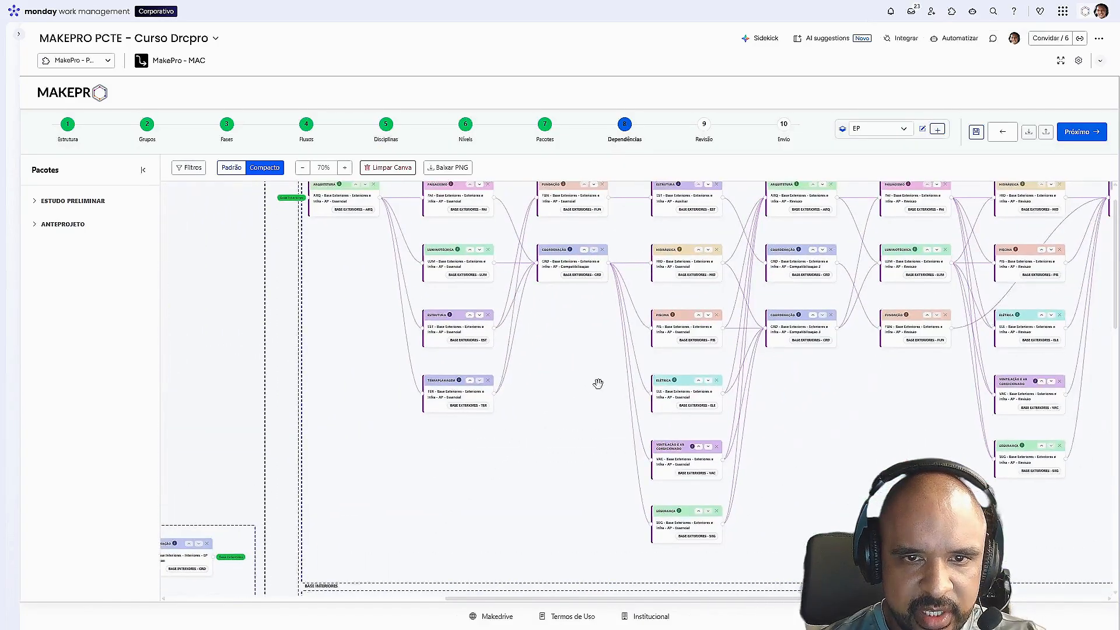
pyautogui.moveTo(597, 383); pyautogui.dragTo(379, 507)
pyautogui.scroll(-10, 865, 327)
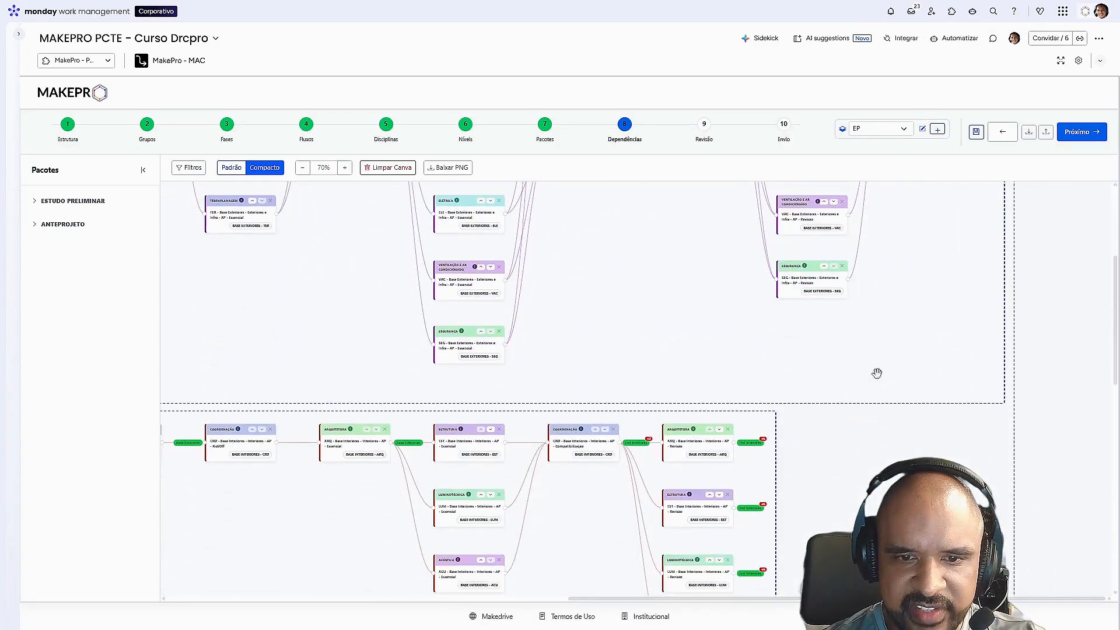
pyautogui.scroll(-10, 856, 331)
pyautogui.hscroll(-3, 855, 331)
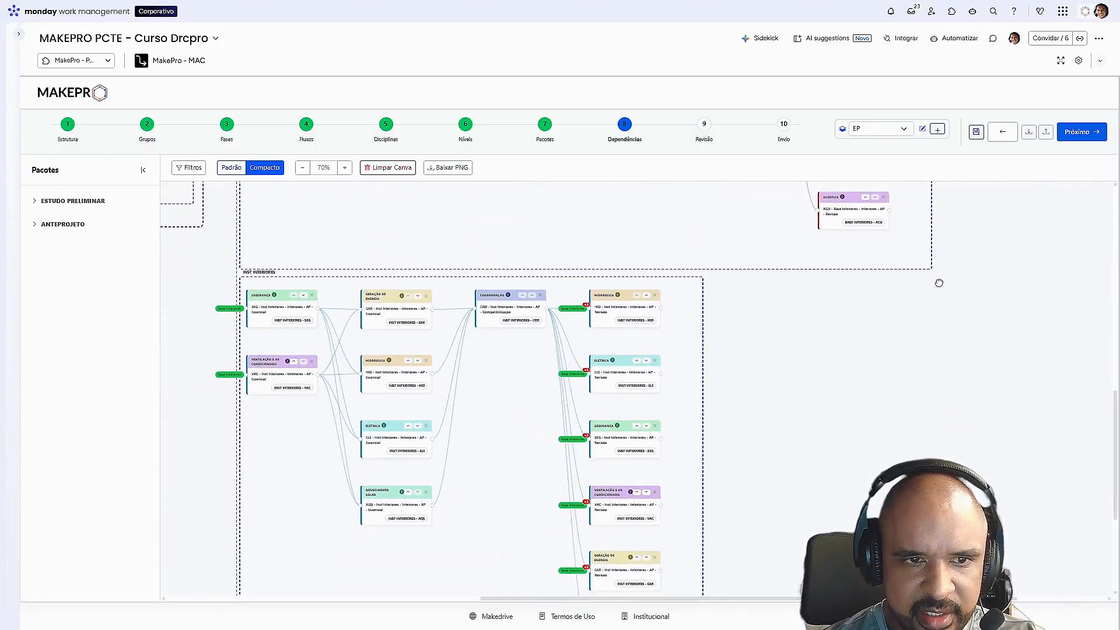
pyautogui.moveTo(935, 273); pyautogui.dragTo(1113, 453)
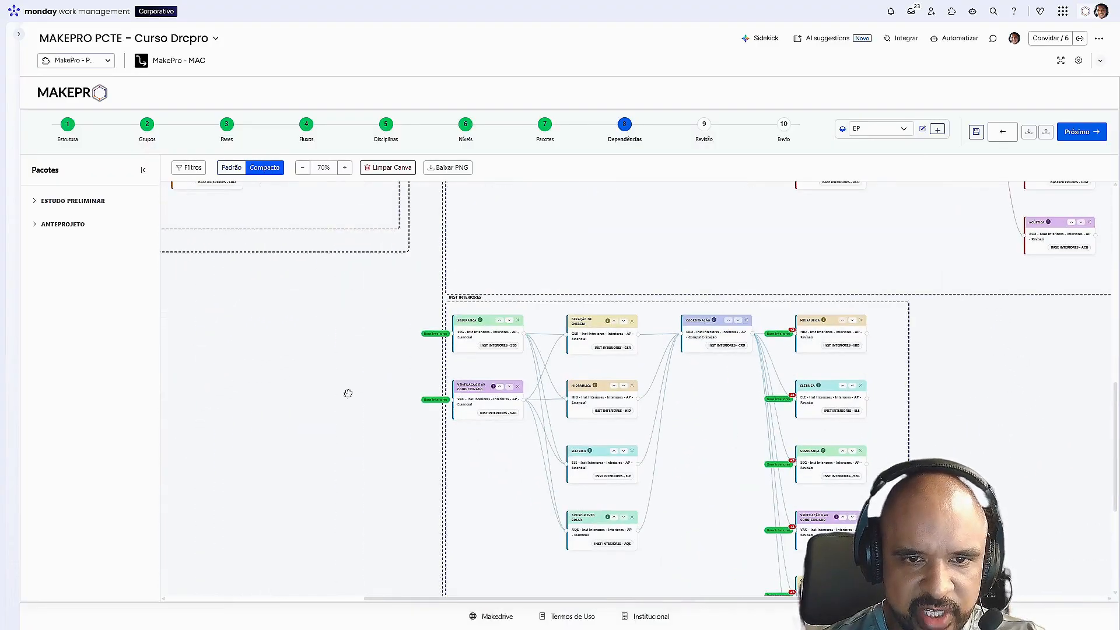
pyautogui.moveTo(348, 393); pyautogui.dragTo(584, 629)
pyautogui.moveTo(549, 398); pyautogui.dragTo(579, 589)
pyautogui.moveTo(577, 332); pyautogui.dragTo(651, 533)
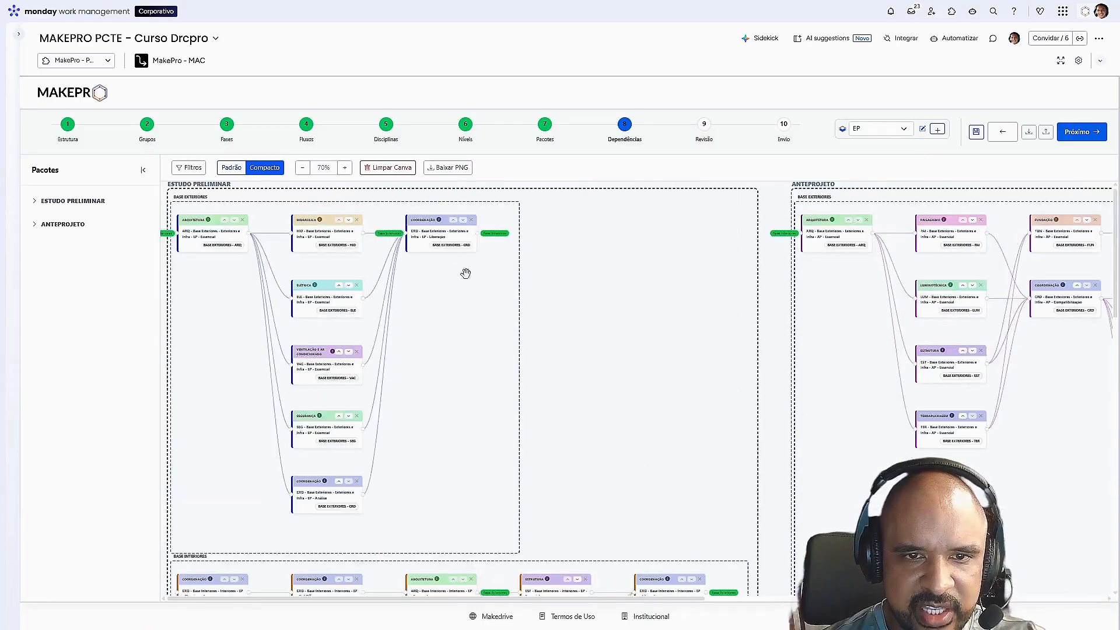
# - Follow the outgoing Base Interiores link of the CRD Base Exteriores EP Liberação package to its linked package, and return through the Base Exteriores link
pyautogui.click(345, 167)
pyautogui.click(345, 167)
pyautogui.click(344, 168)
pyautogui.click(345, 167)
pyautogui.click(344, 167)
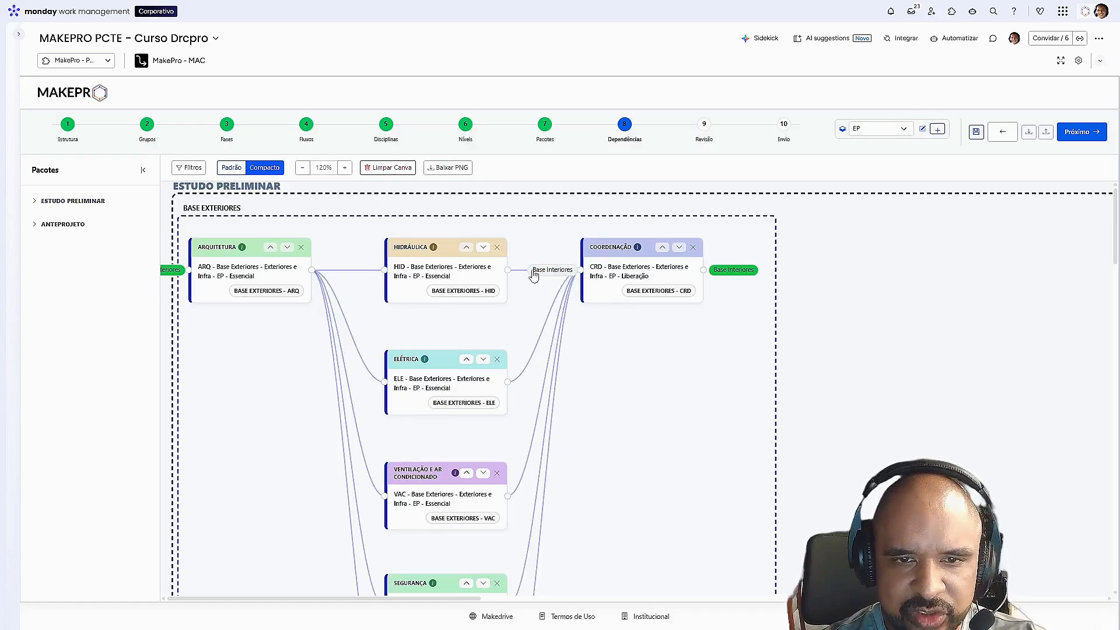
pyautogui.click(231, 168)
pyautogui.click(250, 170)
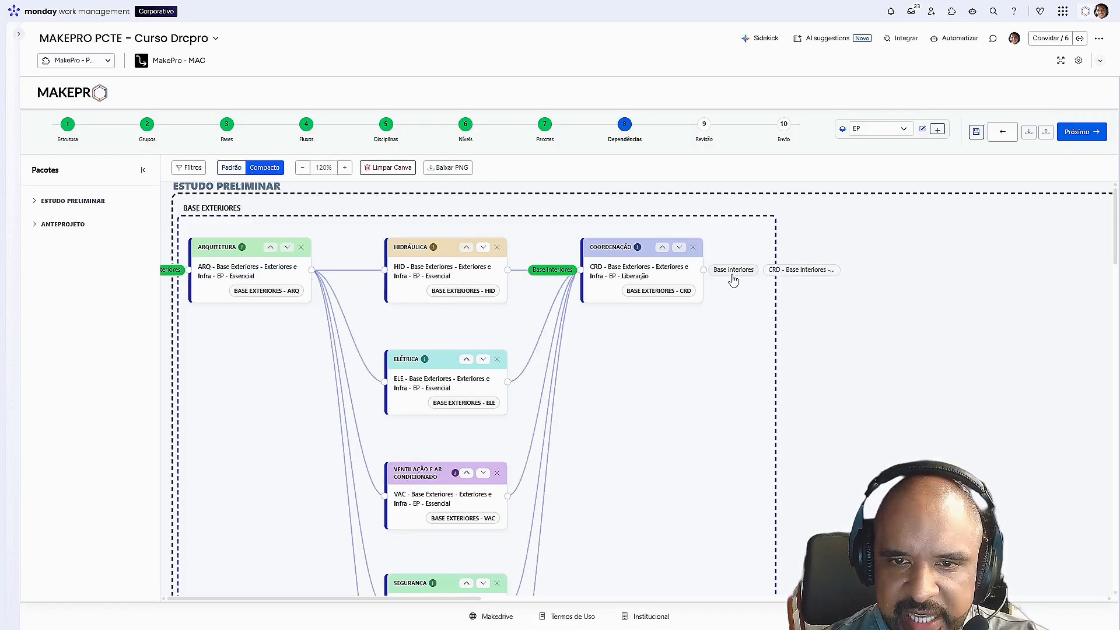
pyautogui.click(790, 275)
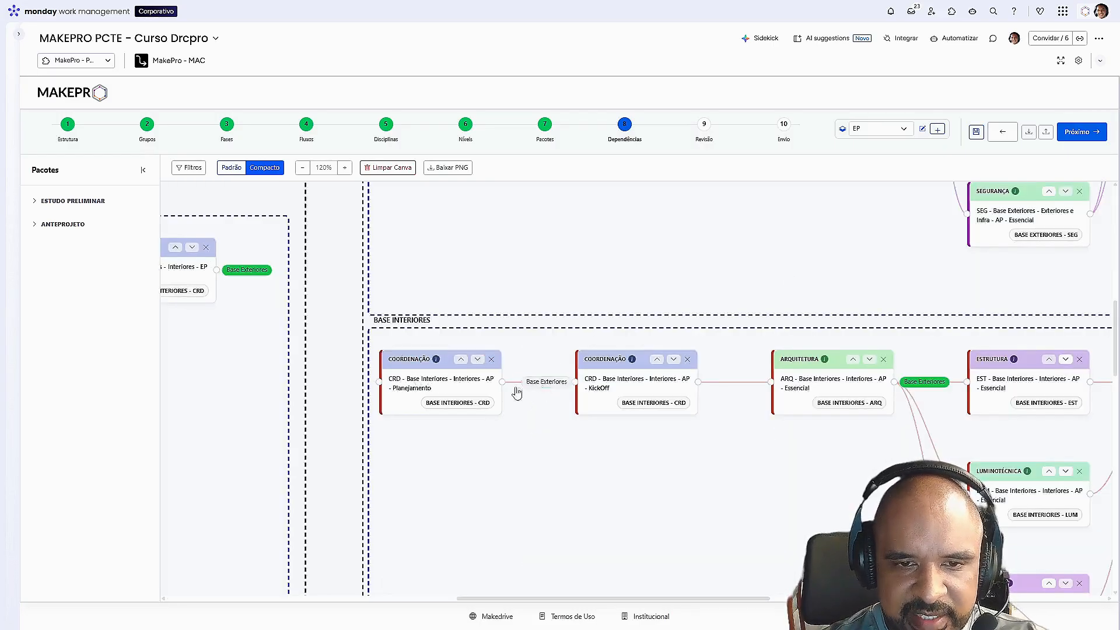
pyautogui.moveTo(504, 439); pyautogui.dragTo(388, 406)
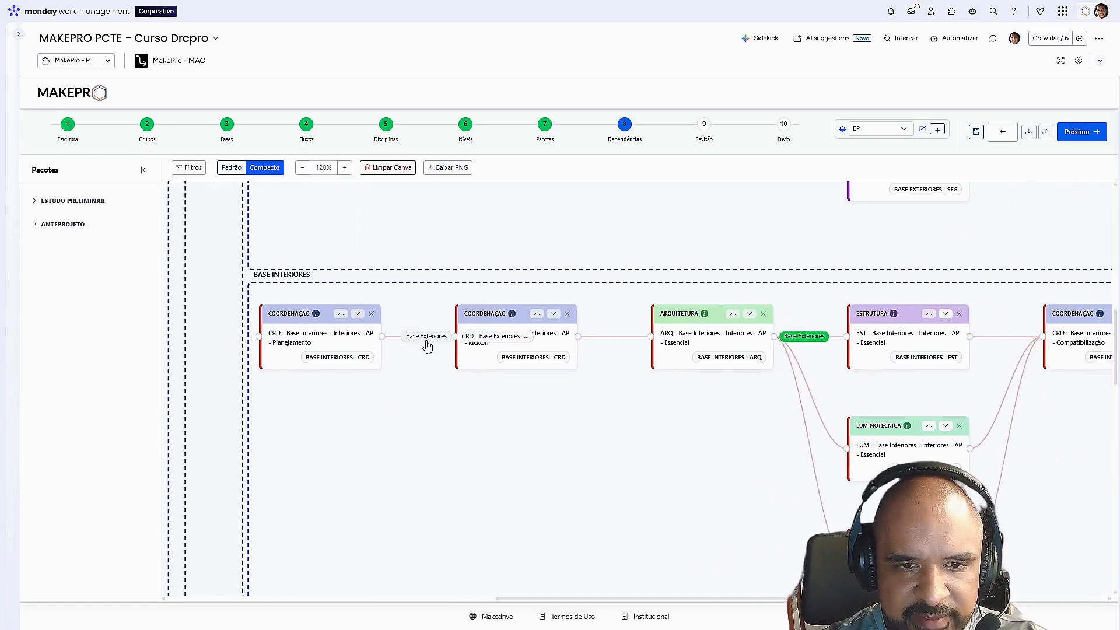
pyautogui.click(510, 336)
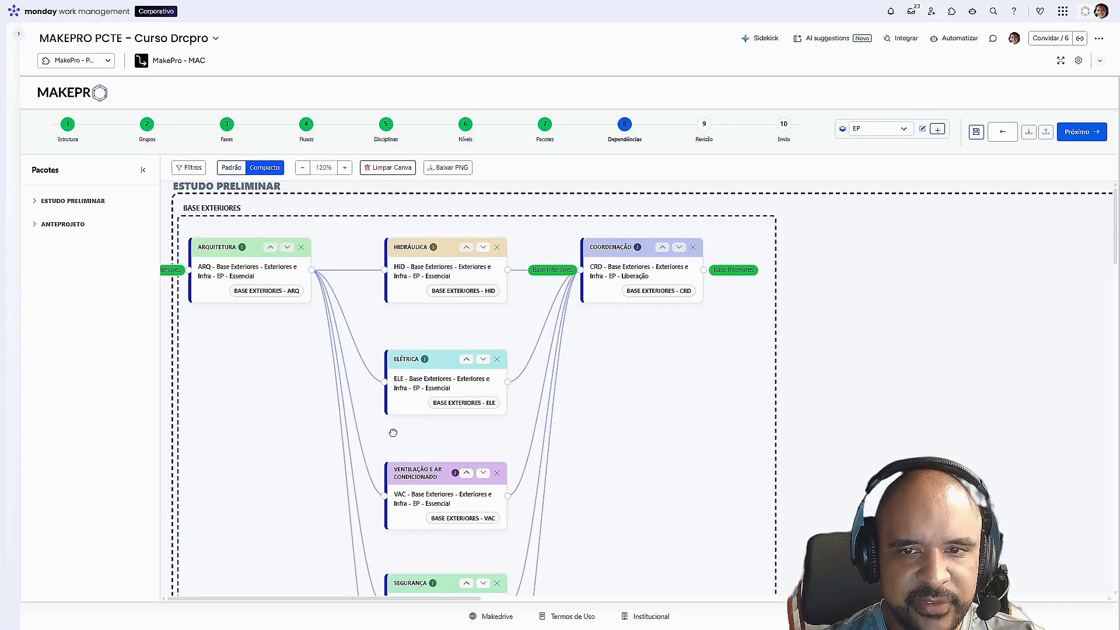
# - Follow the incoming Base Interiores link of the CRD Base Exteriores EP Liberação package, and return to the start of the Estudo Preliminar flow
pyautogui.moveTo(629, 424)
pyautogui.mouseDown()
pyautogui.moveTo(633, 390)
pyautogui.moveTo(630, 443)
pyautogui.mouseUp()
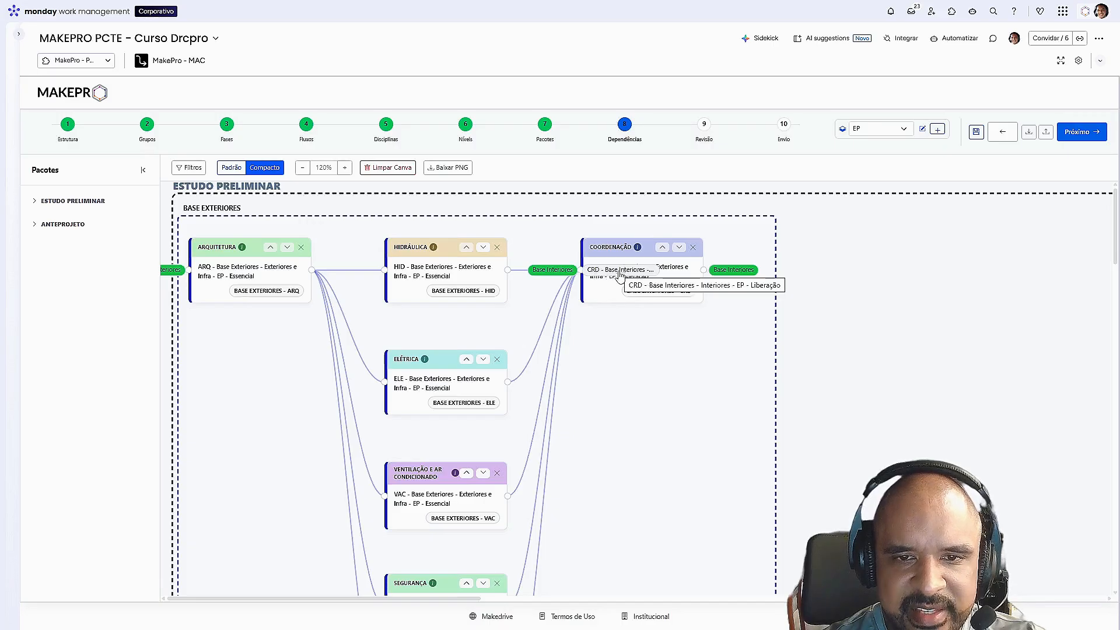
pyautogui.click(620, 273)
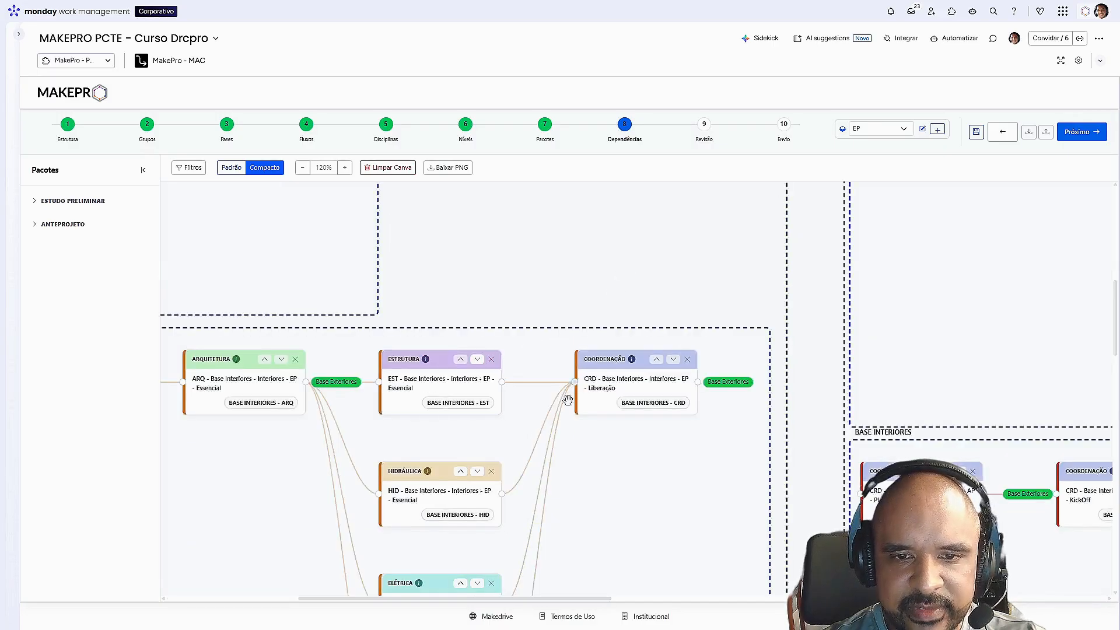
pyautogui.moveTo(583, 515); pyautogui.dragTo(396, 412)
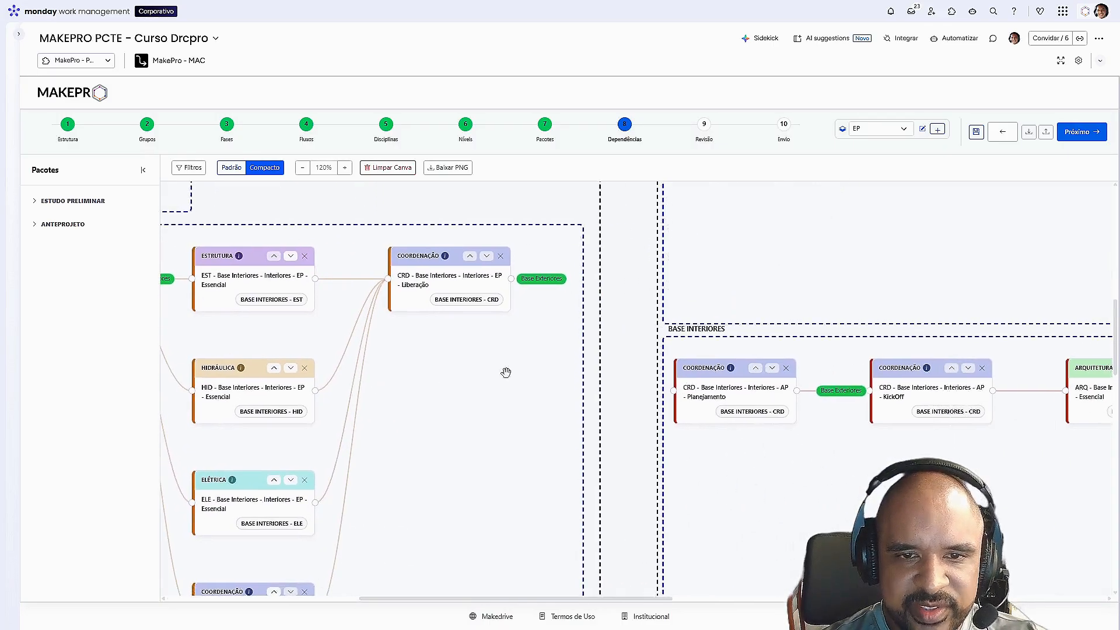
pyautogui.moveTo(506, 372); pyautogui.dragTo(412, 346)
pyautogui.moveTo(524, 378); pyautogui.dragTo(944, 569)
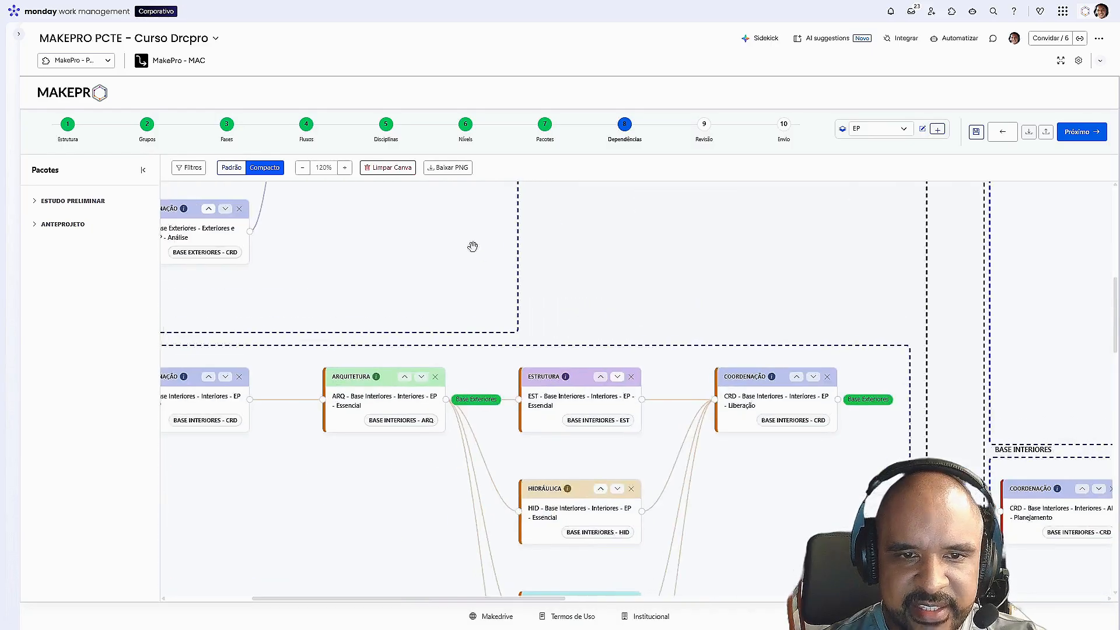
pyautogui.moveTo(473, 245); pyautogui.dragTo(730, 484)
pyautogui.moveTo(460, 280); pyautogui.dragTo(592, 476)
pyautogui.moveTo(607, 335); pyautogui.dragTo(687, 588)
# - Follow the incoming Base Interiores link of the ARQ Base Exteriores EP Essencial package to its predecessor
pyautogui.moveTo(251, 292); pyautogui.dragTo(136, 237)
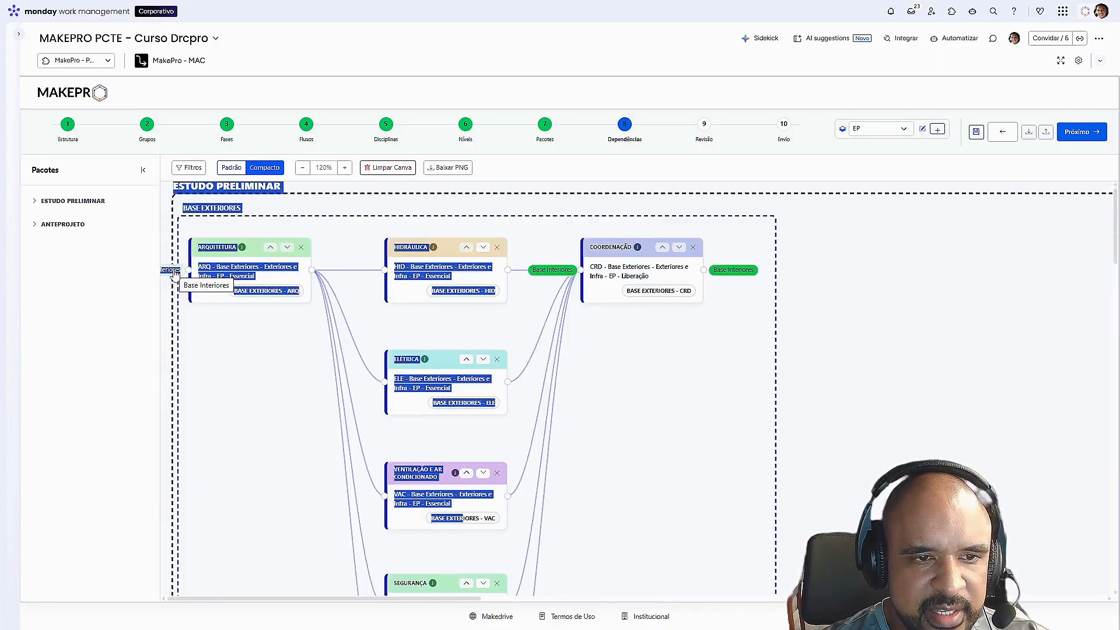
pyautogui.moveTo(341, 216)
pyautogui.mouseDown()
pyautogui.moveTo(352, 204)
pyautogui.moveTo(343, 217)
pyautogui.mouseUp()
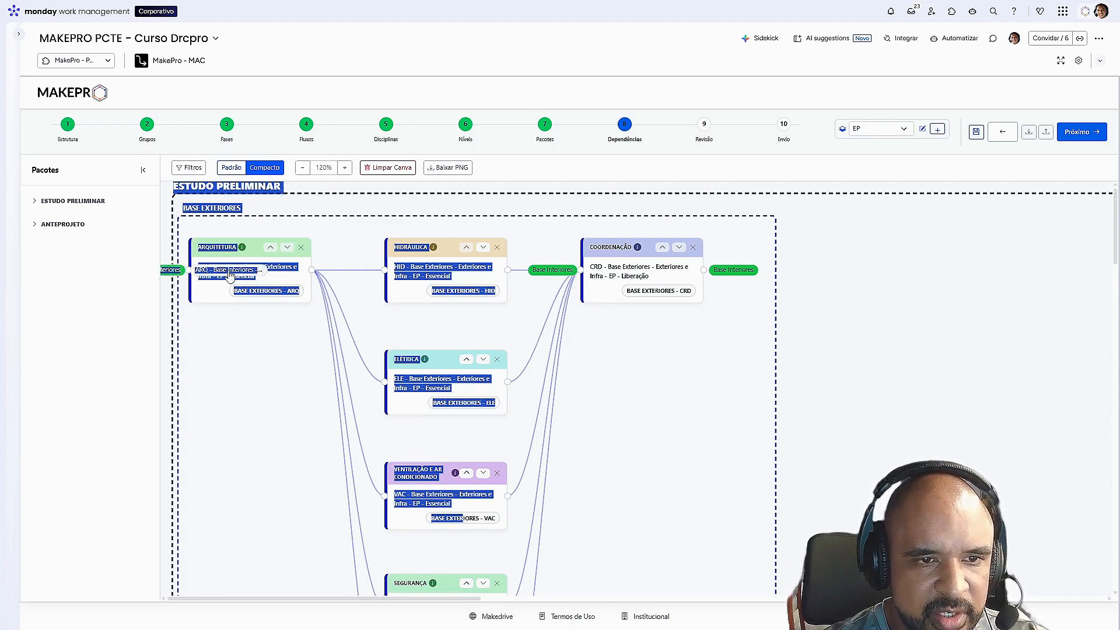
pyautogui.scroll(-8, 229, 279)
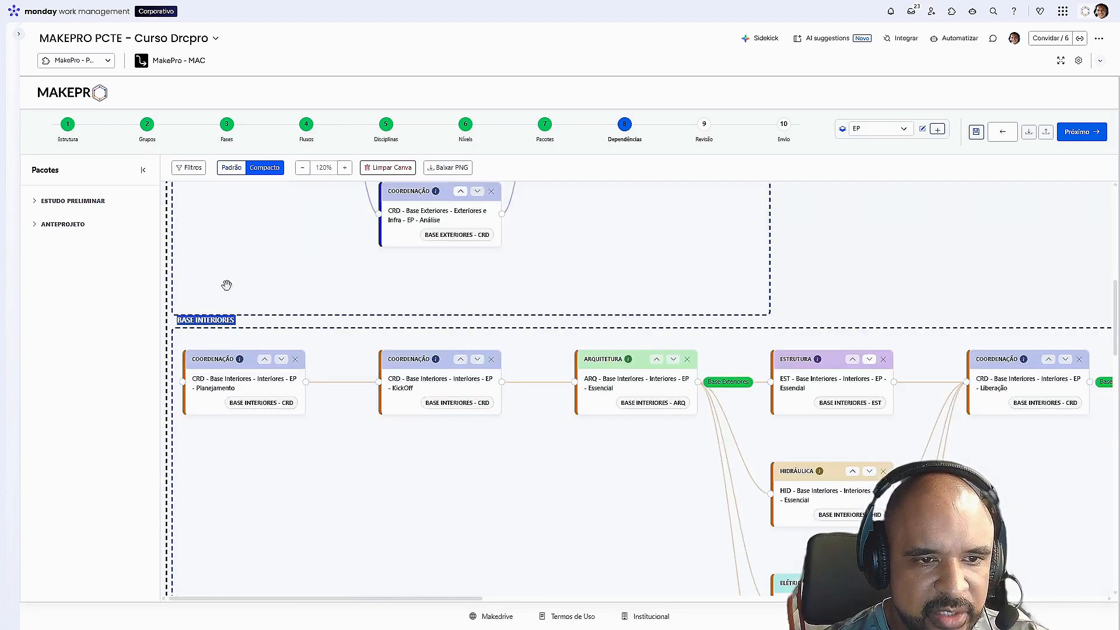
pyautogui.click(750, 286)
# - Examine the Estudo Preliminar Base Interiores flow from Planejamento to Liberação, return to Base Exteriores and clear the text selection
pyautogui.moveTo(219, 469); pyautogui.dragTo(227, 387)
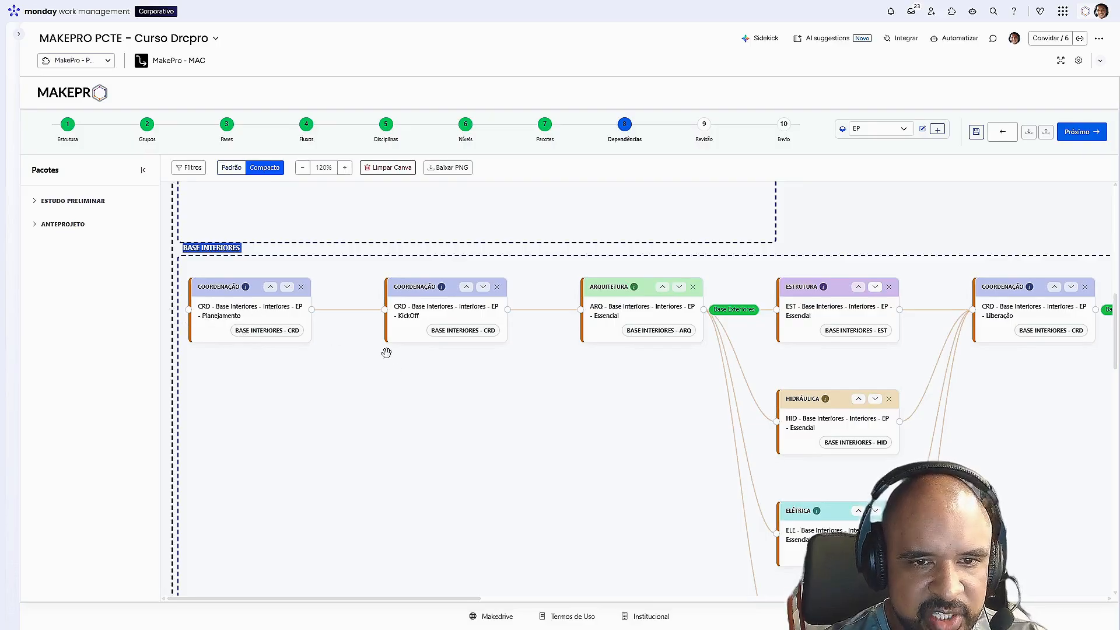
pyautogui.moveTo(386, 353); pyautogui.dragTo(290, 363)
pyautogui.moveTo(462, 383); pyautogui.dragTo(325, 377)
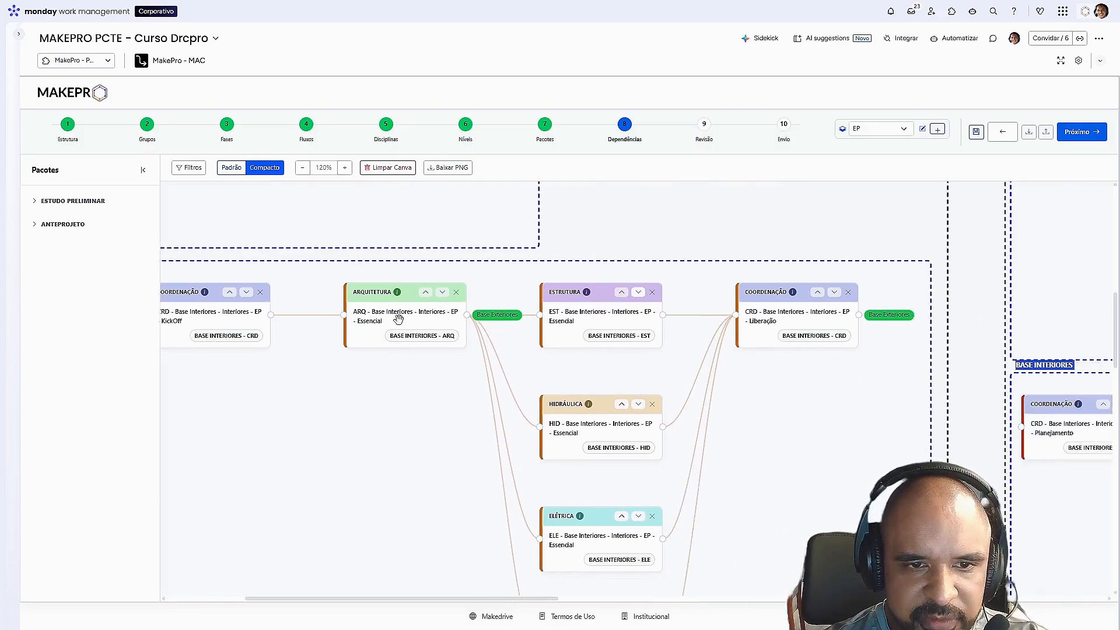
pyautogui.moveTo(486, 416); pyautogui.dragTo(342, 376)
pyautogui.scroll(-2, 453, 370)
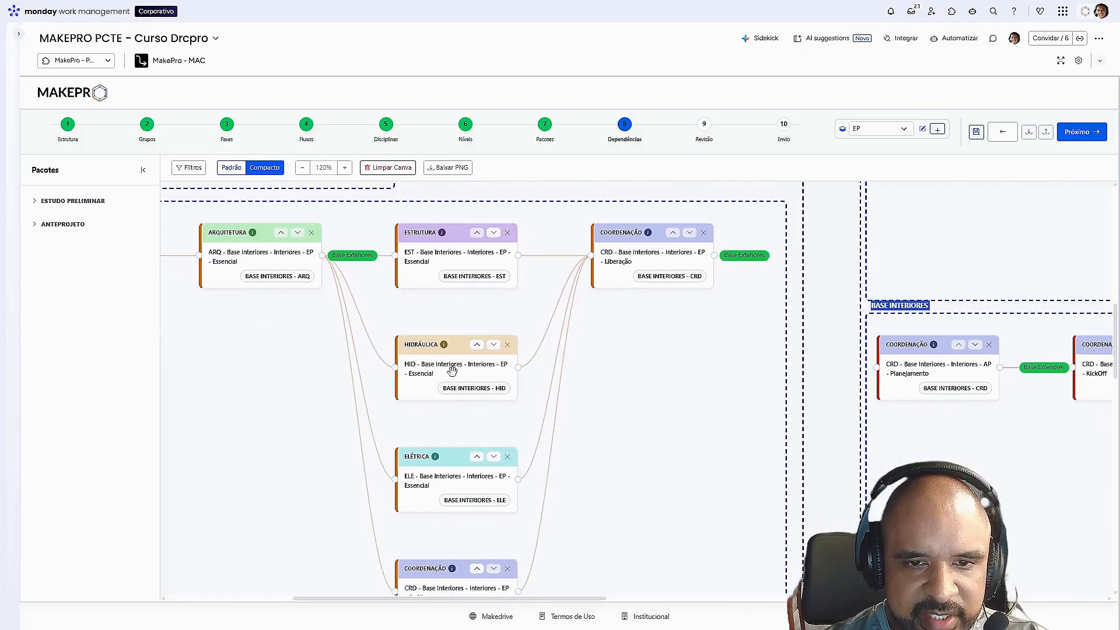
pyautogui.scroll(1, 490, 390)
pyautogui.scroll(1, 539, 393)
pyautogui.moveTo(677, 380); pyautogui.dragTo(559, 380)
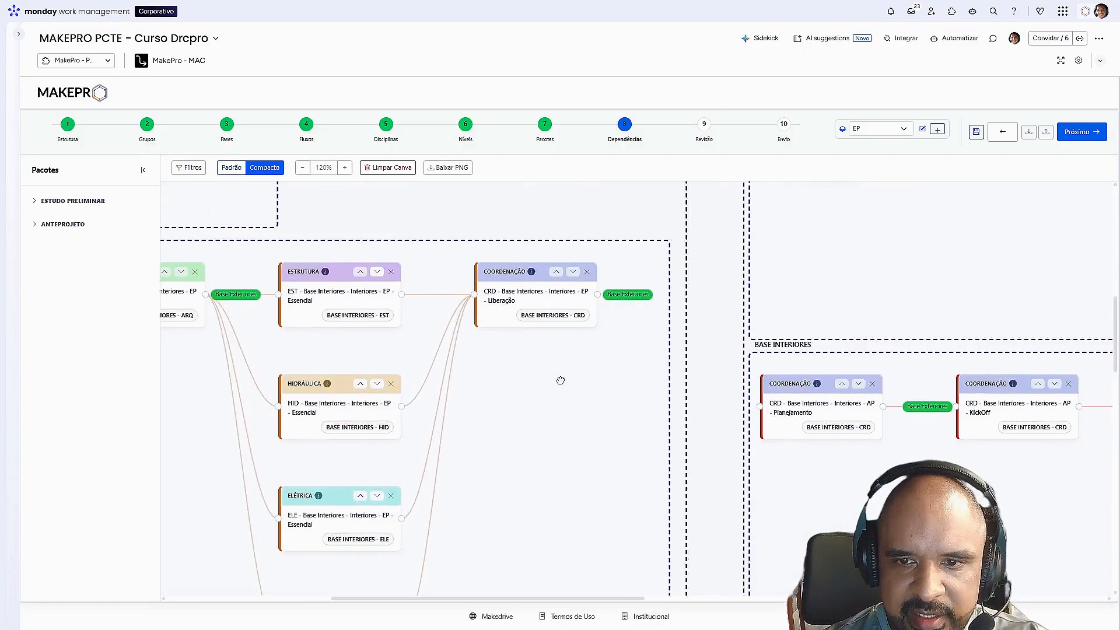
pyautogui.moveTo(444, 233); pyautogui.dragTo(506, 386)
pyautogui.moveTo(446, 264); pyautogui.dragTo(880, 445)
pyautogui.scroll(4, 516, 324)
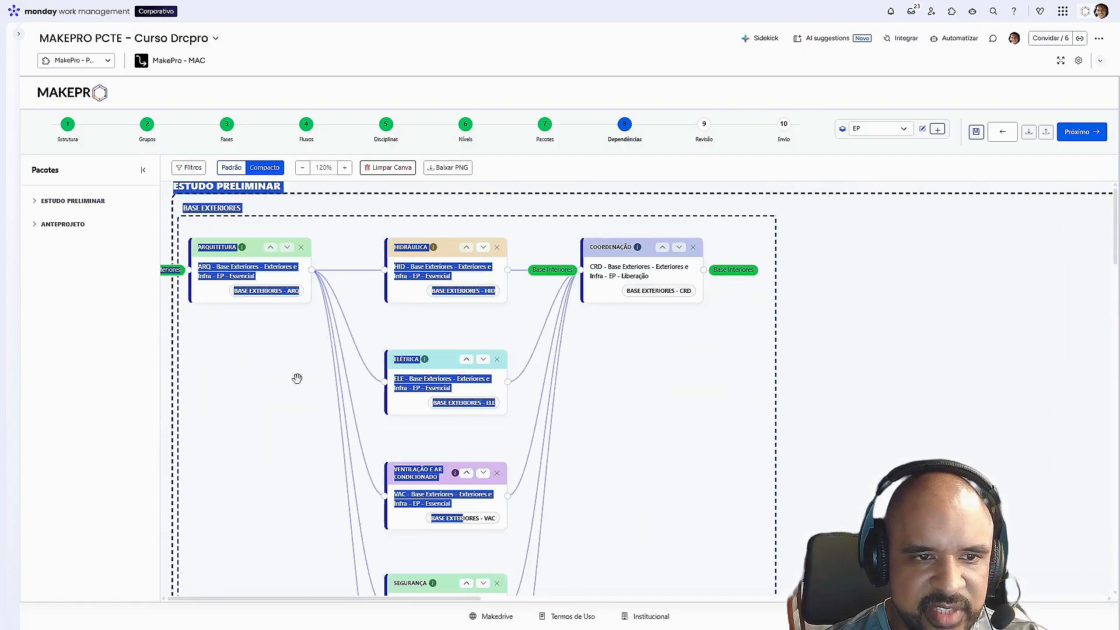
pyautogui.click(85, 298)
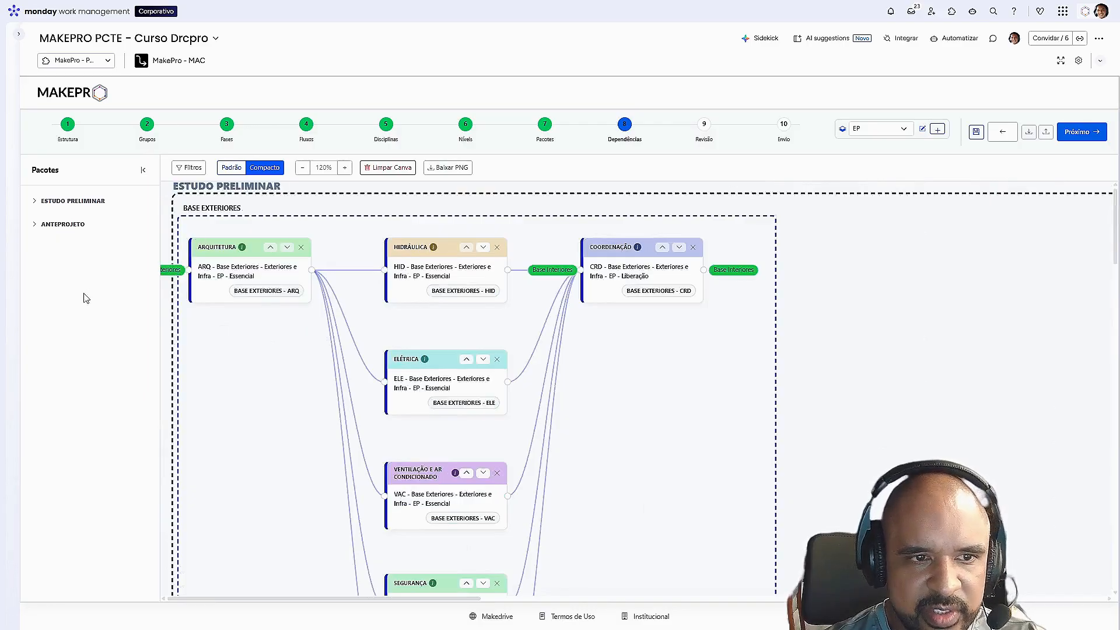
# - Follow the outgoing Base Interiores link of the CRD Base Exteriores EP Liberação package to the CRD Base Interiores AP KickOff package
pyautogui.moveTo(264, 357); pyautogui.dragTo(165, 308)
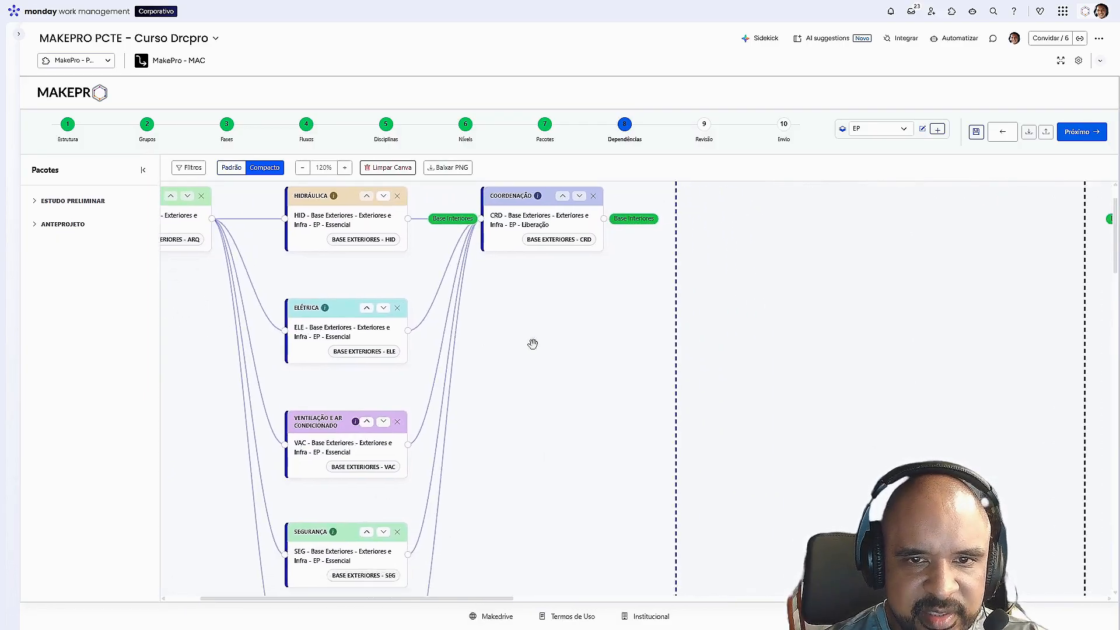
pyautogui.moveTo(539, 381); pyautogui.dragTo(706, 478)
pyautogui.click(734, 272)
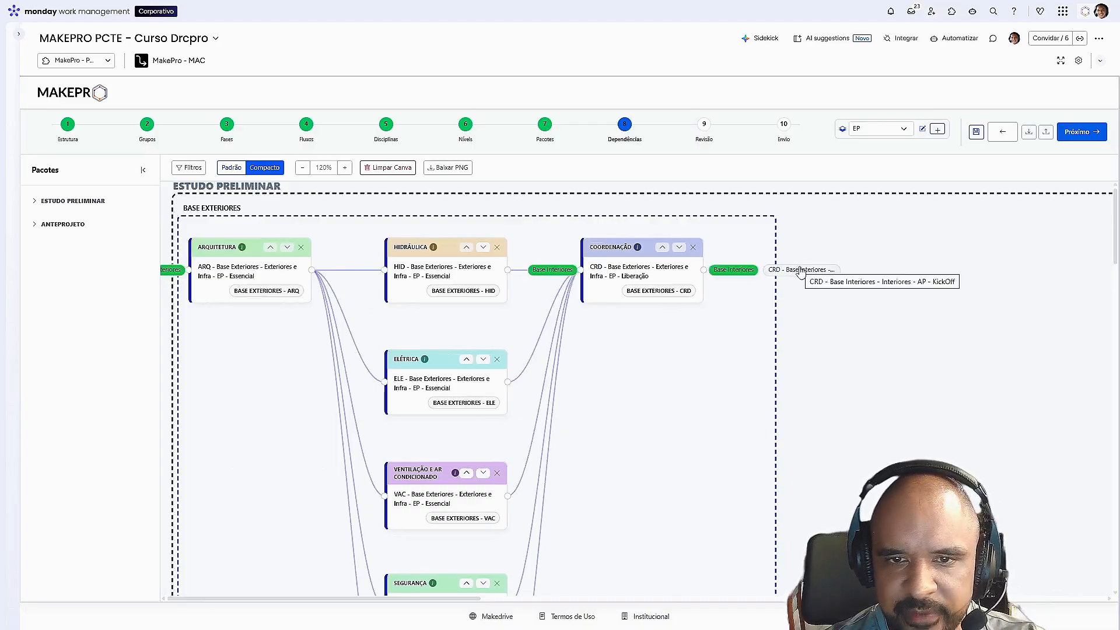
pyautogui.click(801, 272)
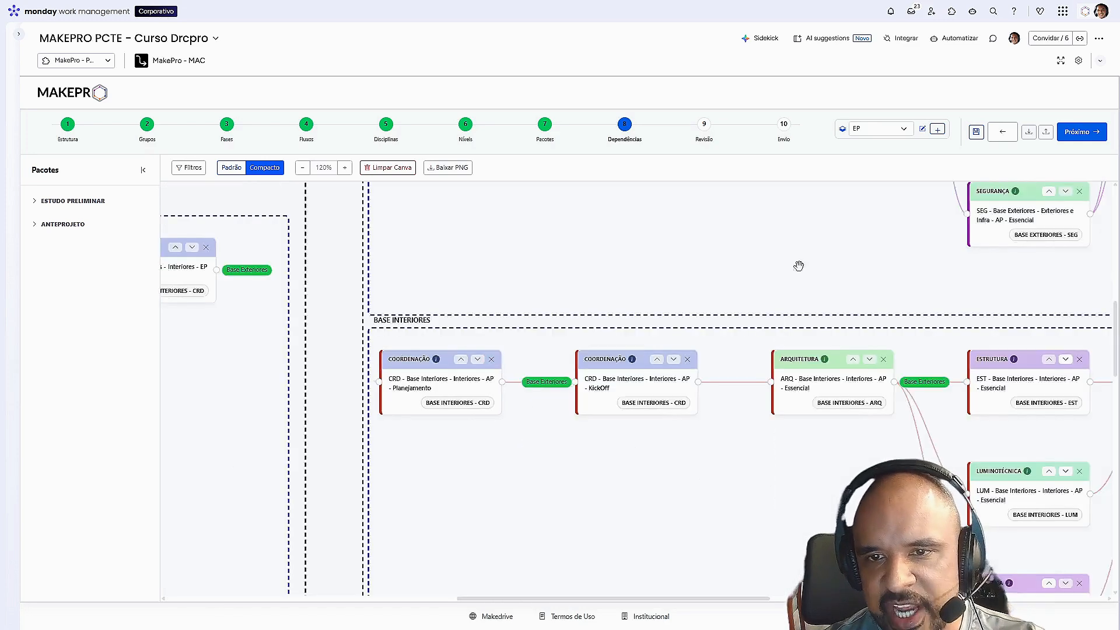
# - Follow the Inst Interiores link of the CRD Base Interiores AP Compatibilização package to its VAC Inst Interiores successor in the Anteprojeto phase
pyautogui.moveTo(450, 477); pyautogui.dragTo(341, 361)
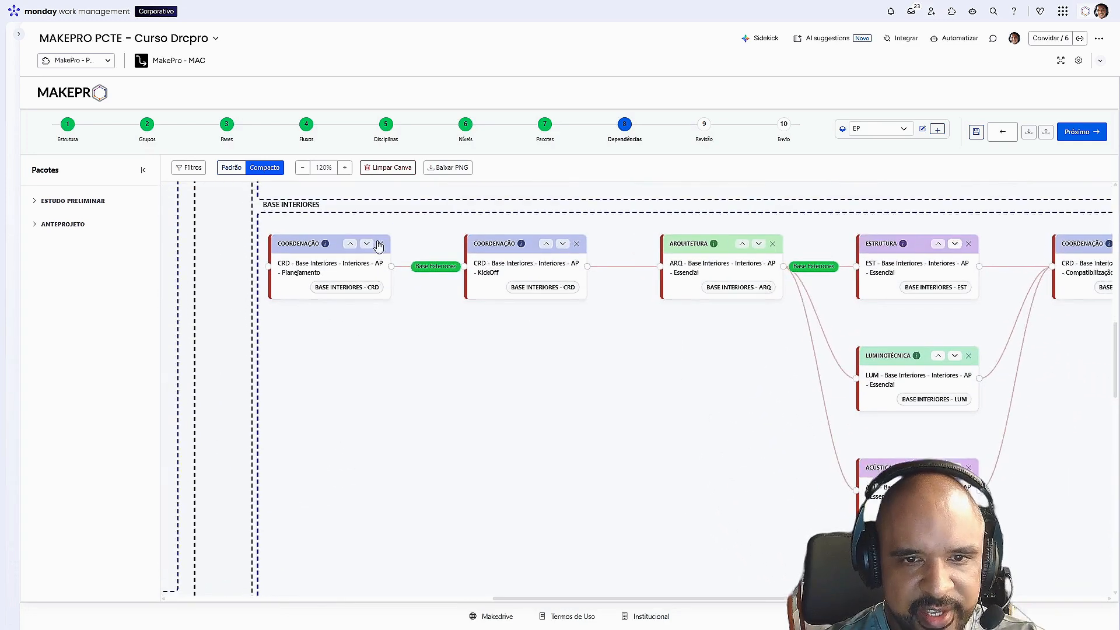
pyautogui.moveTo(608, 349); pyautogui.dragTo(169, 303)
pyautogui.moveTo(659, 396); pyautogui.dragTo(490, 452)
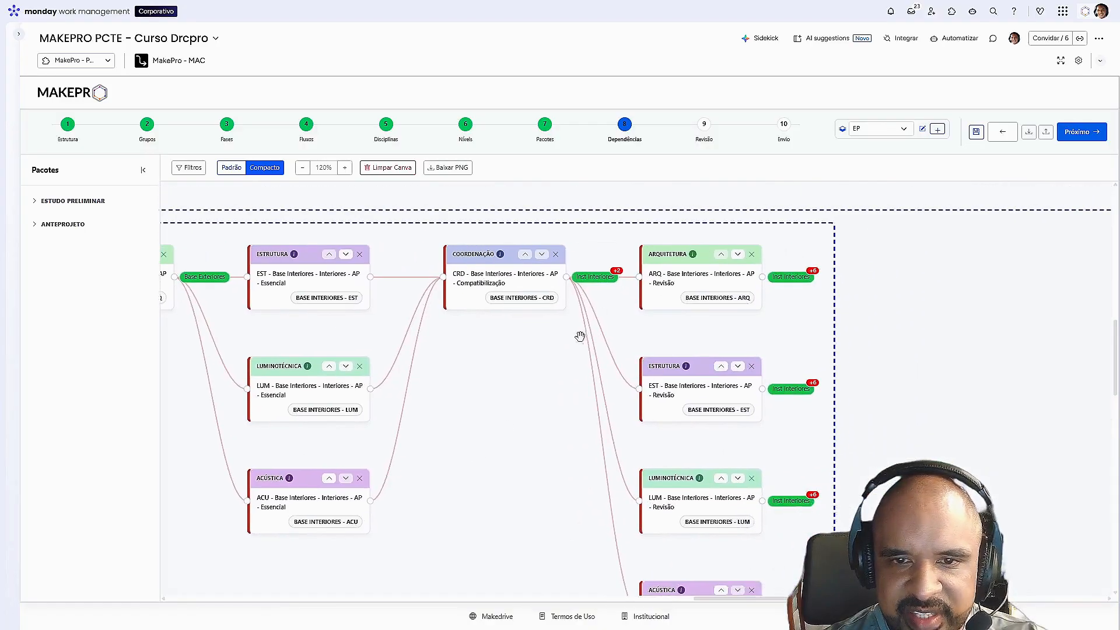
pyautogui.click(595, 282)
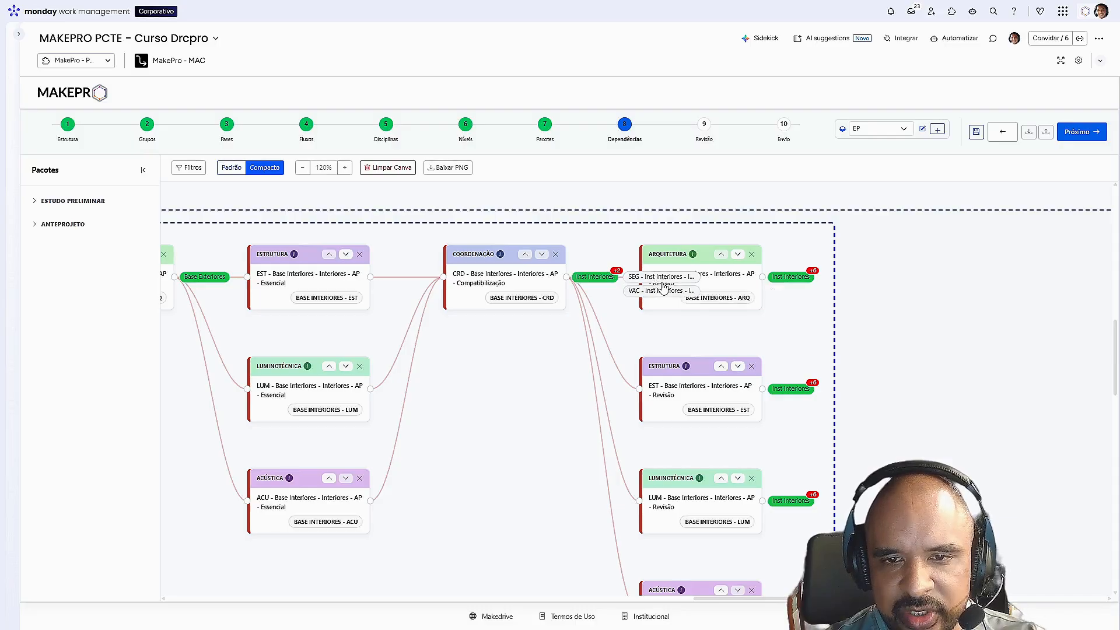
pyautogui.click(662, 290)
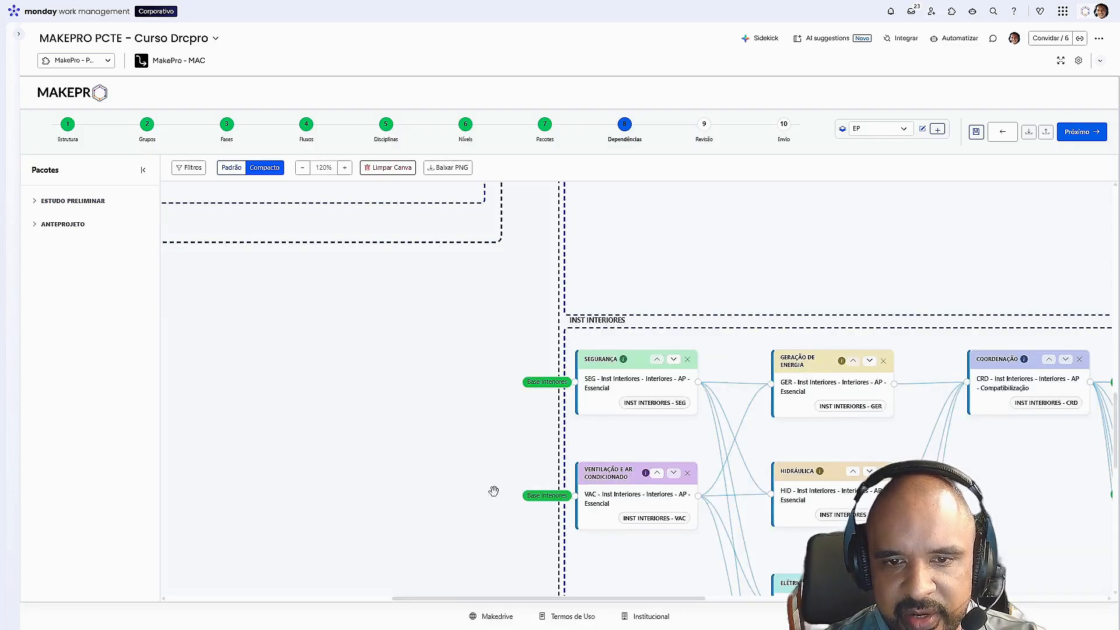
pyautogui.moveTo(494, 491); pyautogui.dragTo(335, 365)
pyautogui.moveTo(340, 305); pyautogui.dragTo(340, 429)
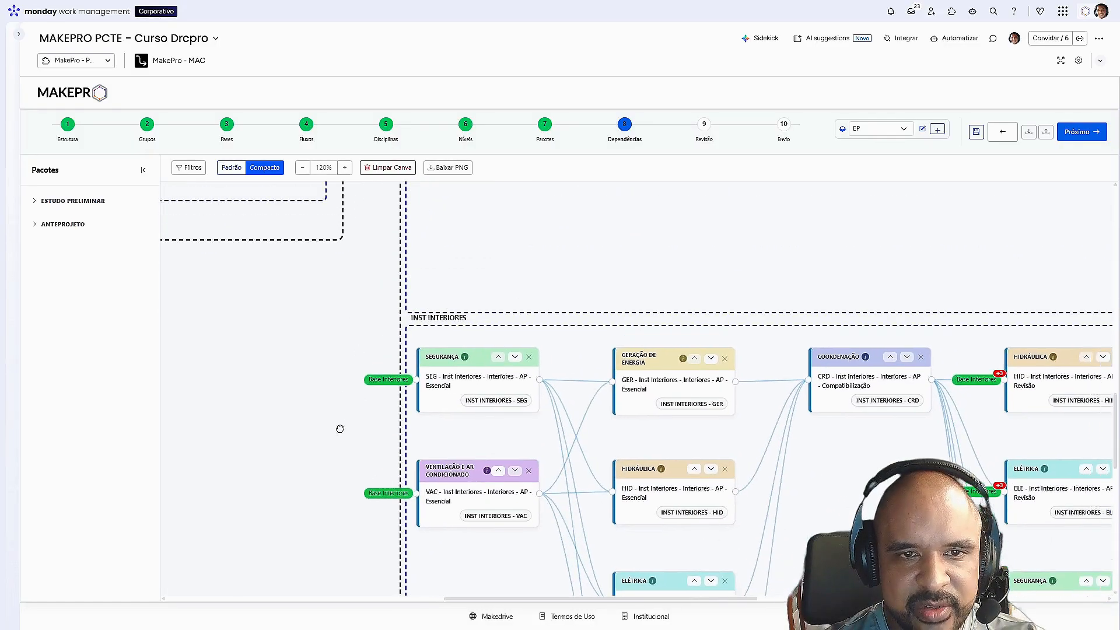
# - Zoom the dependency canvas out to 50% and return to the start of the Estudo Preliminar and Anteprojeto flows
pyautogui.click(302, 167)
pyautogui.click(302, 168)
pyautogui.click(302, 168)
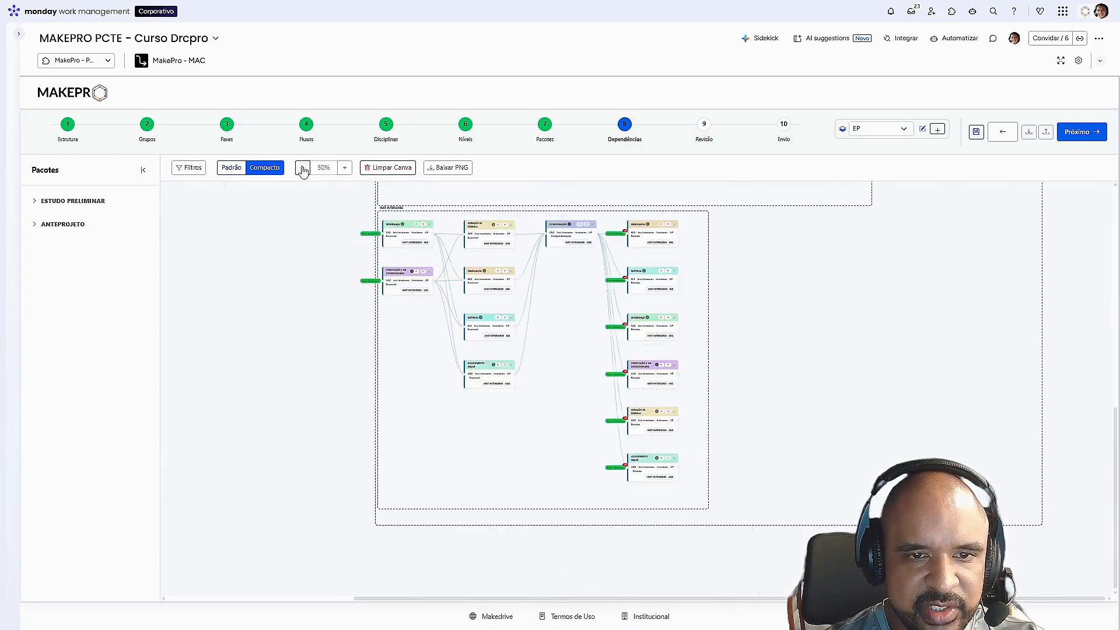
pyautogui.moveTo(307, 245); pyautogui.dragTo(356, 491)
pyautogui.moveTo(473, 298); pyautogui.dragTo(481, 529)
# - Show the dependency links in Padrão mode, examine the connections between flows, and return to Compacto mode
pyautogui.click(232, 167)
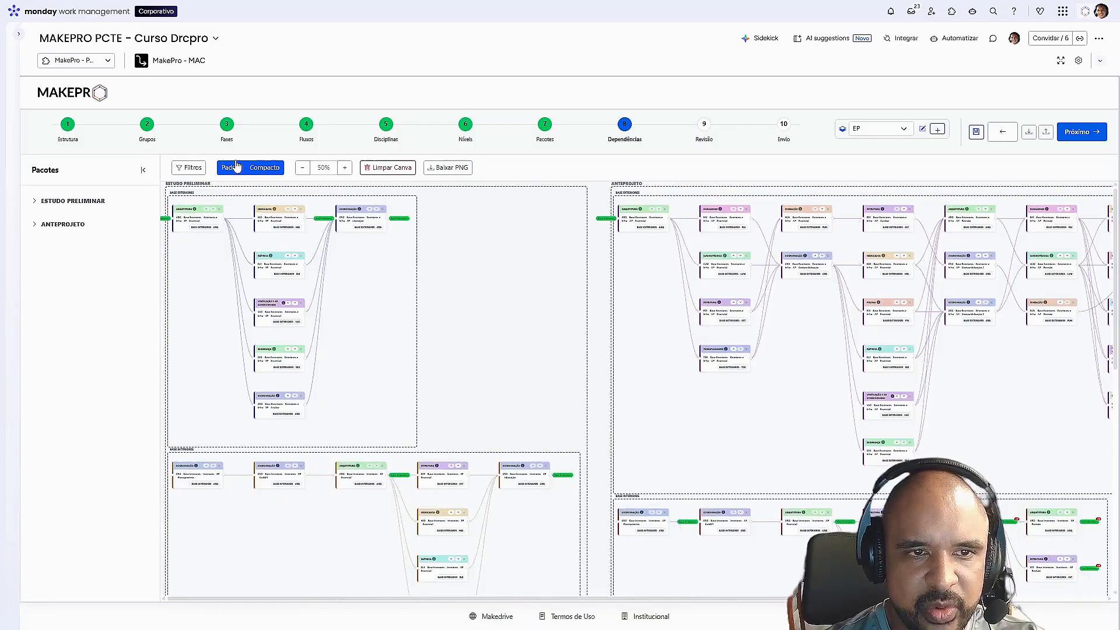
pyautogui.moveTo(555, 370); pyautogui.dragTo(440, 247)
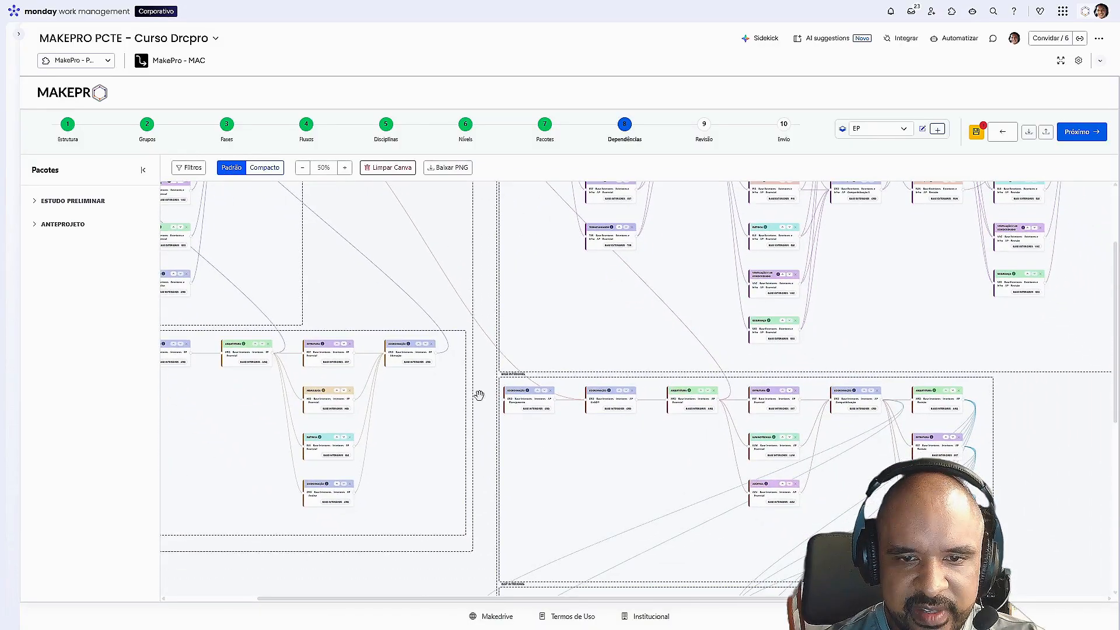
pyautogui.moveTo(480, 395); pyautogui.dragTo(500, 222)
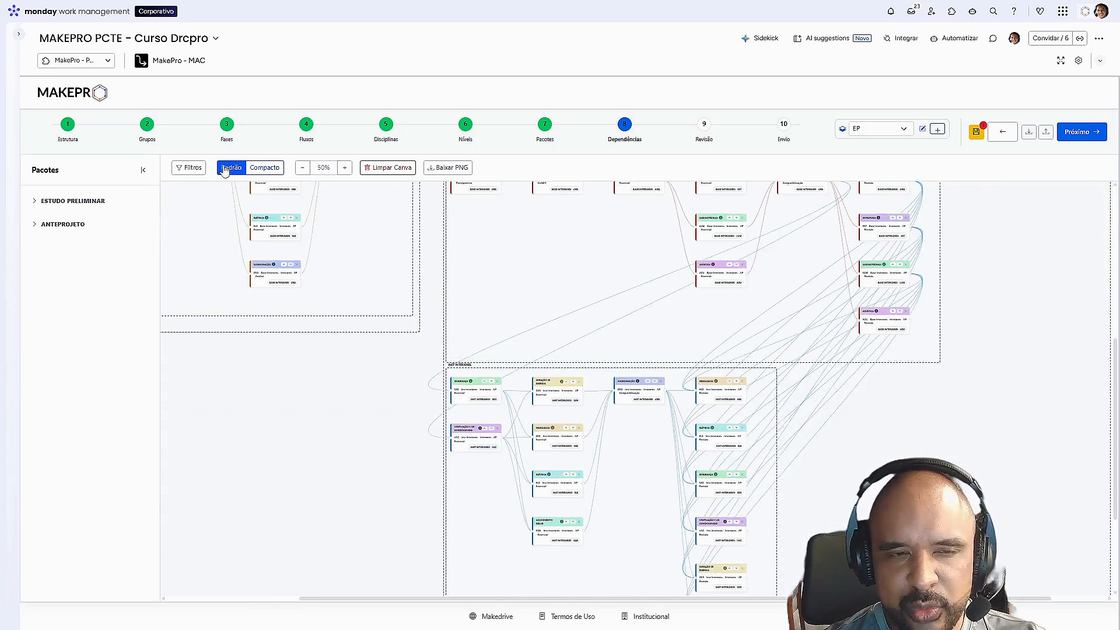
pyautogui.click(260, 174)
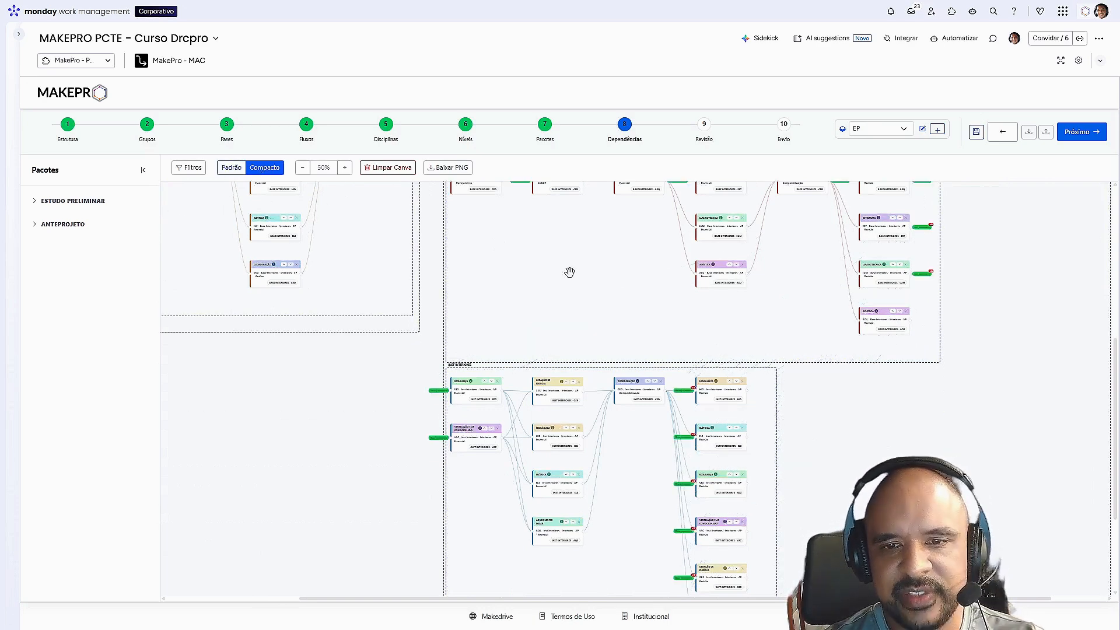
pyautogui.moveTo(570, 271); pyautogui.dragTo(591, 406)
pyautogui.moveTo(548, 253); pyautogui.dragTo(725, 217)
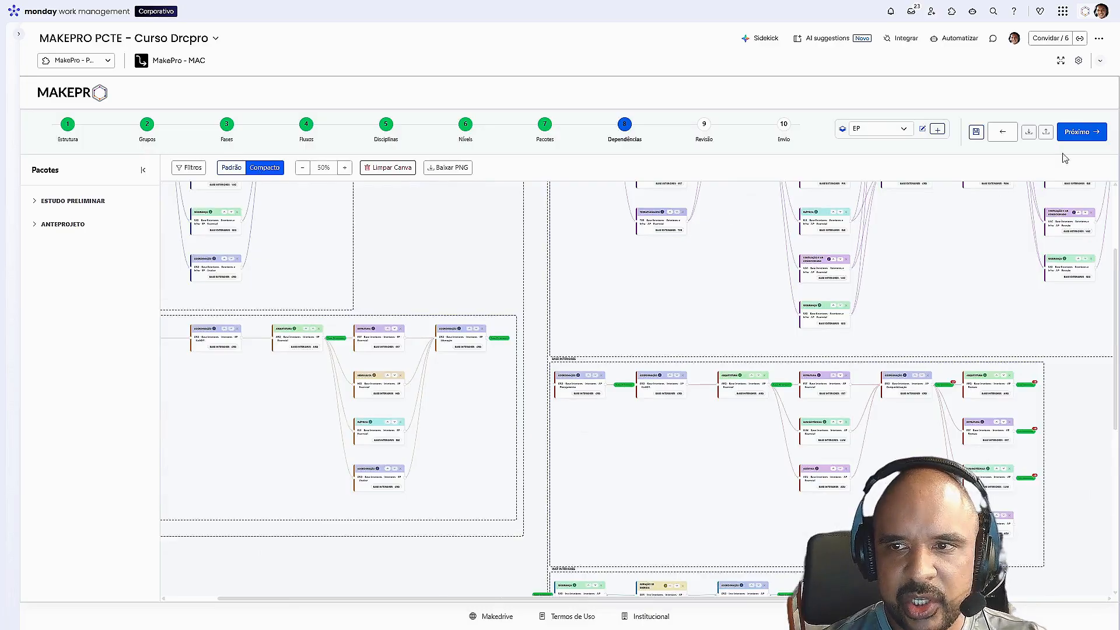
# - Advance to the Revisão step, enlarge the page to 100%, and look over the package review table
pyautogui.click(1082, 132)
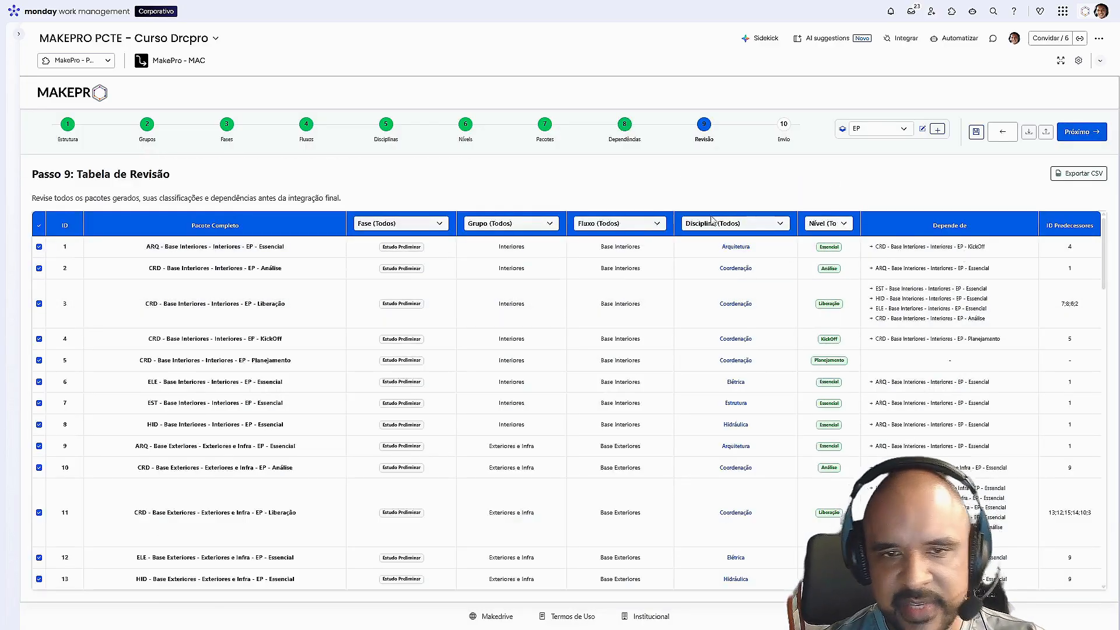
pyautogui.hotkey('ctrl', '+')
pyautogui.hotkey('ctrl', '+')
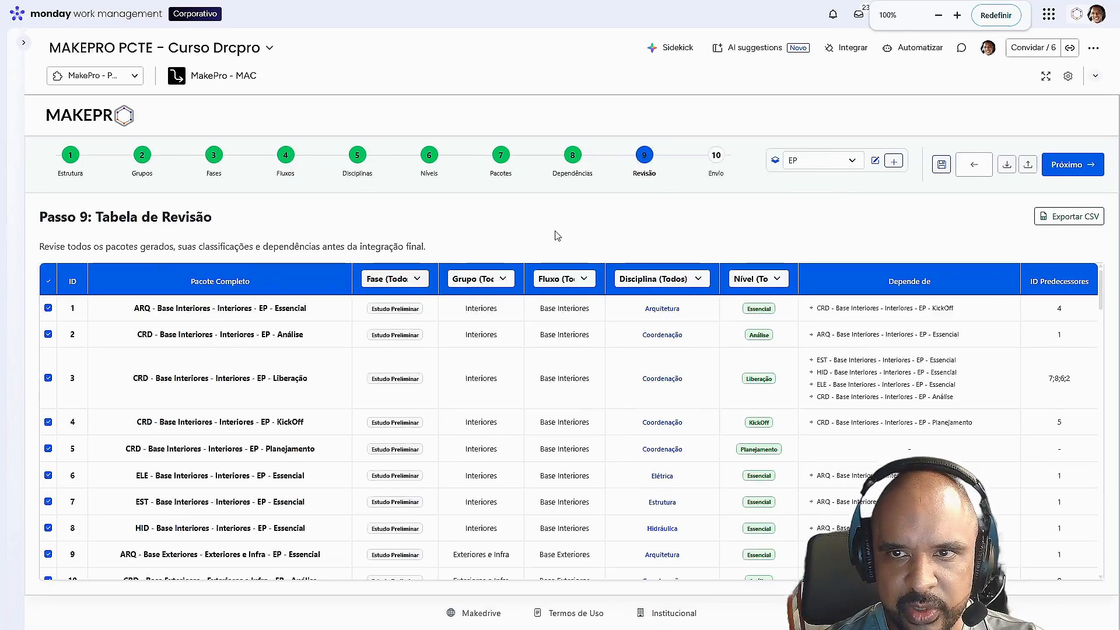
pyautogui.scroll(-2, 684, 403)
pyautogui.scroll(2, 694, 414)
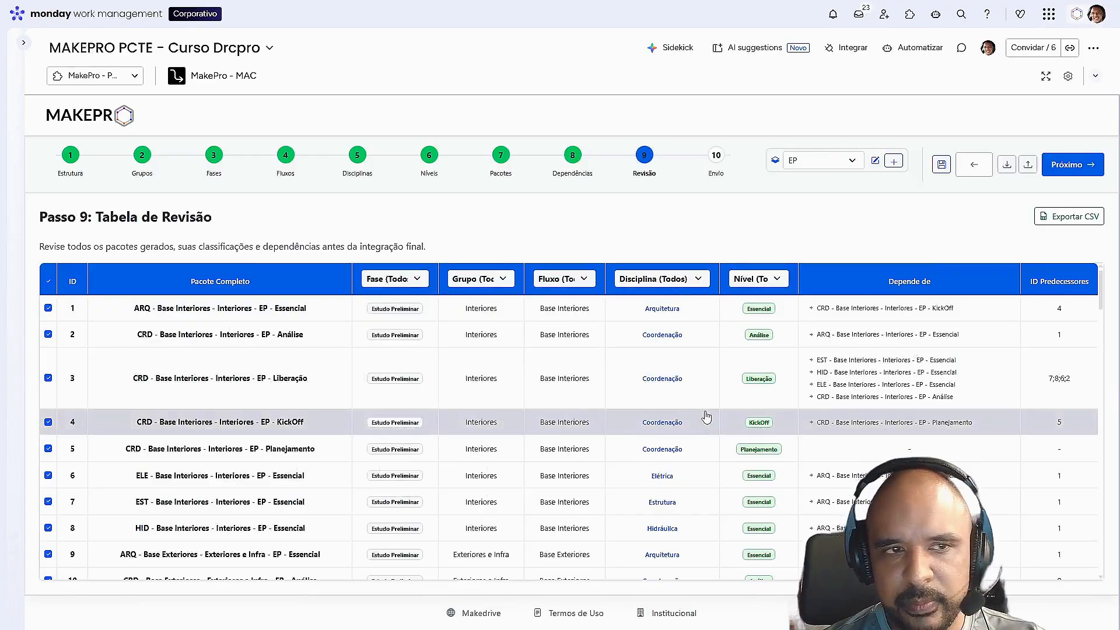
# - Switch the board to the Tabela view and look through the packages with their Dependência and Cronograma columns
pyautogui.click(122, 79)
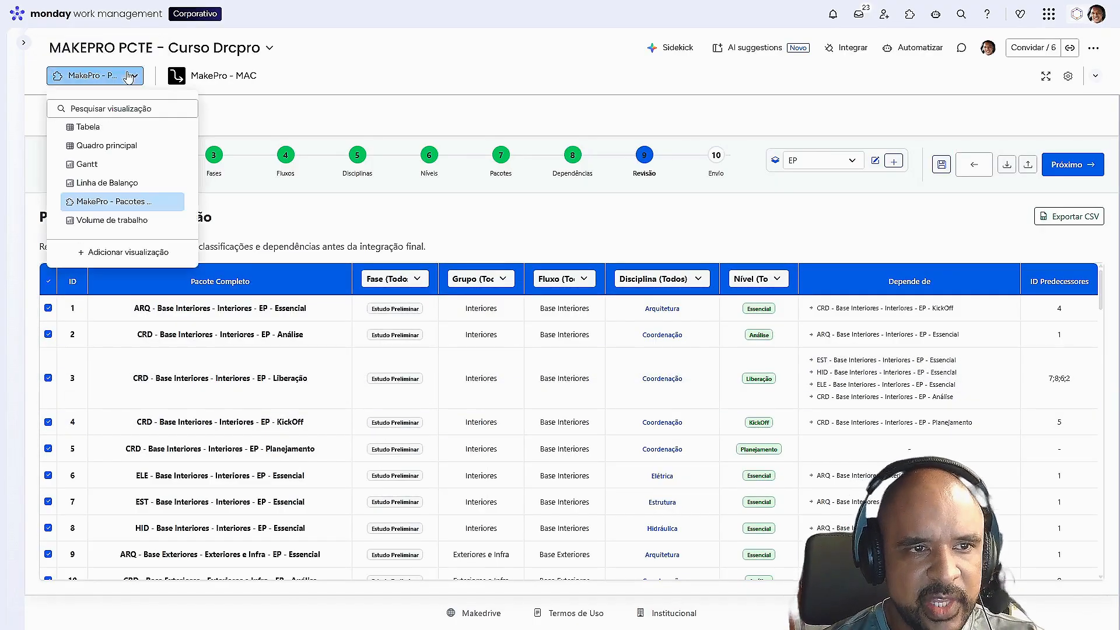
pyautogui.click(123, 128)
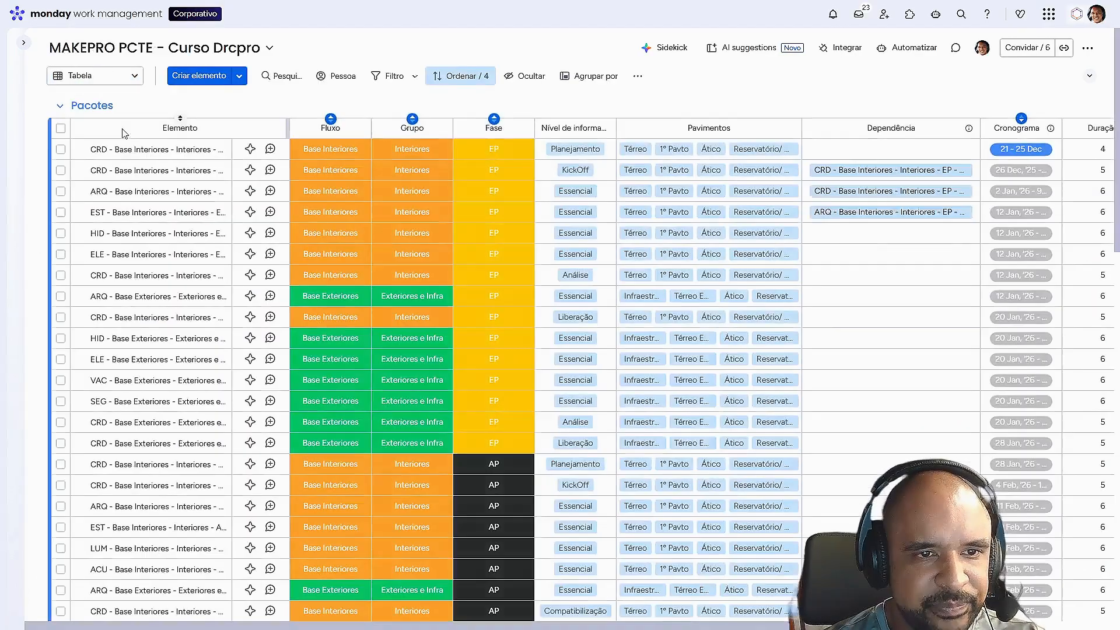
pyautogui.scroll(-3, 716, 350)
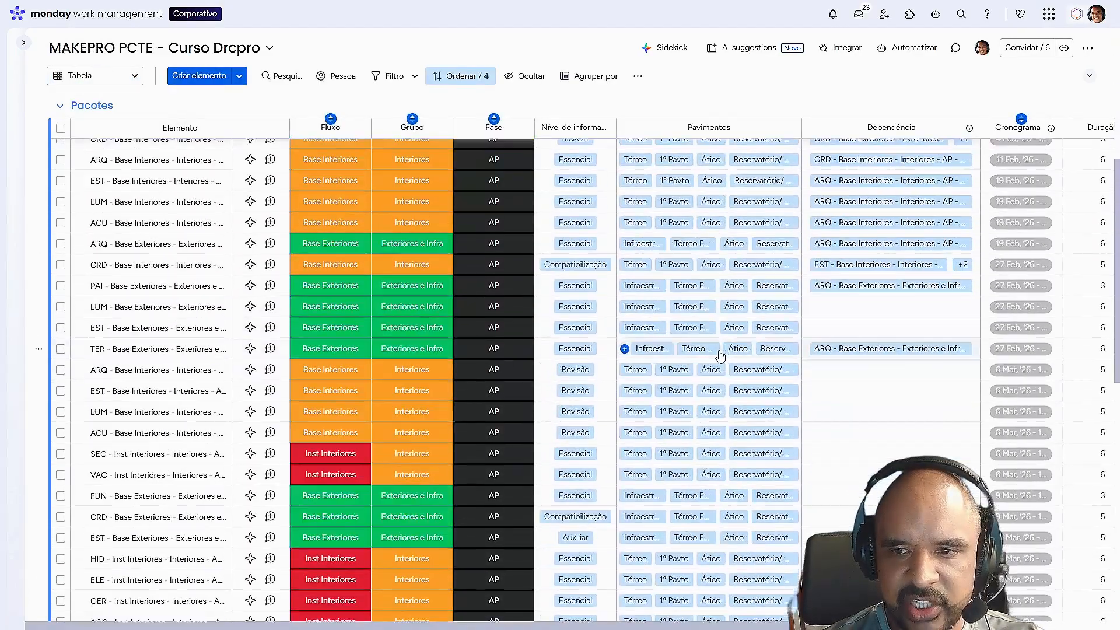
pyautogui.scroll(5, 721, 355)
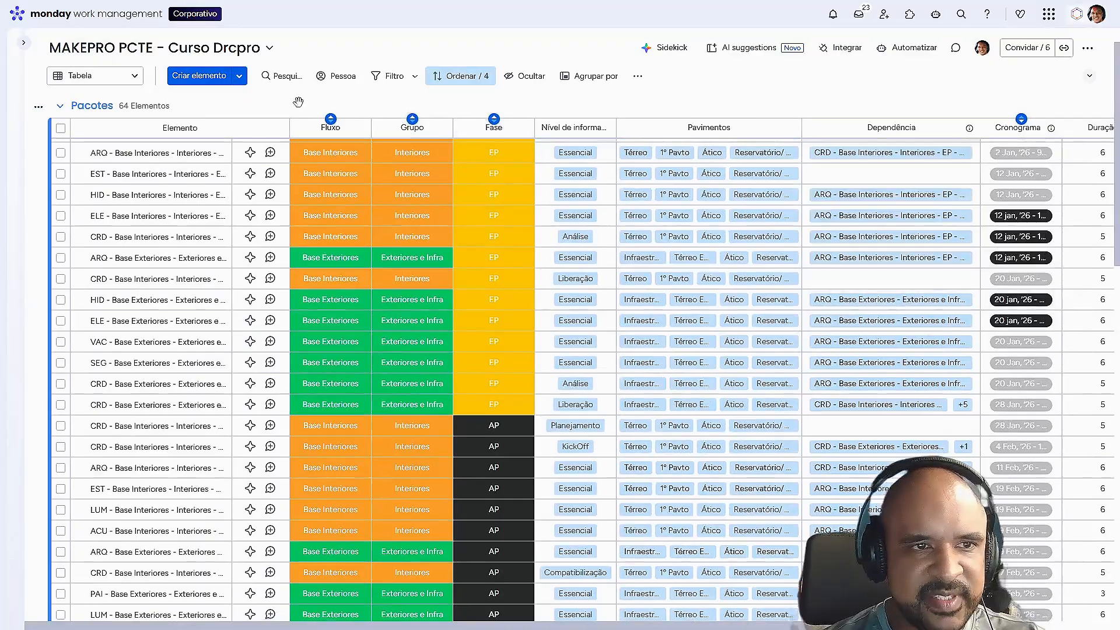
# - Switch the board to the Gantt view and examine how the EP and AP packages are chained over time
pyautogui.click(93, 79)
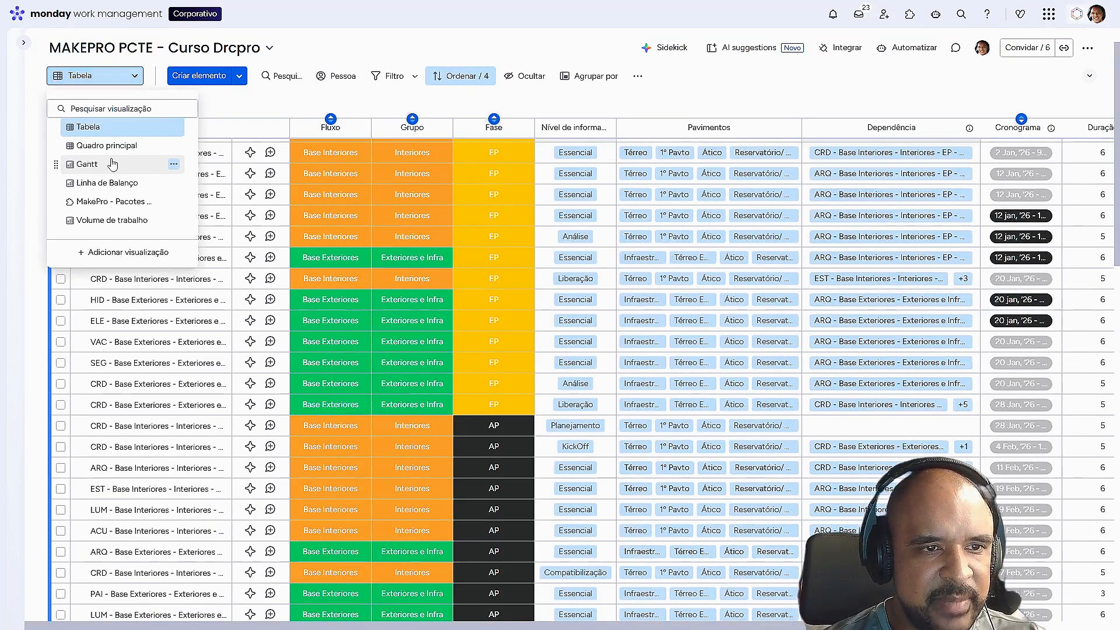
pyautogui.click(87, 164)
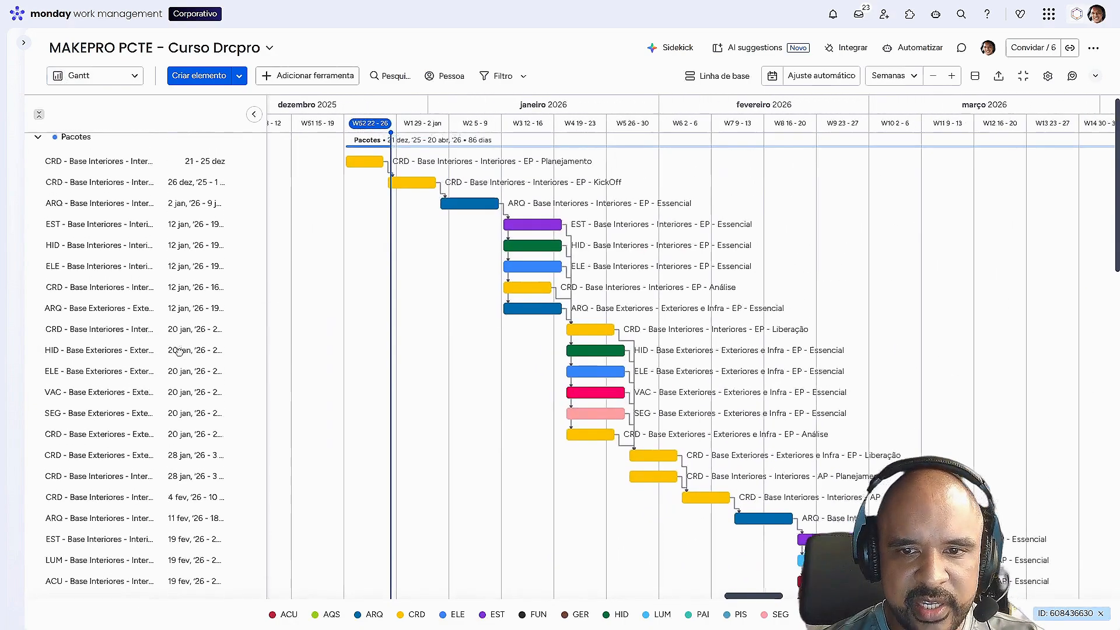
pyautogui.moveTo(424, 380); pyautogui.dragTo(225, 175)
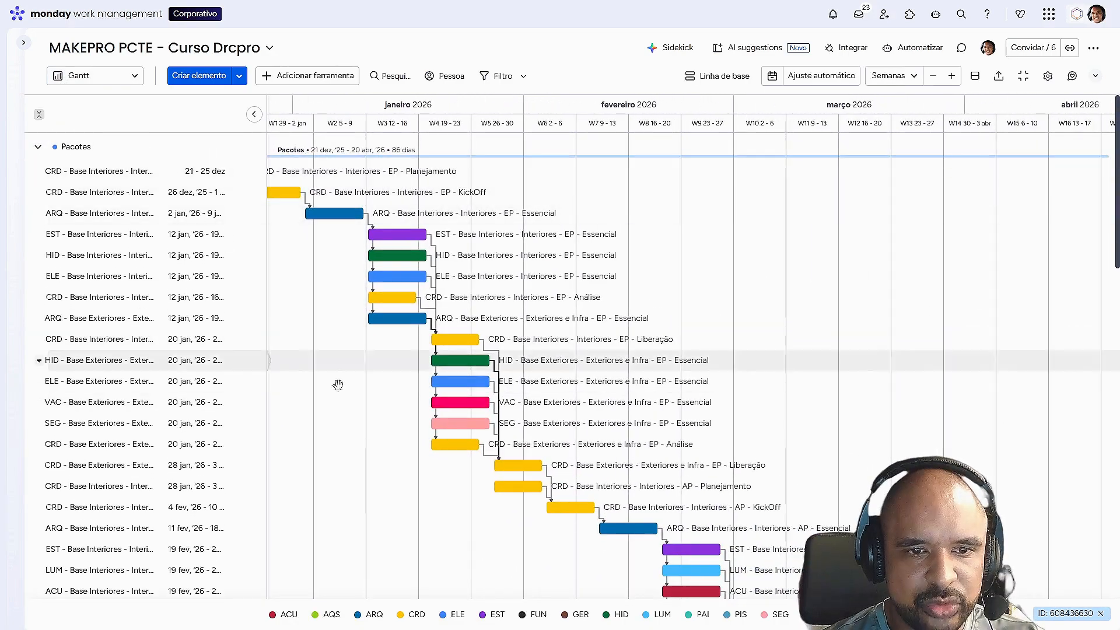
pyautogui.moveTo(337, 382); pyautogui.dragTo(284, 170)
pyautogui.moveTo(538, 427); pyautogui.dragTo(606, 589)
pyautogui.moveTo(317, 289); pyautogui.dragTo(421, 417)
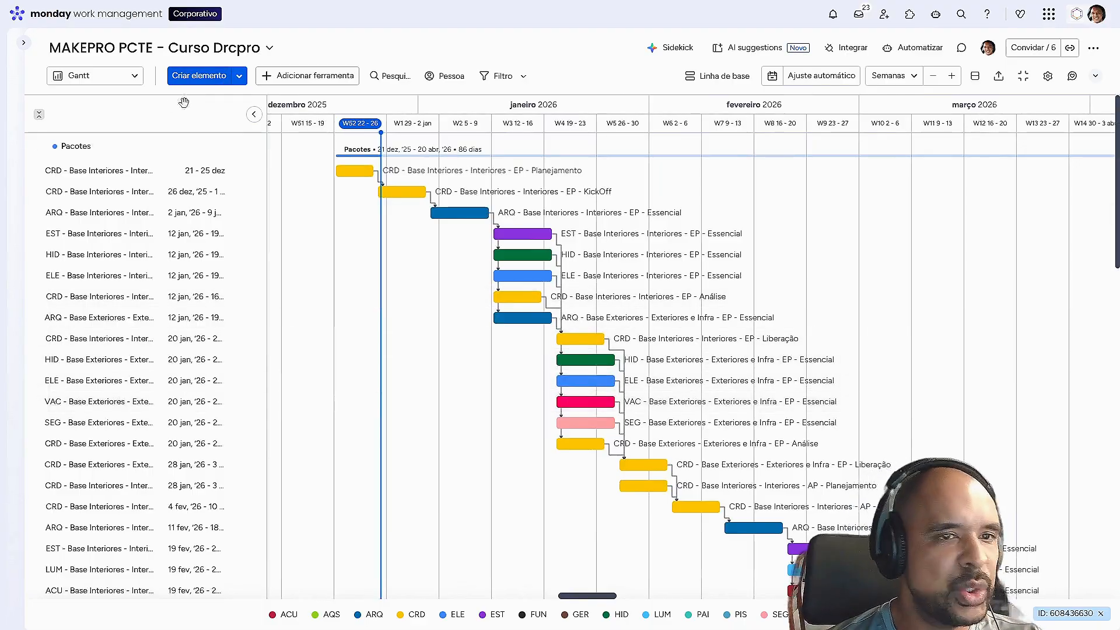
# - Switch the board to the Linha de Balanço view, set its timeline scale to Meses, and zoom the timeline out
pyautogui.click(121, 80)
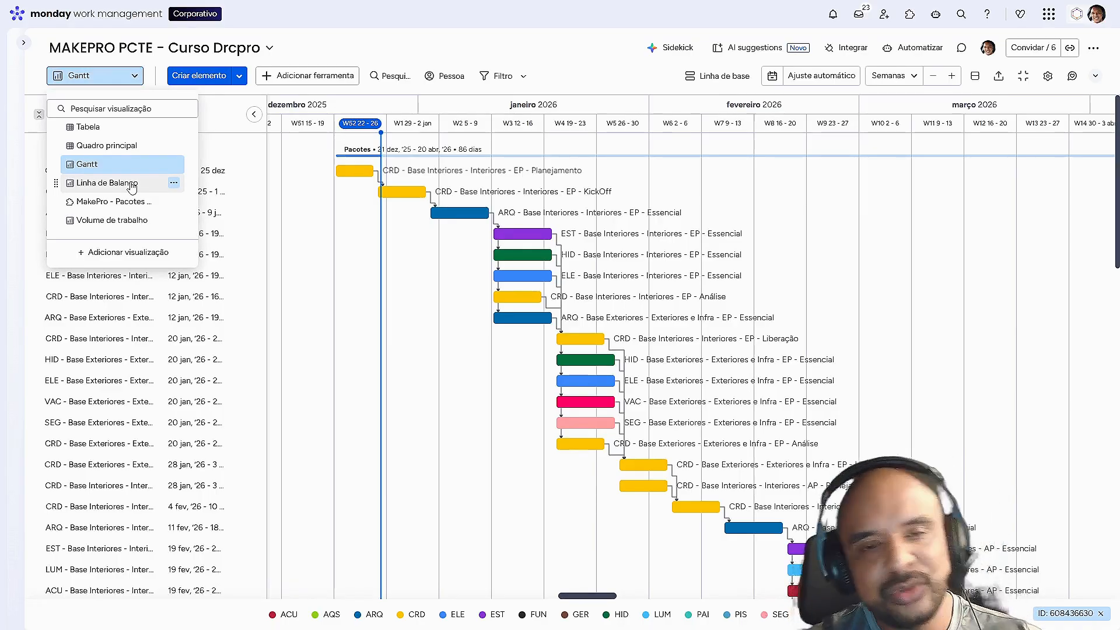
pyautogui.click(132, 185)
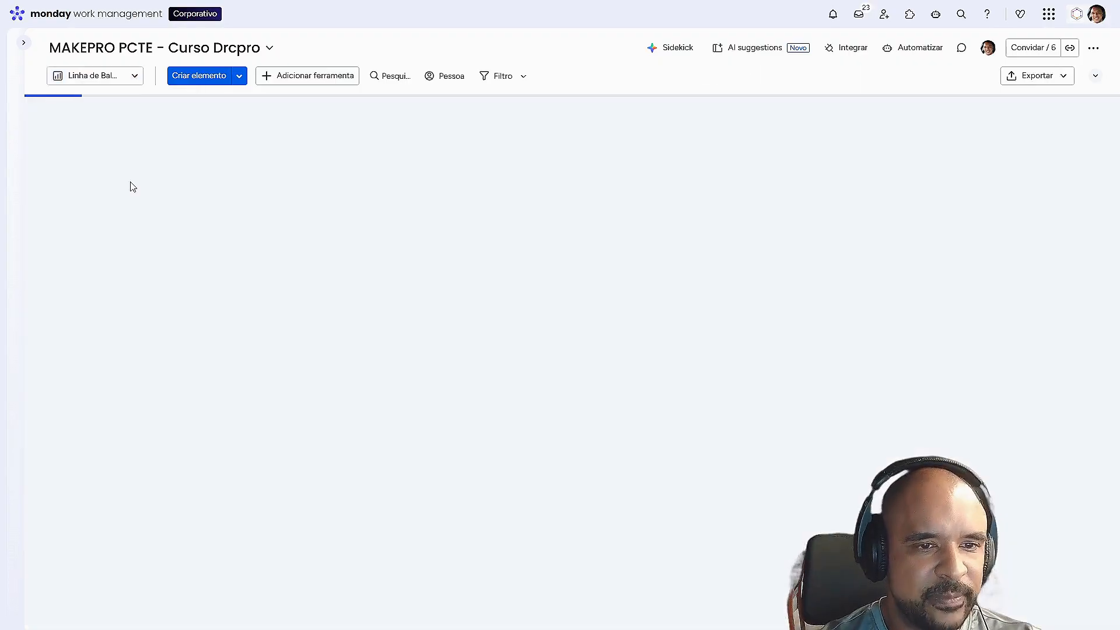
pyautogui.click(38, 204)
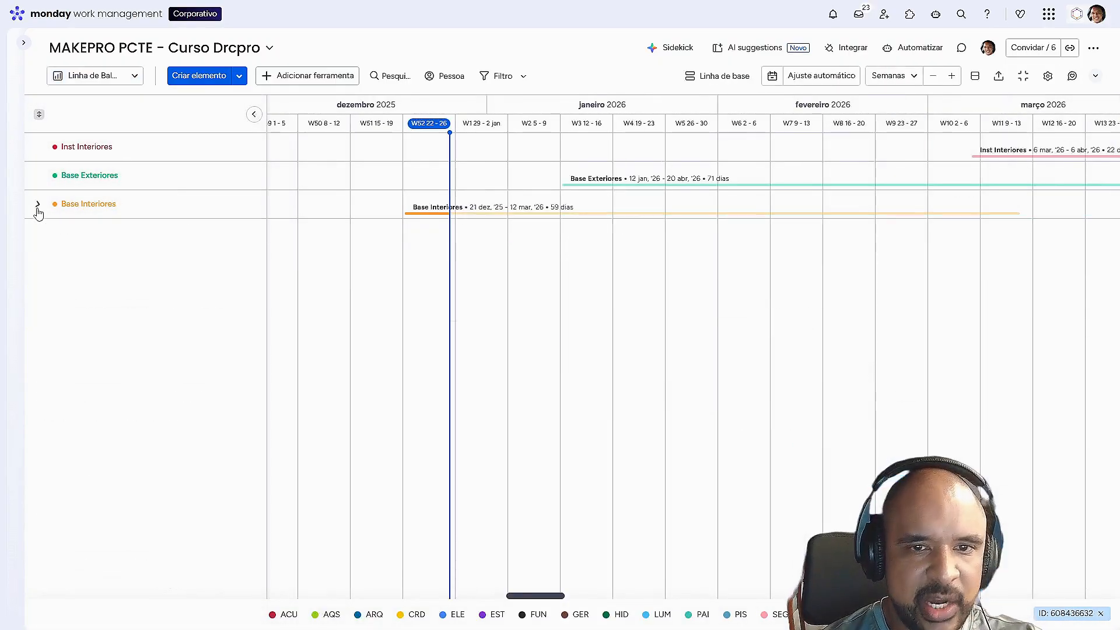
pyautogui.hscroll(5, 554, 175)
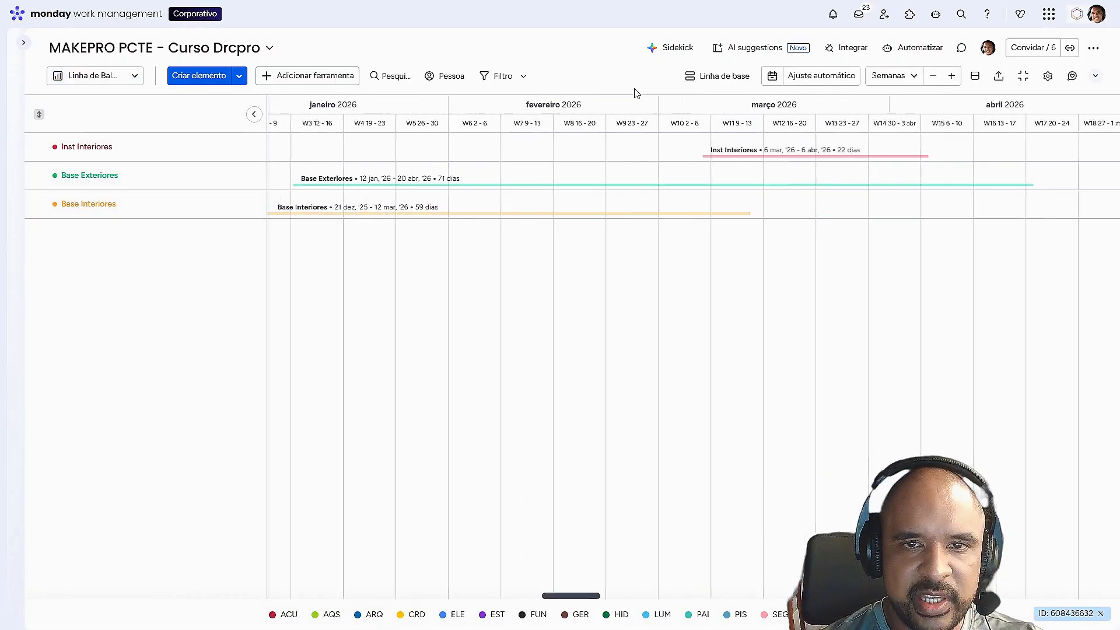
pyautogui.click(892, 76)
pyautogui.click(896, 135)
pyautogui.click(932, 75)
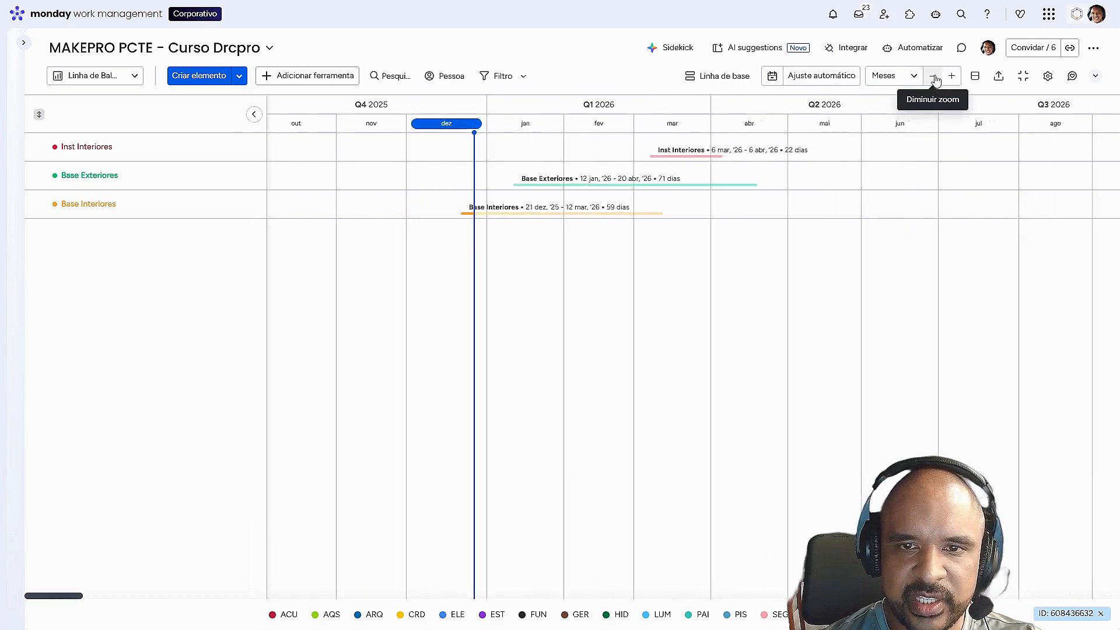
pyautogui.click(933, 76)
# - Expand and collapse the Base Interiores, Base Exteriores and Inst Interiores groups in turn to inspect their scheduled packages
pyautogui.click(38, 204)
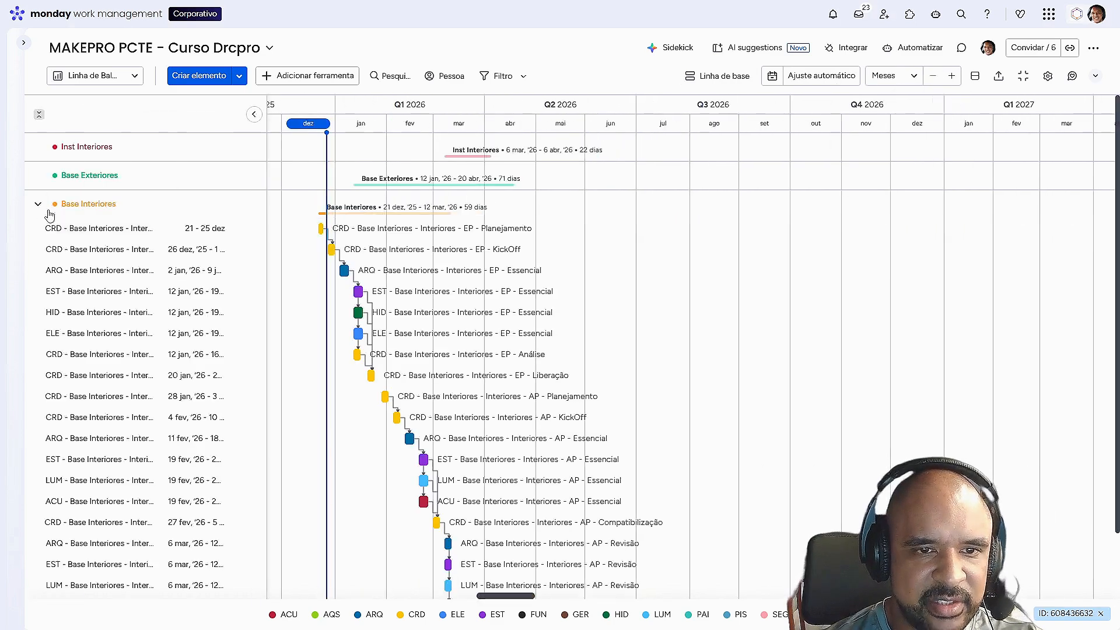
pyautogui.click(37, 204)
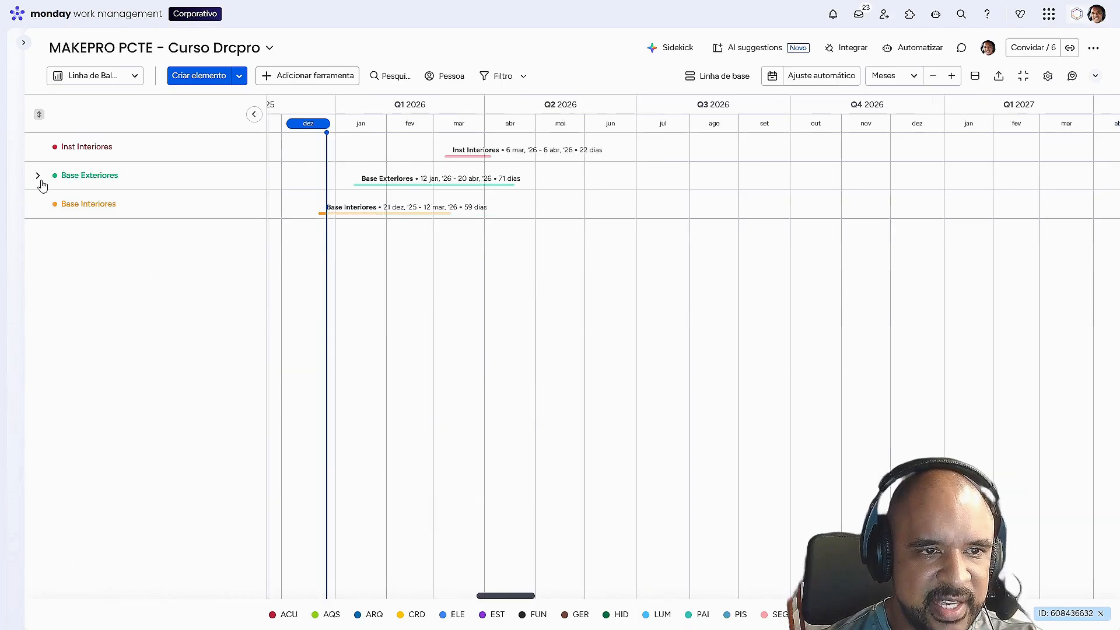
pyautogui.click(38, 176)
pyautogui.click(39, 177)
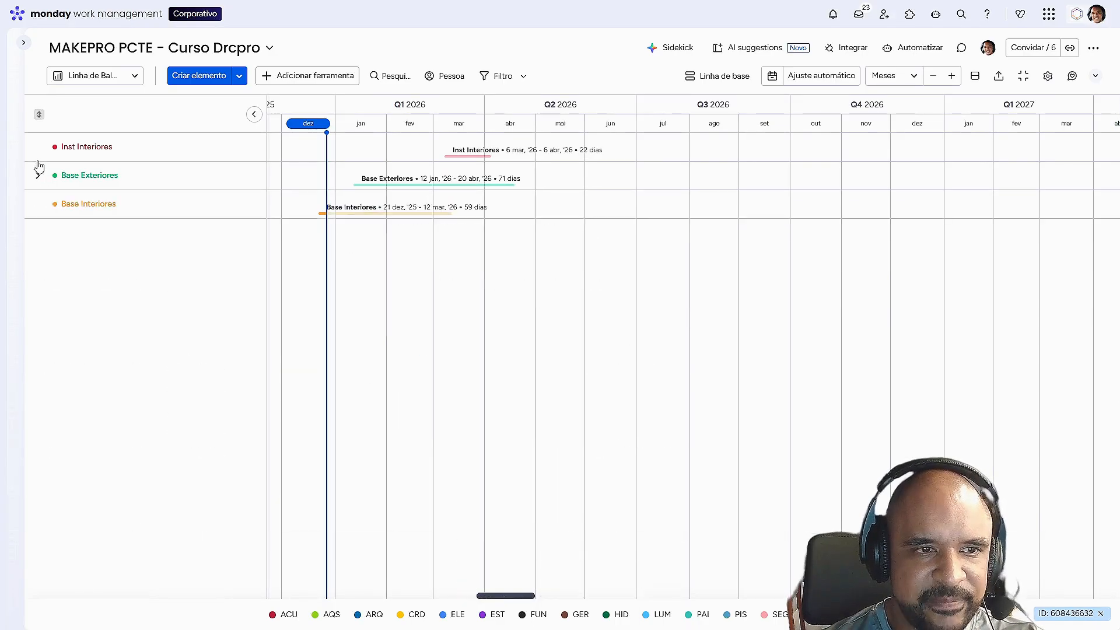
pyautogui.click(38, 148)
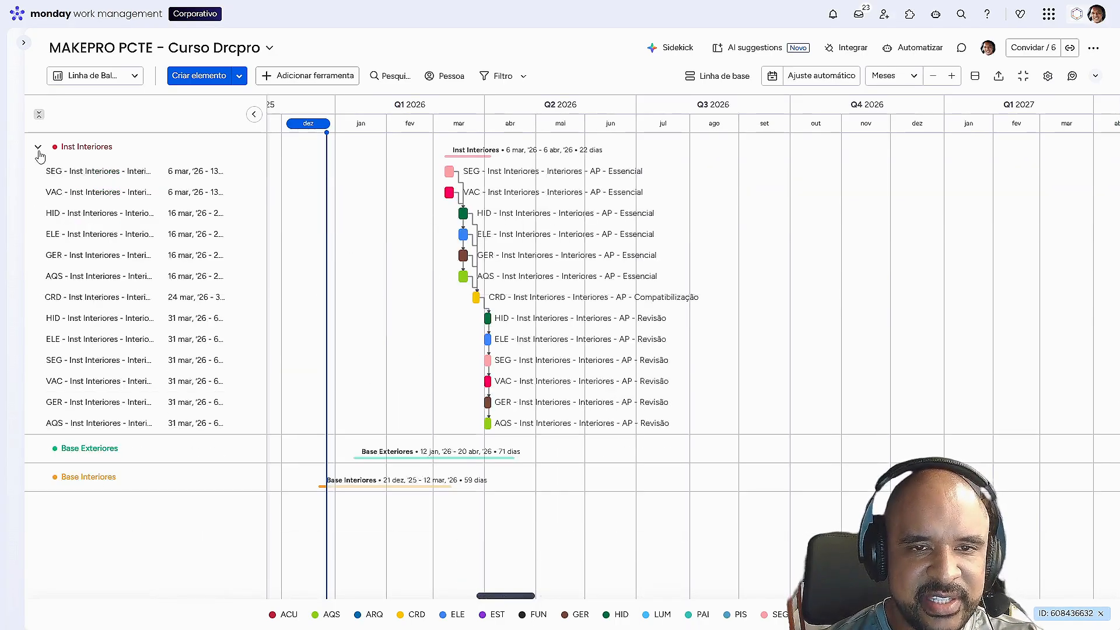
pyautogui.click(39, 151)
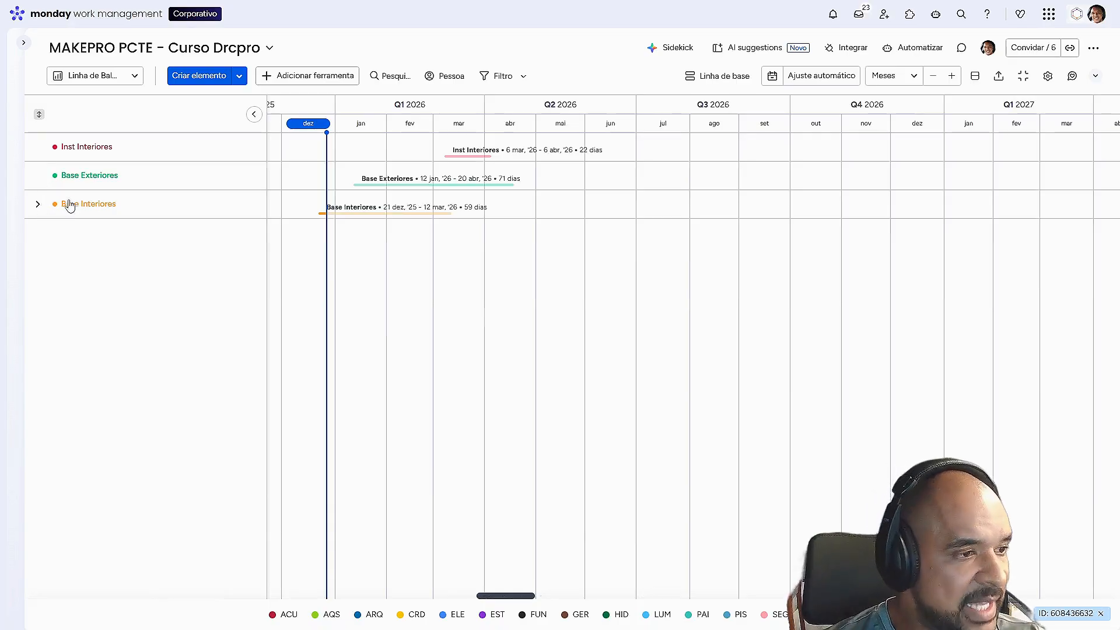